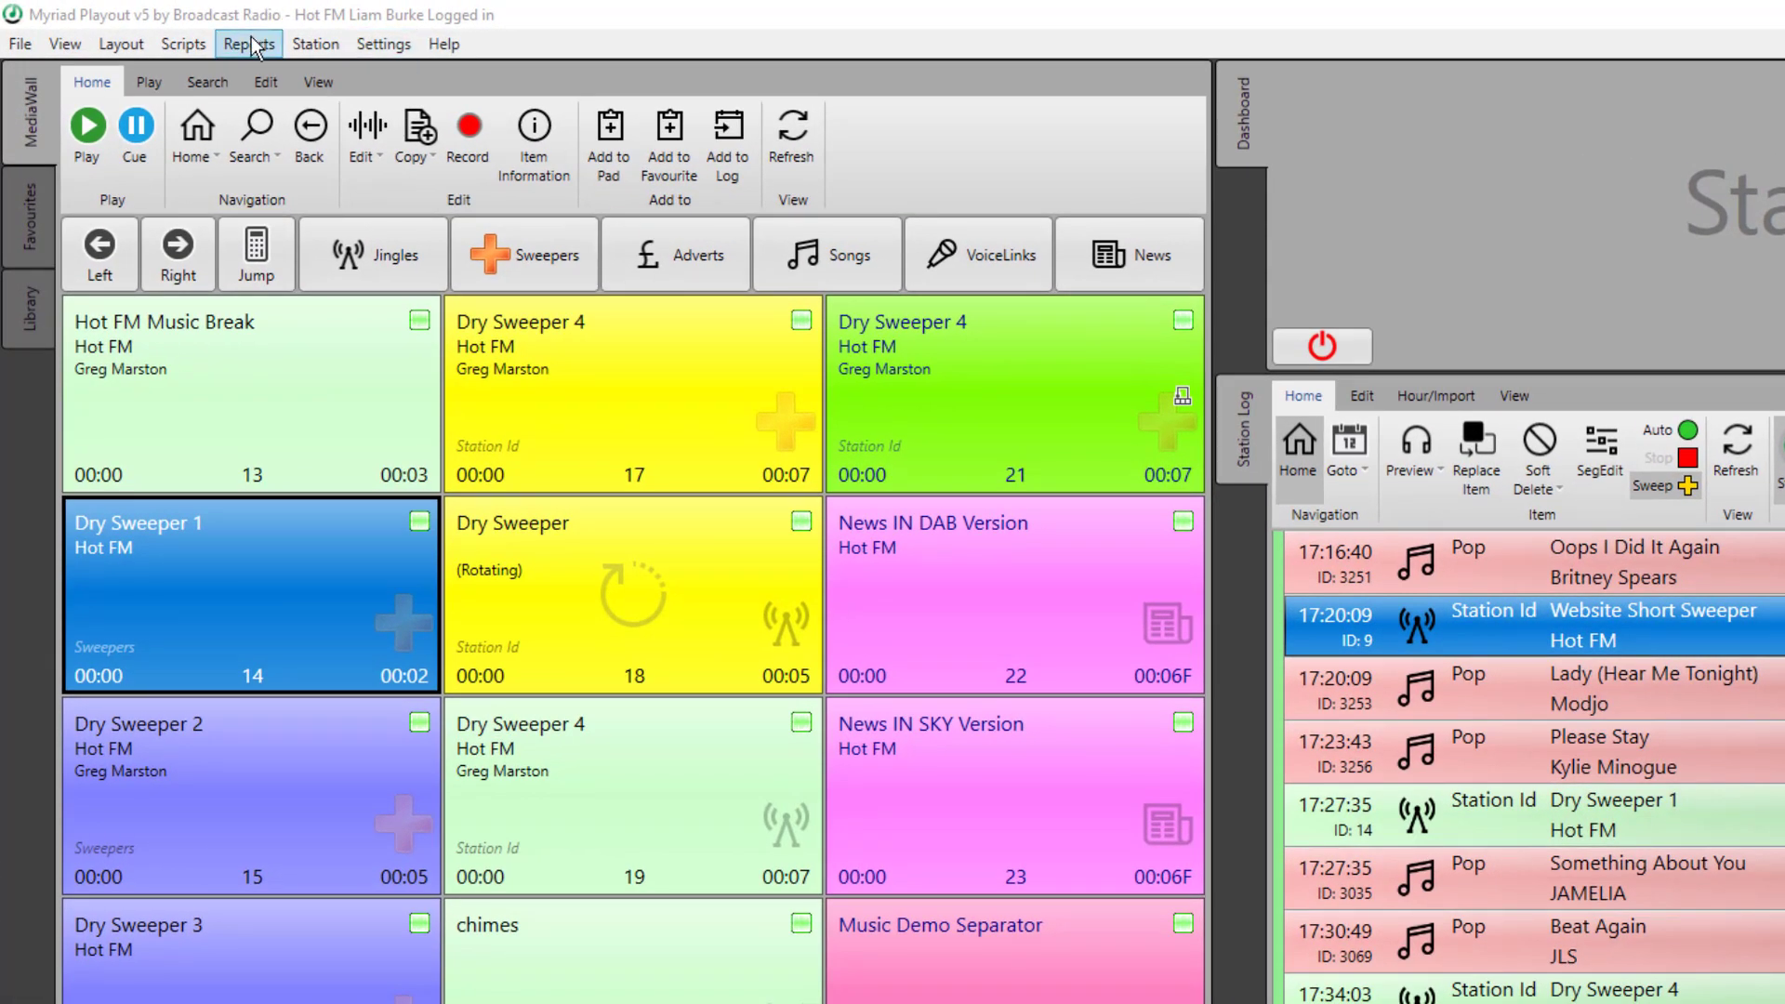
- Open the Media Report and list the songs in the Pop category
{"action": "left_click", "coordinate": [251, 43]}
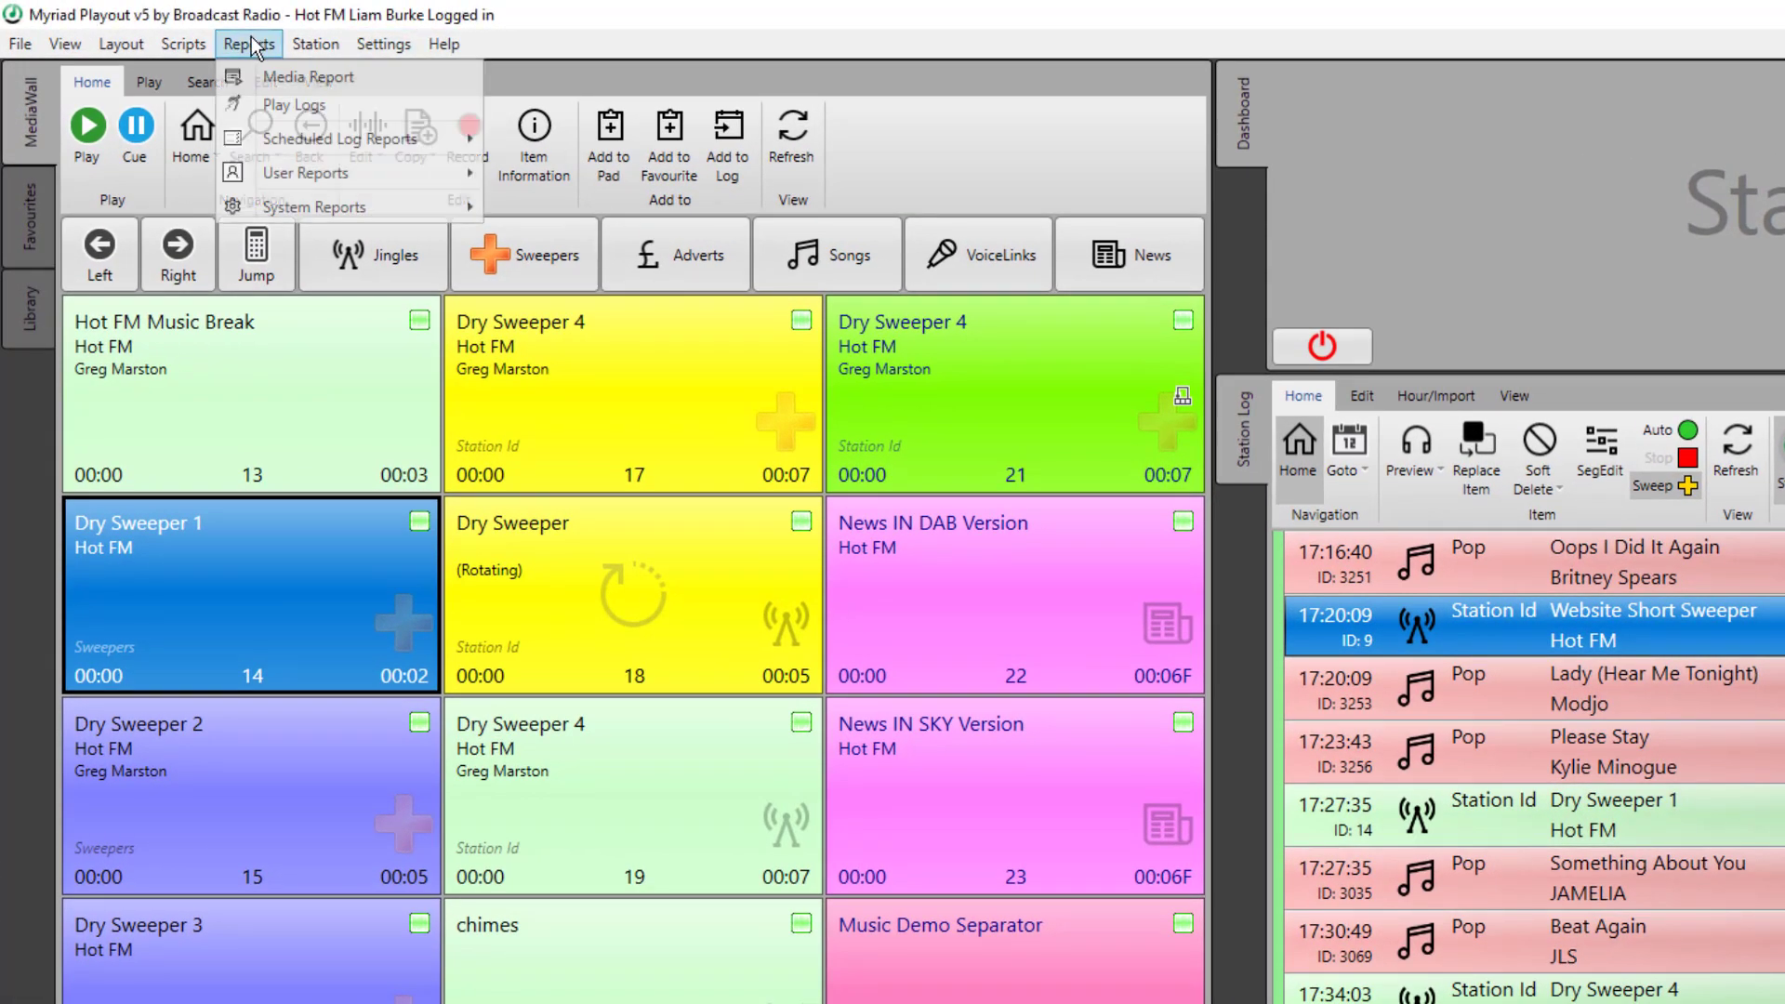
{"action": "left_click", "coordinate": [279, 77]}
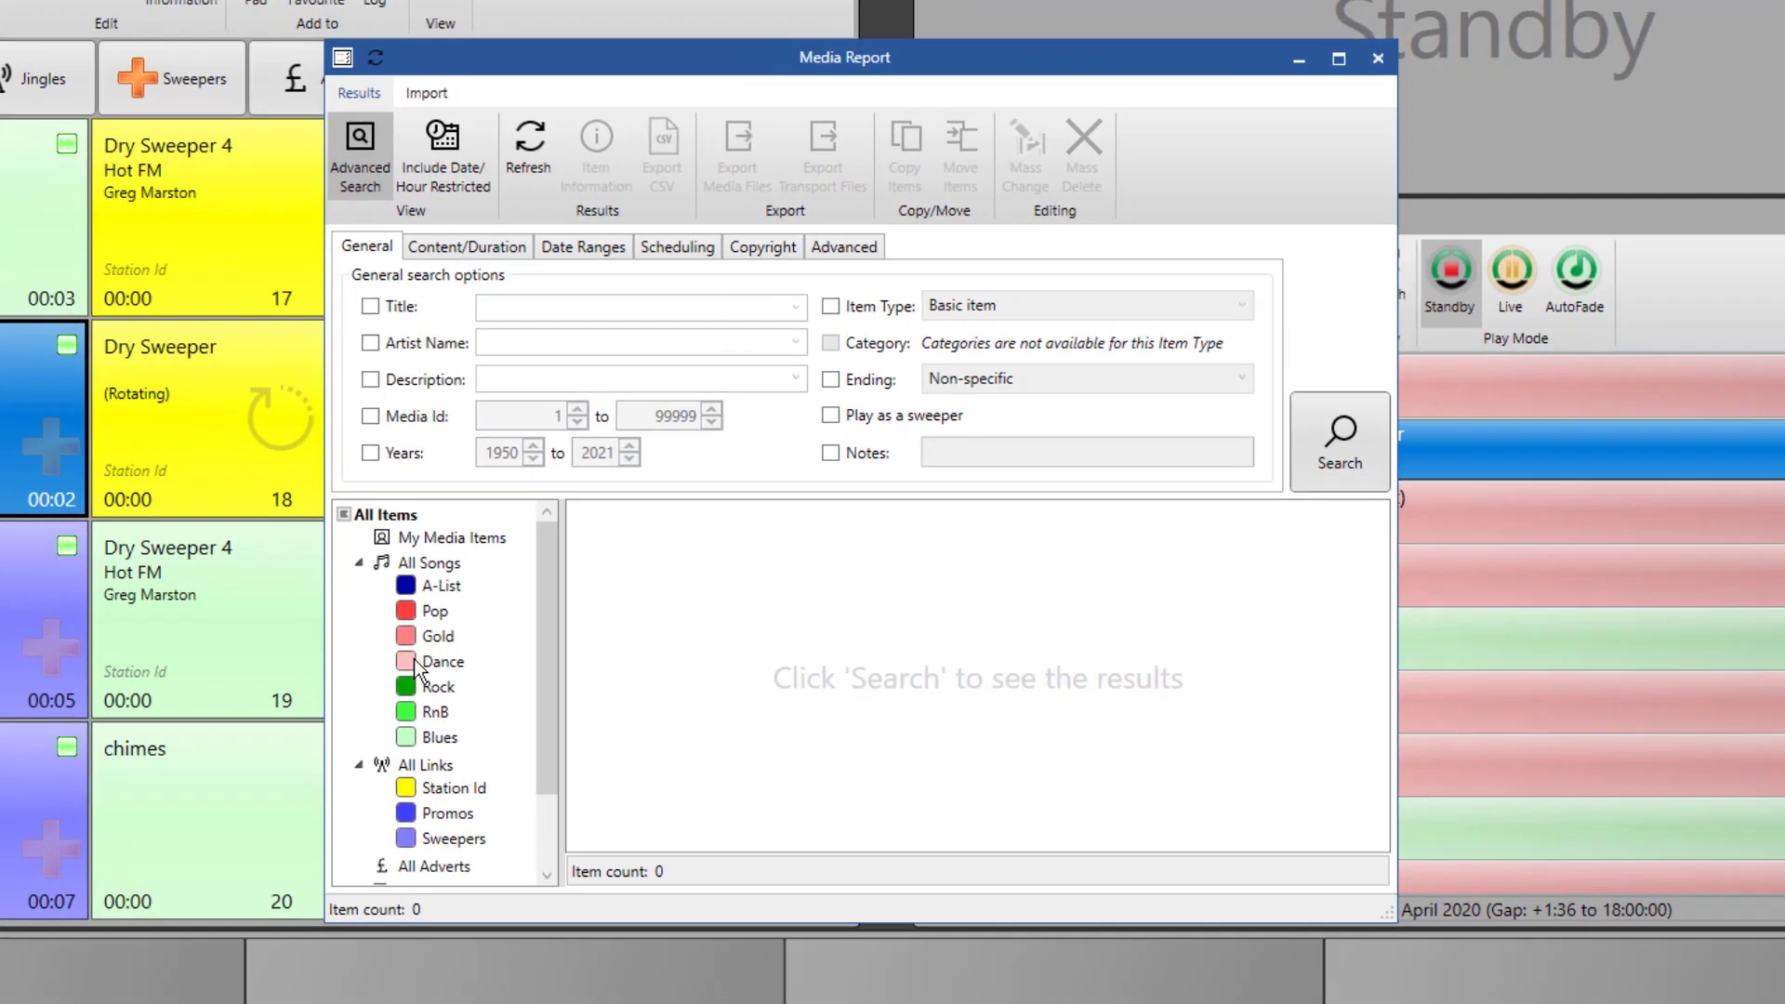
{"action": "left_click", "coordinate": [418, 605]}
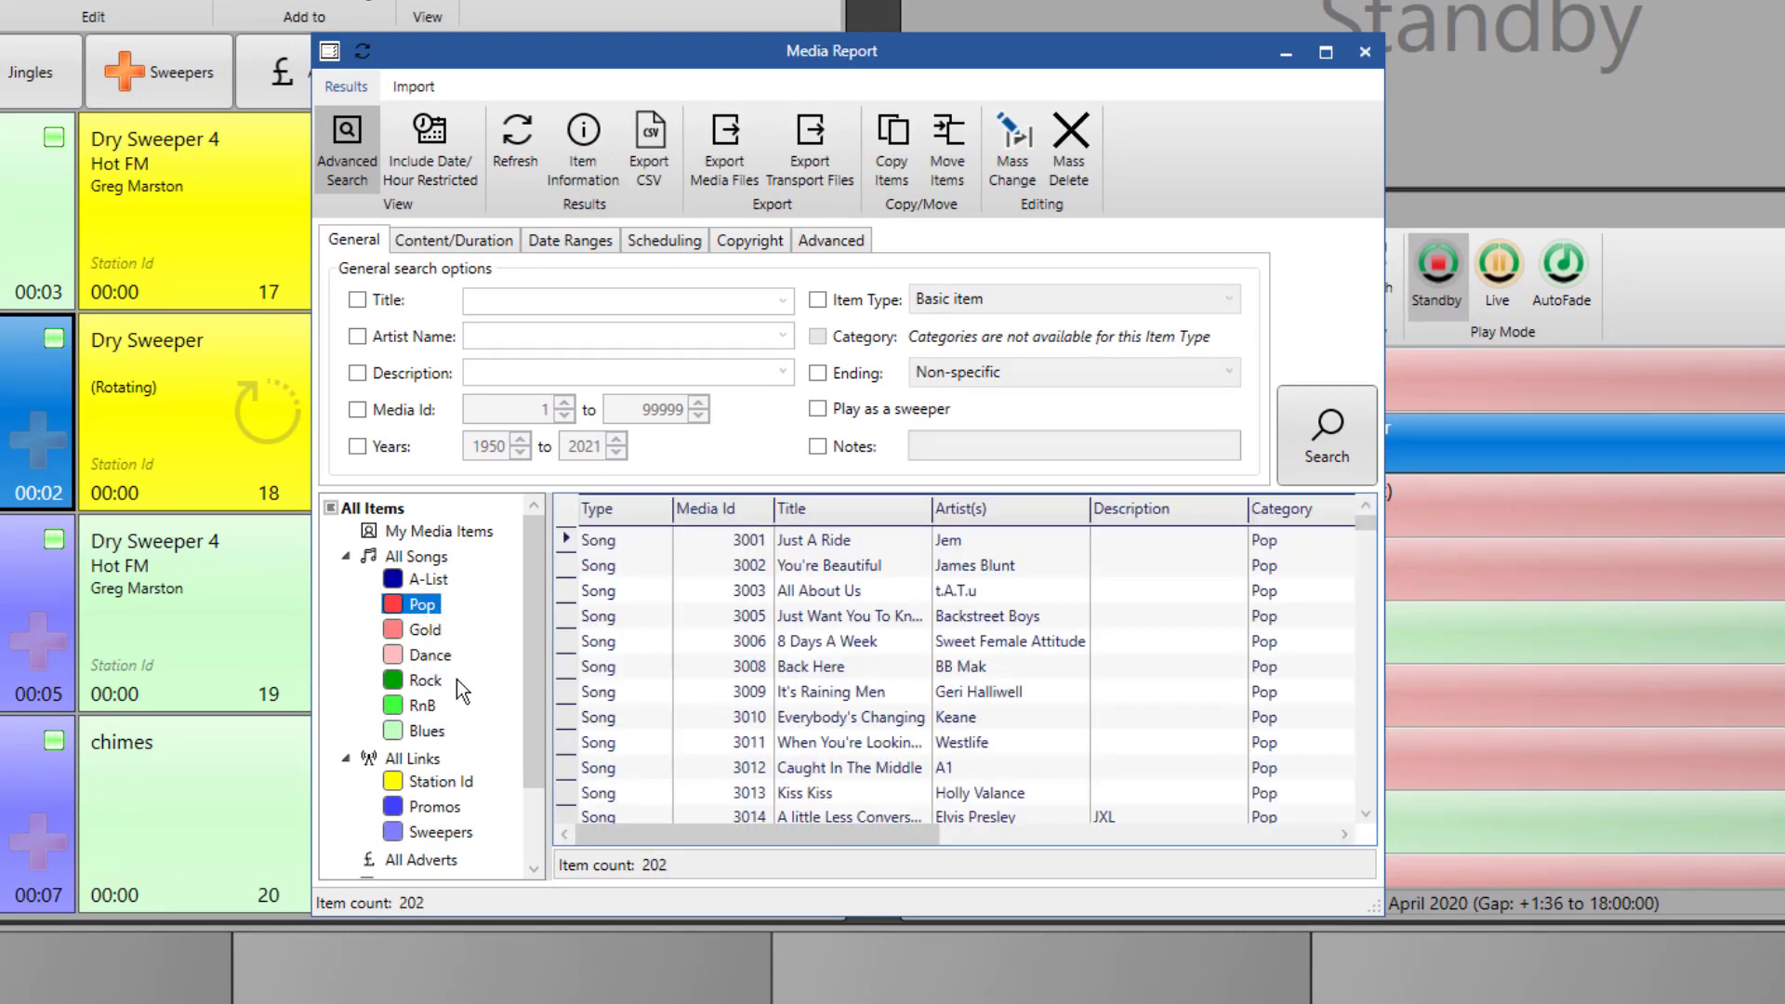
{"action": "scroll", "coordinate": [457, 674], "scroll_direction": "down", "scroll_amount": 2}
{"action": "scroll", "coordinate": [435, 631], "scroll_direction": "up", "scroll_amount": 2}
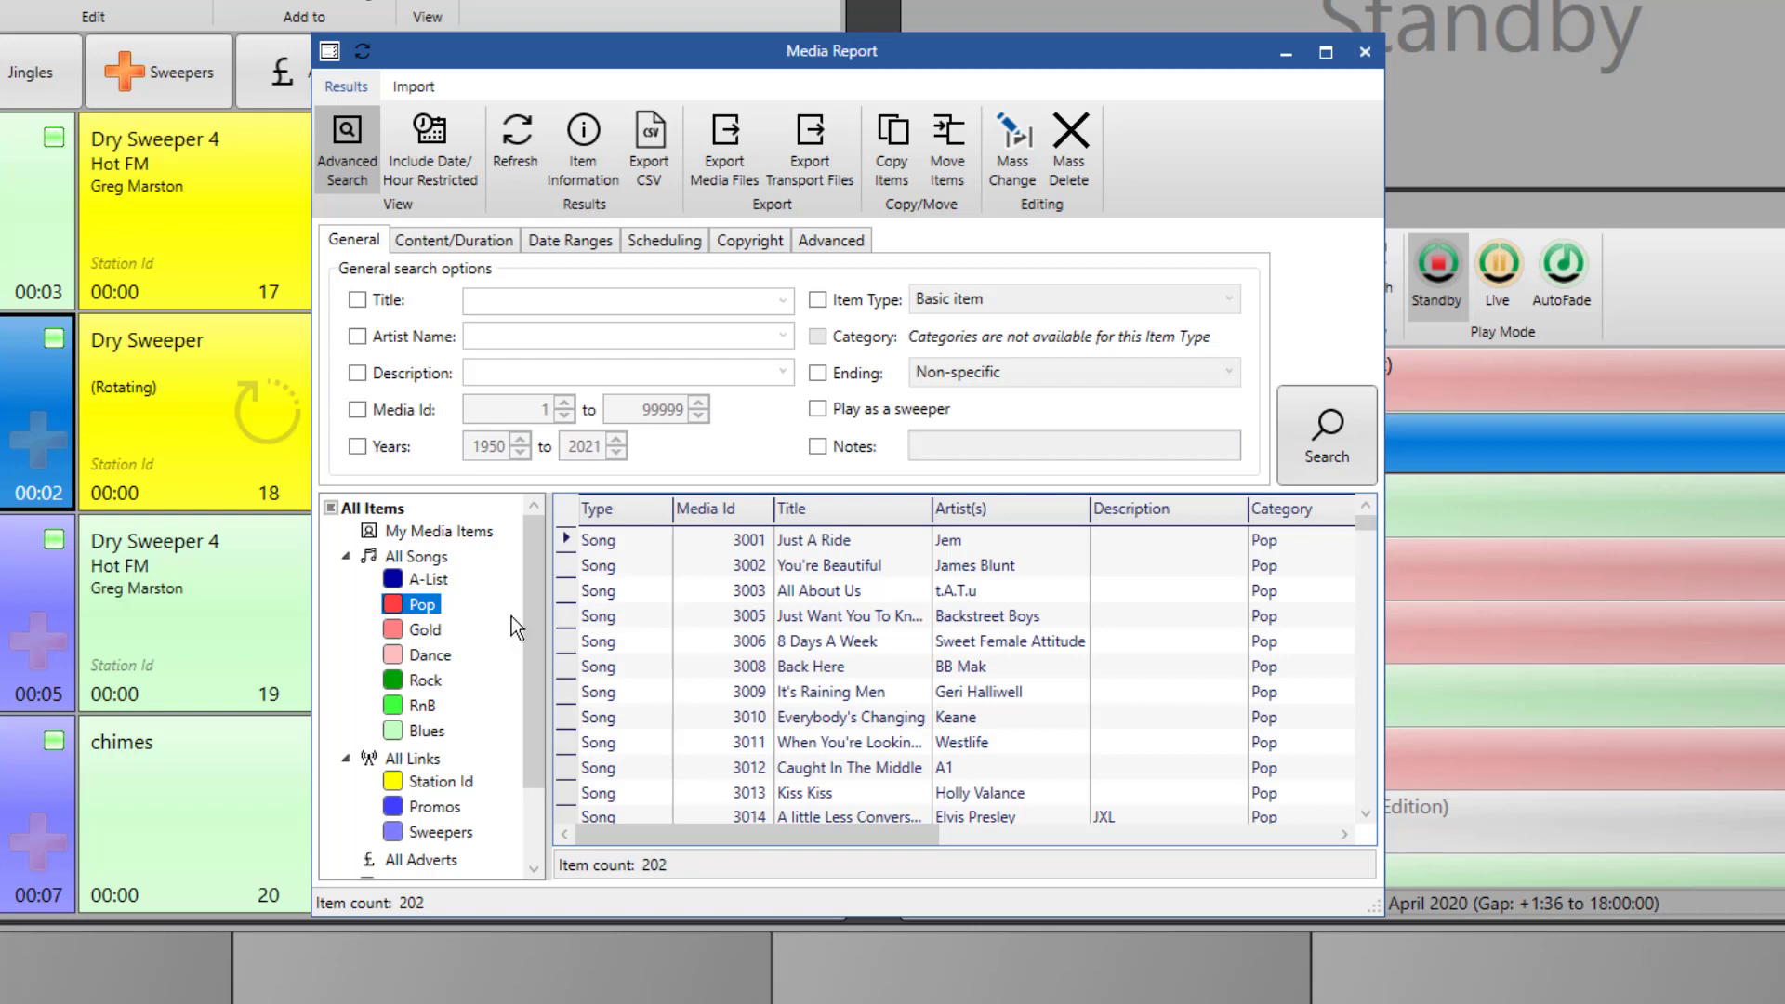
- Look through the Gold category's song list, and check the Dance and Pop categories
{"action": "left_click", "coordinate": [423, 632]}
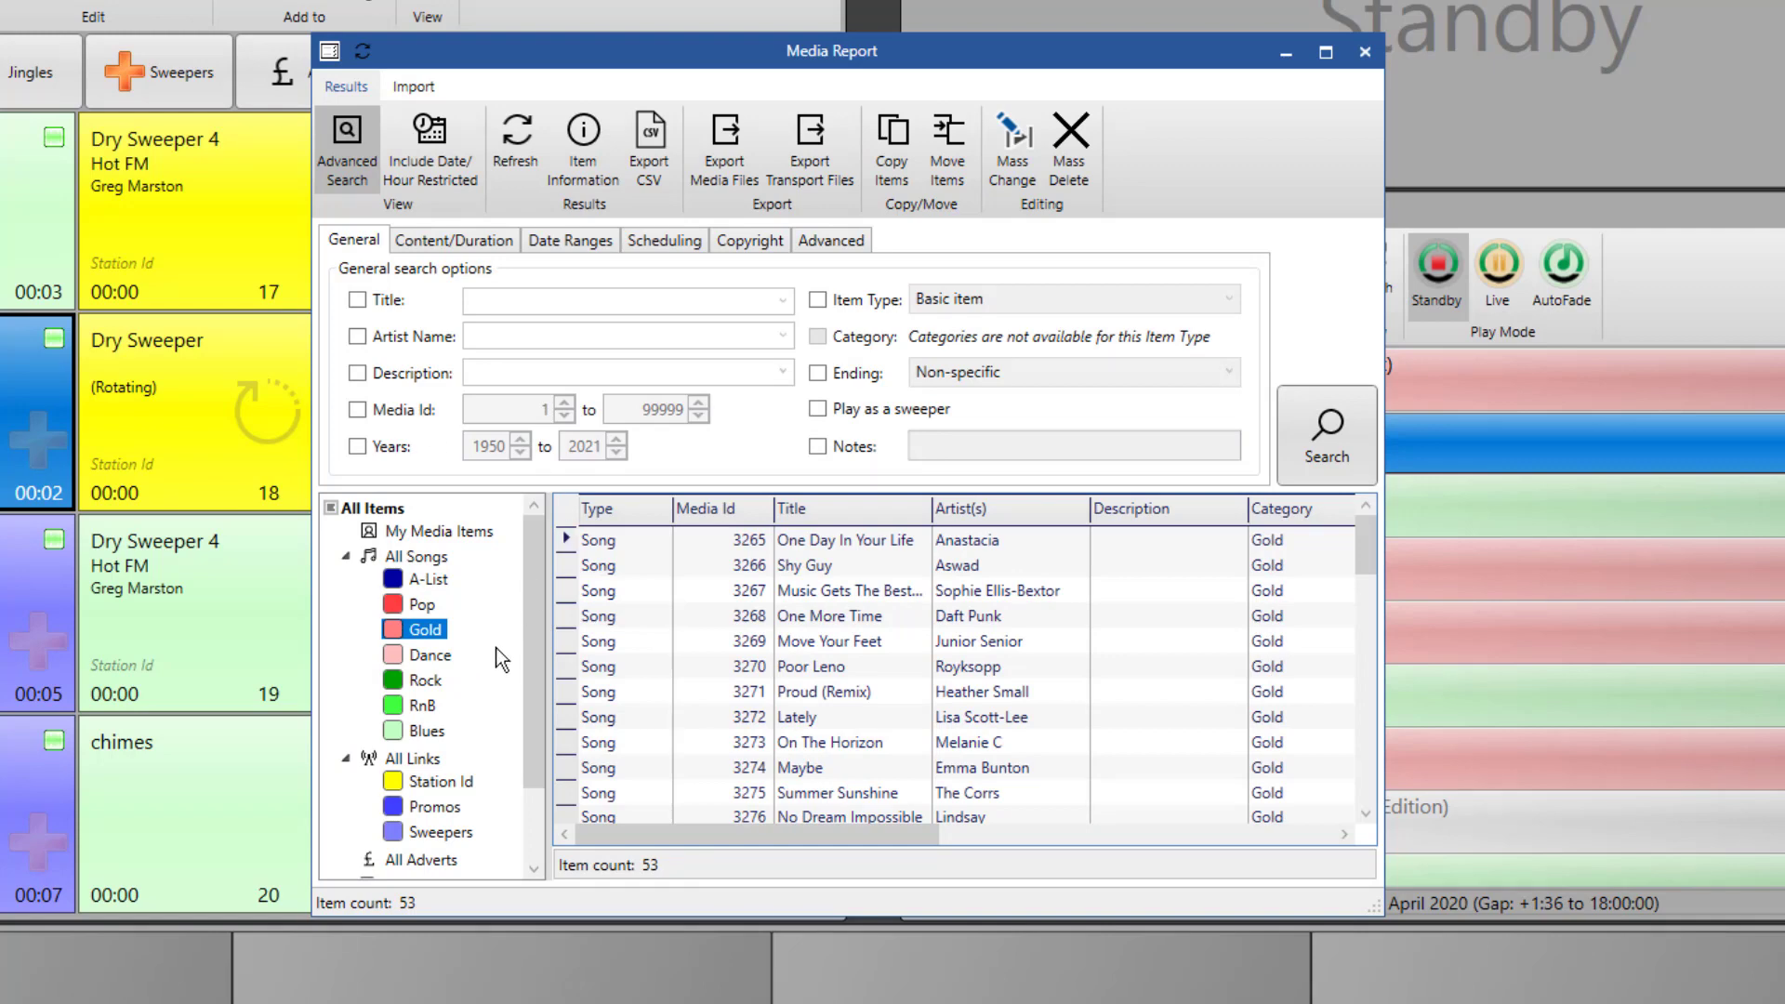
{"action": "scroll", "coordinate": [895, 665], "scroll_direction": "down", "scroll_amount": 14}
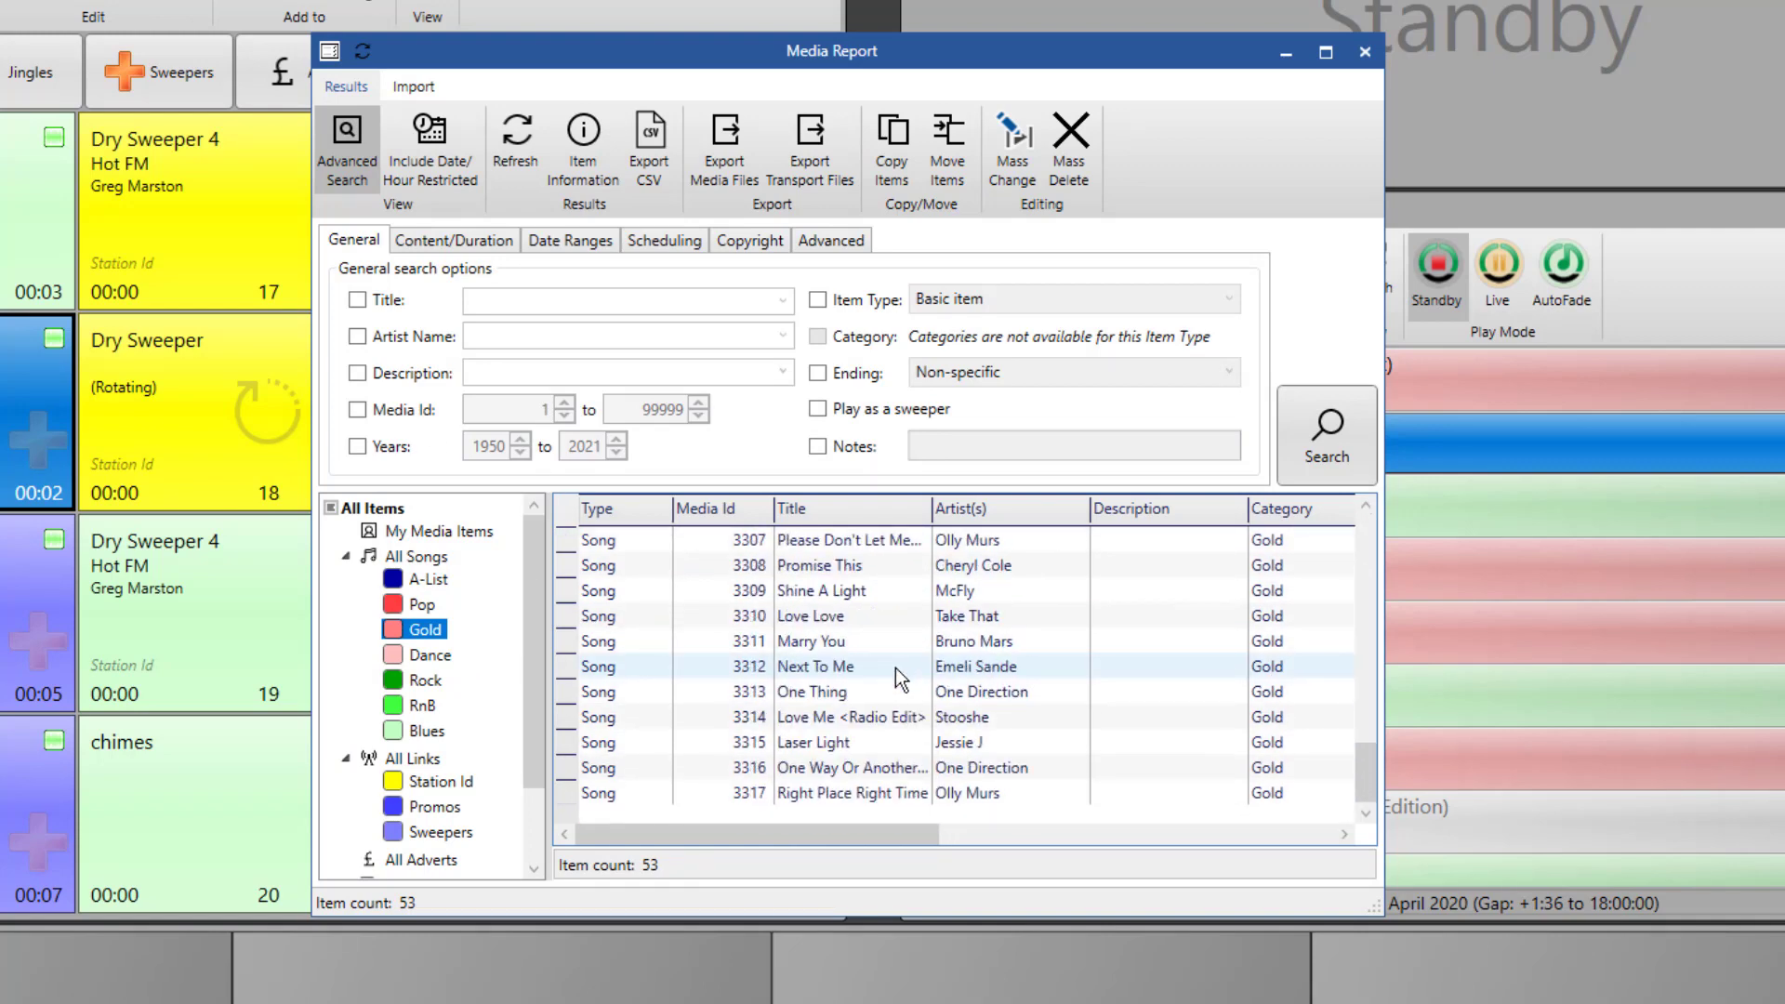
{"action": "scroll", "coordinate": [895, 667], "scroll_direction": "up", "scroll_amount": 14}
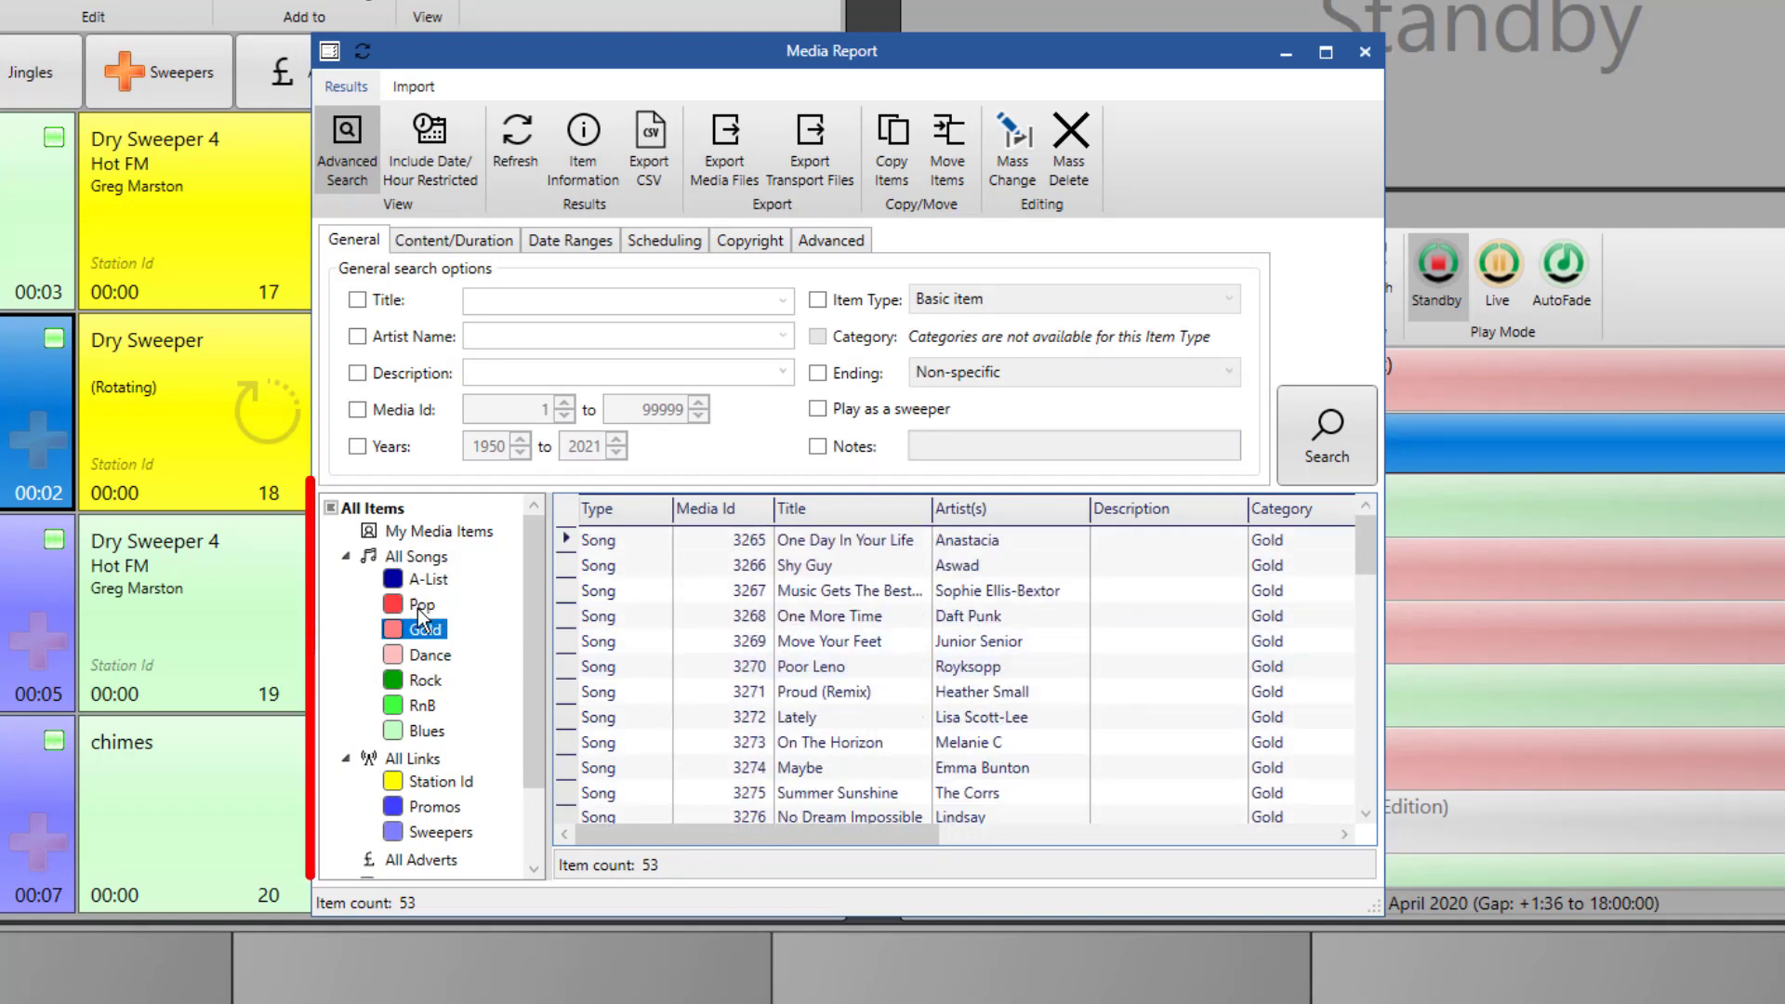
{"action": "left_click", "coordinate": [418, 655]}
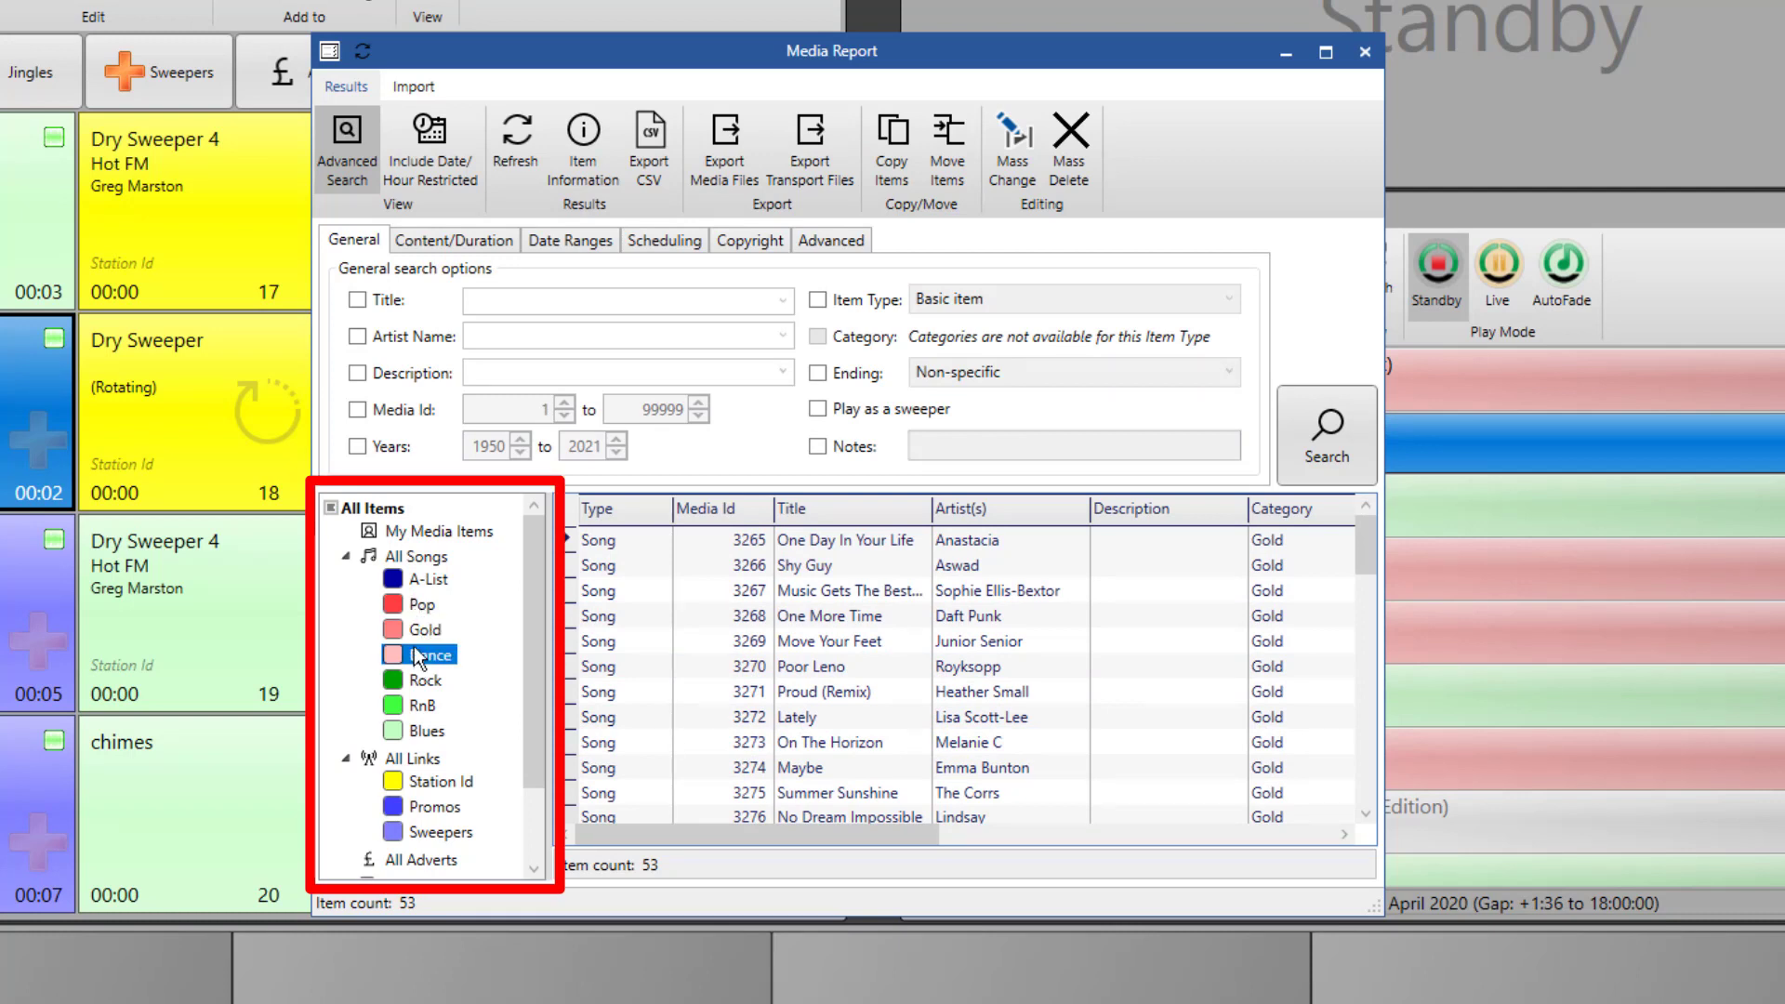
{"action": "left_click", "coordinate": [421, 605]}
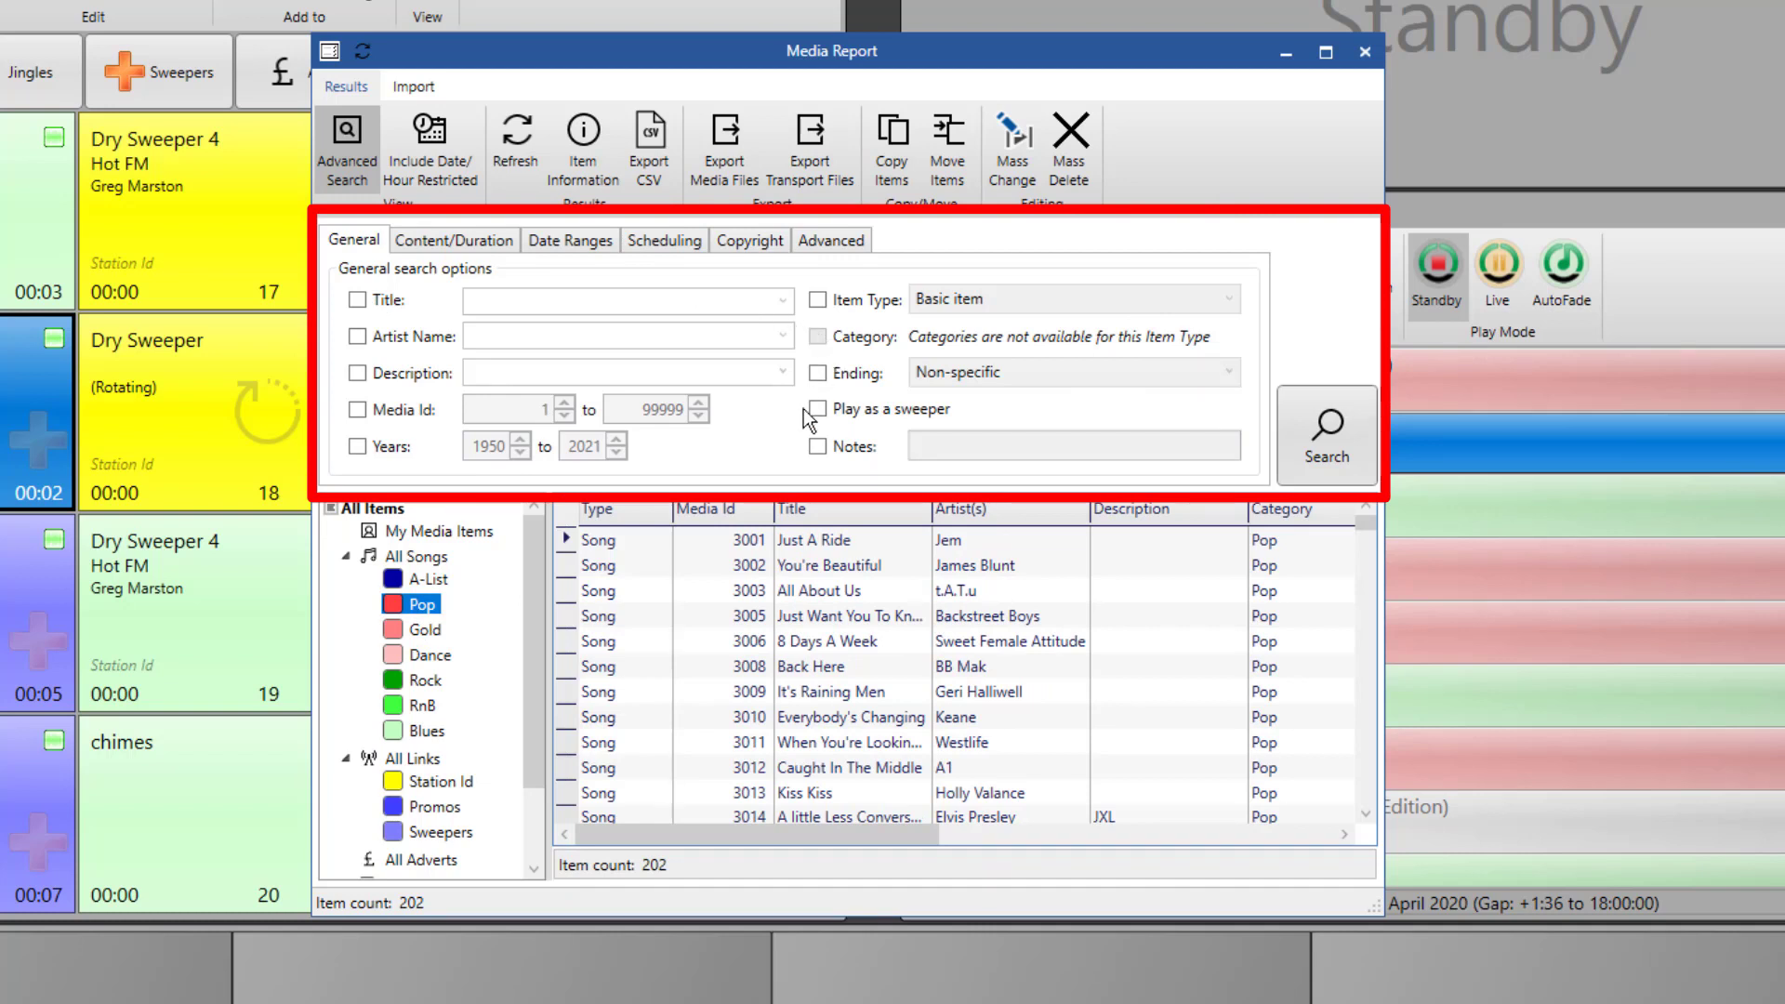
- List the Gold category, select all of its songs and start a Mass Change on them
{"action": "left_click", "coordinate": [425, 631]}
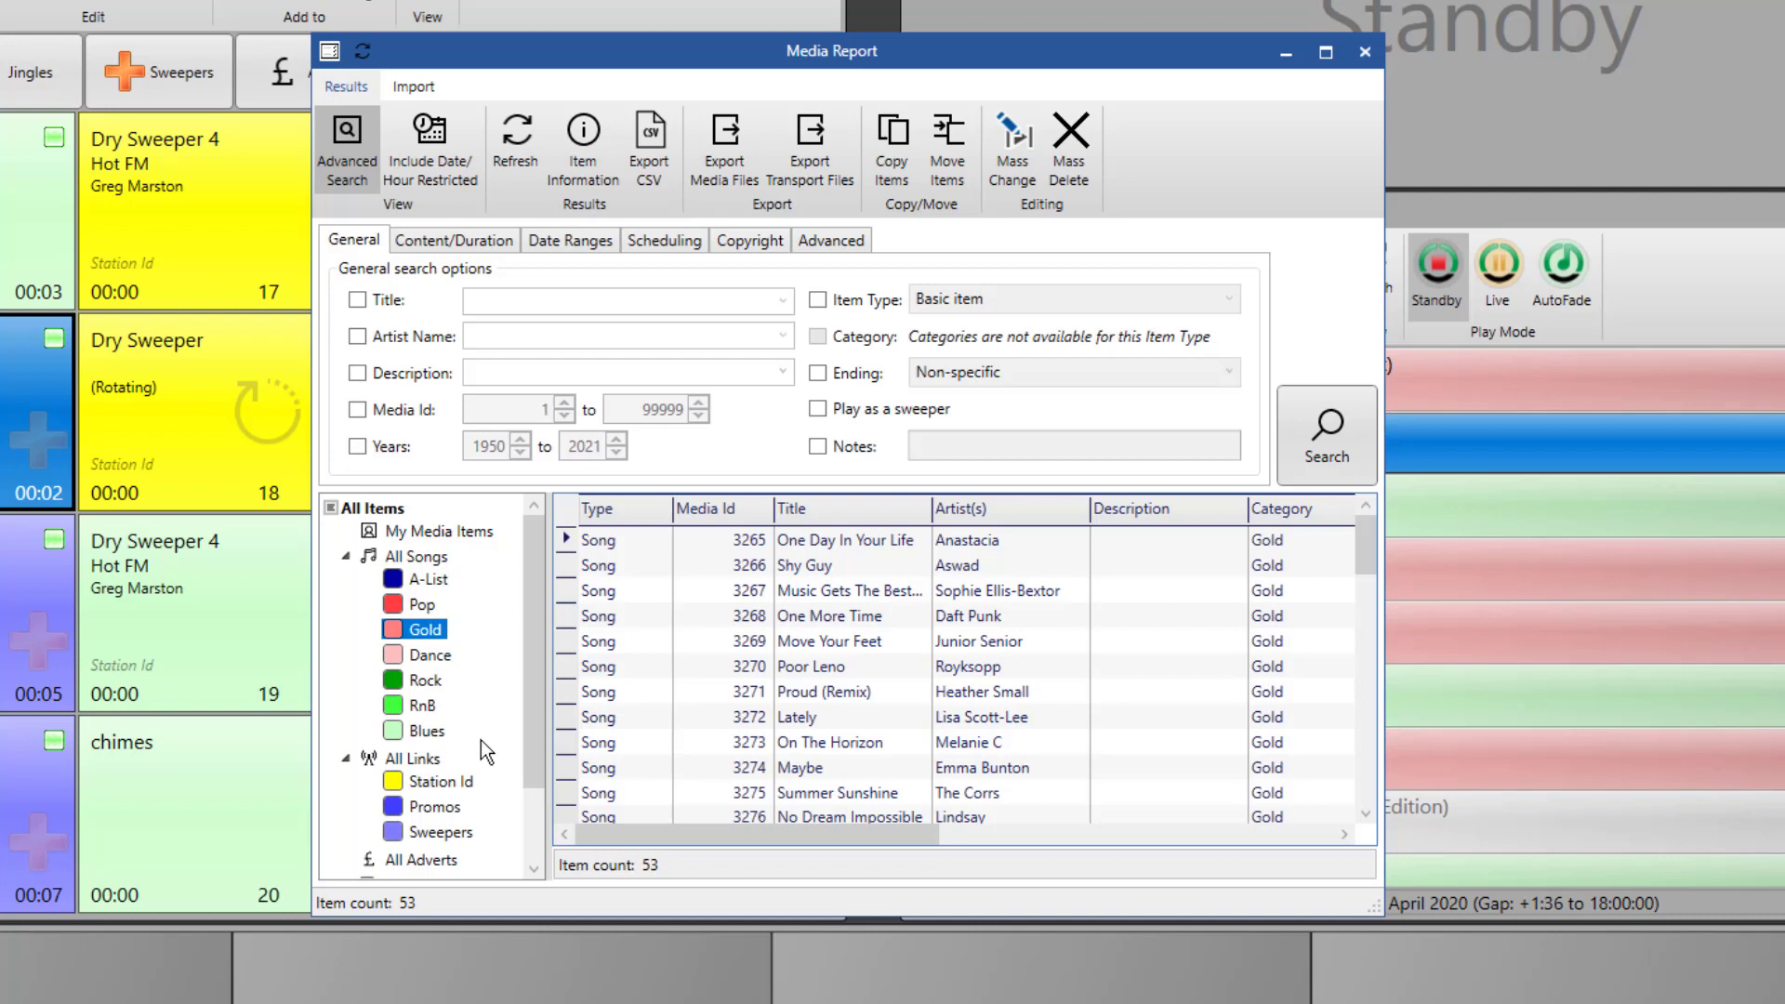
{"action": "left_click", "coordinate": [817, 647]}
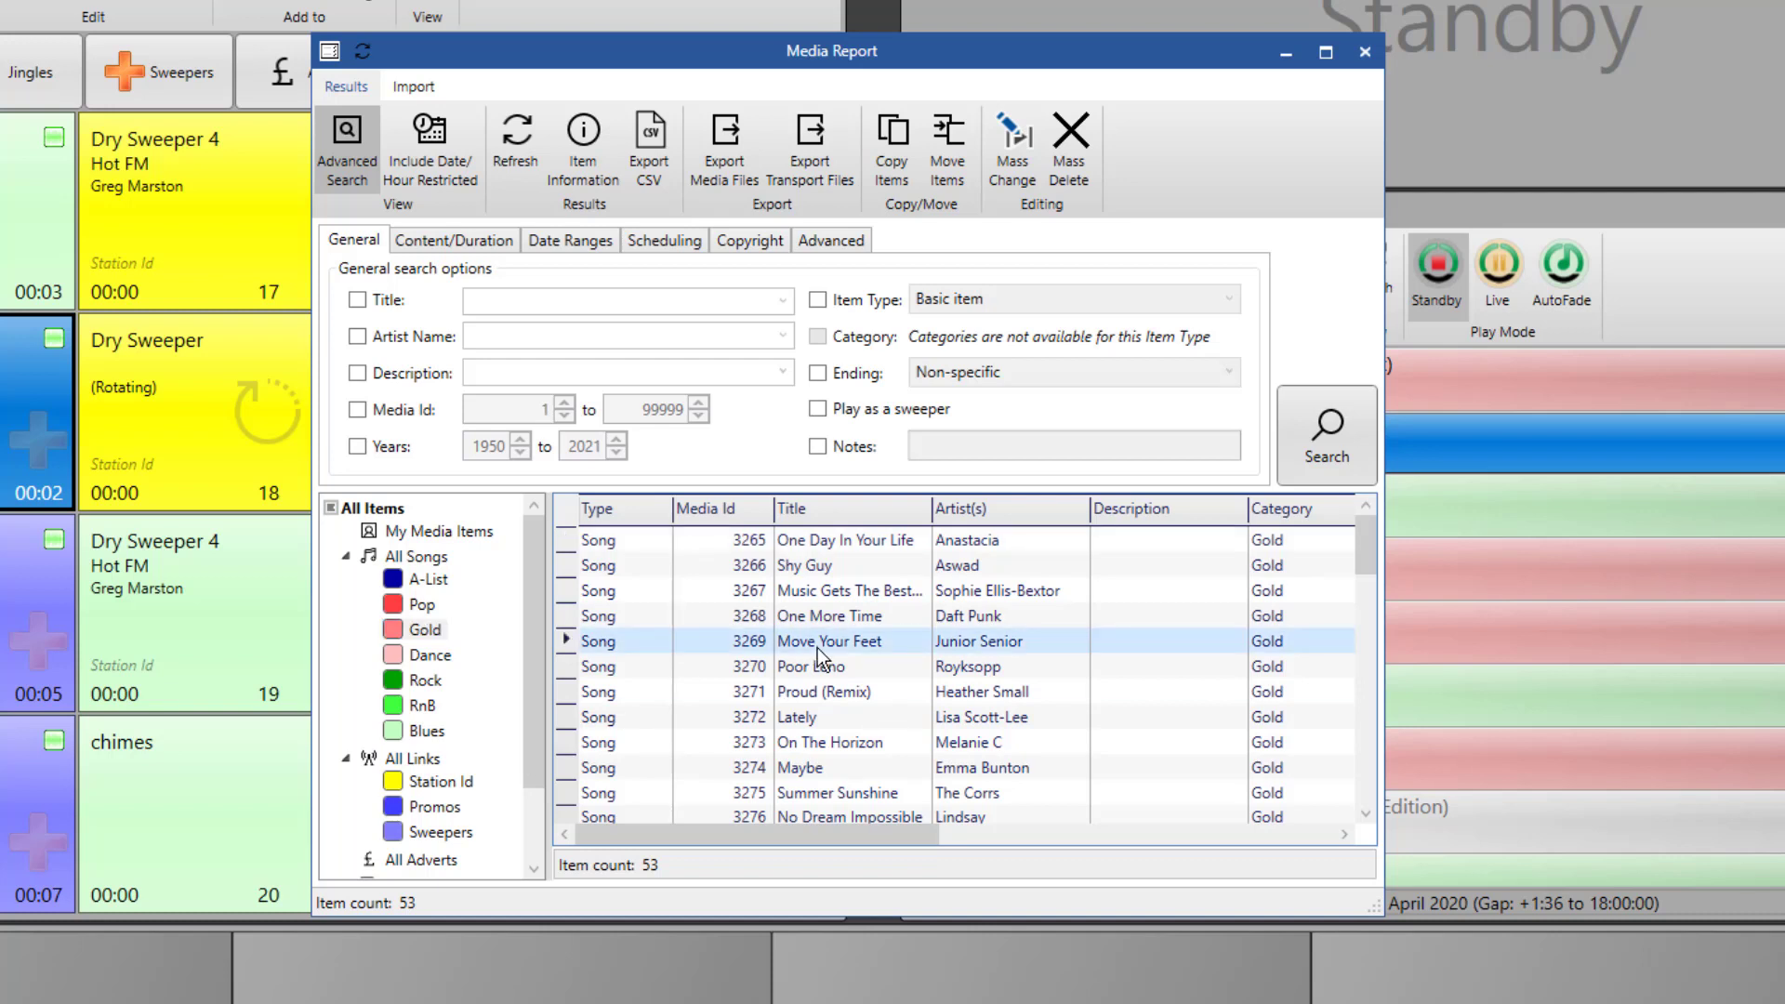
{"action": "key", "text": "ctrl+a"}
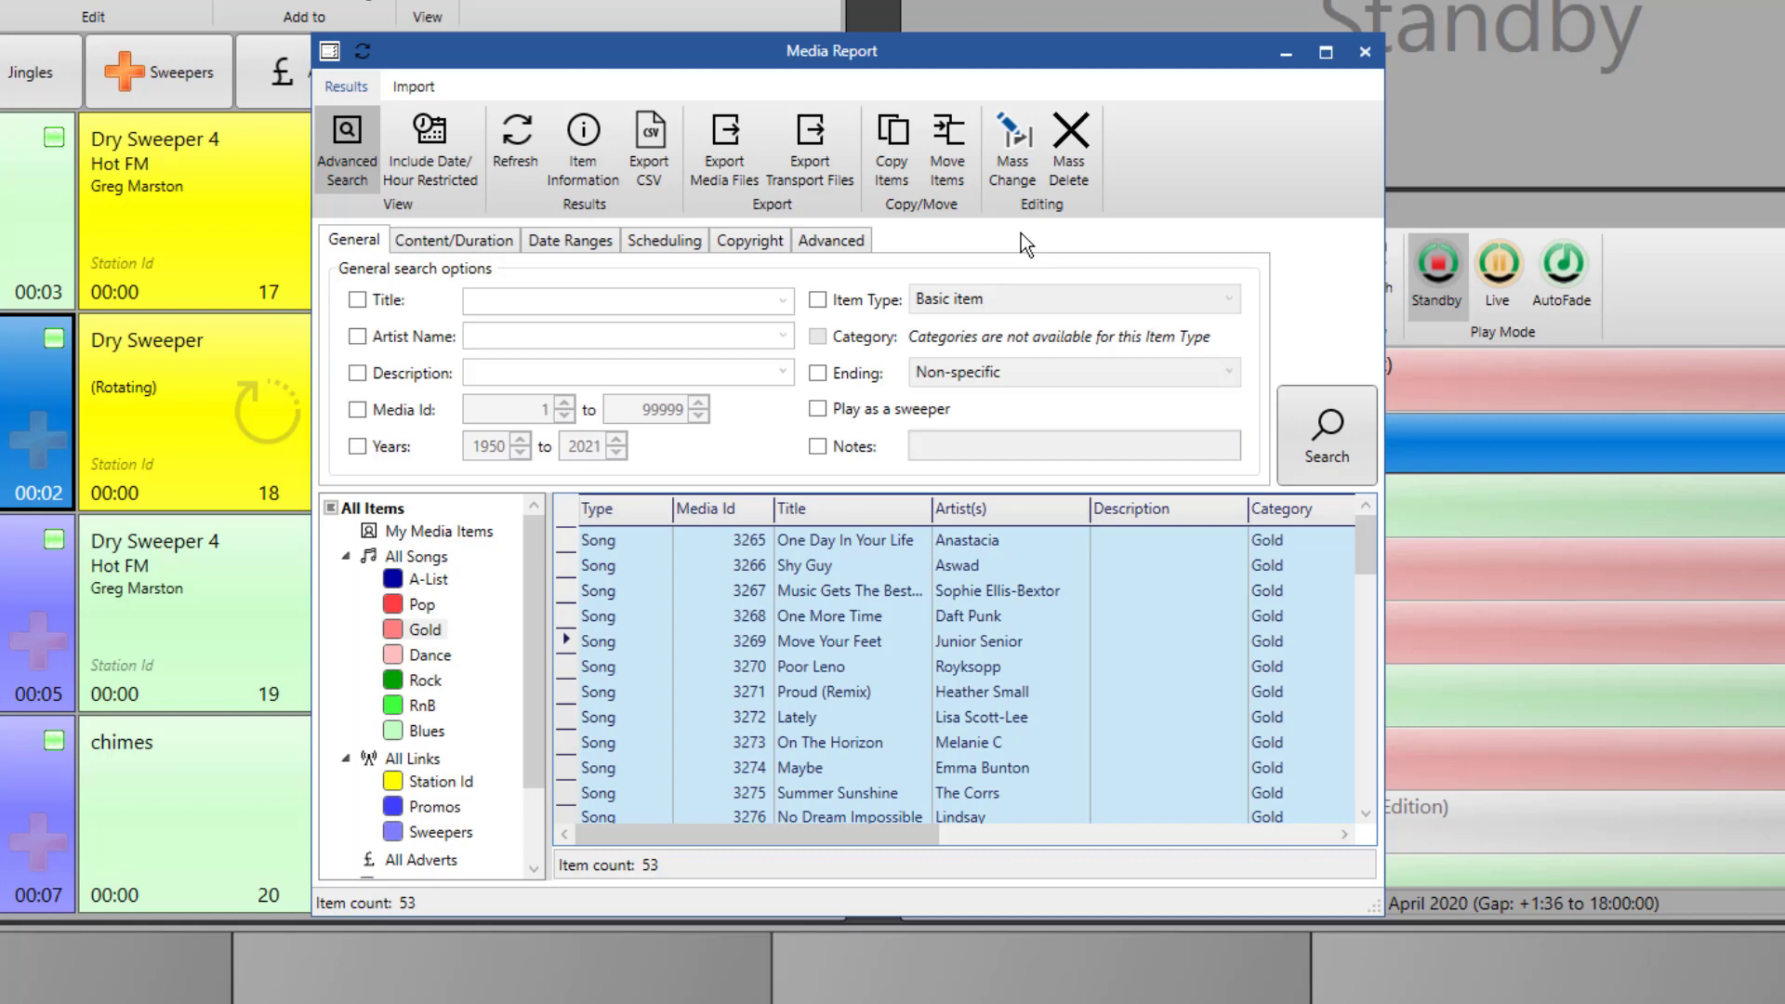
{"action": "left_click", "coordinate": [1023, 149]}
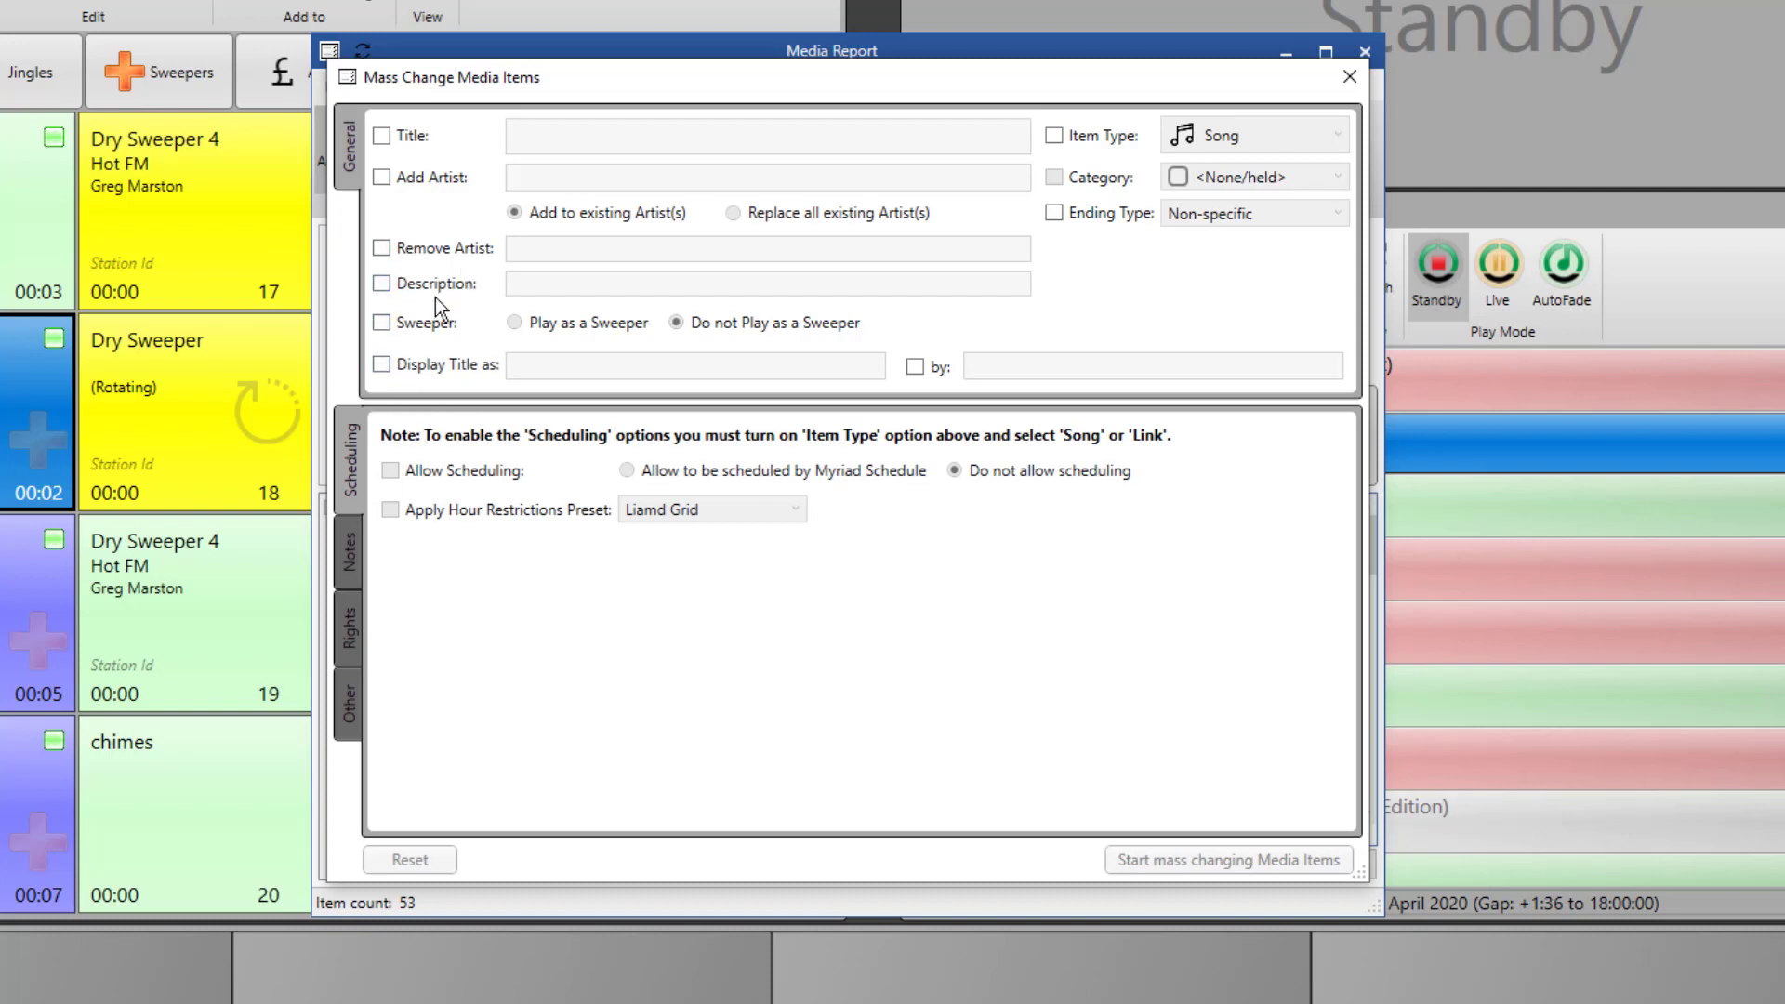
{"action": "left_click", "coordinate": [382, 282]}
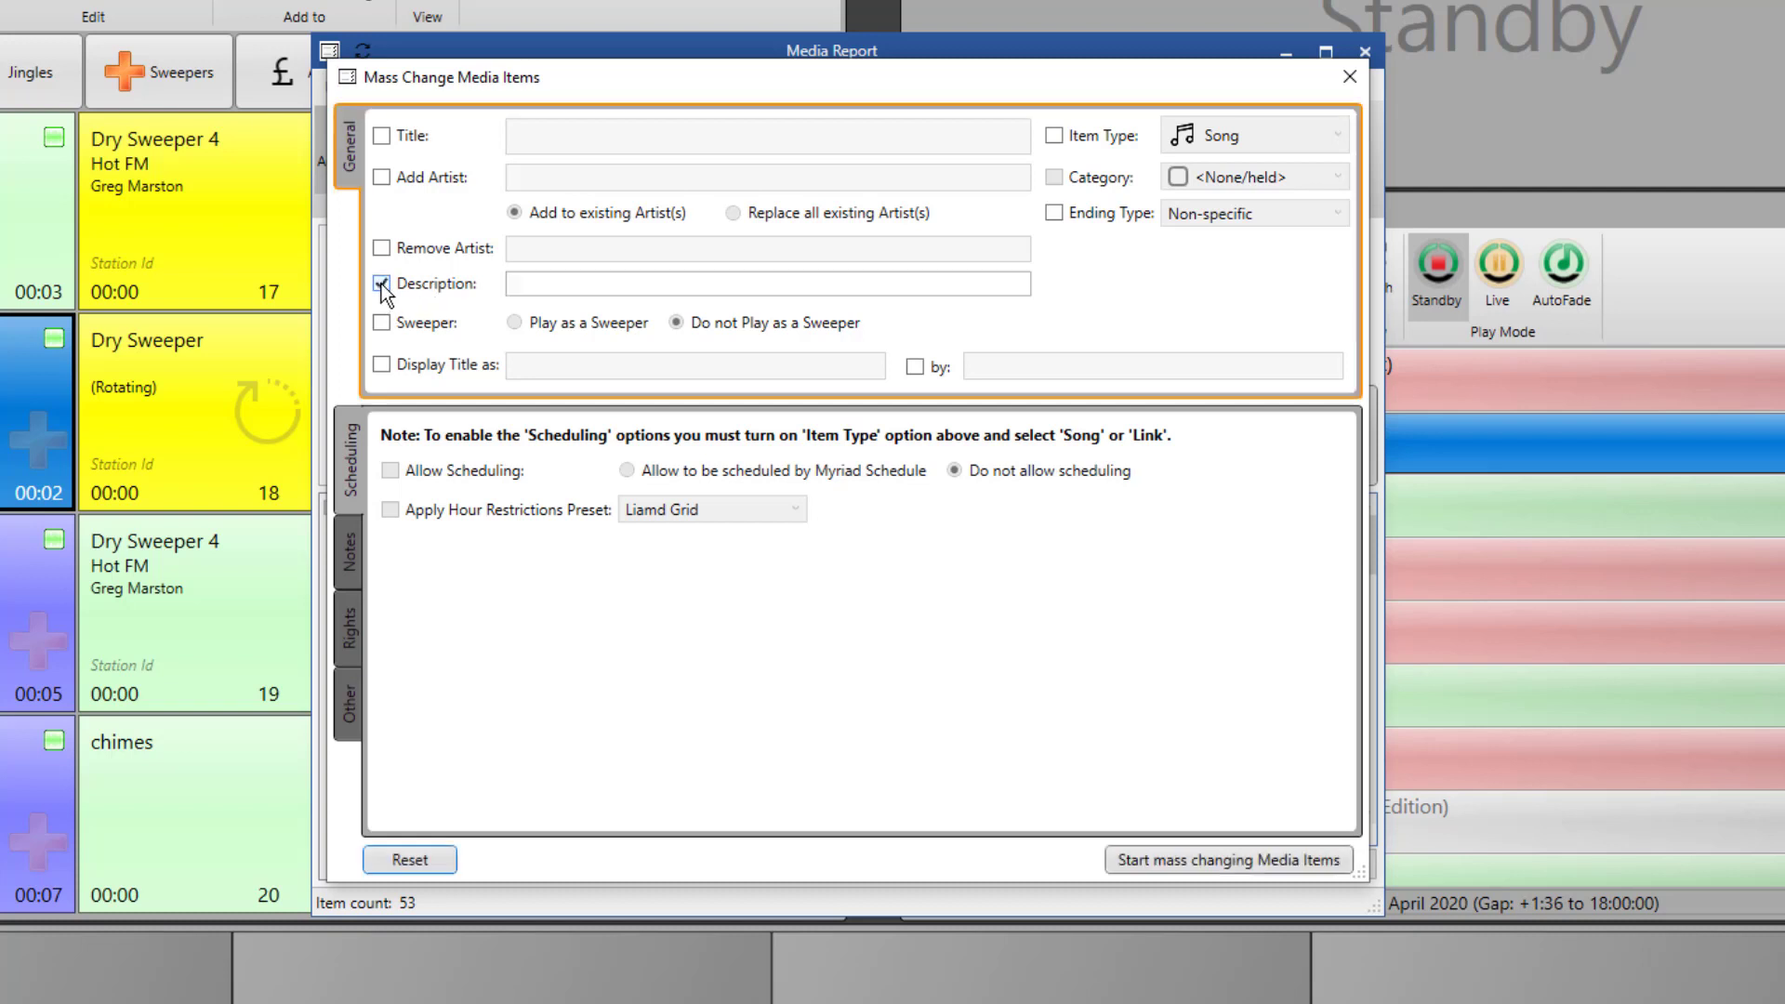
{"action": "left_click", "coordinate": [510, 283]}
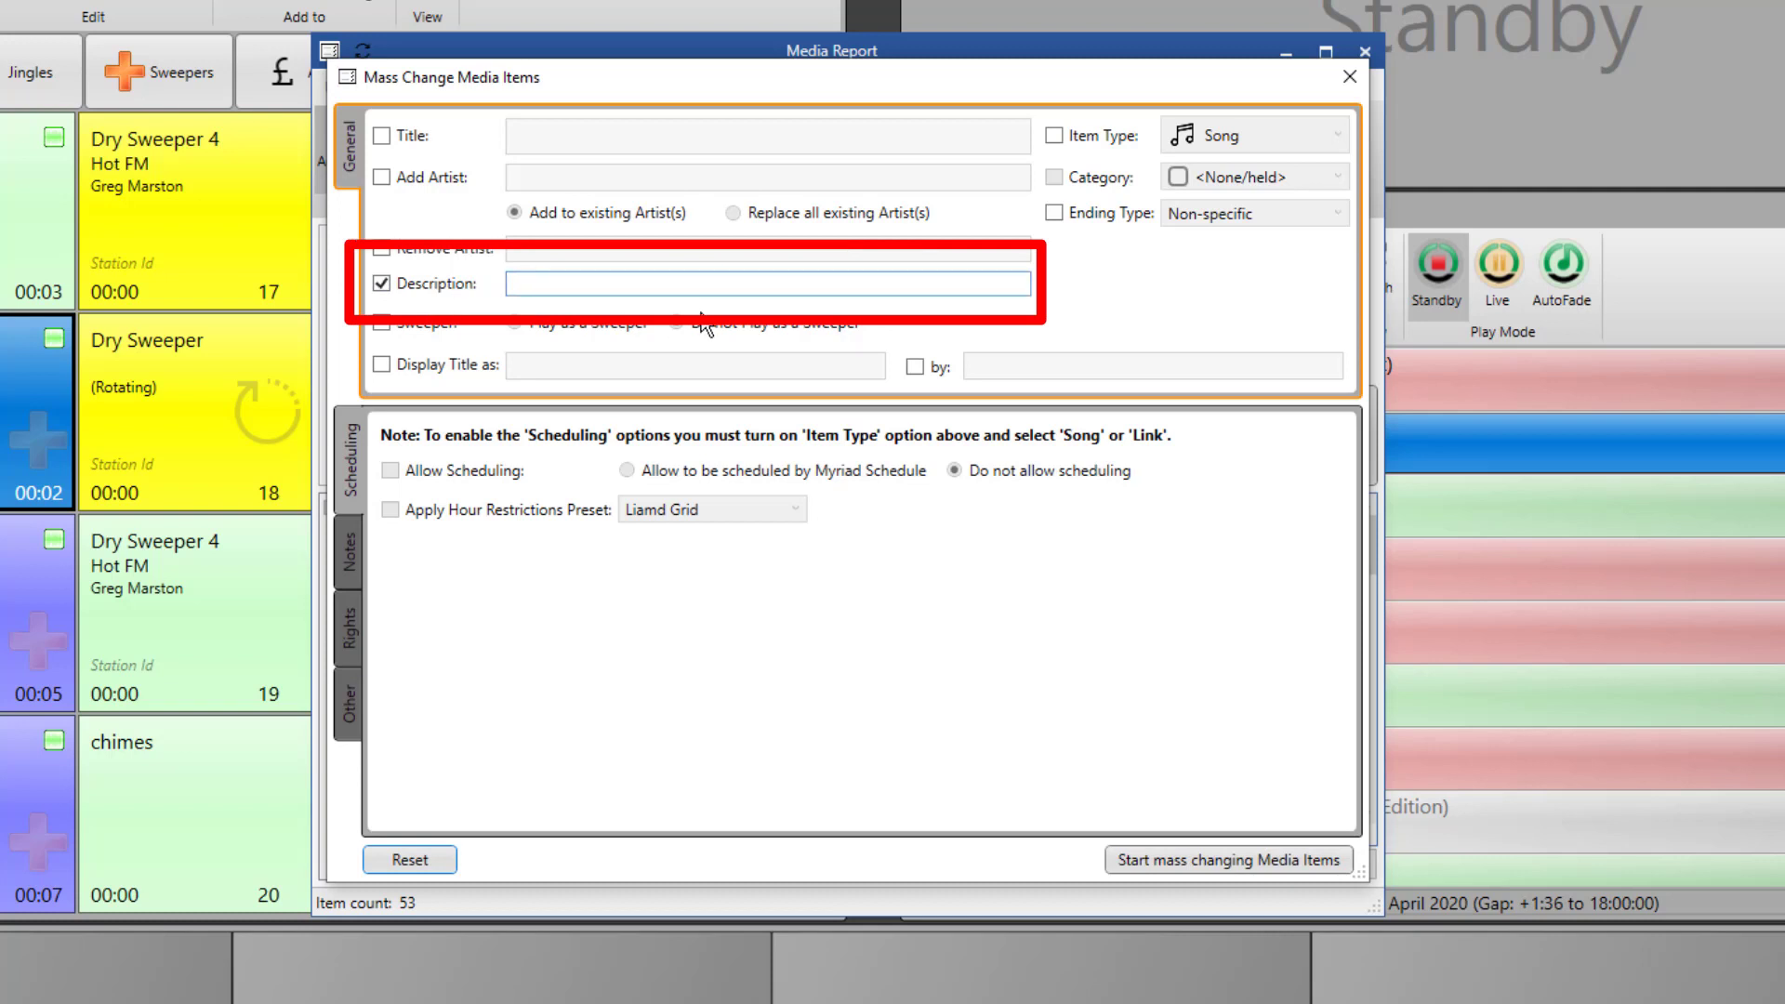
{"action": "type", "text": "Hello"}
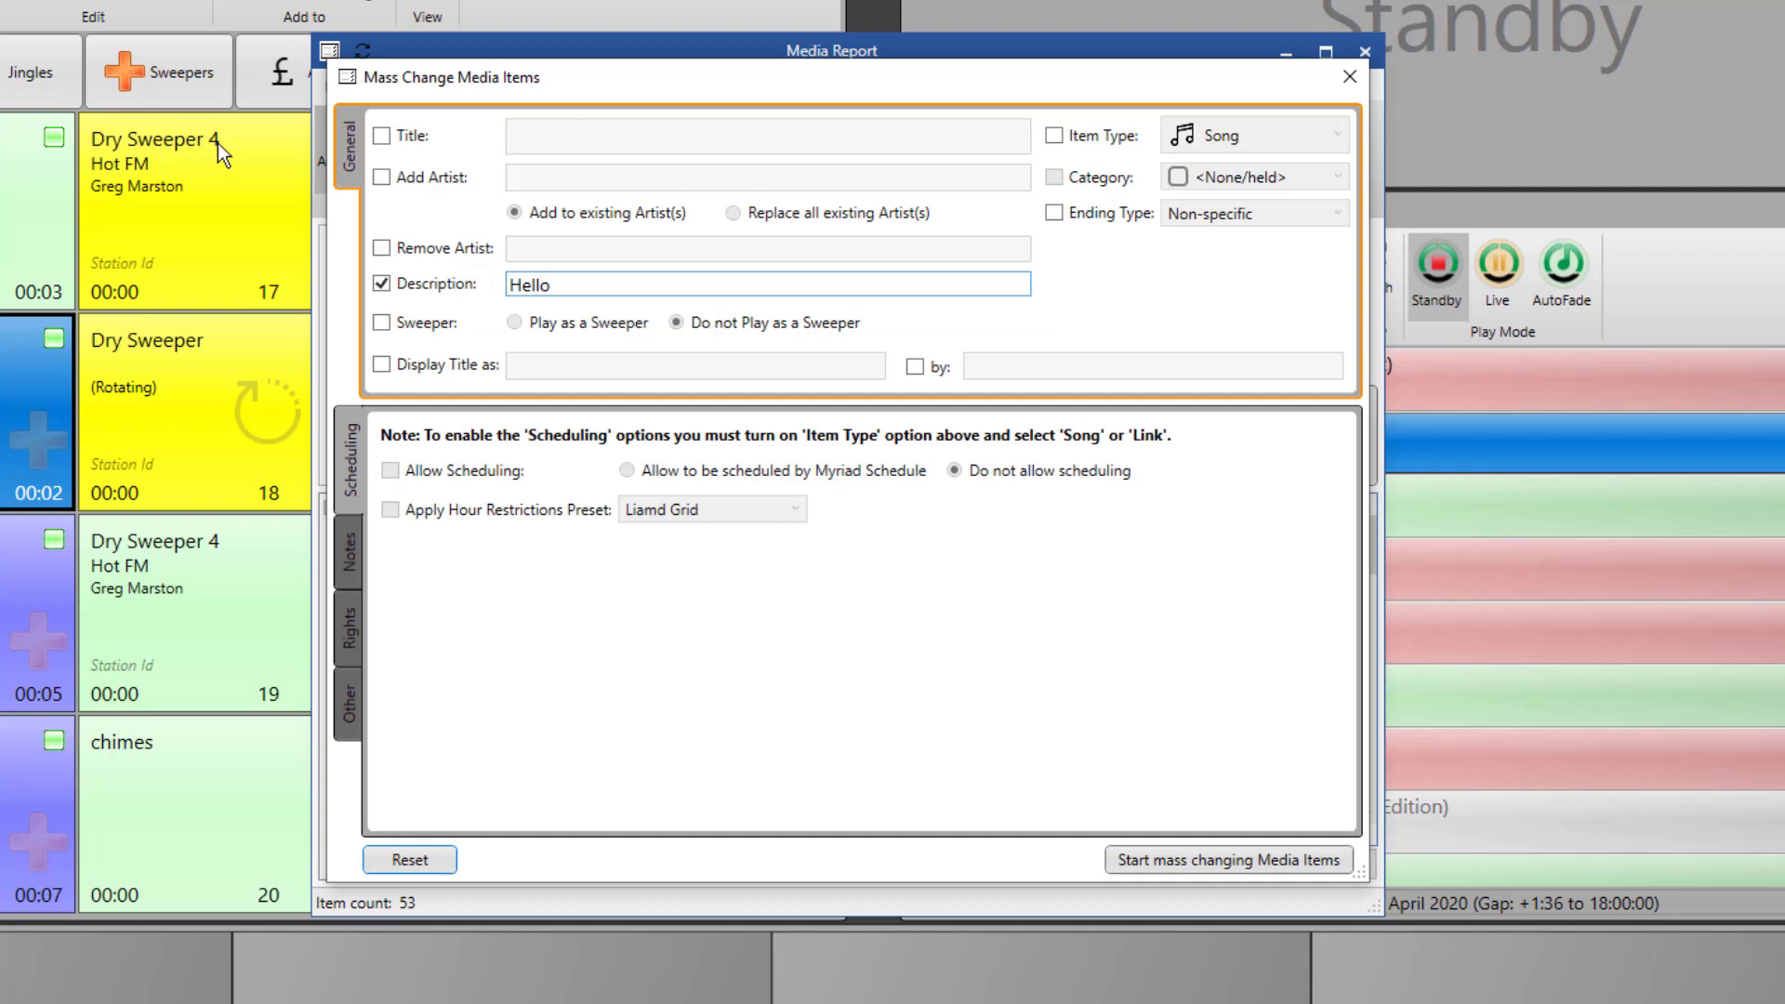
{"action": "key", "text": "BackSpace"}
{"action": "key", "text": "BackSpace"}
{"action": "key", "text": "BackSpace"}
{"action": "key", "text": "BackSpace"}
{"action": "key", "text": "BackSpace"}
{"action": "left_click", "coordinate": [415, 286]}
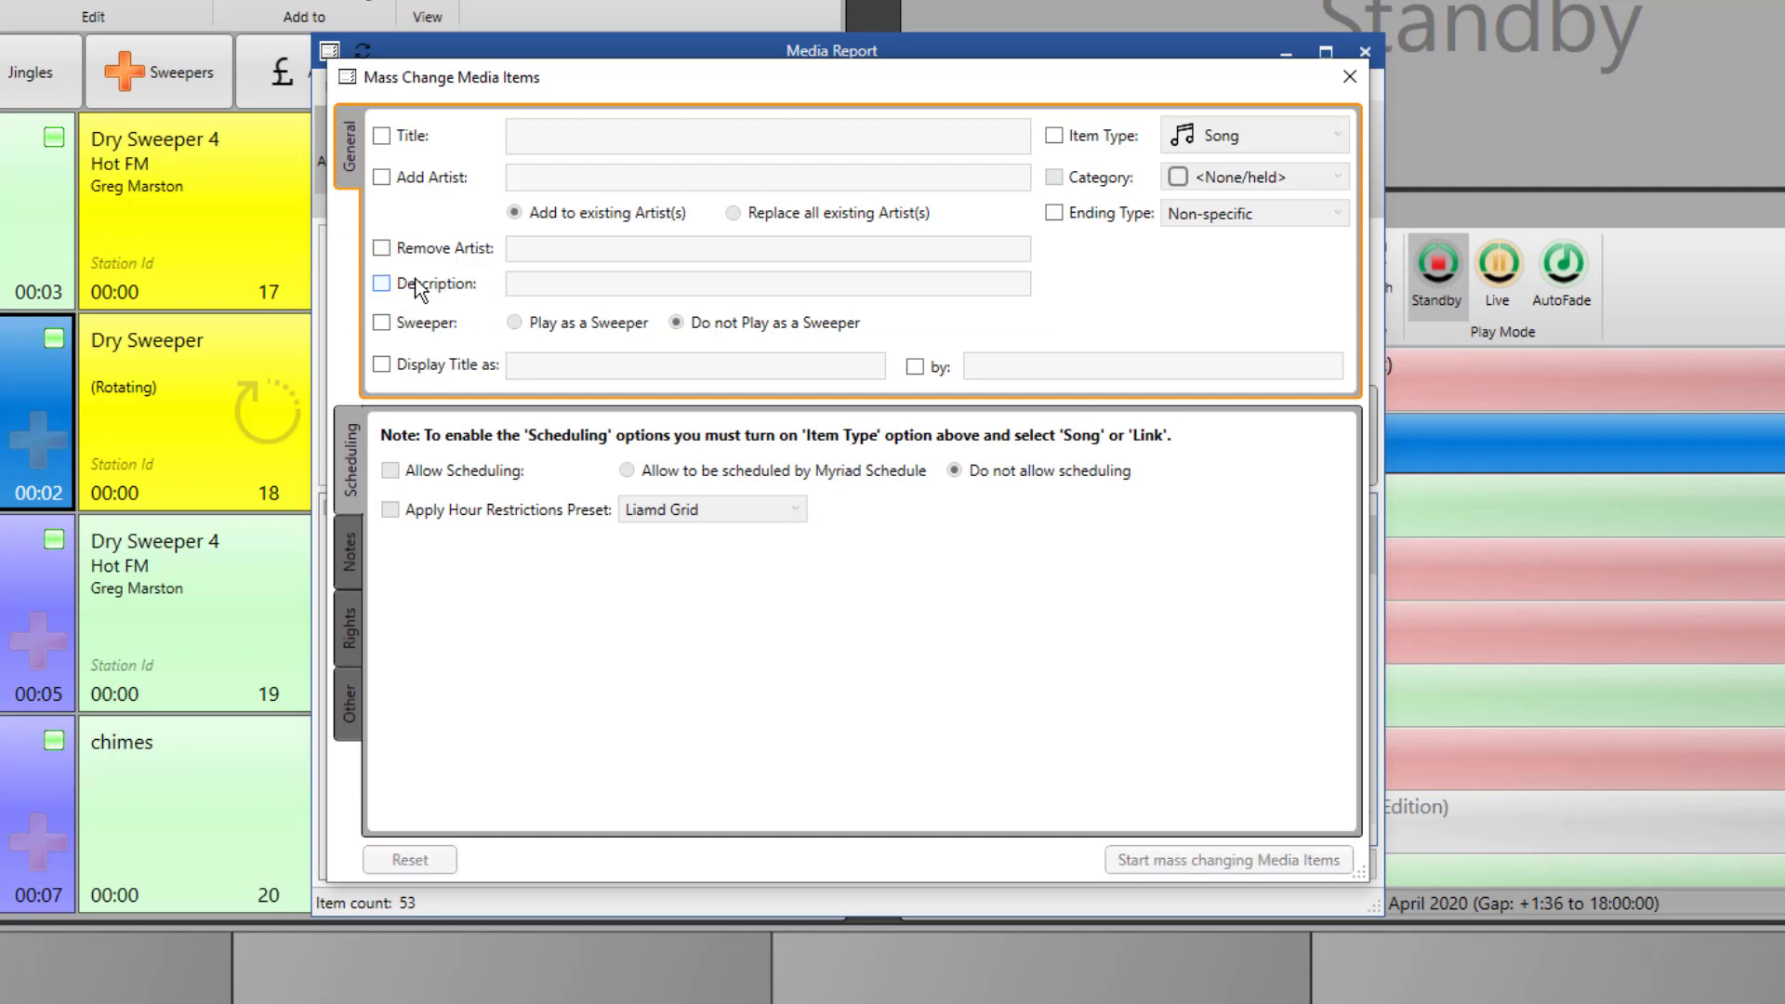
- Enable custom colours in the mass change, with black for the text and dark gold for the background
{"action": "left_click", "coordinate": [351, 695]}
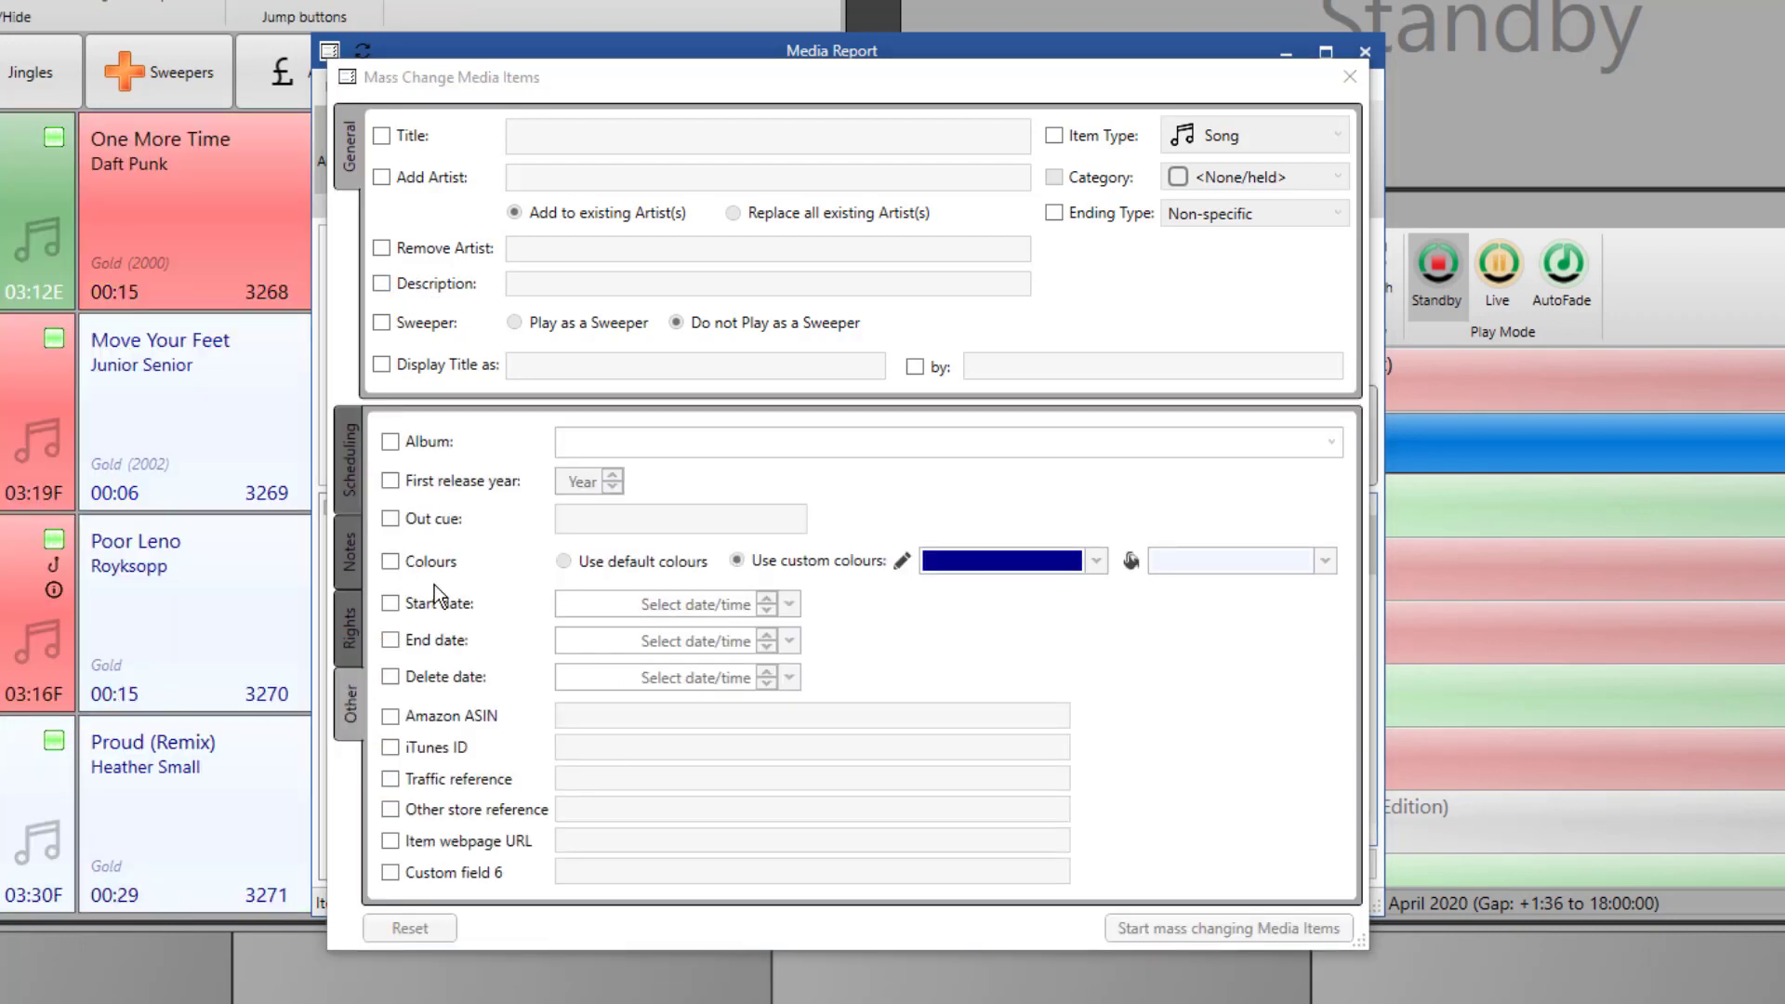
{"action": "left_click", "coordinate": [394, 564]}
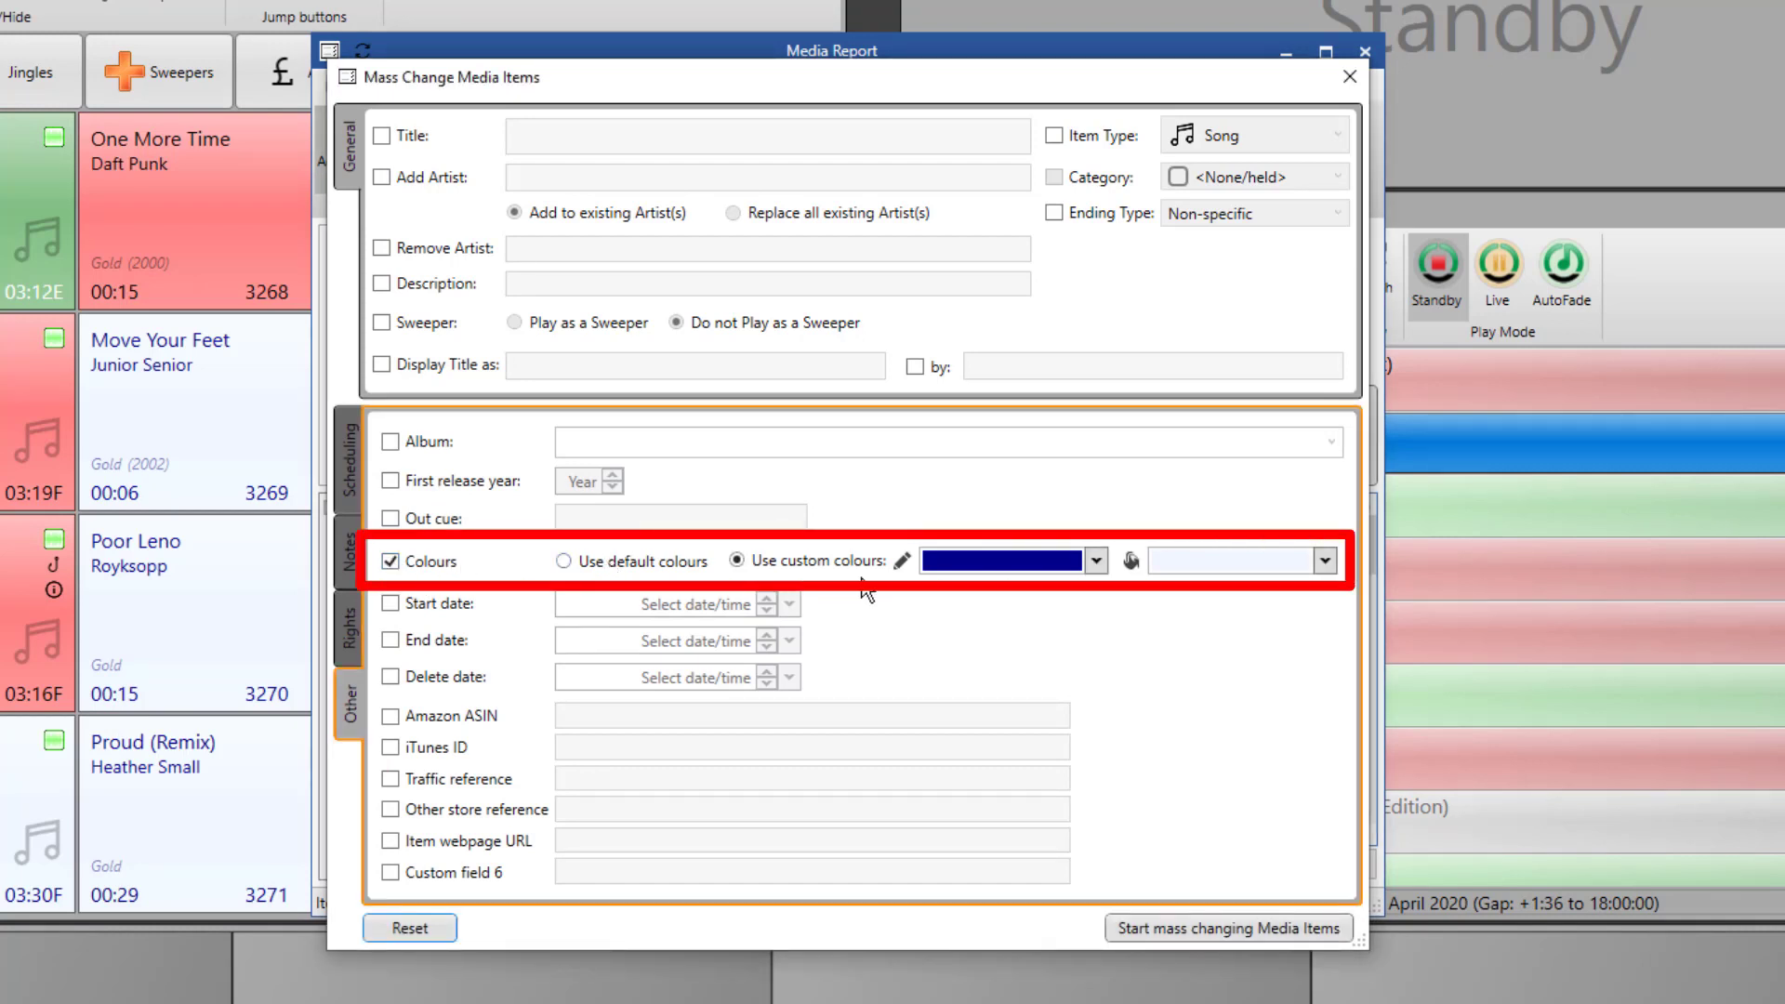
{"action": "left_click", "coordinate": [1098, 561]}
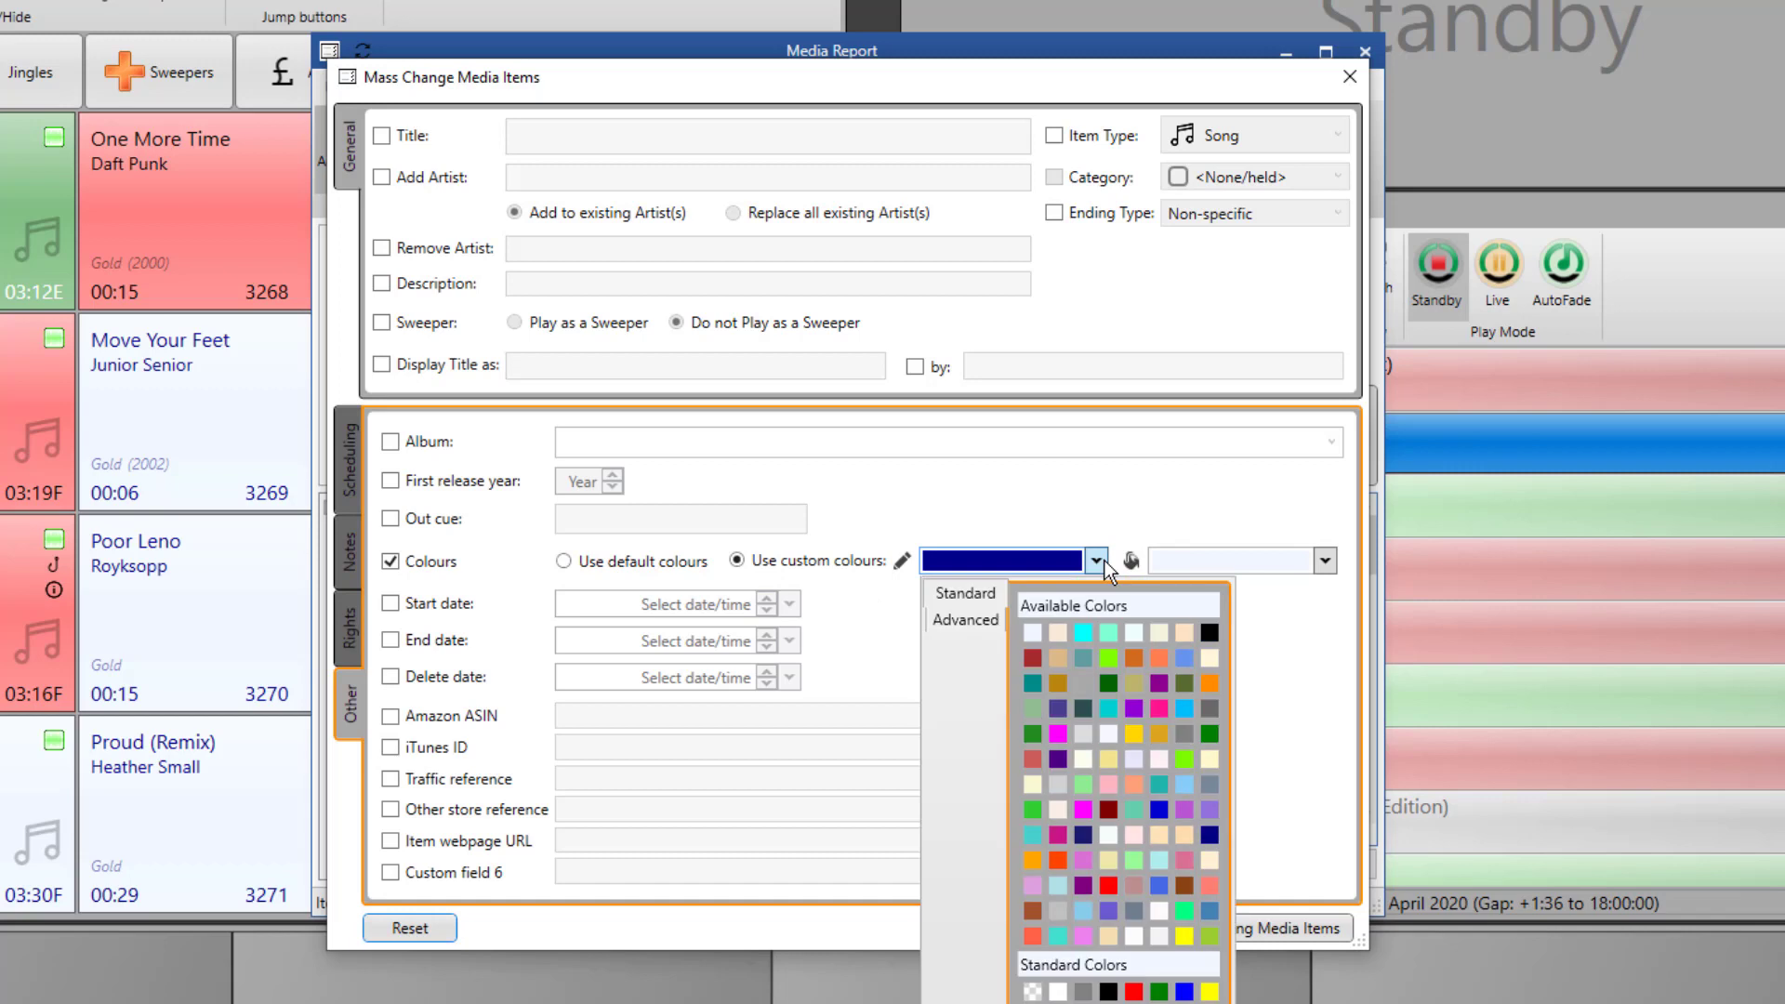
{"action": "left_click", "coordinate": [1211, 638]}
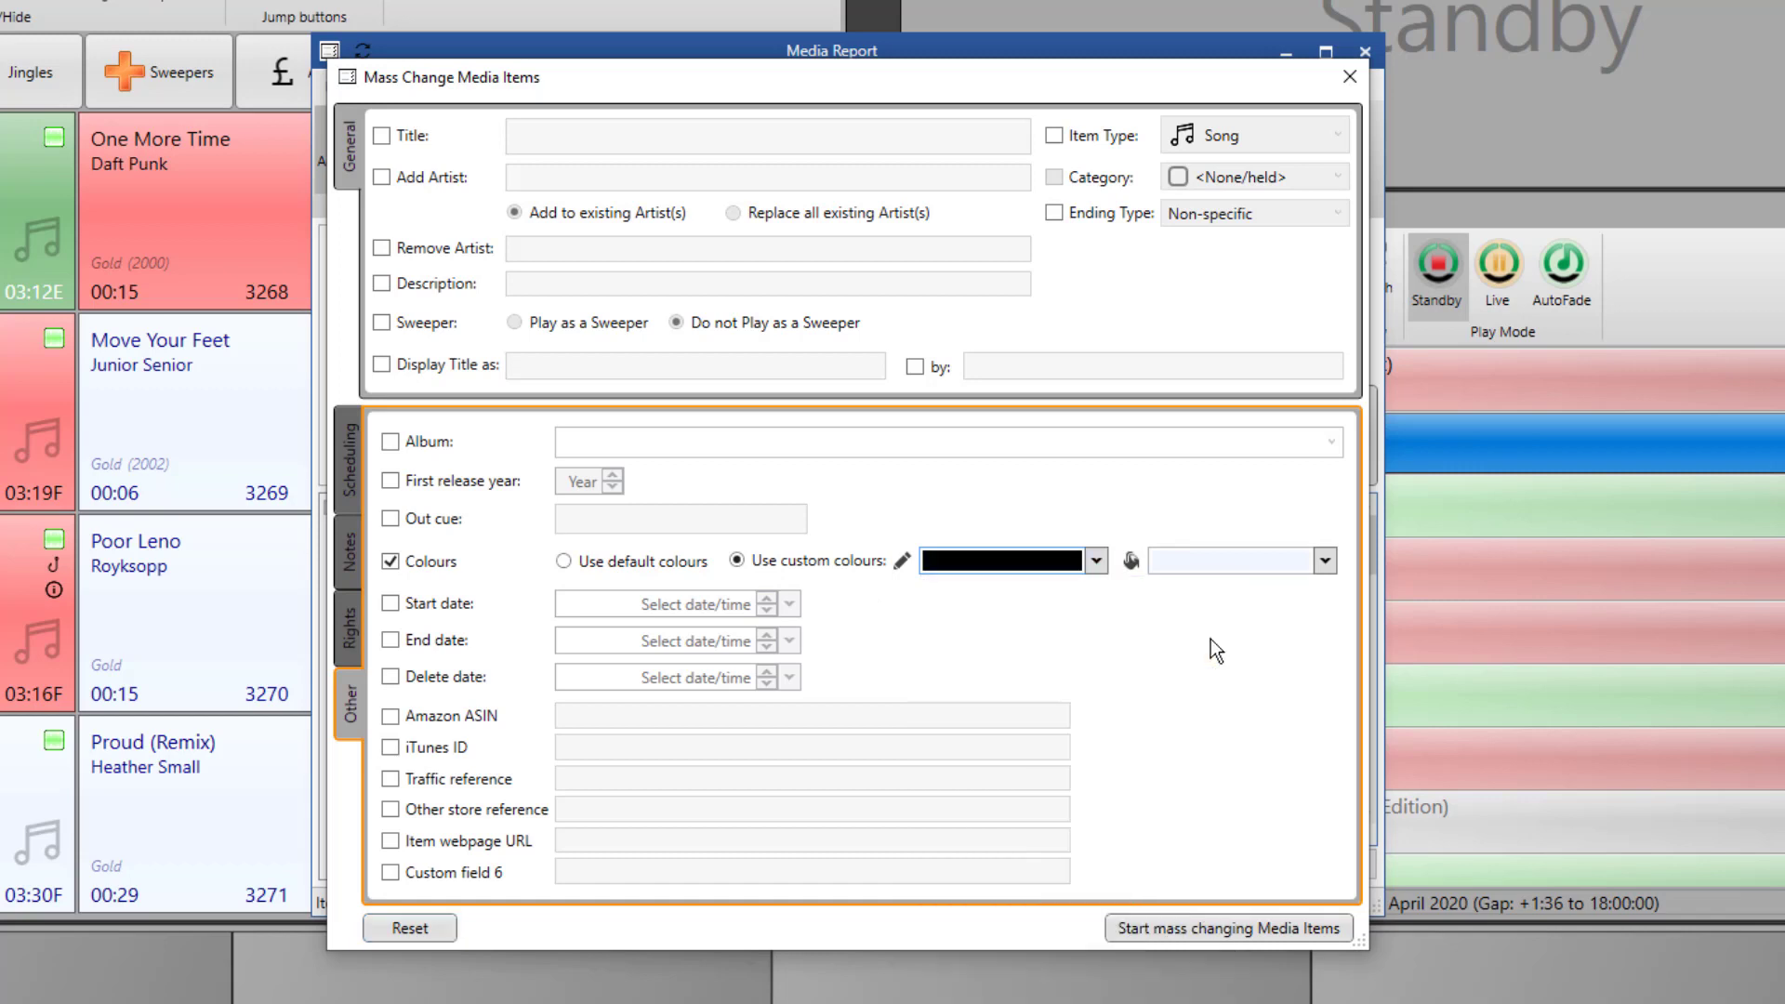
{"action": "left_click", "coordinate": [1324, 562]}
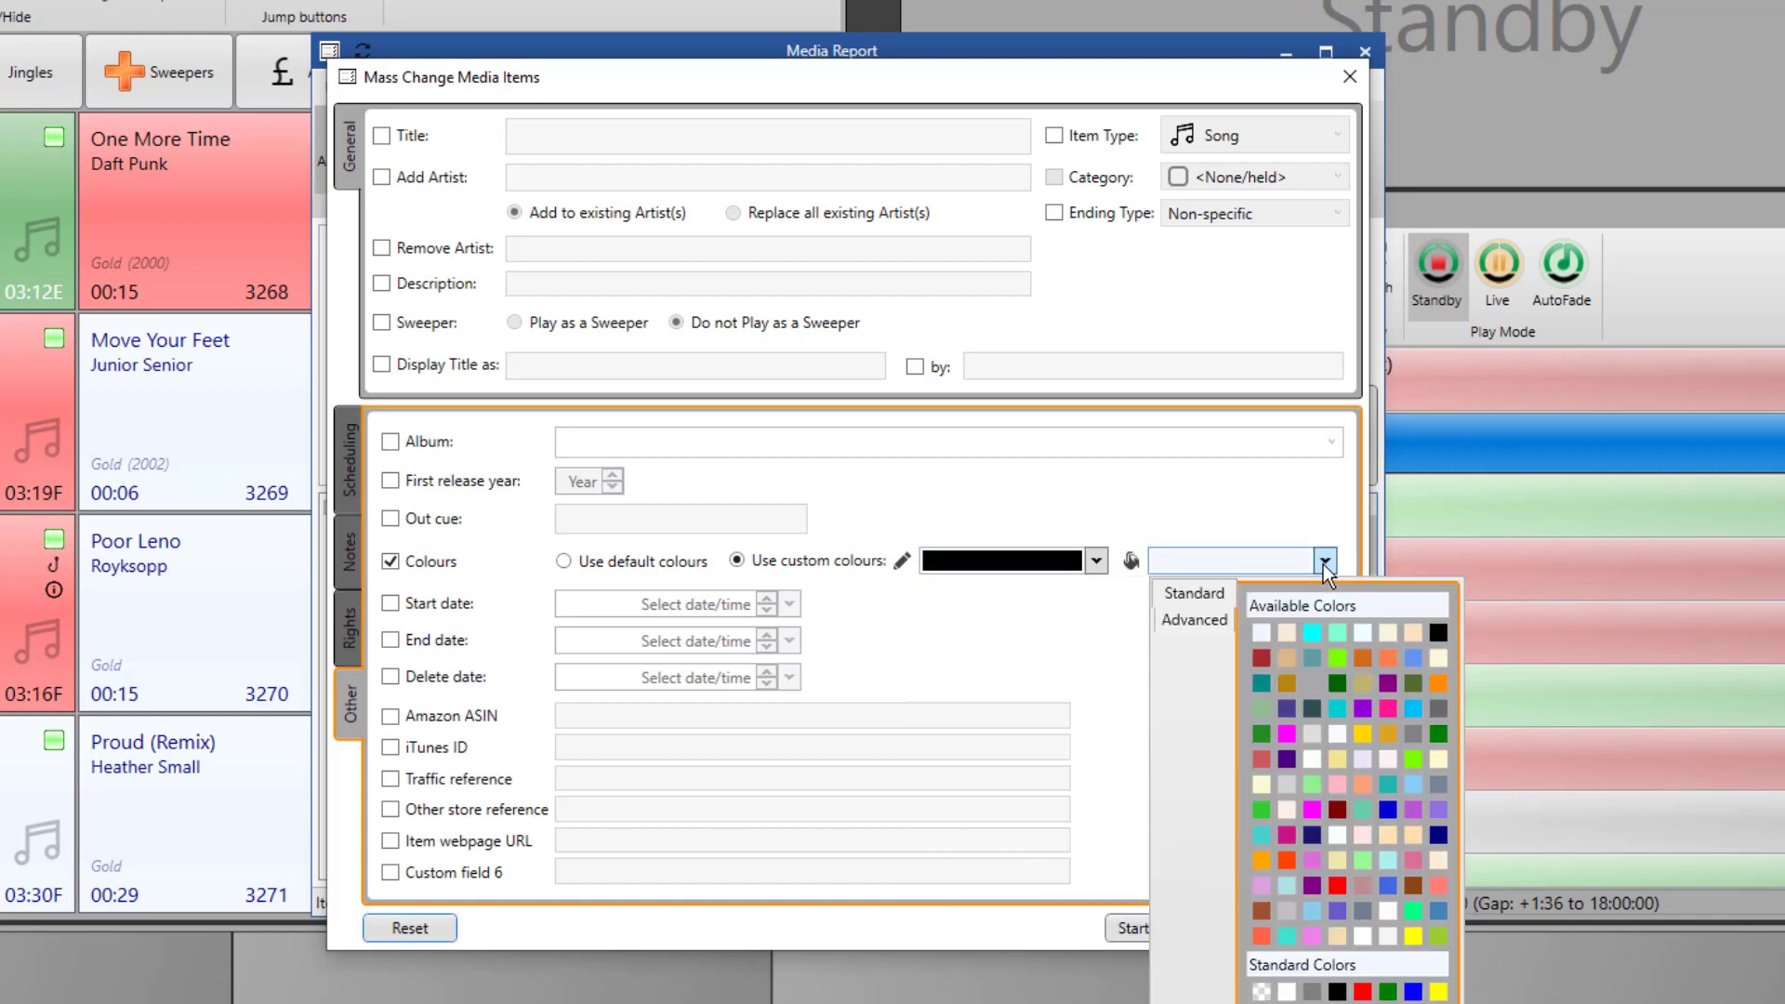
{"action": "left_click", "coordinate": [1286, 684]}
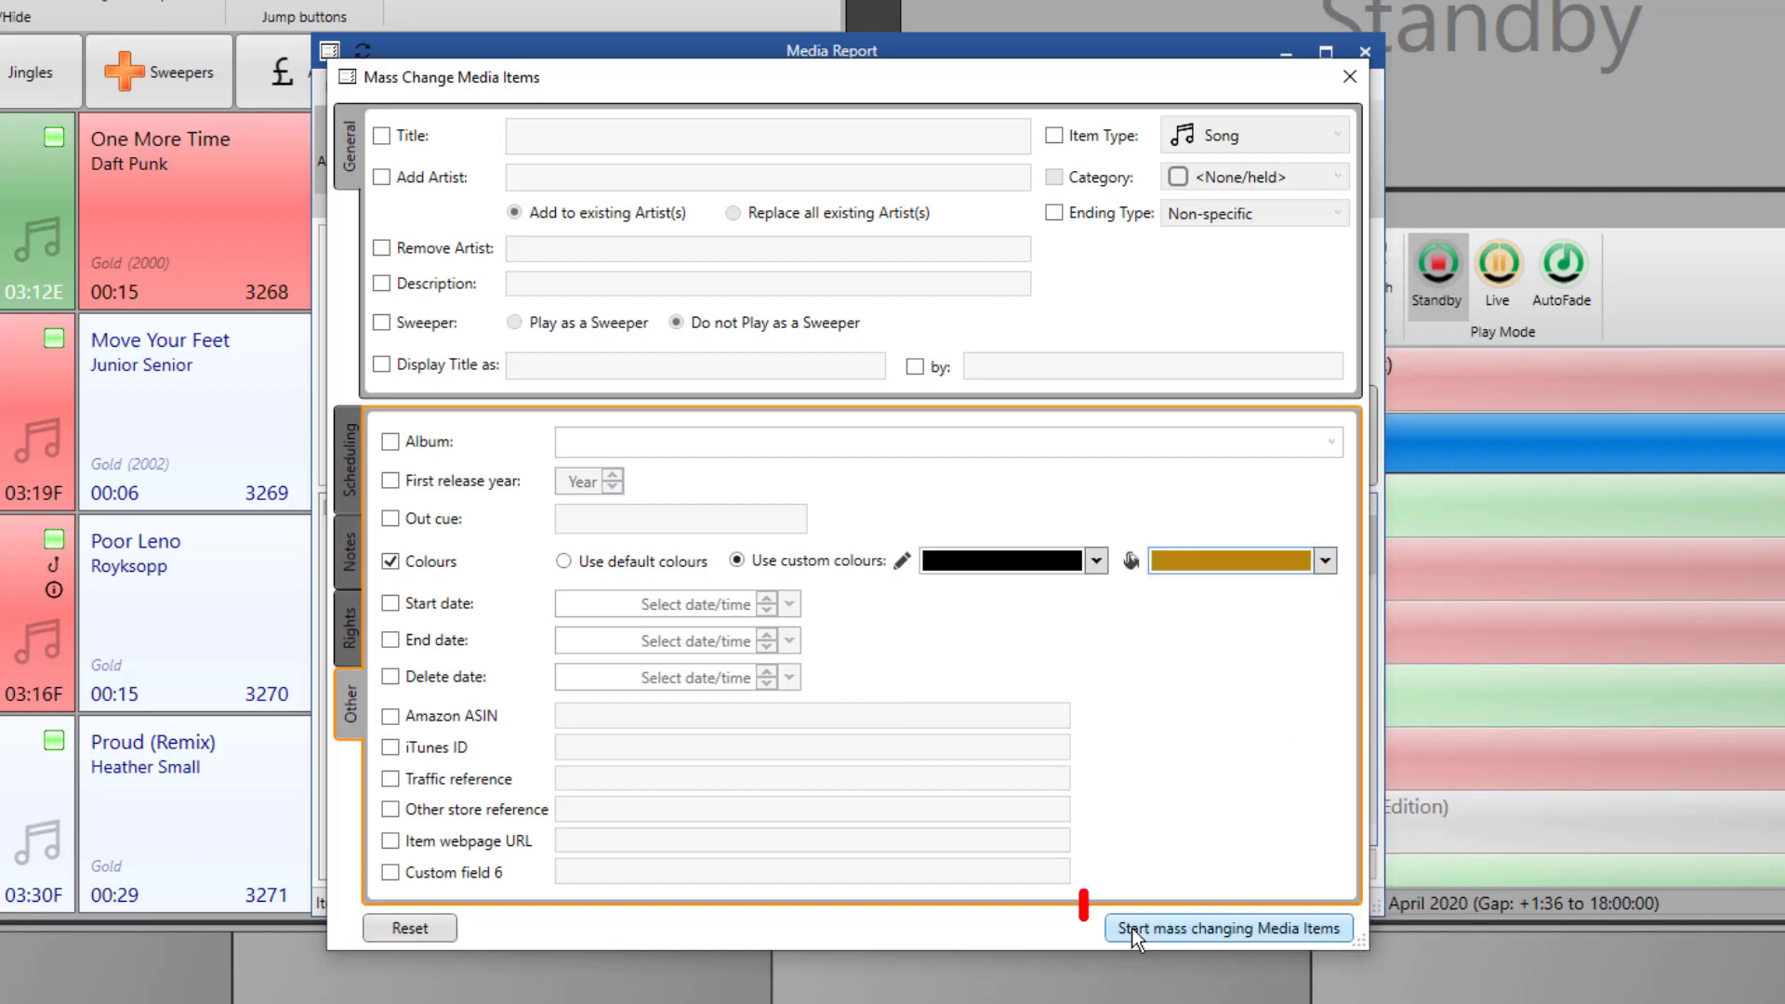
- Apply the mass change to the selected Gold songs and close the Media Report
{"action": "left_click", "coordinate": [1163, 928]}
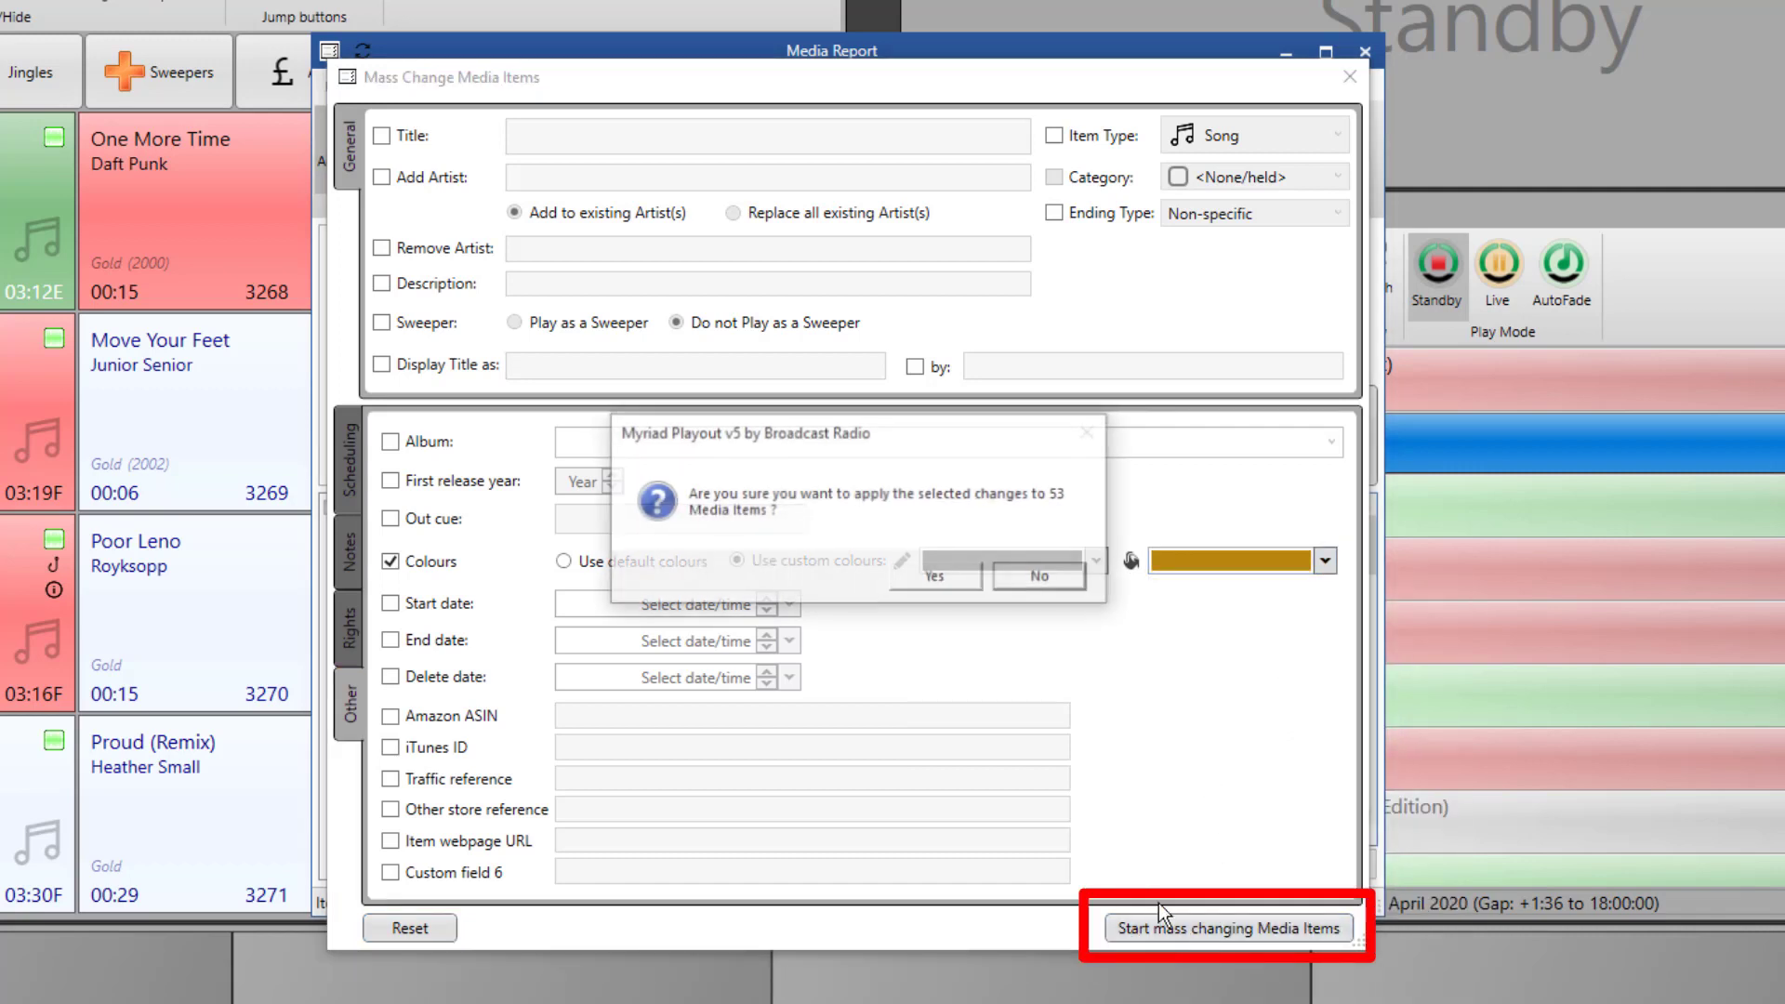
{"action": "left_click", "coordinate": [935, 577]}
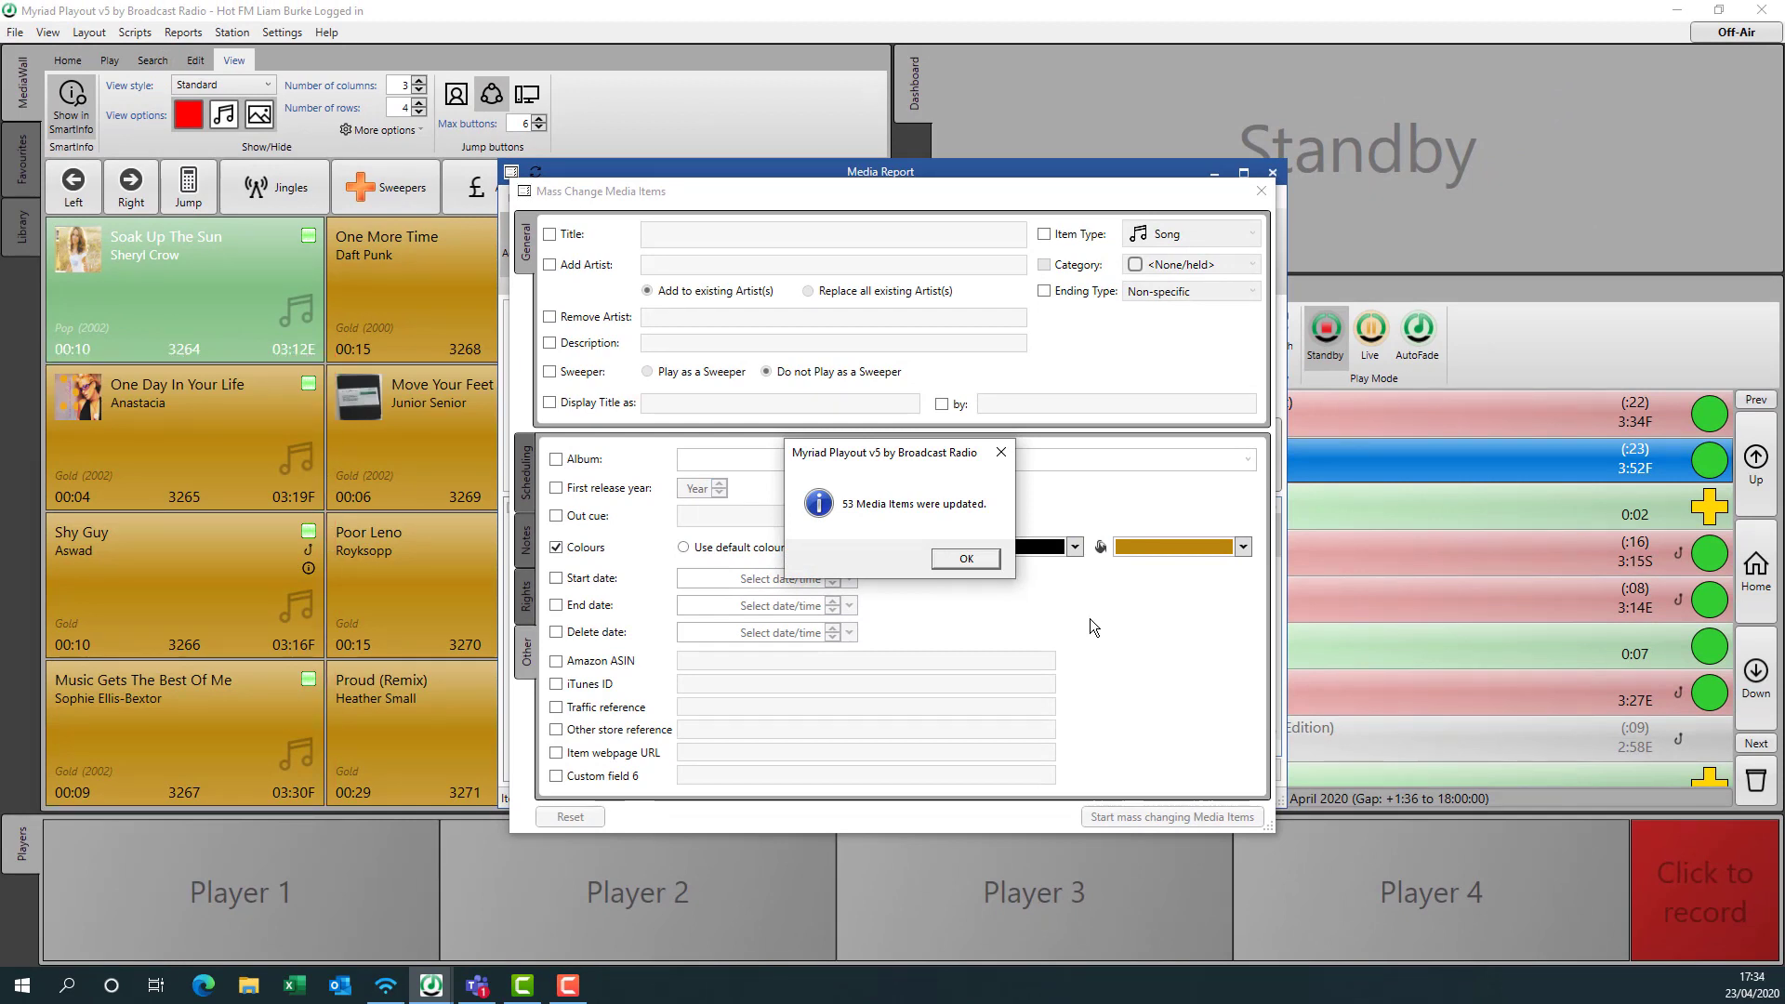
{"action": "left_click", "coordinate": [967, 559]}
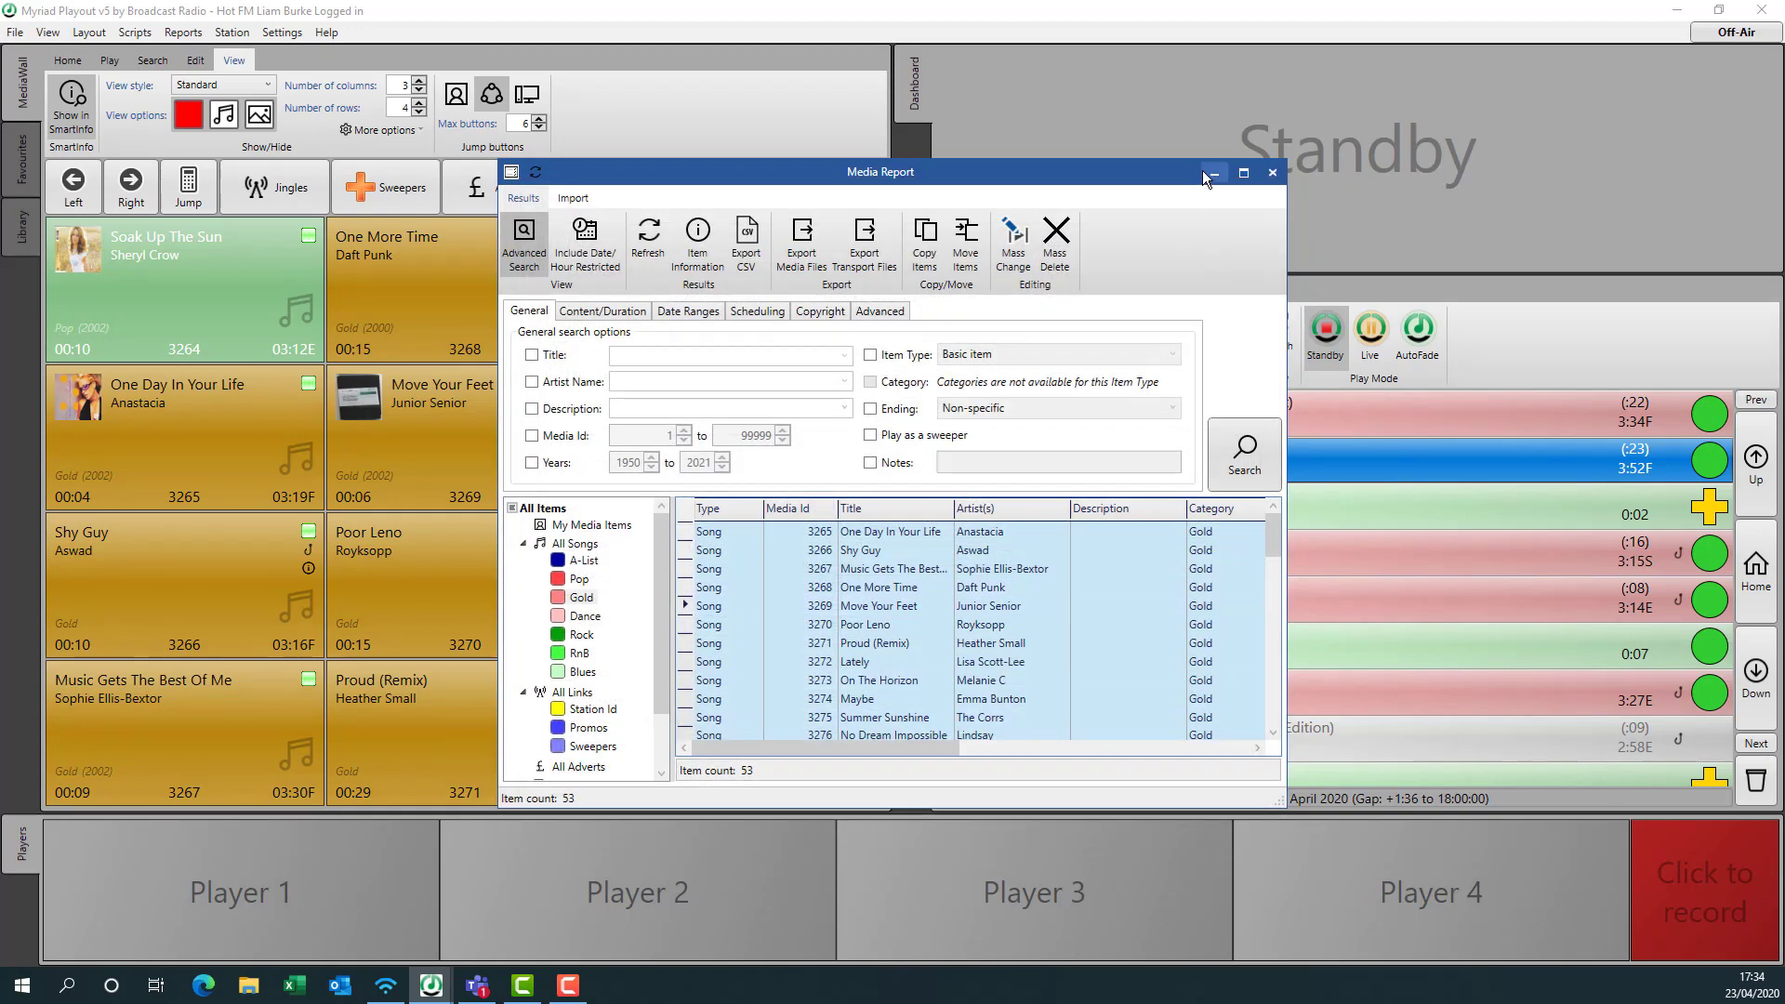
{"action": "left_click", "coordinate": [1272, 173]}
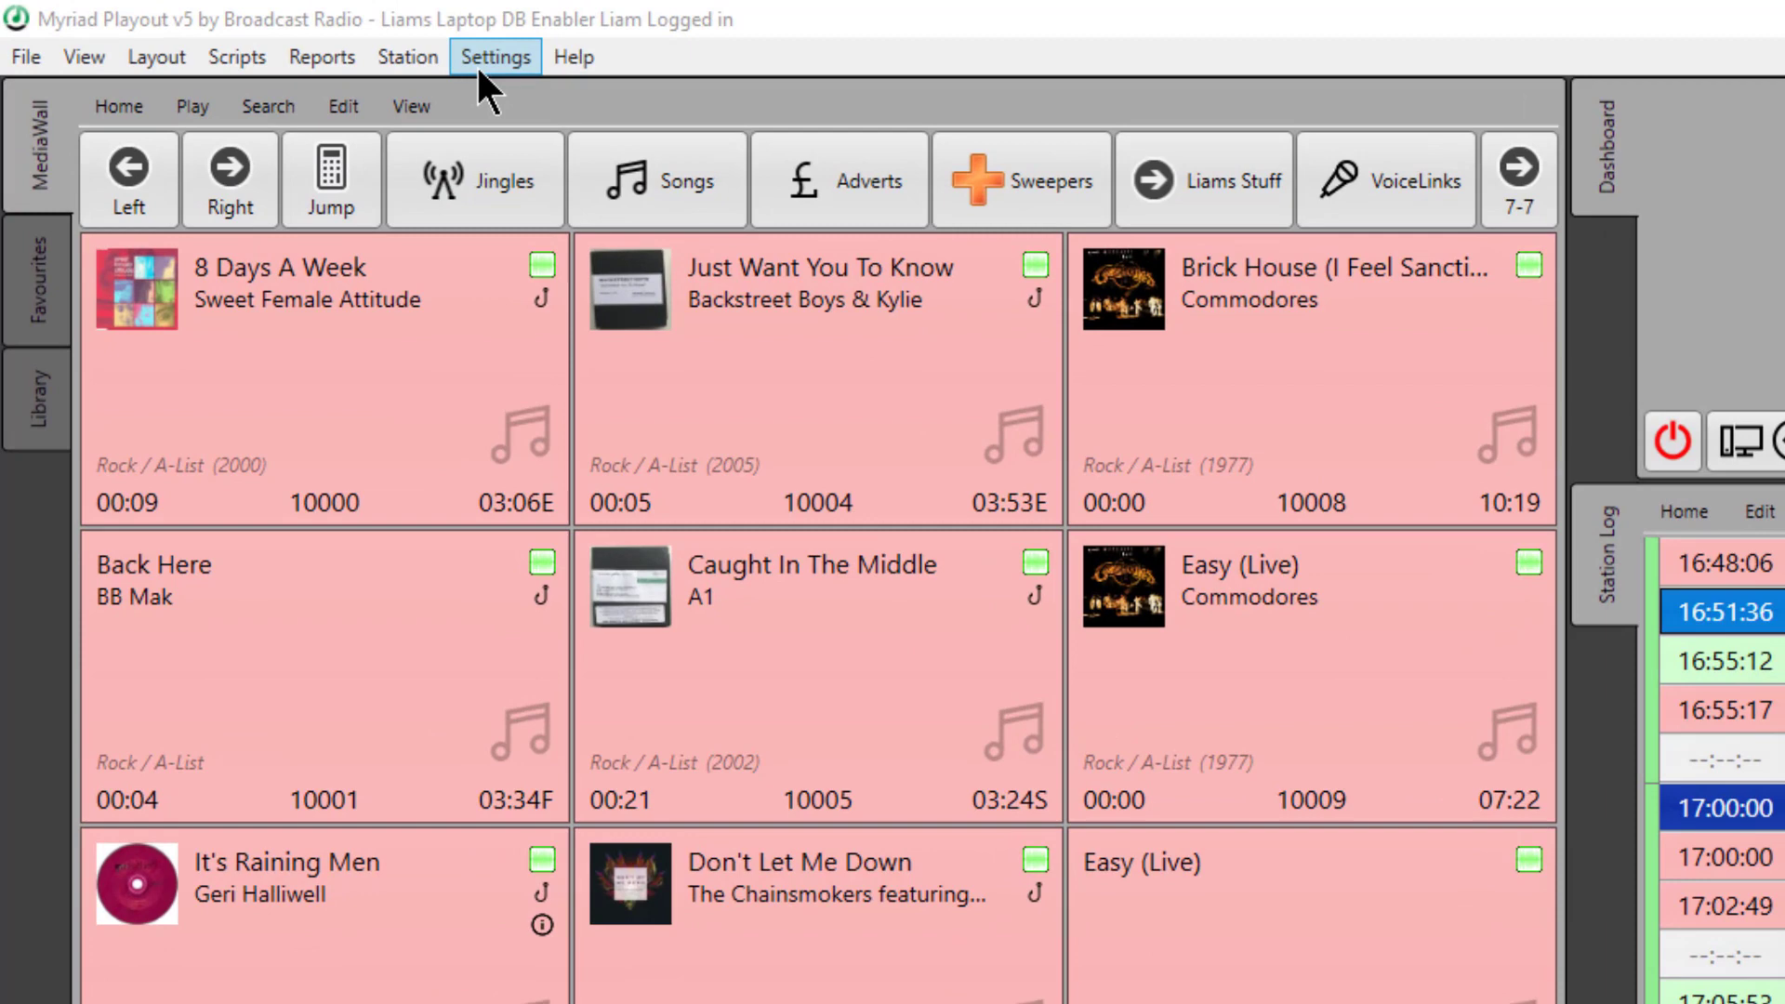
- Set the database so each station has its own Categories and Attributes, copying the existing ones to all stations
{"action": "left_click", "coordinate": [273, 34]}
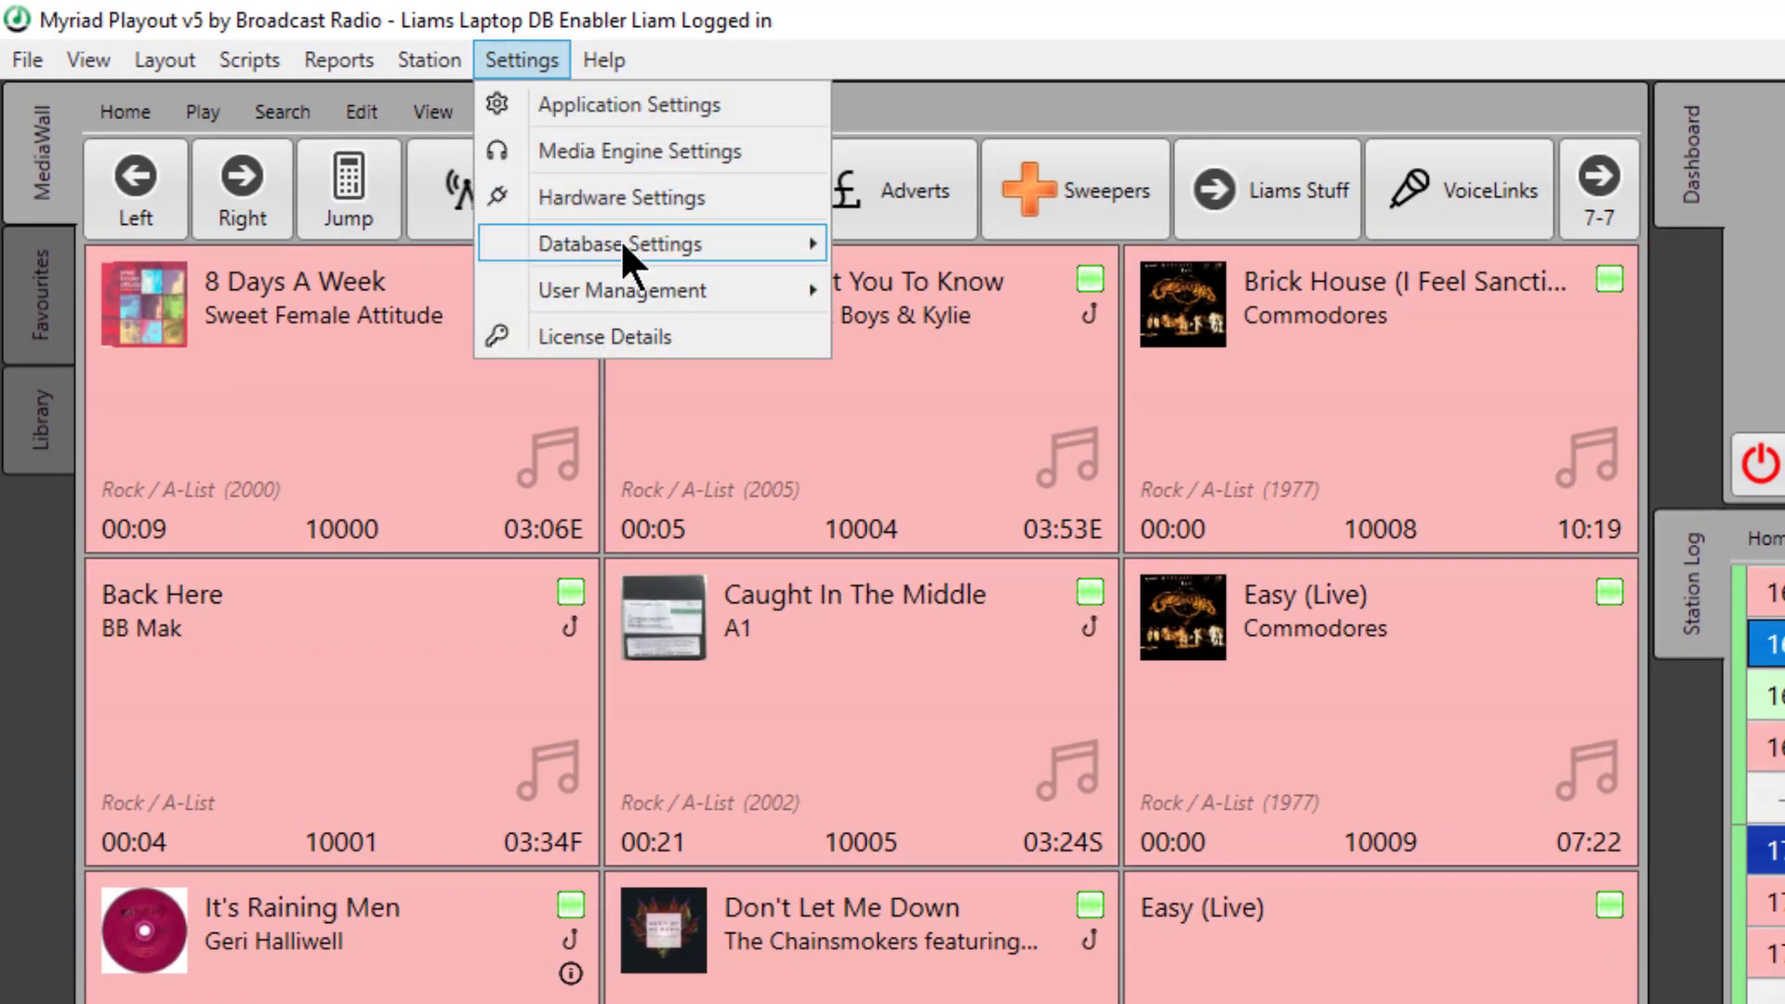
{"action": "mouse_move", "coordinate": [621, 240]}
{"action": "left_click", "coordinate": [994, 244]}
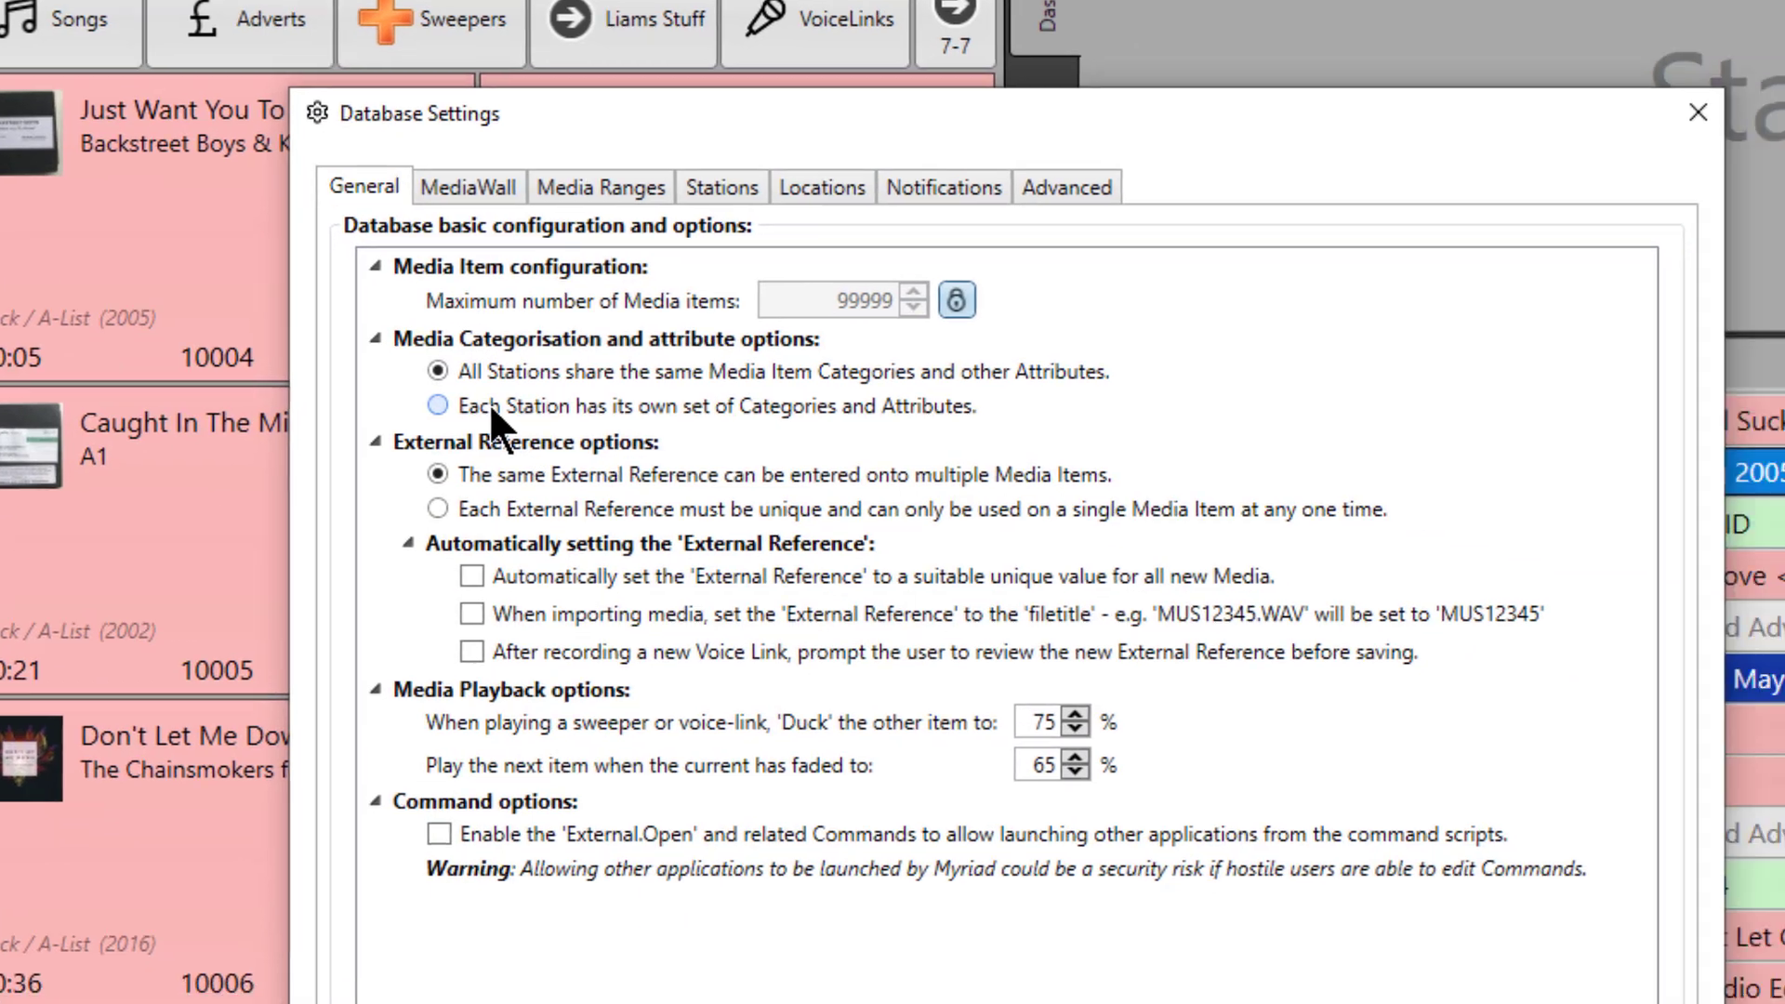
{"action": "left_click", "coordinate": [1069, 560]}
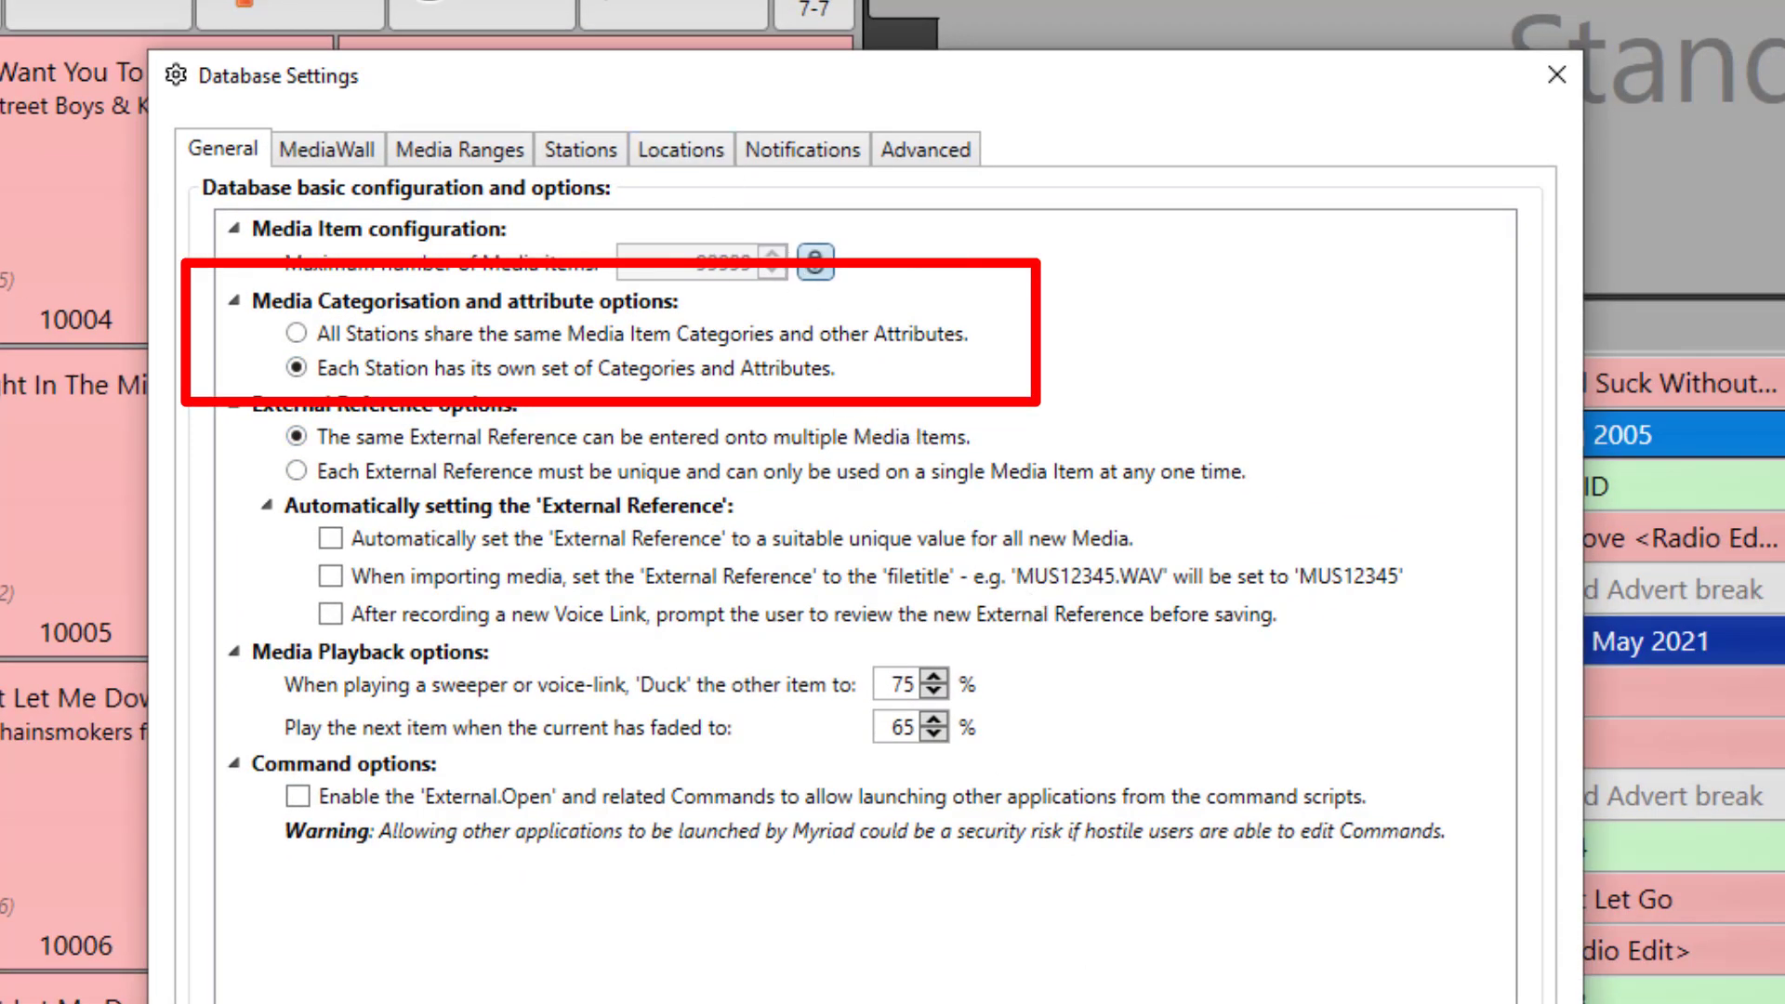
{"action": "left_click", "coordinate": [1358, 1003]}
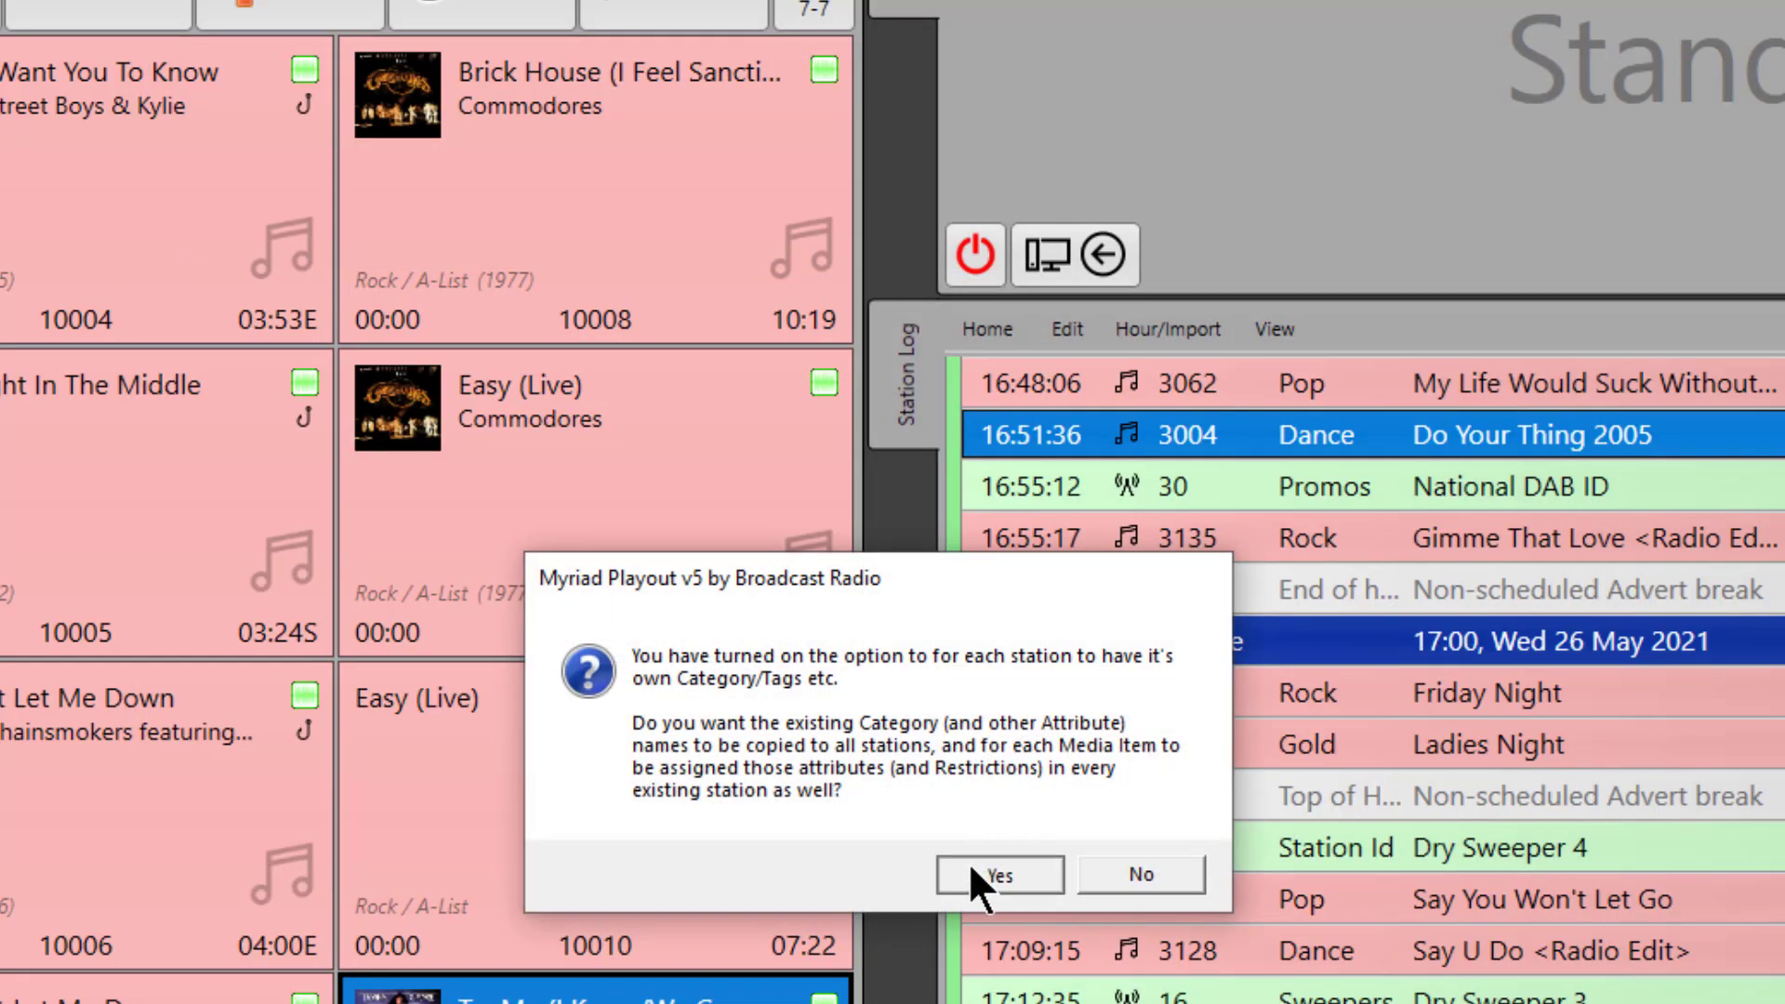
{"action": "left_click", "coordinate": [970, 869]}
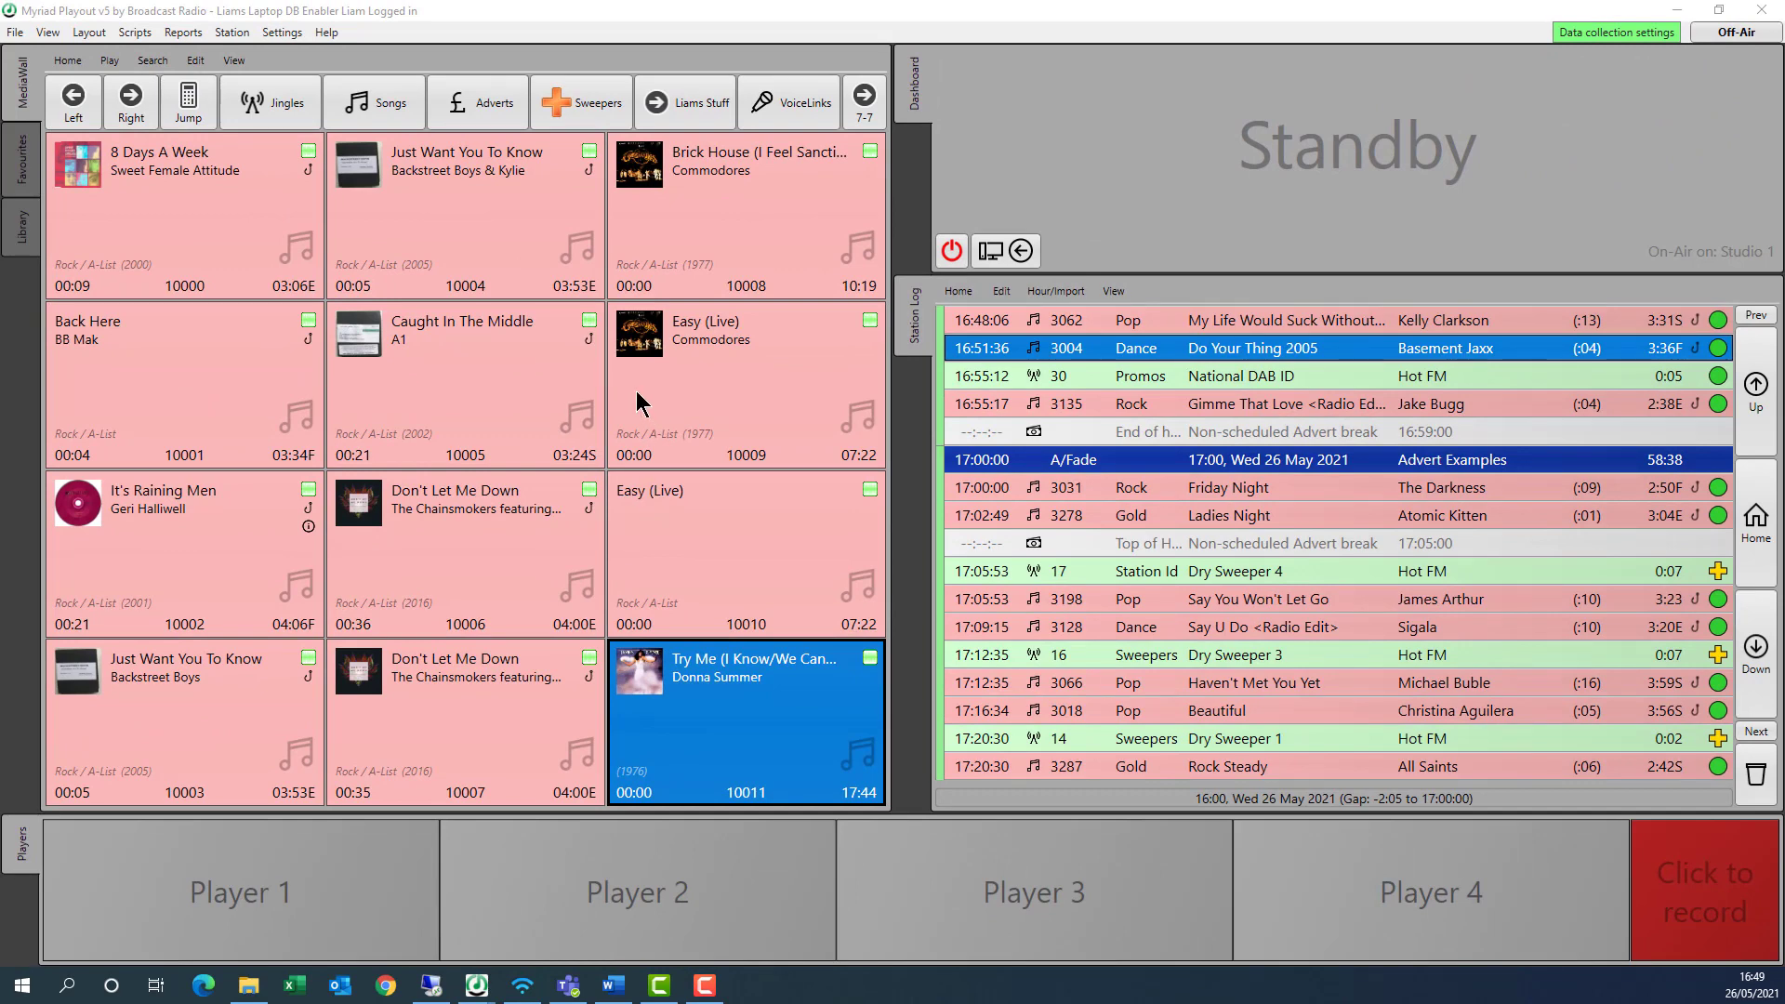
- Open the Media Report and list the songs in the A-List category
{"action": "left_click", "coordinate": [176, 34]}
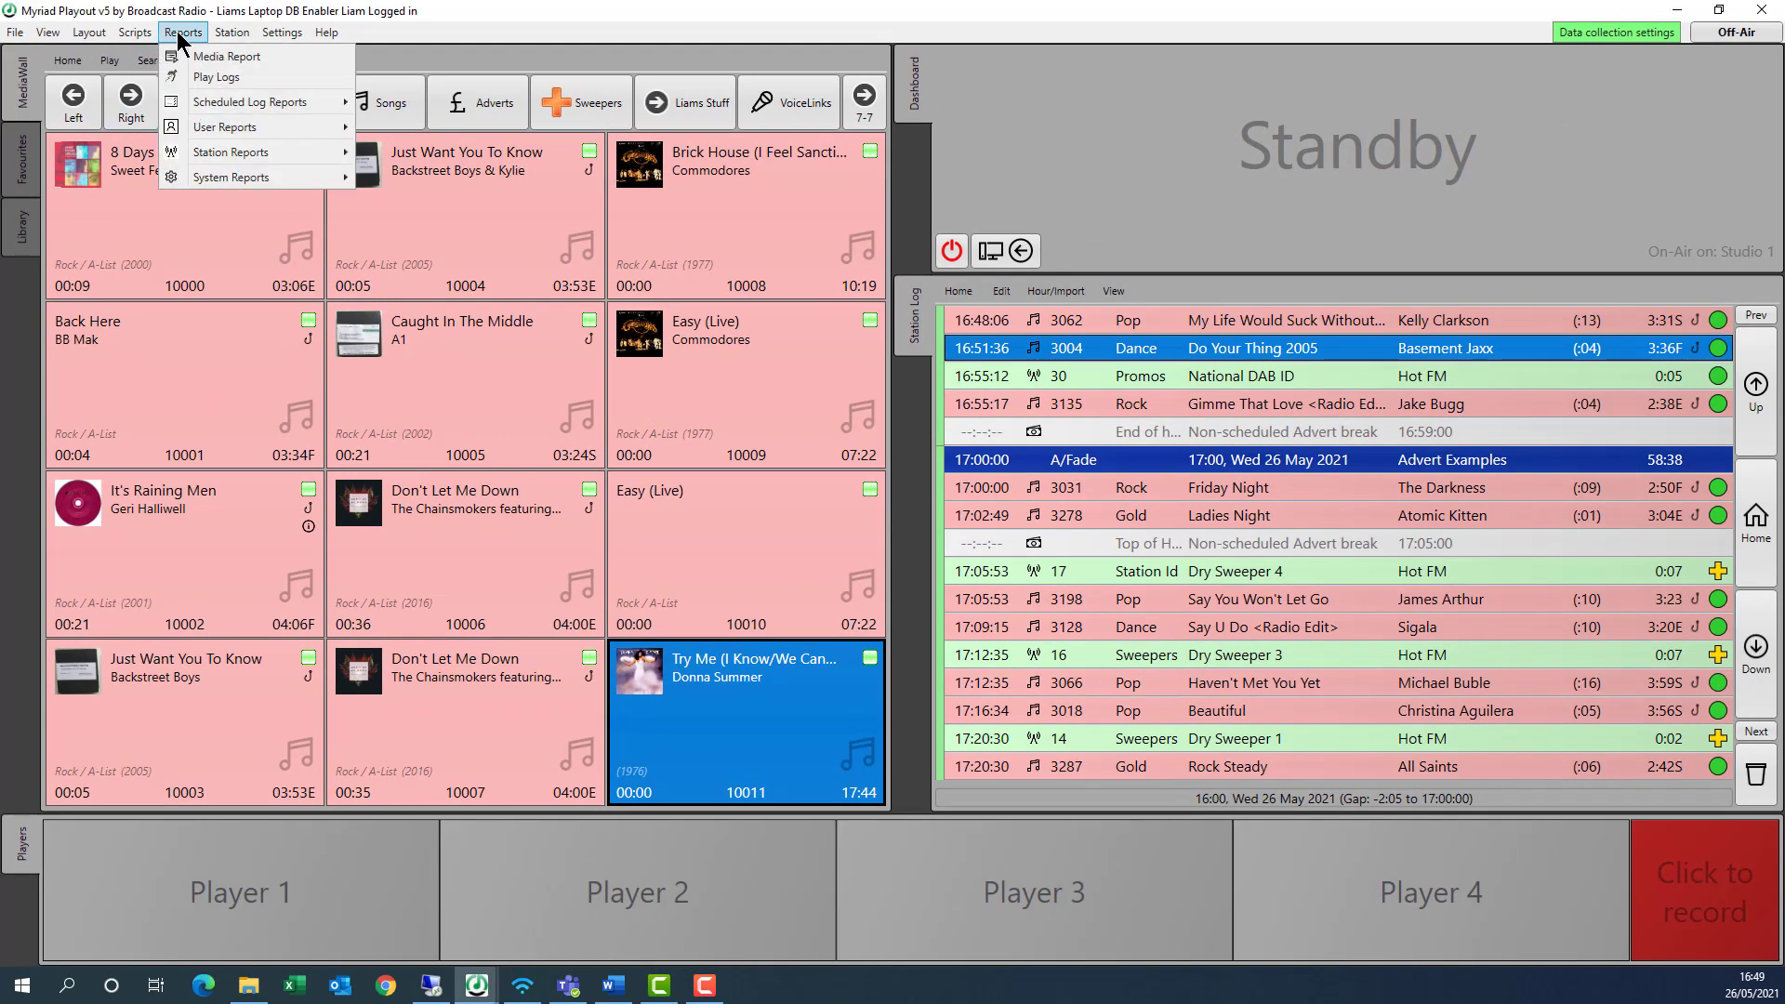
{"action": "left_click", "coordinate": [192, 57]}
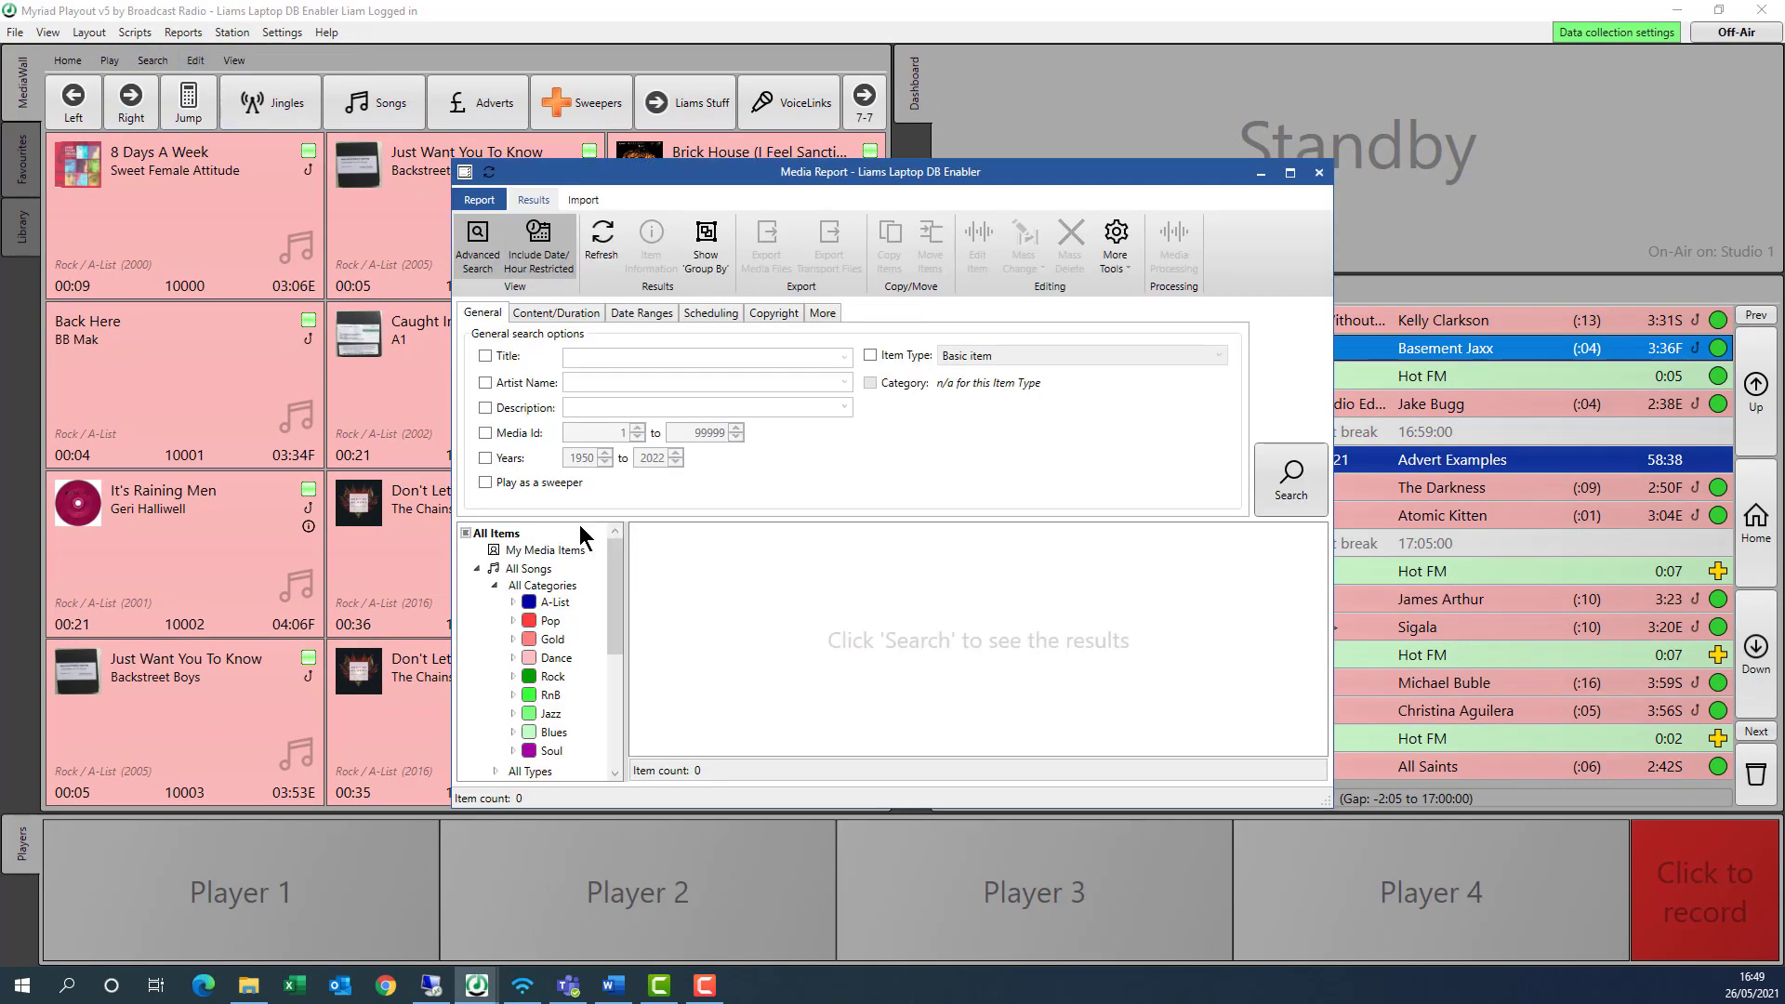
{"action": "left_click", "coordinate": [558, 603]}
{"action": "left_click", "coordinate": [971, 632]}
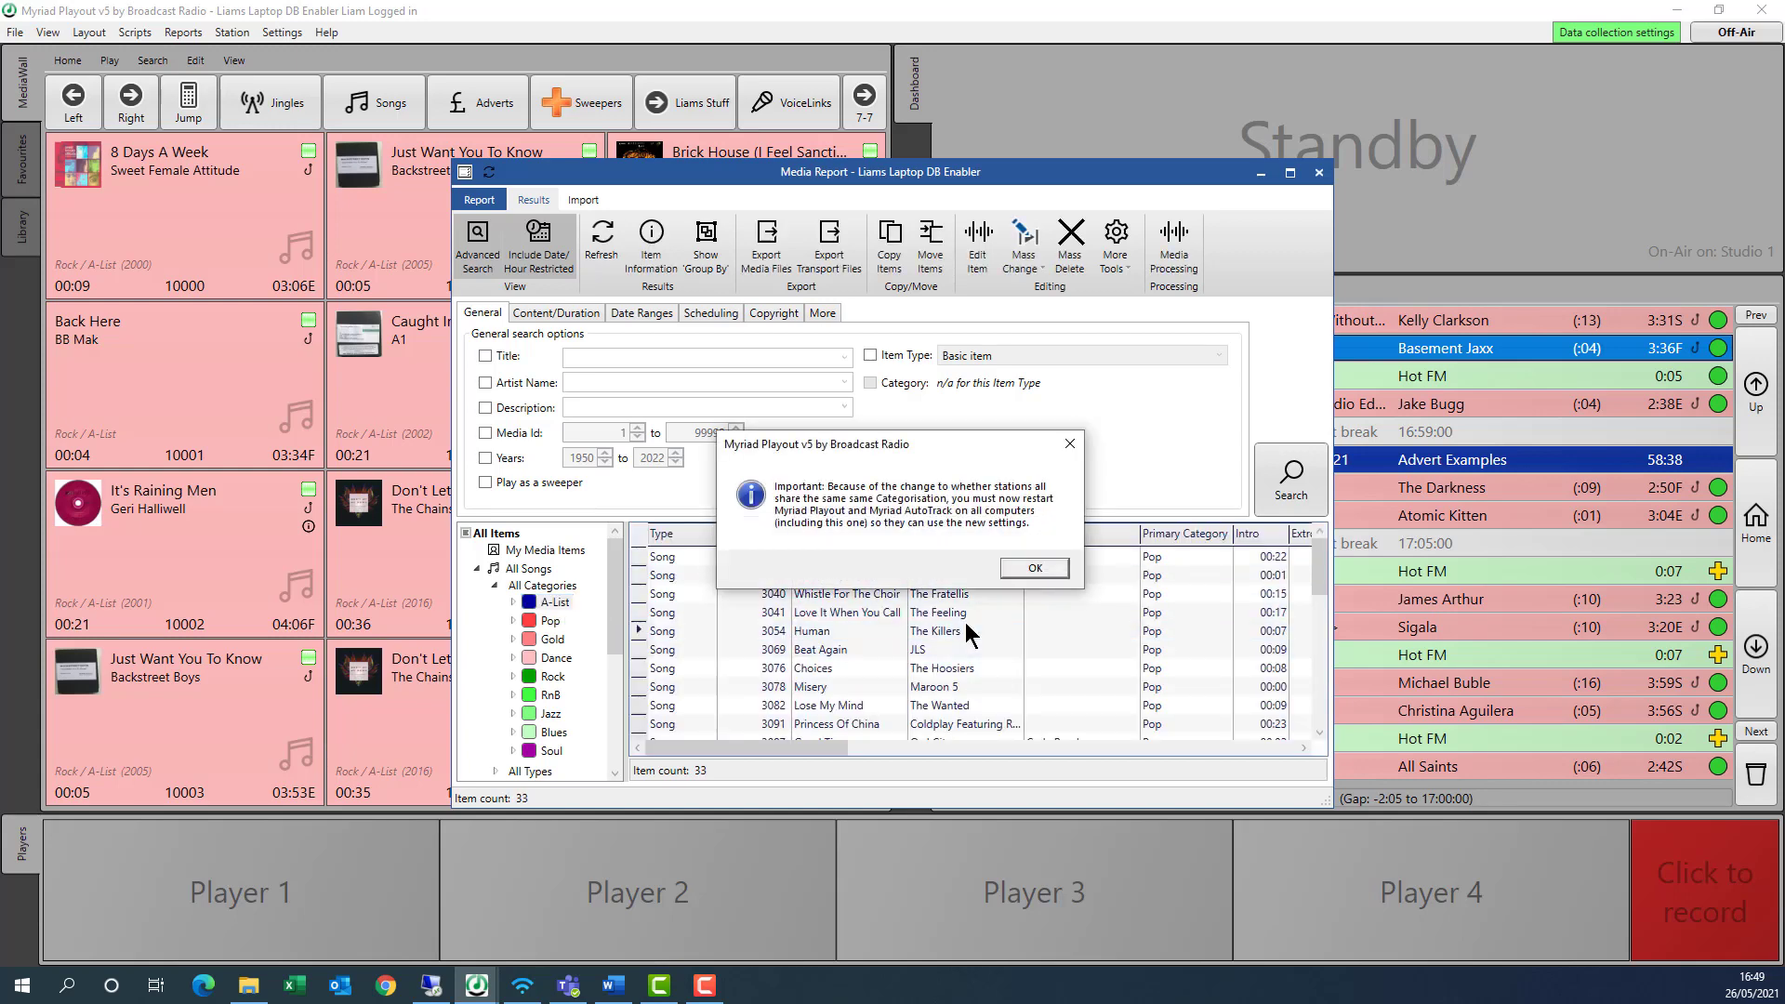
{"action": "key", "text": "Return"}
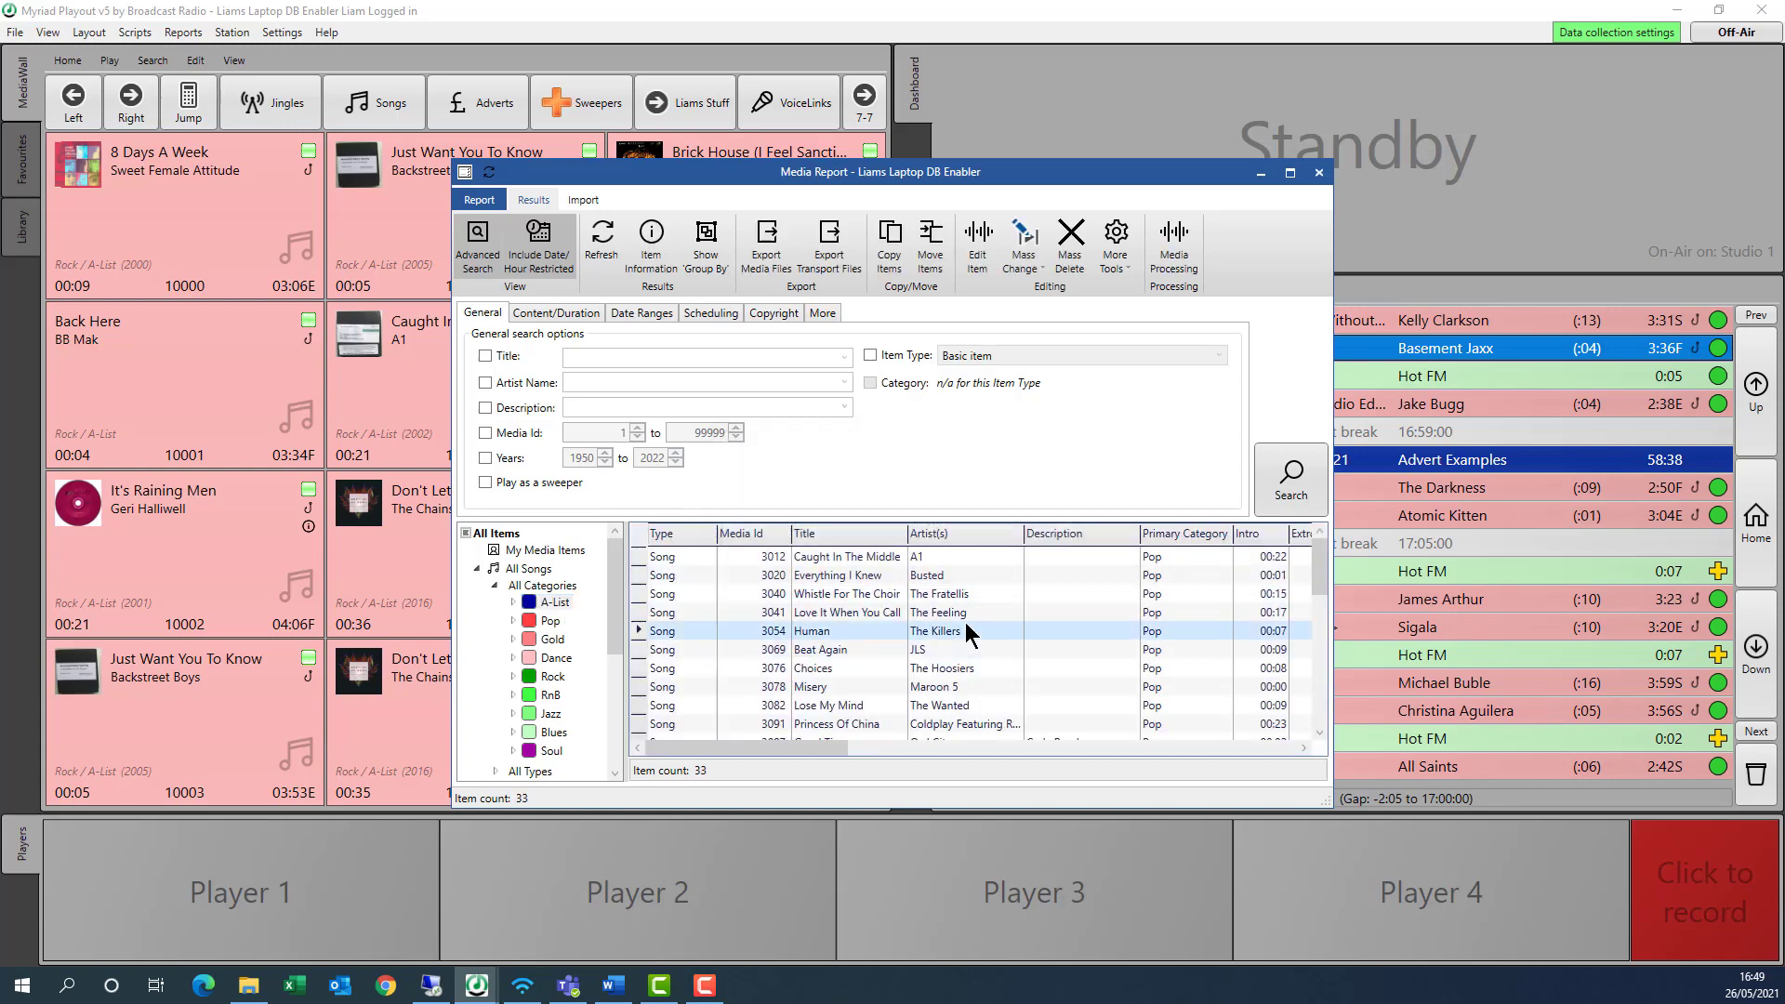
- Select all listed A-List songs and examine the Mass Change options for this Station and a different Station
{"action": "key", "text": "ctrl+a"}
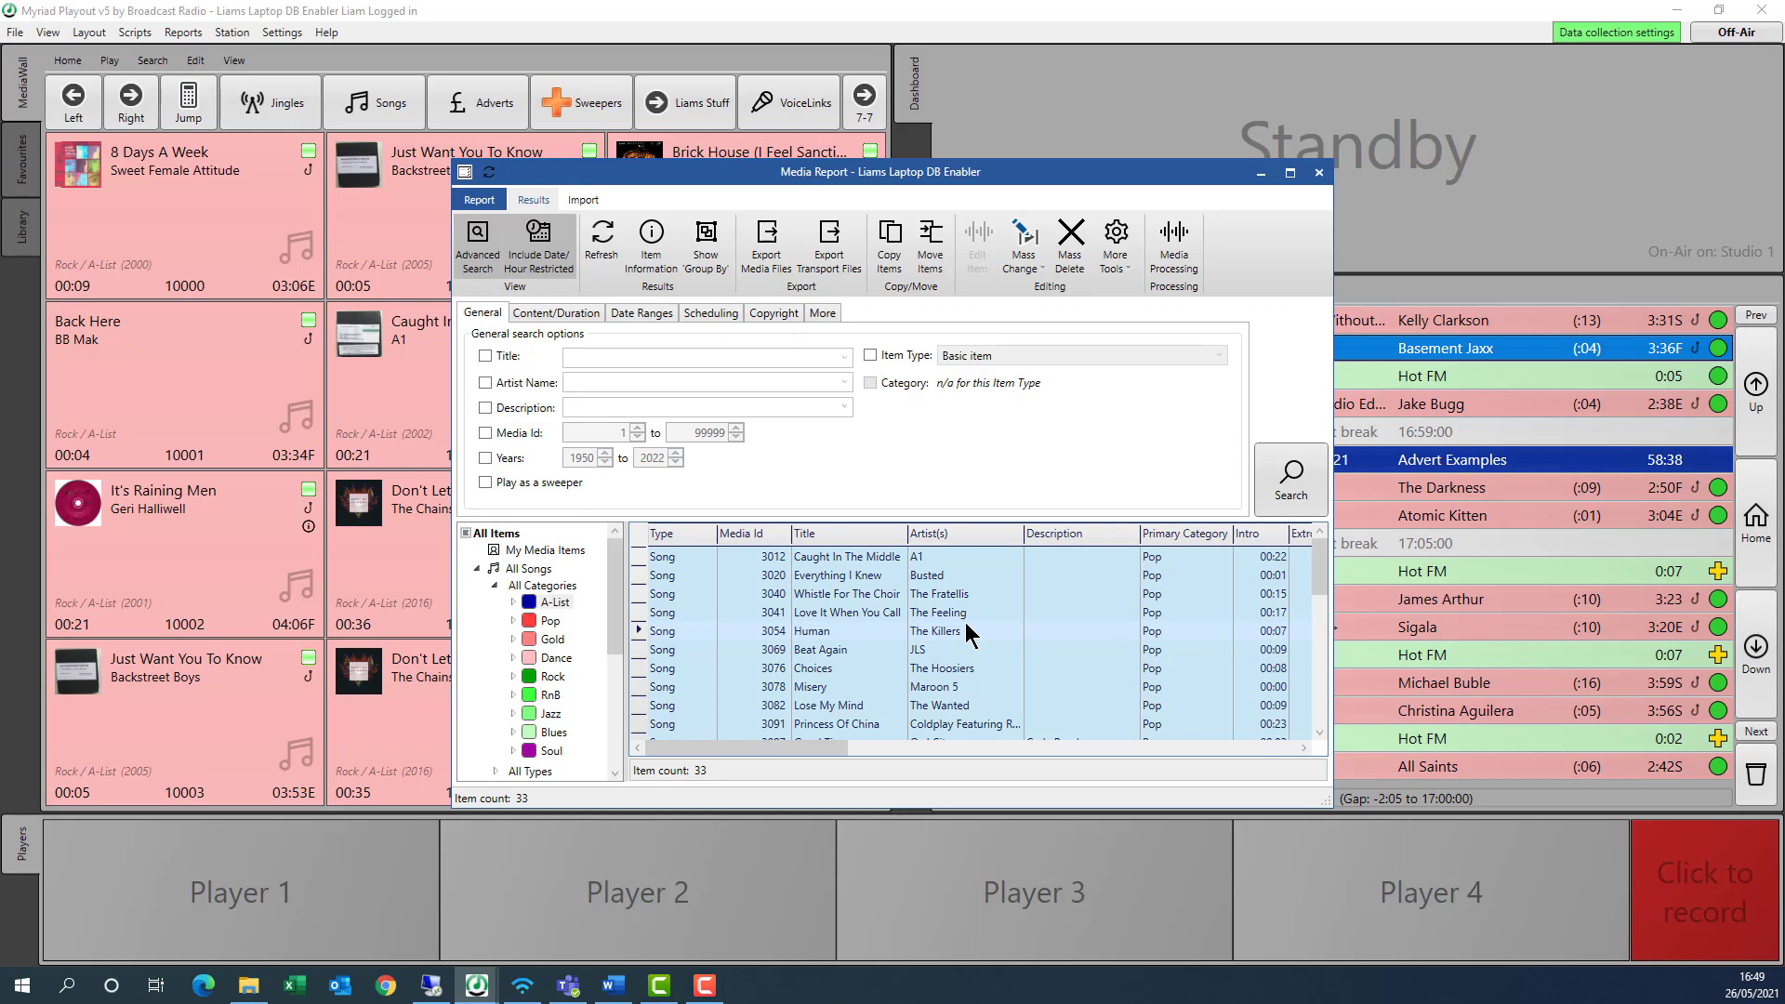
{"action": "left_click", "coordinate": [1041, 258]}
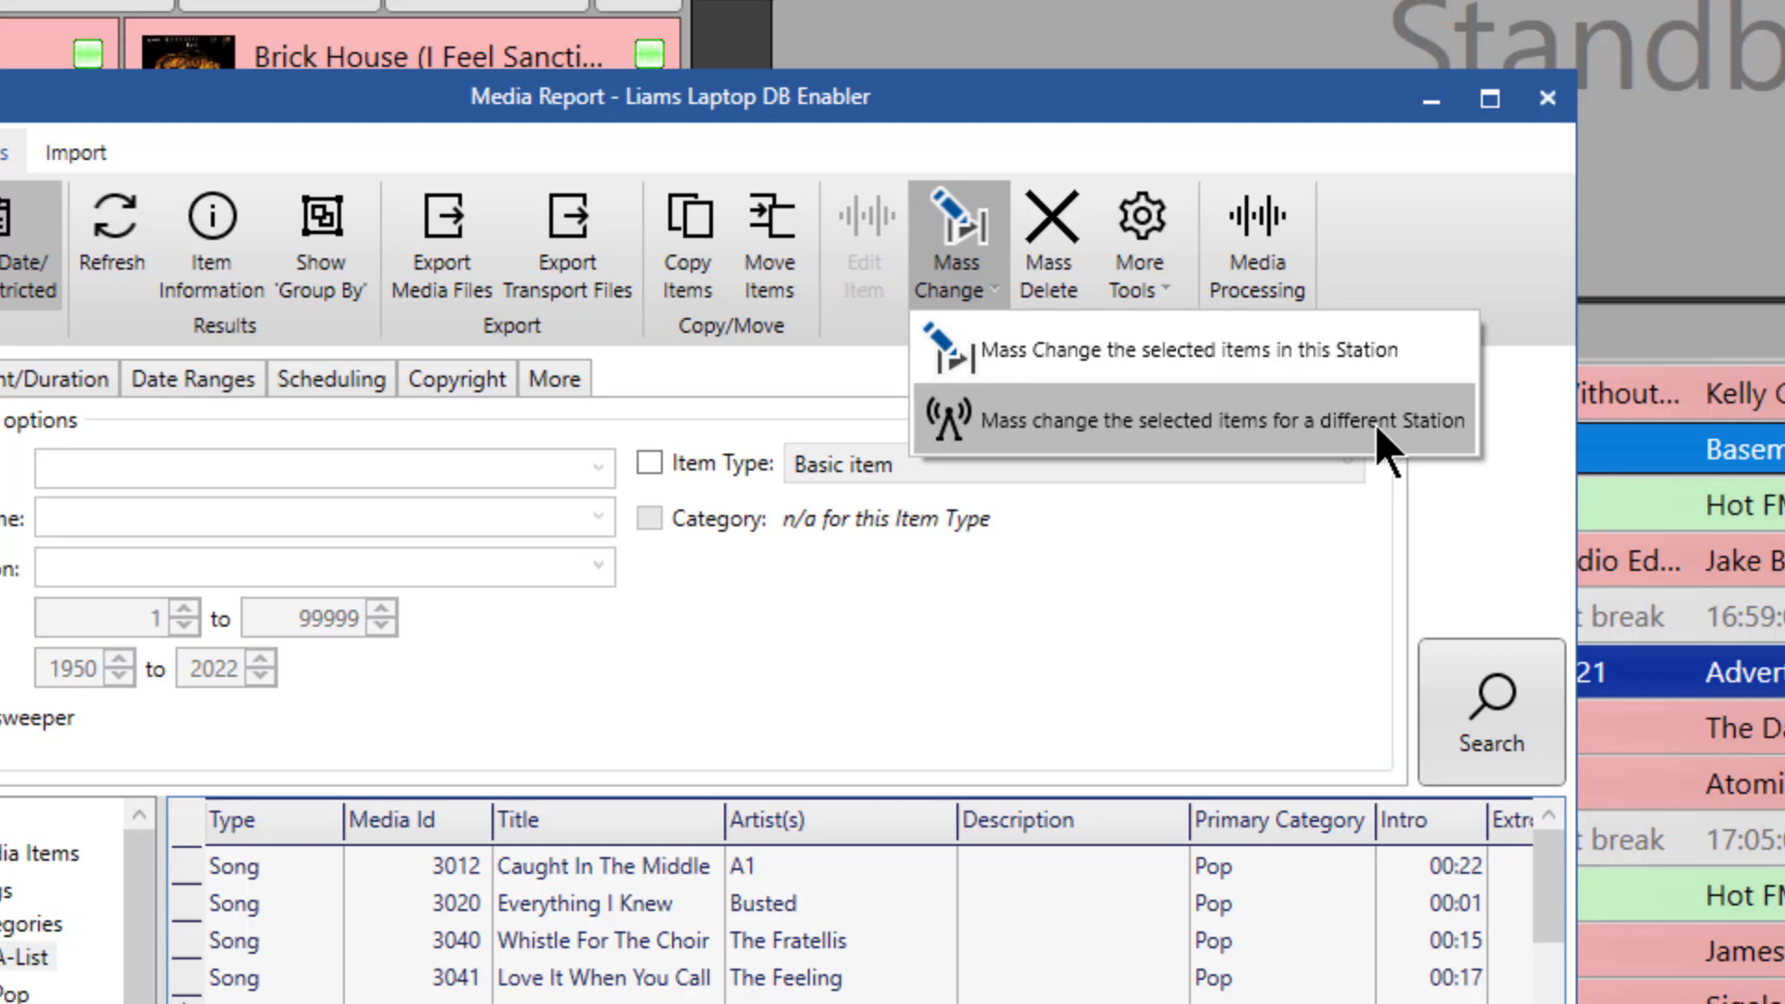
{"action": "left_click", "coordinate": [1564, 94]}
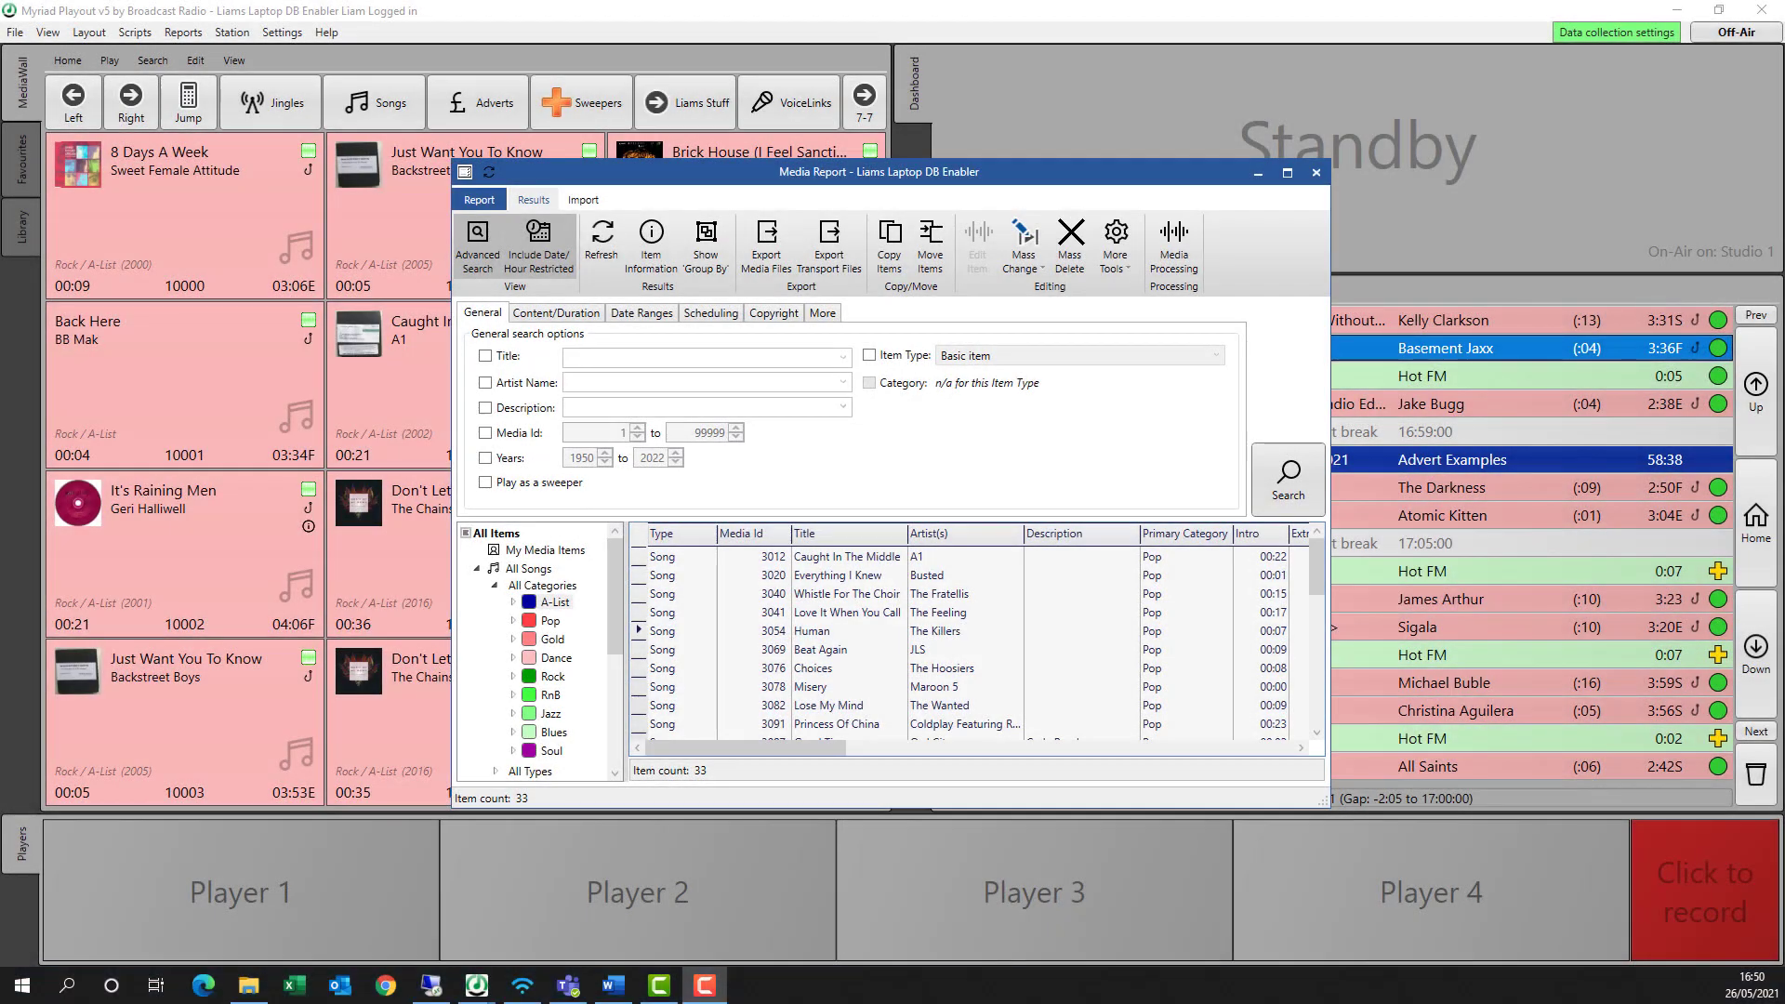
- Select every song in the report results and open Media Processing to view its options
{"action": "left_click", "coordinate": [768, 632]}
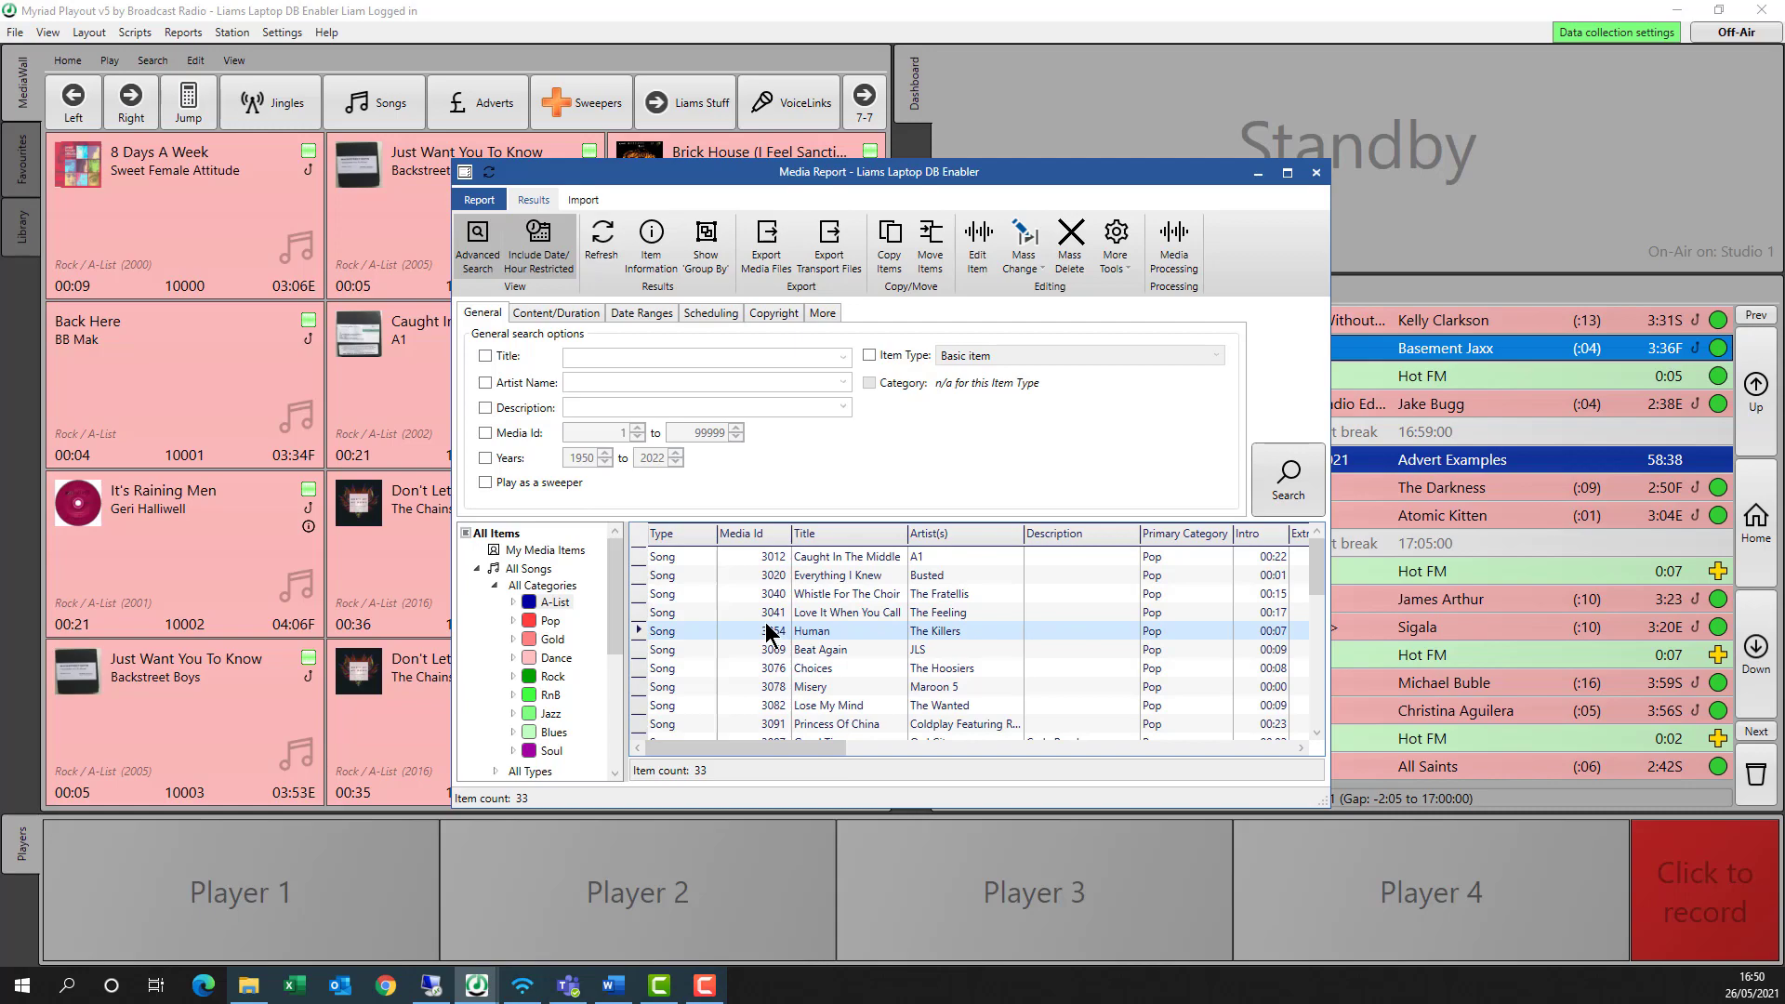
{"action": "key", "text": "ctrl+a"}
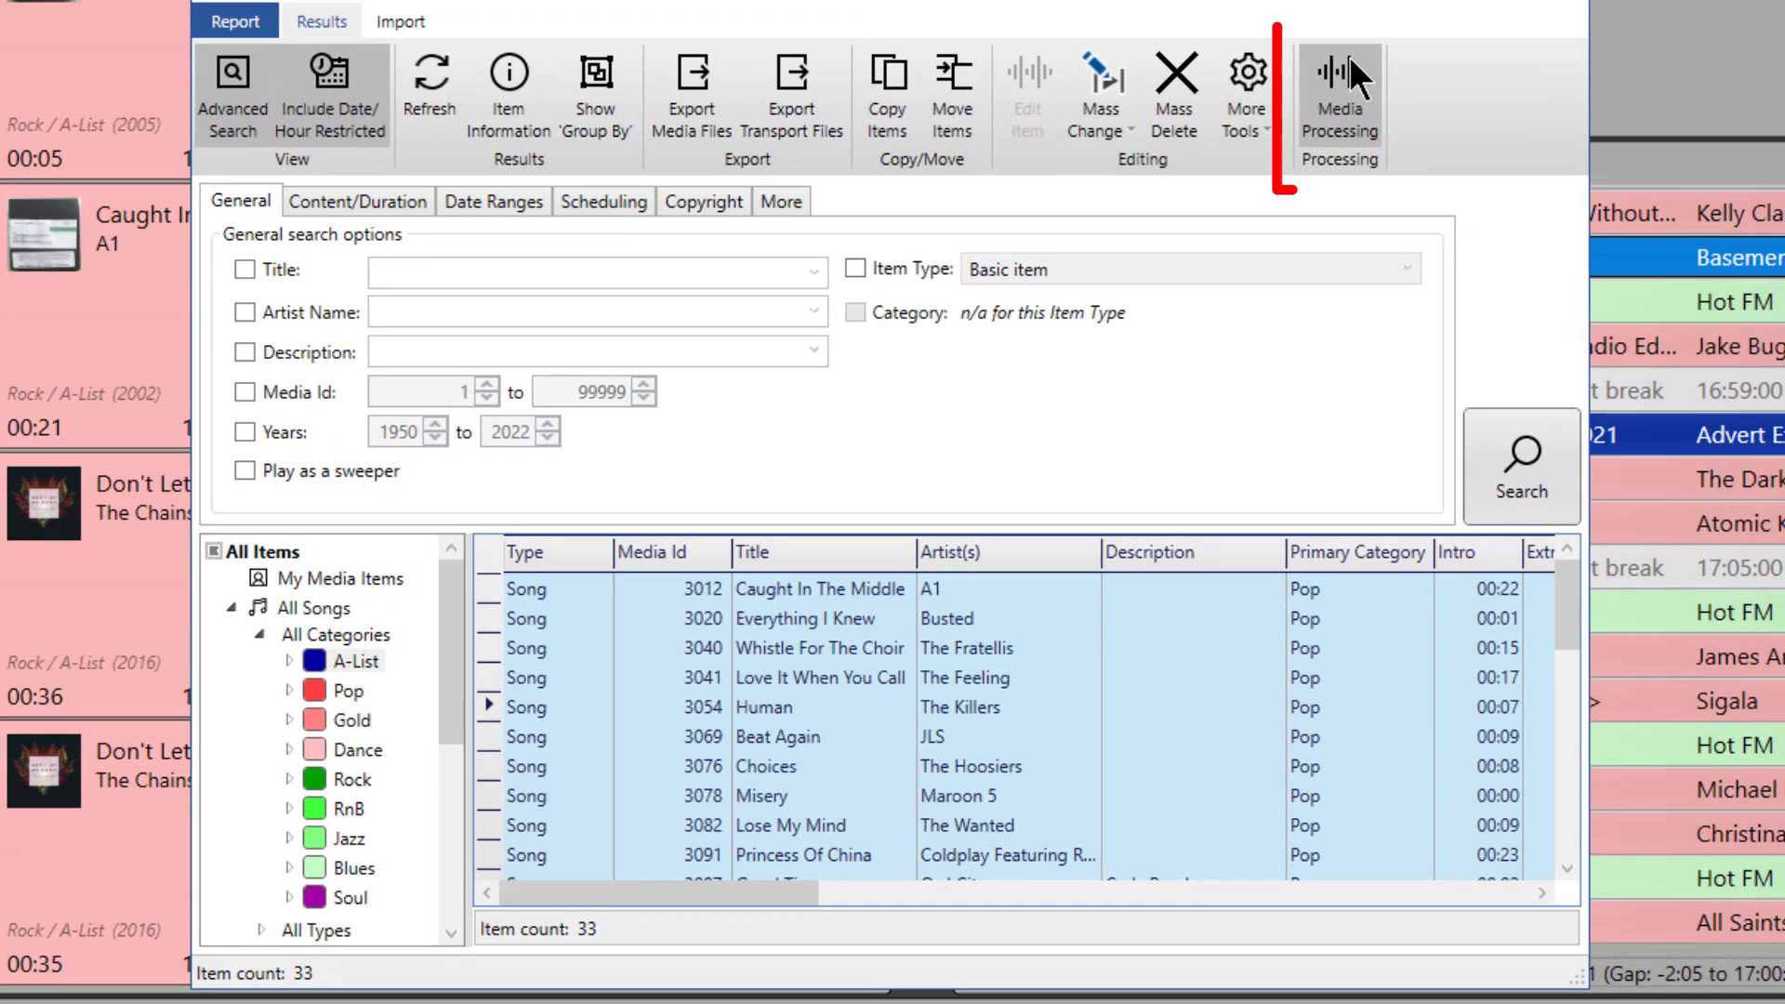
{"action": "left_click", "coordinate": [1348, 62]}
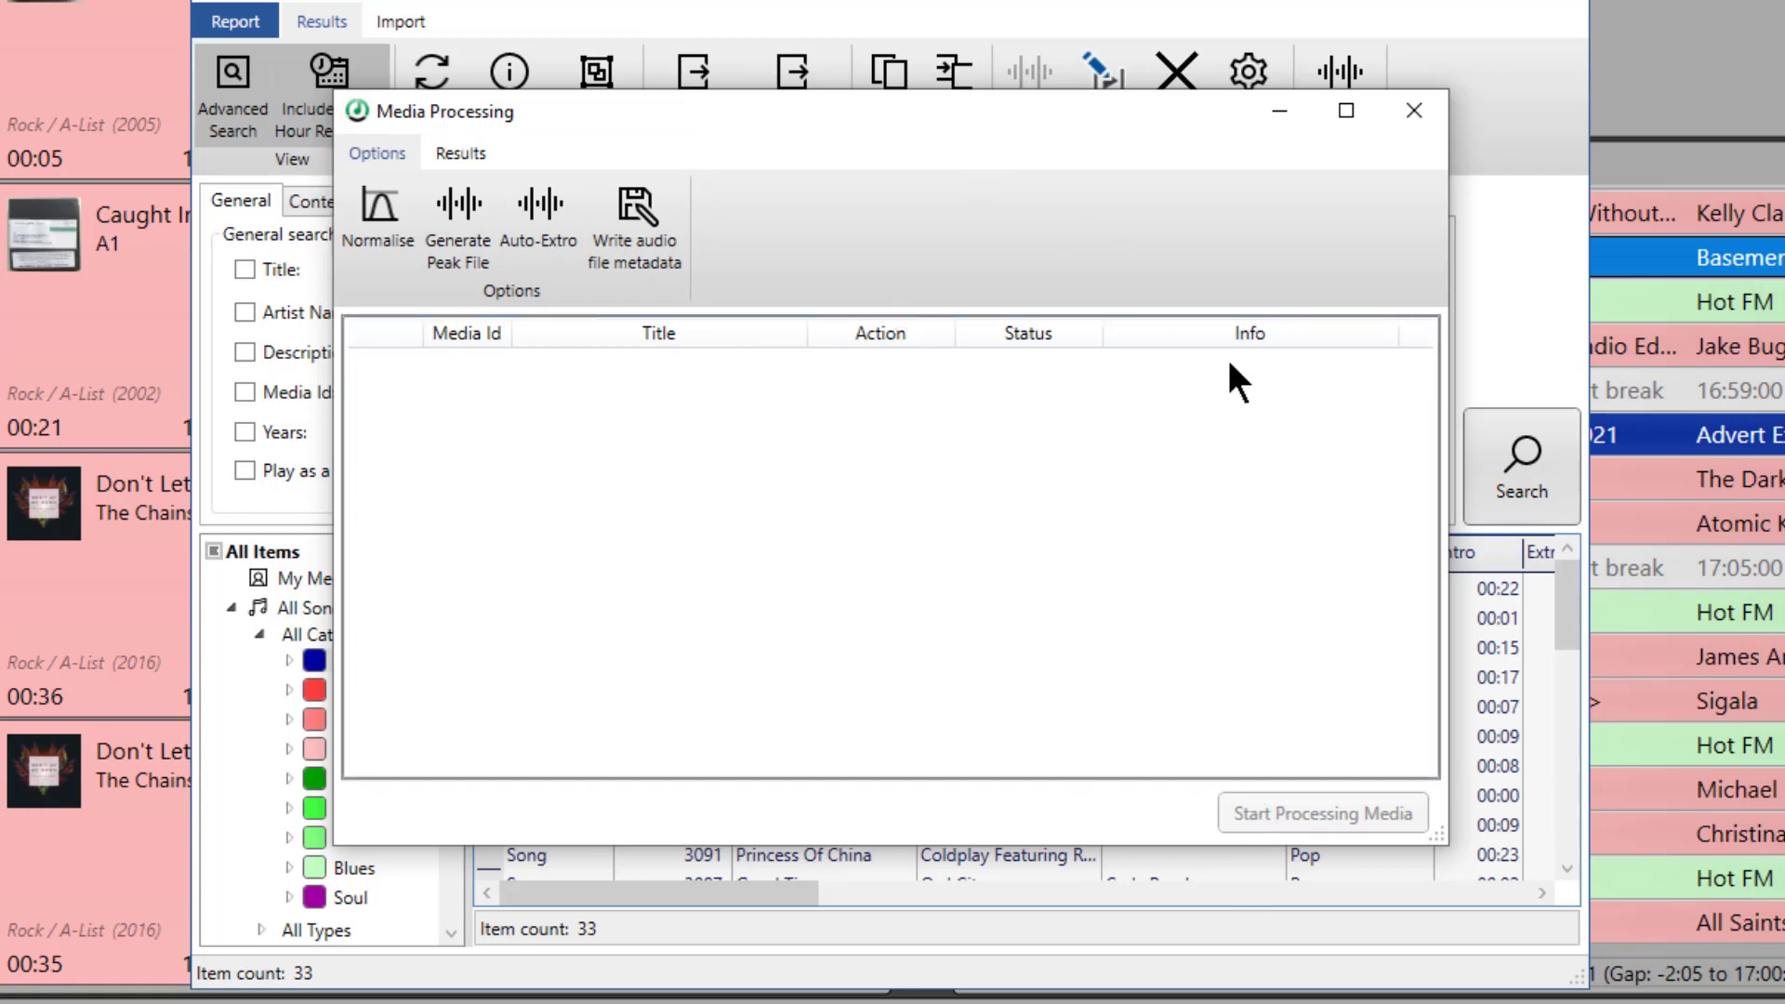
{"action": "left_click_drag", "start_coordinate": [865, 104], "coordinate": [730, 119]}
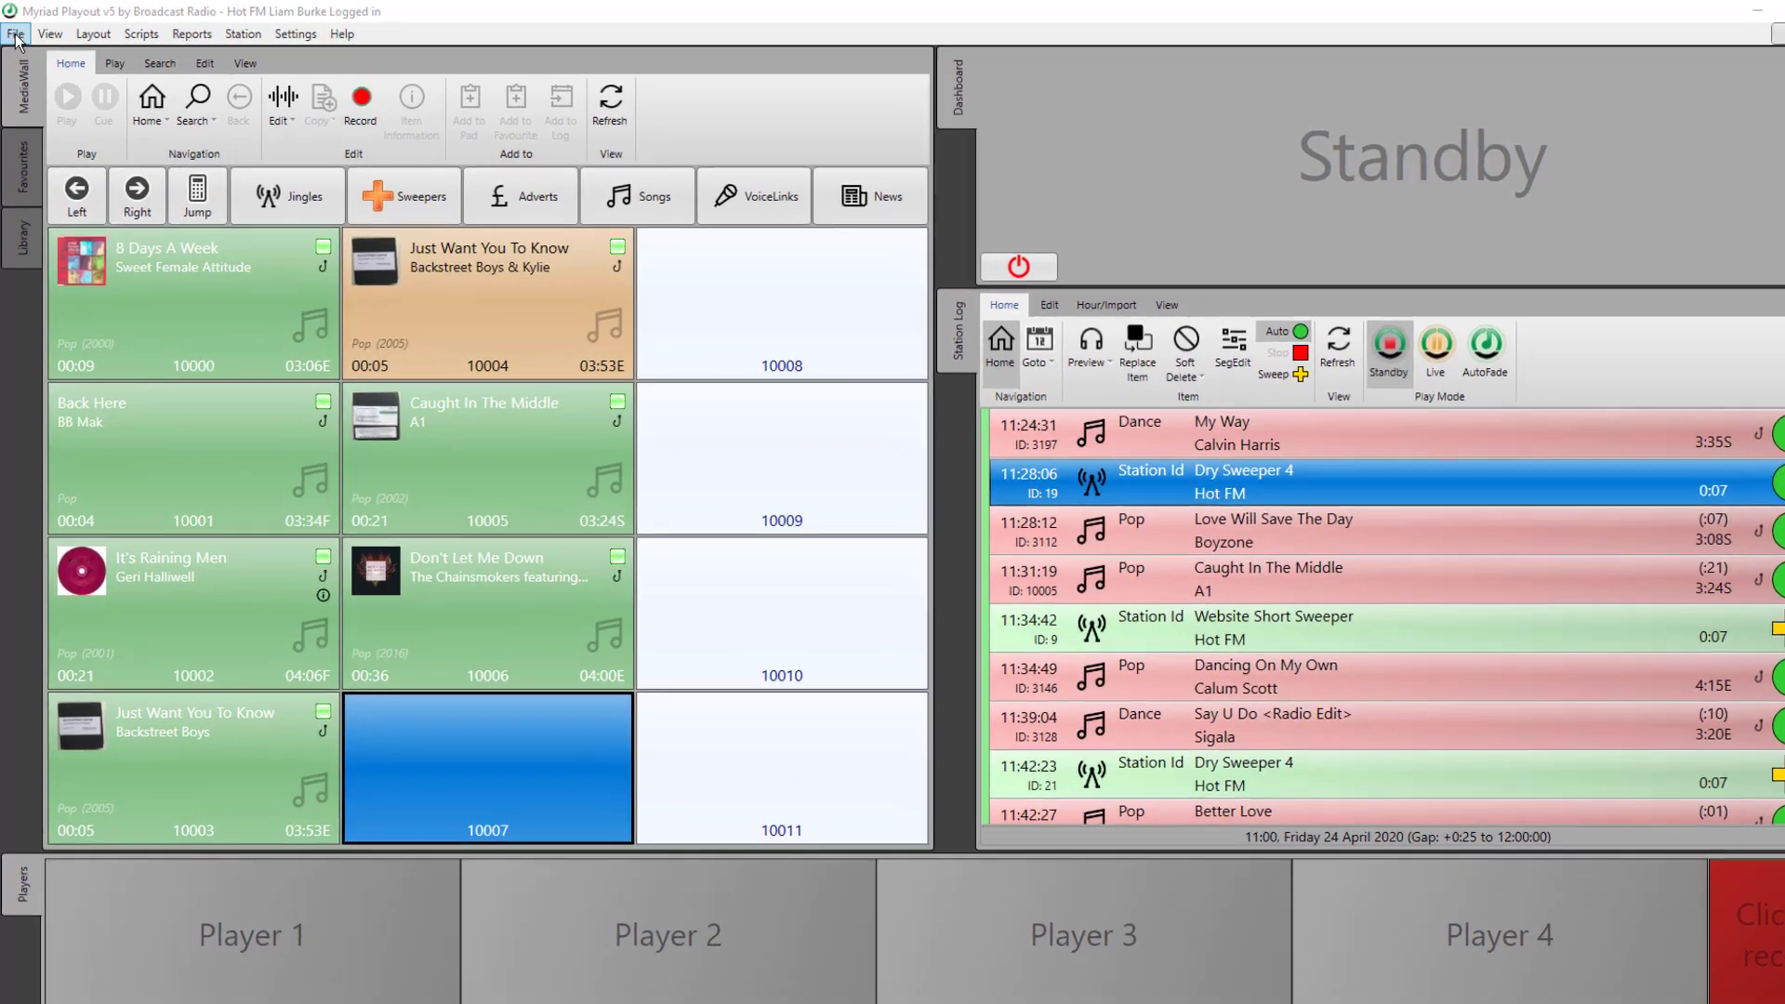
- Log out of Myriad Playout and confirm the logout
{"action": "left_click", "coordinate": [16, 36]}
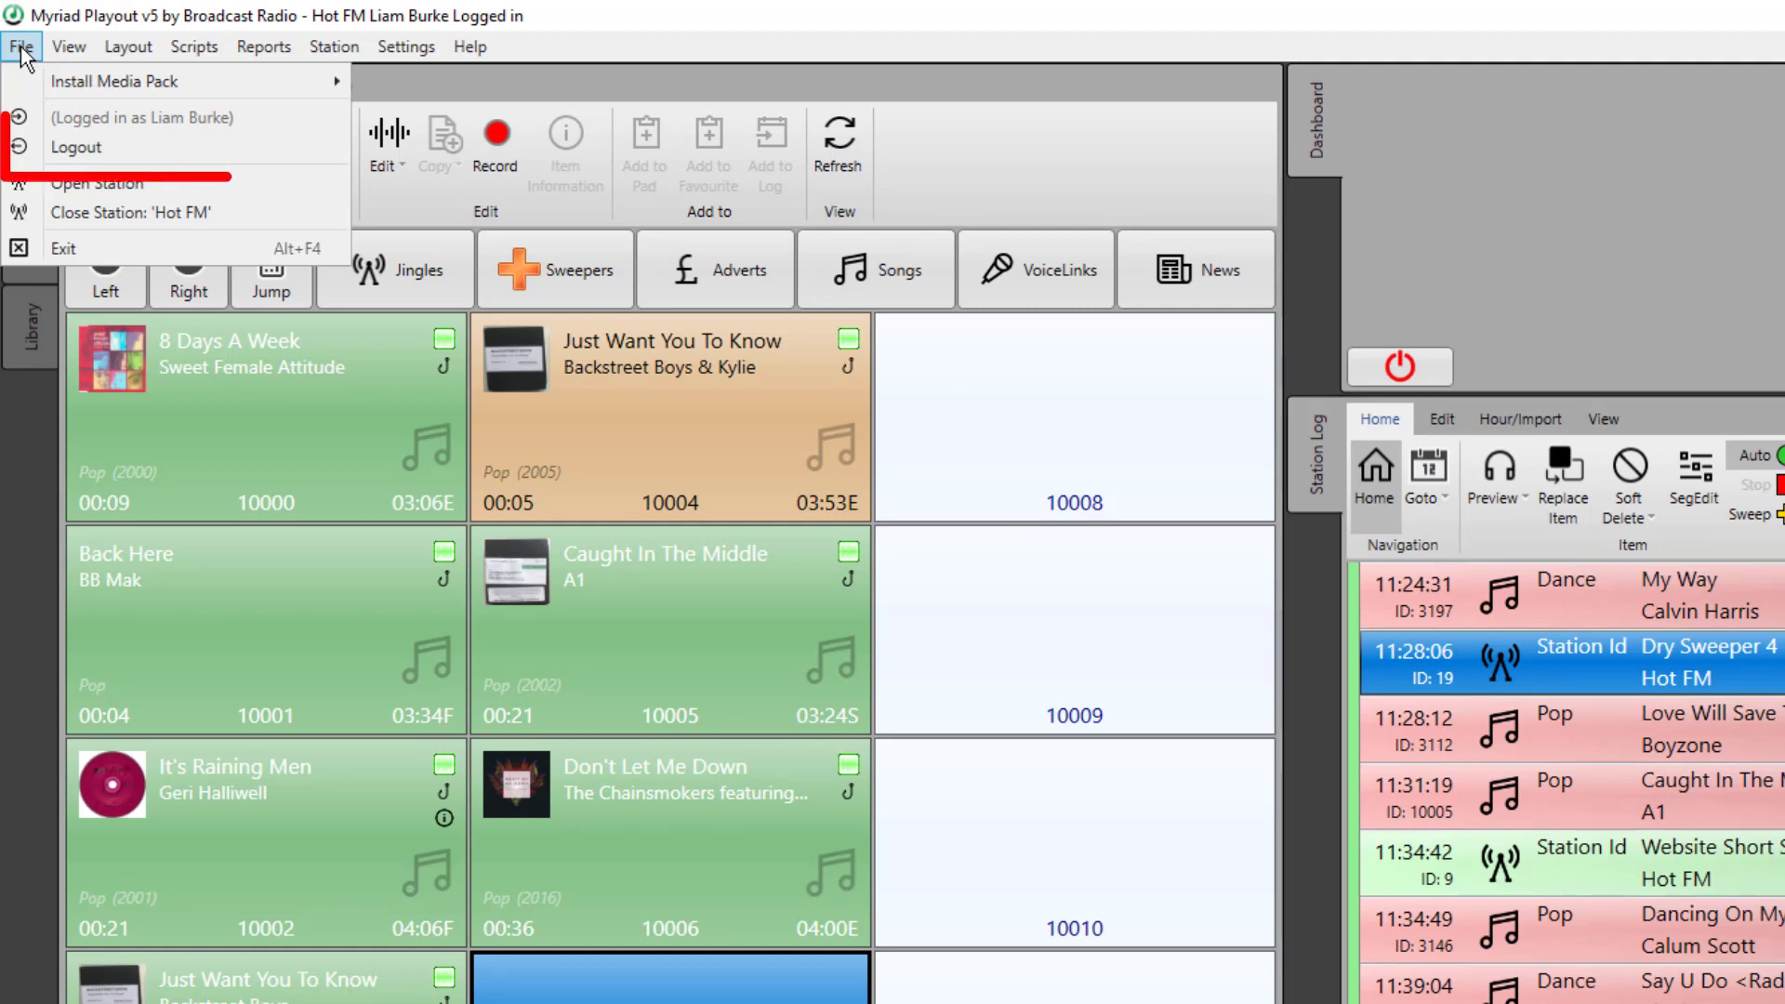
{"action": "left_click", "coordinate": [118, 148]}
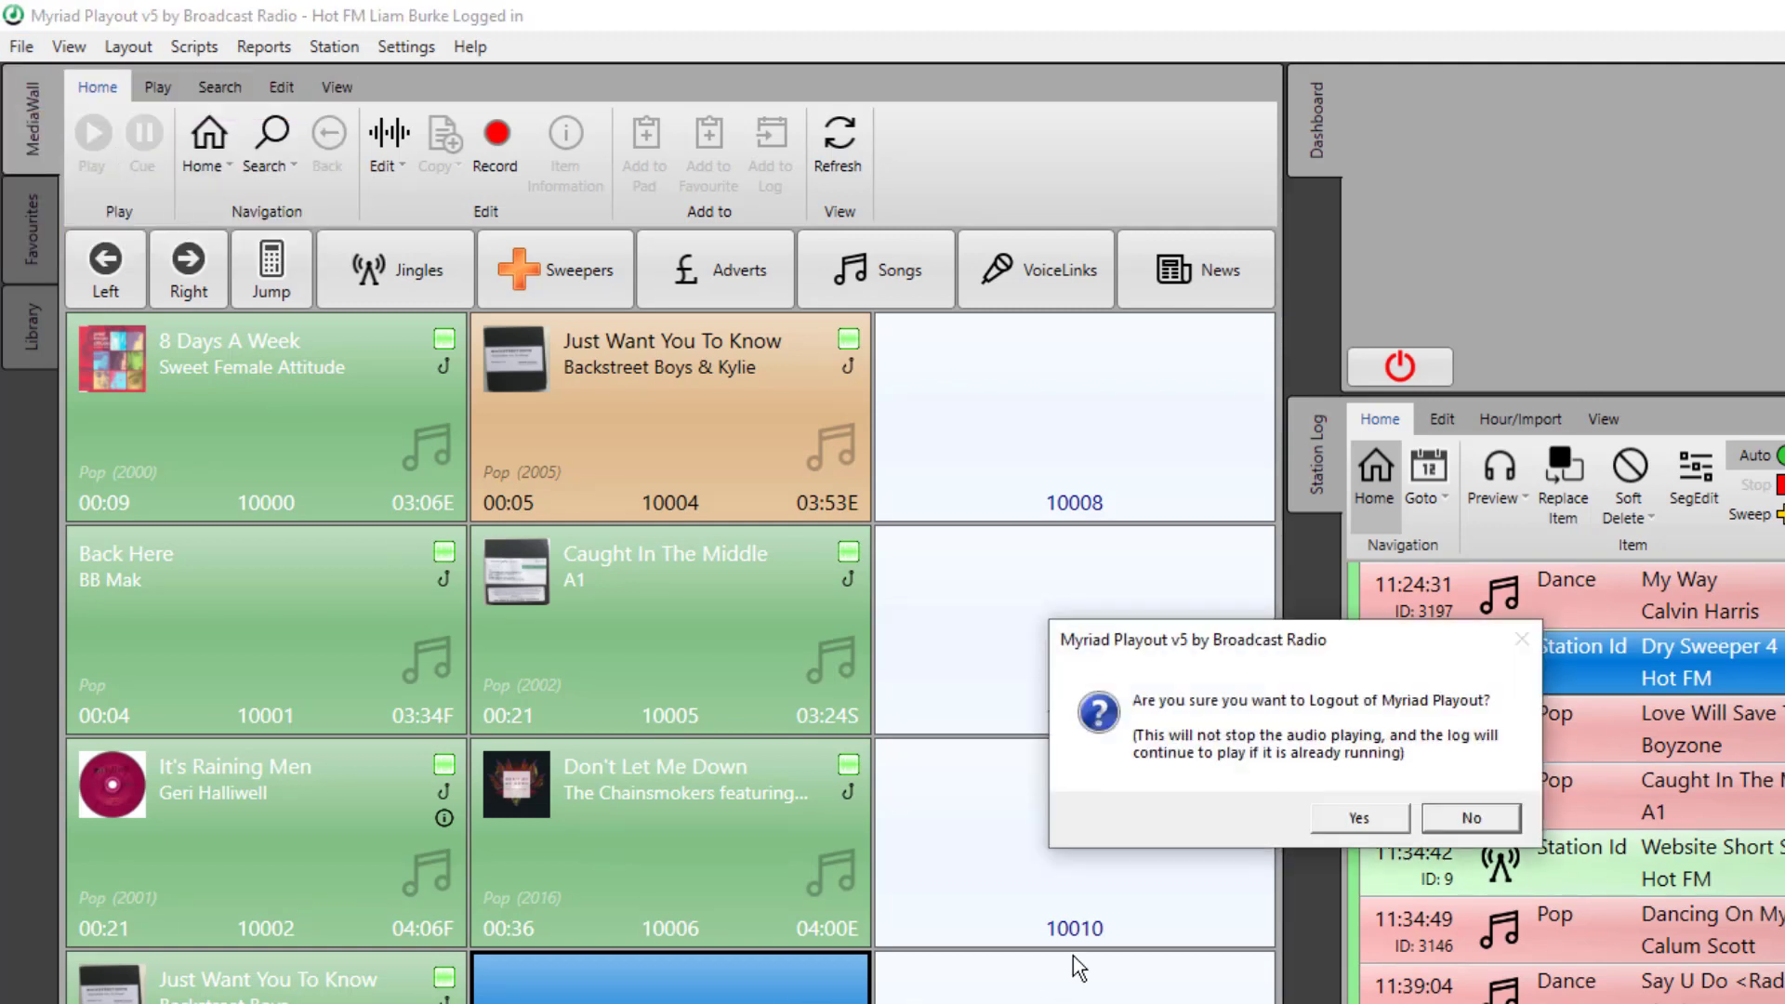
{"action": "left_click", "coordinate": [1352, 818]}
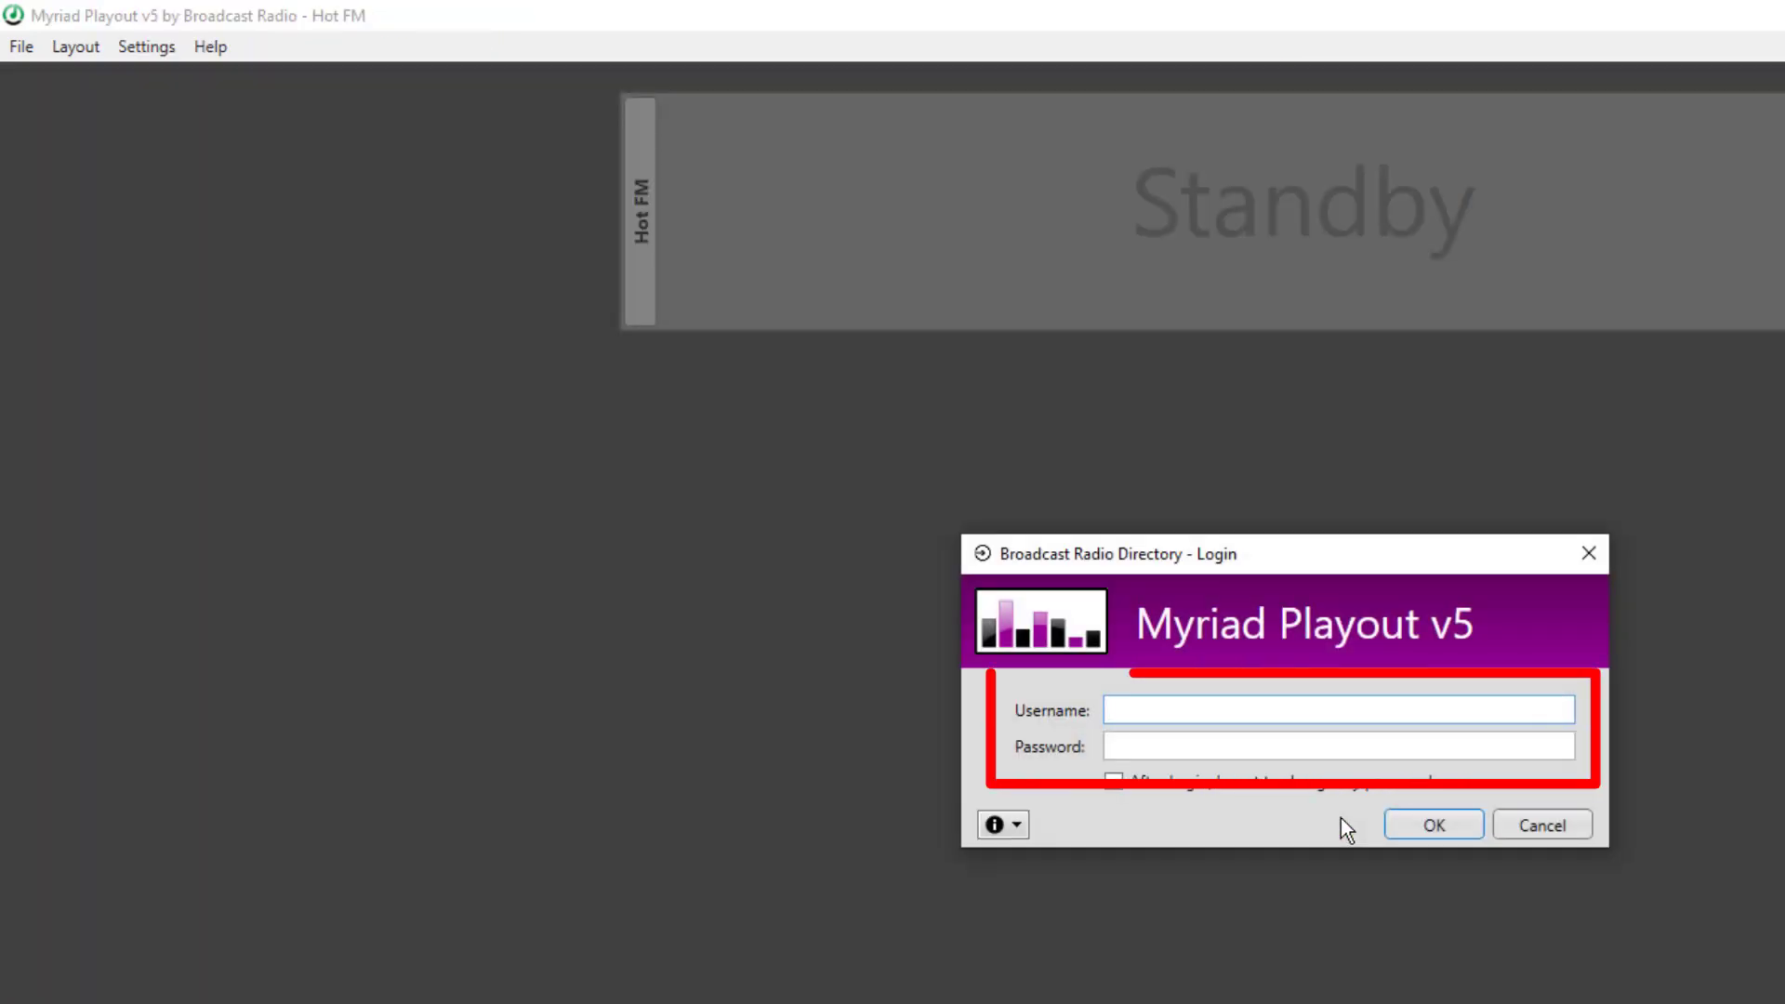
- Log in to the Broadcast Radio Directory with the account's username and password
{"action": "type", "text": "liam"}
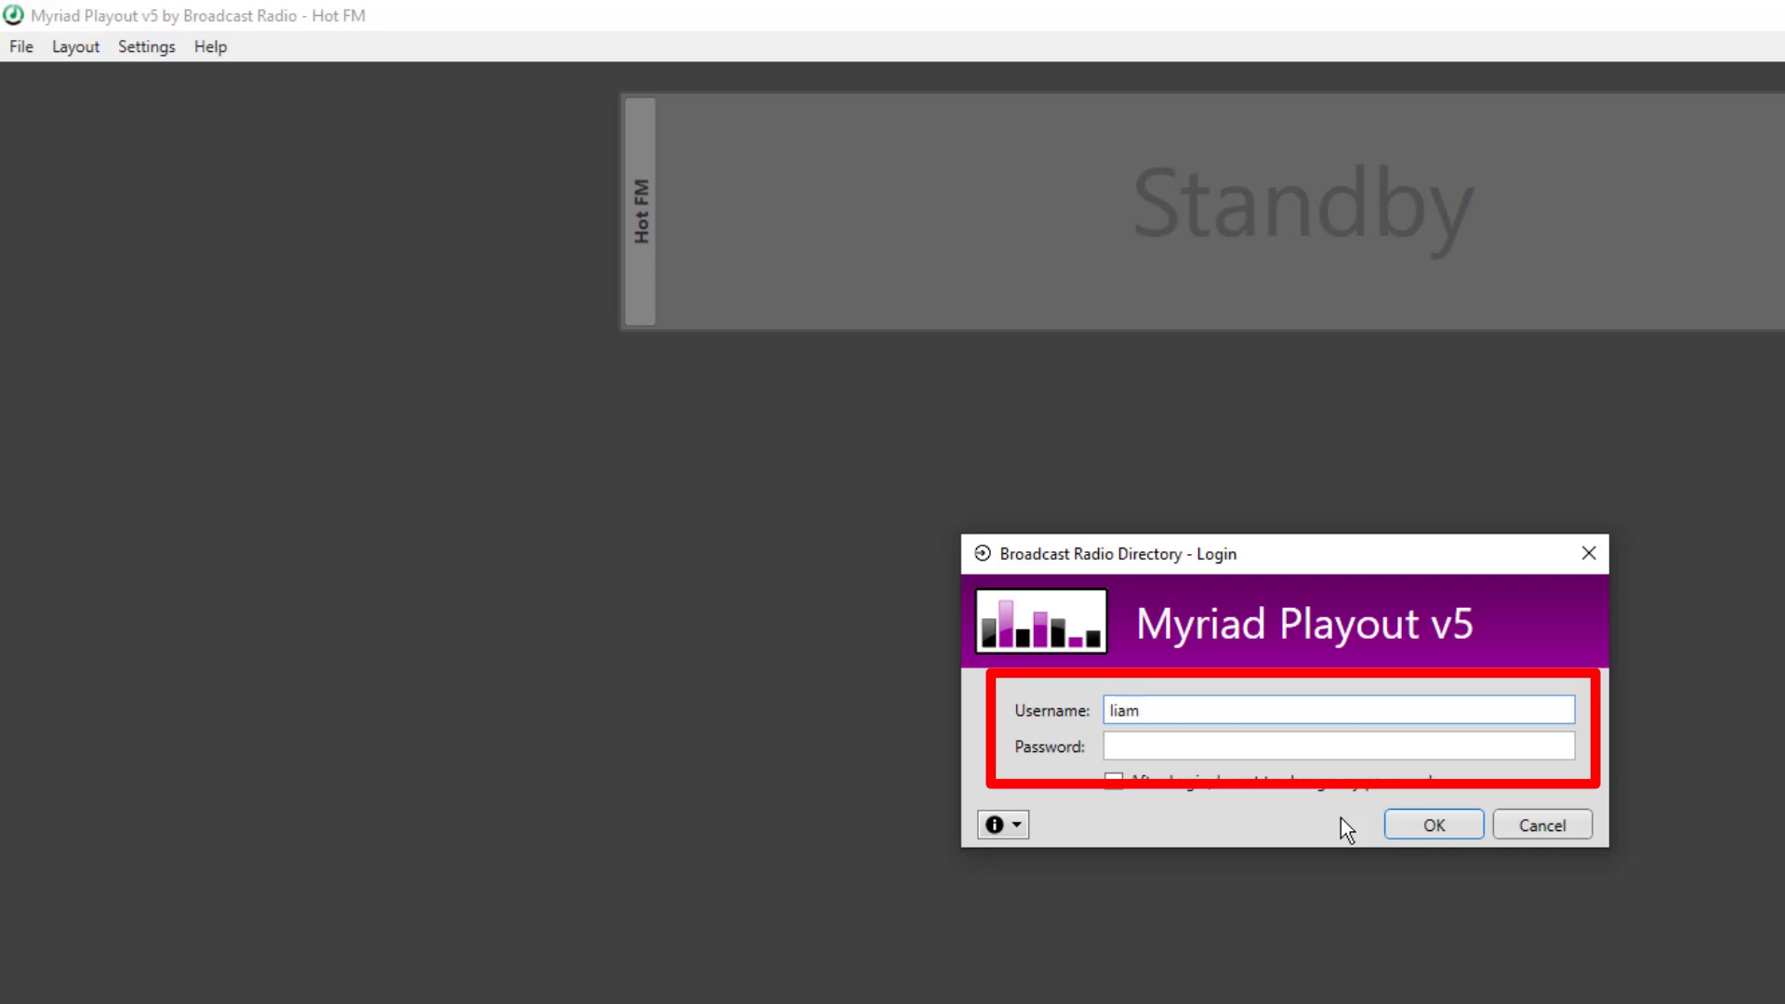
{"action": "type", "text": "d"}
{"action": "key", "text": "Tab"}
{"action": "type", "text": "**"}
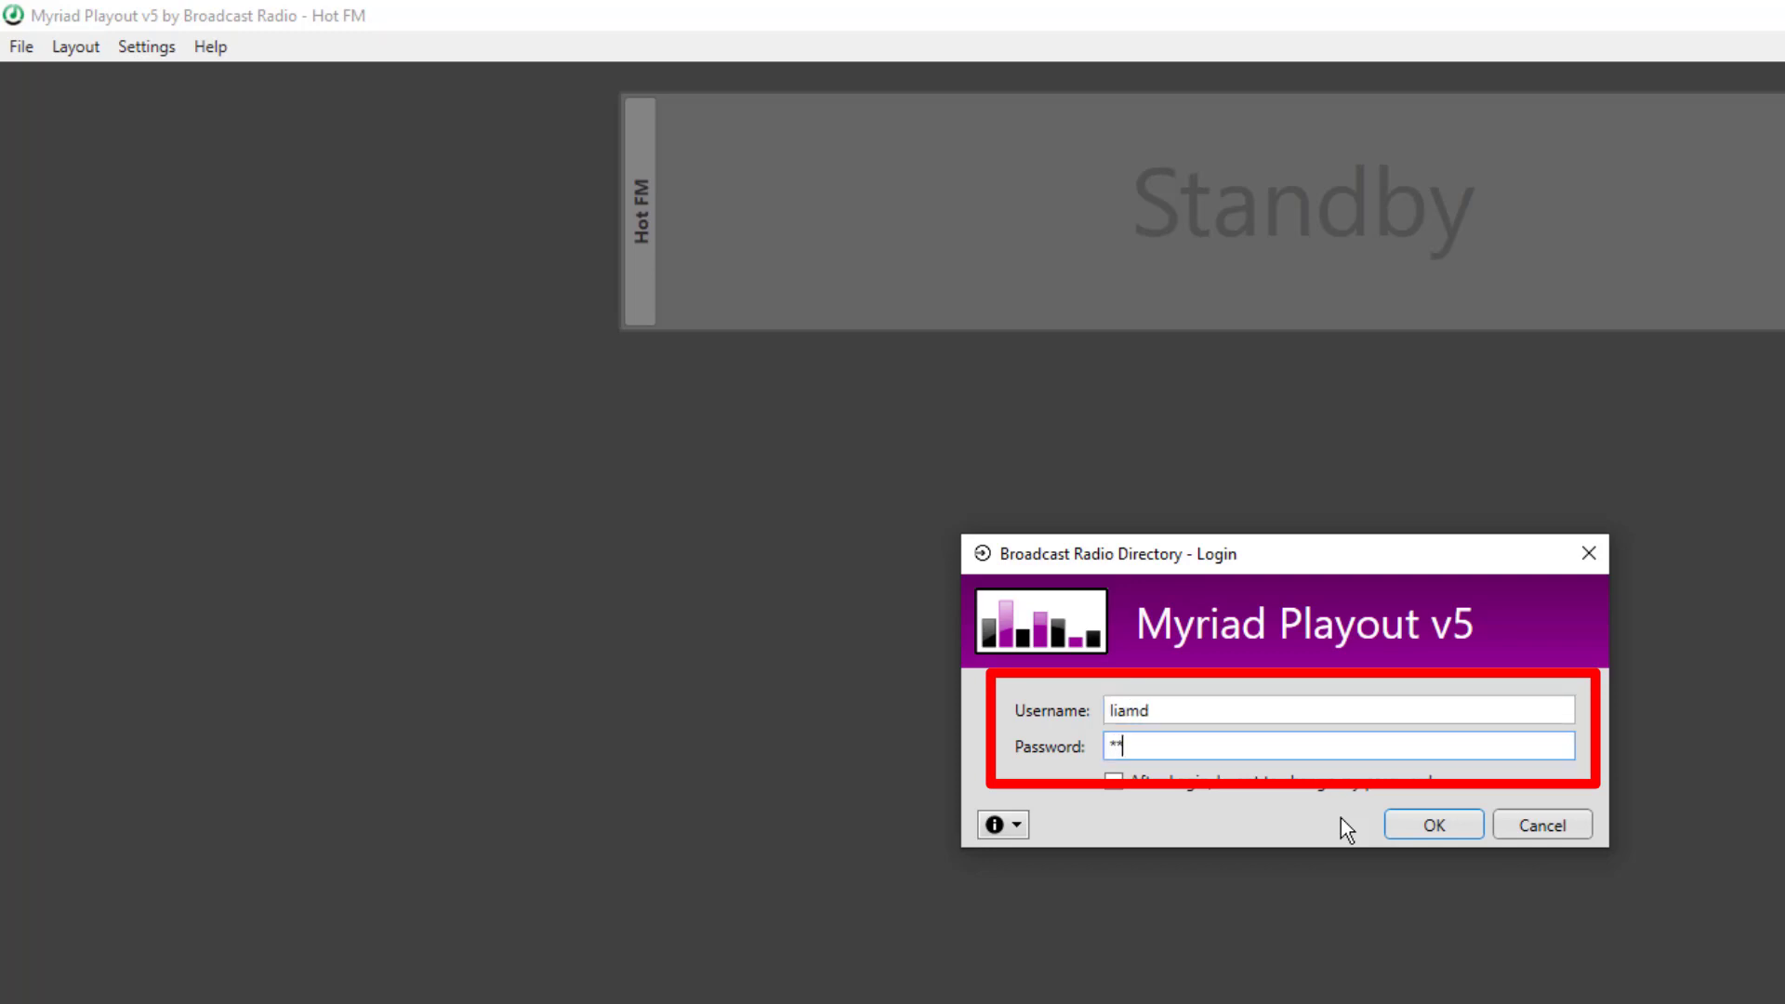
{"action": "type", "text": "********"}
{"action": "key", "text": "Return"}
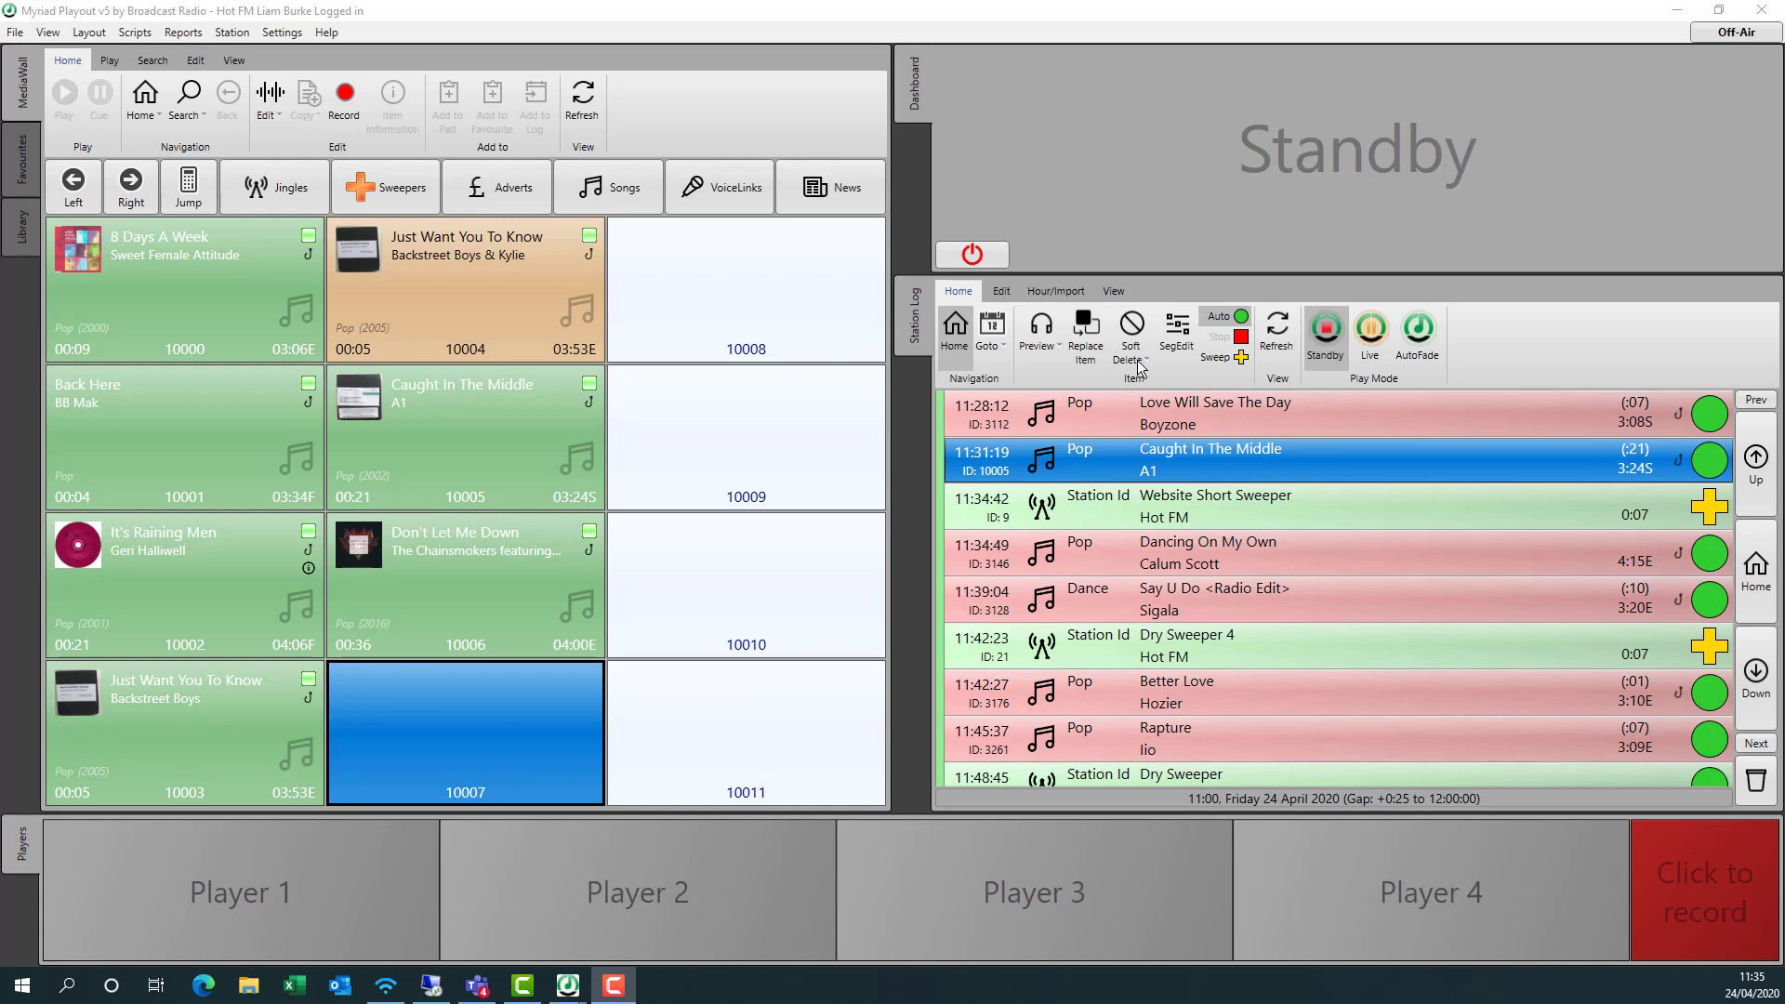
- Bring the station log out of Standby, start playing "Caught In The Middle", and log out during playback
{"action": "left_click", "coordinate": [989, 259]}
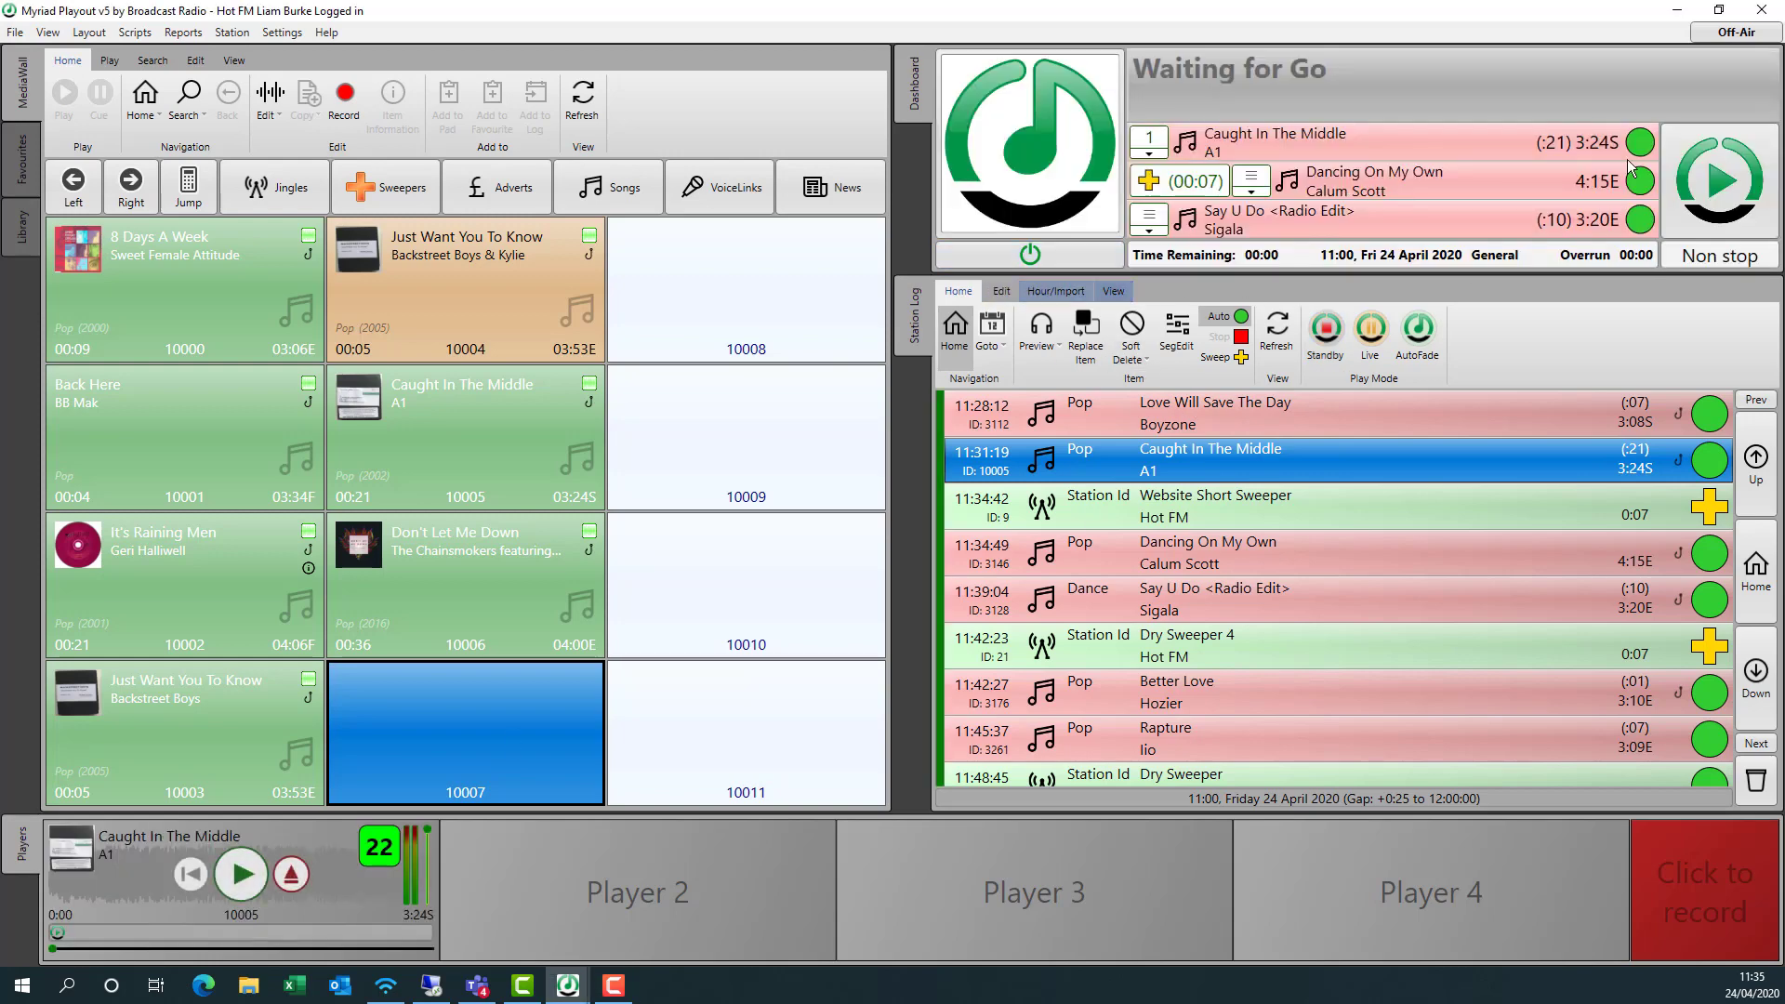
{"action": "left_click", "coordinate": [1693, 167]}
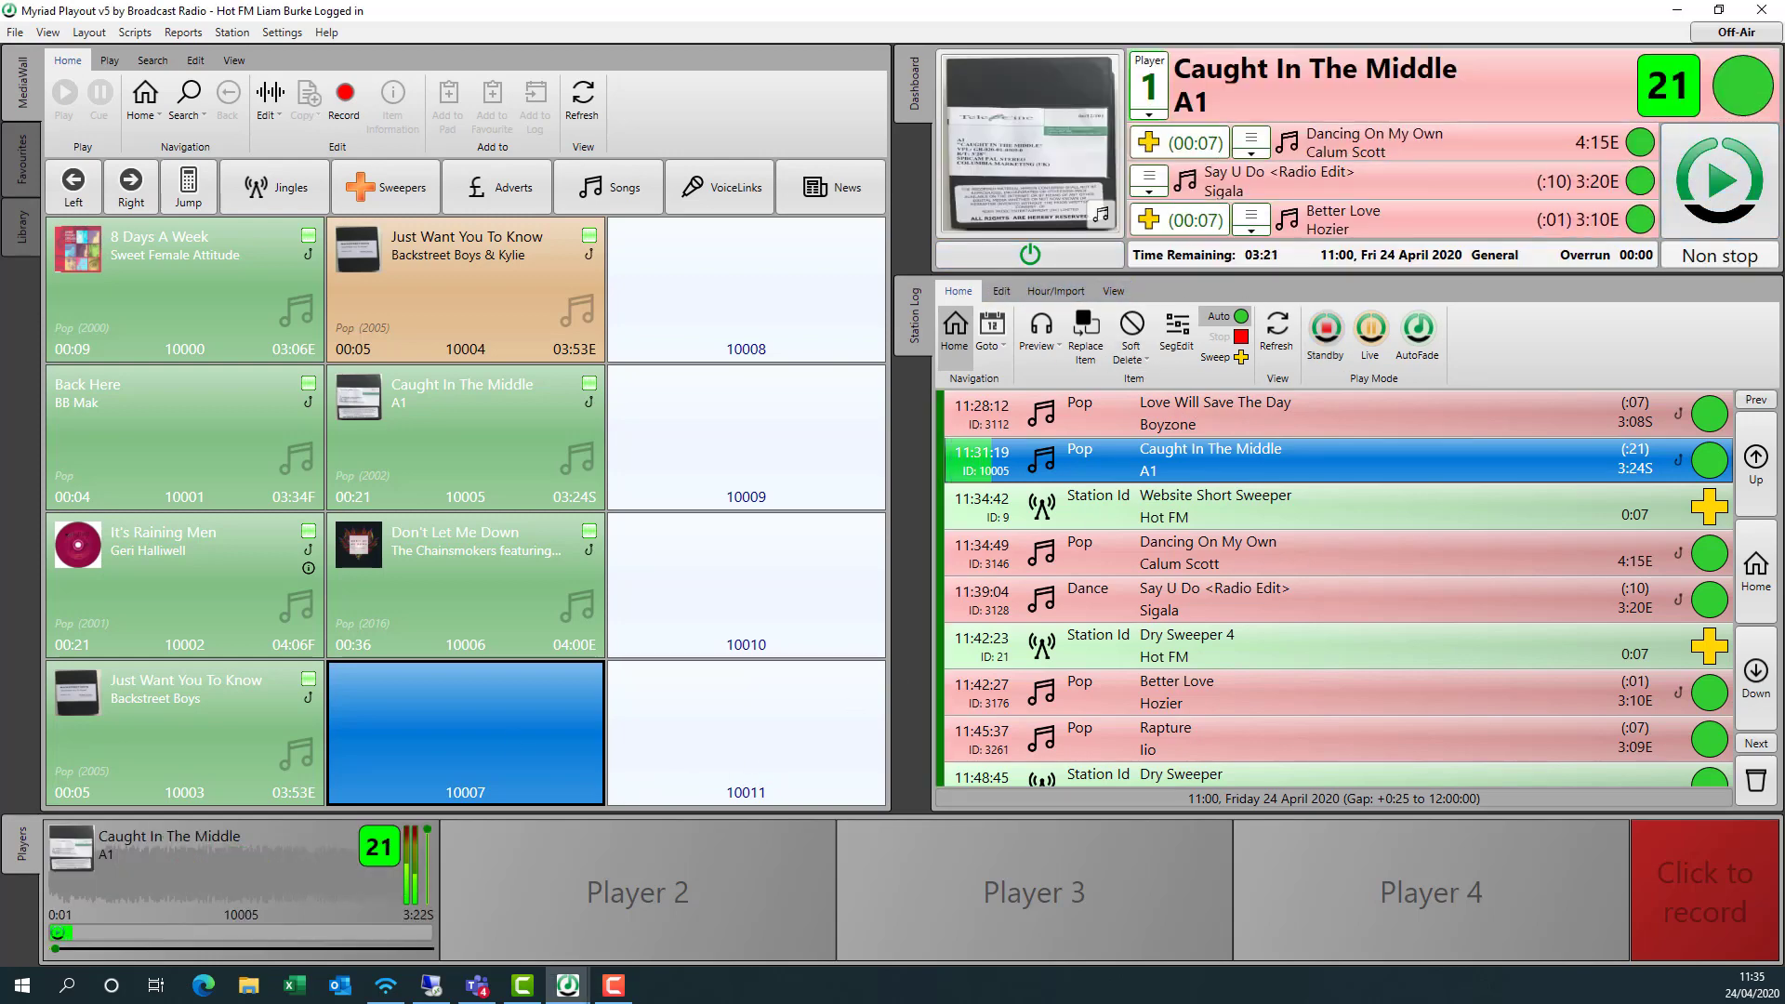
{"action": "left_click", "coordinate": [18, 33]}
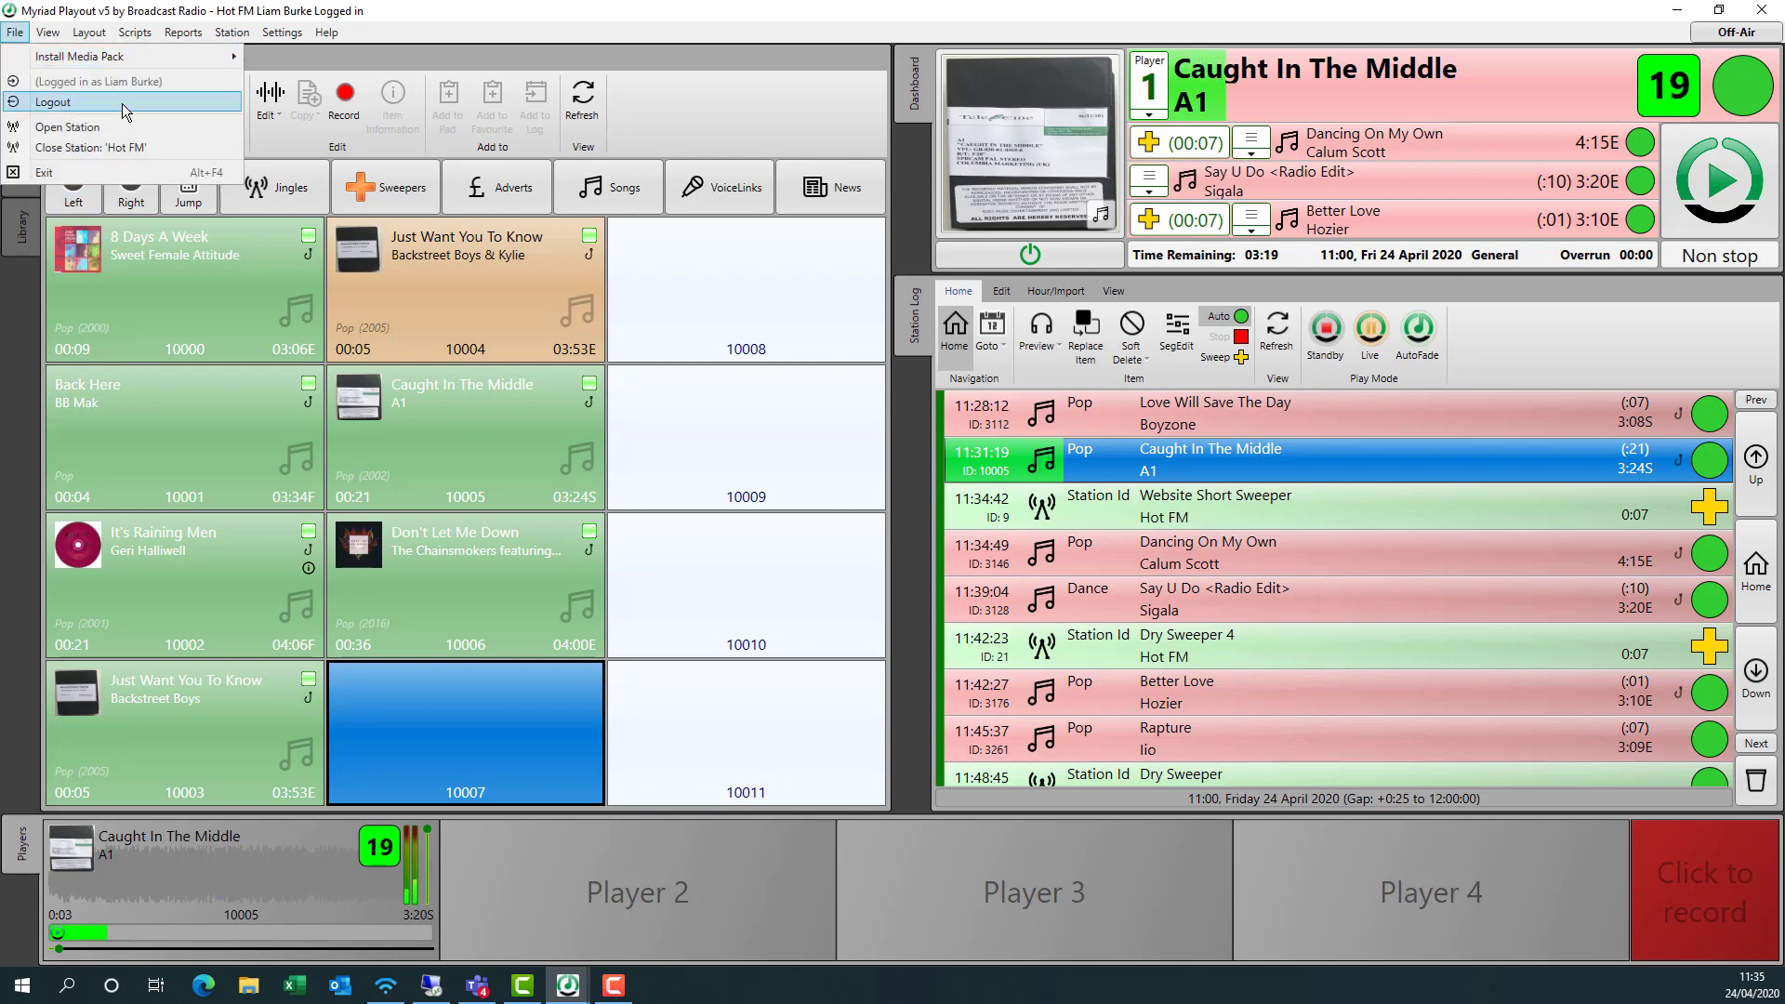
{"action": "left_click", "coordinate": [140, 108]}
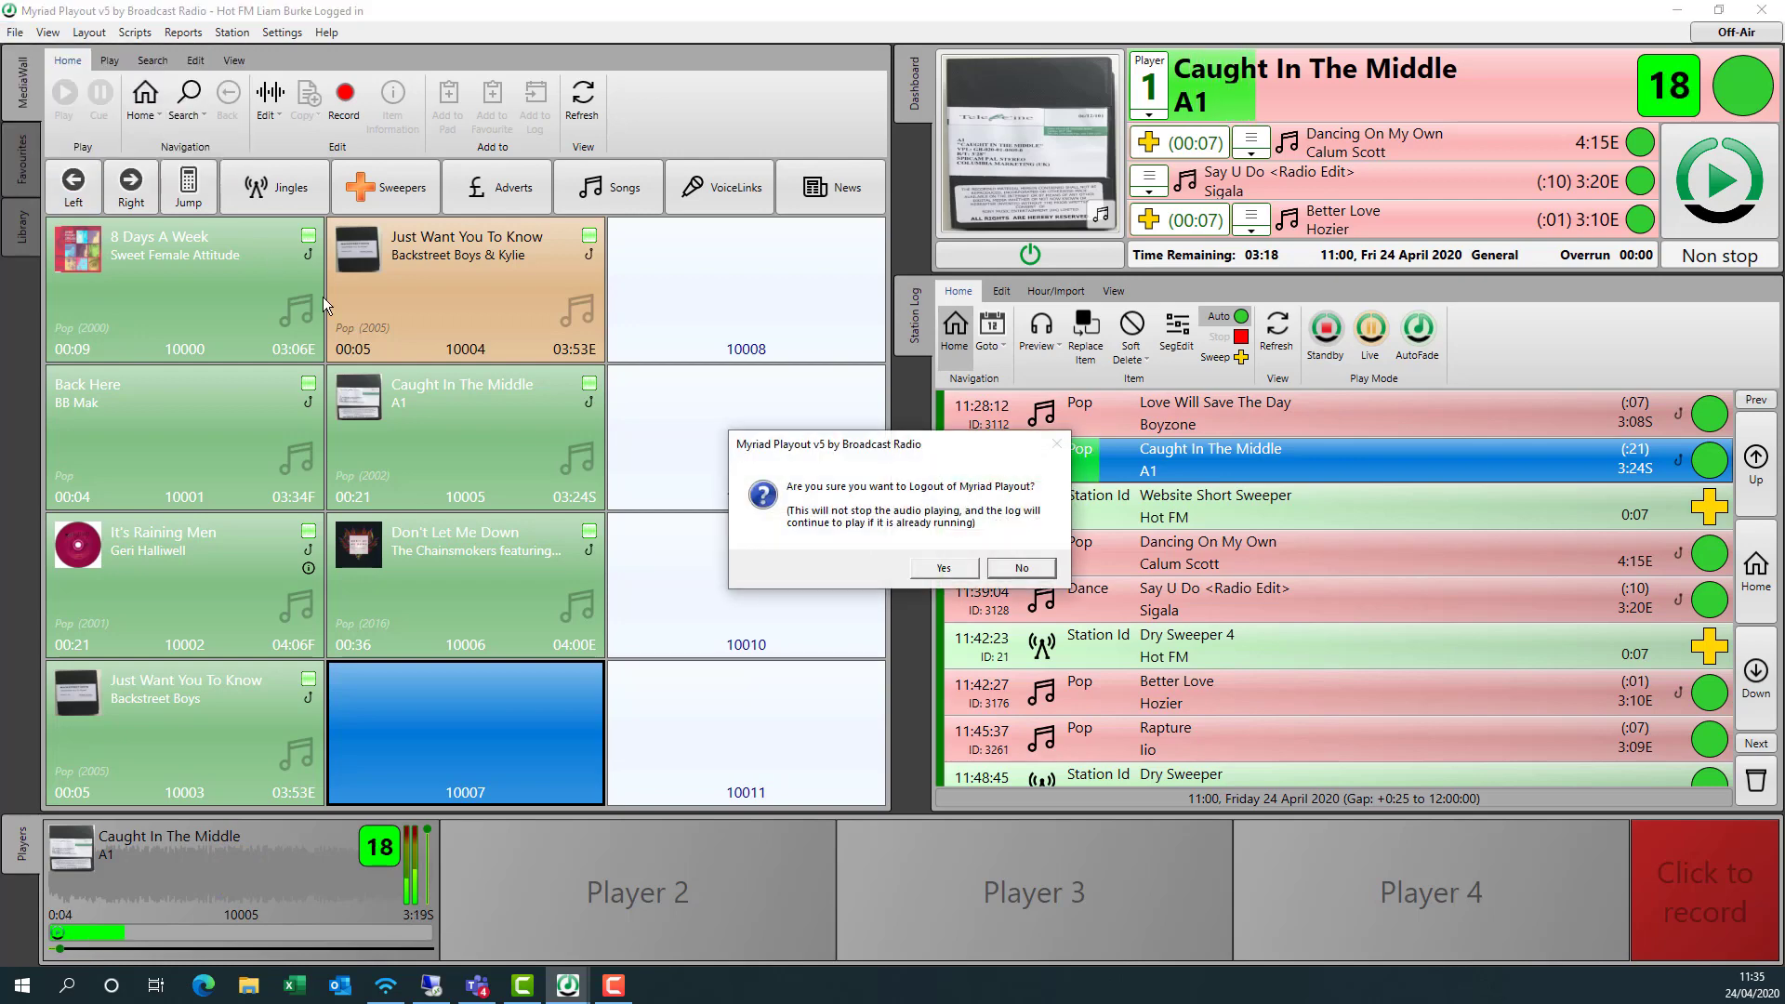
{"action": "left_click", "coordinate": [953, 569]}
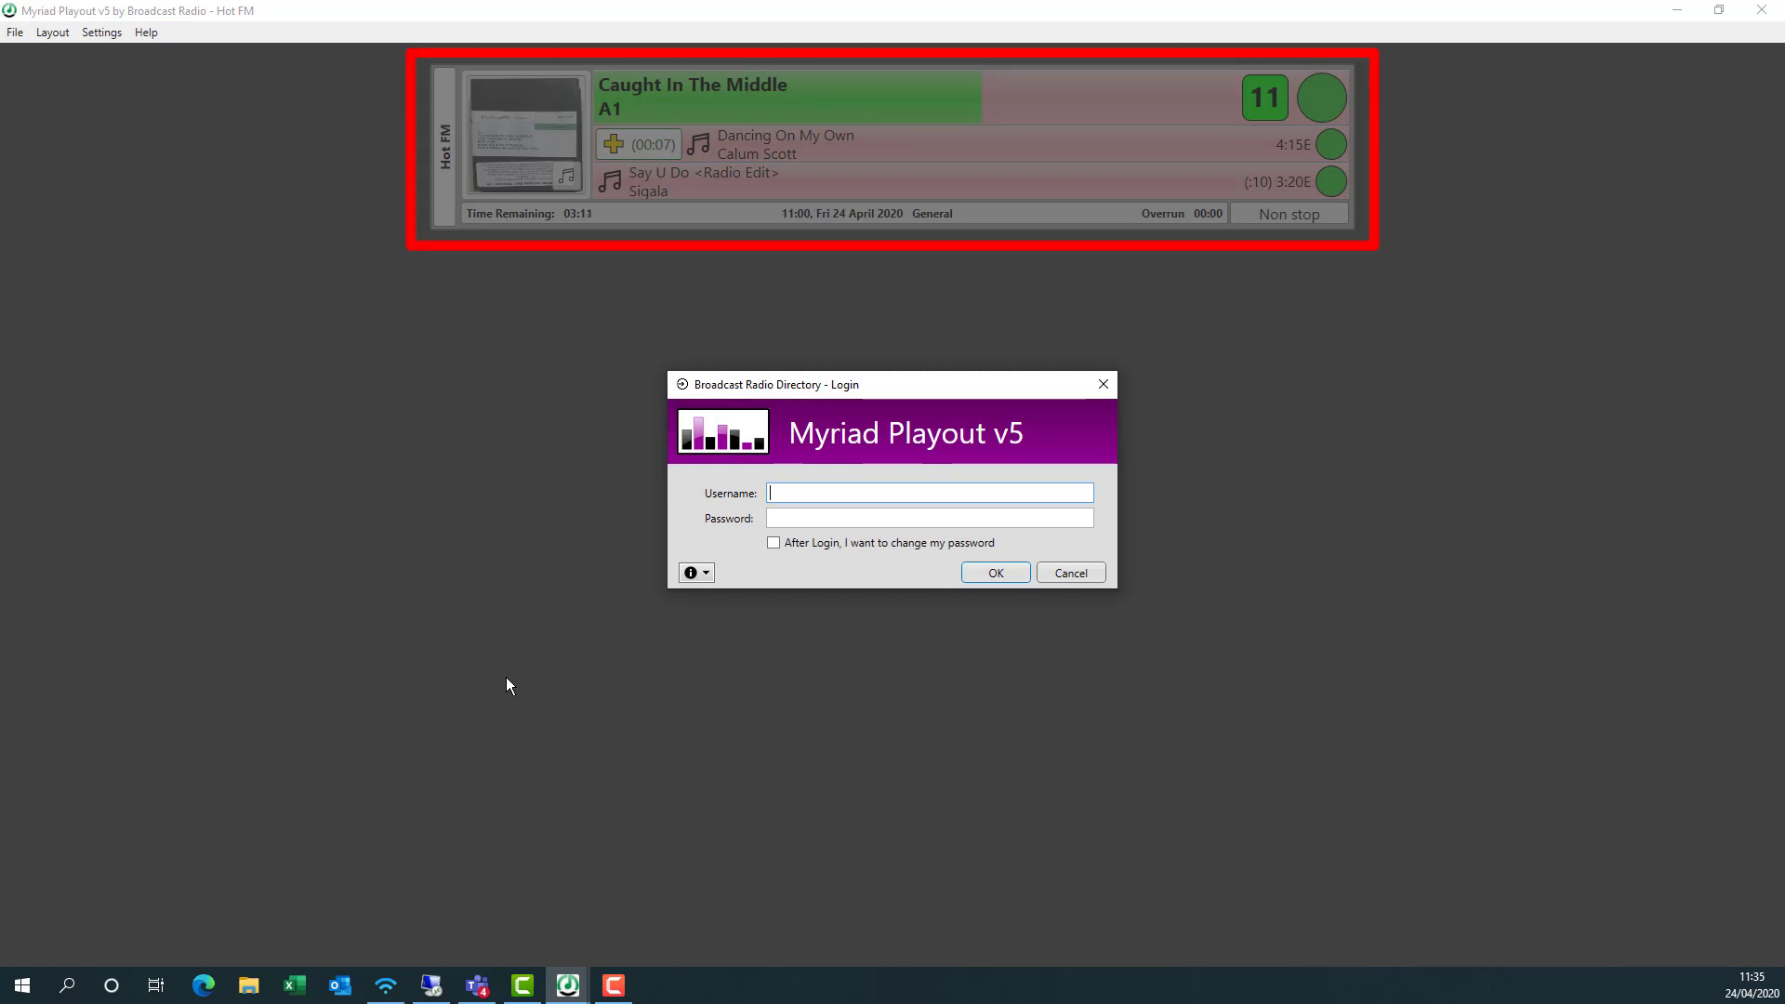
- Log back in during playback by entering the account's username and password
{"action": "type", "text": "liamd"}
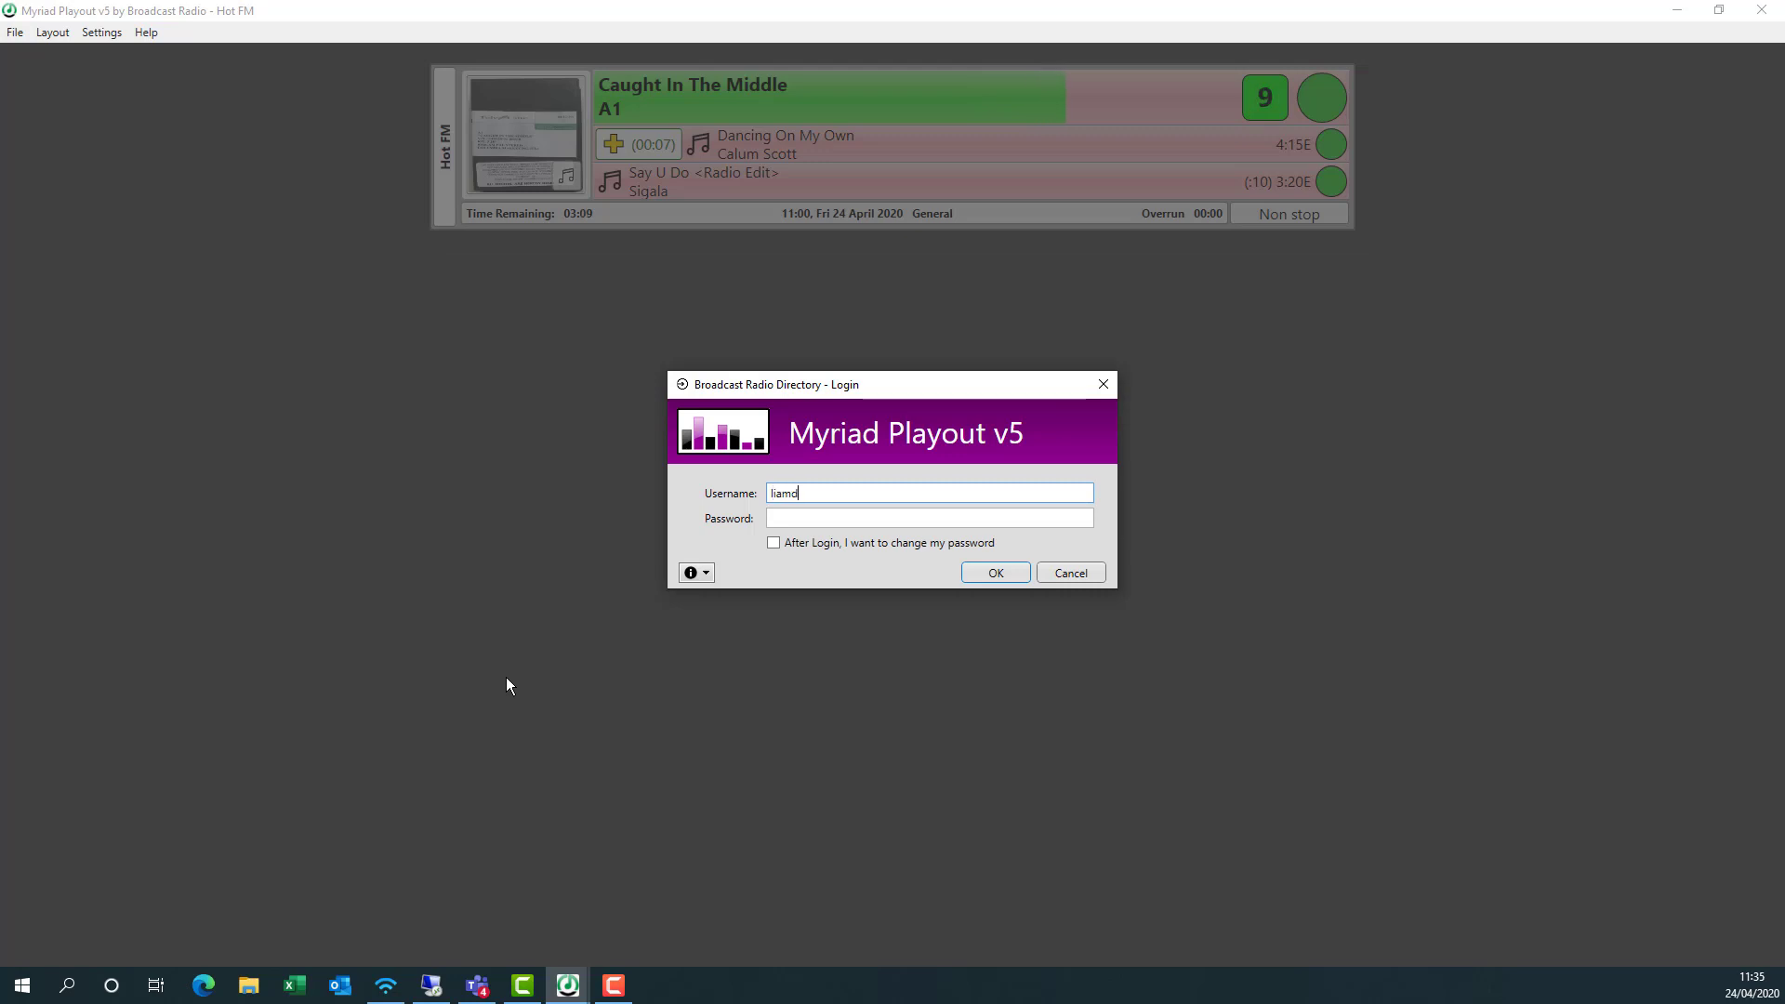
{"action": "key", "text": "Tab"}
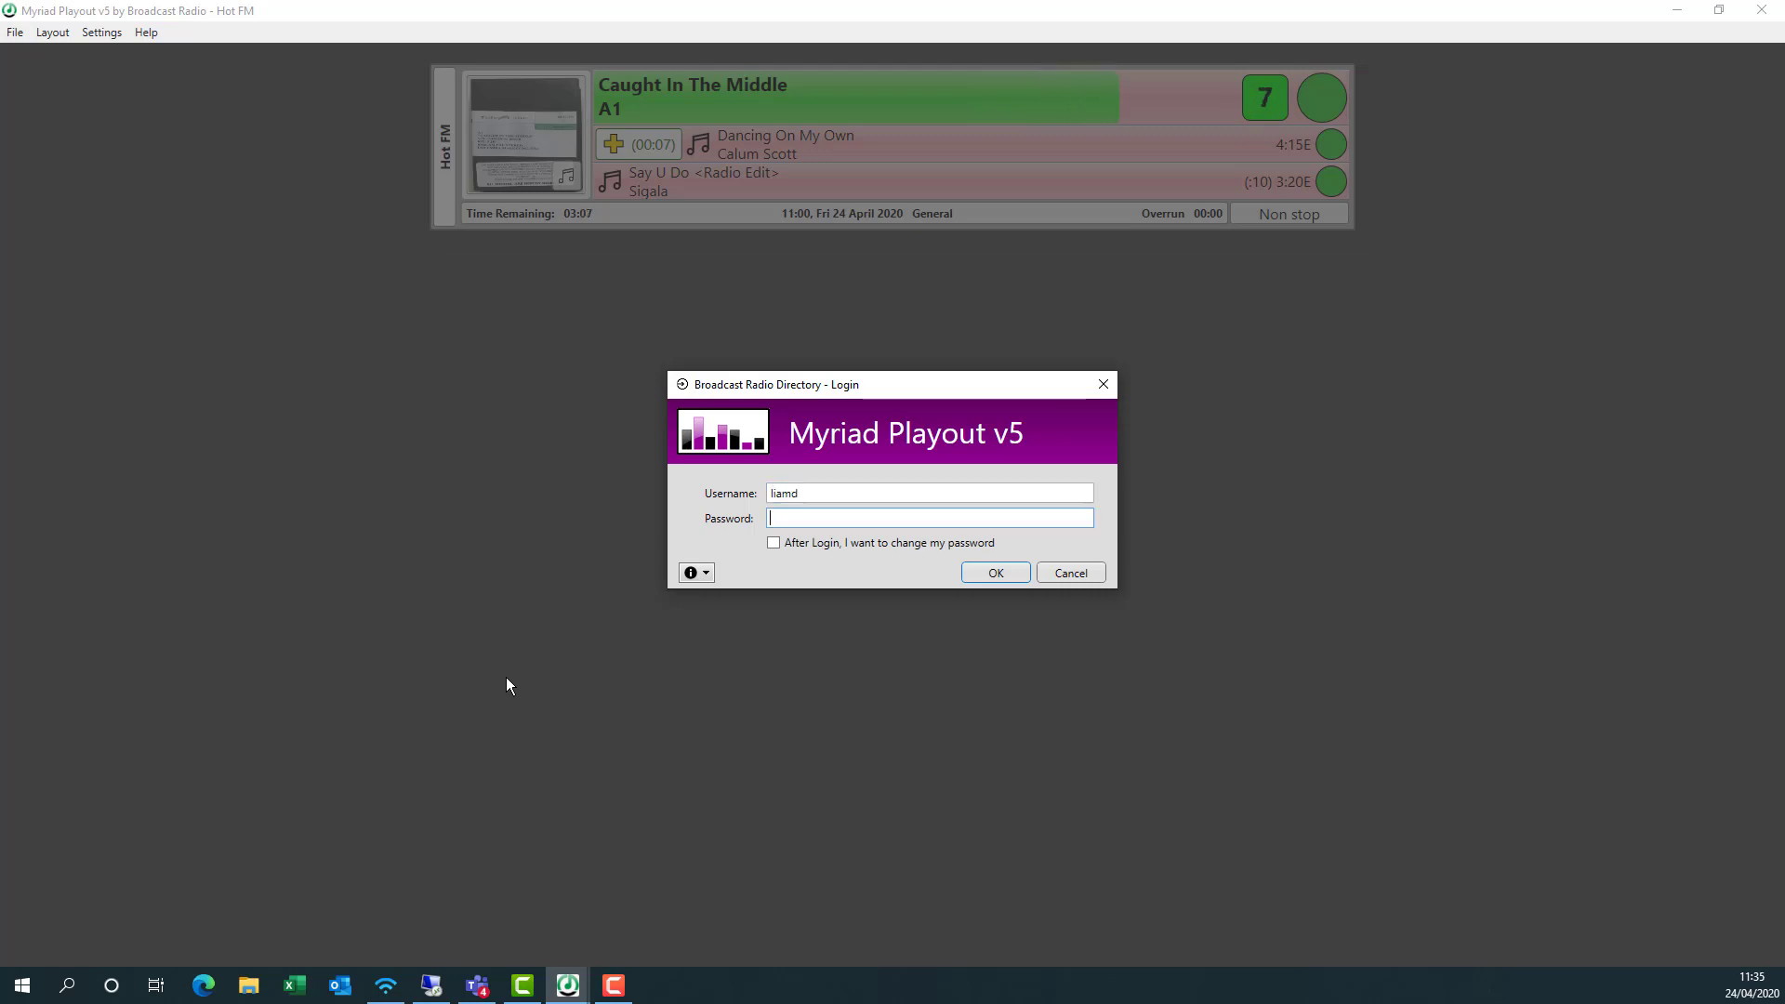
{"action": "type", "text": "*******"}
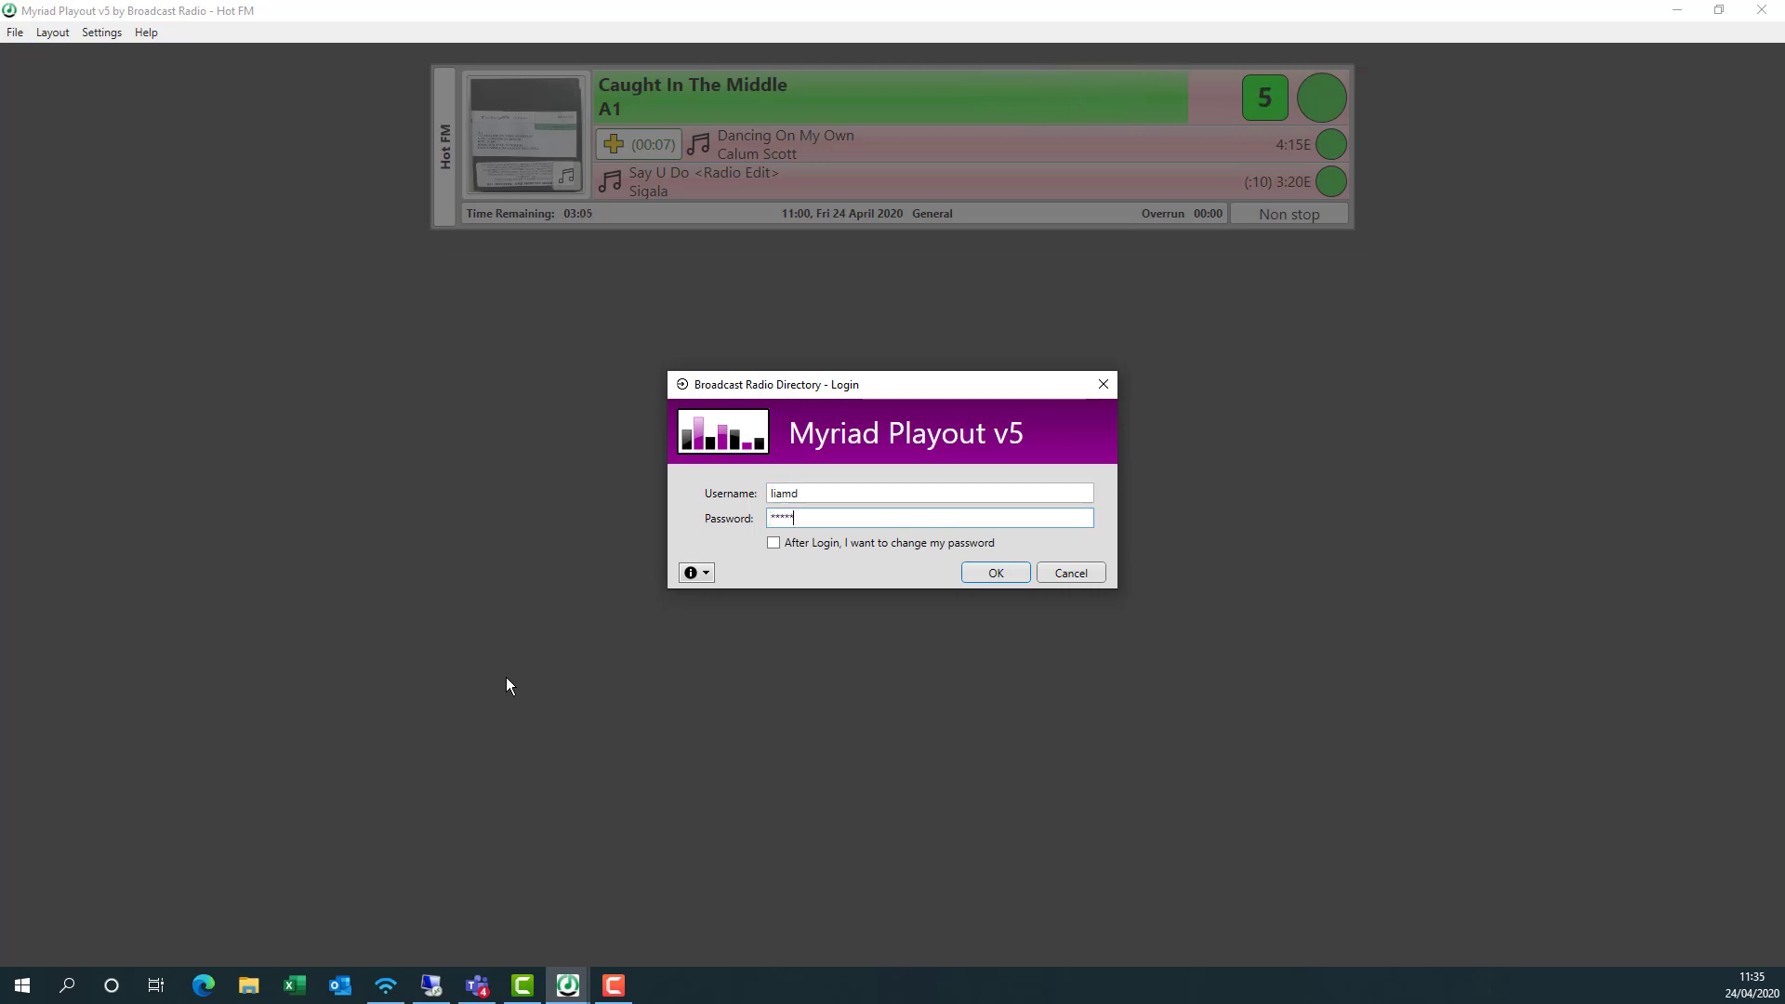
{"action": "key", "text": "Return"}
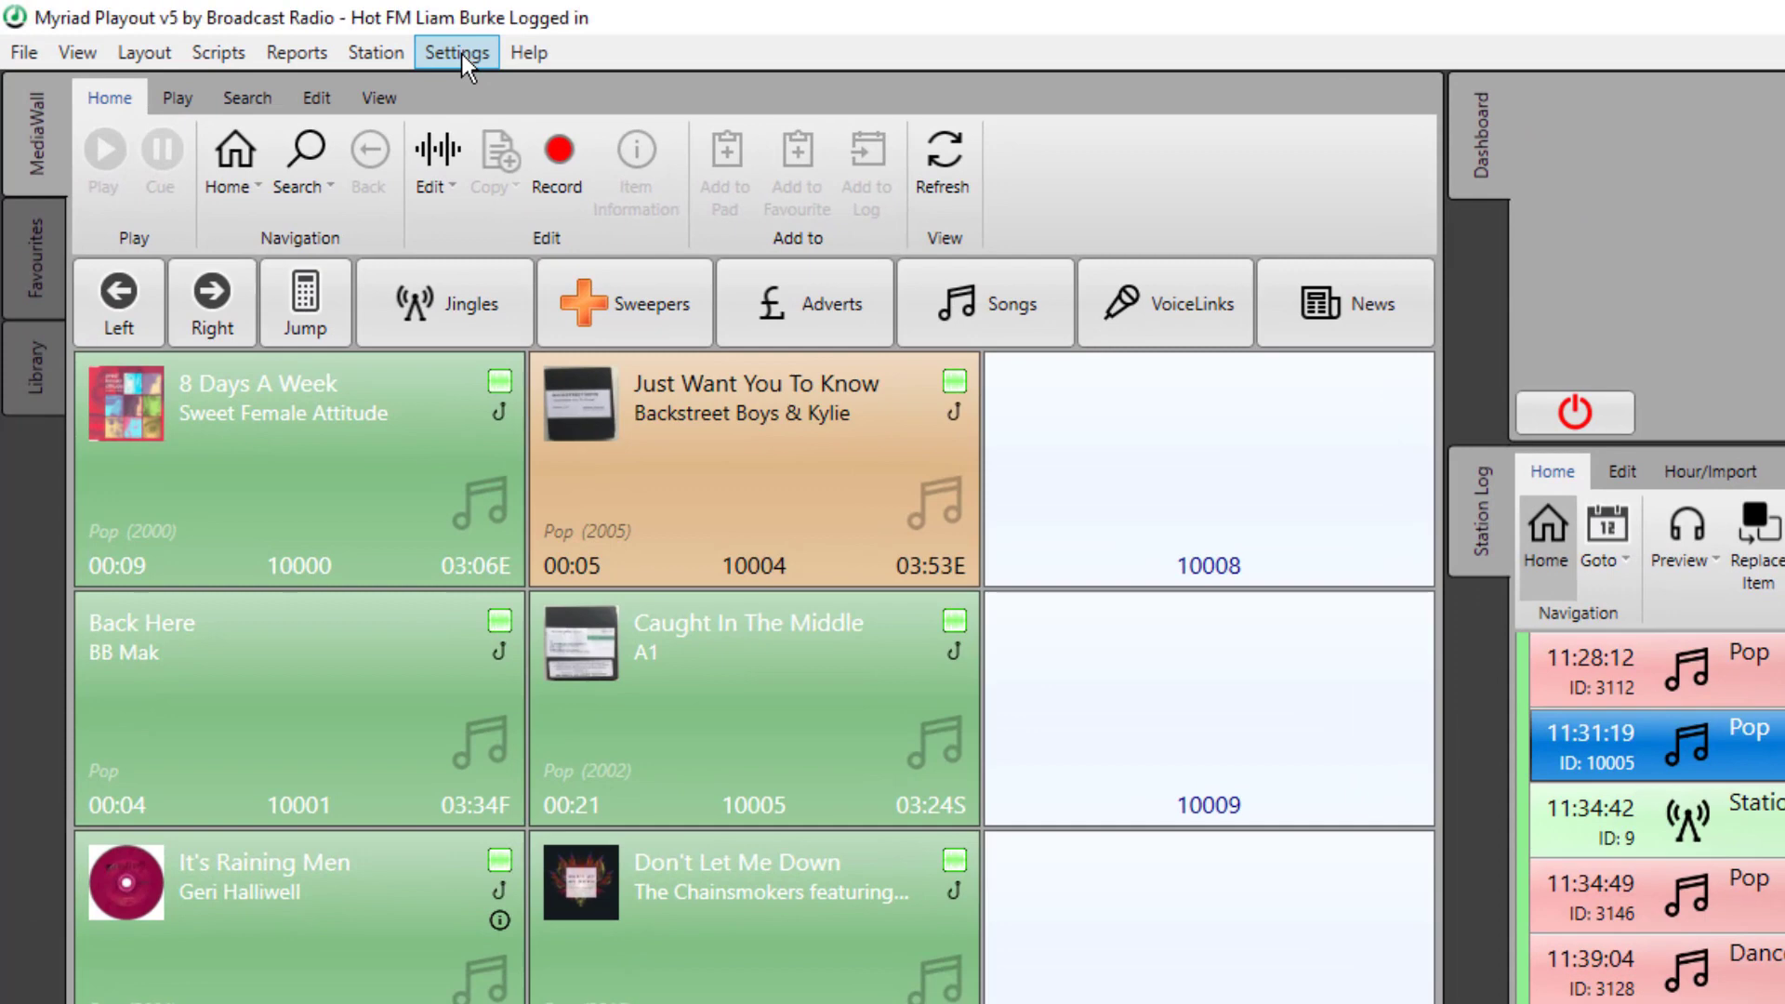
- Open the contacts and users list in User Management, create a new contact and enter the contact's name
{"action": "left_click", "coordinate": [283, 32]}
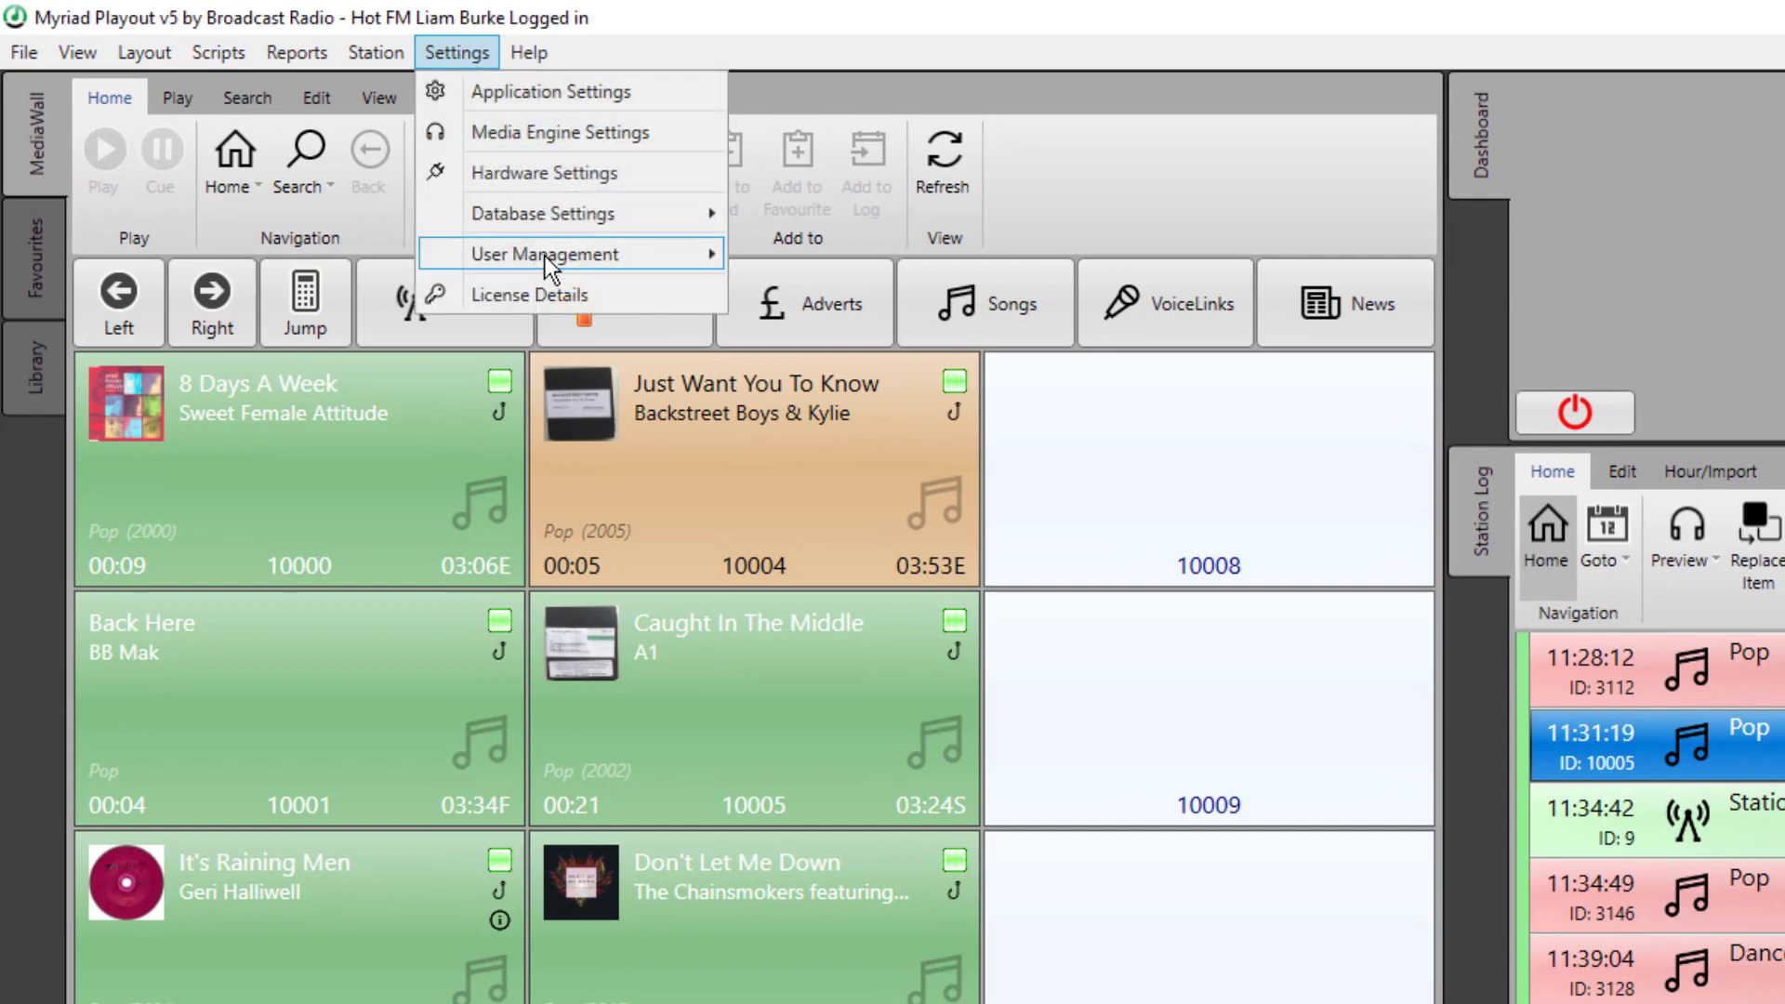
{"action": "mouse_move", "coordinate": [548, 257]}
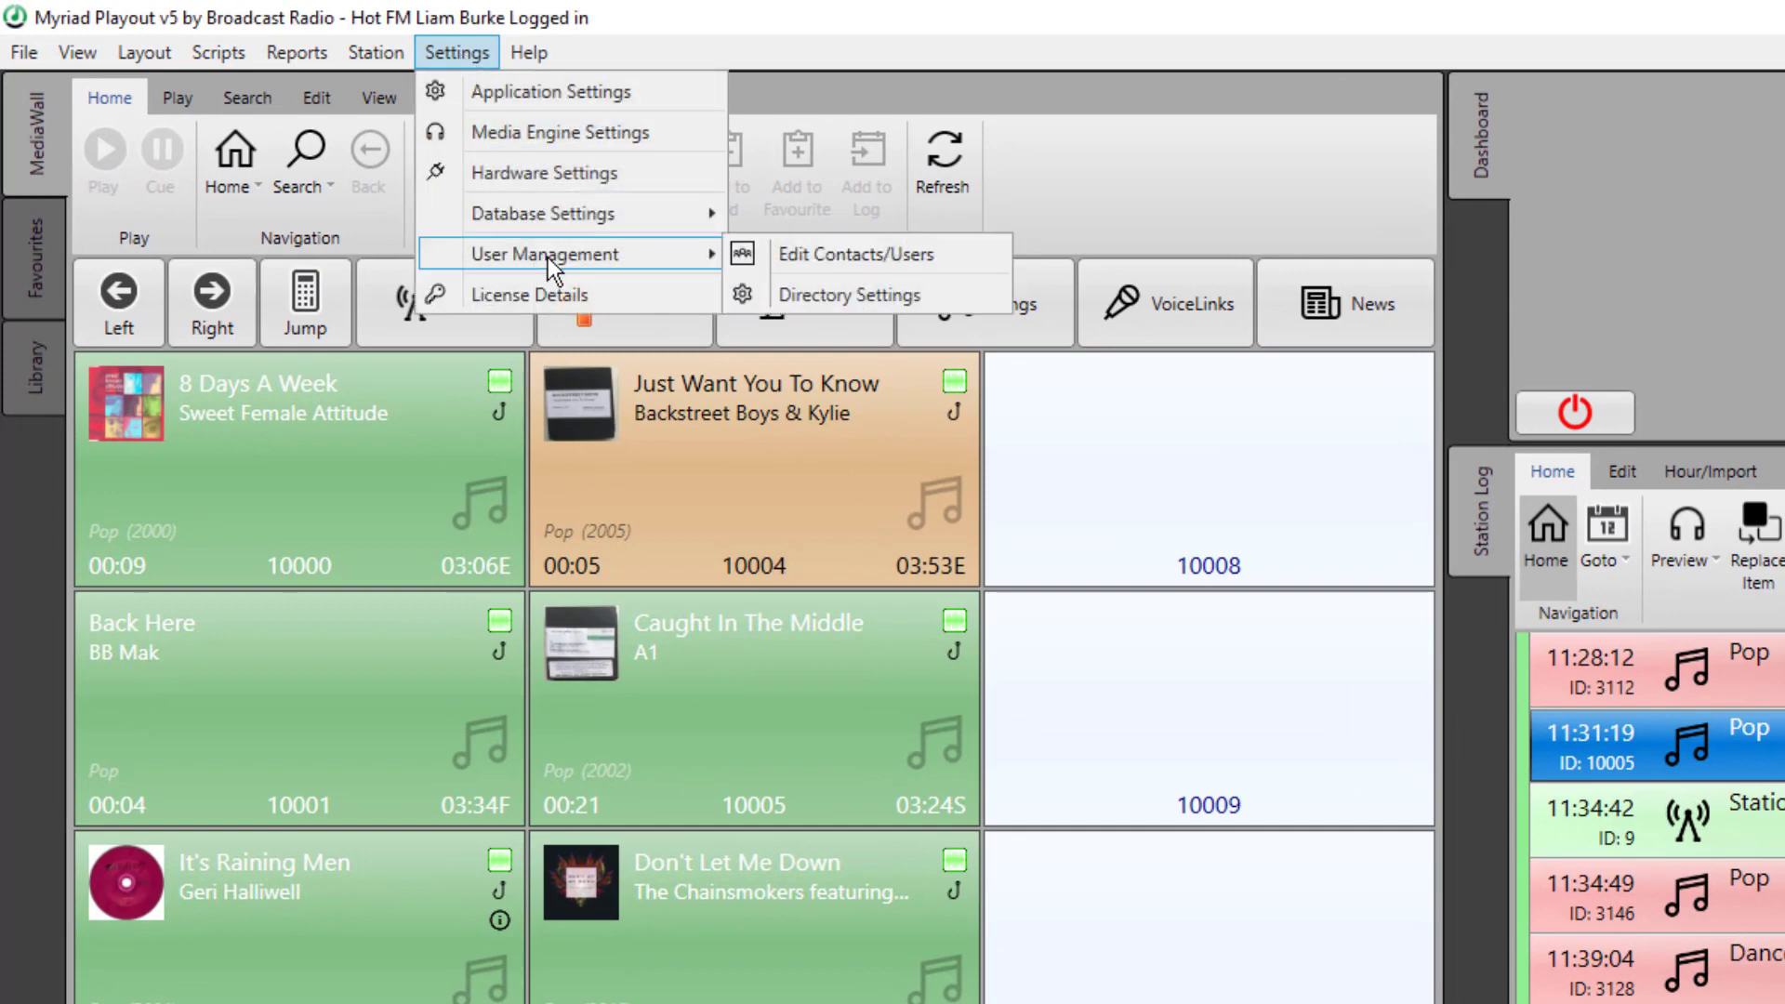
{"action": "left_click", "coordinate": [866, 257]}
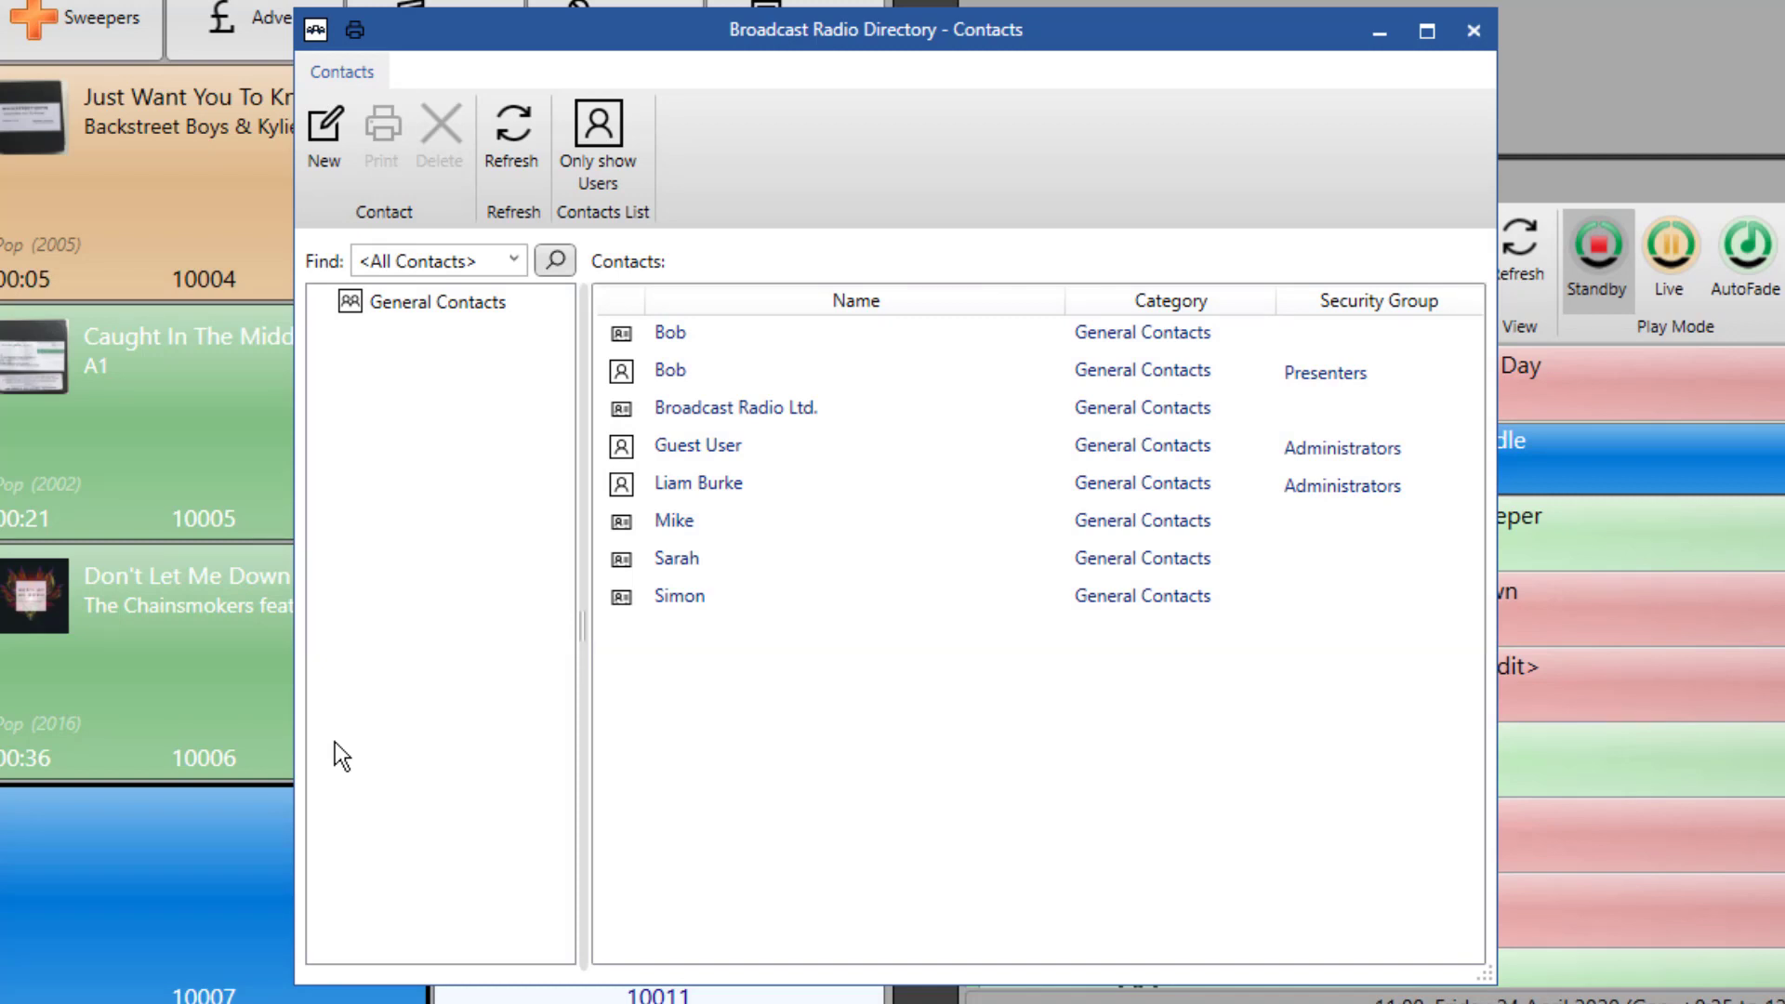
{"action": "left_click", "coordinate": [331, 132]}
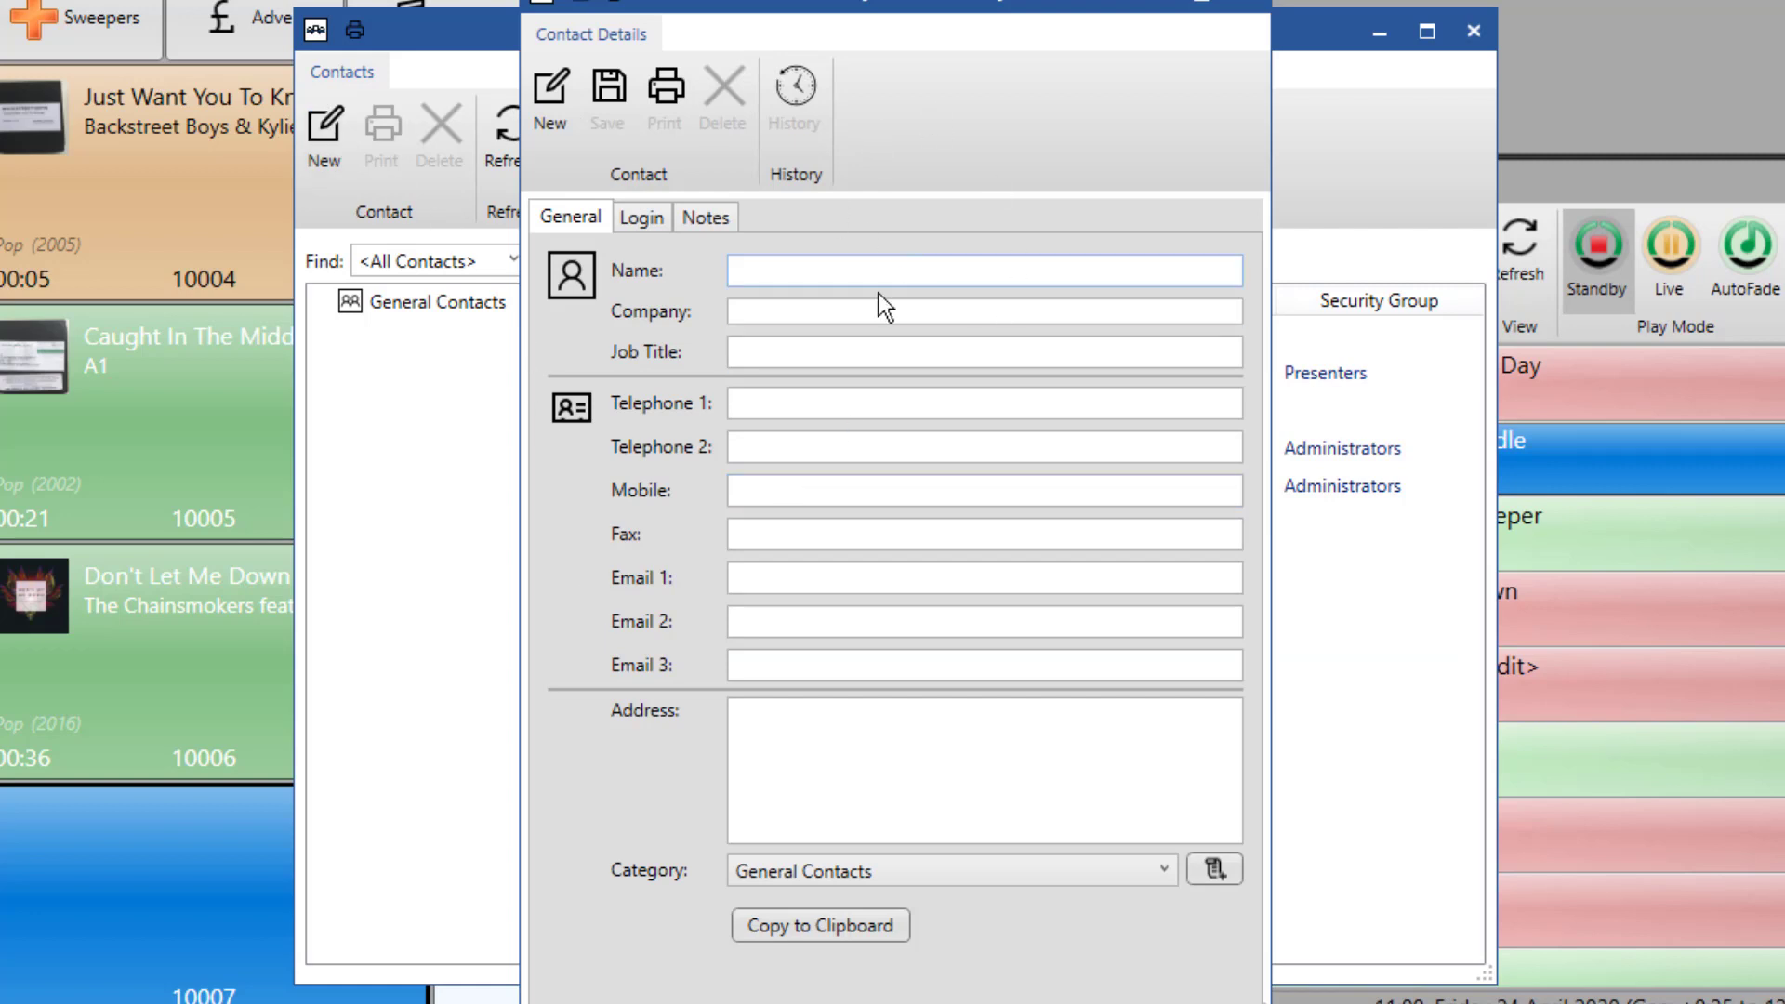
{"action": "left_click", "coordinate": [882, 265]}
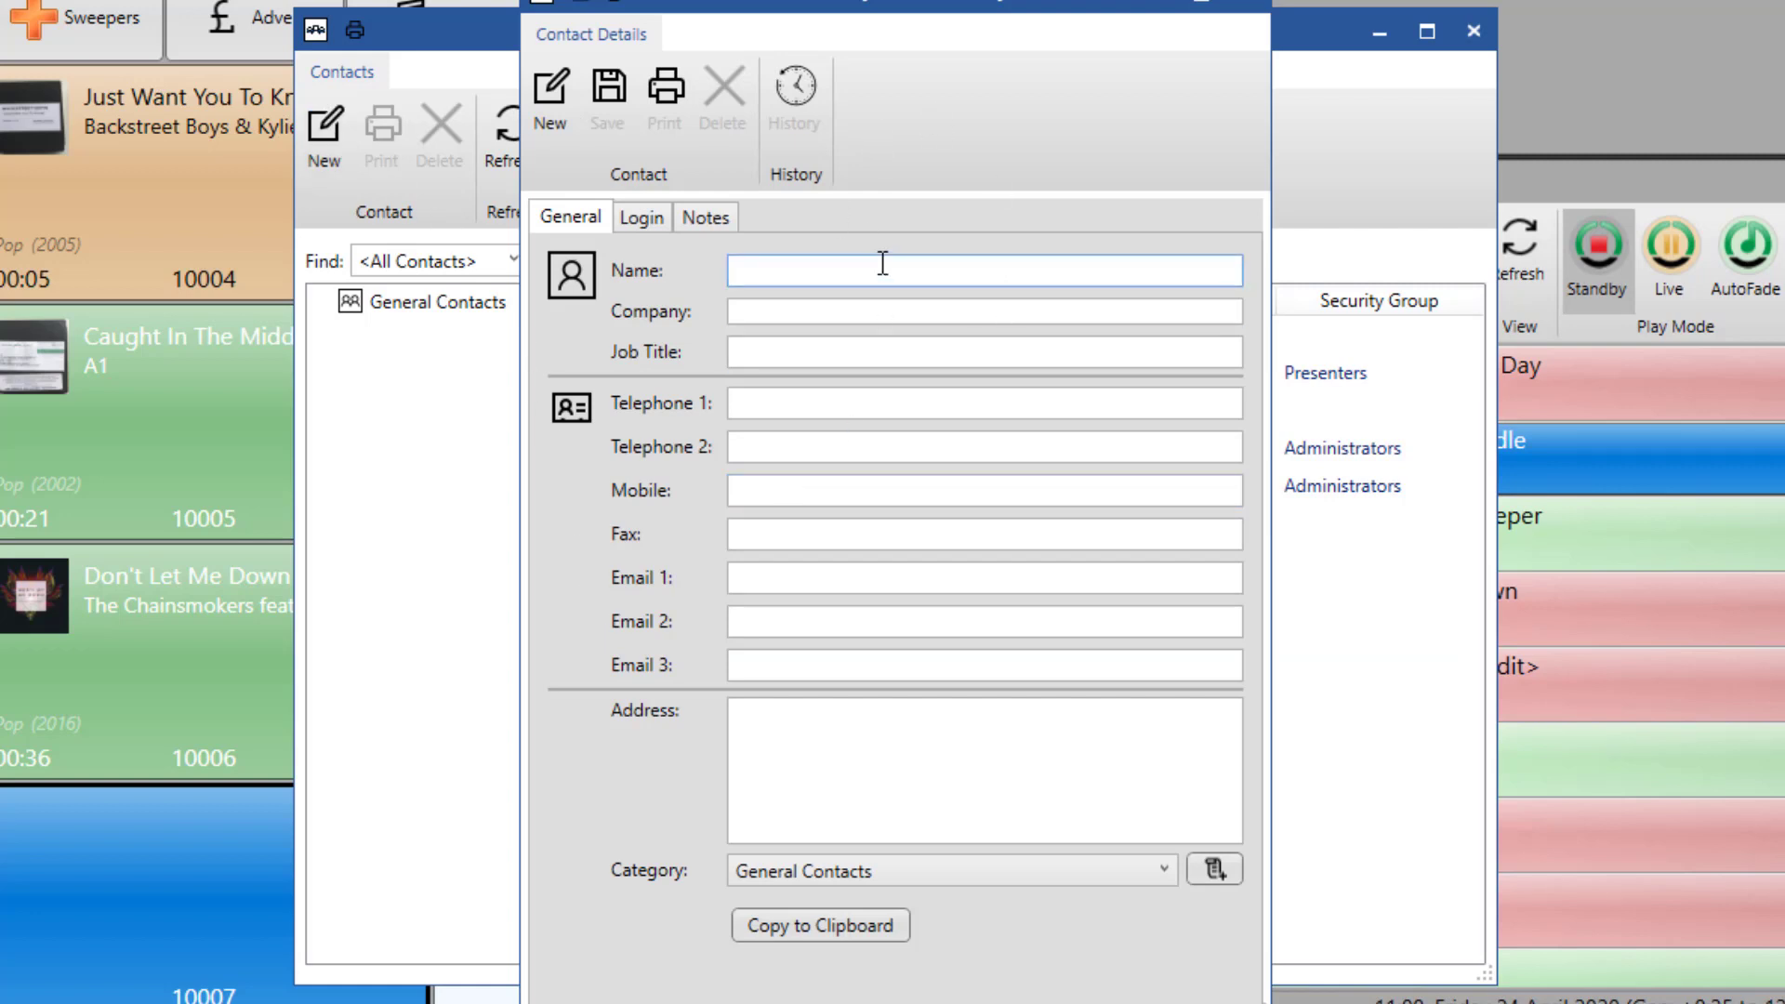
{"action": "type", "text": "Sarah"}
- Allow the new contact to log in to the Directory Database and enter the contact's username
{"action": "left_click", "coordinate": [641, 224]}
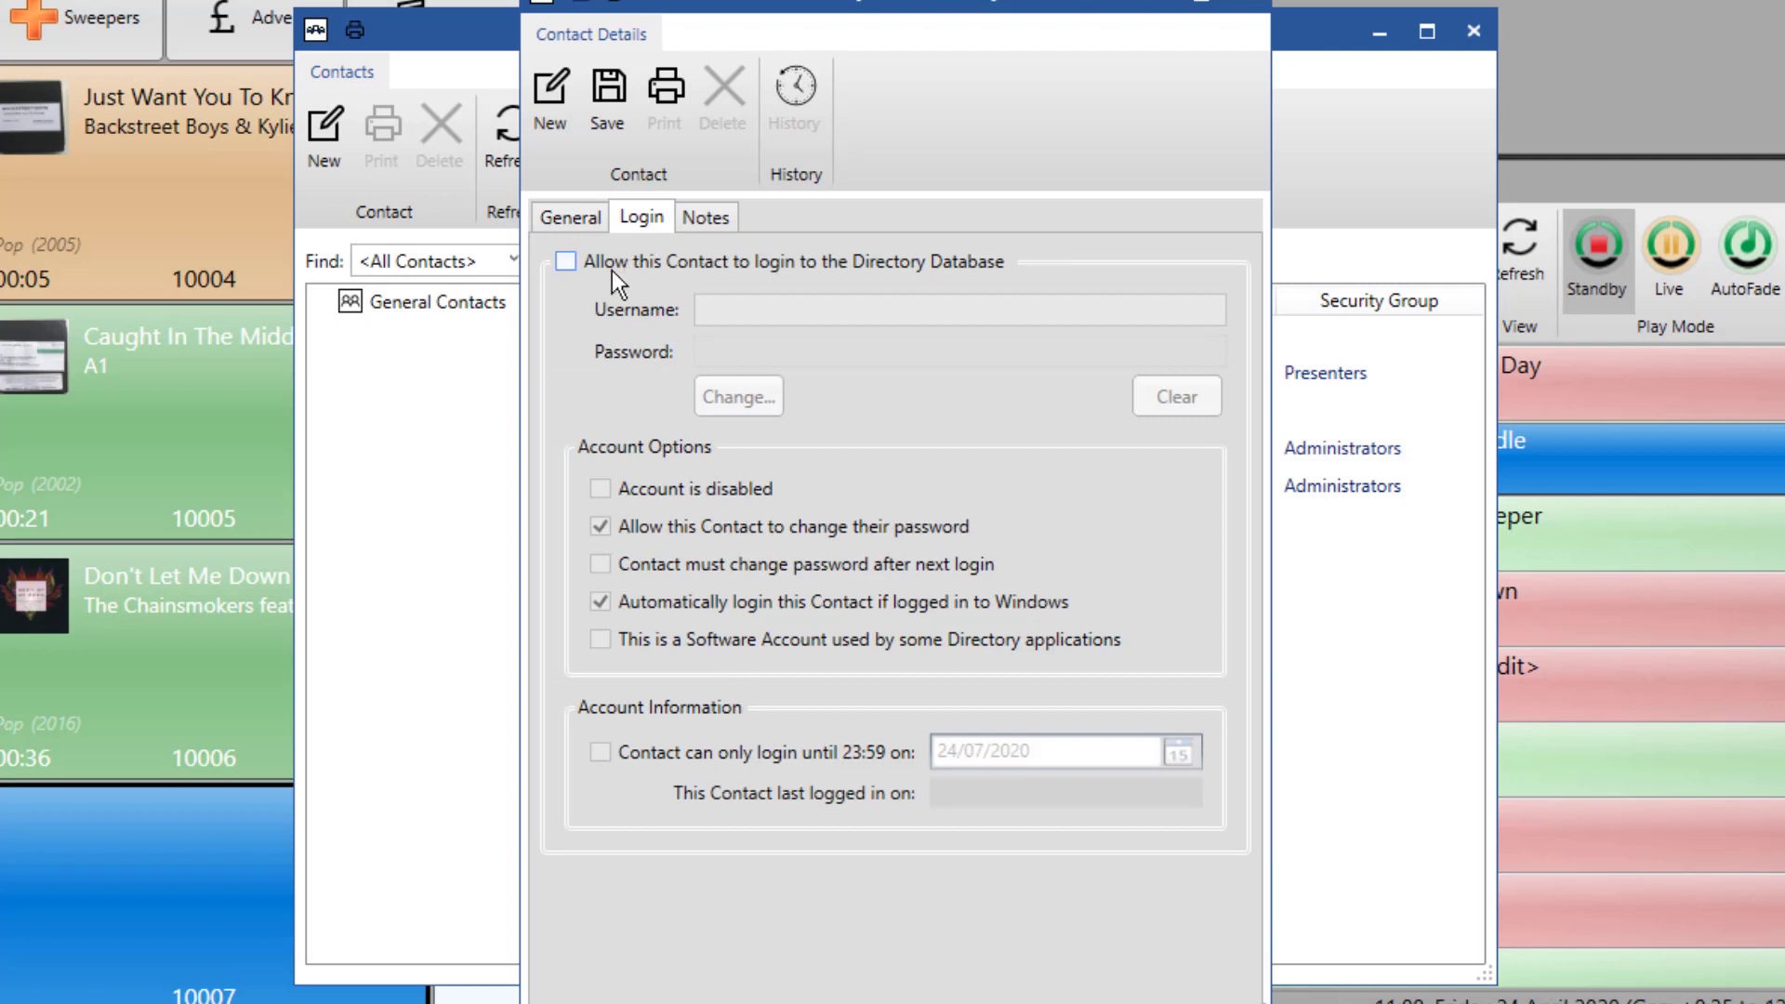
{"action": "left_click", "coordinate": [564, 262]}
{"action": "left_click", "coordinate": [770, 316]}
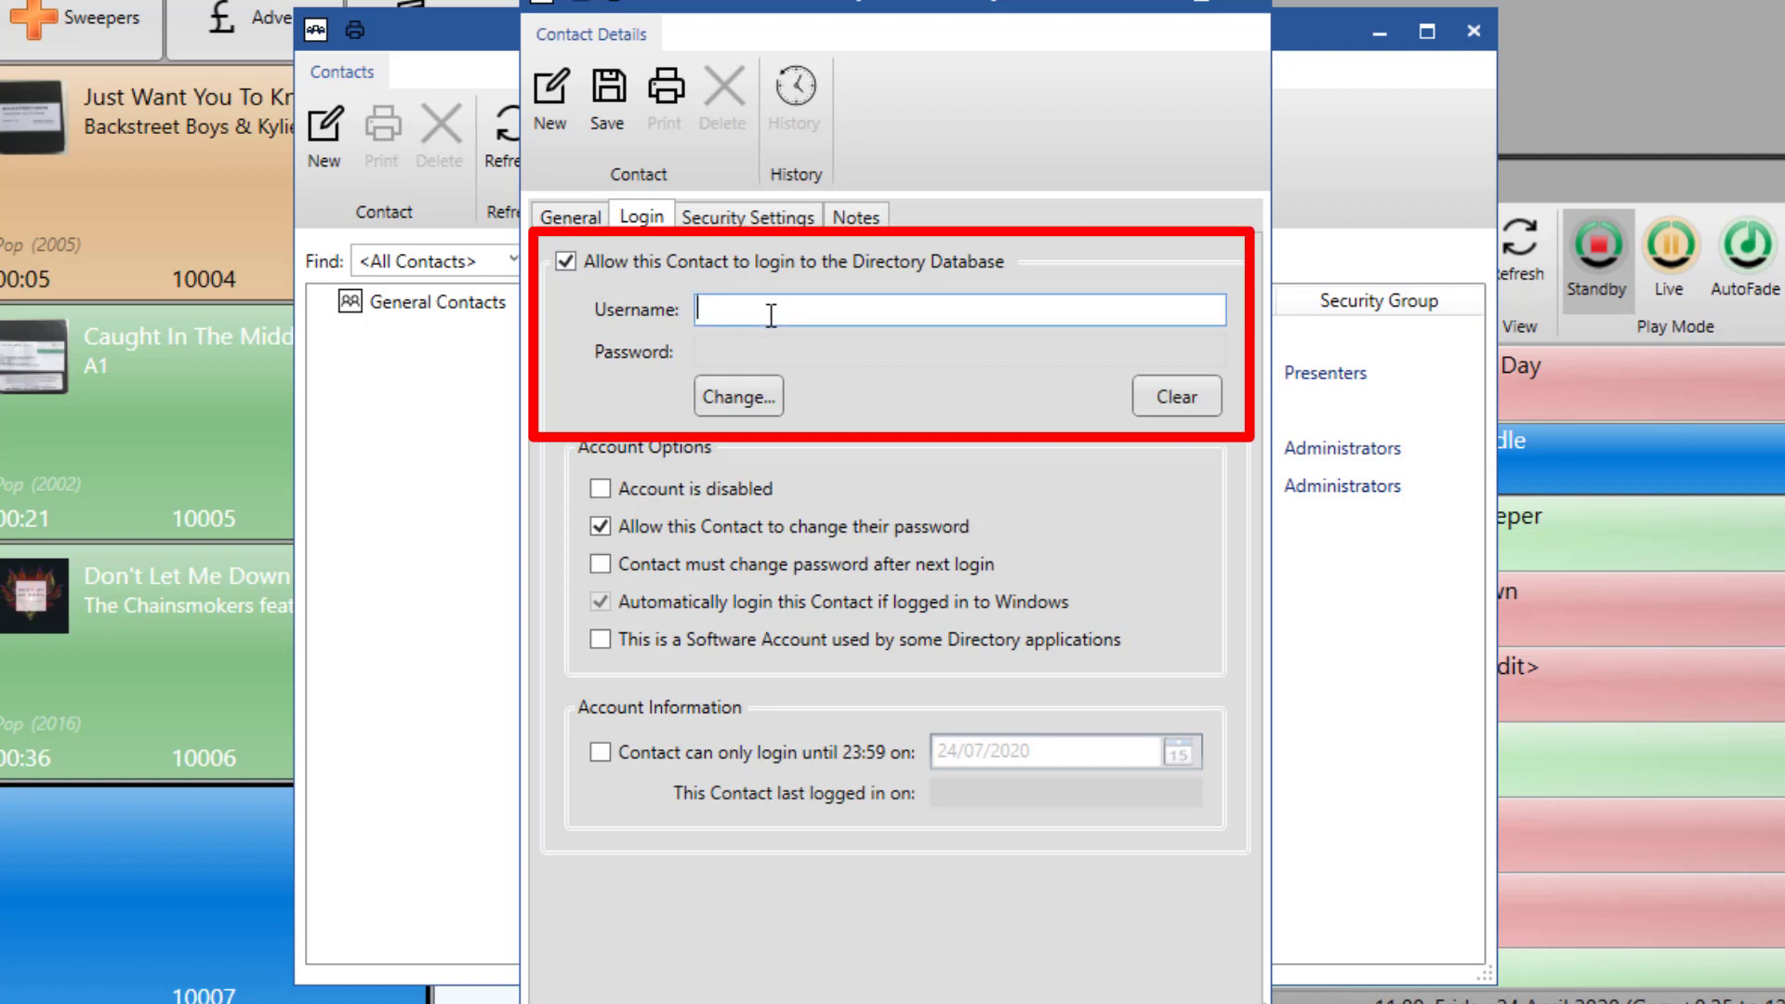
{"action": "type", "text": "sraha"}
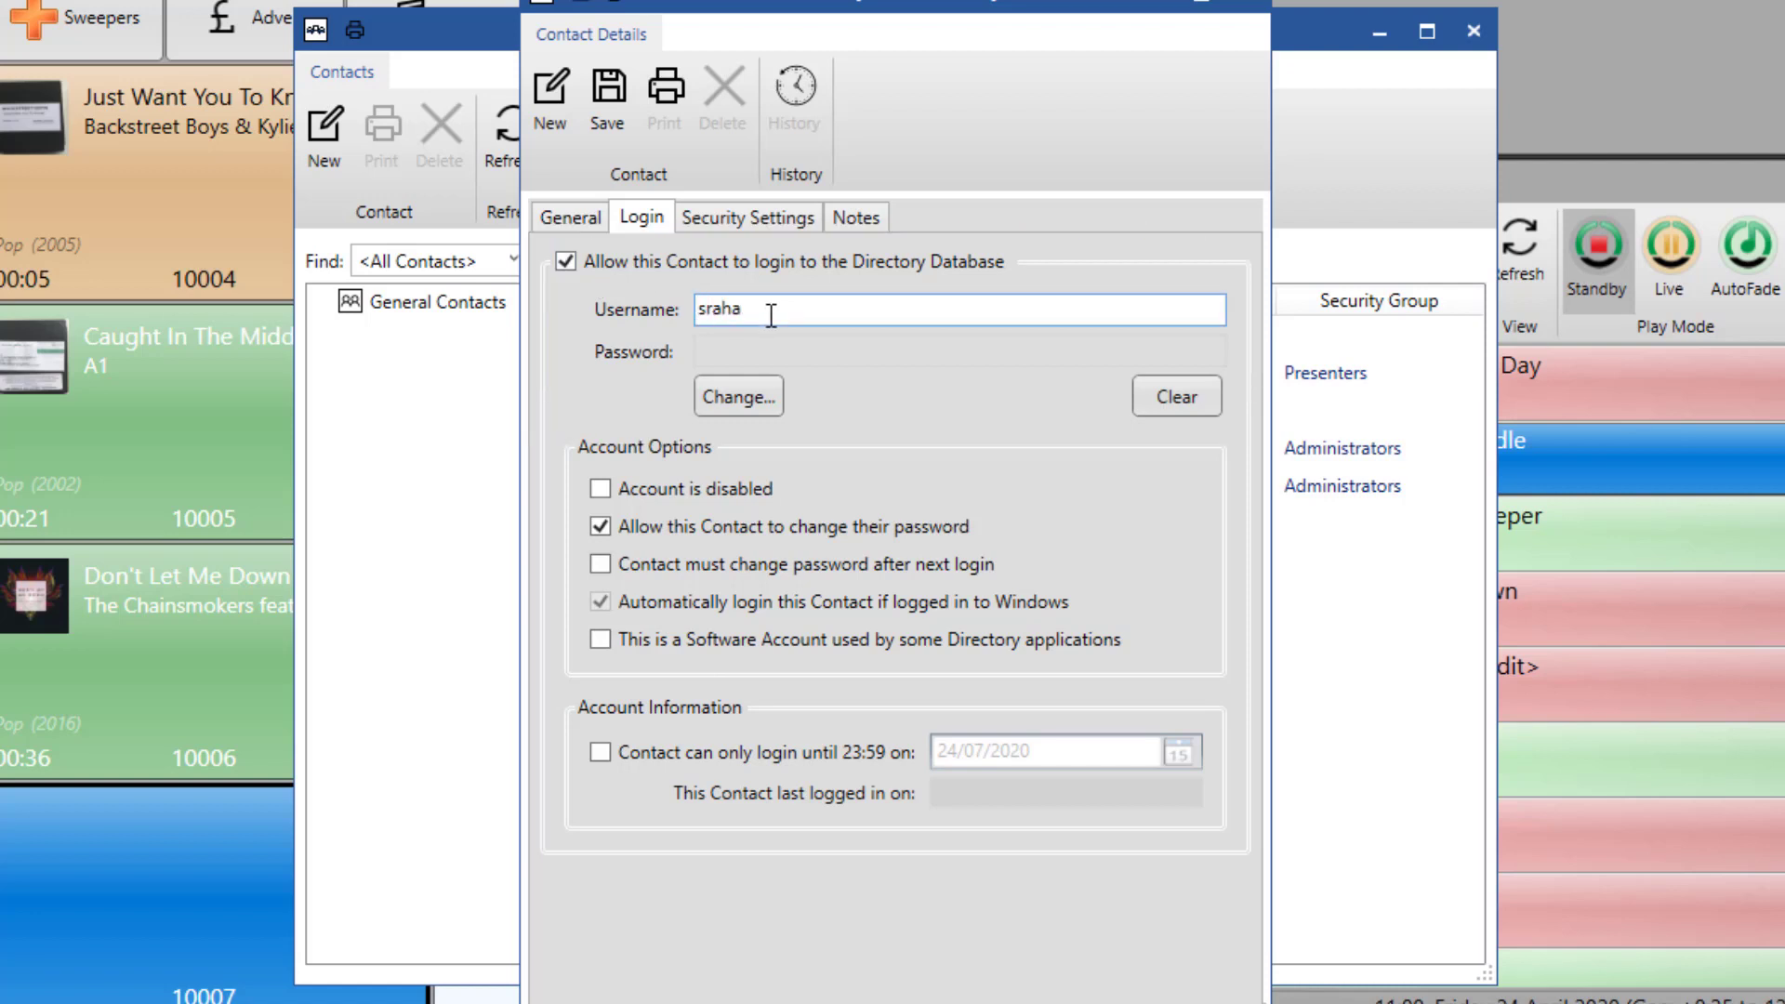
{"action": "key", "text": "BackSpace"}
{"action": "key", "text": "BackSpace"}
{"action": "key", "text": "BackSpace"}
{"action": "key", "text": "BackSpace"}
{"action": "key", "text": "BackSpace"}
{"action": "type", "text": "sarah"}
- Enter and confirm a new login password for the contact
{"action": "left_click", "coordinate": [729, 399]}
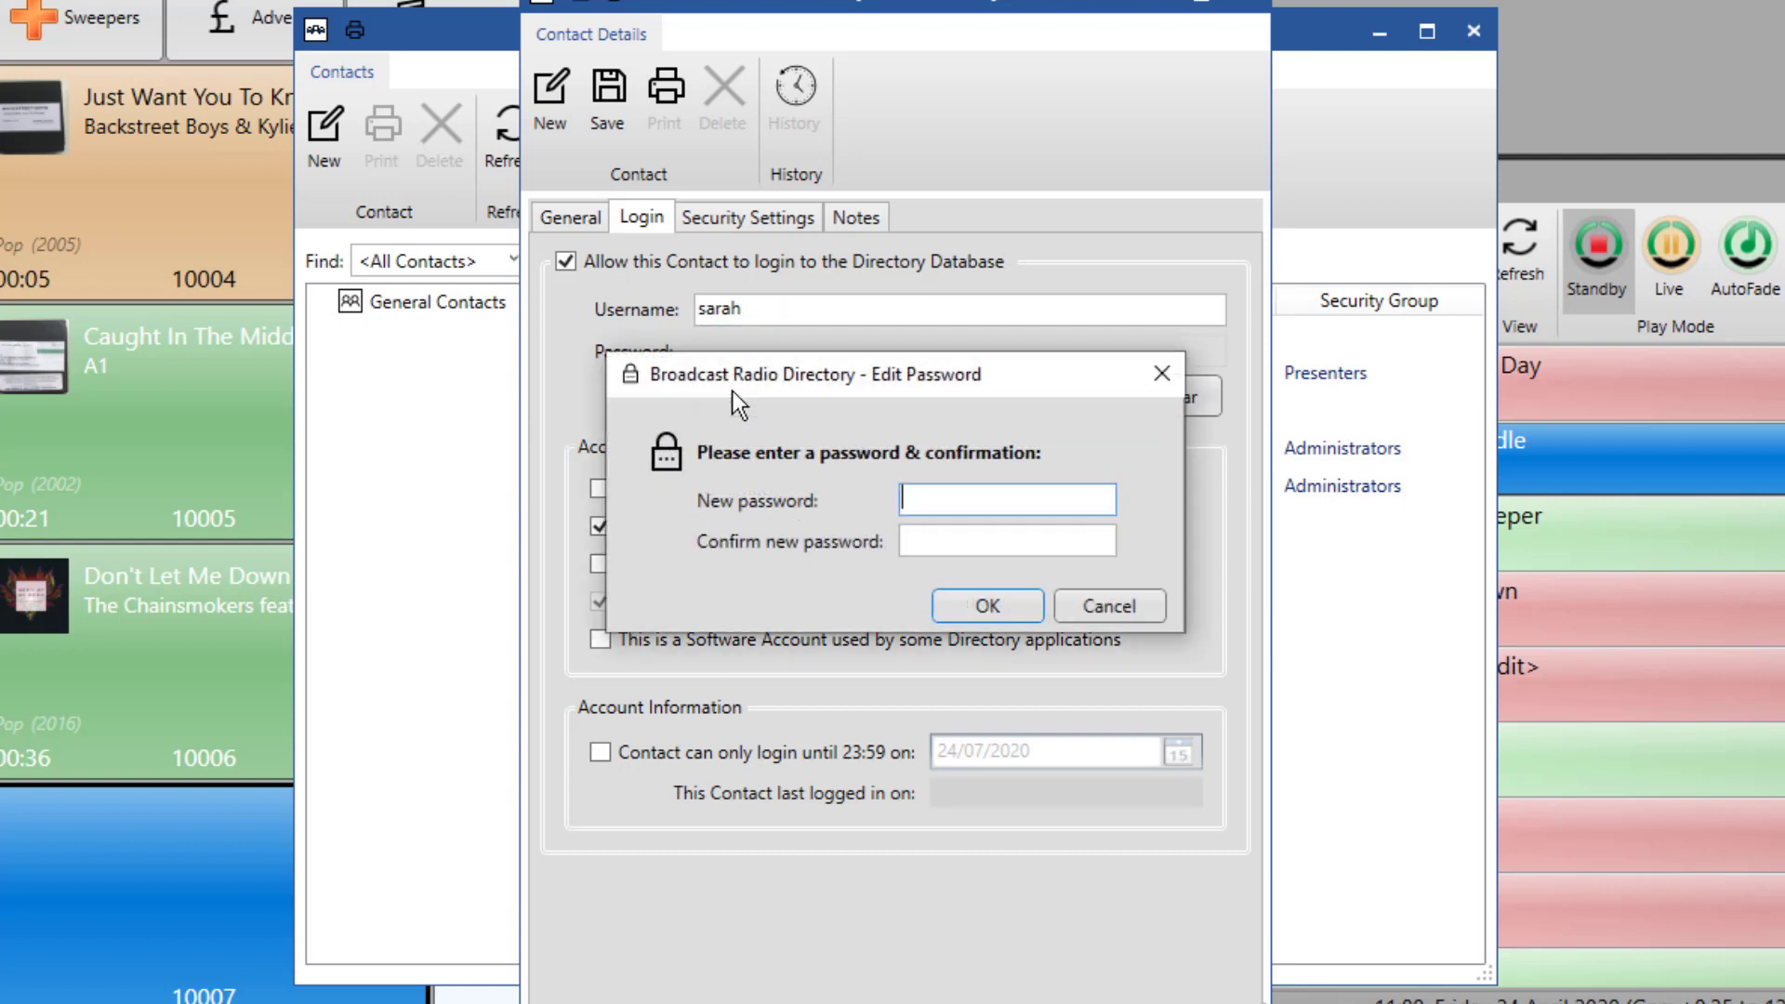
{"action": "left_click_drag", "start_coordinate": [756, 383], "coordinate": [716, 476]}
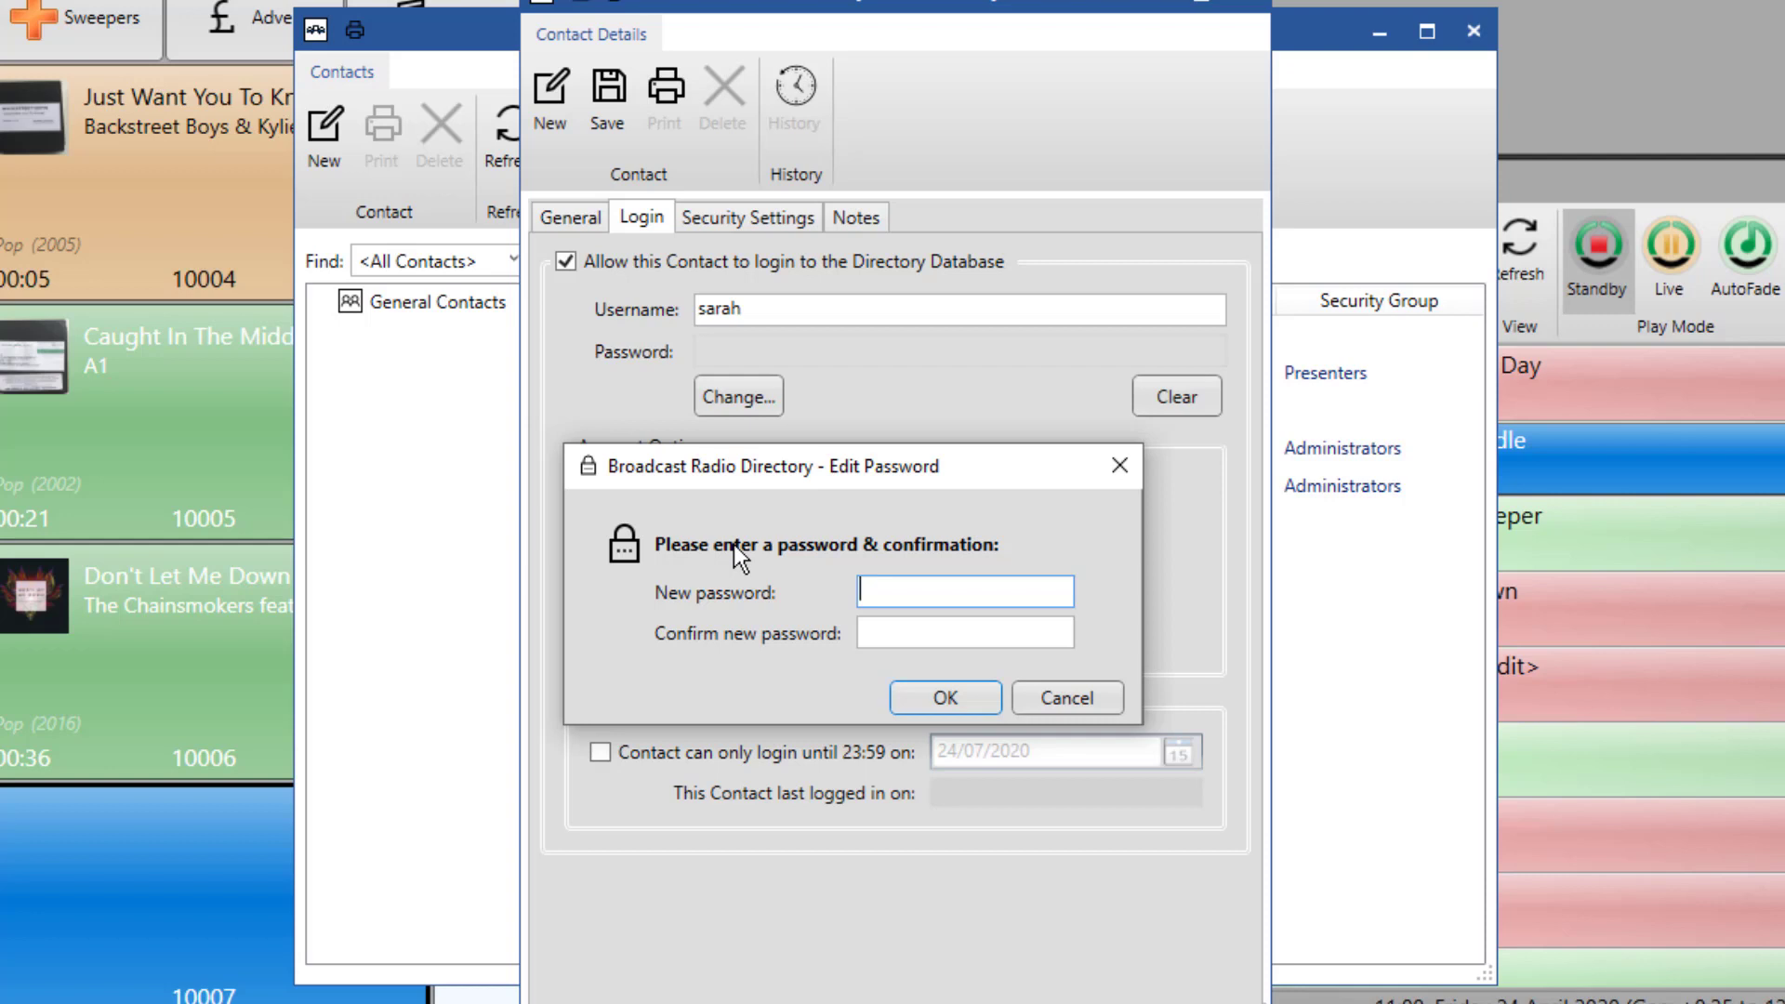
{"action": "type", "text": "****"}
{"action": "left_click", "coordinate": [995, 632]}
{"action": "type", "text": "***"}
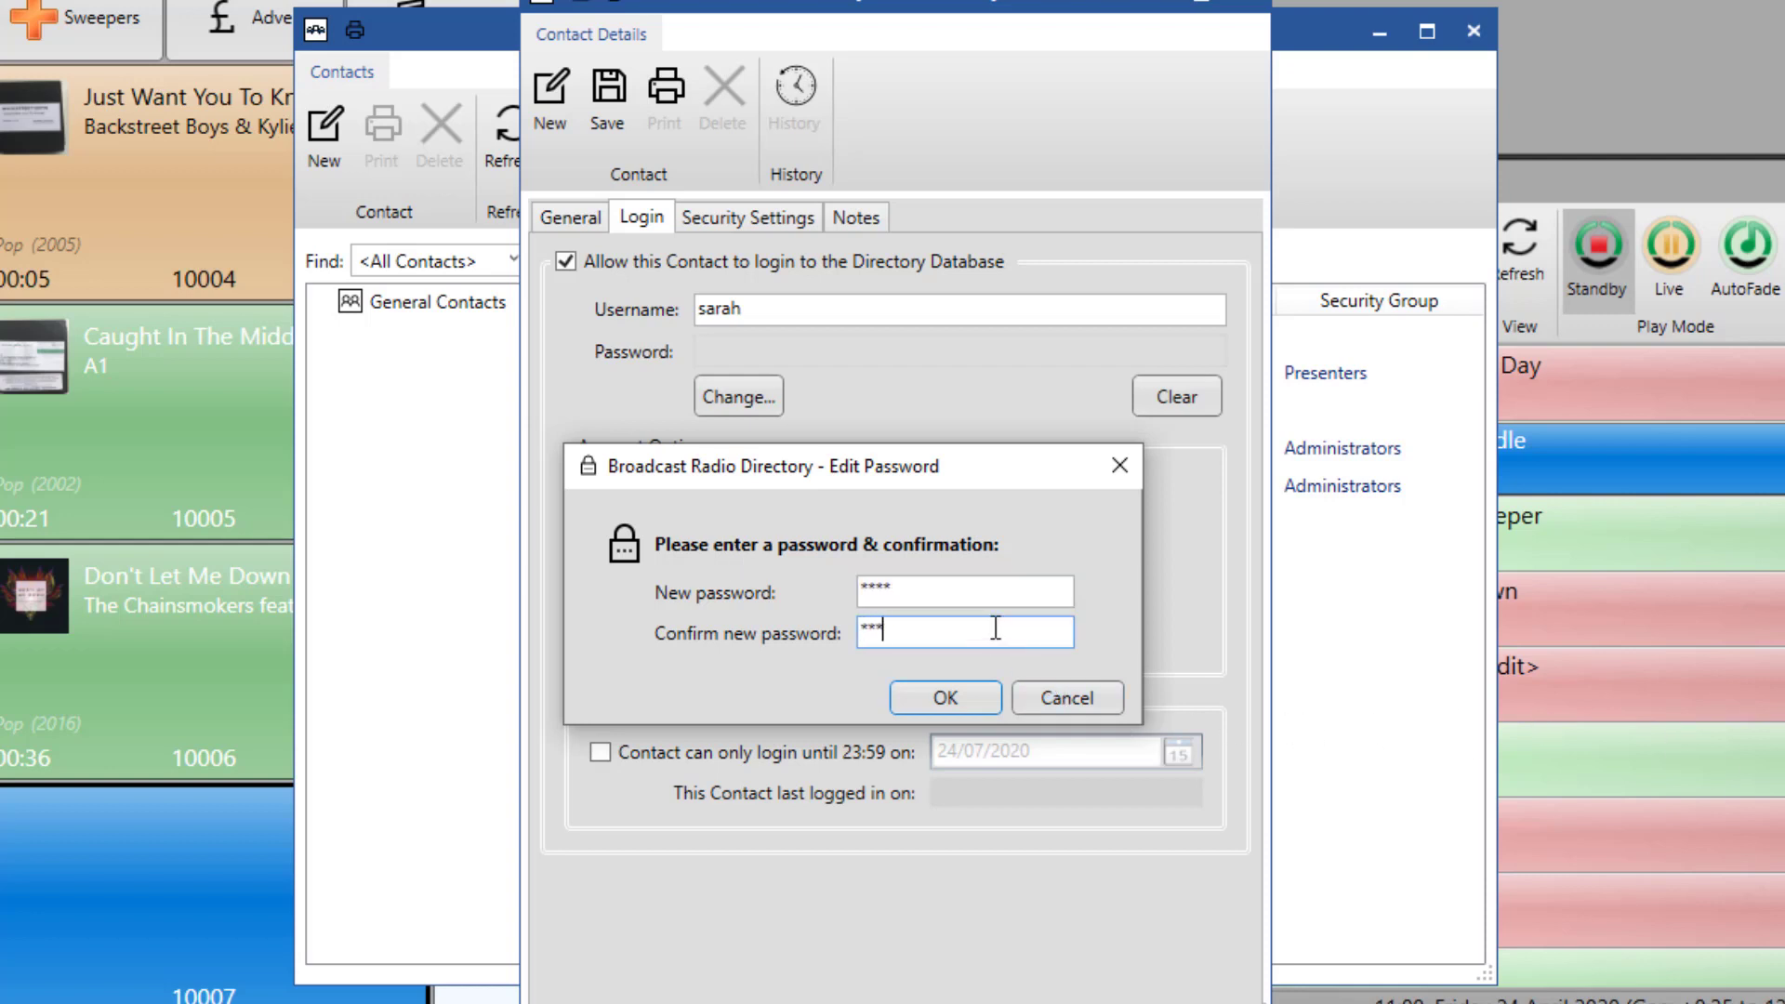
{"action": "type", "text": "*"}
{"action": "left_click", "coordinate": [941, 699]}
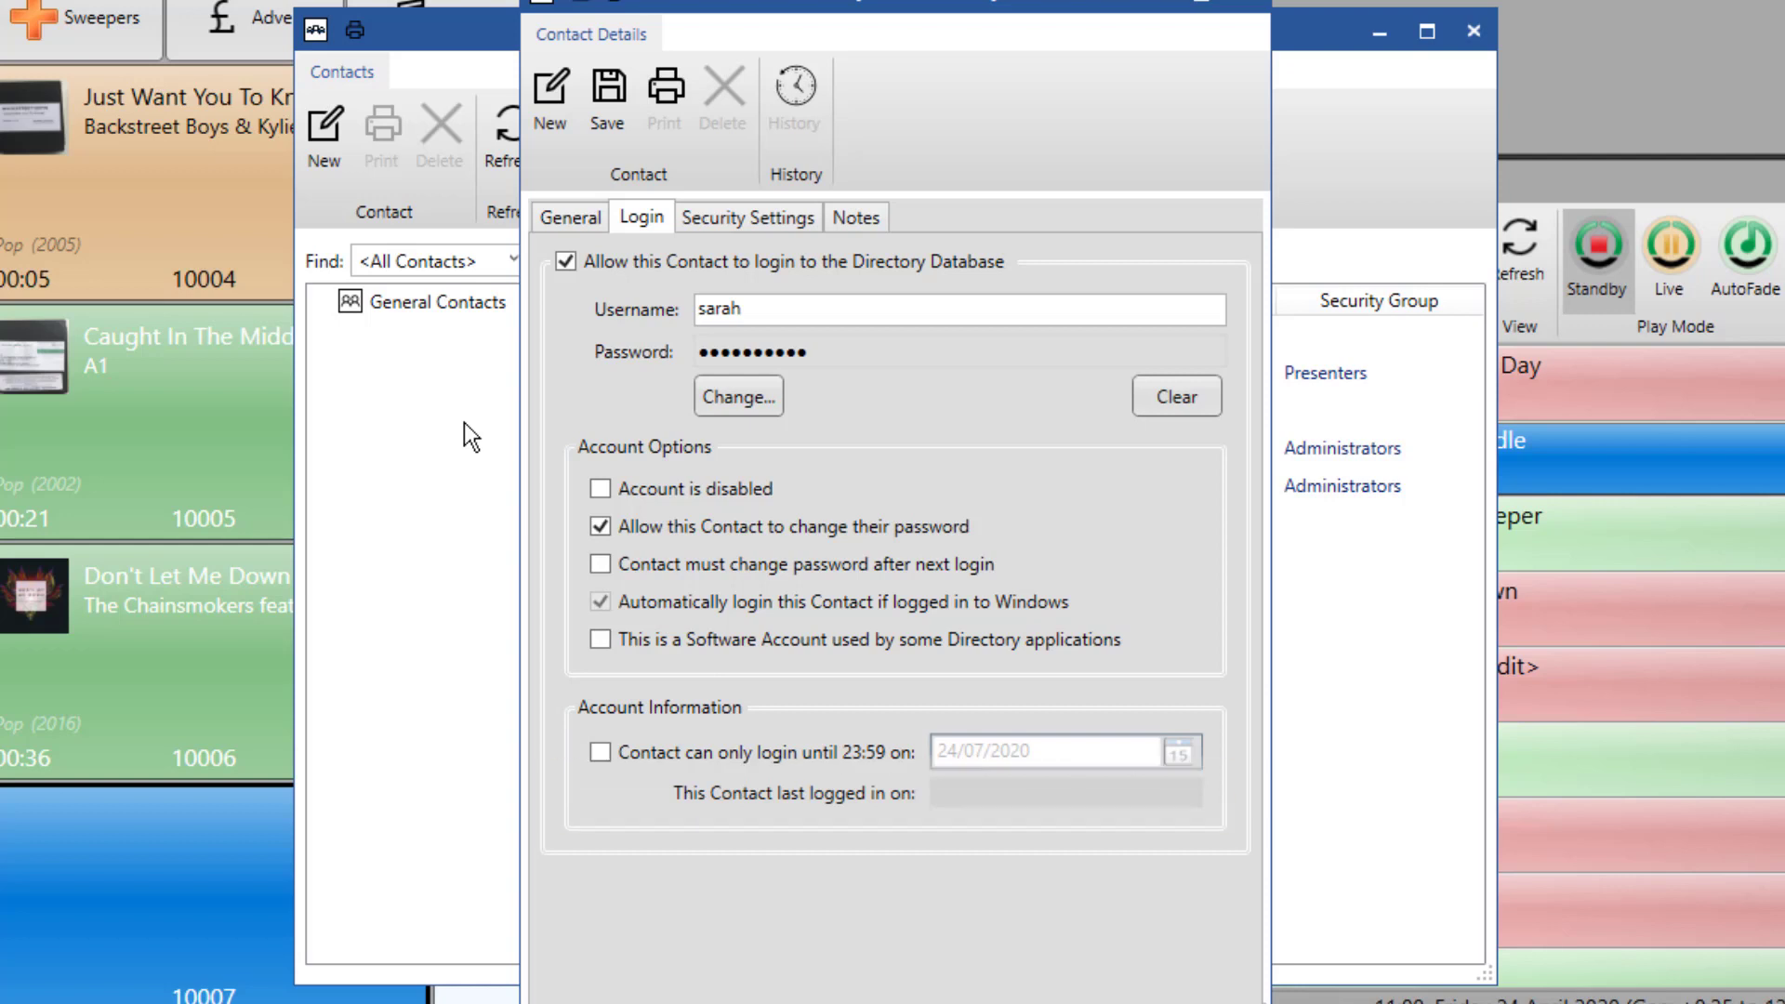
- Assign the contact to the Presenters security group, keeping the permissions set to follow the security group
{"action": "left_click", "coordinate": [771, 220]}
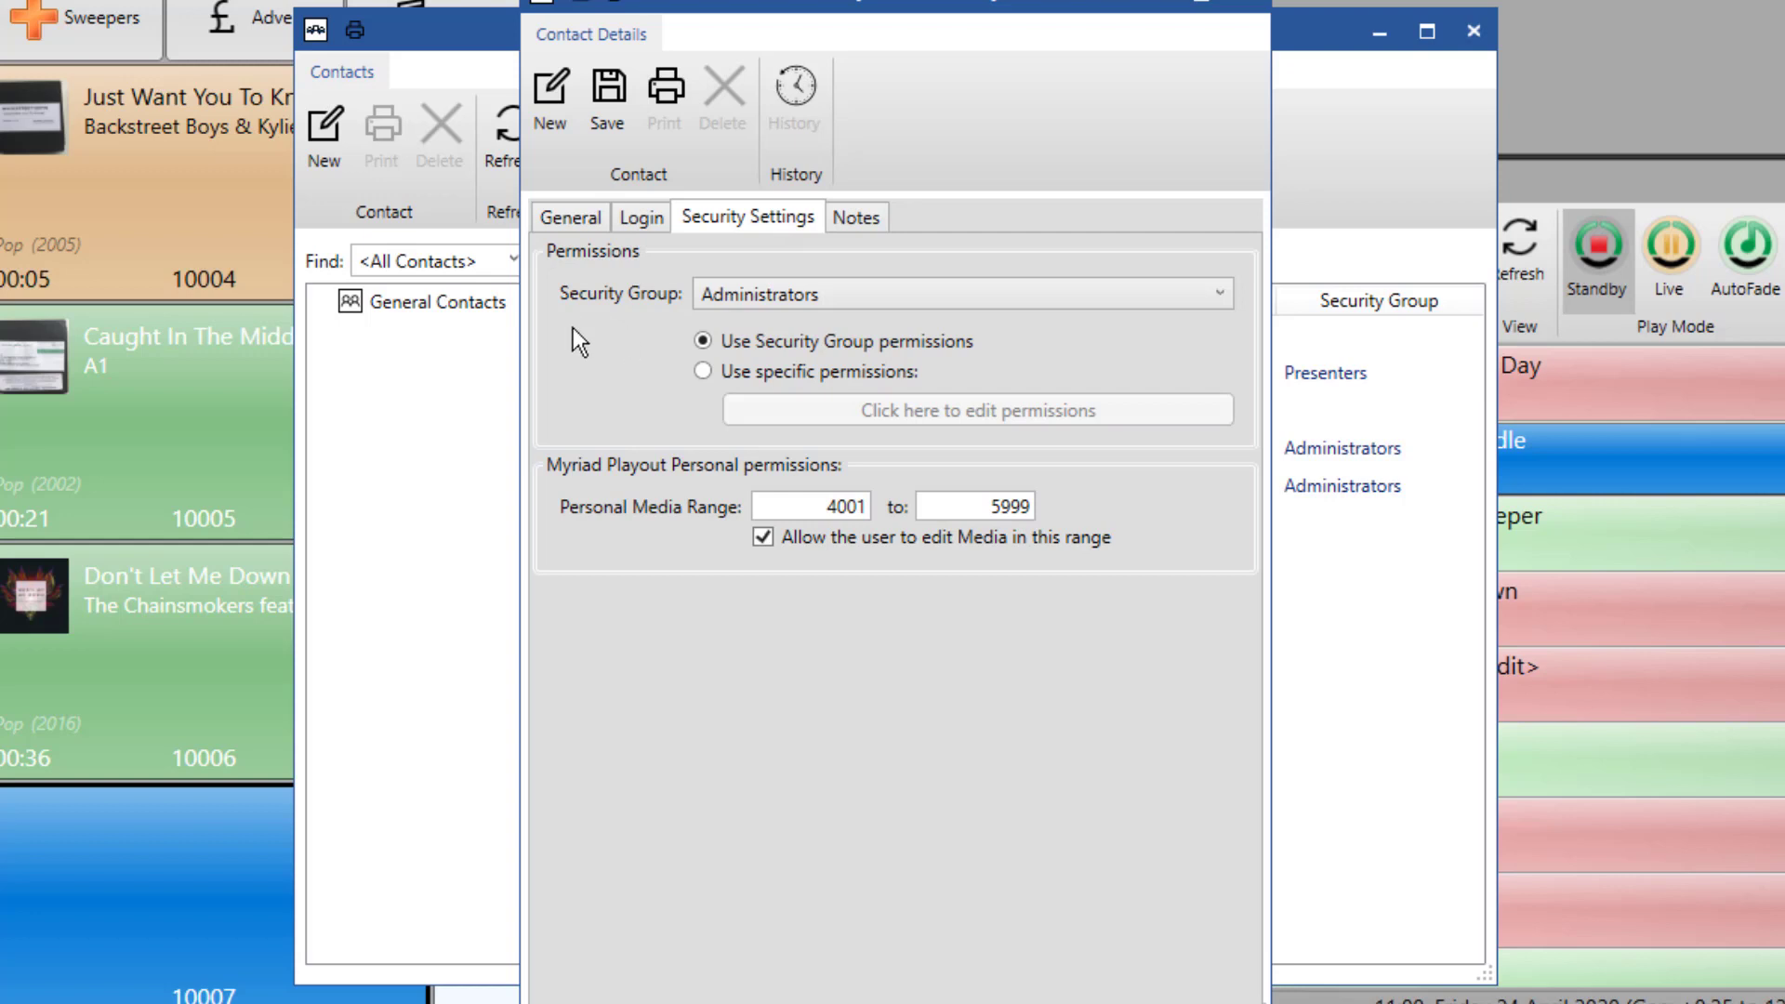
{"action": "left_click", "coordinate": [1139, 290]}
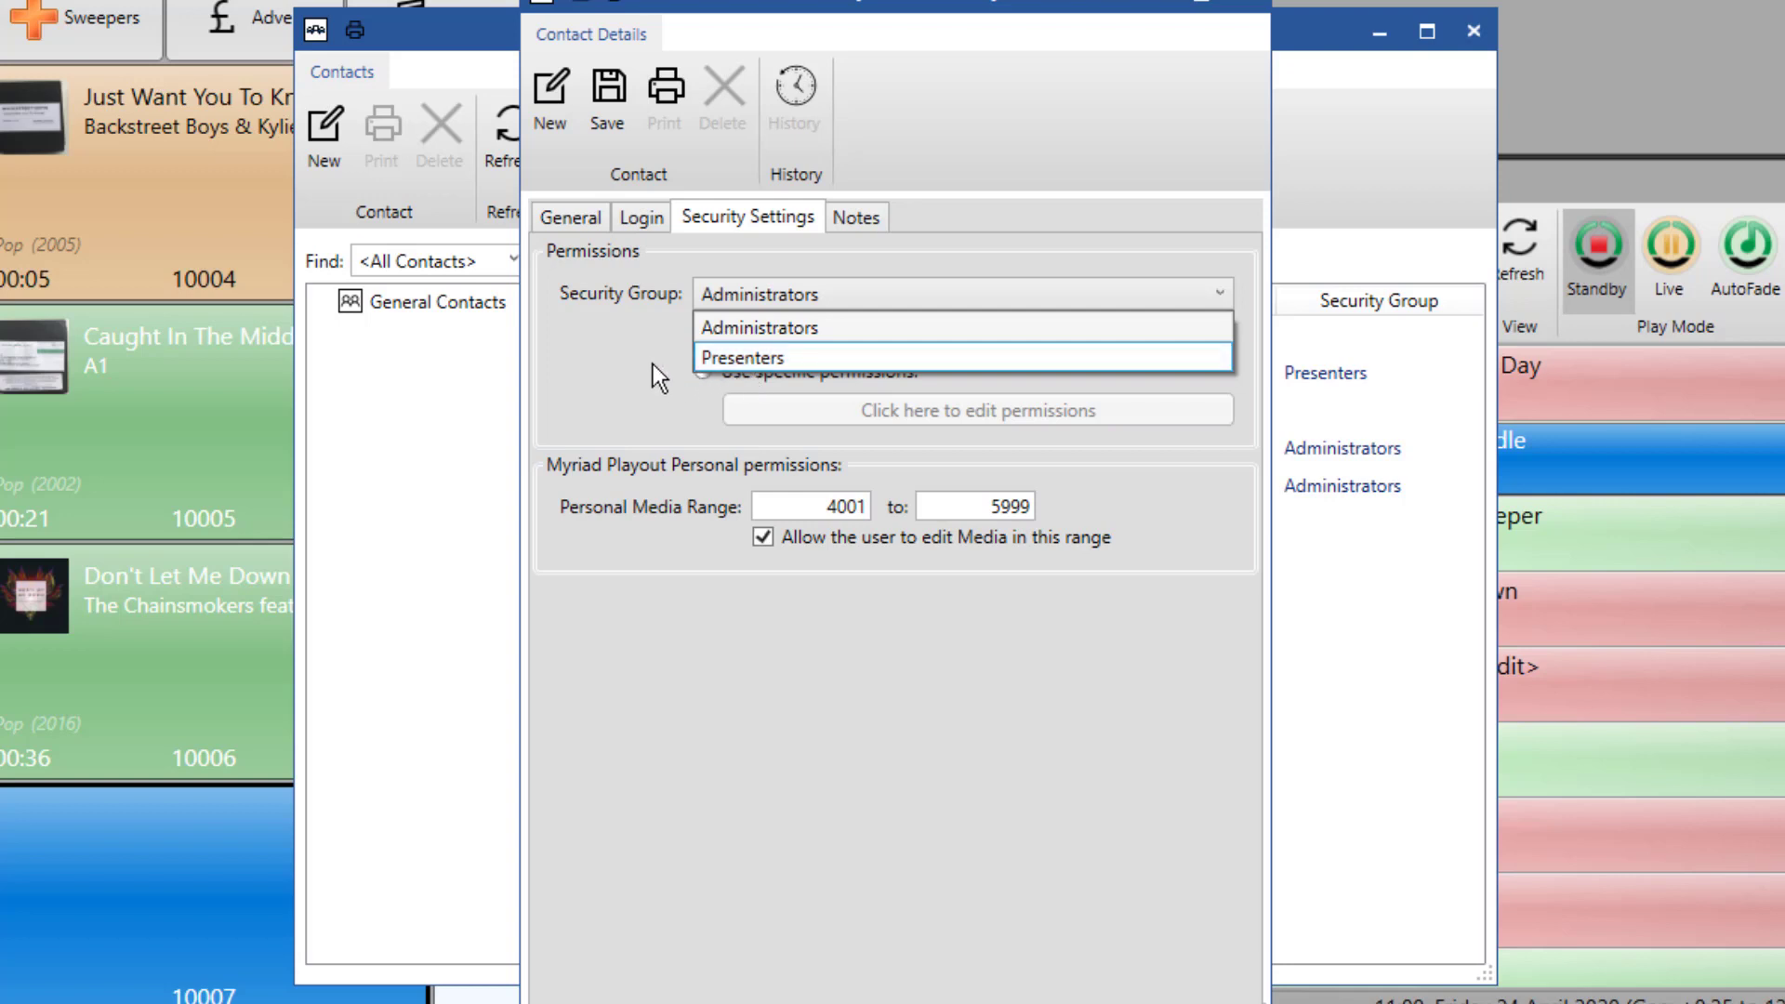
{"action": "left_click", "coordinate": [845, 358]}
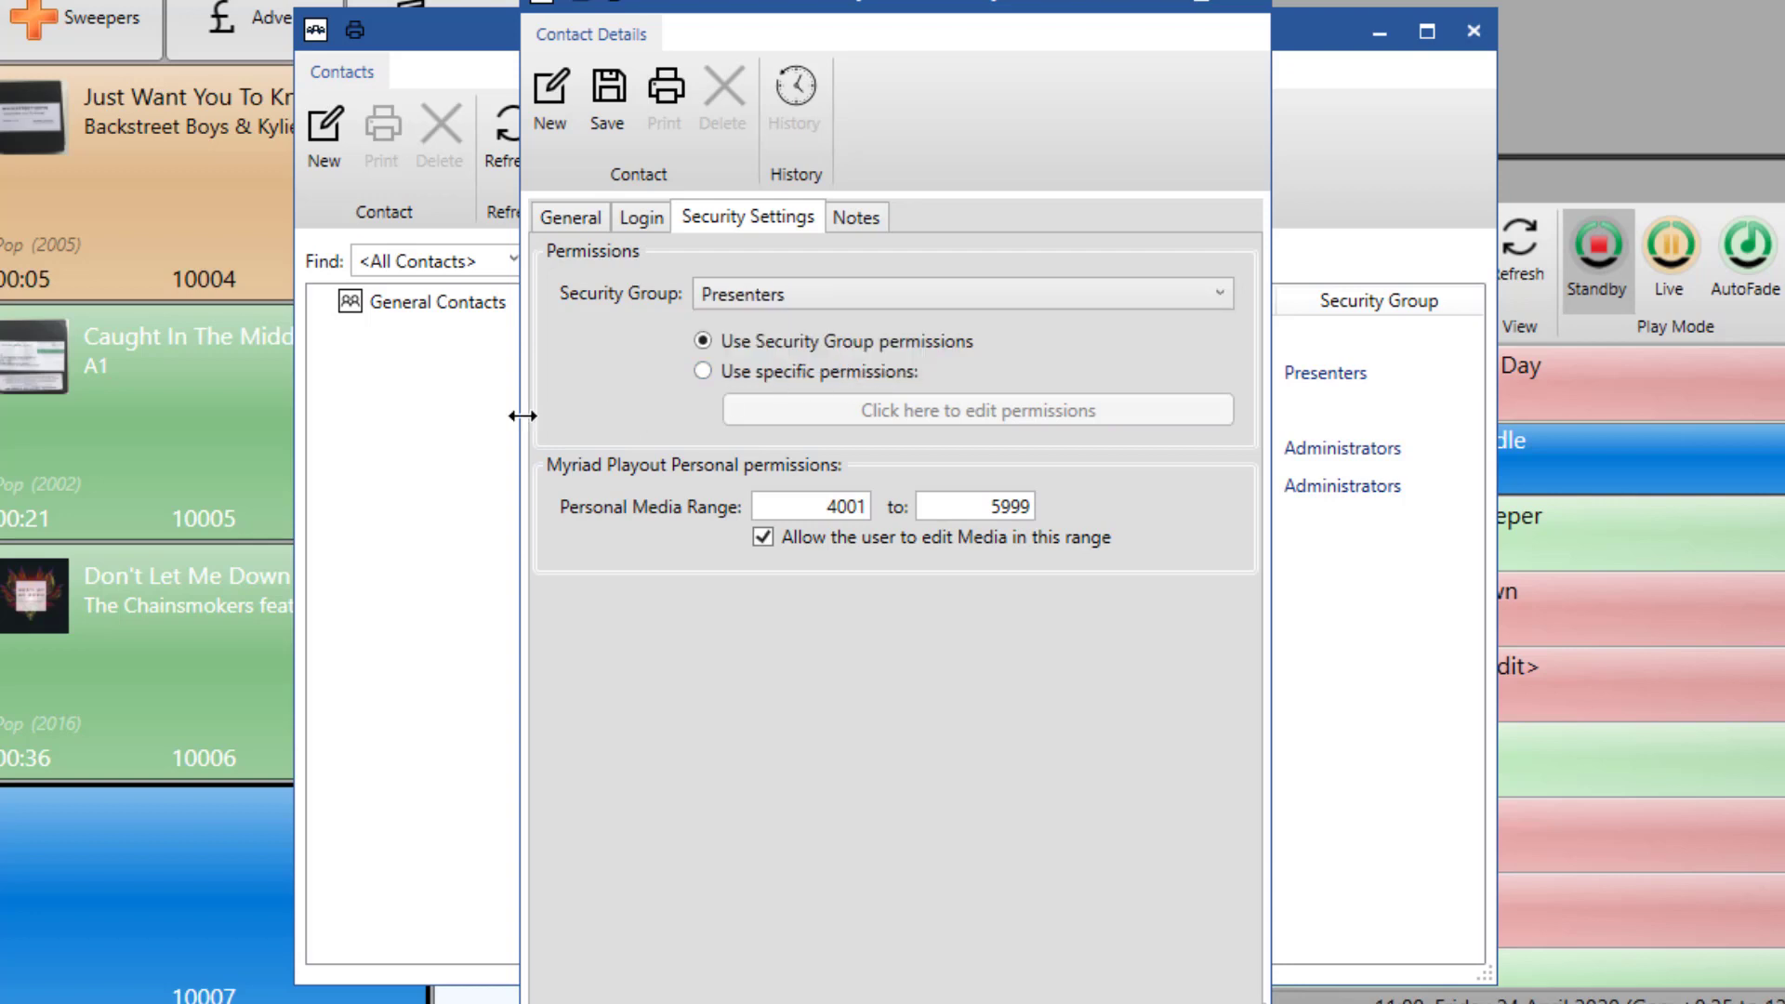
{"action": "left_click", "coordinate": [699, 371]}
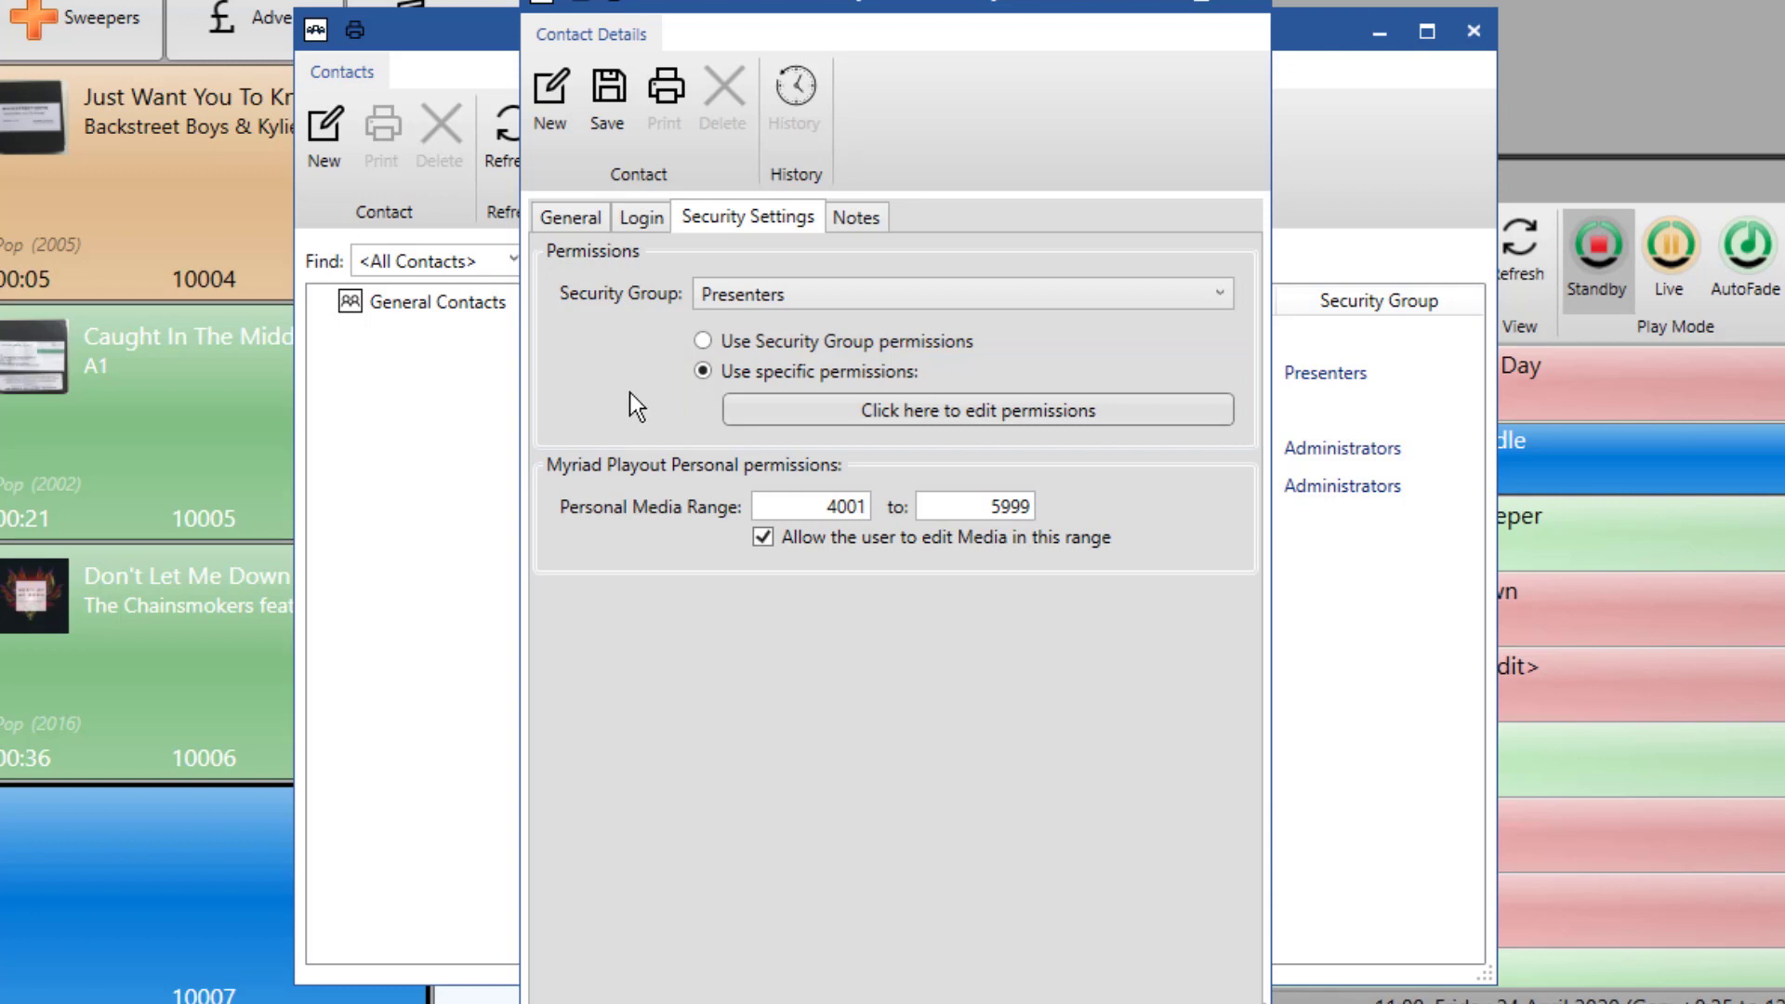
{"action": "left_click", "coordinate": [704, 342]}
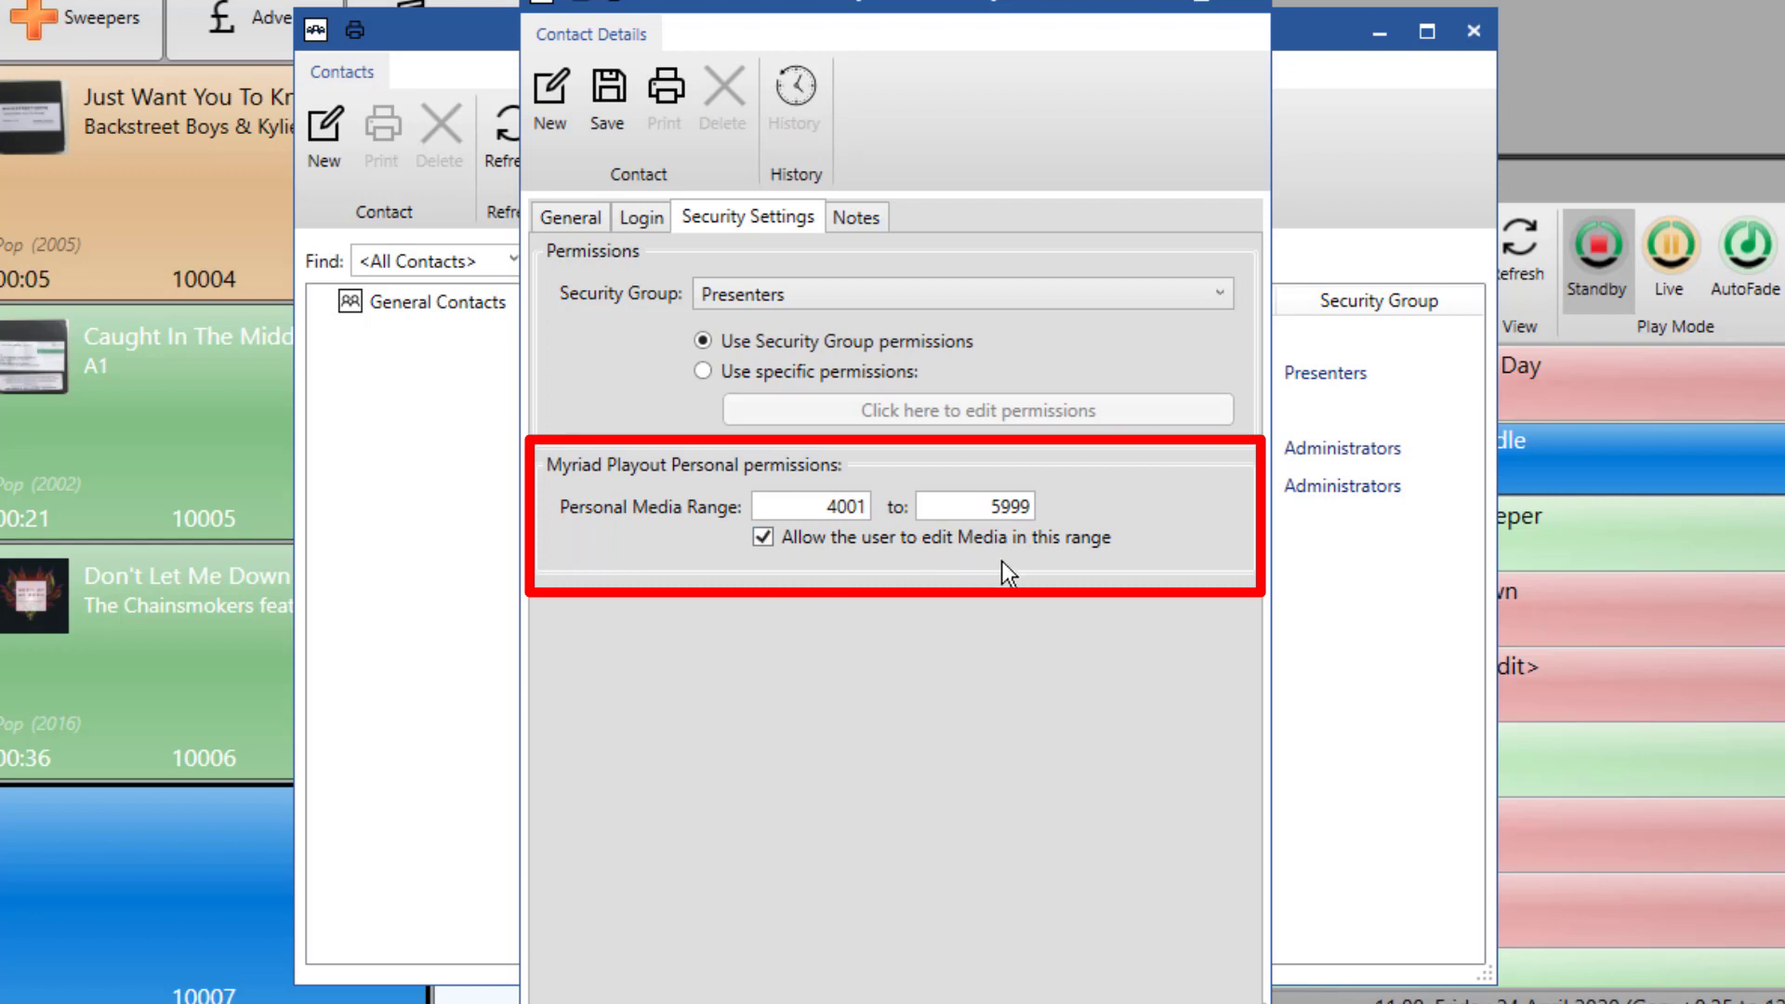
- Set the contact's Personal Media Range to 4200 to 4300
{"action": "double_click", "coordinate": [808, 507]}
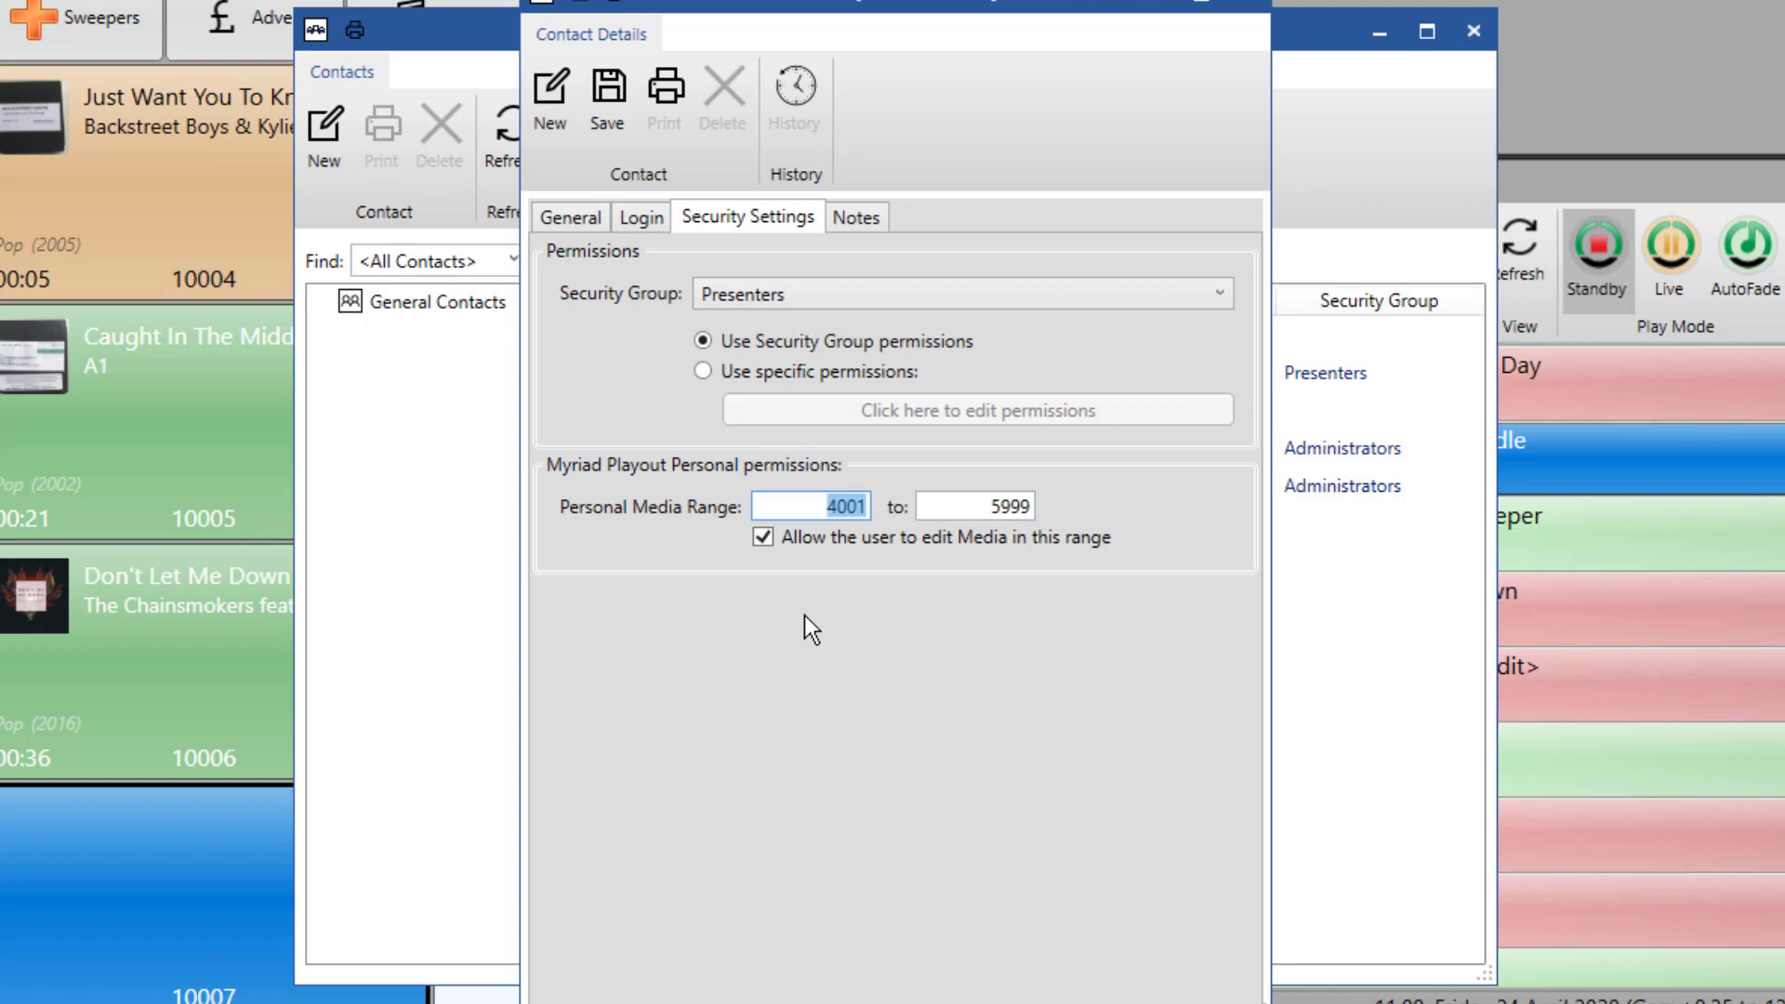
{"action": "type", "text": "422"}
{"action": "key", "text": "BackSpace"}
{"action": "type", "text": "00"}
{"action": "key", "text": "Tab"}
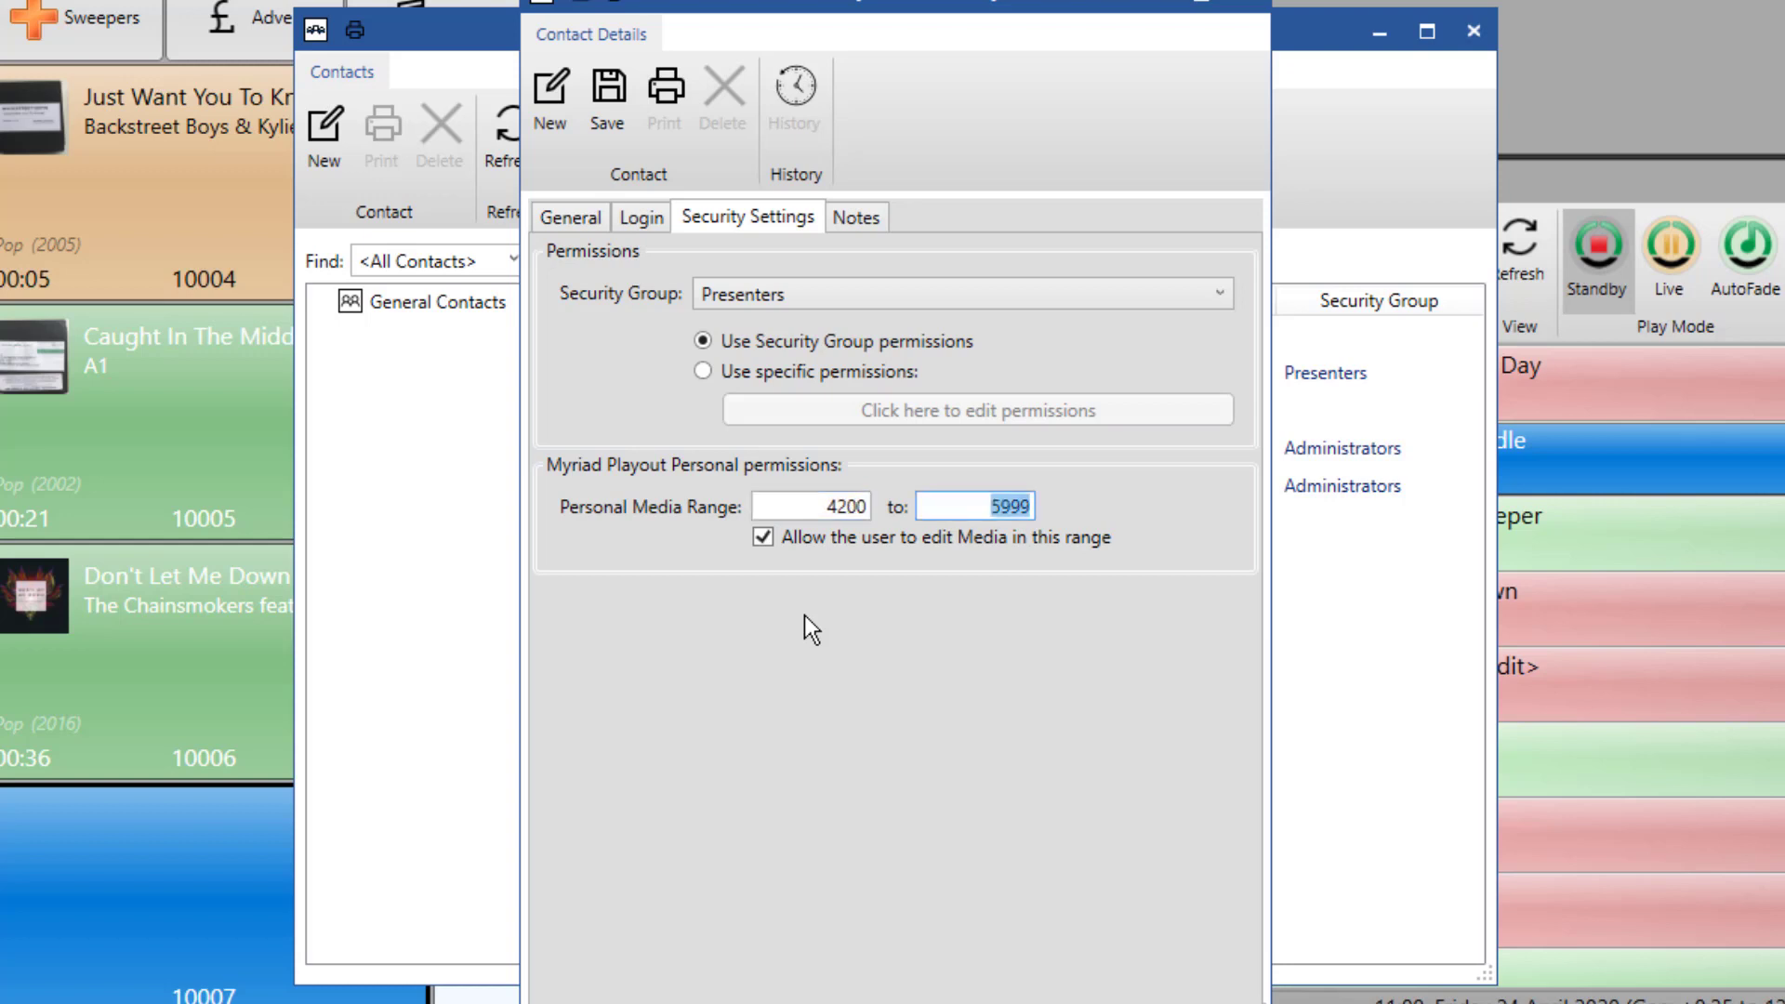
{"action": "type", "text": "4300"}
- Check the contact's notes, then save the new contact and close its details
{"action": "left_click", "coordinate": [863, 223]}
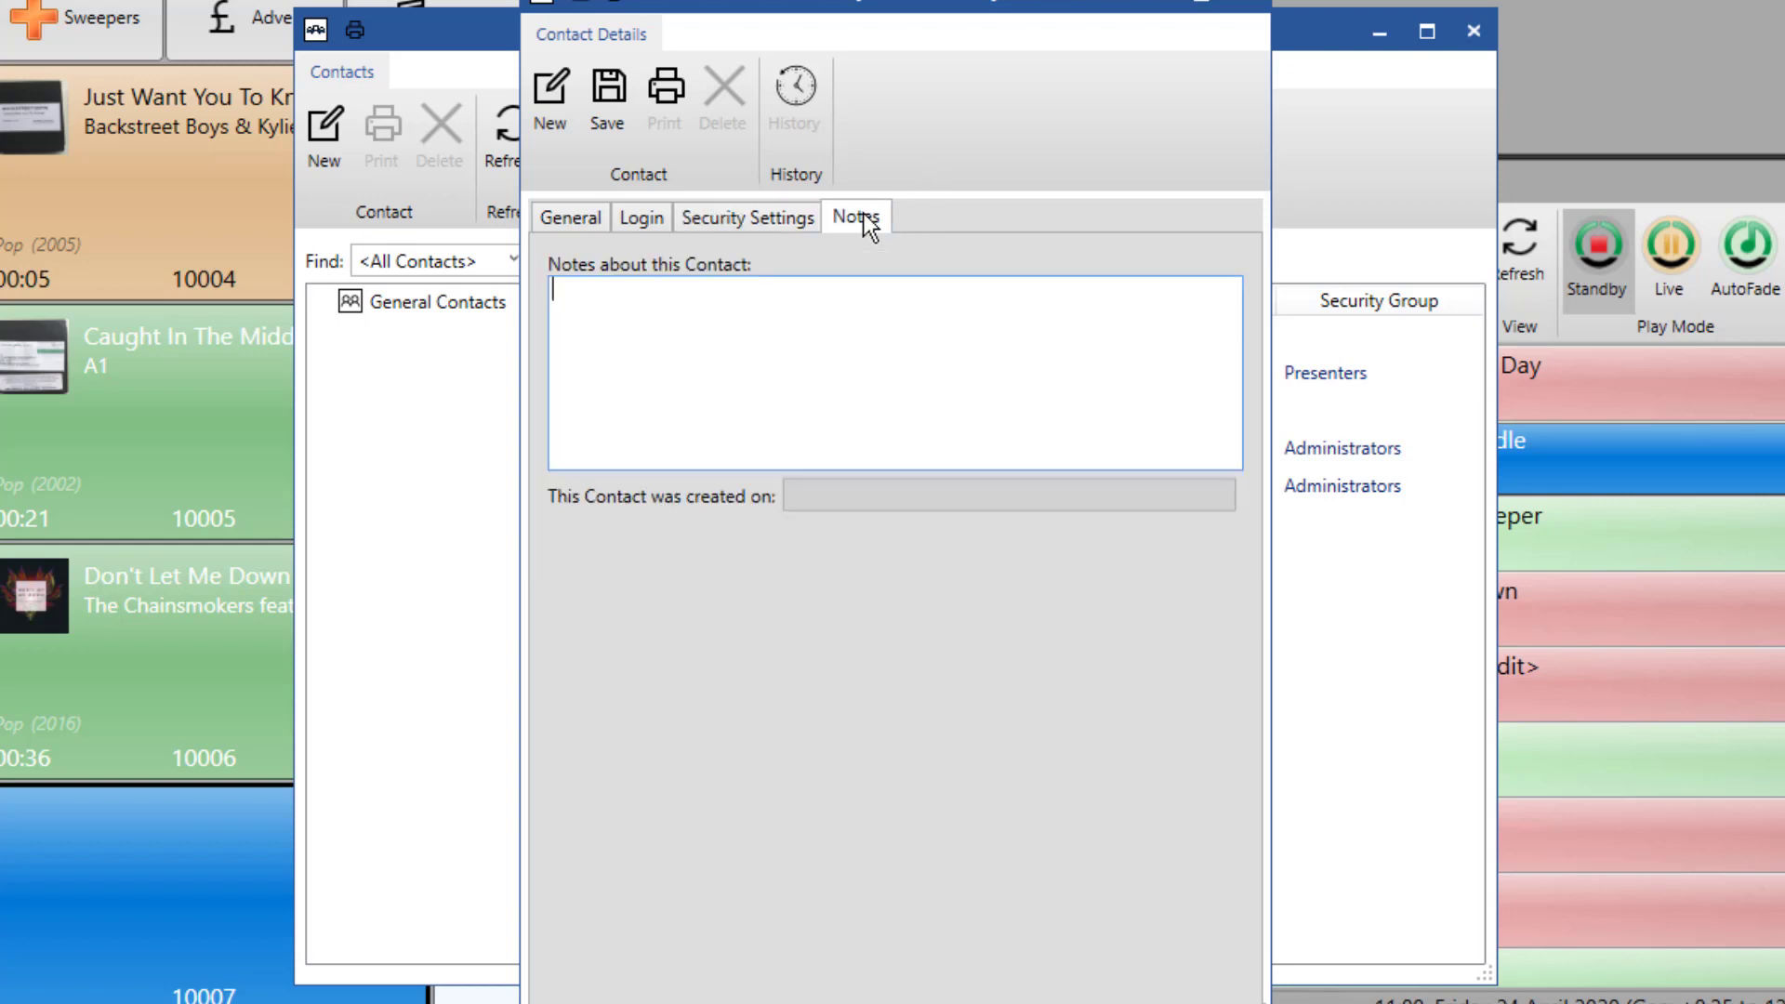
{"action": "left_click", "coordinate": [599, 86]}
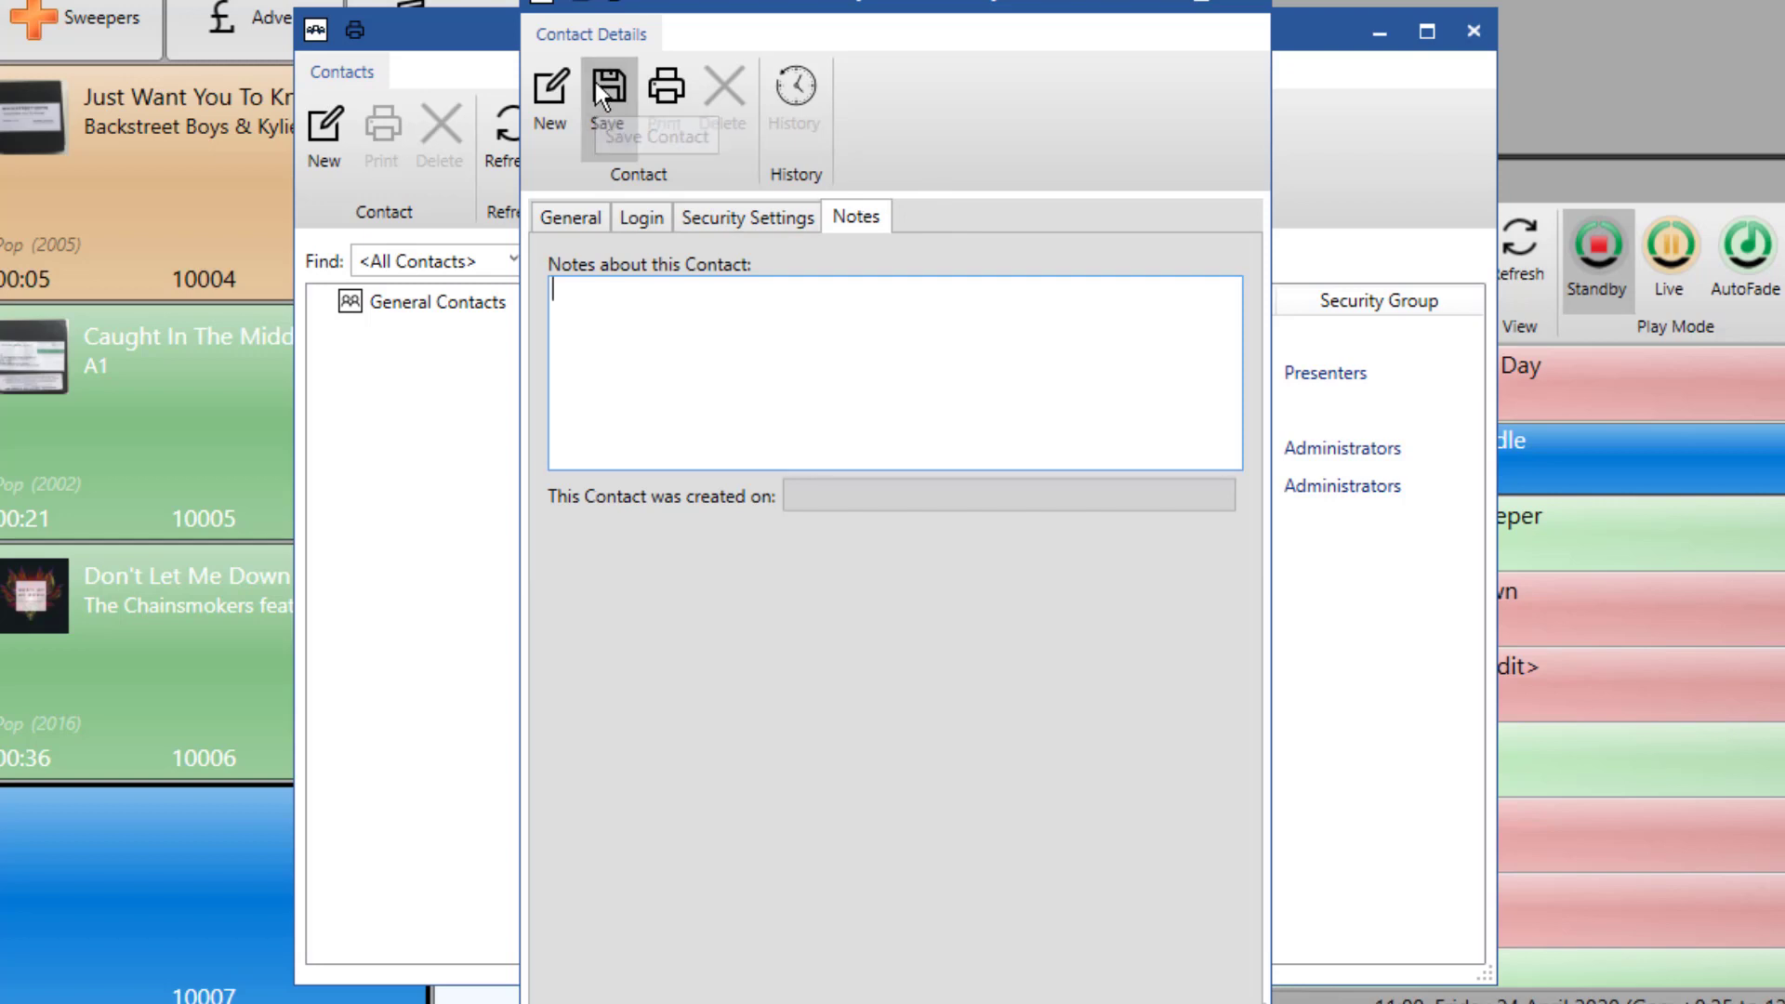
{"action": "left_click", "coordinate": [1257, 5]}
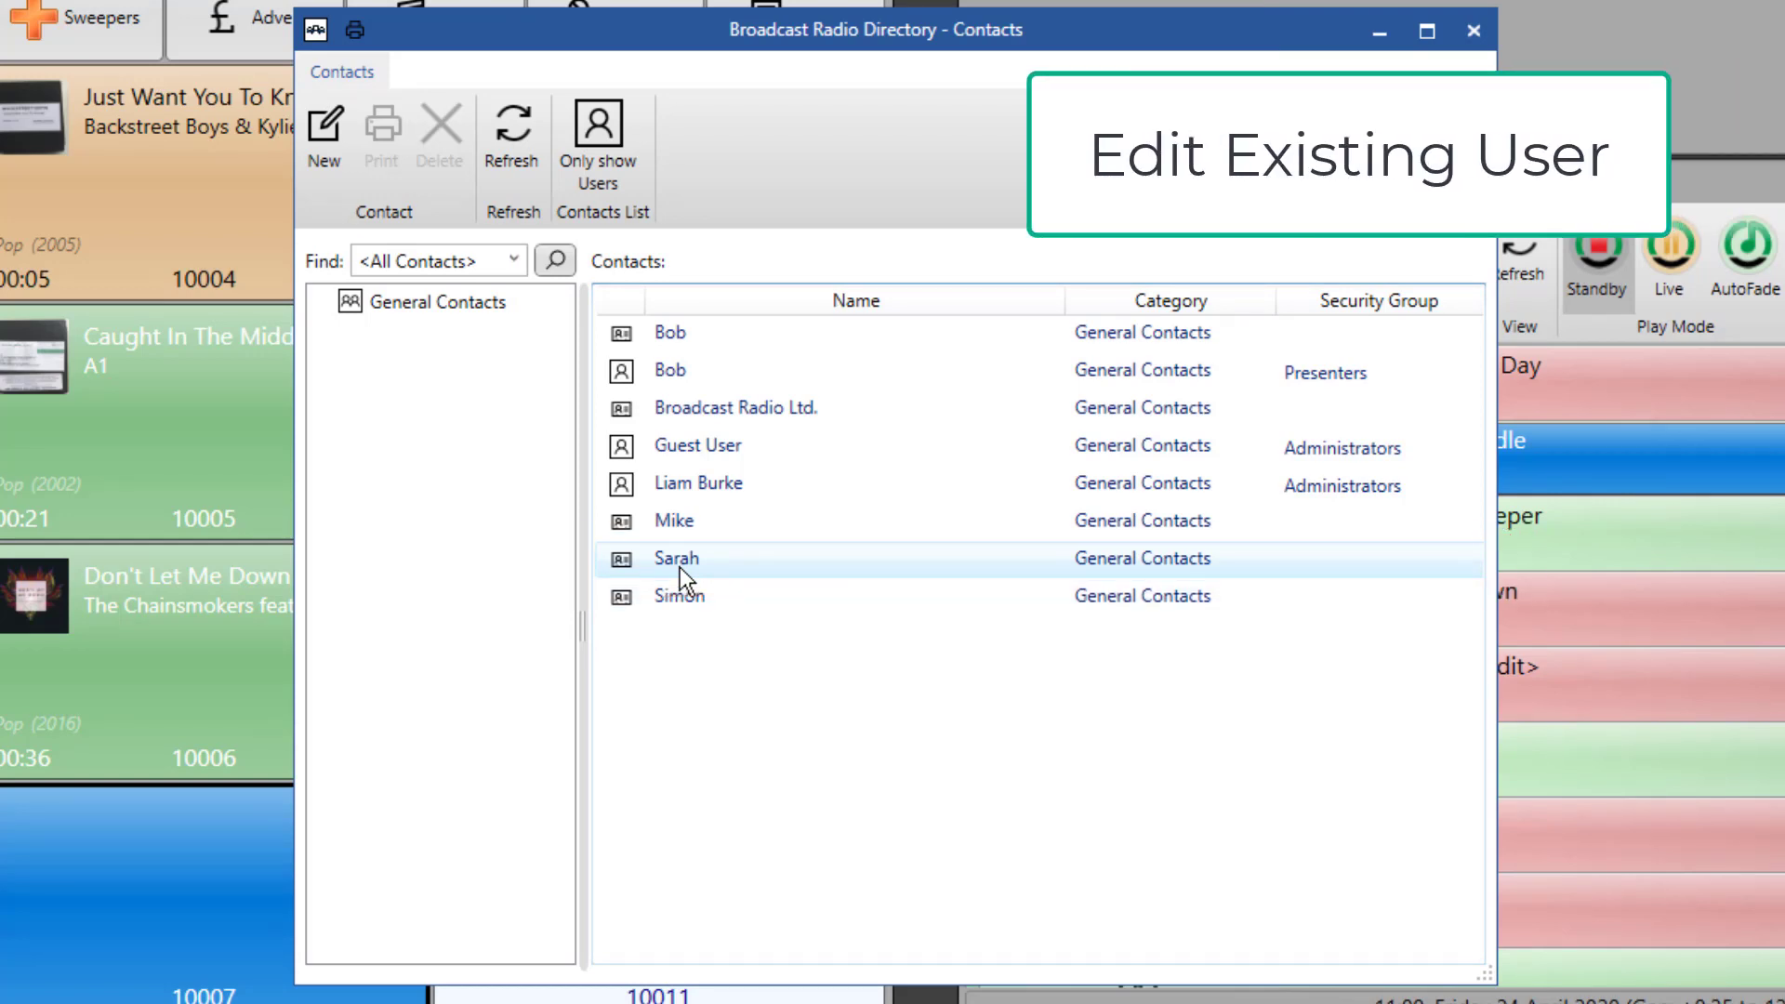
- Open the administrator contact listed below Guest User, view its login settings and examine its specific general permissions
{"action": "double_click", "coordinate": [755, 484]}
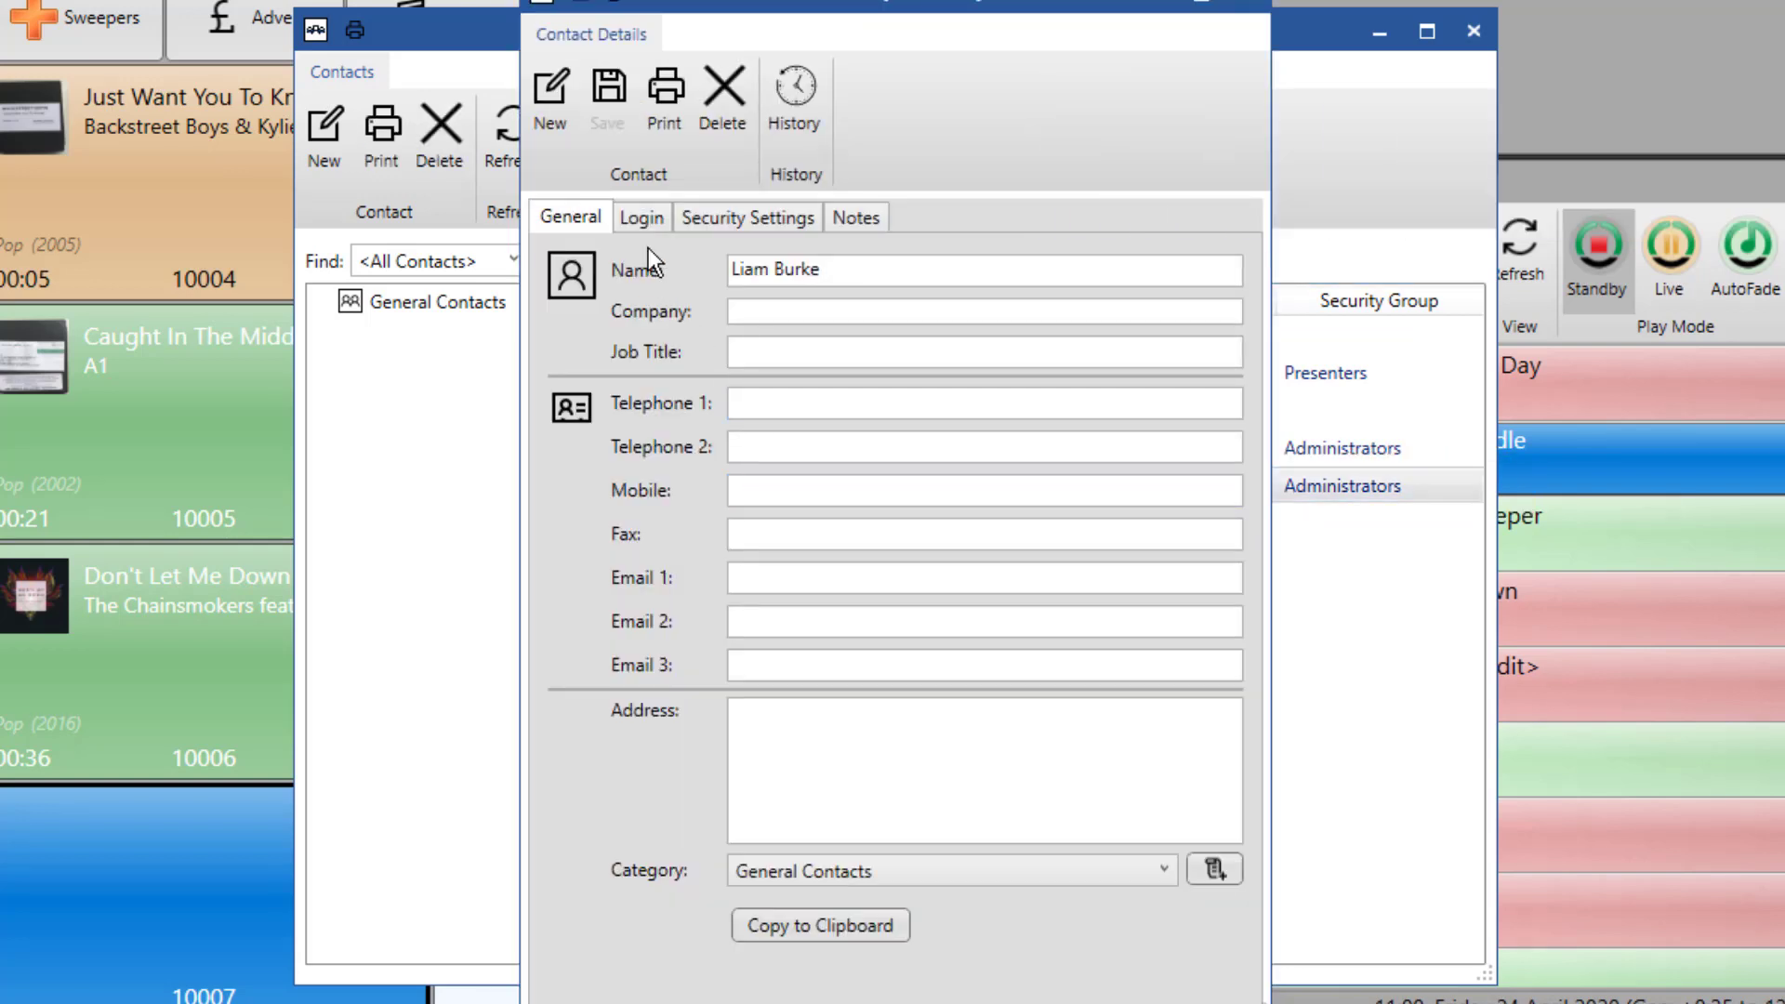
{"action": "left_click", "coordinate": [649, 221]}
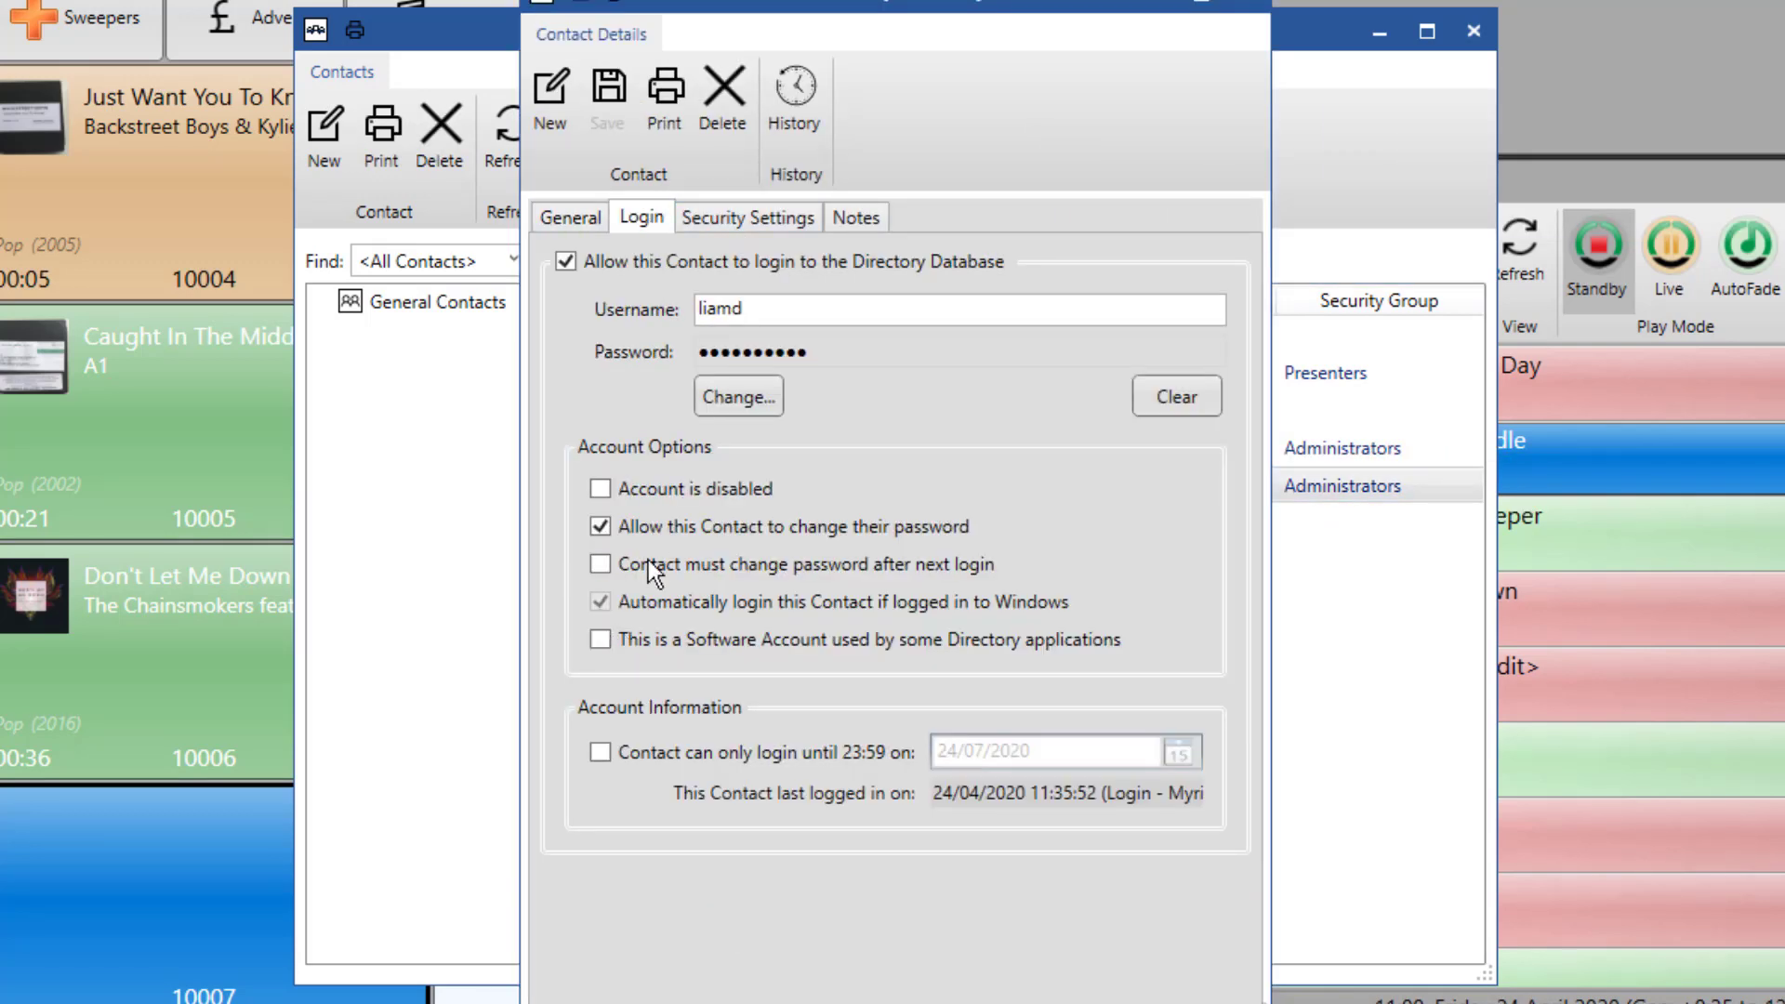
{"action": "left_click", "coordinate": [748, 218]}
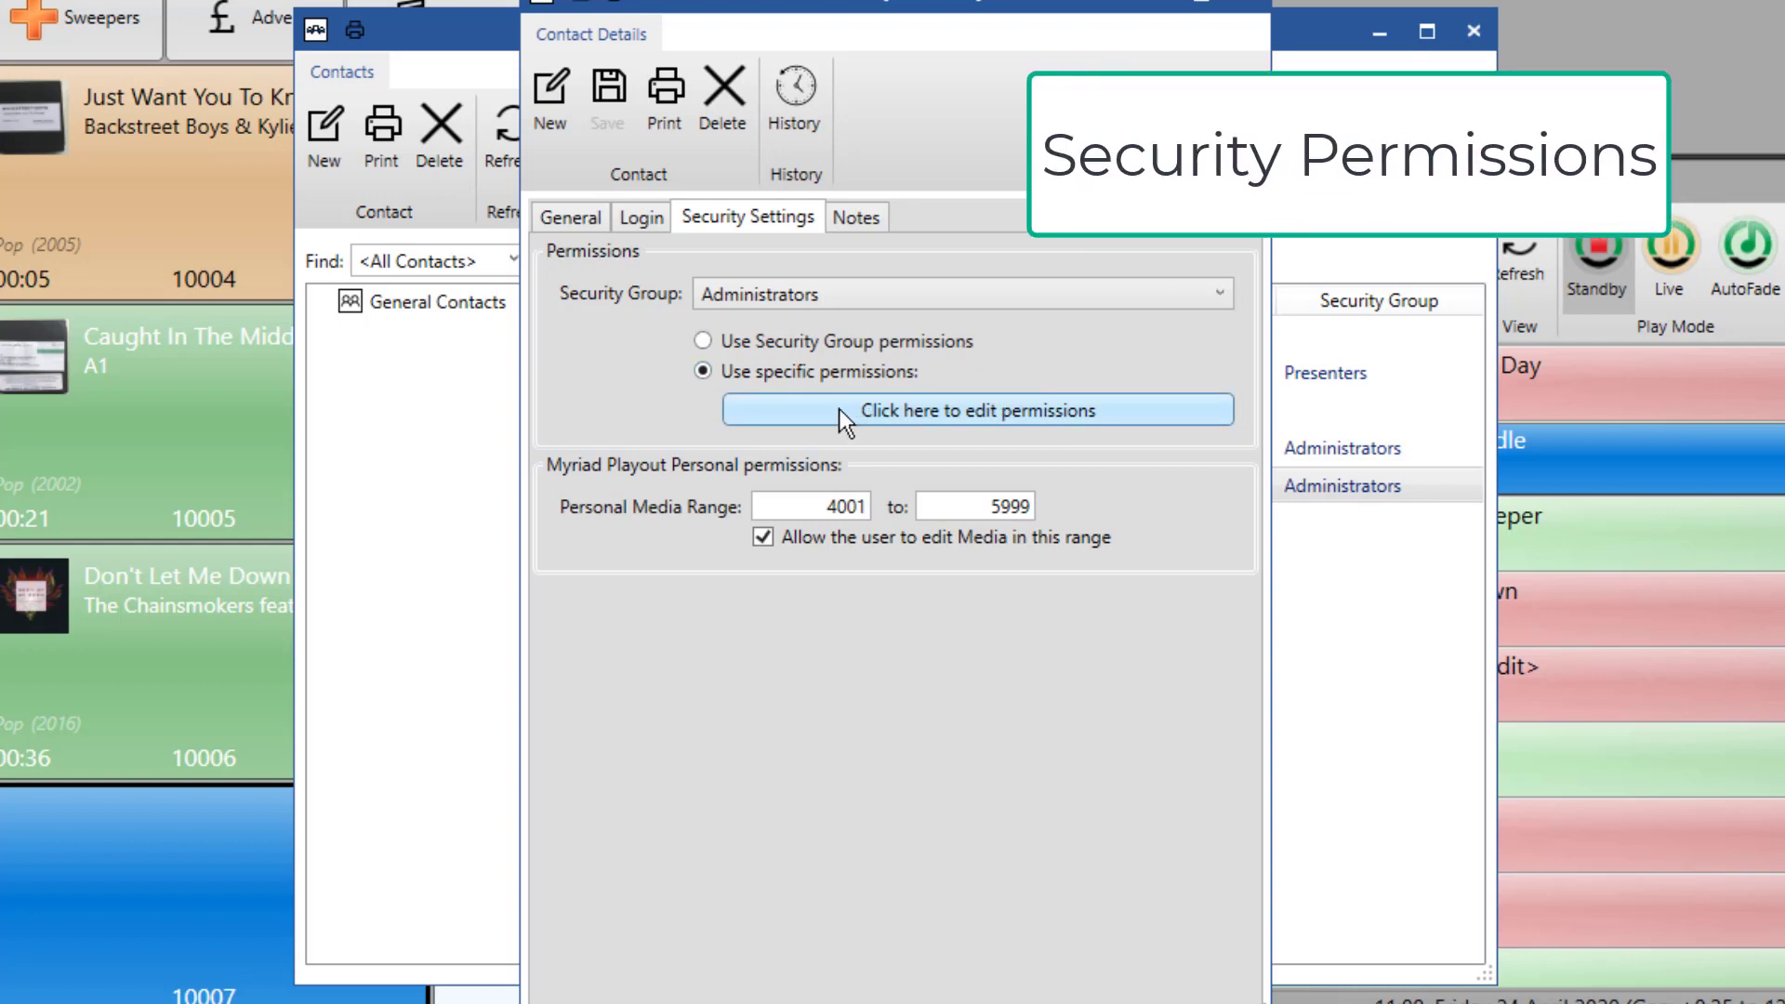
{"action": "left_click", "coordinate": [814, 415]}
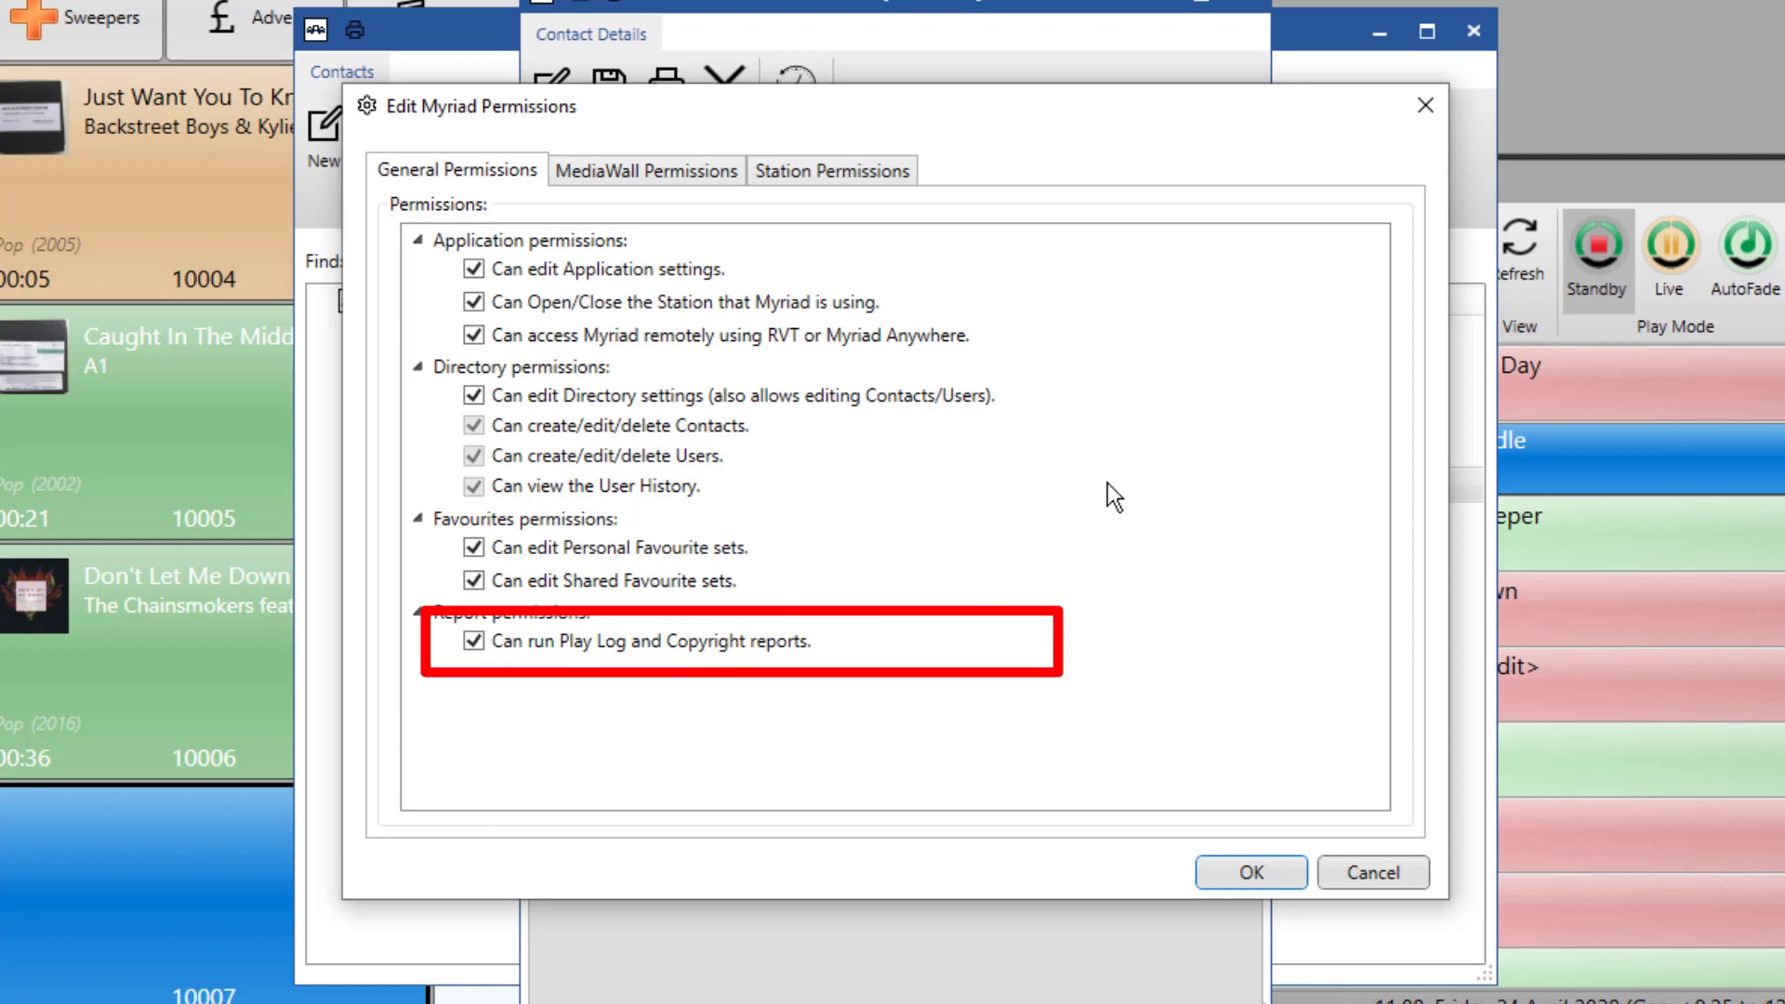
- Replace the user's editable media item range in the MediaWall permissions with a range from 1 to 1000
{"action": "left_click", "coordinate": [666, 171]}
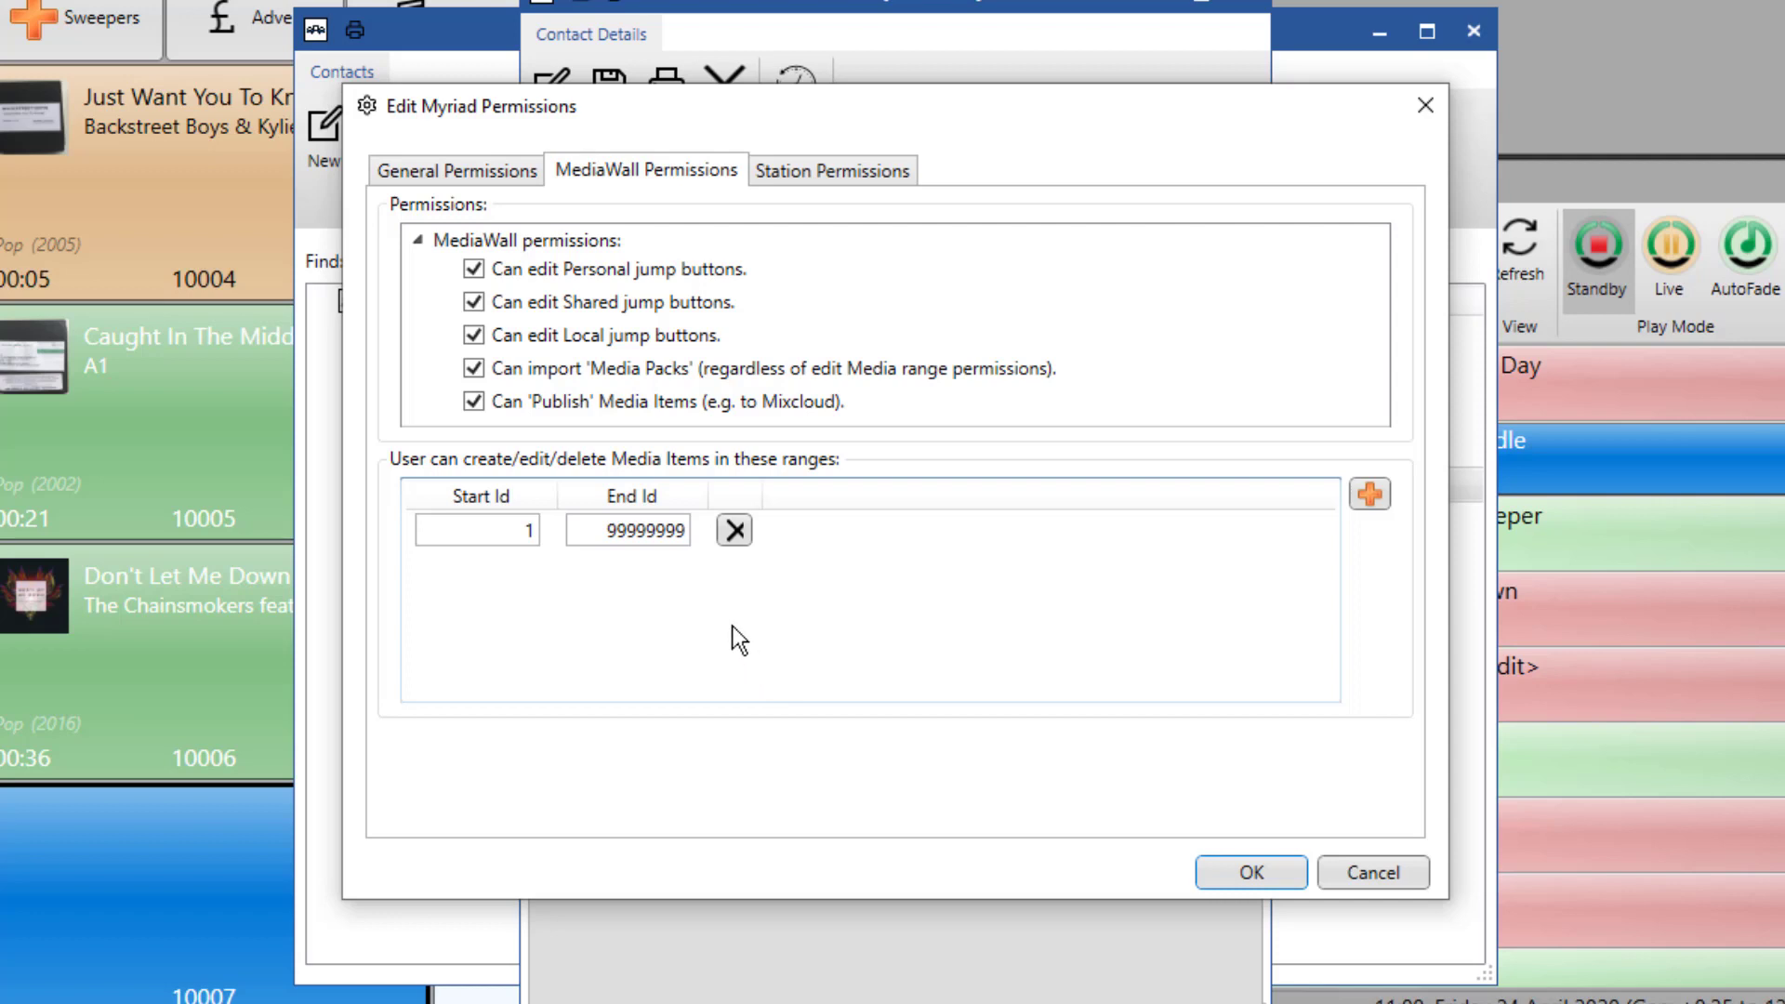
{"action": "left_click", "coordinate": [735, 532]}
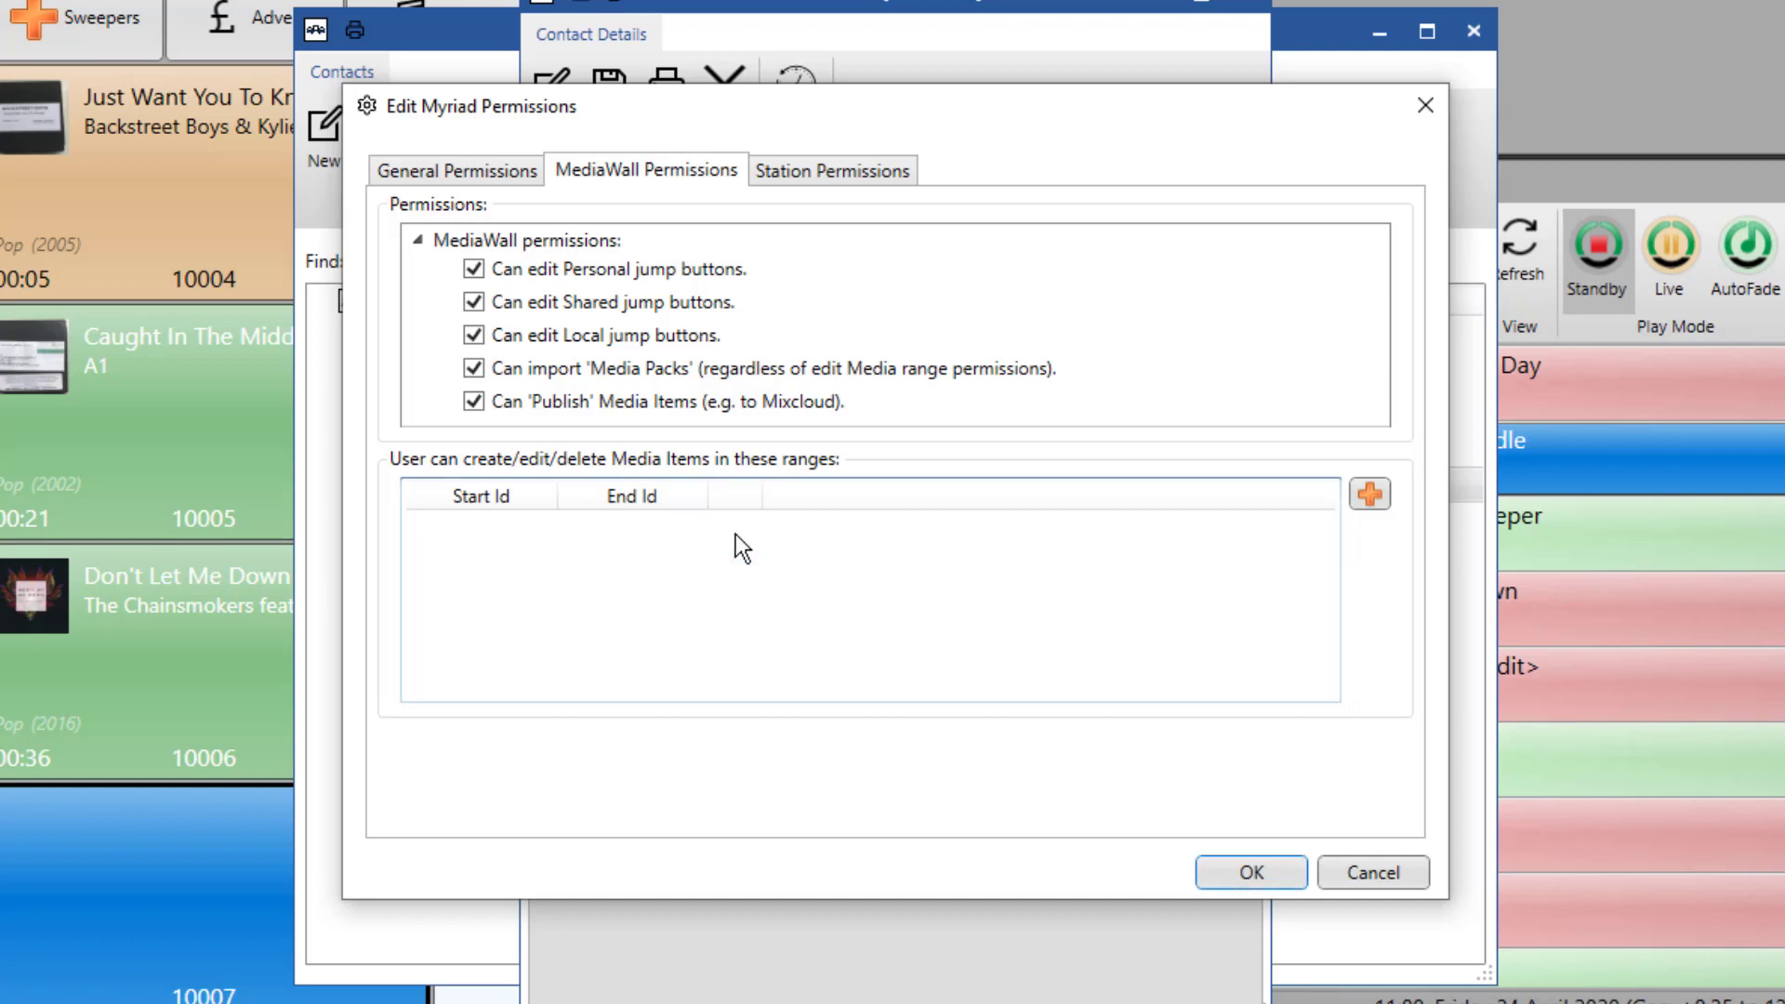
{"action": "left_click", "coordinate": [1363, 499]}
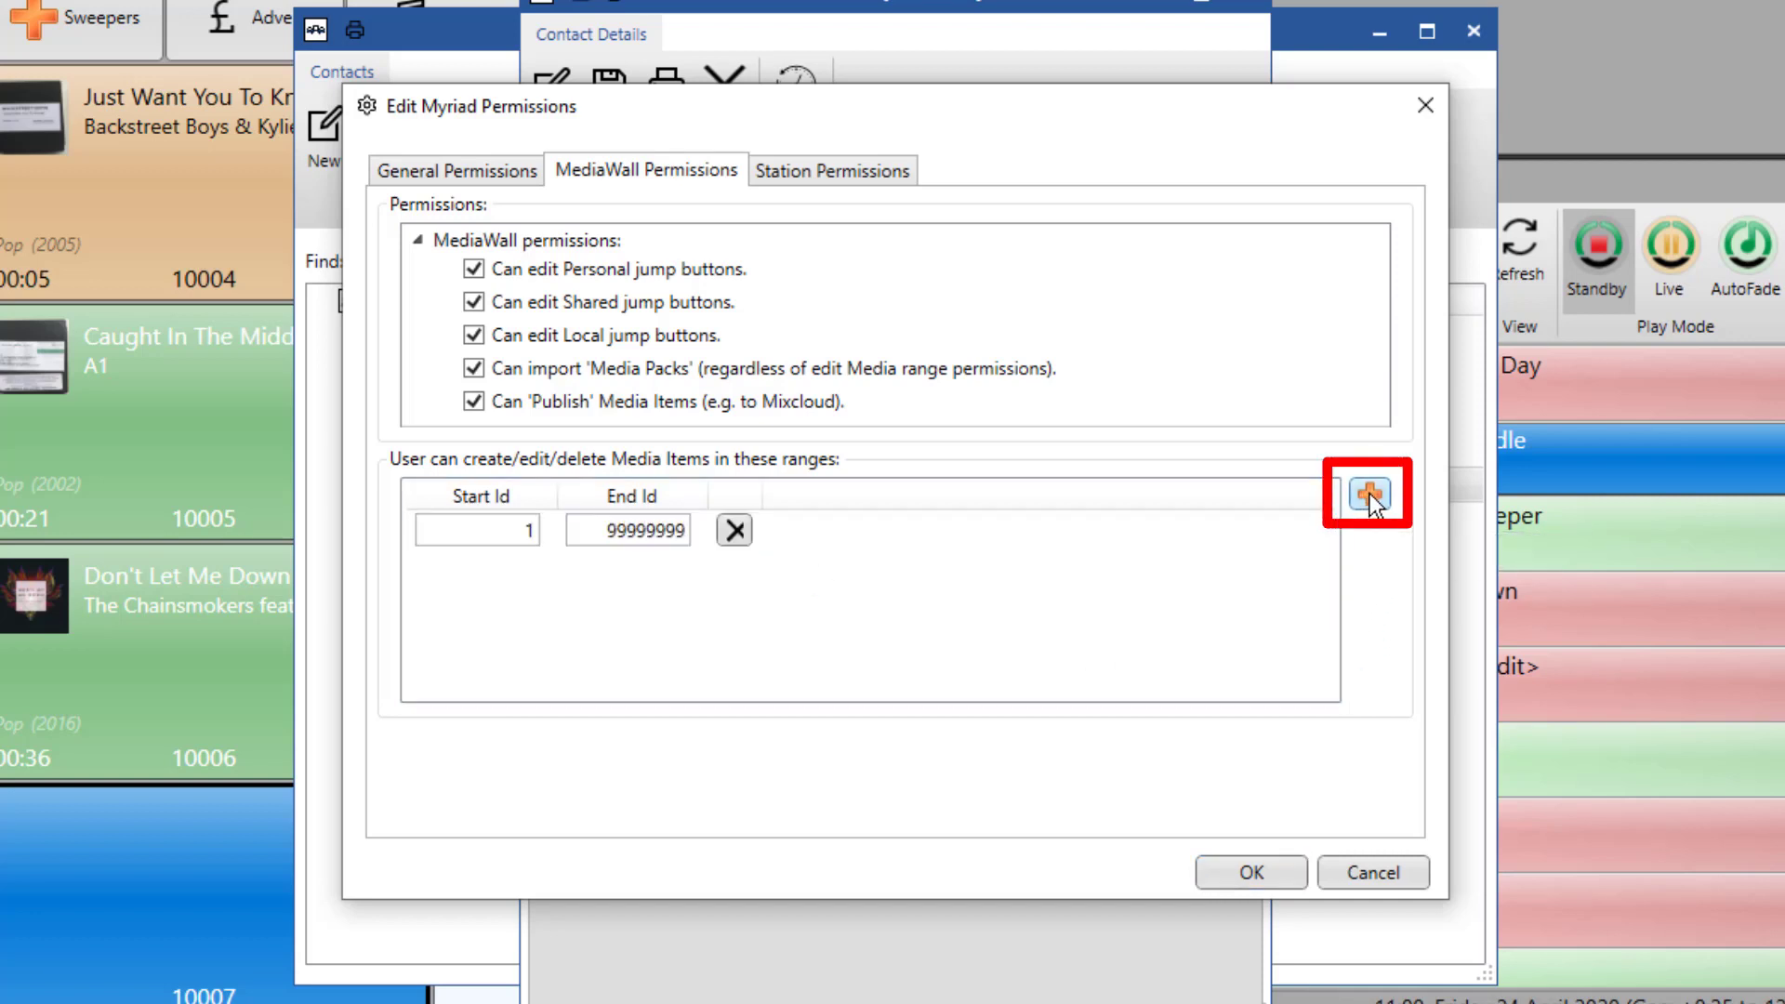
{"action": "double_click", "coordinate": [603, 526]}
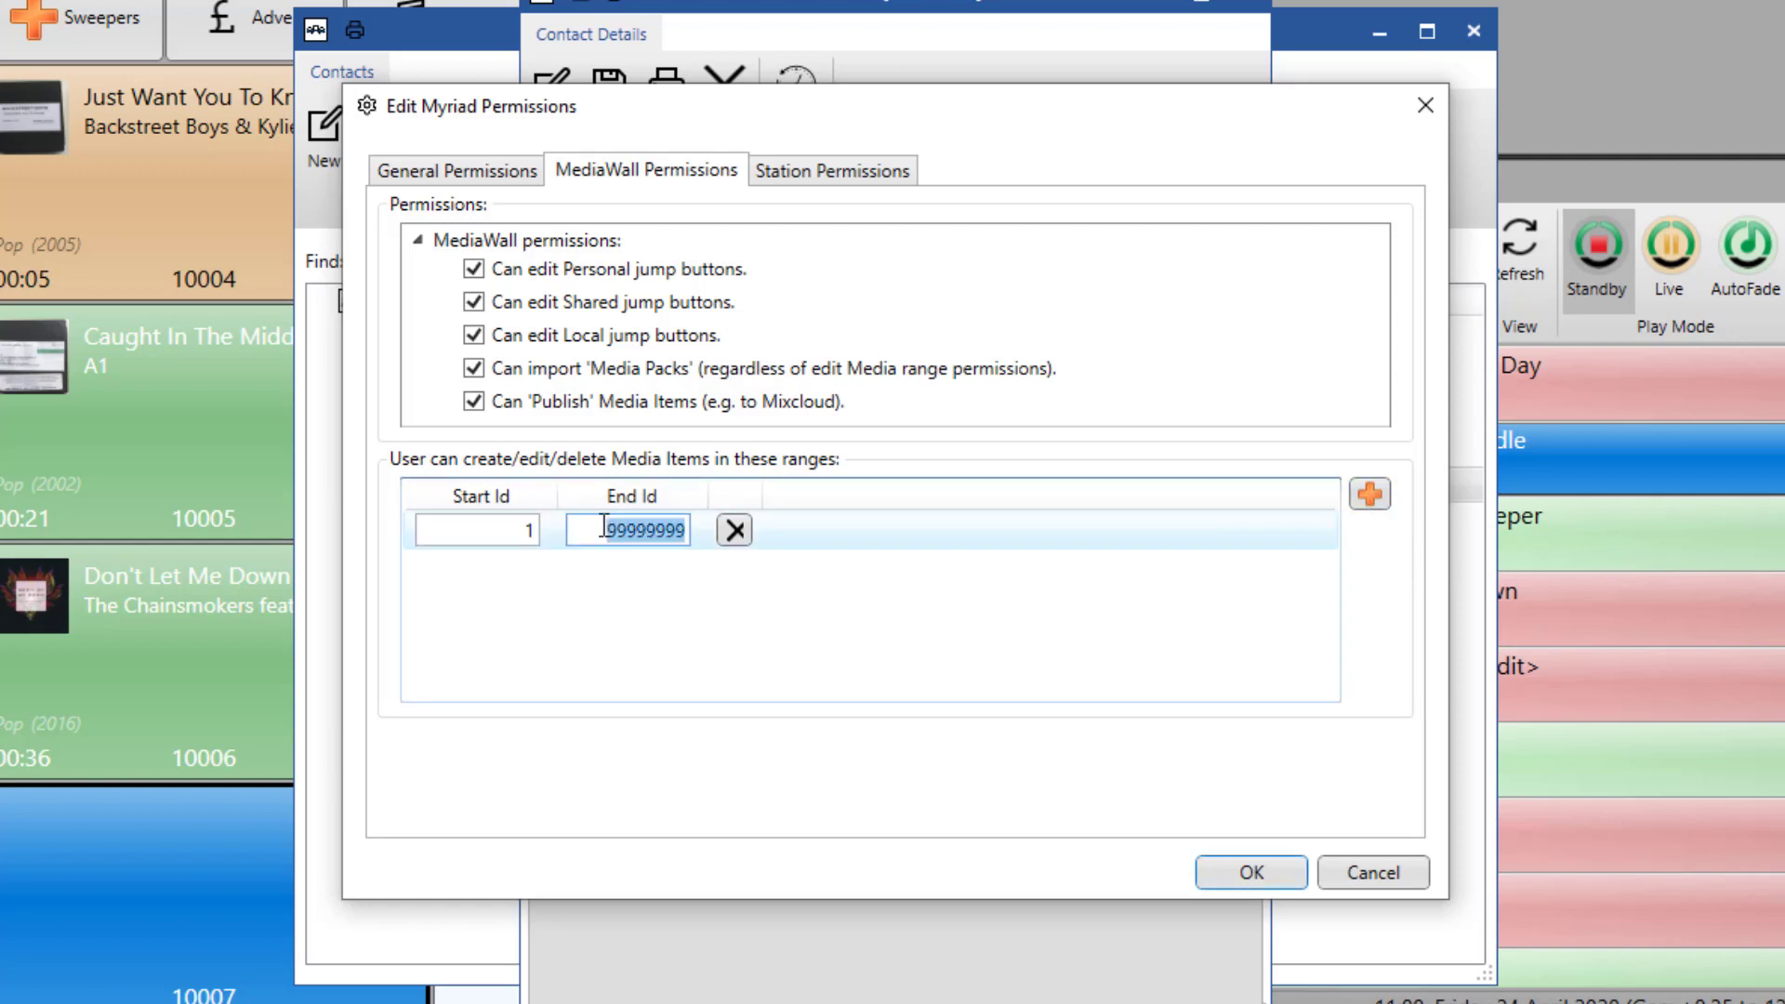
{"action": "type", "text": "1000"}
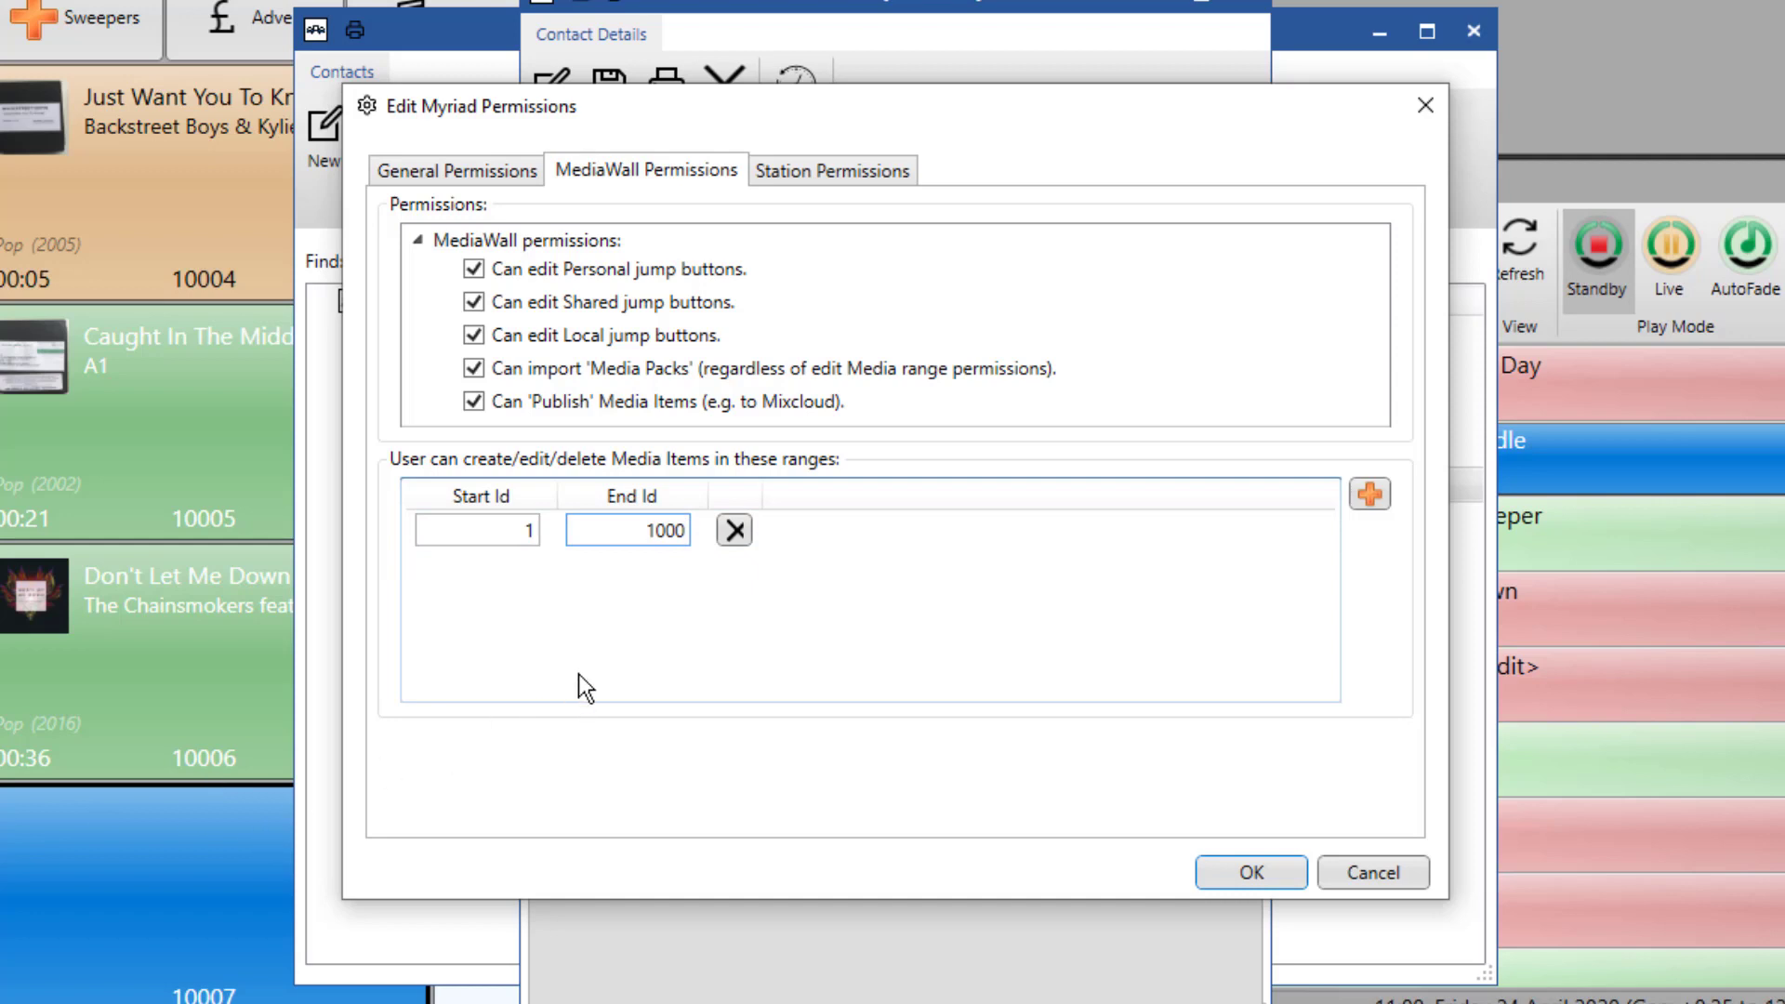
- Add a second editable media item range with start ID 3000 and end ID 5000
{"action": "left_click", "coordinate": [1366, 493]}
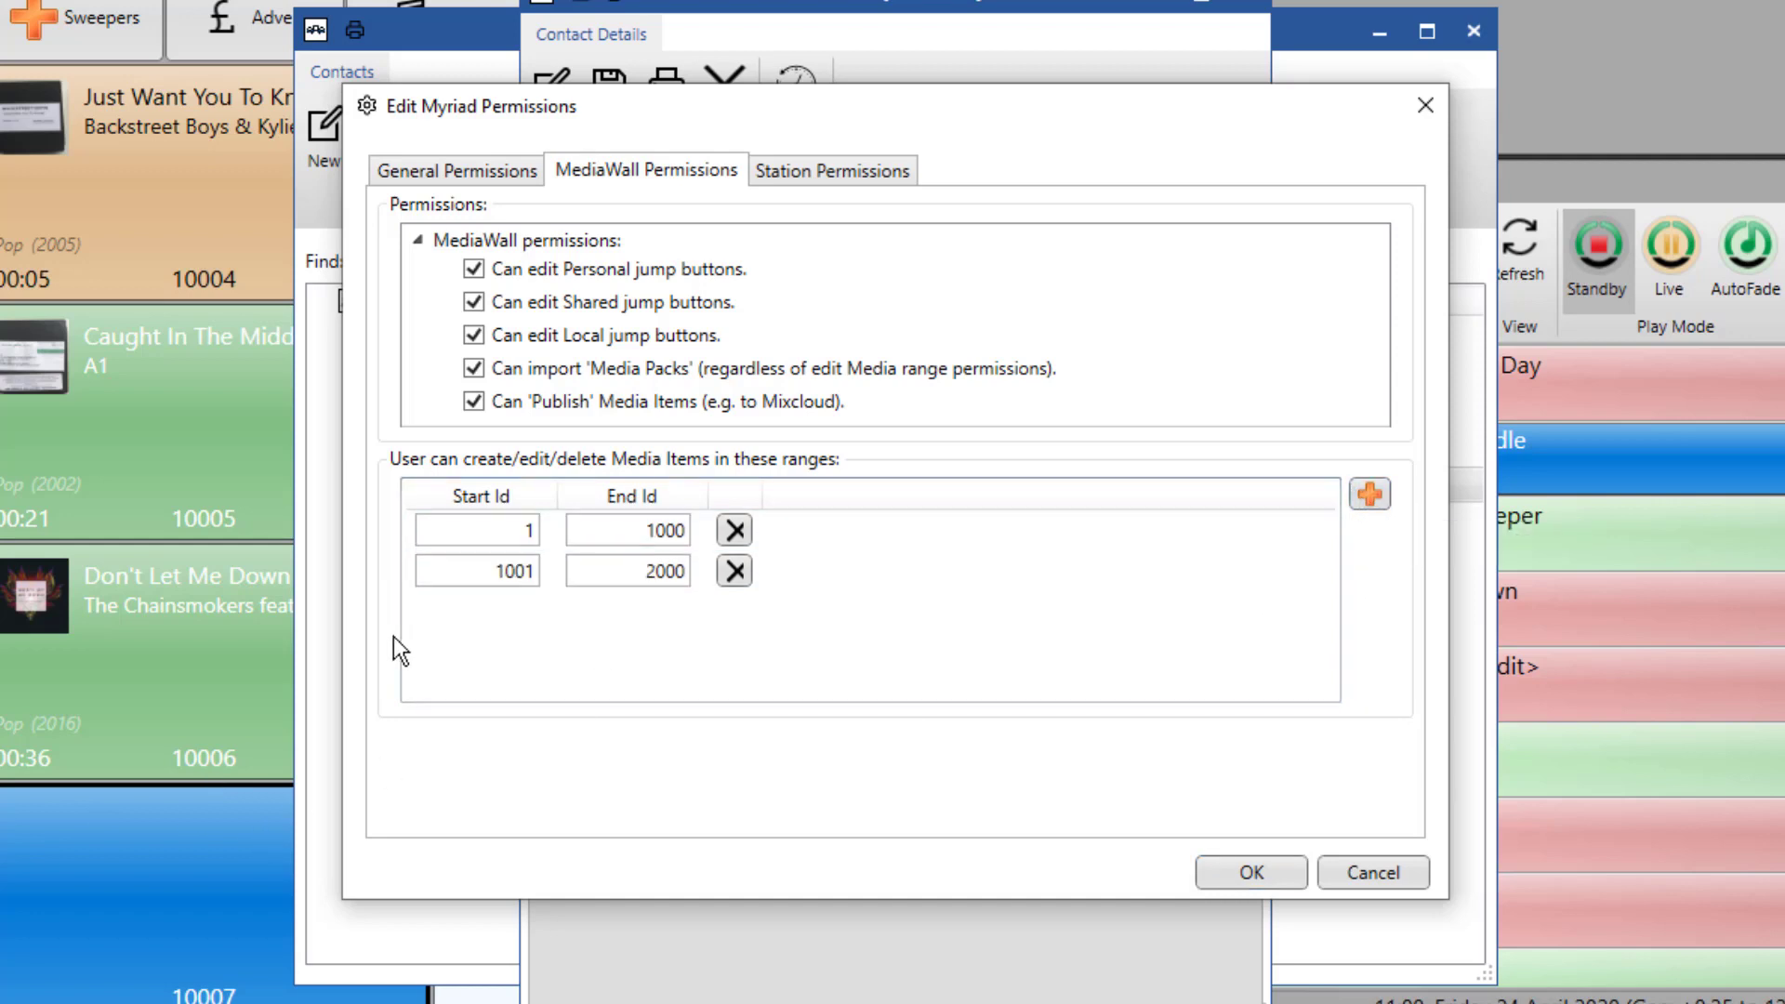
{"action": "left_click", "coordinate": [502, 573]}
{"action": "left_click", "coordinate": [506, 572]}
{"action": "type", "text": "30"}
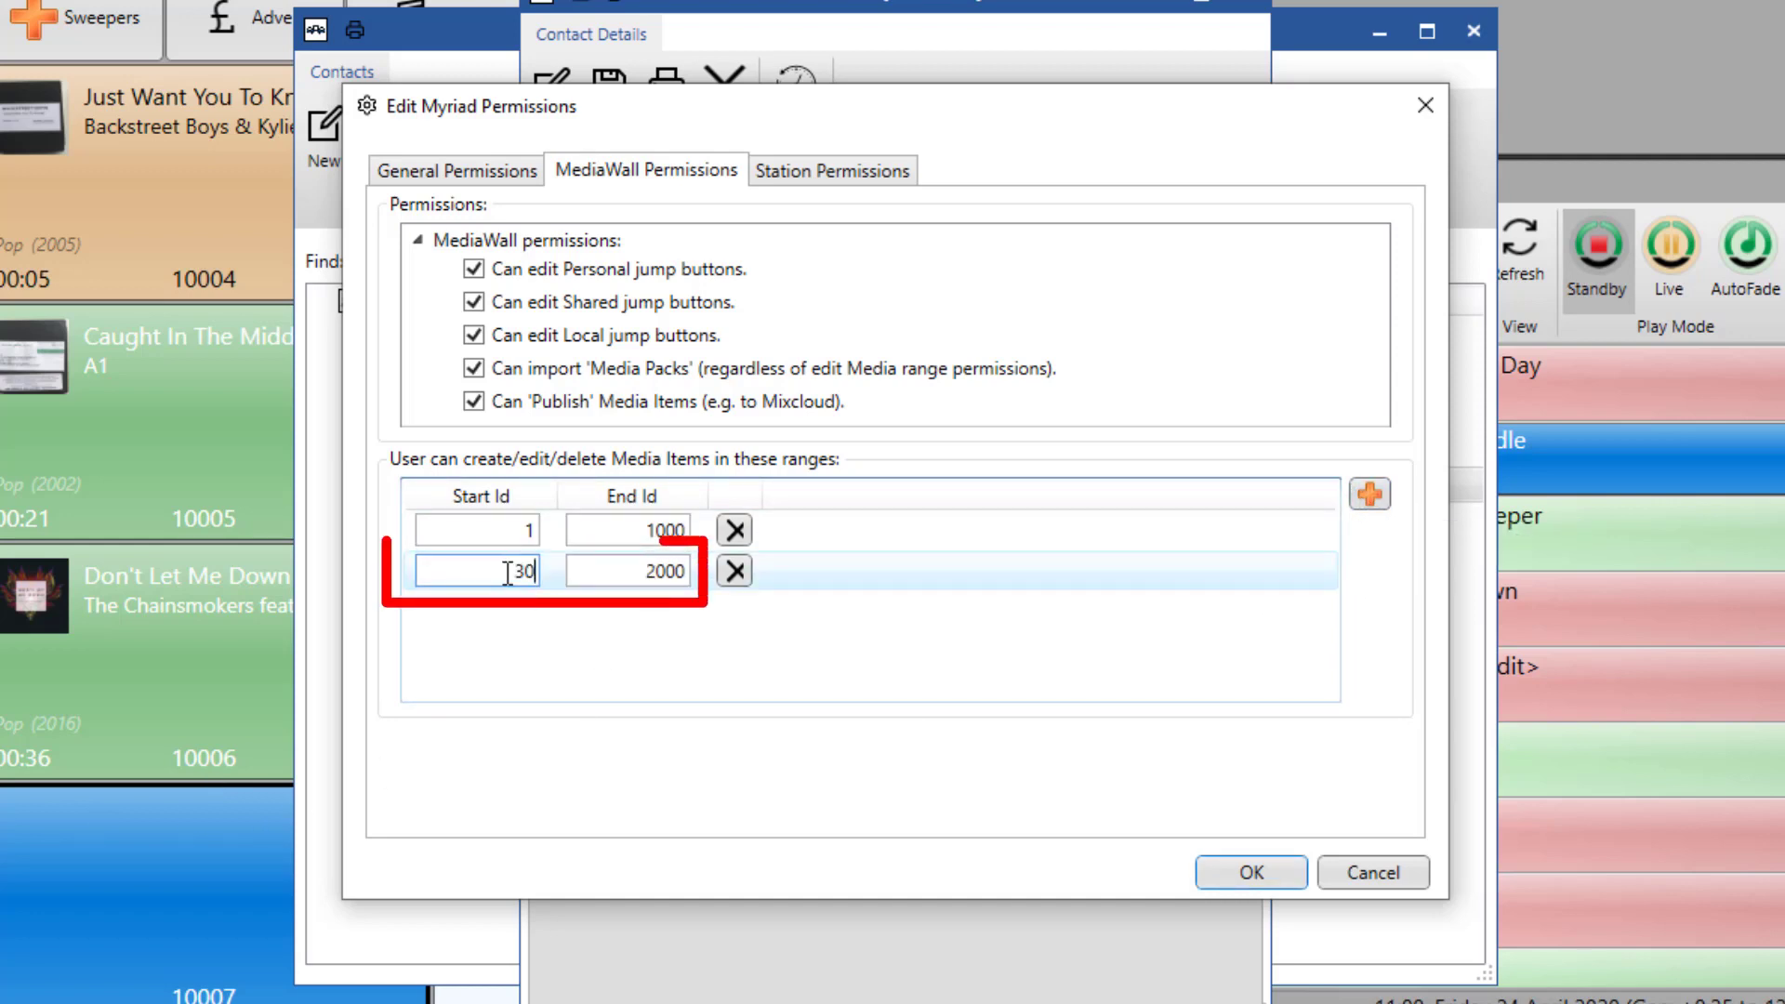
{"action": "type", "text": "00"}
{"action": "left_click", "coordinate": [662, 588]}
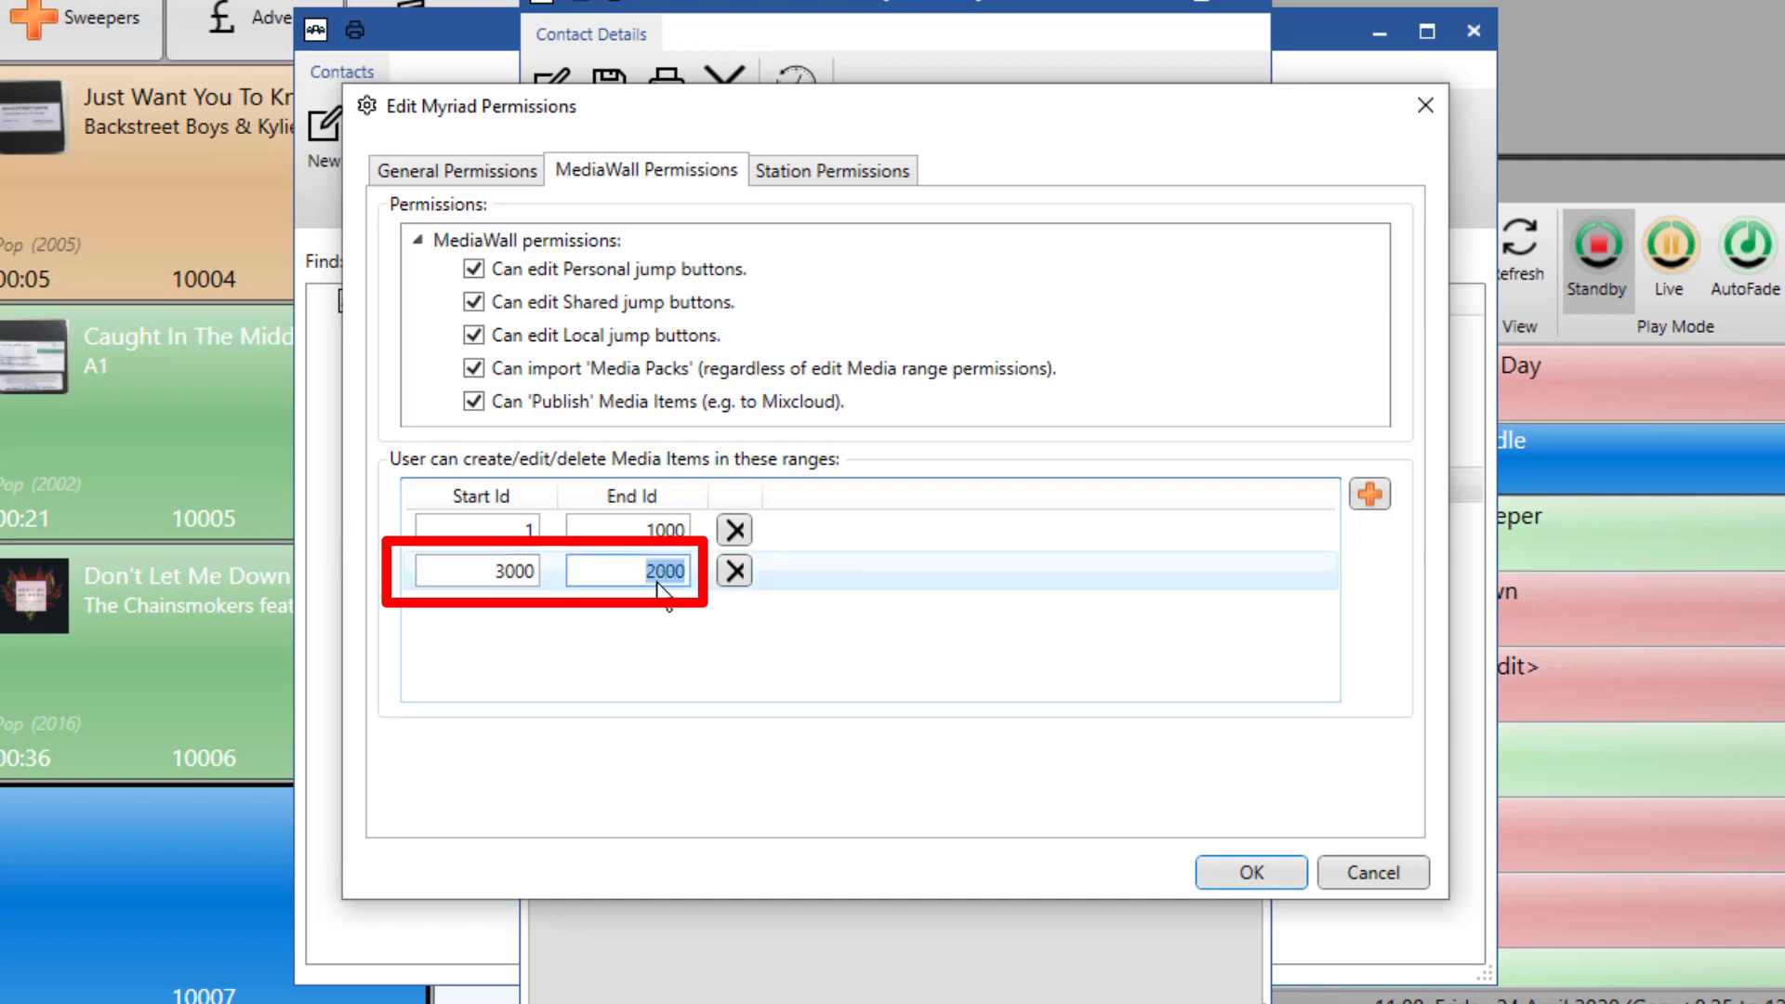
{"action": "type", "text": "5000"}
- Add a third editable media item range with start ID 10000 and end ID 9999999
{"action": "left_click", "coordinate": [1374, 492]}
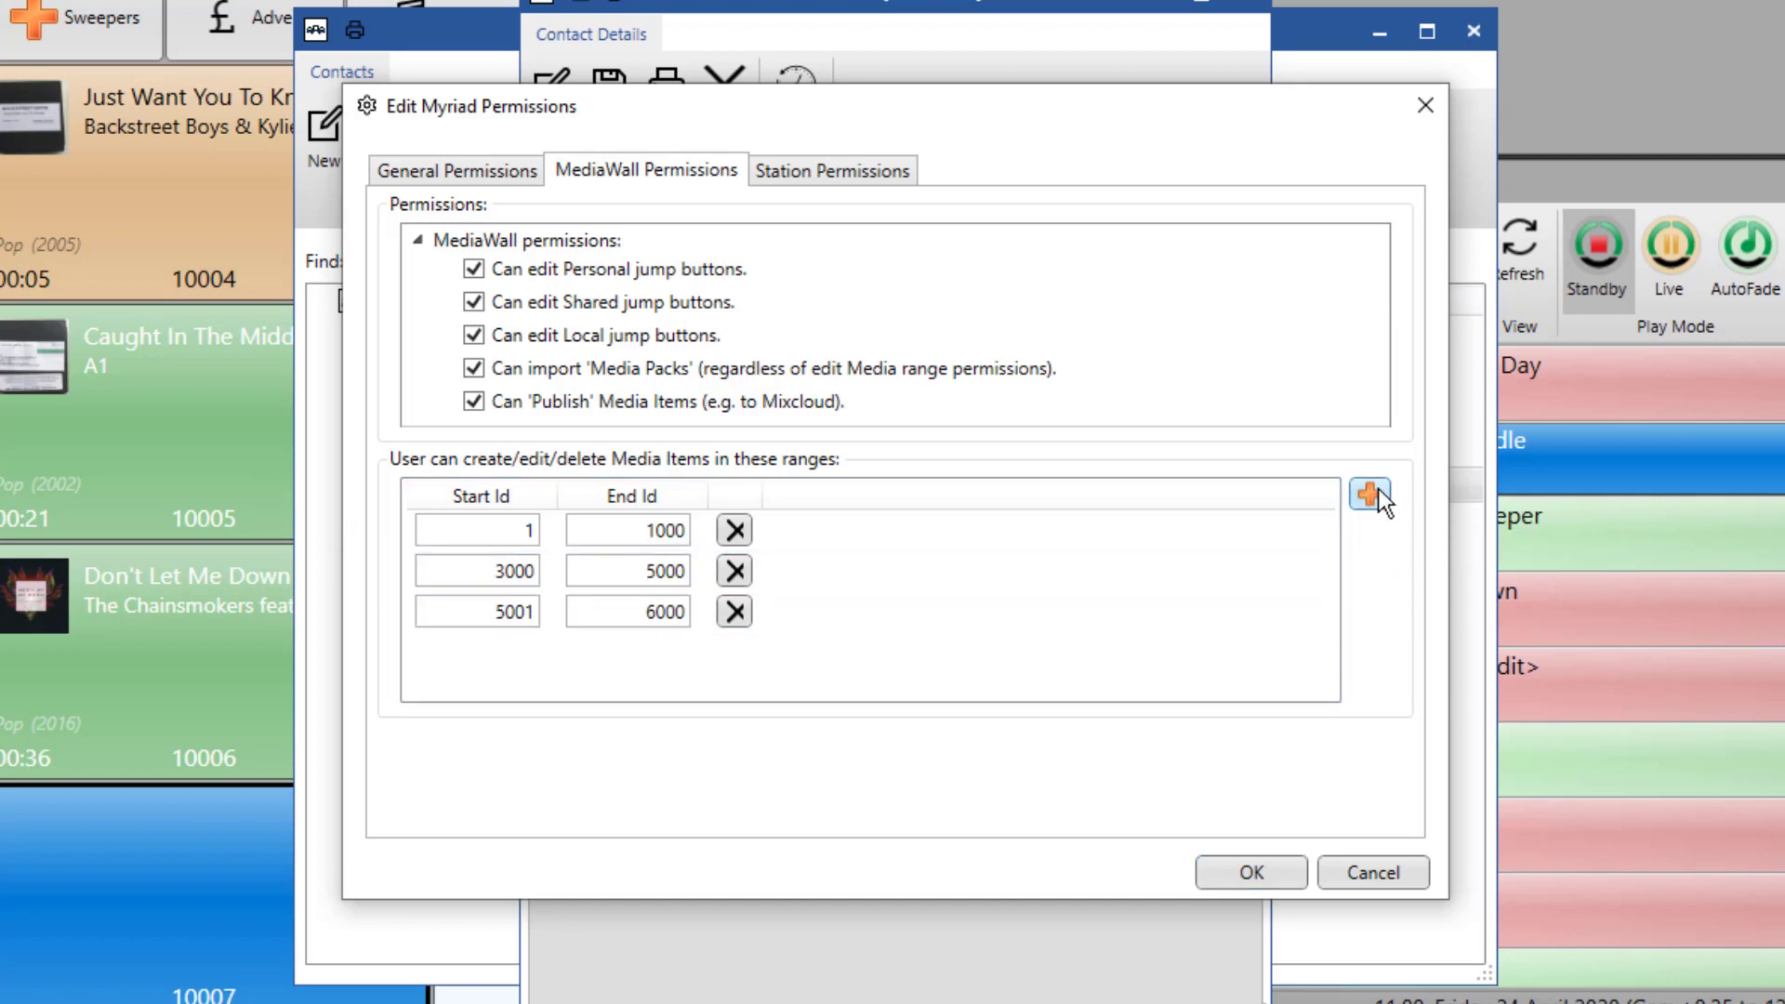
{"action": "left_click", "coordinate": [525, 612]}
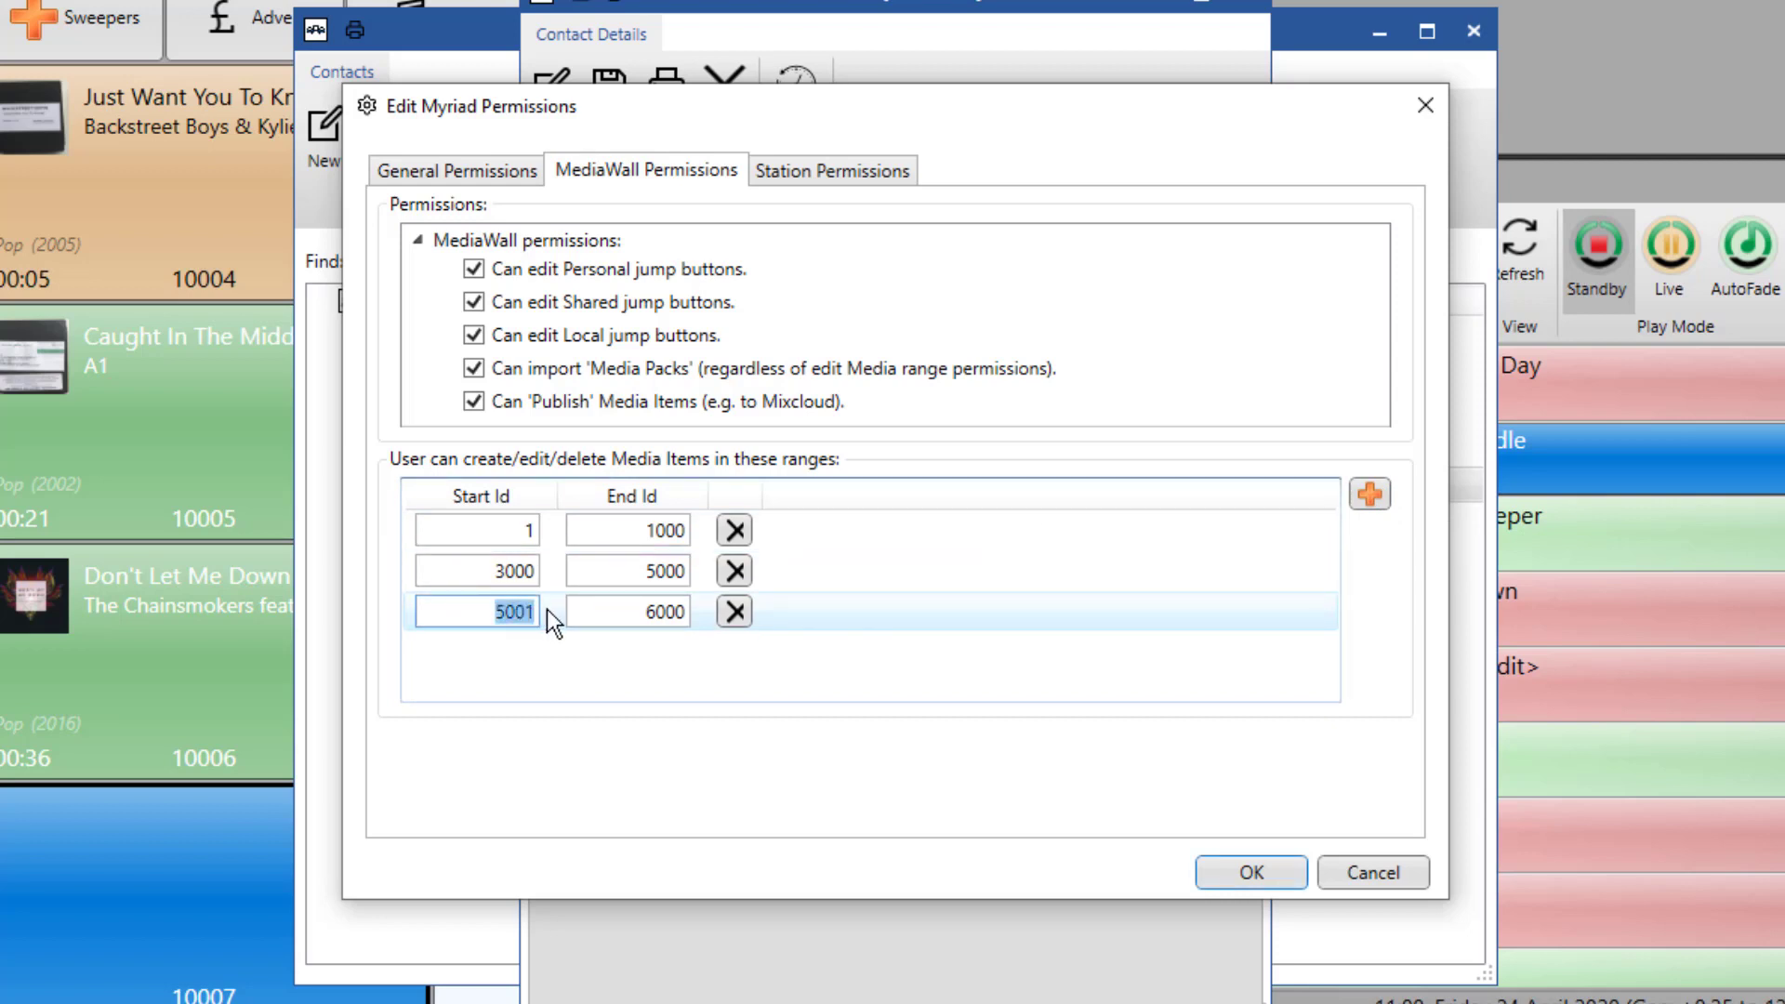
{"action": "type", "text": "10000"}
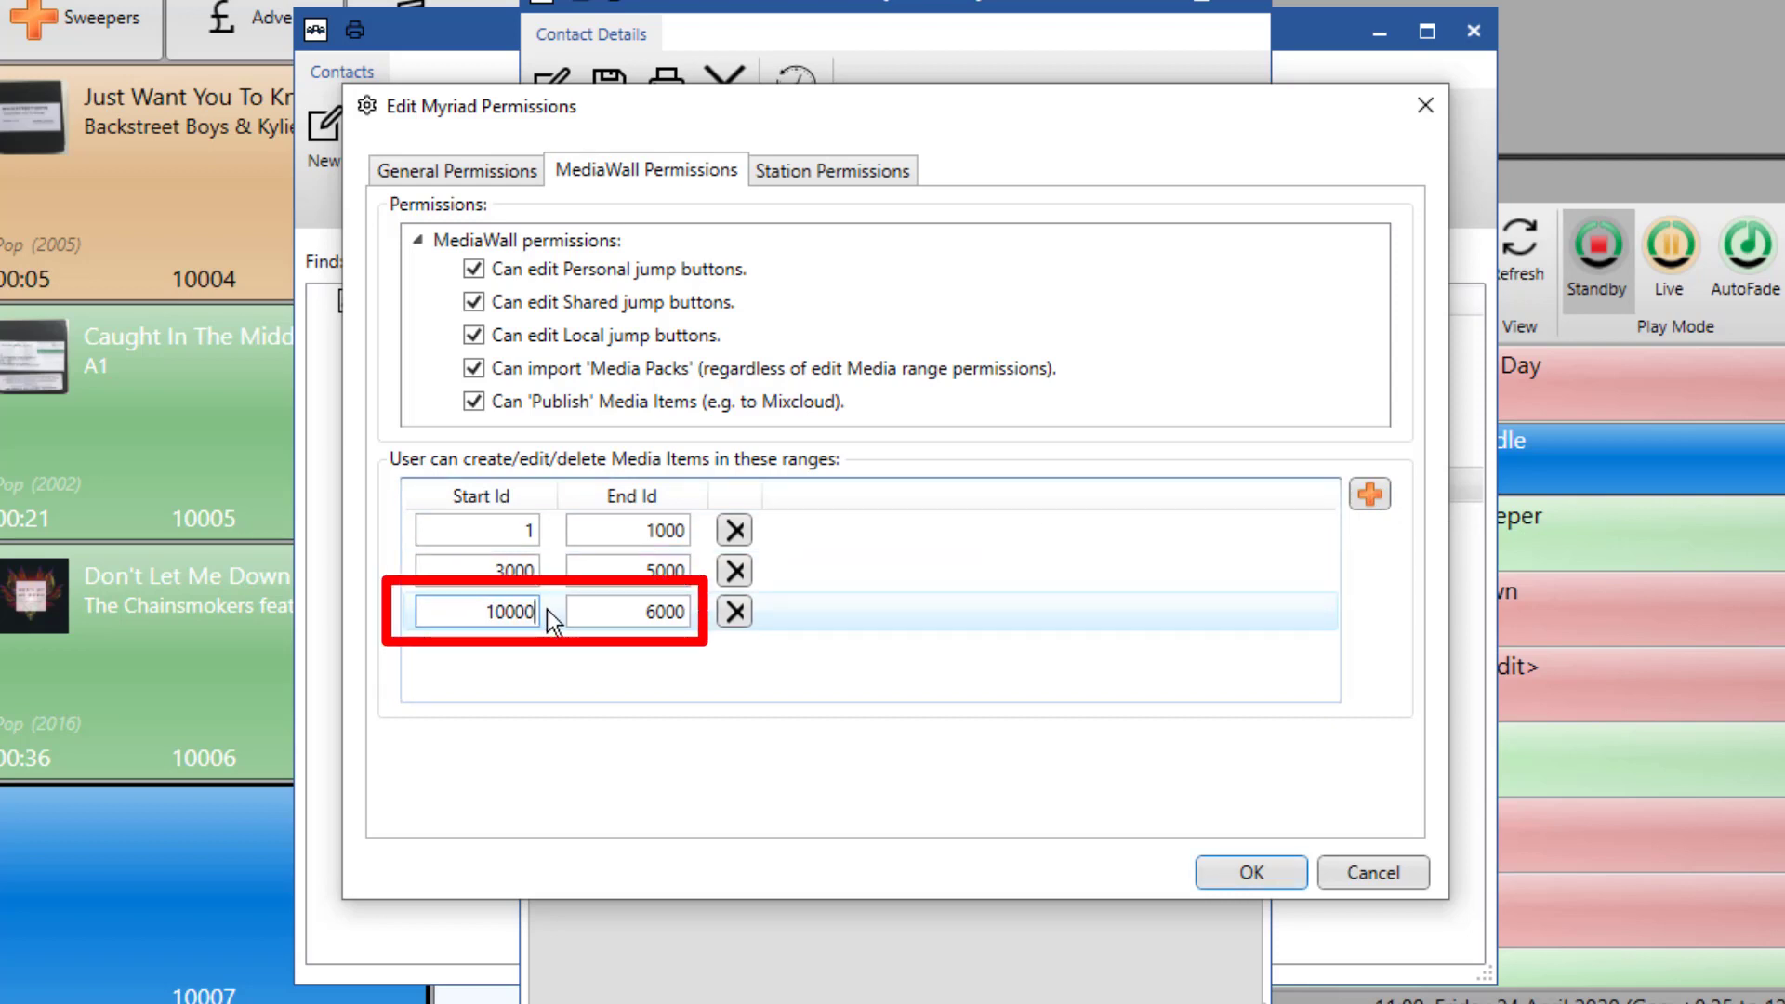
{"action": "left_click", "coordinate": [623, 611]}
{"action": "type", "text": "9999999"}
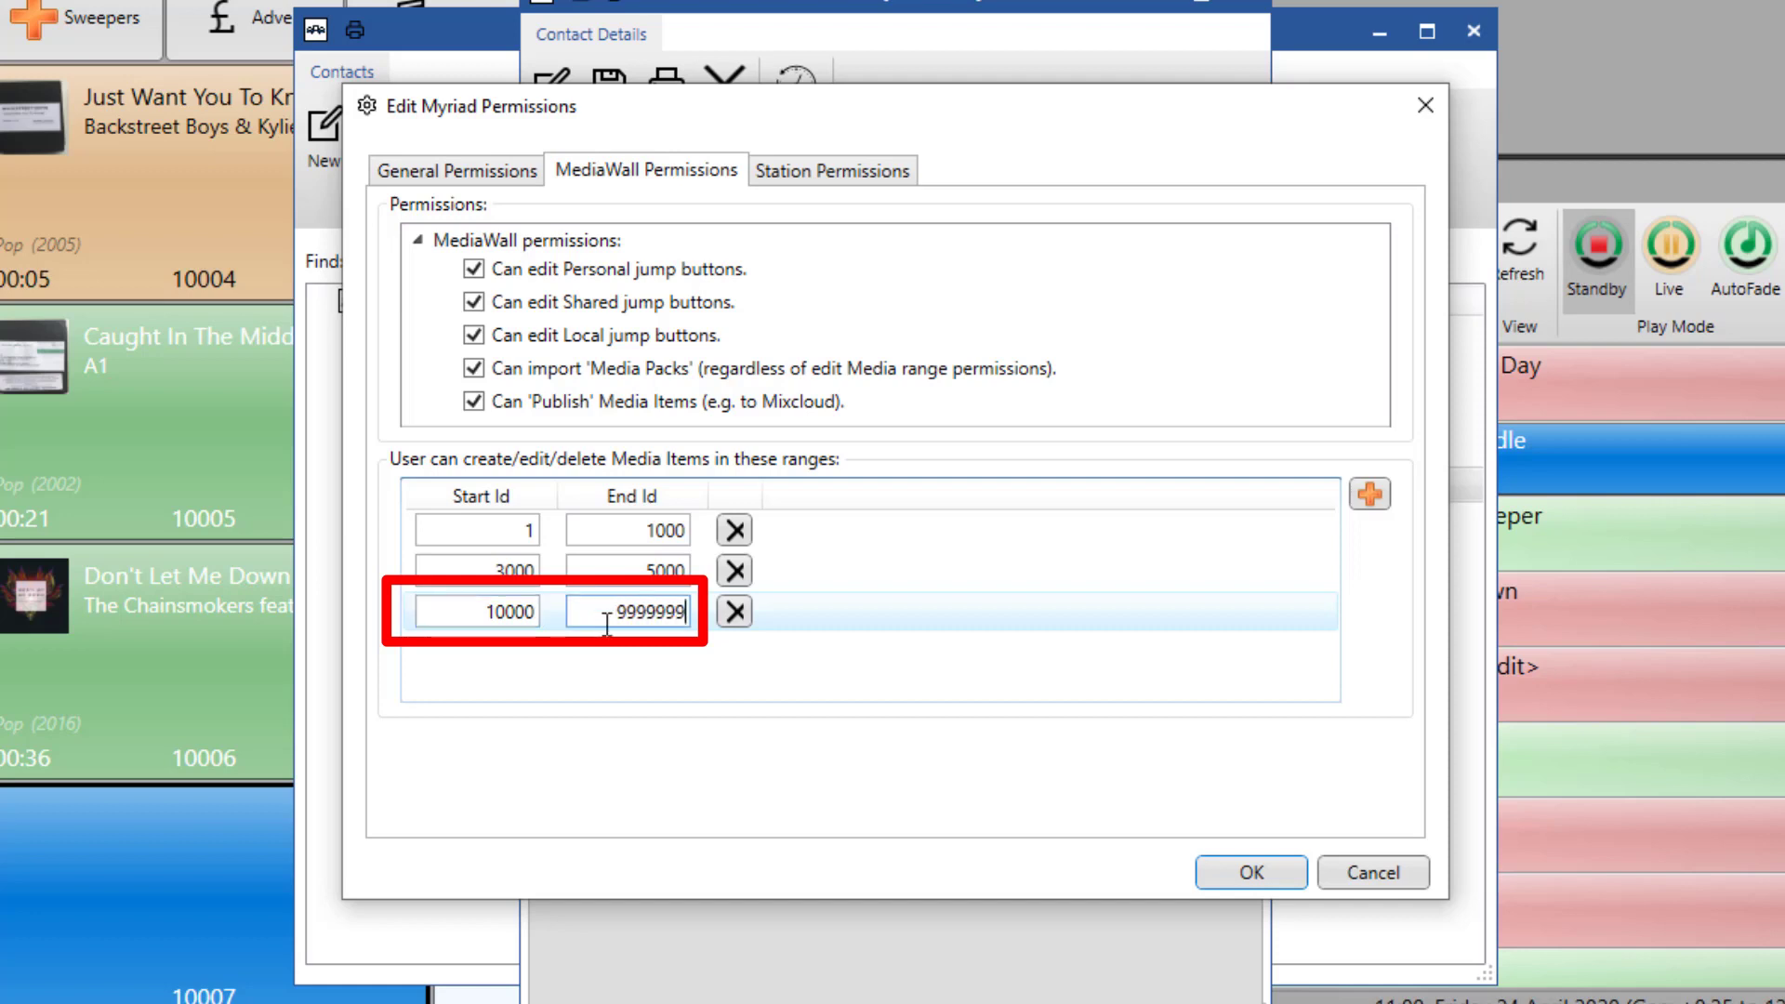
{"action": "left_click", "coordinate": [627, 691]}
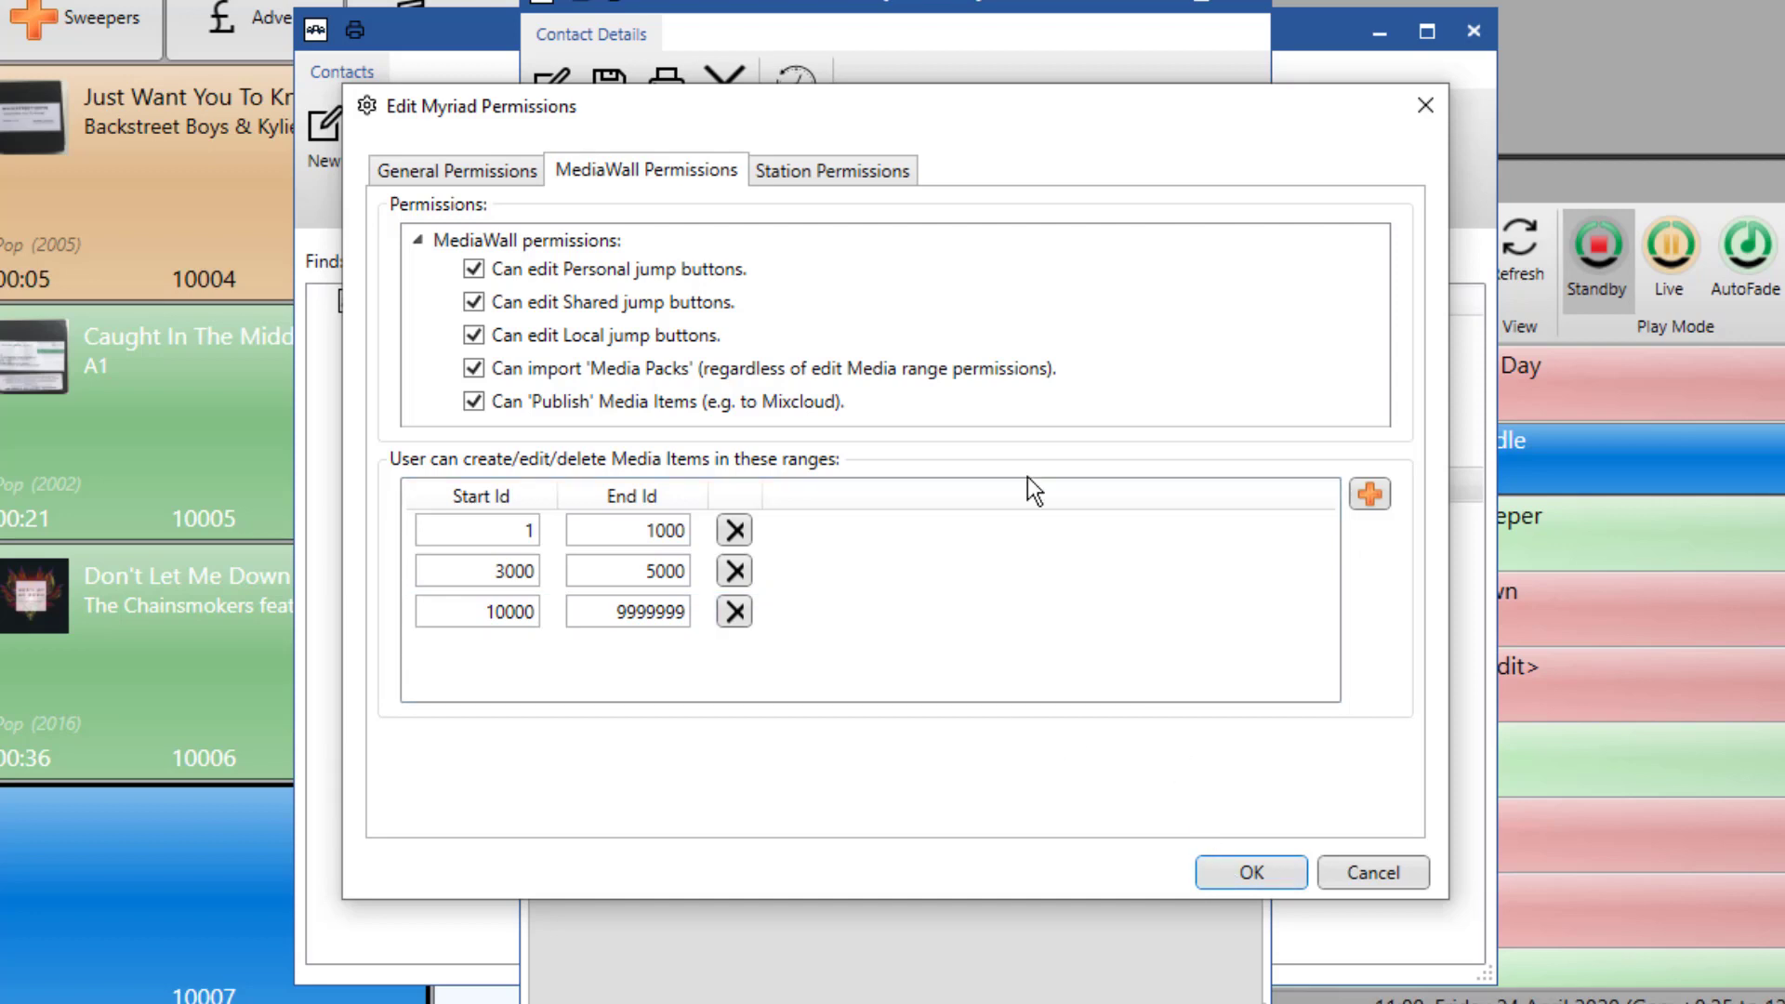
- Review the user's station permissions, accept the permissions dialog, and close the contact without saving its changes
{"action": "left_click", "coordinate": [861, 173]}
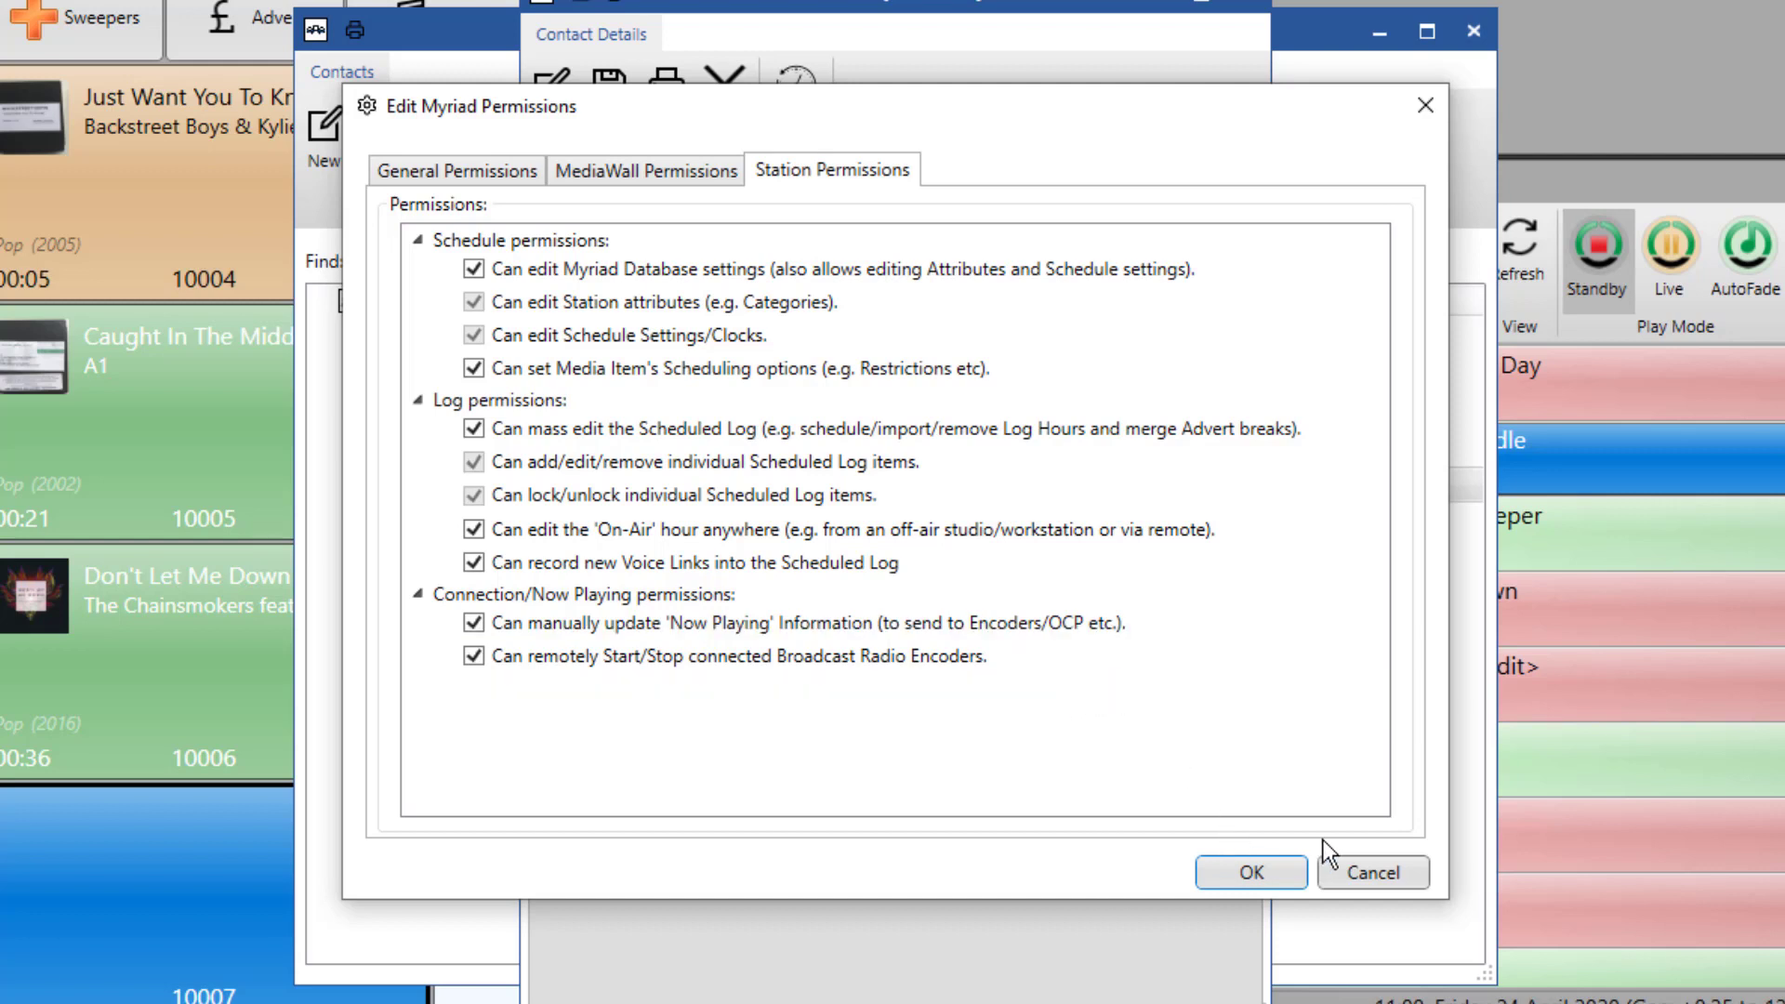
{"action": "left_click", "coordinate": [1254, 870]}
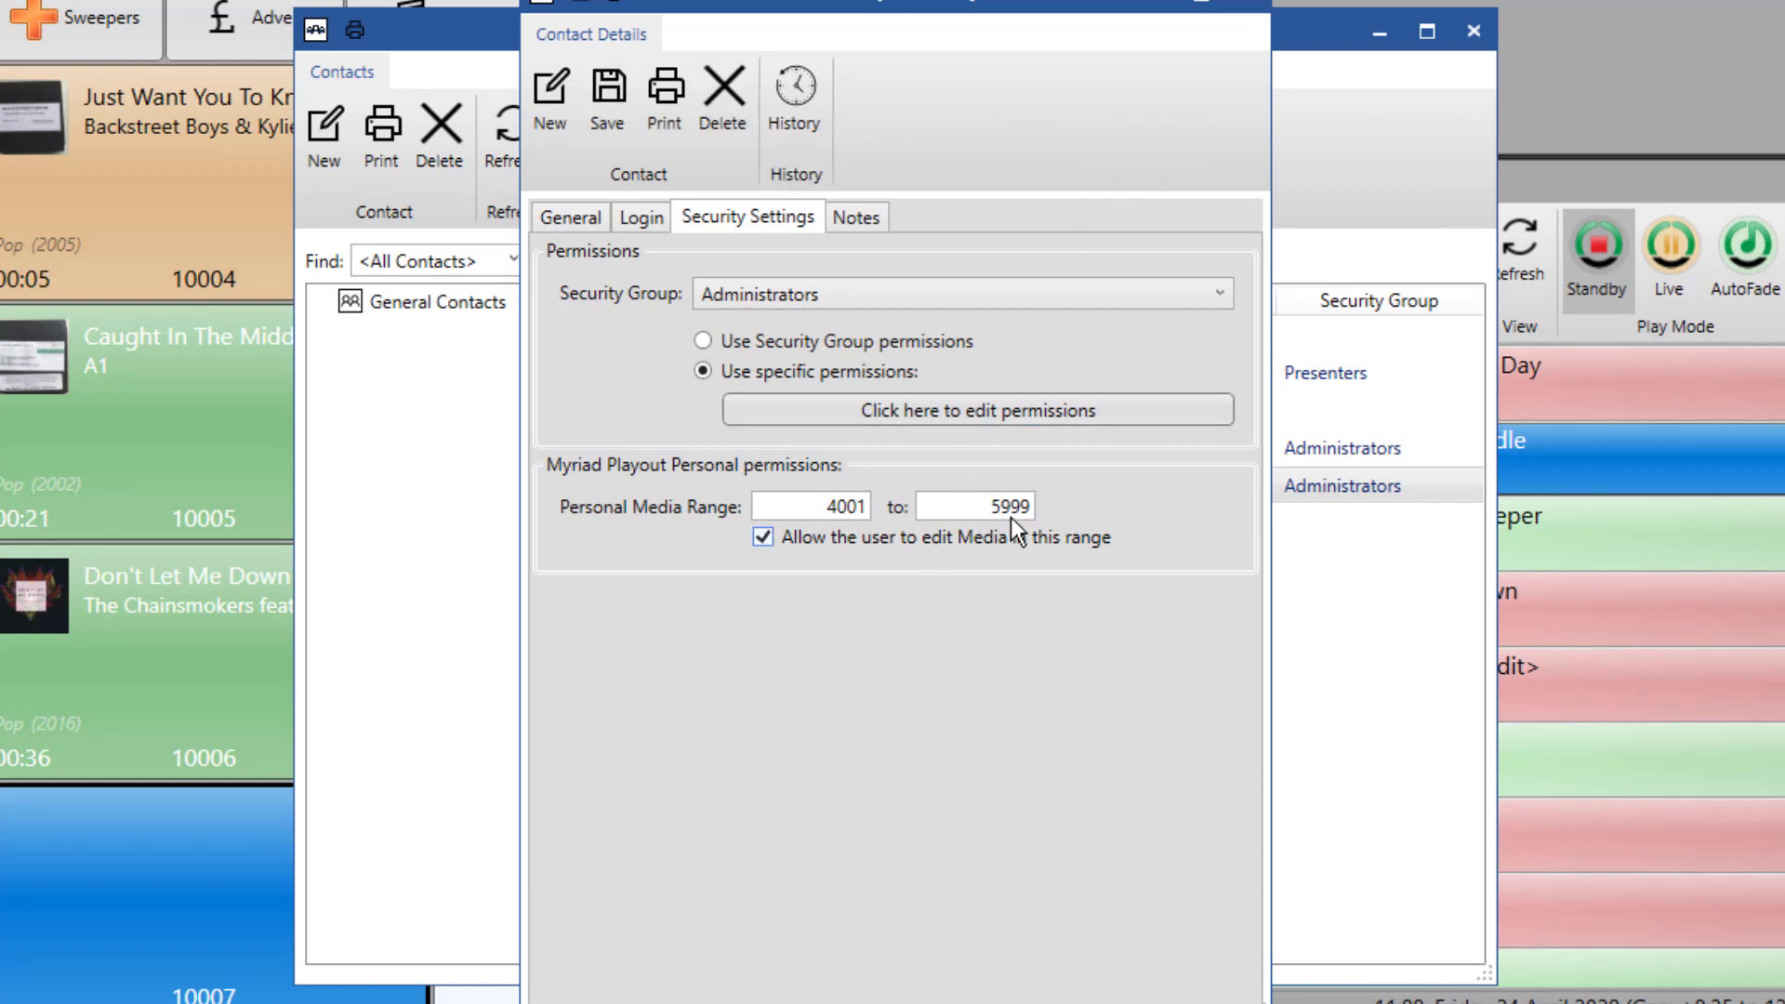
{"action": "left_click", "coordinate": [1254, 6]}
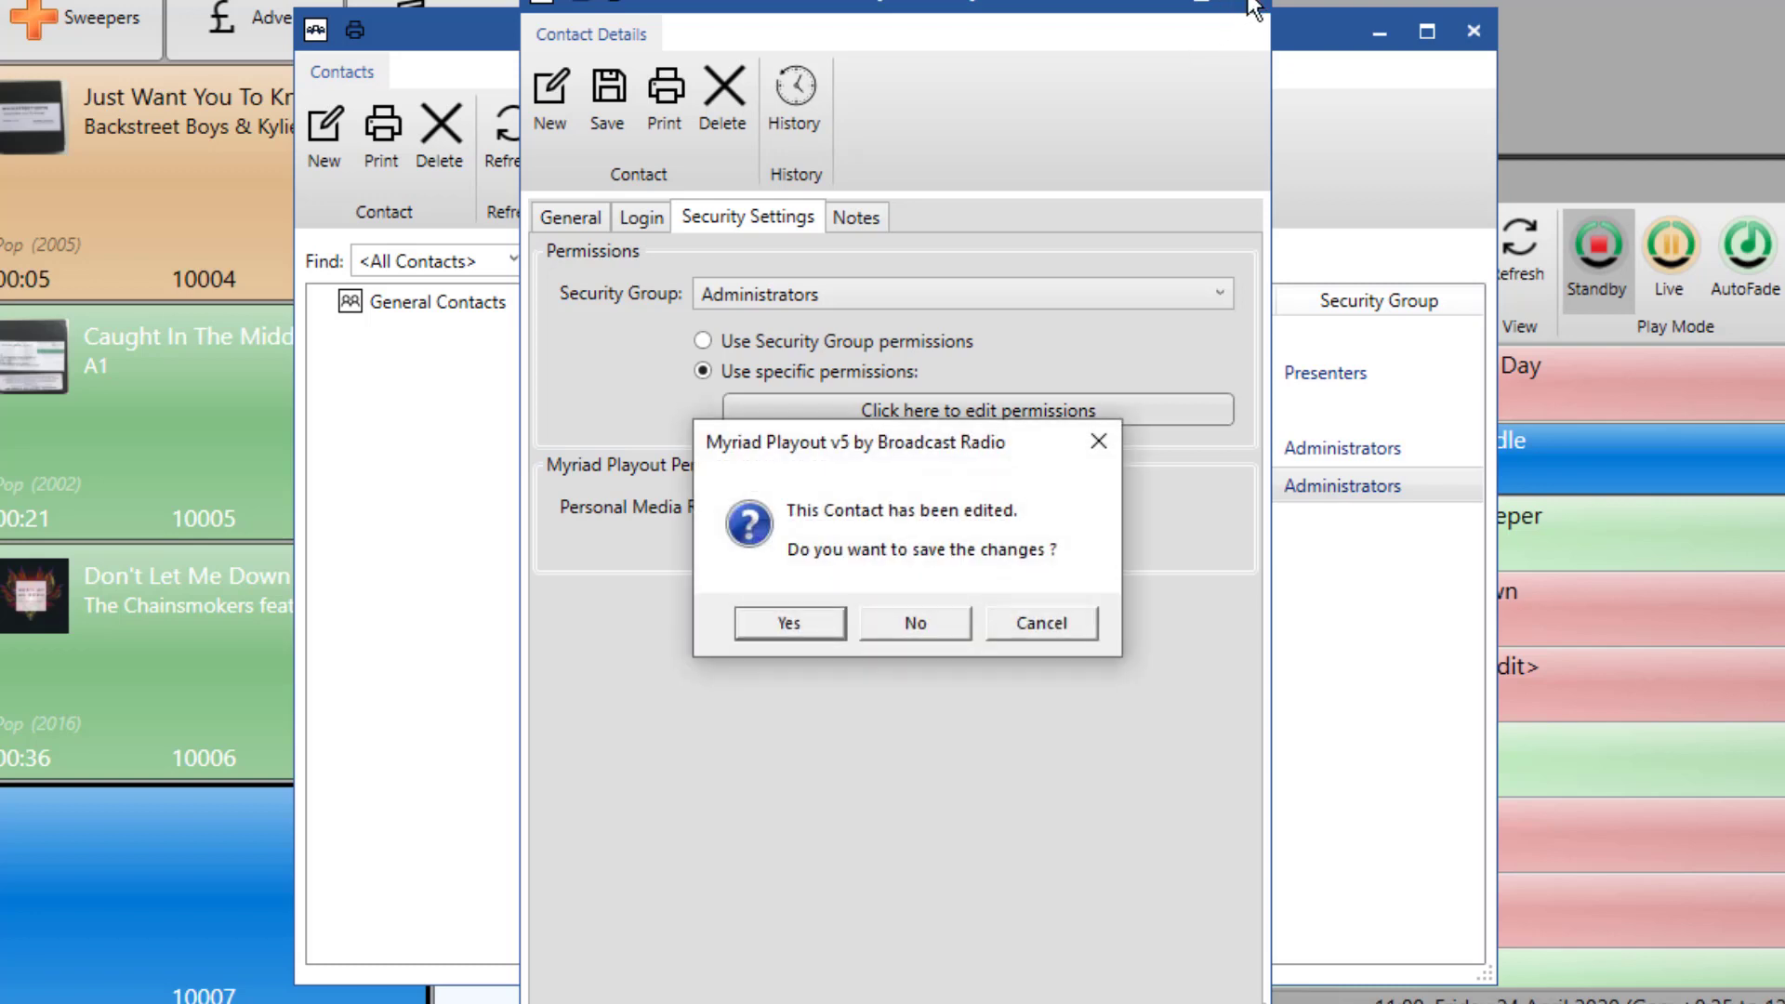
{"action": "left_click", "coordinate": [926, 610]}
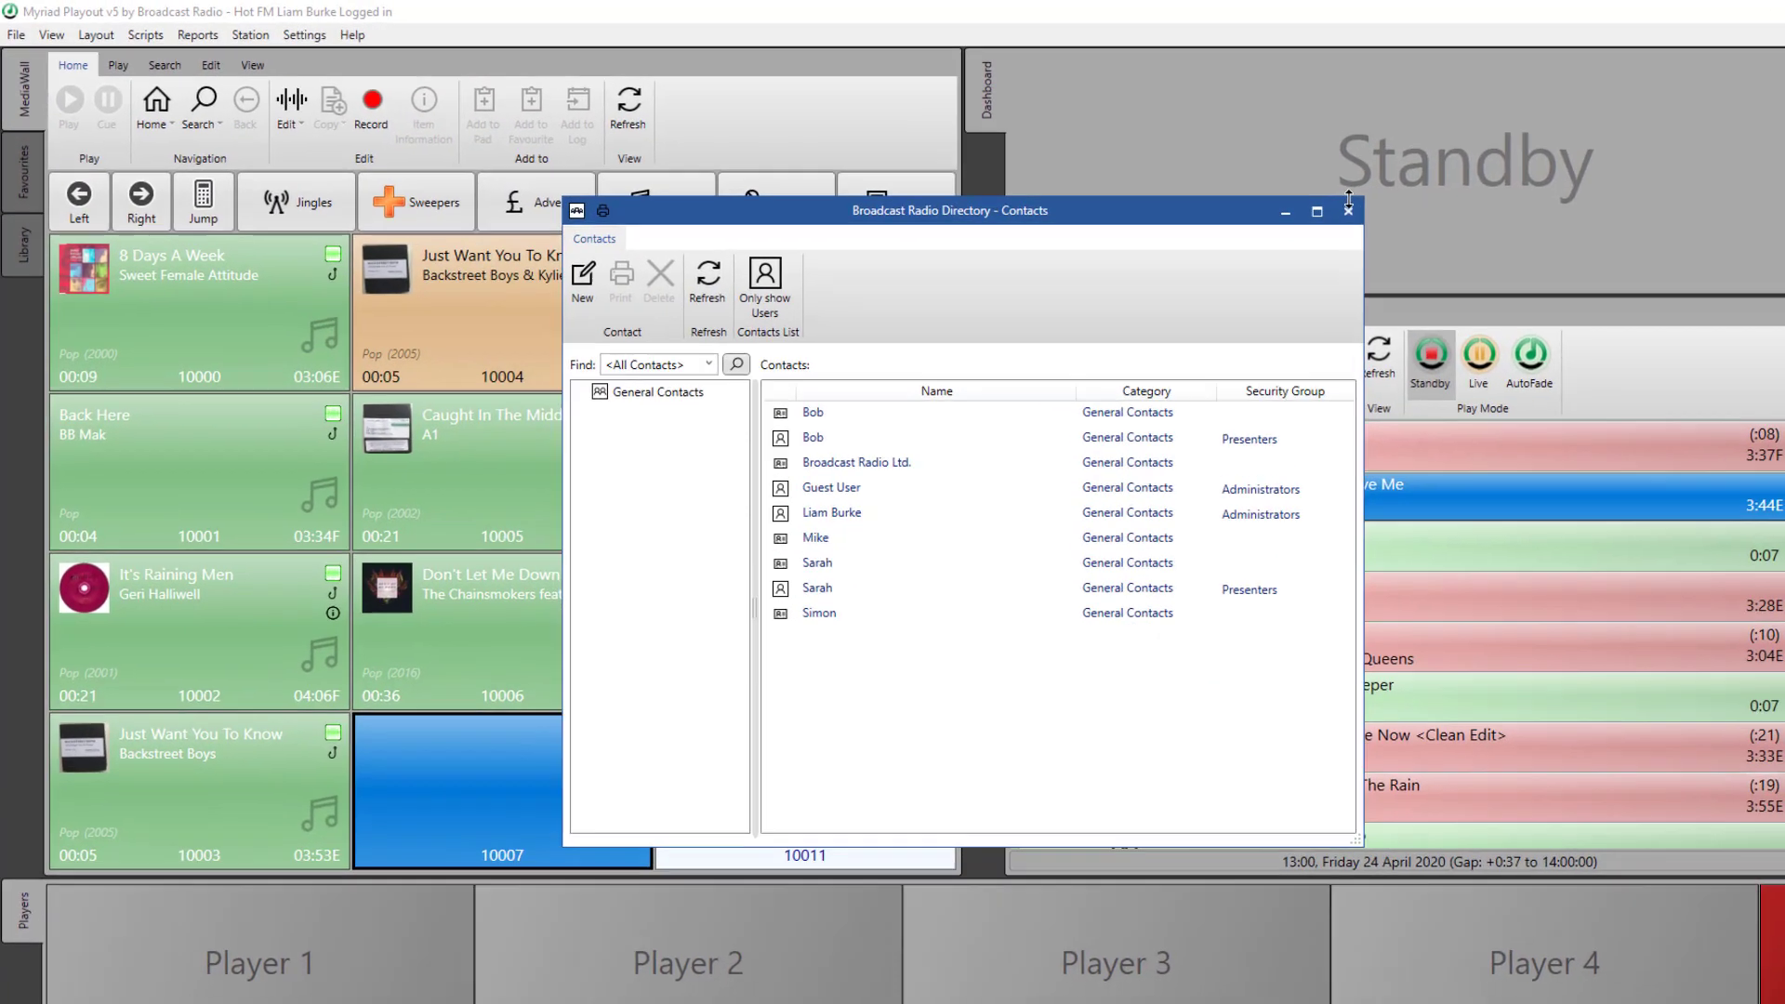
- Close the Directory contacts list and log the administrator out of the station
{"action": "left_click", "coordinate": [1348, 210]}
{"action": "left_click", "coordinate": [16, 34]}
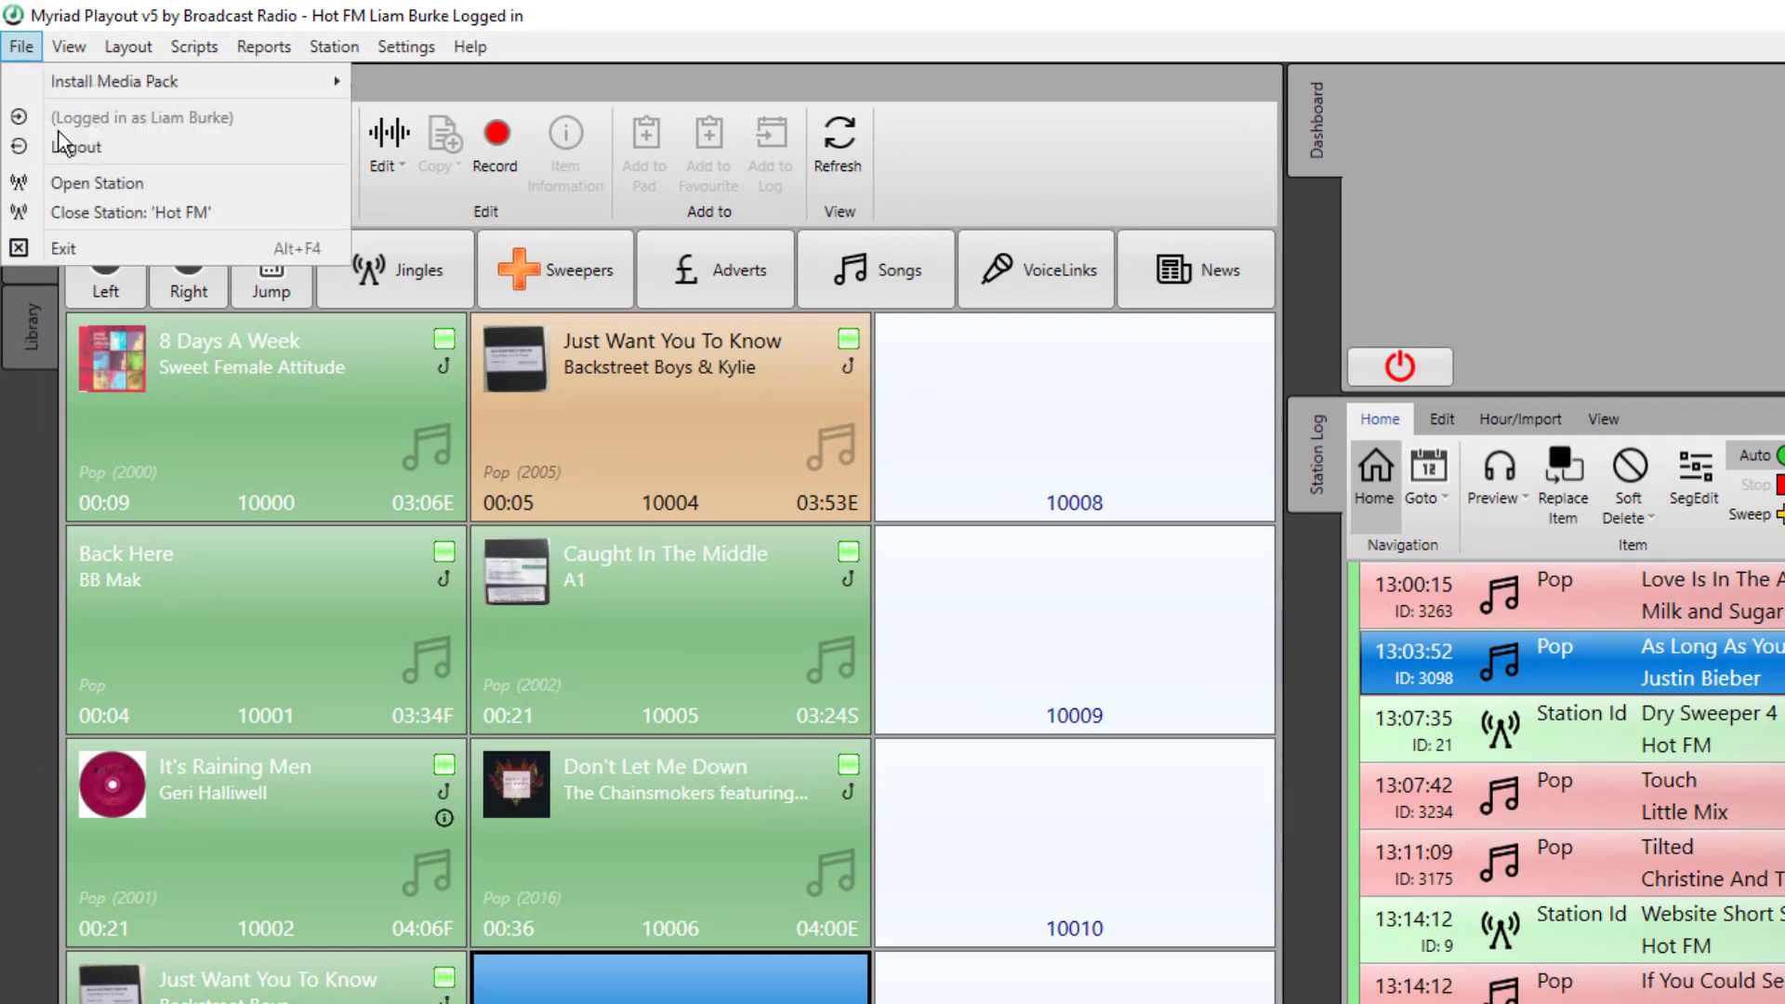
{"action": "left_click", "coordinate": [63, 146]}
{"action": "left_click", "coordinate": [1342, 811]}
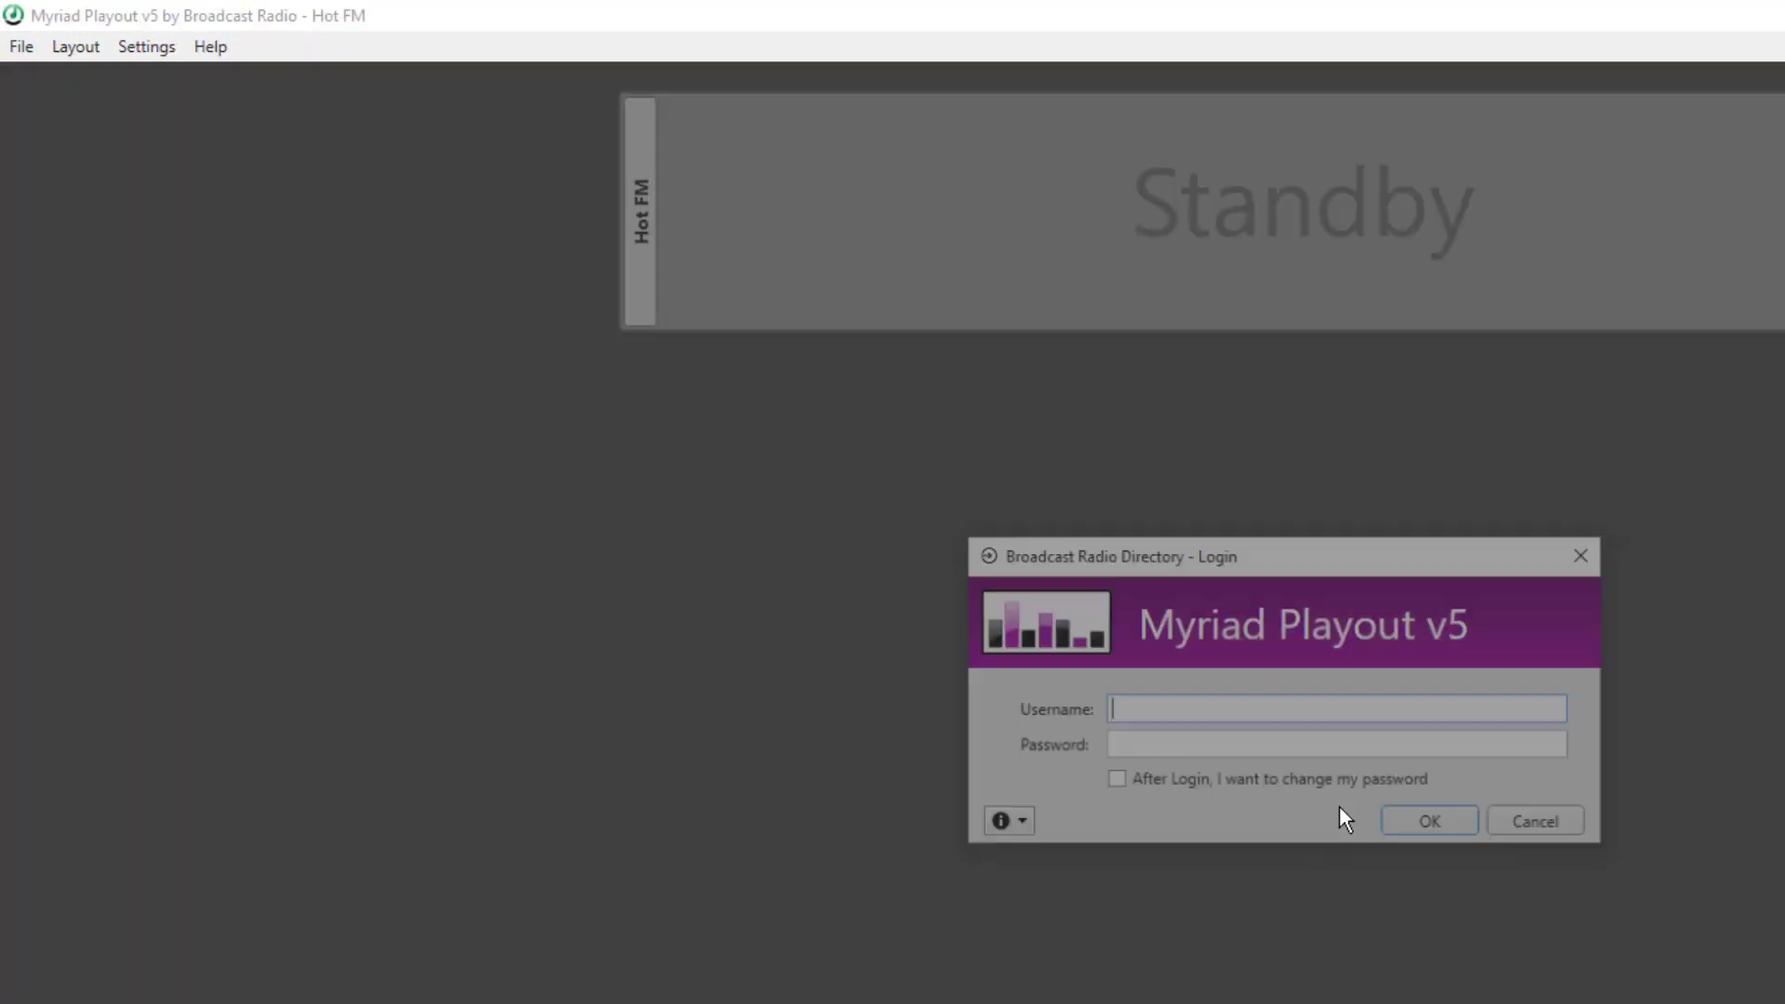
- Log in as the presenter by entering the account's username and password
{"action": "type", "text": "sarah"}
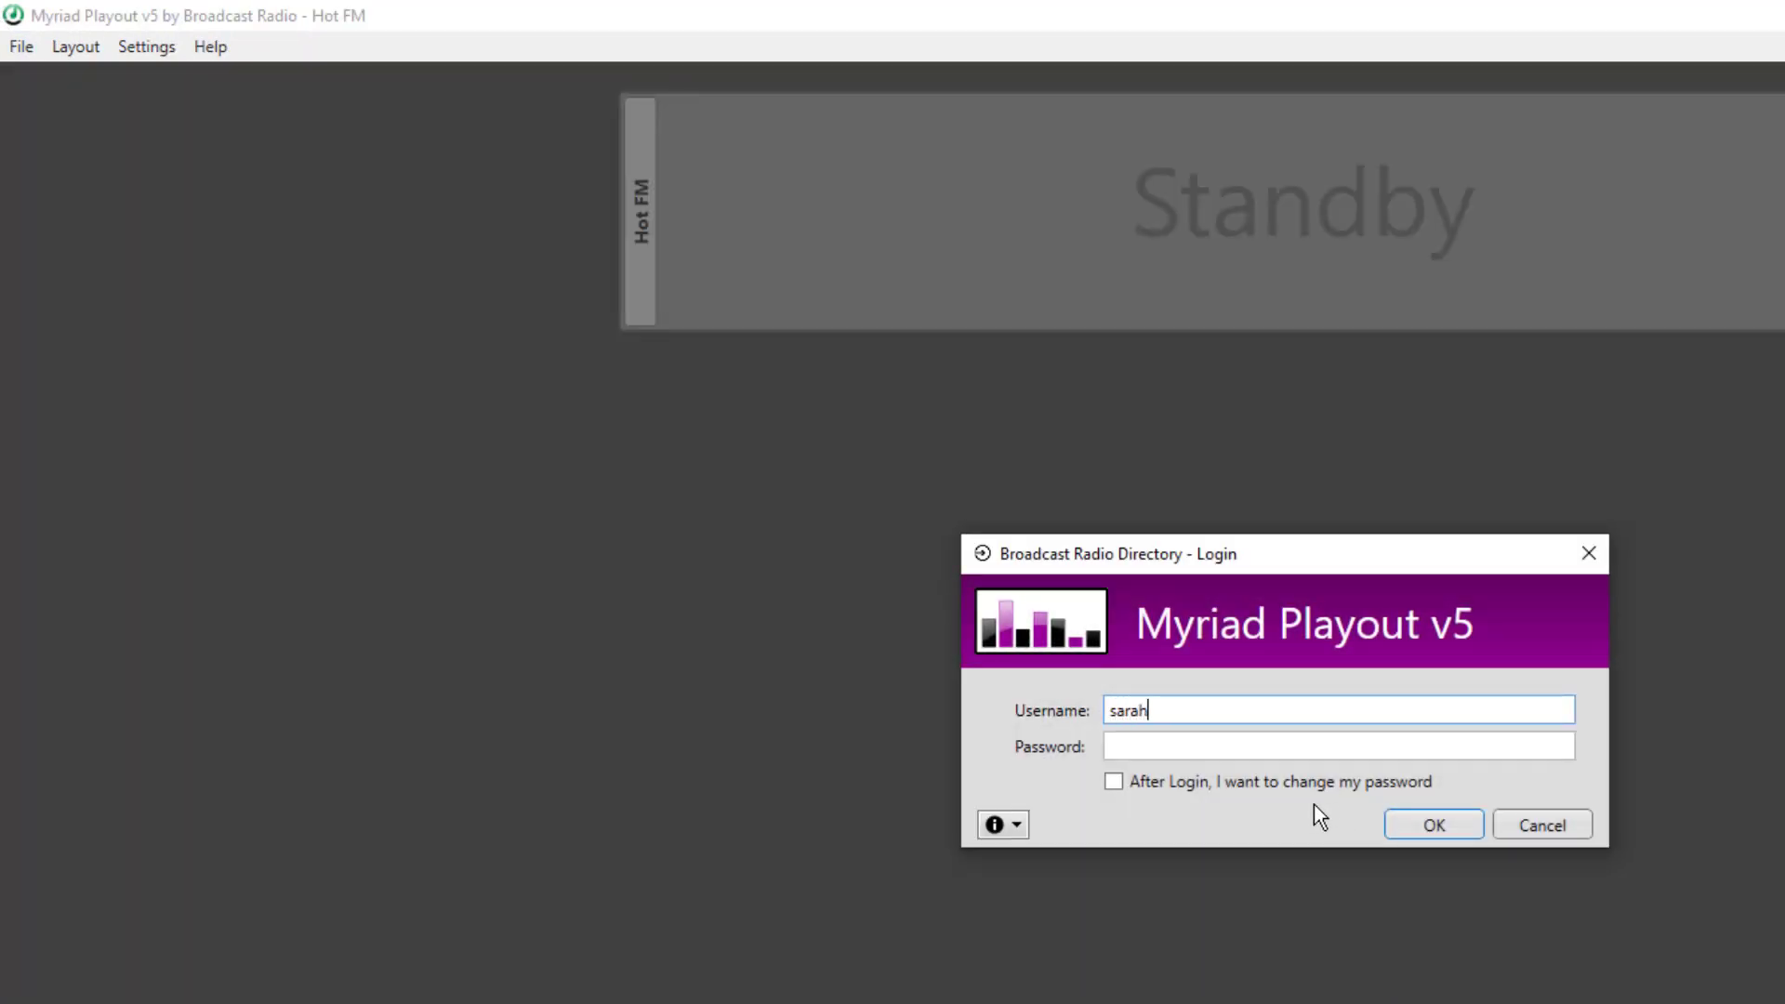
{"action": "key", "text": "Tab"}
{"action": "type", "text": "****"}
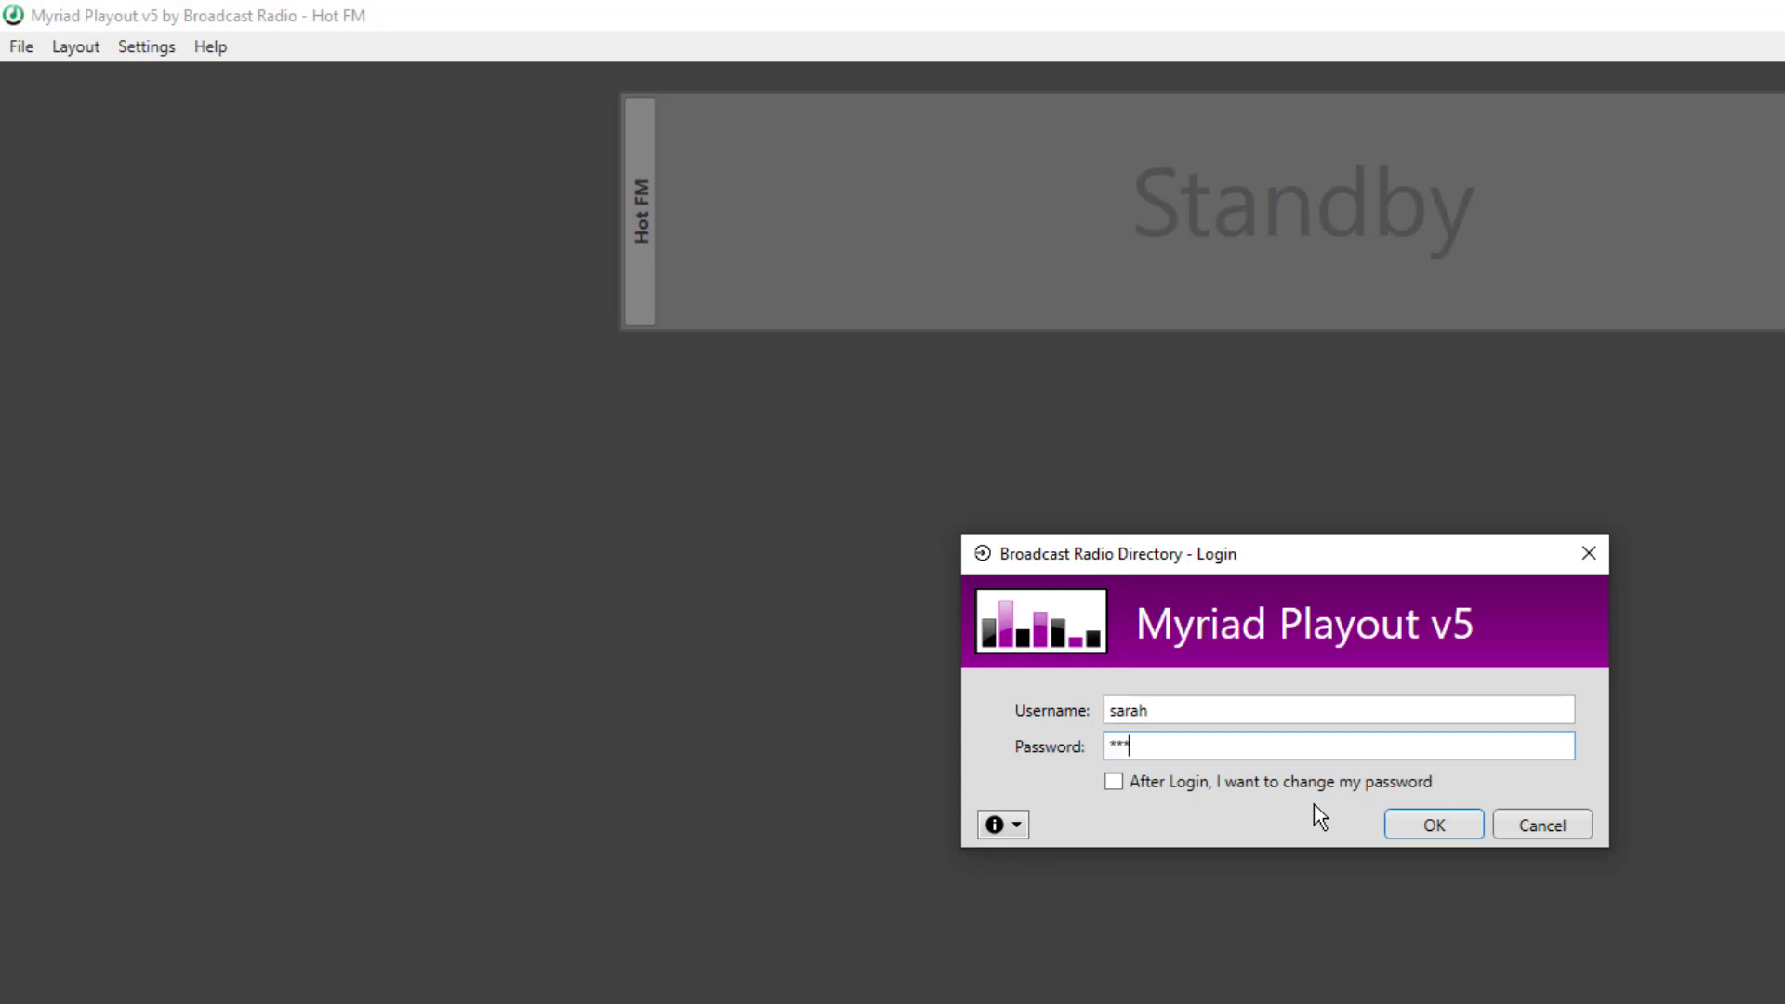
{"action": "key", "text": "Return"}
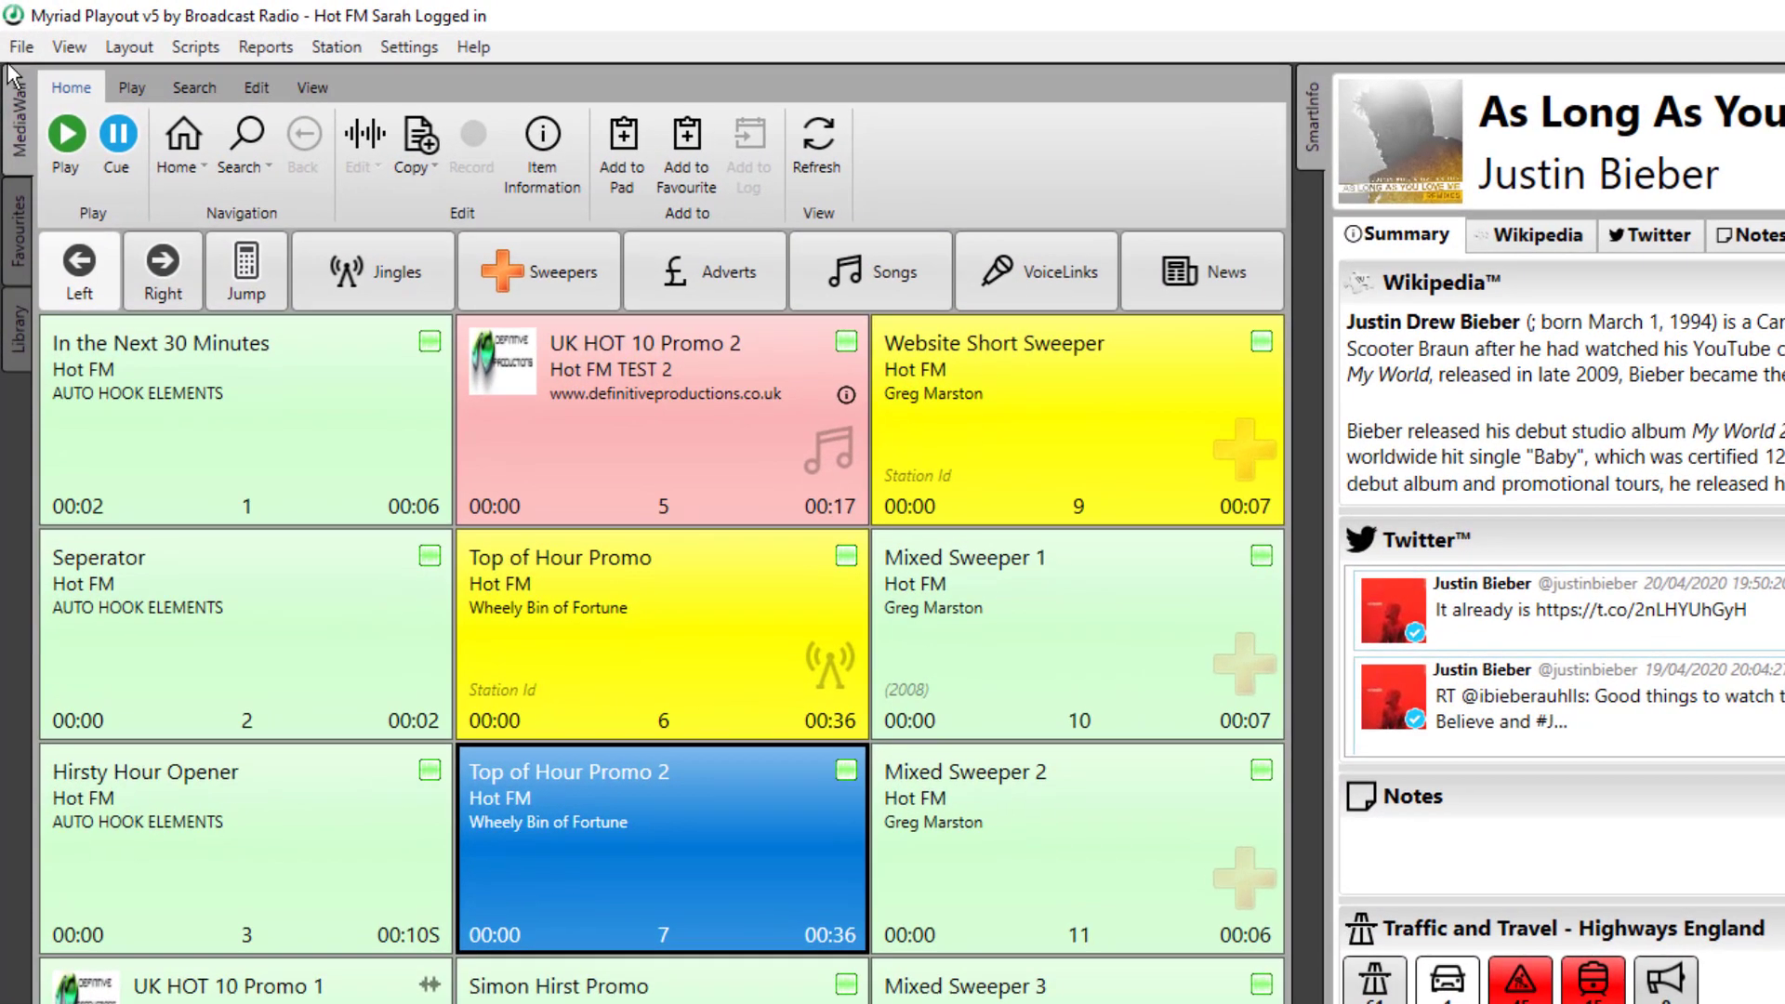
- Examine which view, script, report, station and settings commands are available to the logged-in presenter
{"action": "left_click", "coordinate": [20, 52]}
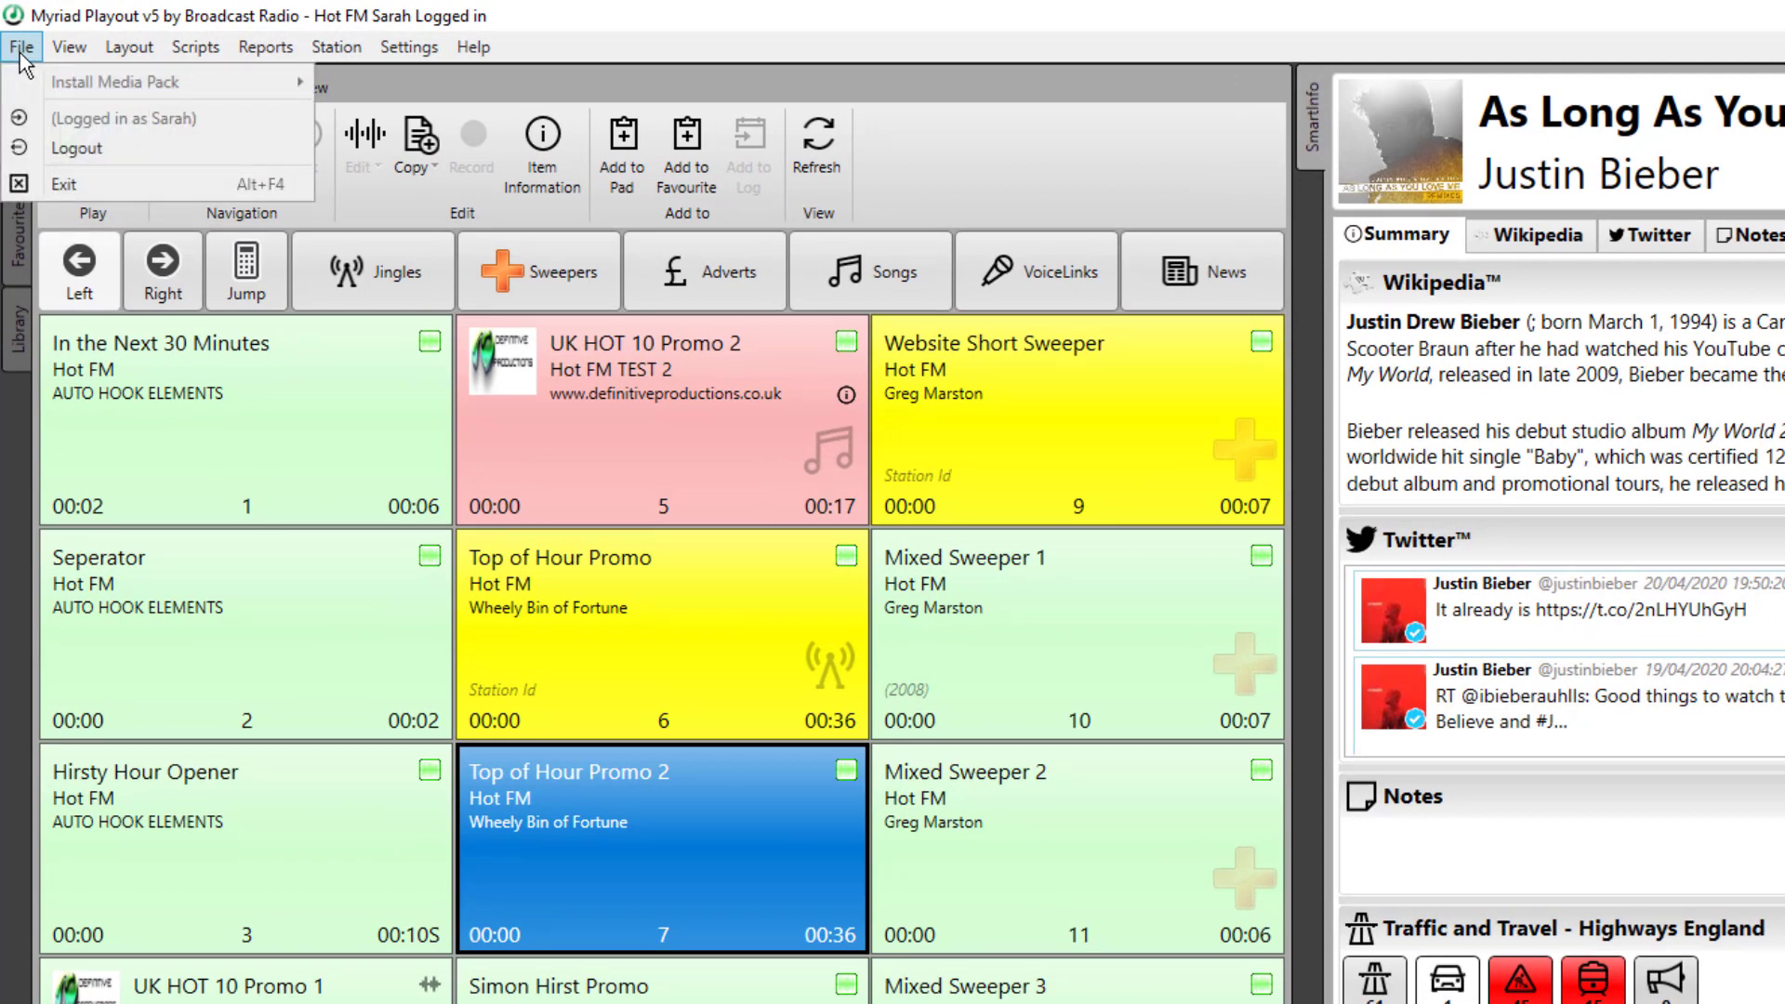
{"action": "left_click", "coordinate": [53, 48]}
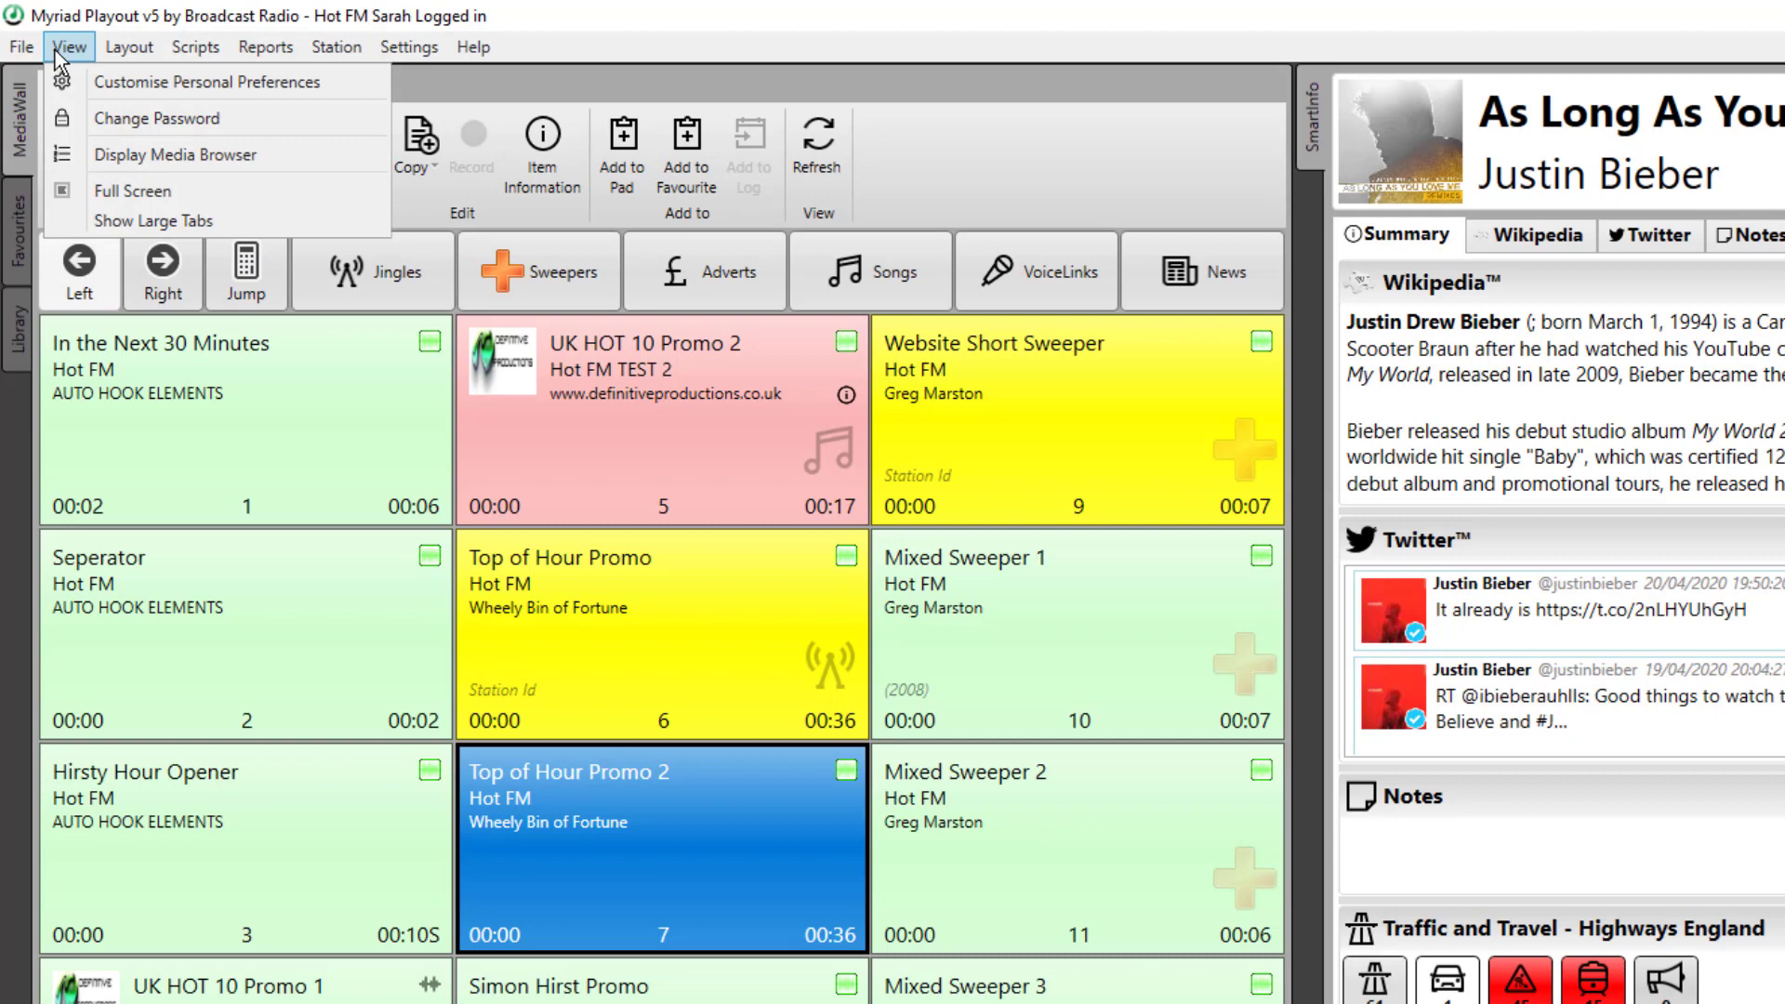
{"action": "mouse_move", "coordinate": [129, 52]}
{"action": "mouse_move", "coordinate": [196, 54]}
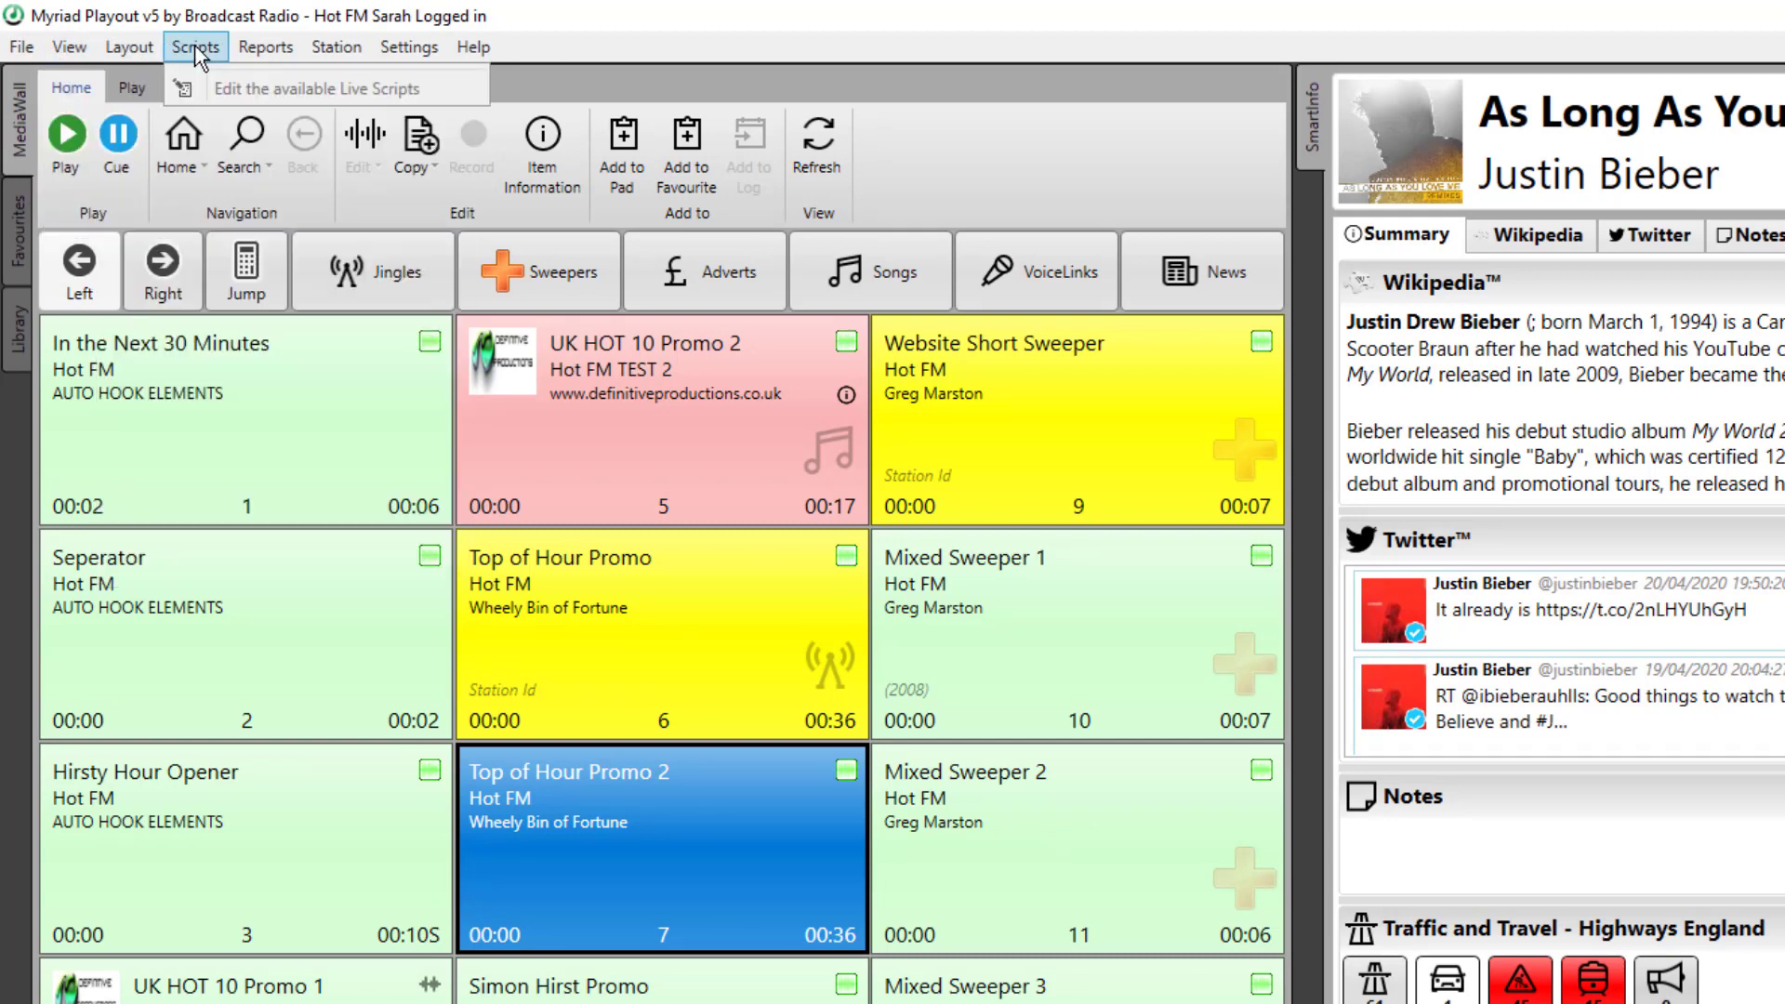
{"action": "mouse_move", "coordinate": [256, 52]}
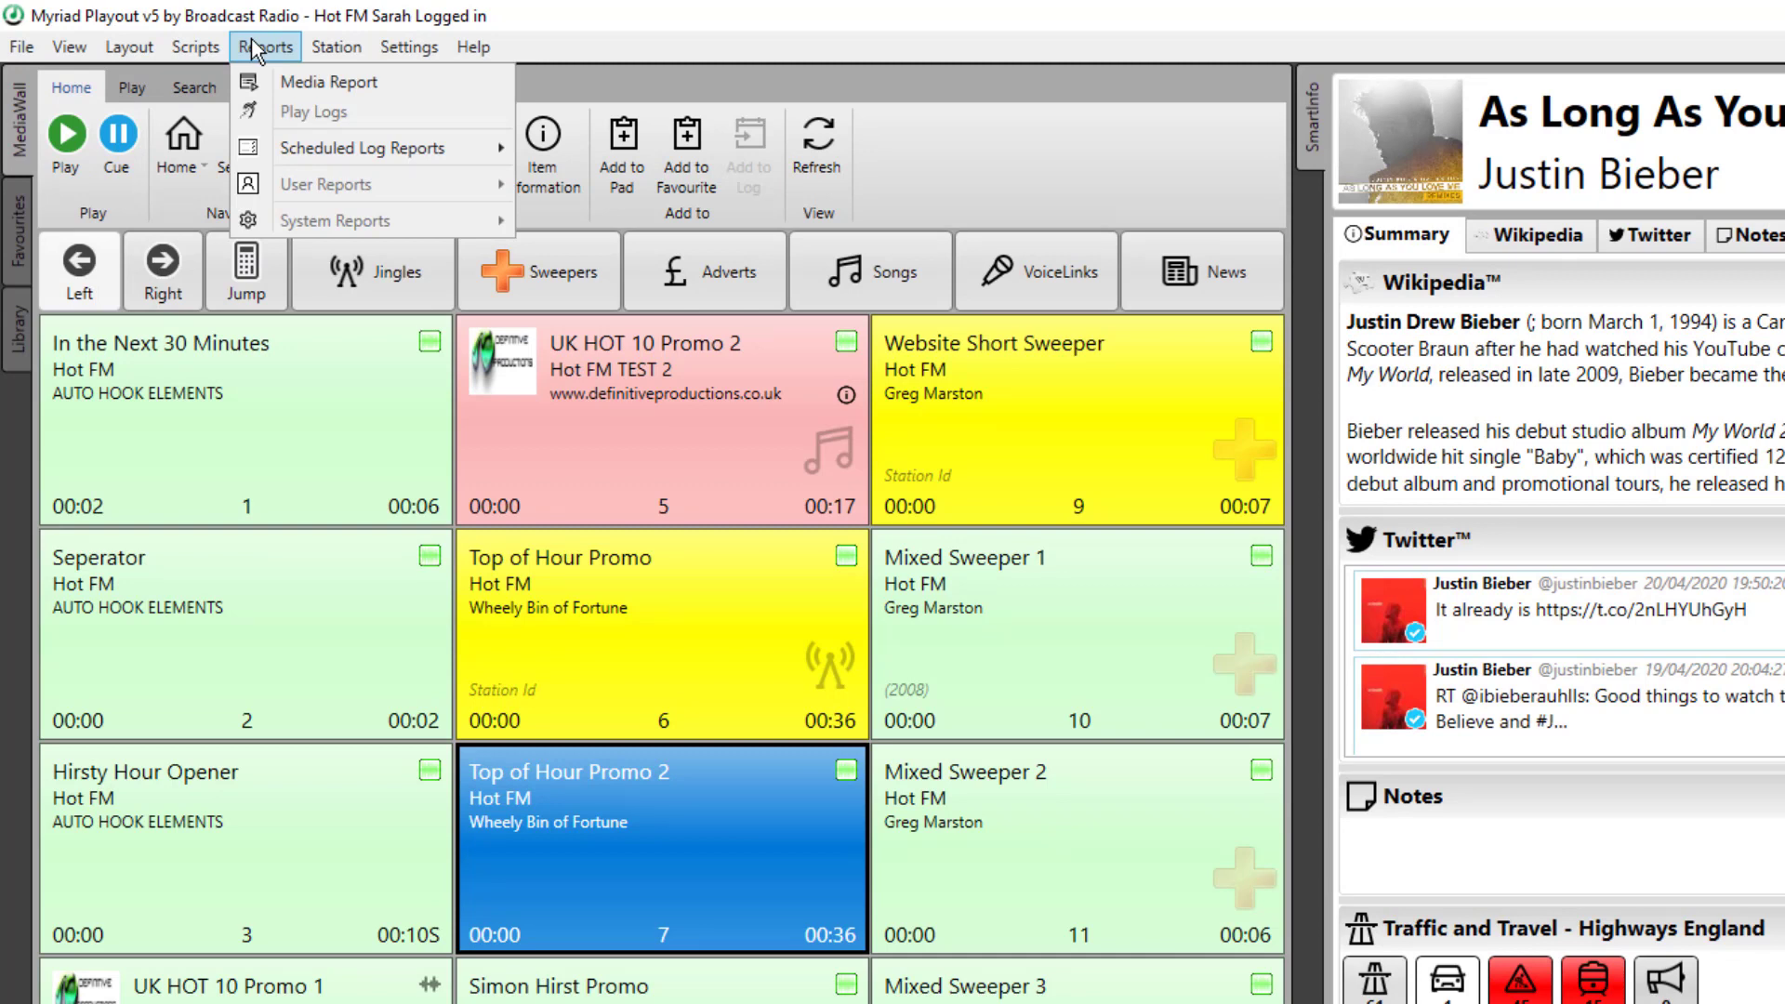
{"action": "mouse_move", "coordinate": [316, 42]}
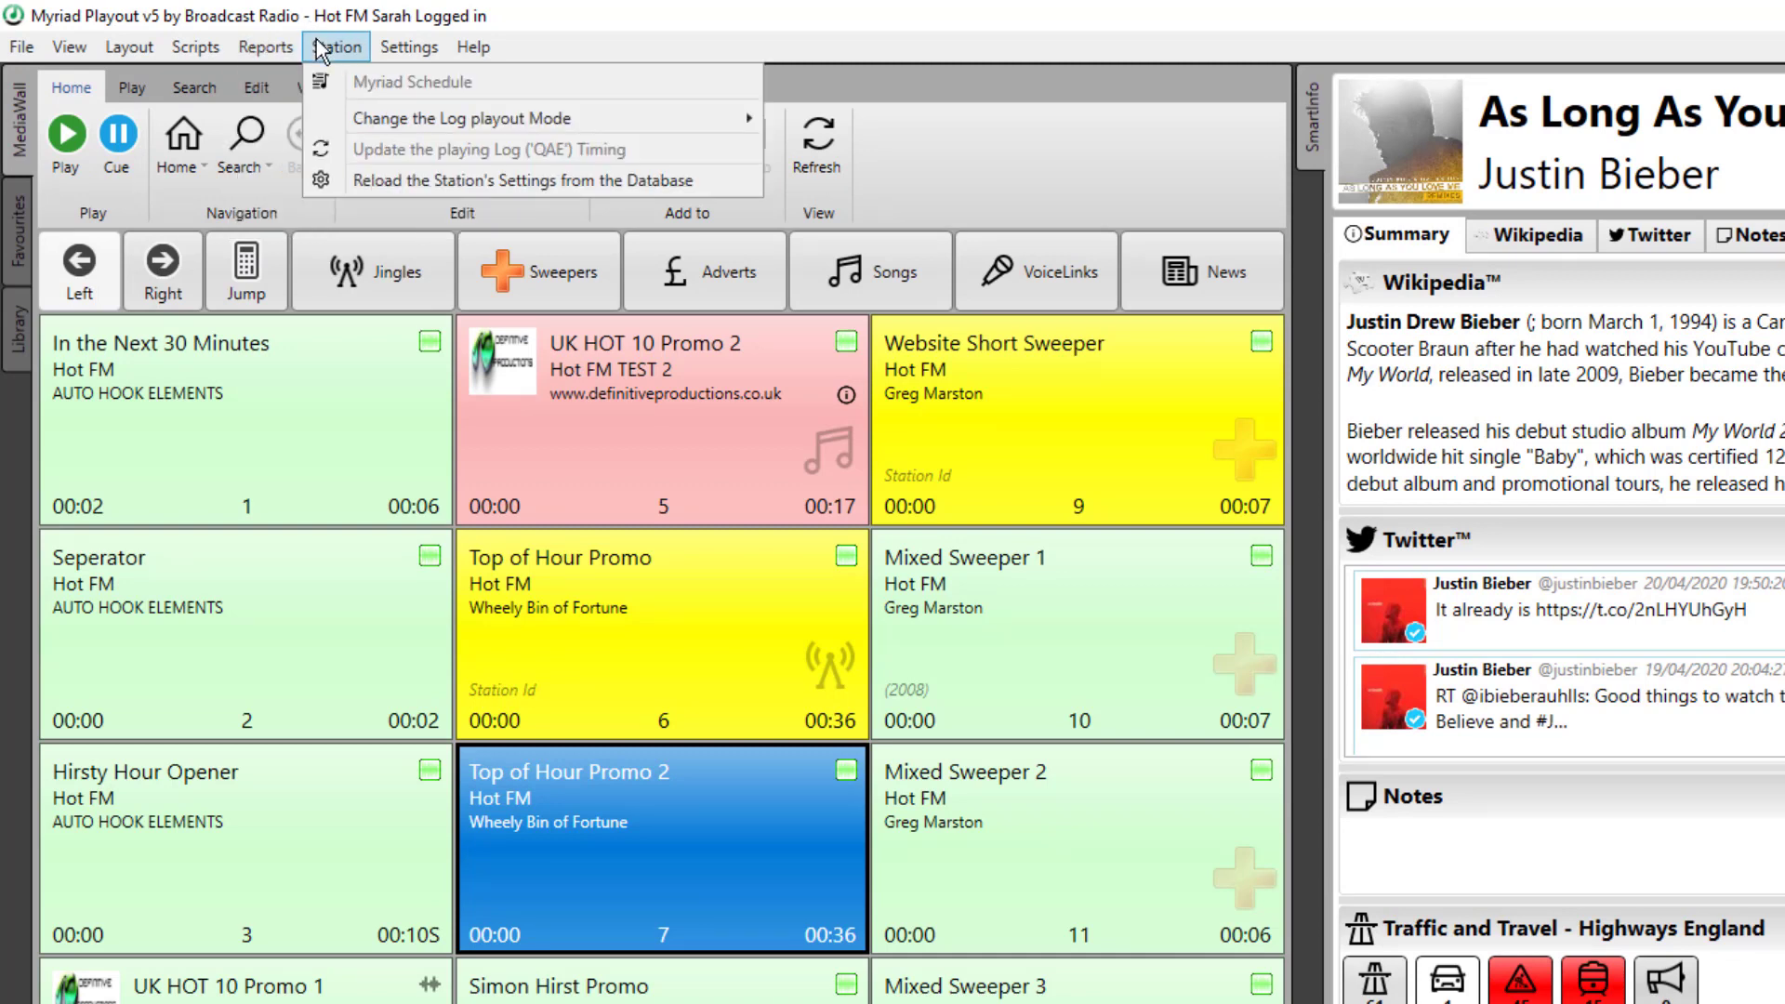
{"action": "mouse_move", "coordinate": [423, 59]}
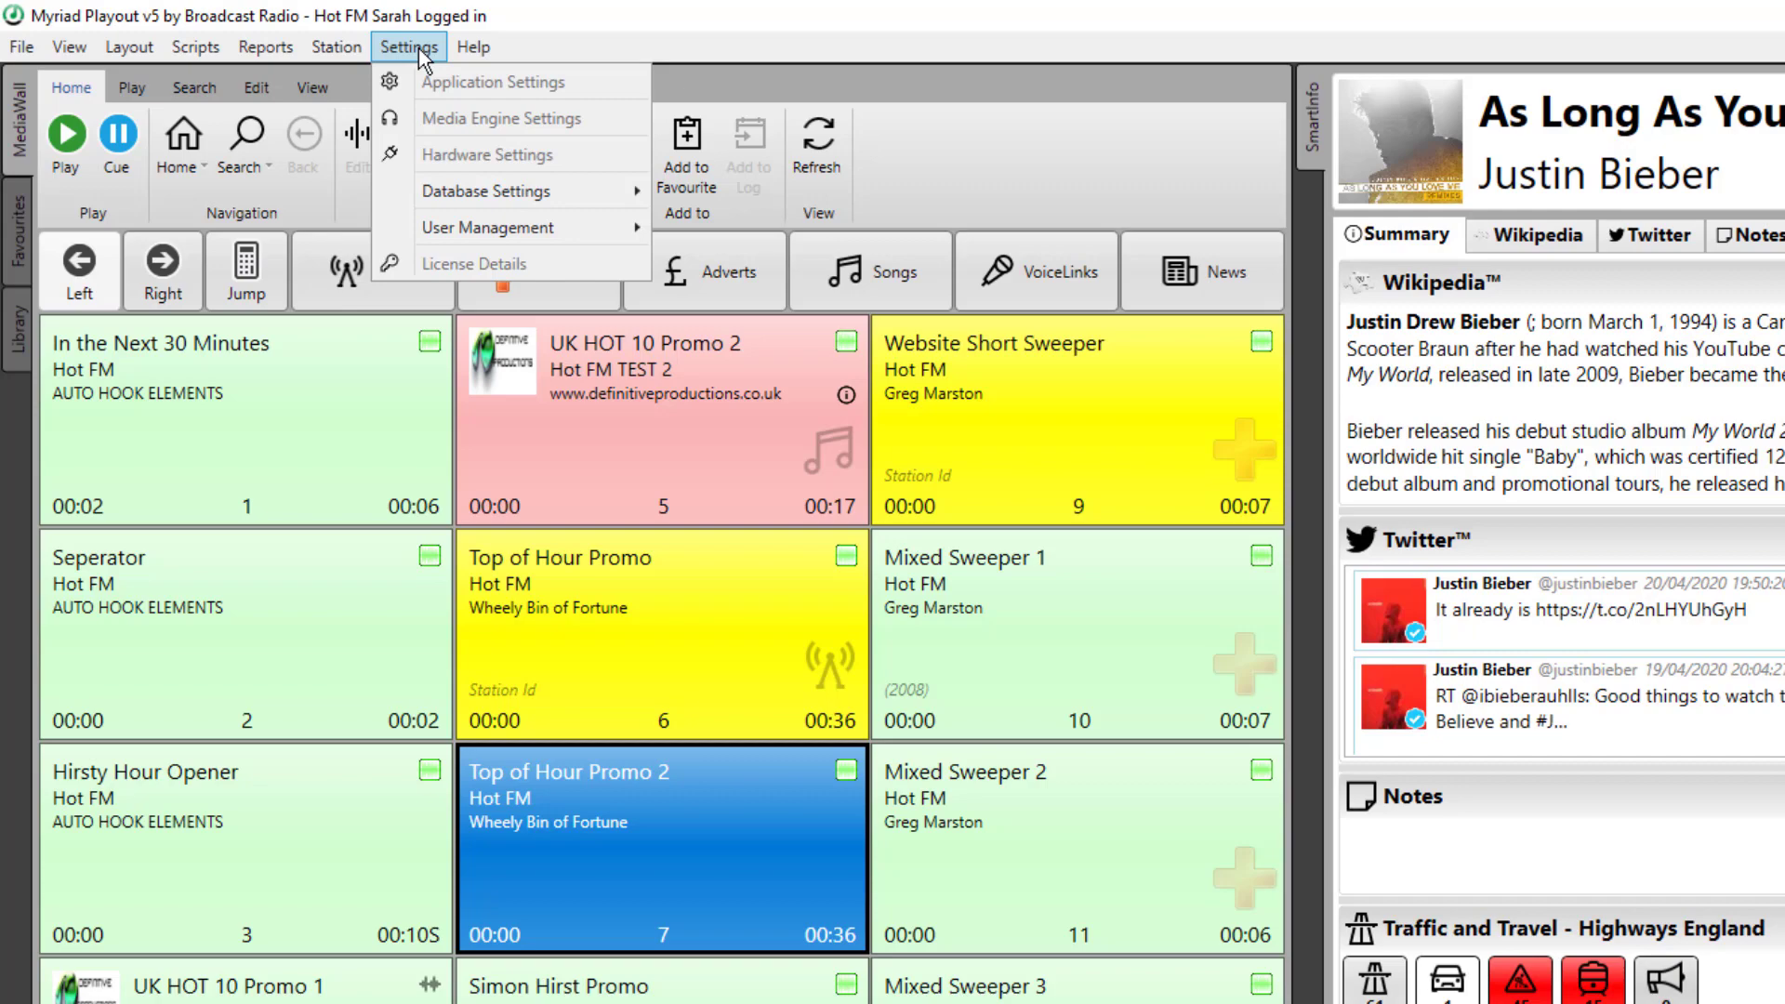
{"action": "left_click", "coordinate": [282, 671]}
- Select the Top of Hour Promo 2 item on the MediaWall and check which editing commands are available for it
{"action": "left_click", "coordinate": [281, 671]}
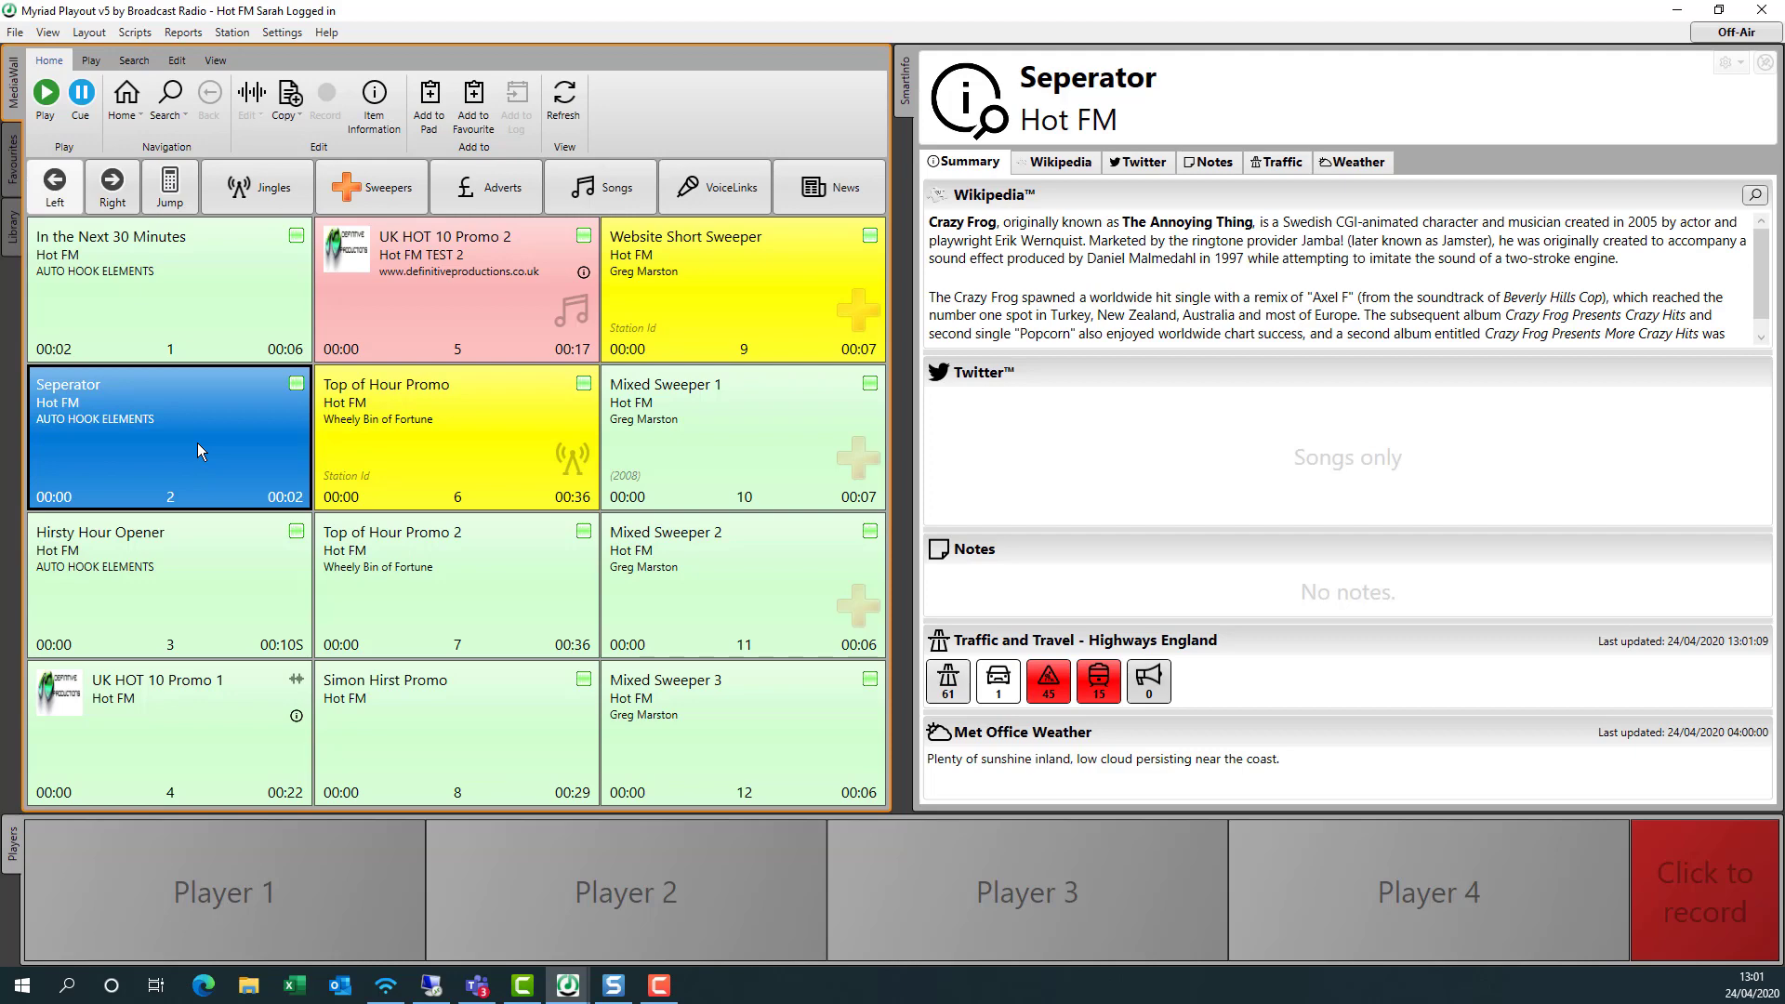
{"action": "left_click", "coordinate": [445, 586]}
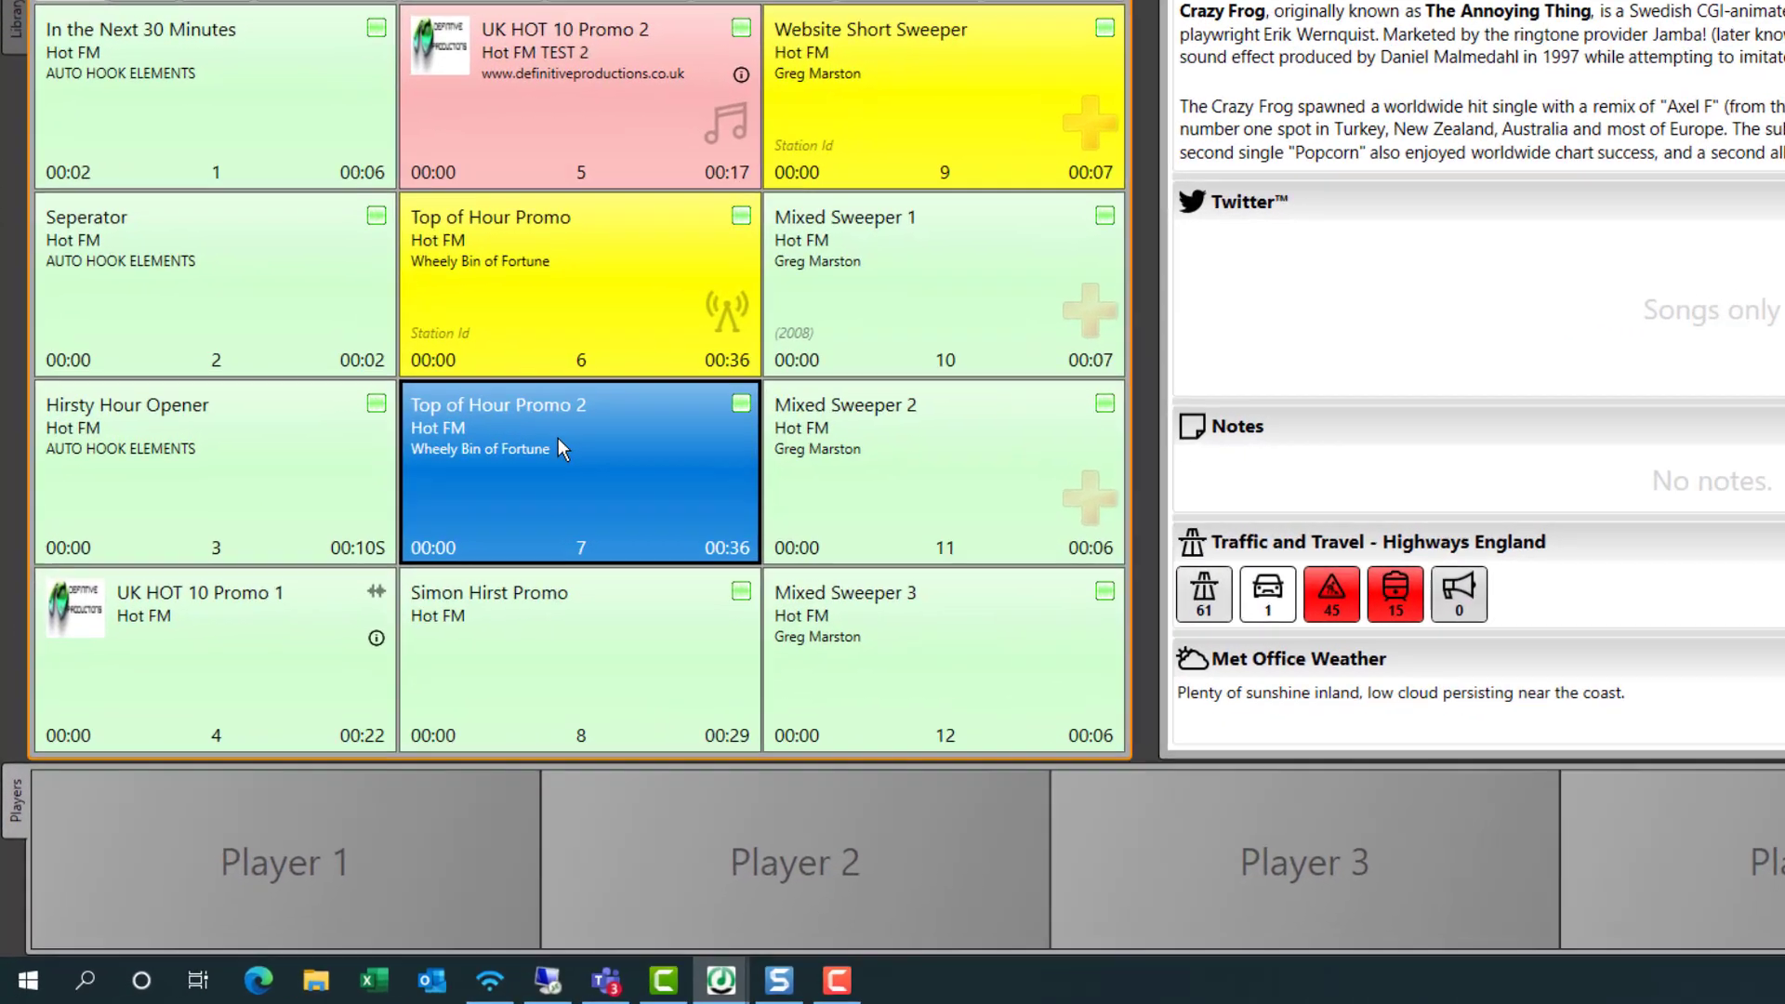
{"action": "right_click", "coordinate": [443, 561]}
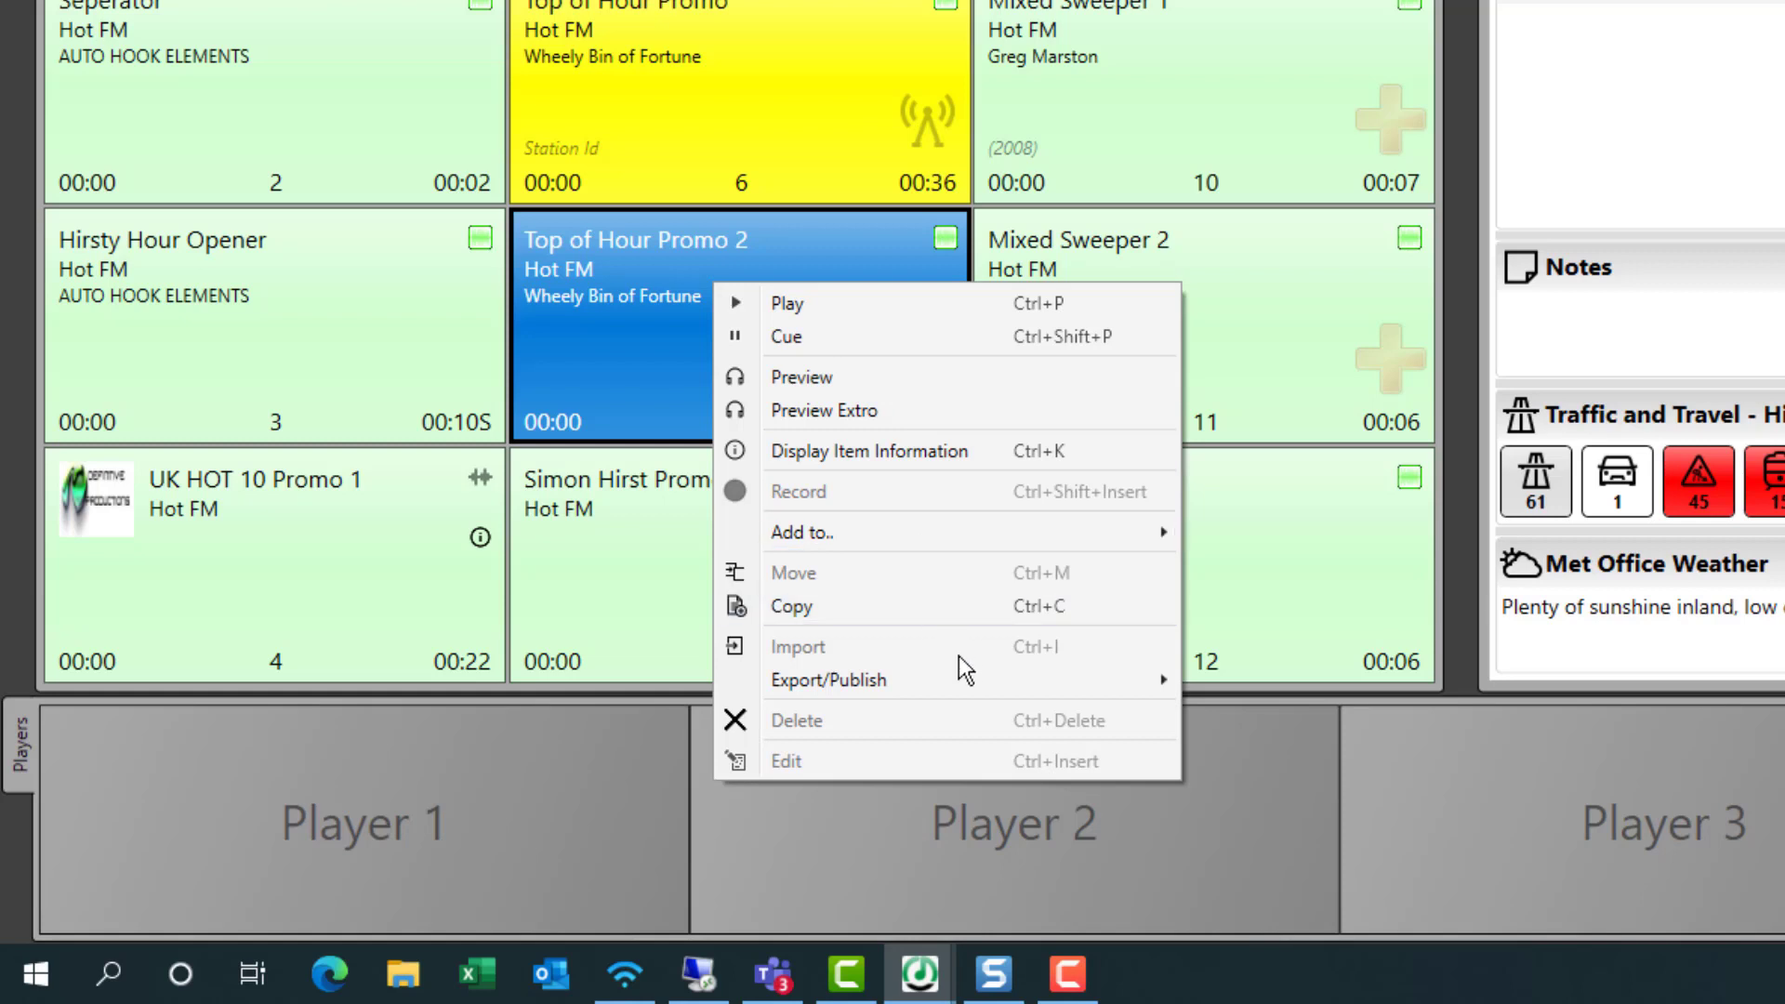
{"action": "mouse_move", "coordinate": [827, 677]}
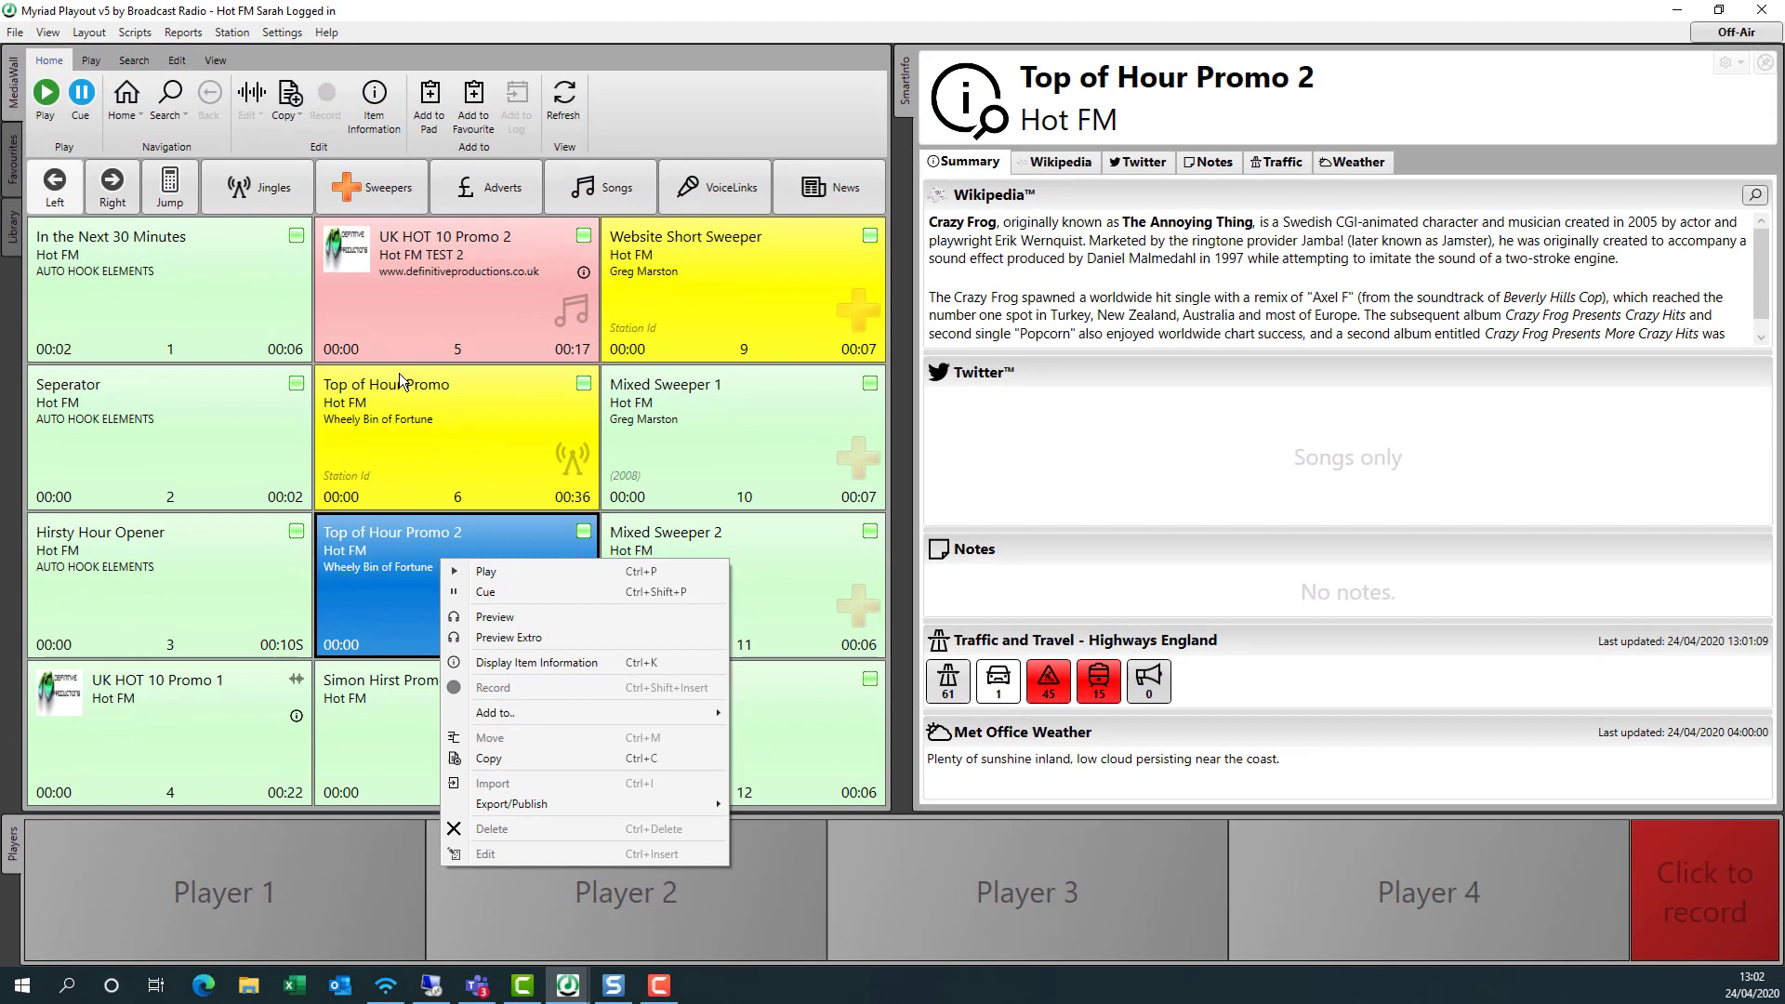
- Jump the MediaWall to media ID 4000
{"action": "left_click", "coordinate": [174, 195]}
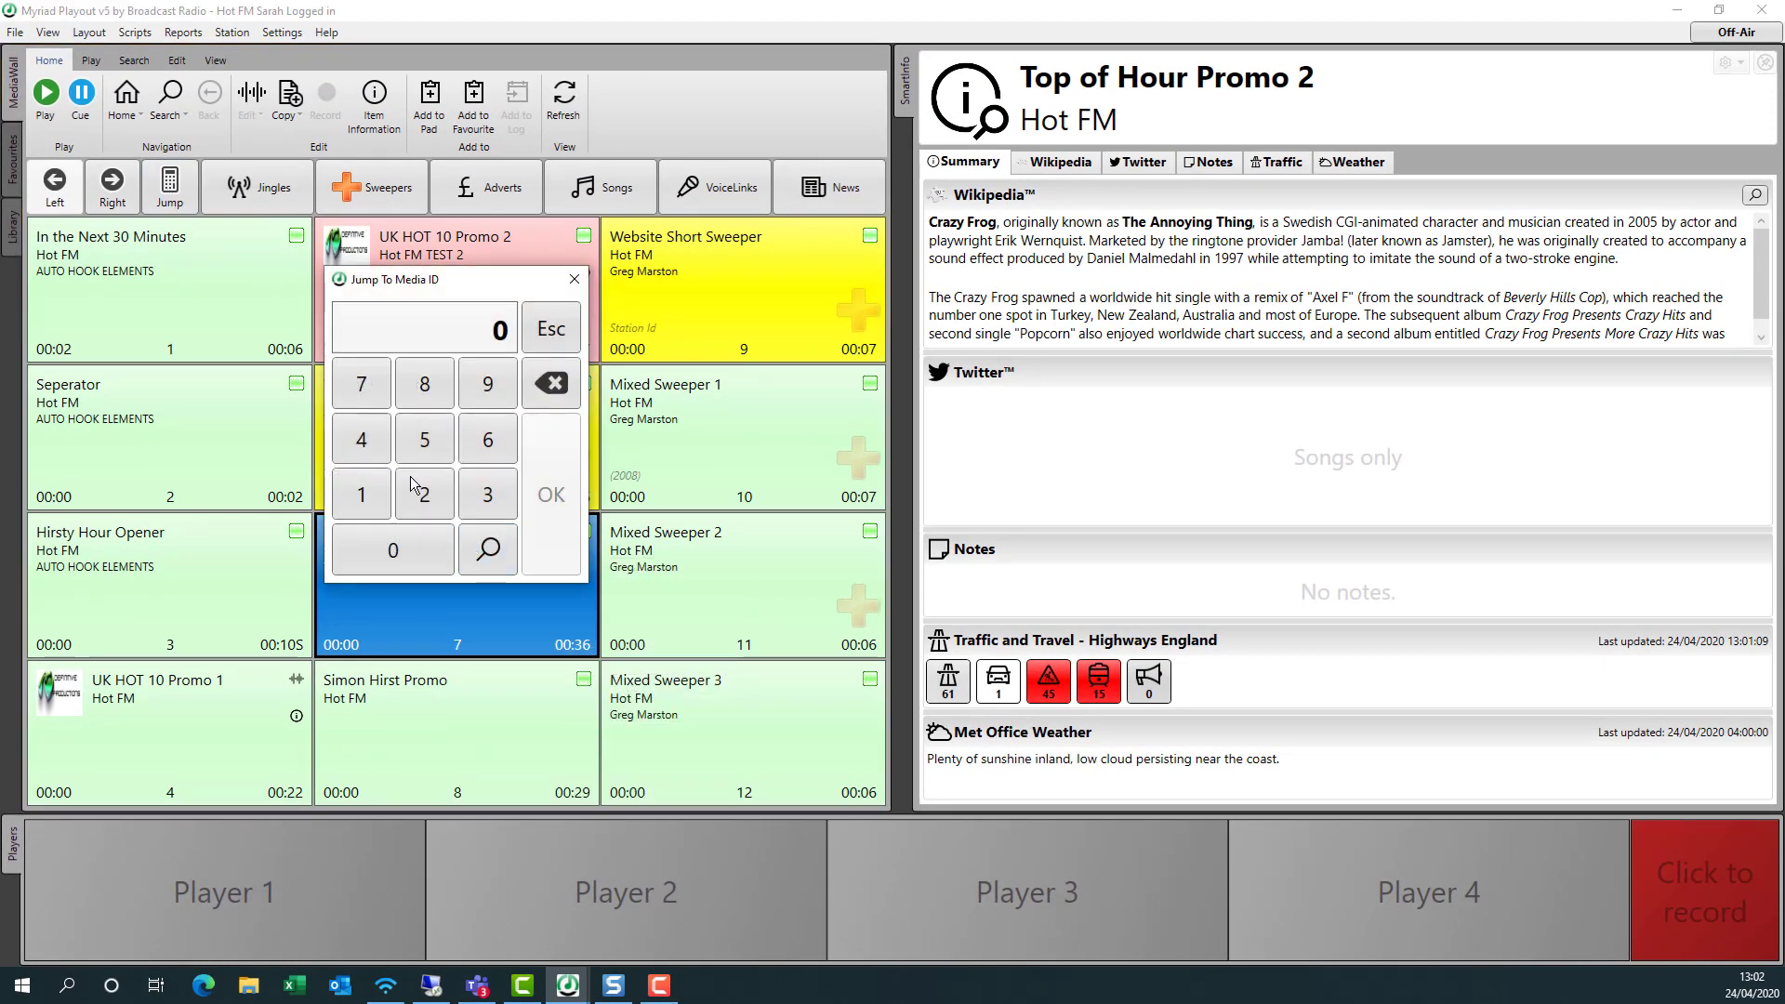
{"action": "left_click", "coordinate": [367, 442]}
{"action": "left_click", "coordinate": [395, 552]}
{"action": "left_click", "coordinate": [395, 552]}
{"action": "left_click", "coordinate": [395, 552]}
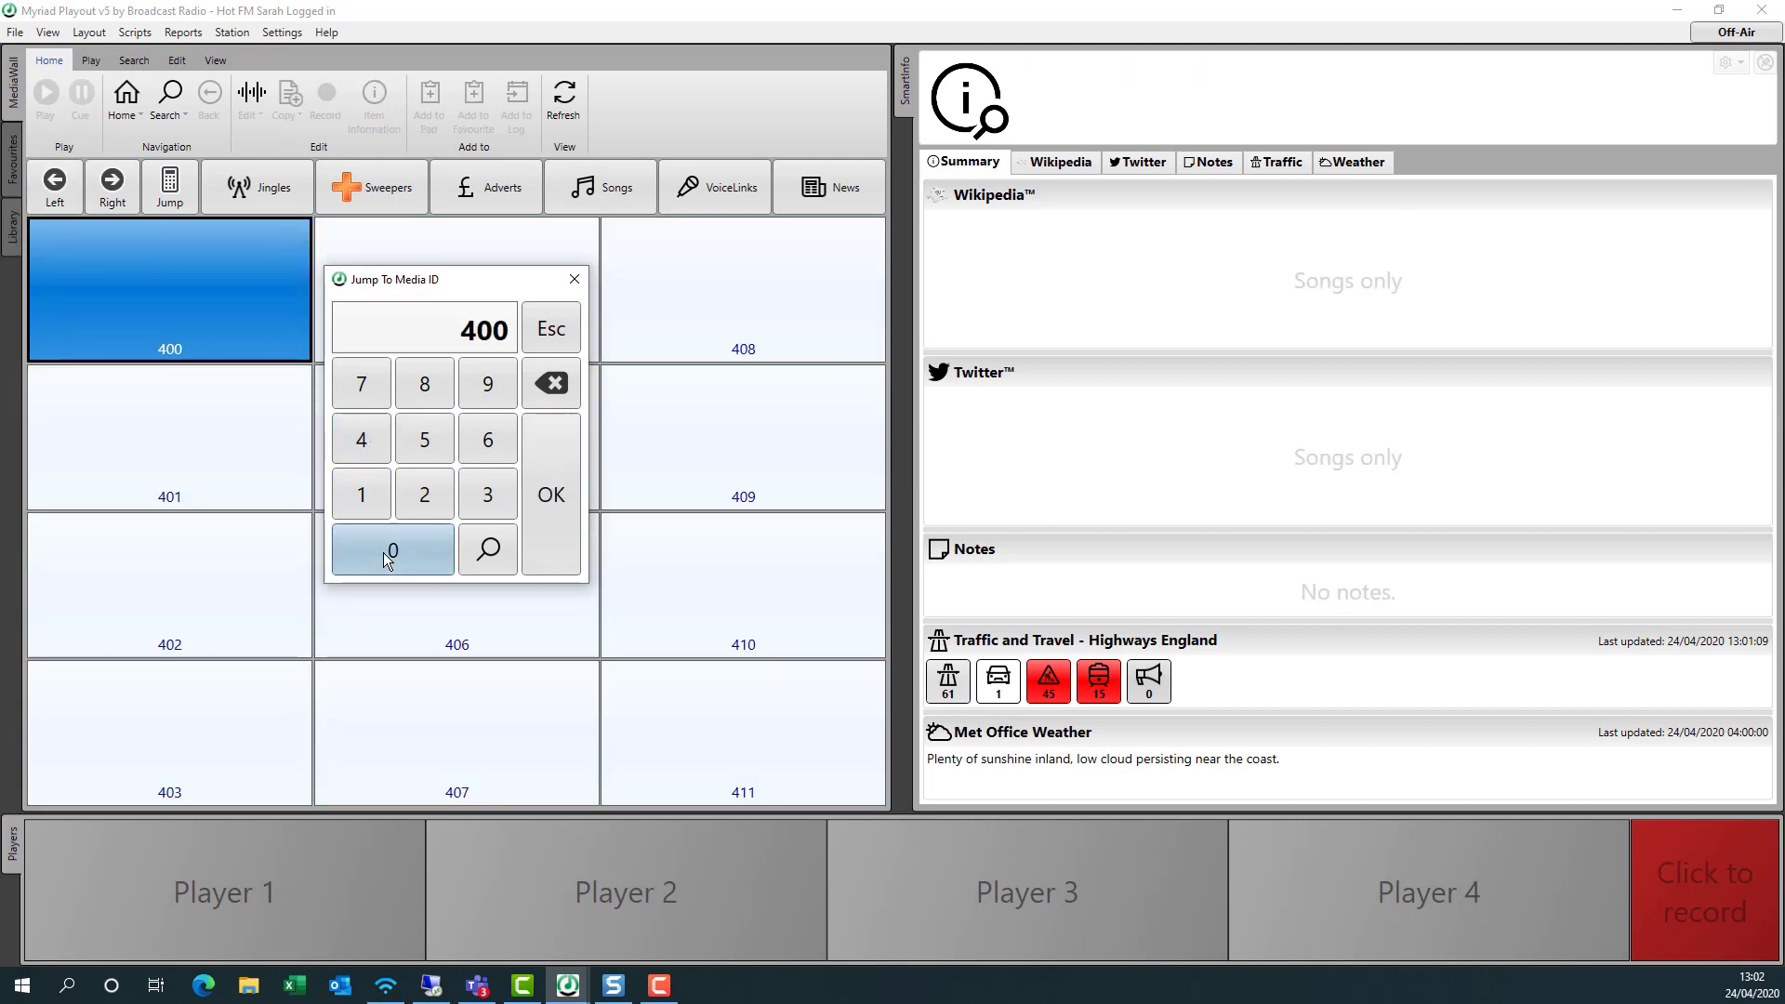
{"action": "left_click", "coordinate": [570, 546]}
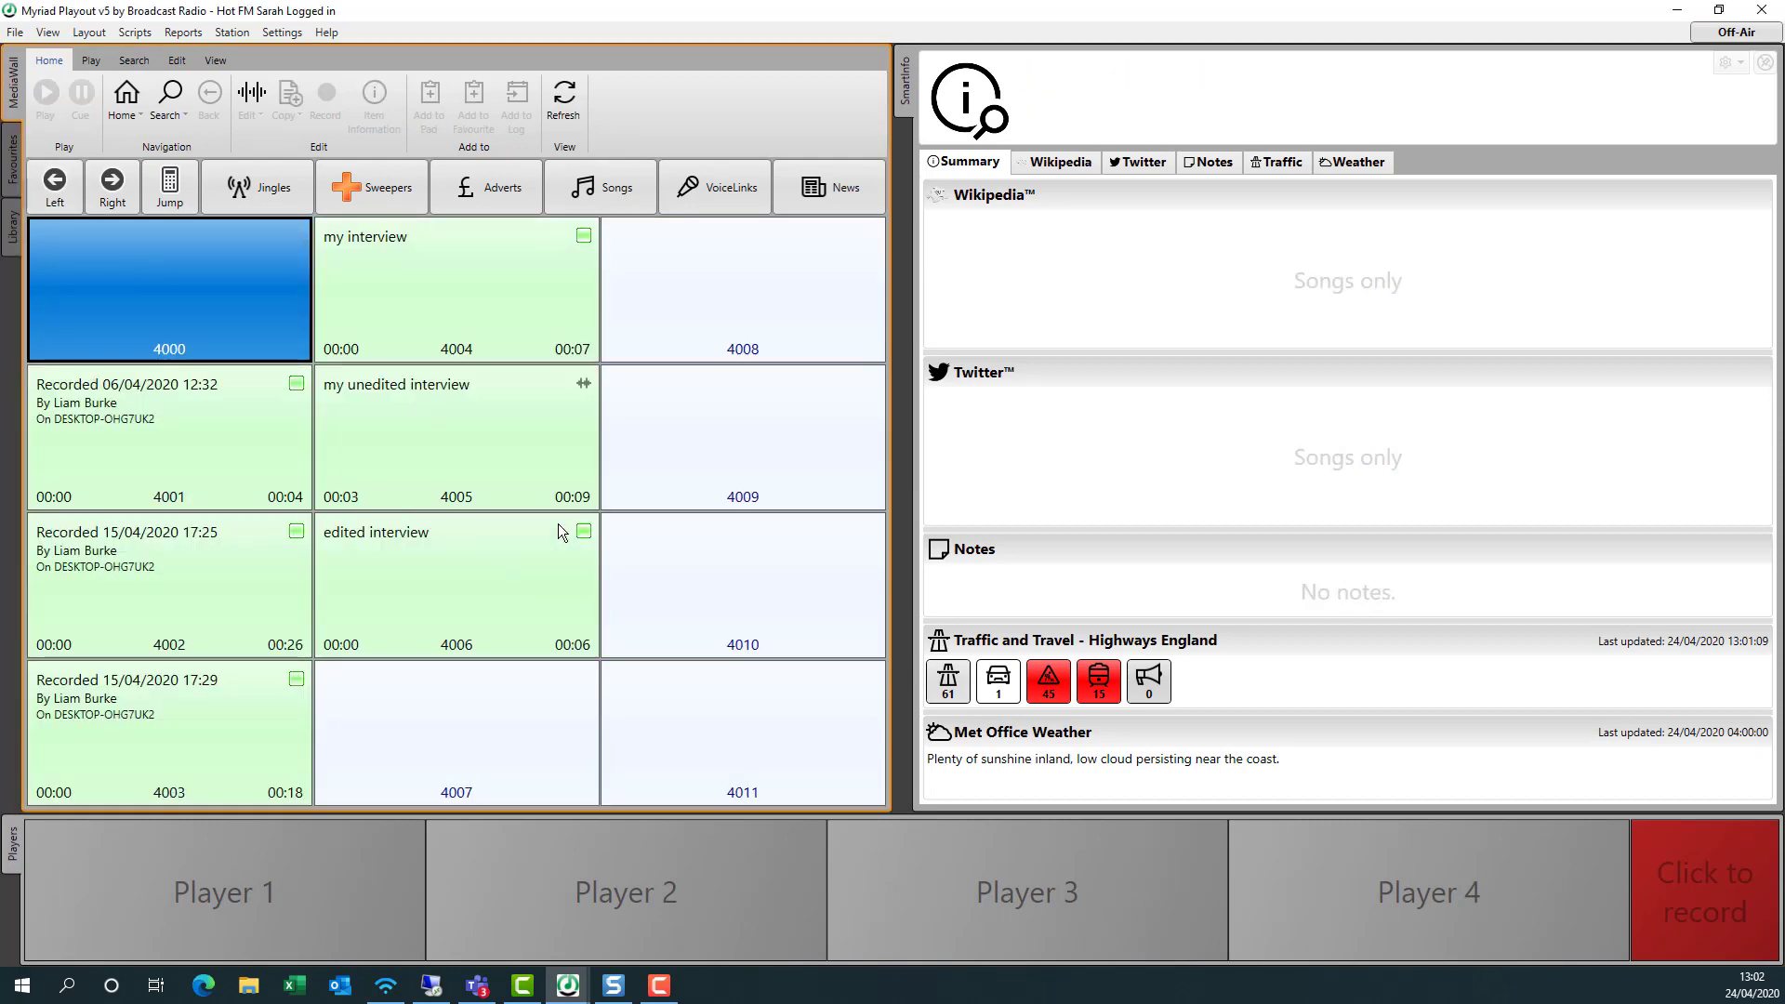
- Select the edited interview item at media ID 4006 and check which editing commands are available for it
{"action": "left_click", "coordinate": [433, 560]}
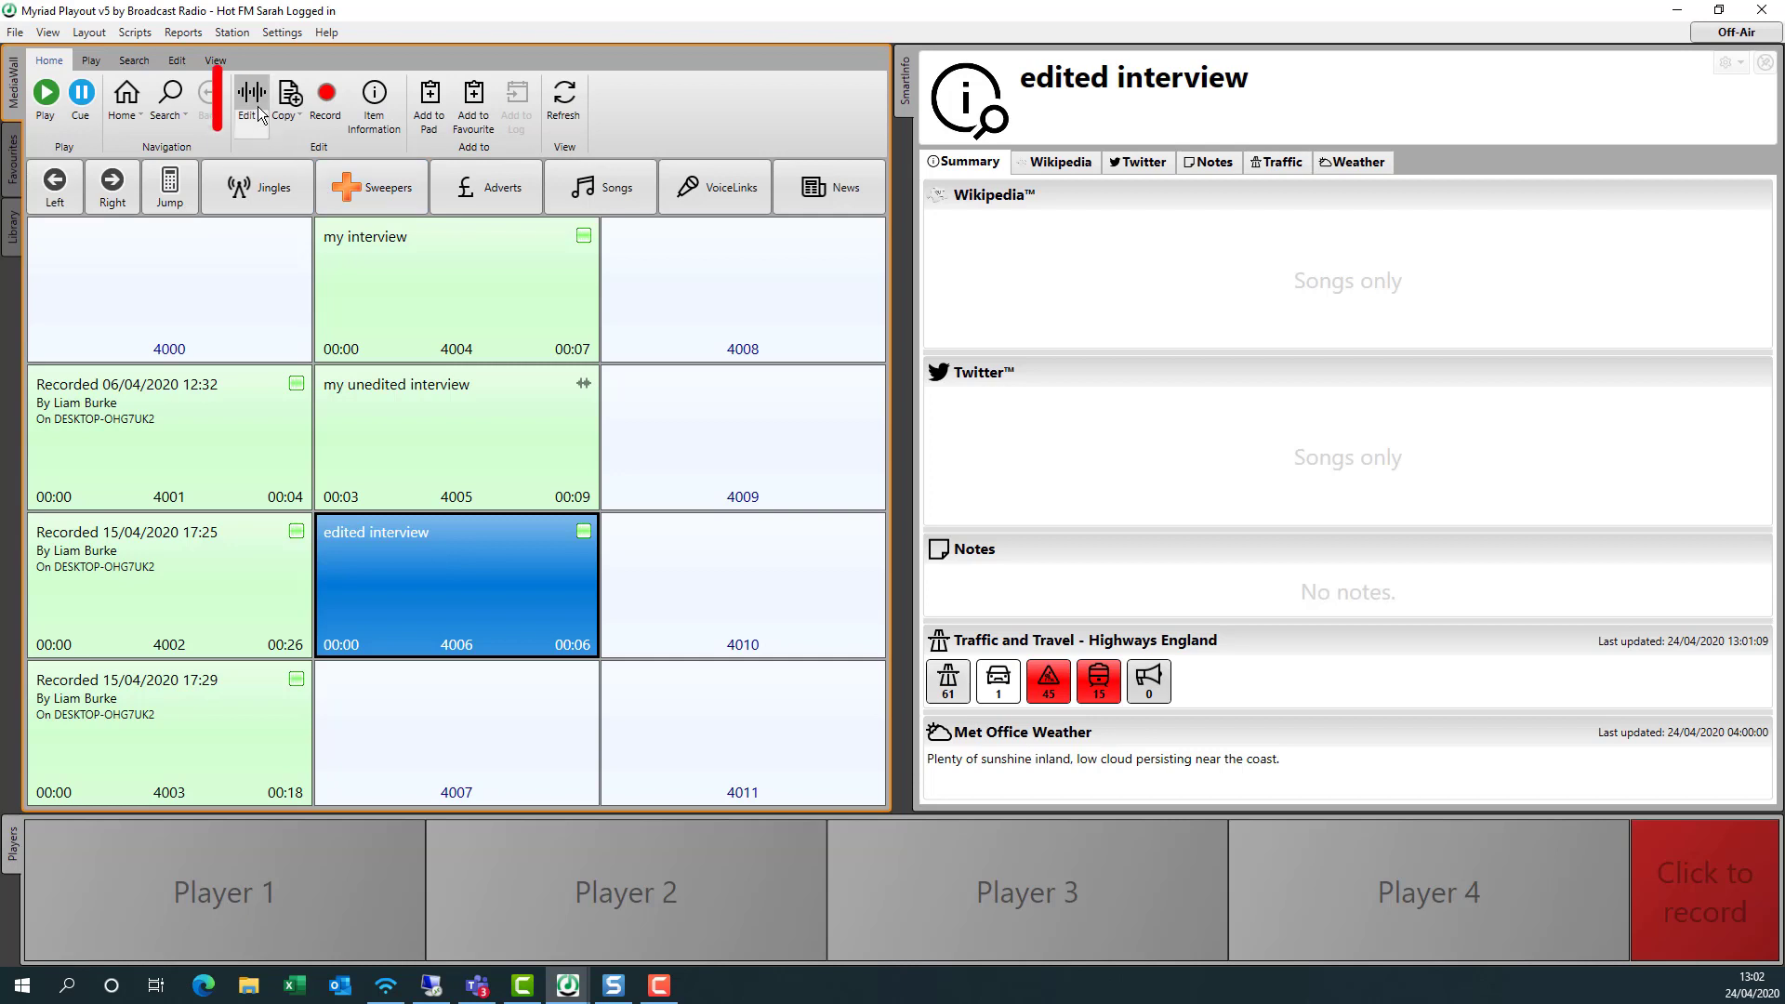
{"action": "right_click", "coordinate": [510, 570]}
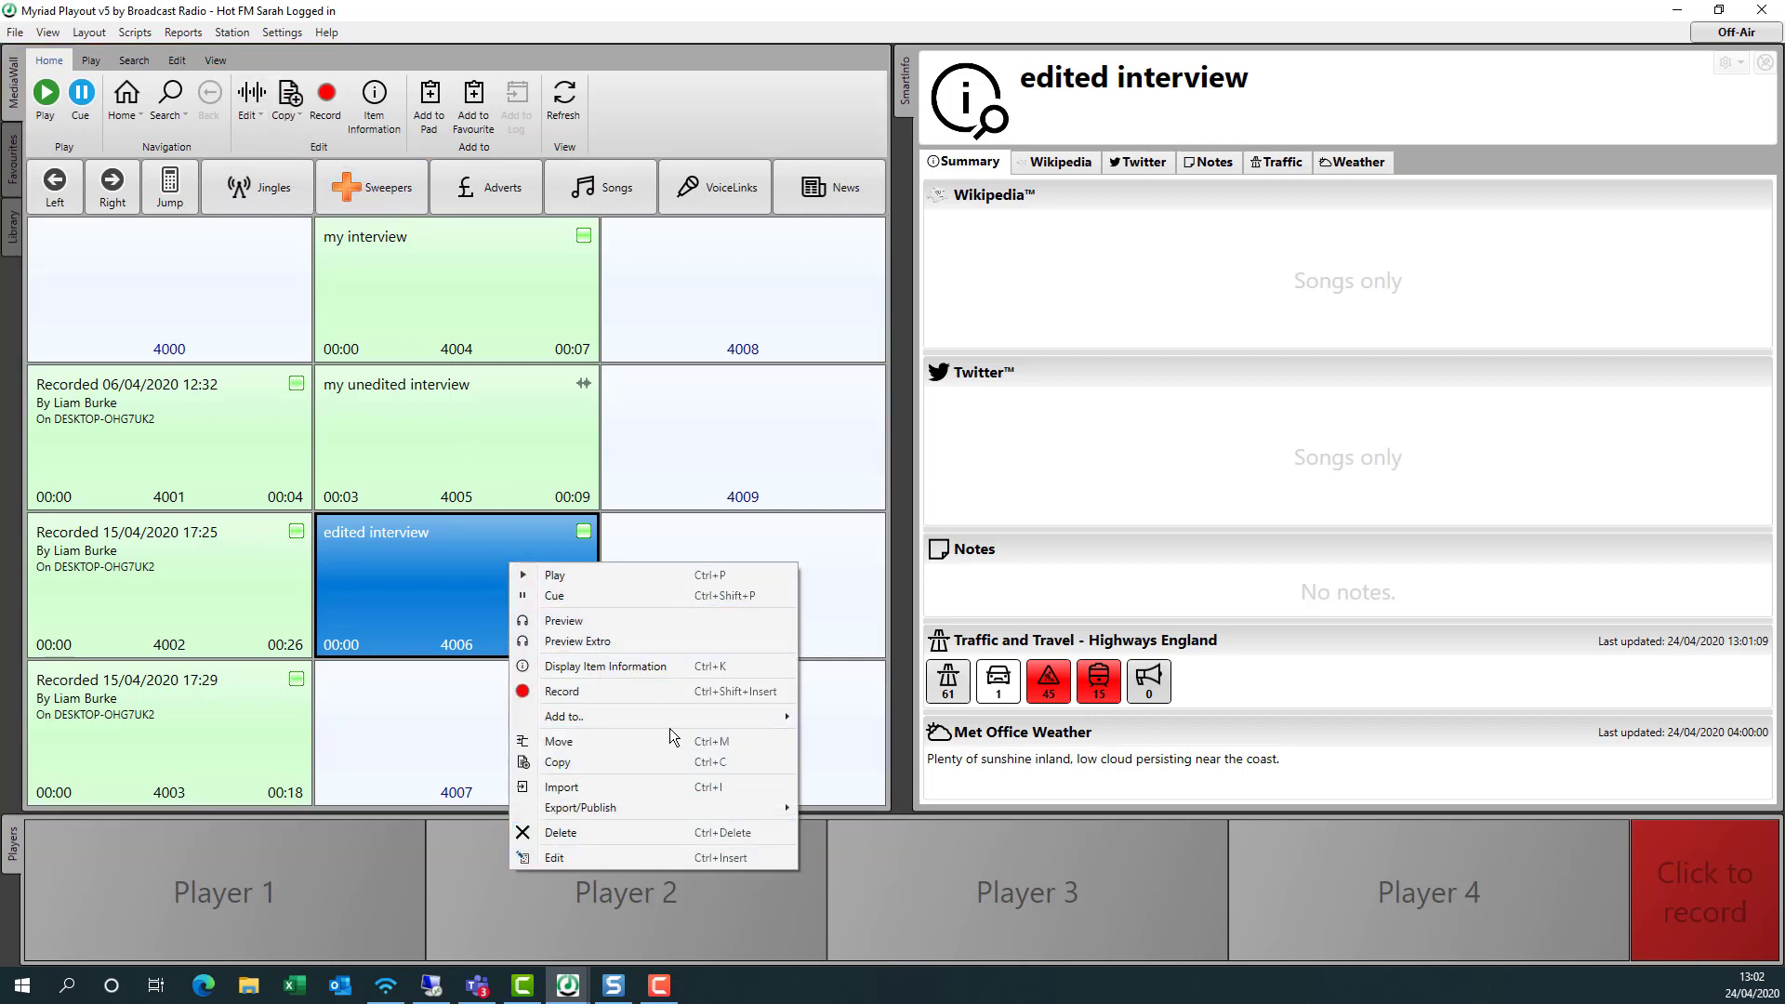
{"action": "left_click", "coordinate": [695, 472]}
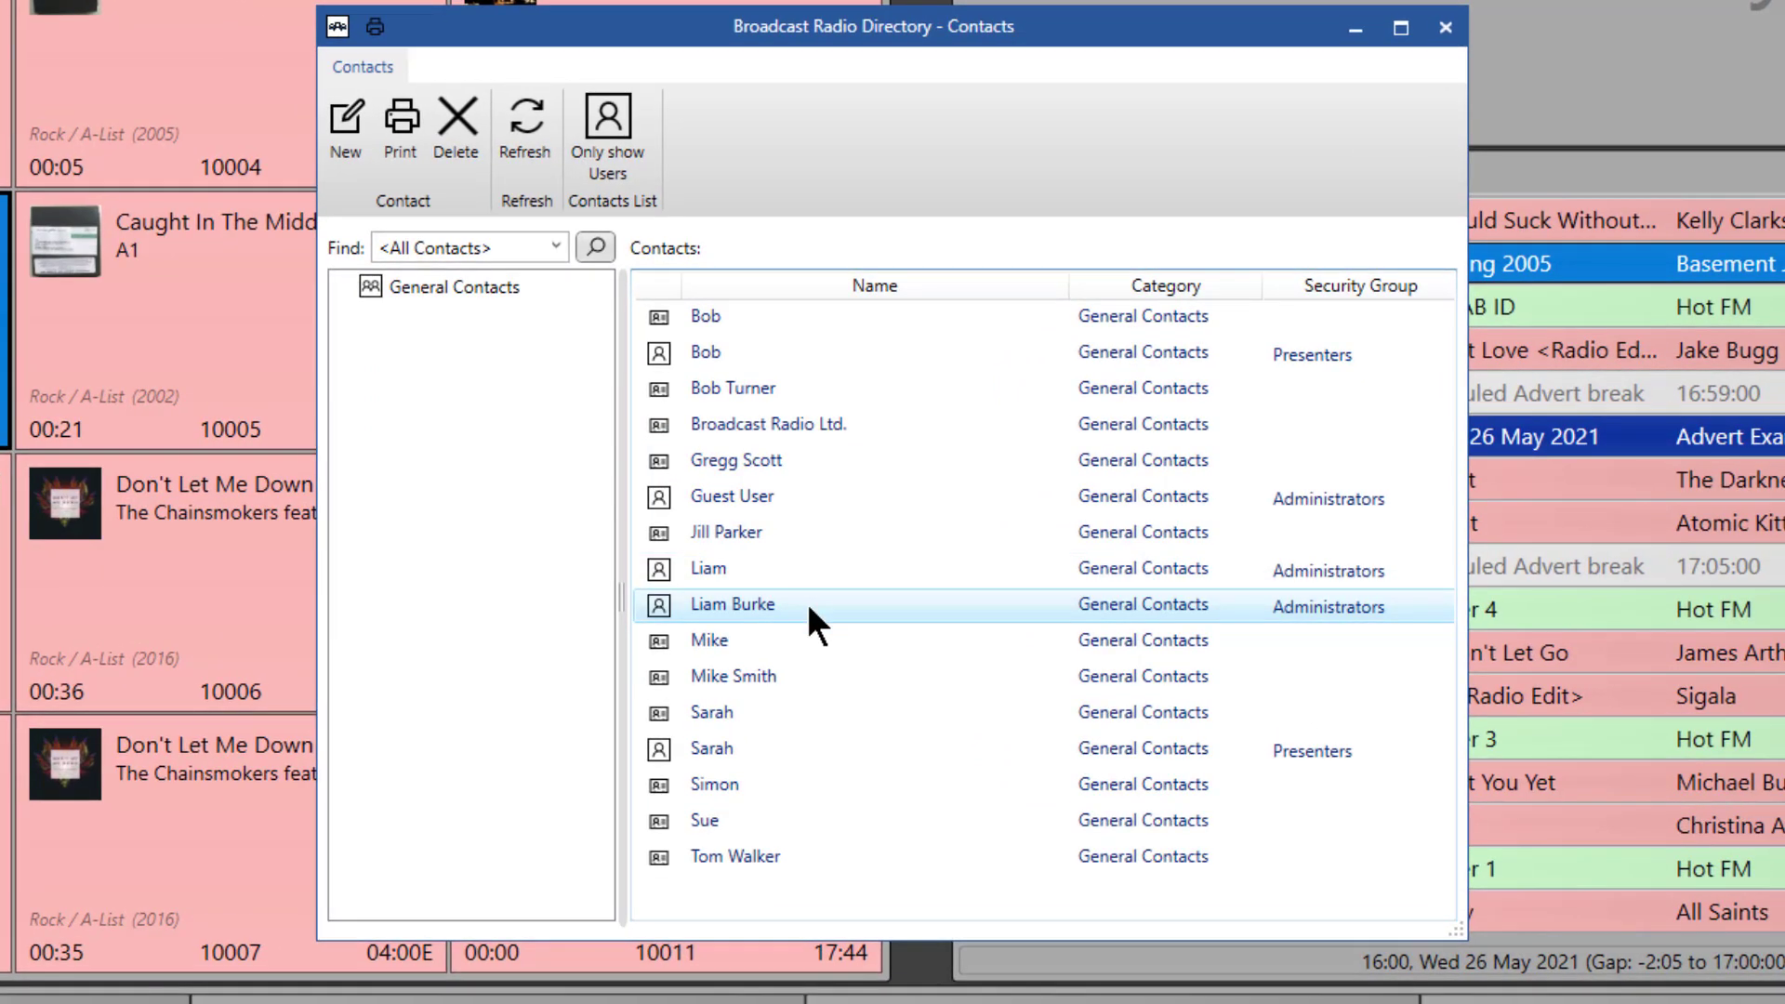
- In the highlighted administrator contact's security settings, allow editing of Hot Gold log hours 08:00-10:59 from Monday to Friday
{"action": "double_click", "coordinate": [807, 604]}
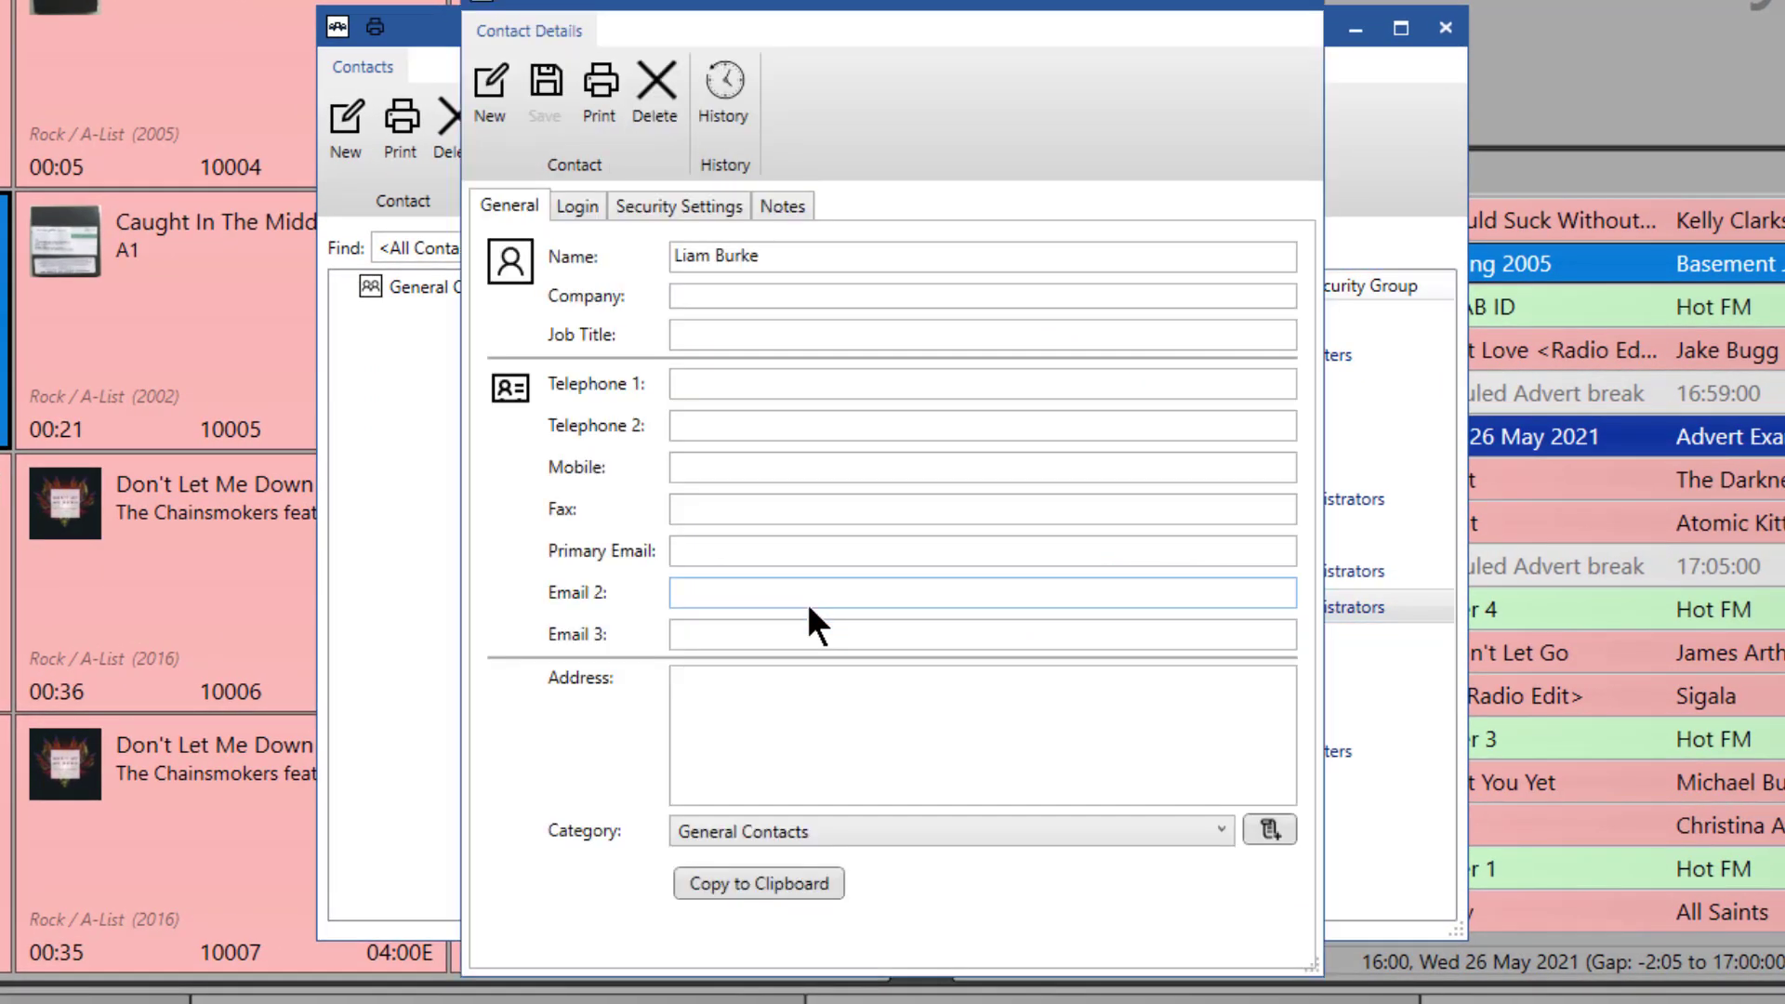
{"action": "left_click", "coordinate": [671, 209]}
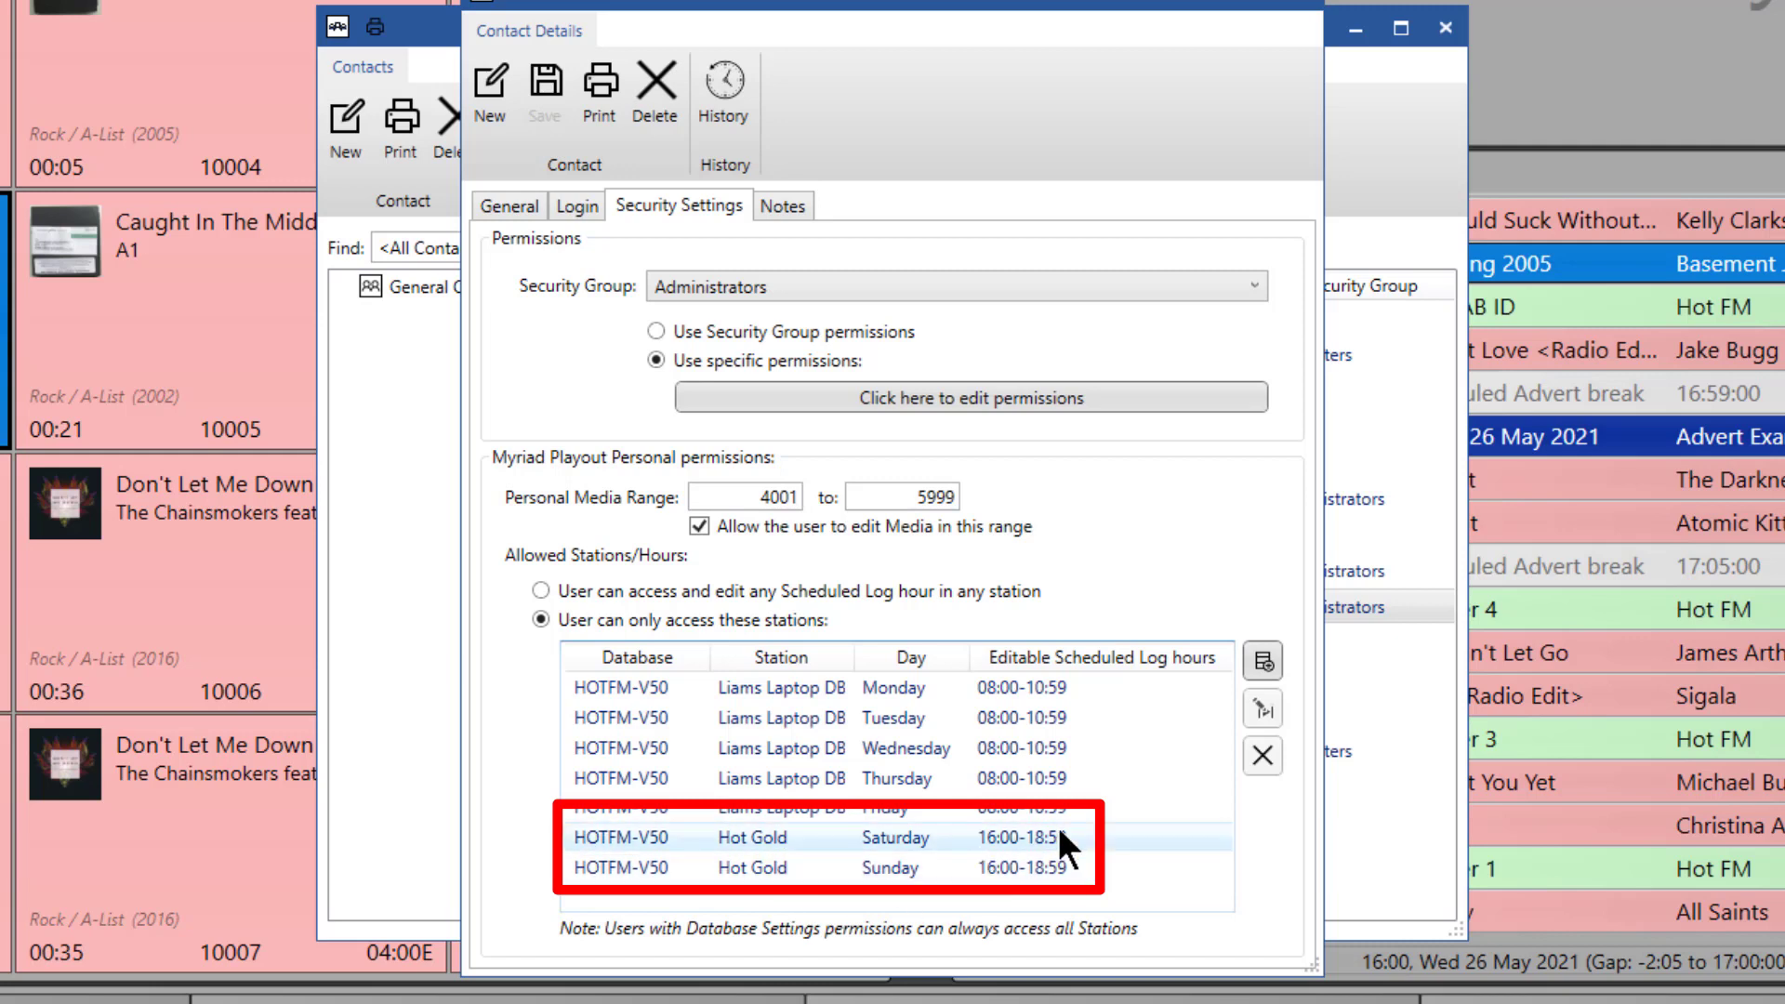
{"action": "left_click", "coordinate": [1262, 660]}
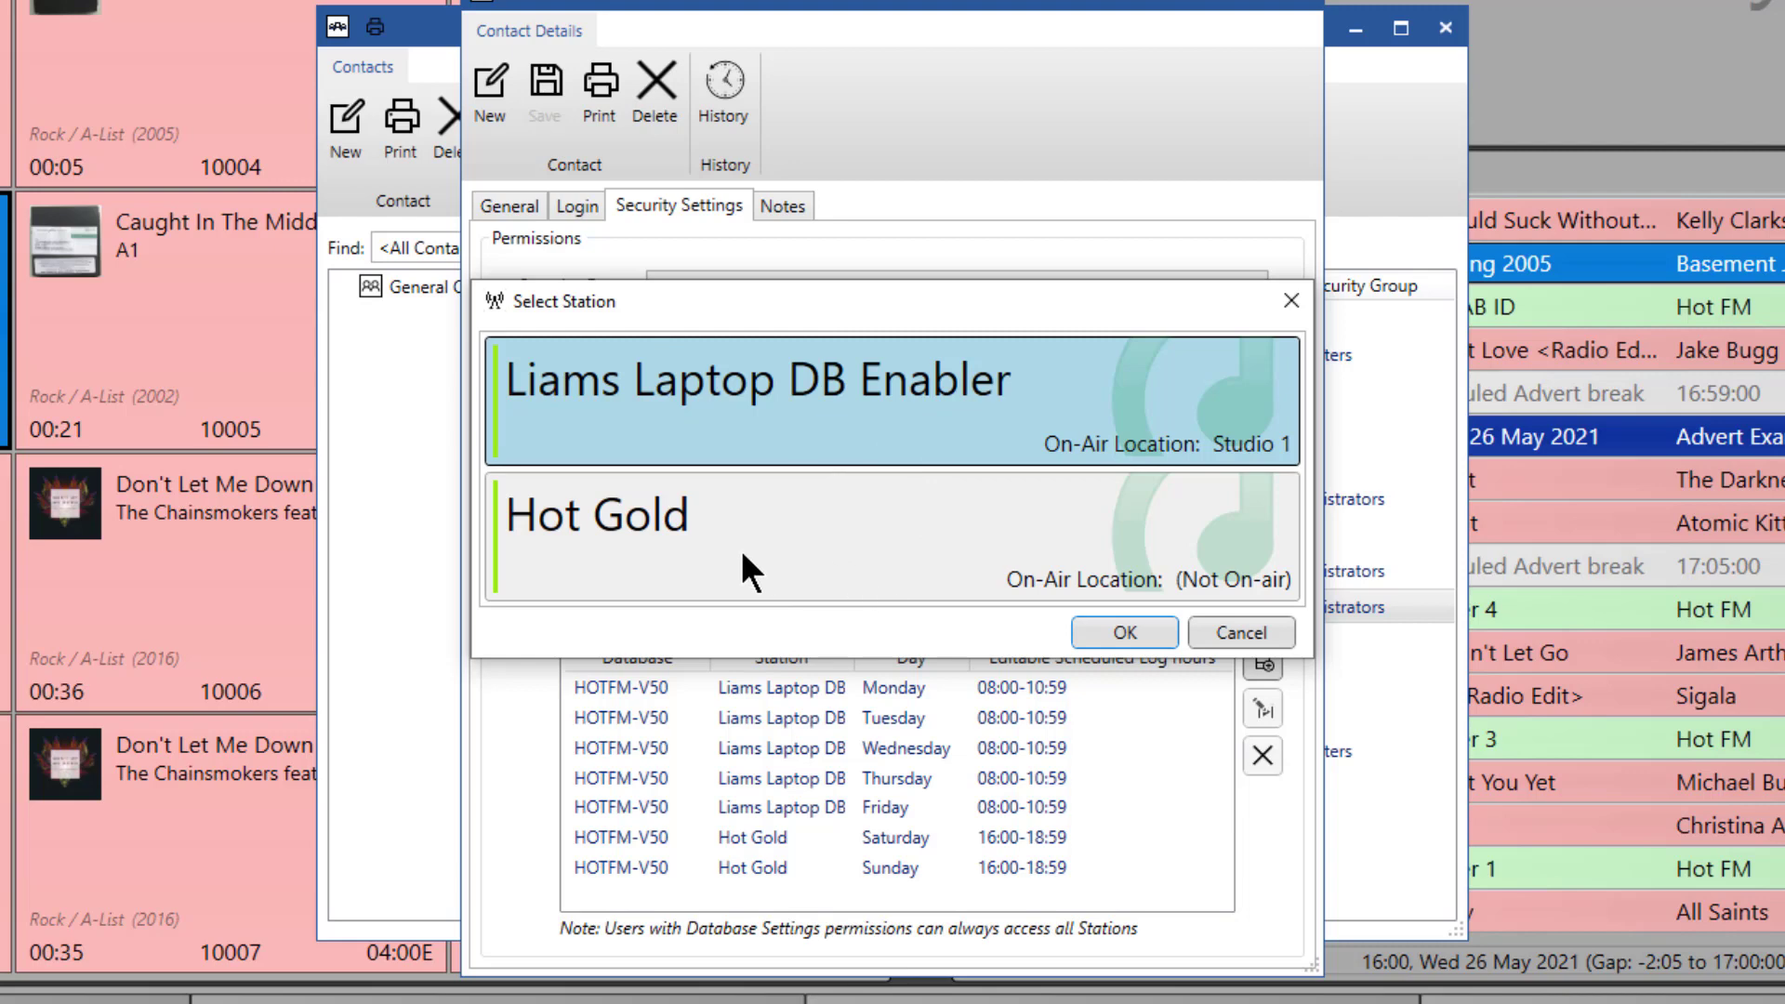
{"action": "left_click", "coordinate": [649, 530]}
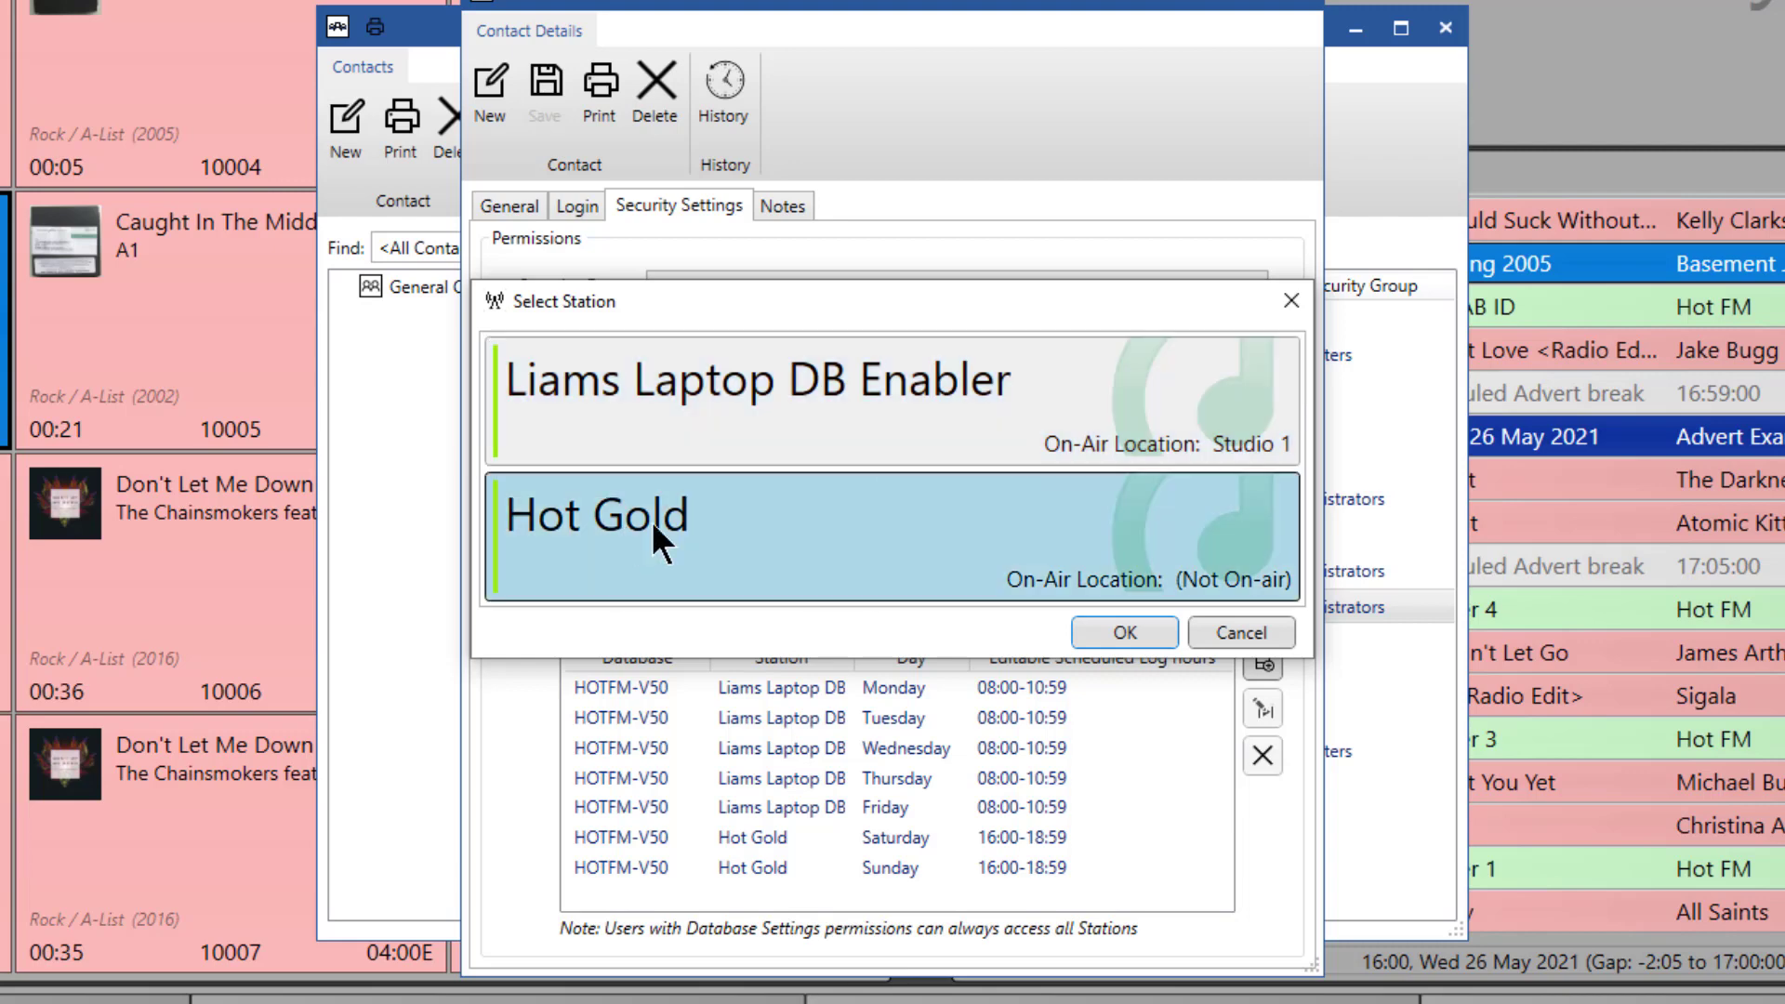
{"action": "left_click", "coordinate": [1125, 634]}
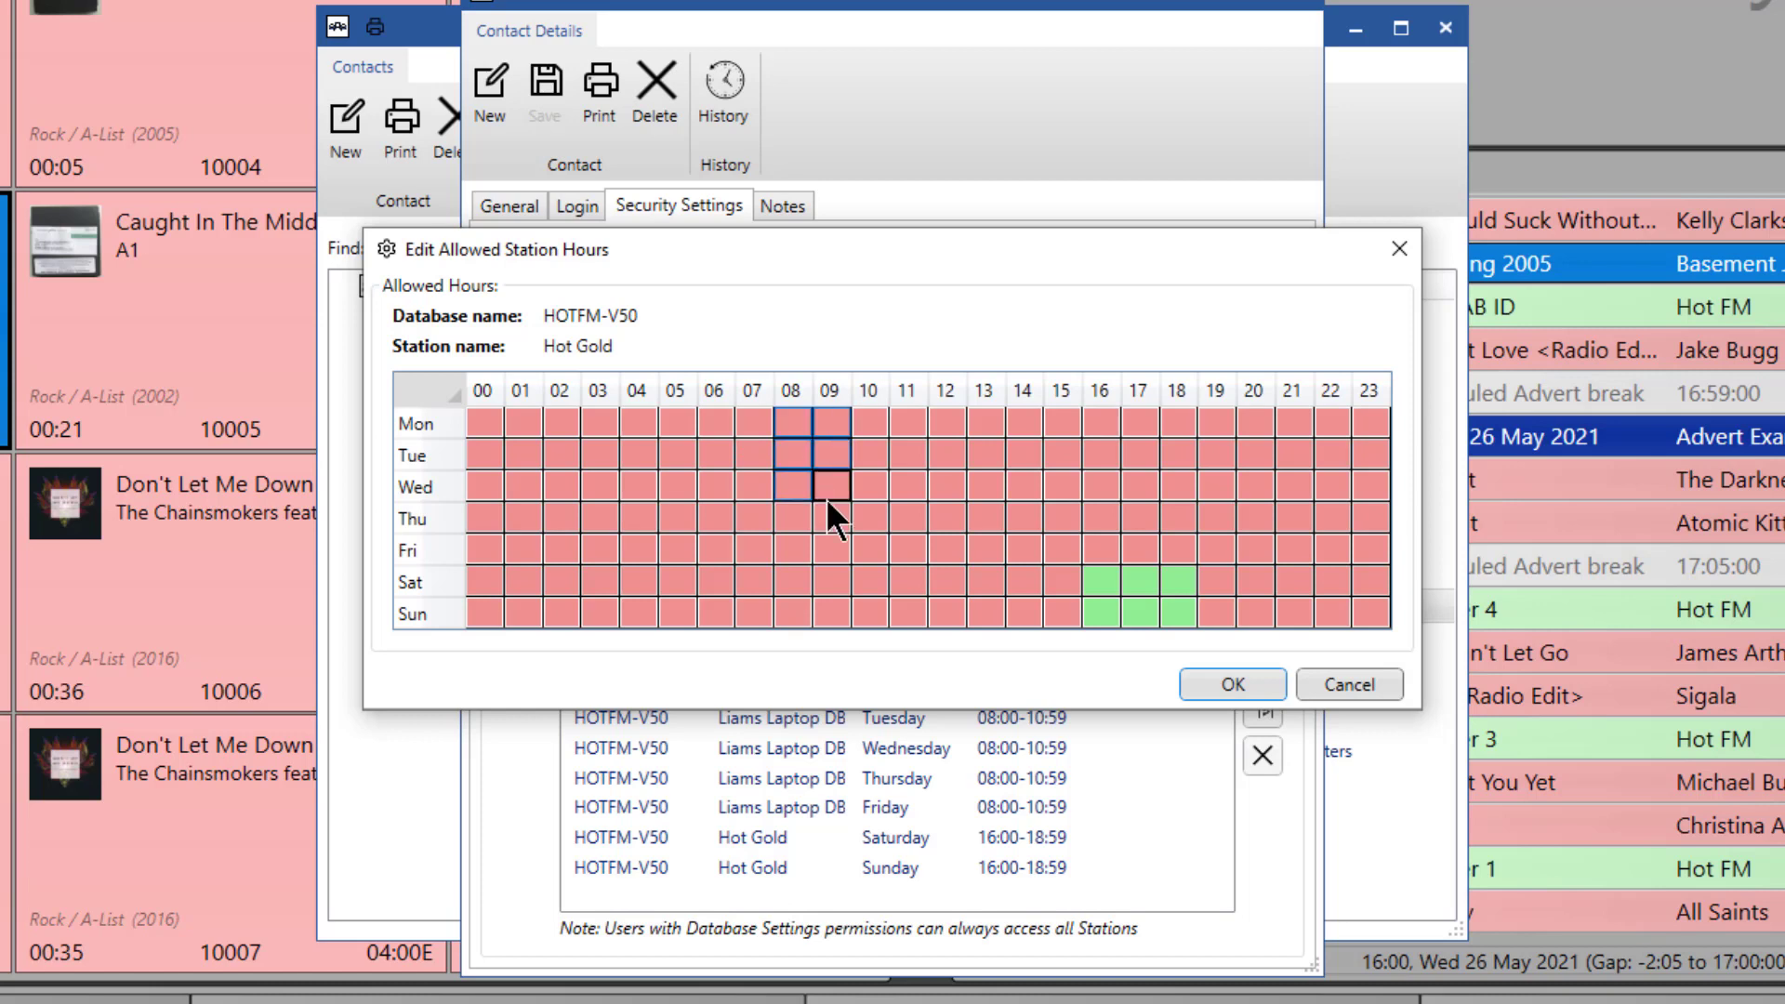
{"action": "left_click_drag", "start_coordinate": [831, 504], "coordinate": [857, 550]}
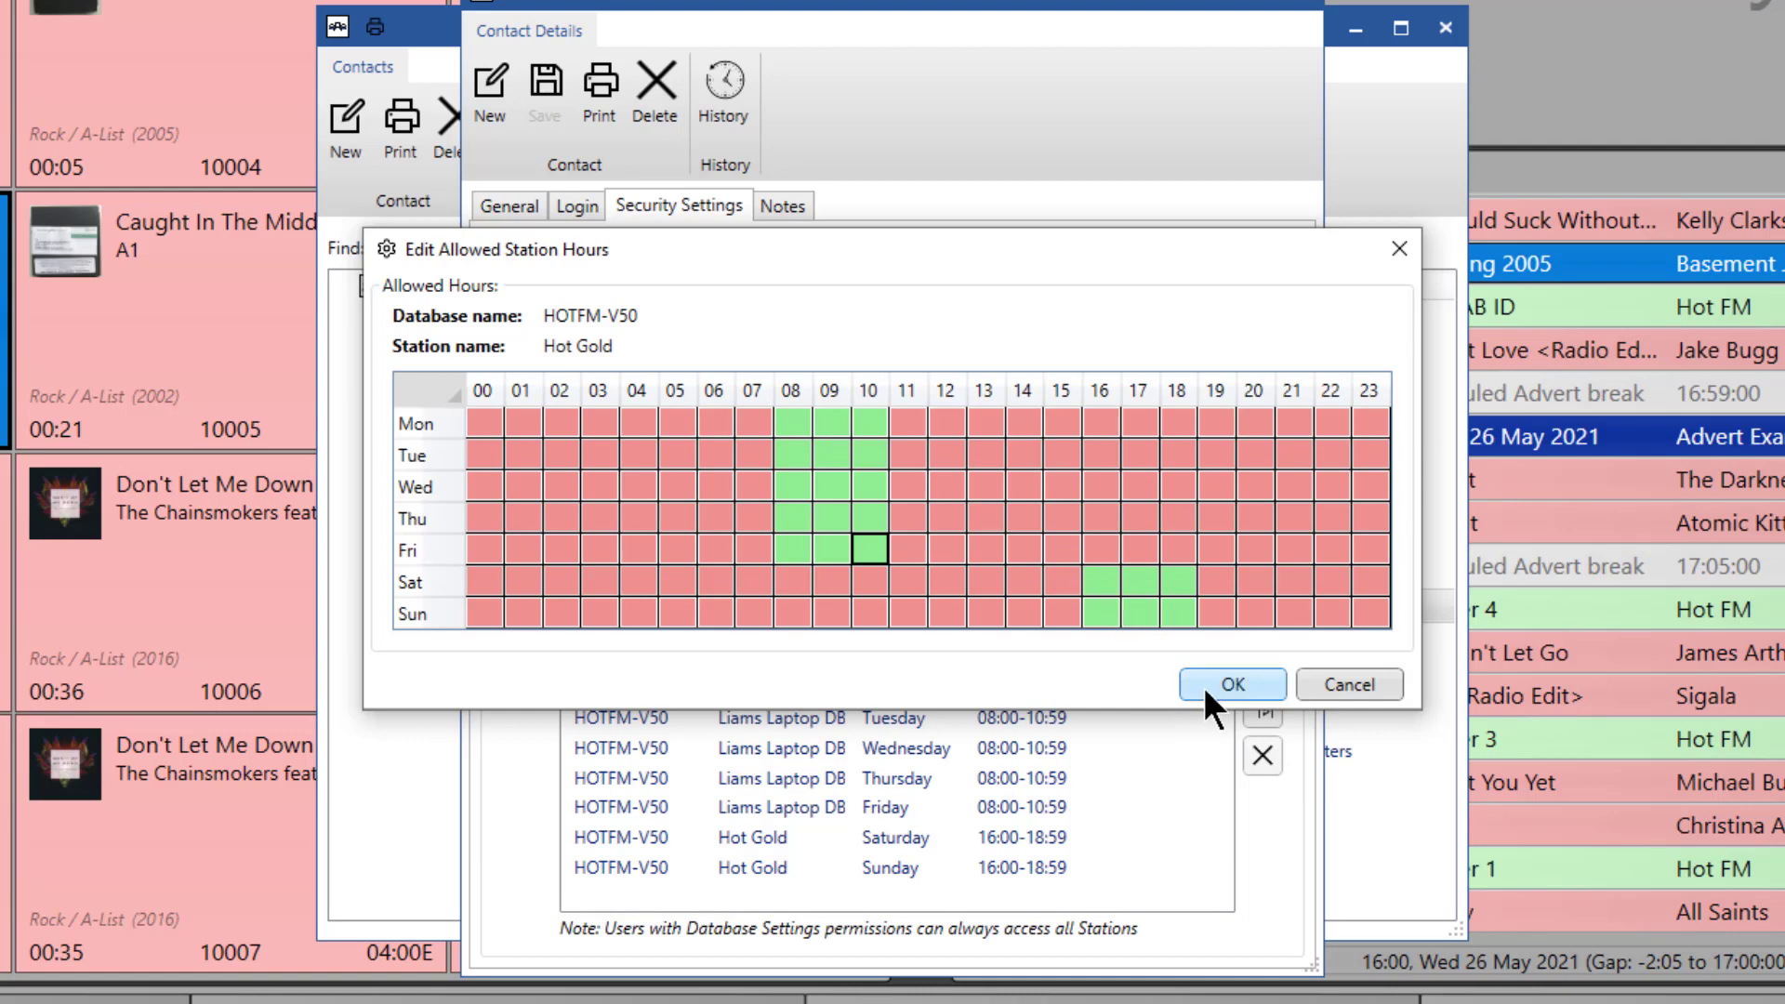
{"action": "left_click", "coordinate": [1231, 685]}
- Review the list of allowed stations and editable log hours, and save the contact
{"action": "scroll", "coordinate": [932, 714], "scroll_direction": "down", "scroll_amount": 3}
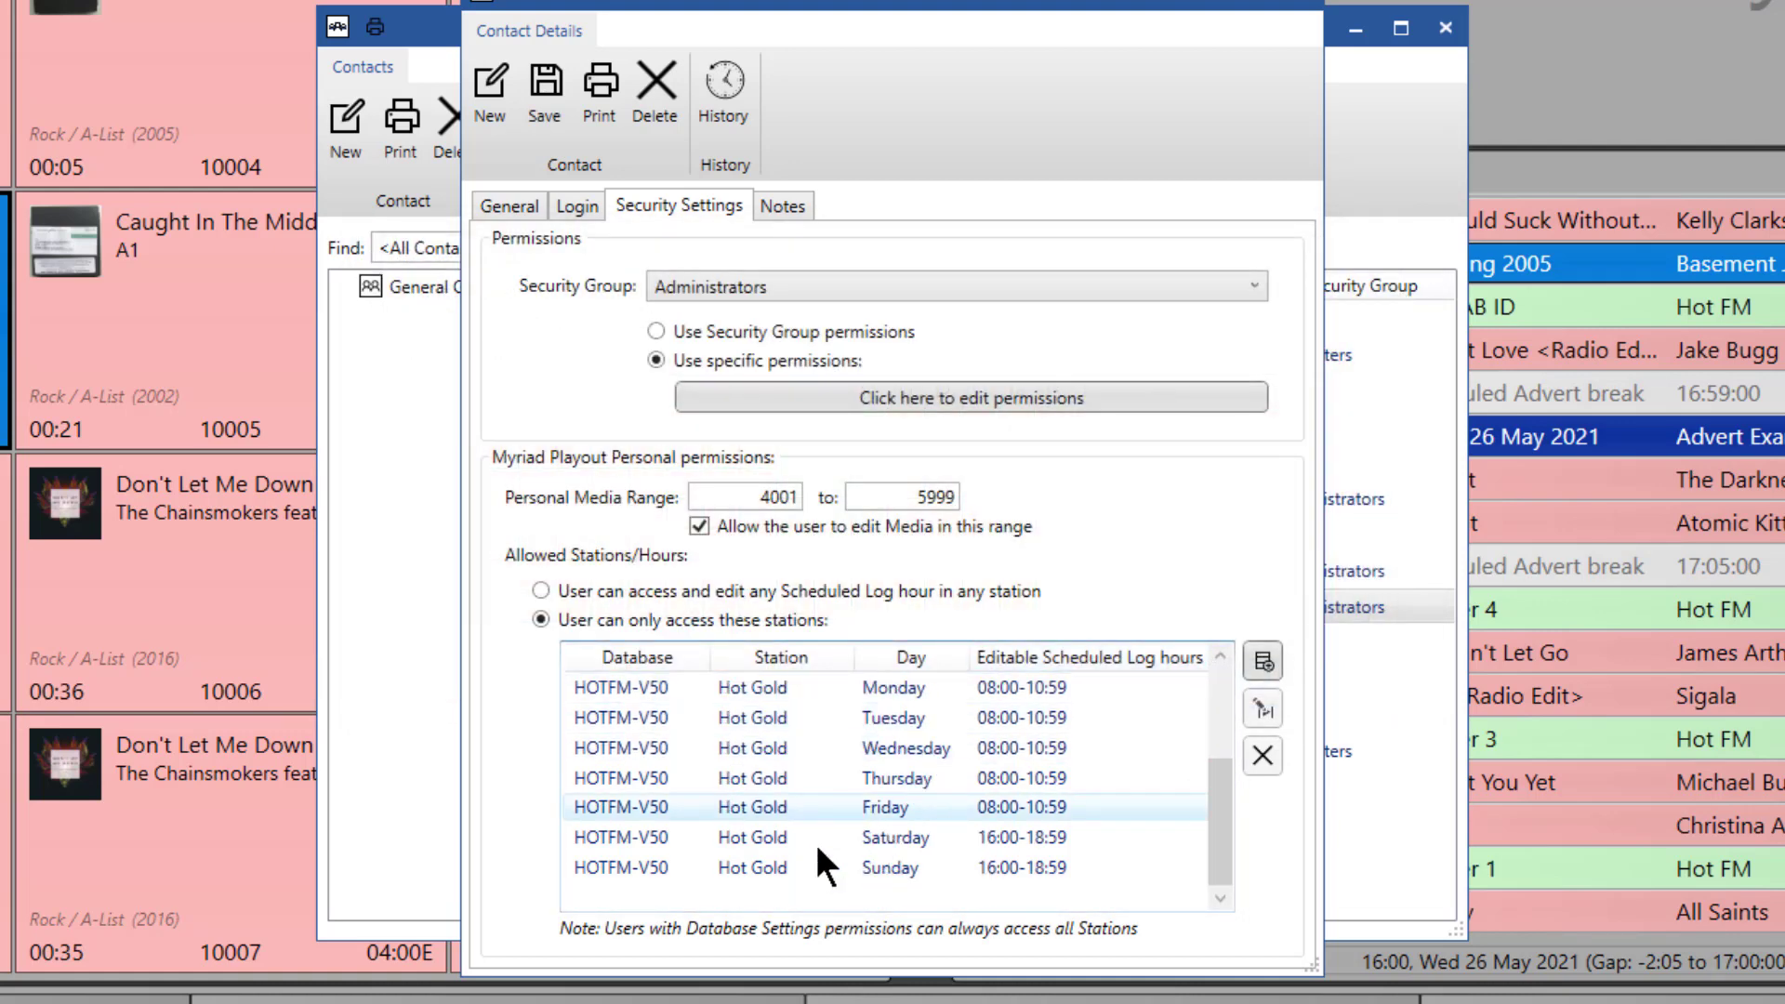
{"action": "scroll", "coordinate": [845, 796], "scroll_direction": "up", "scroll_amount": 1}
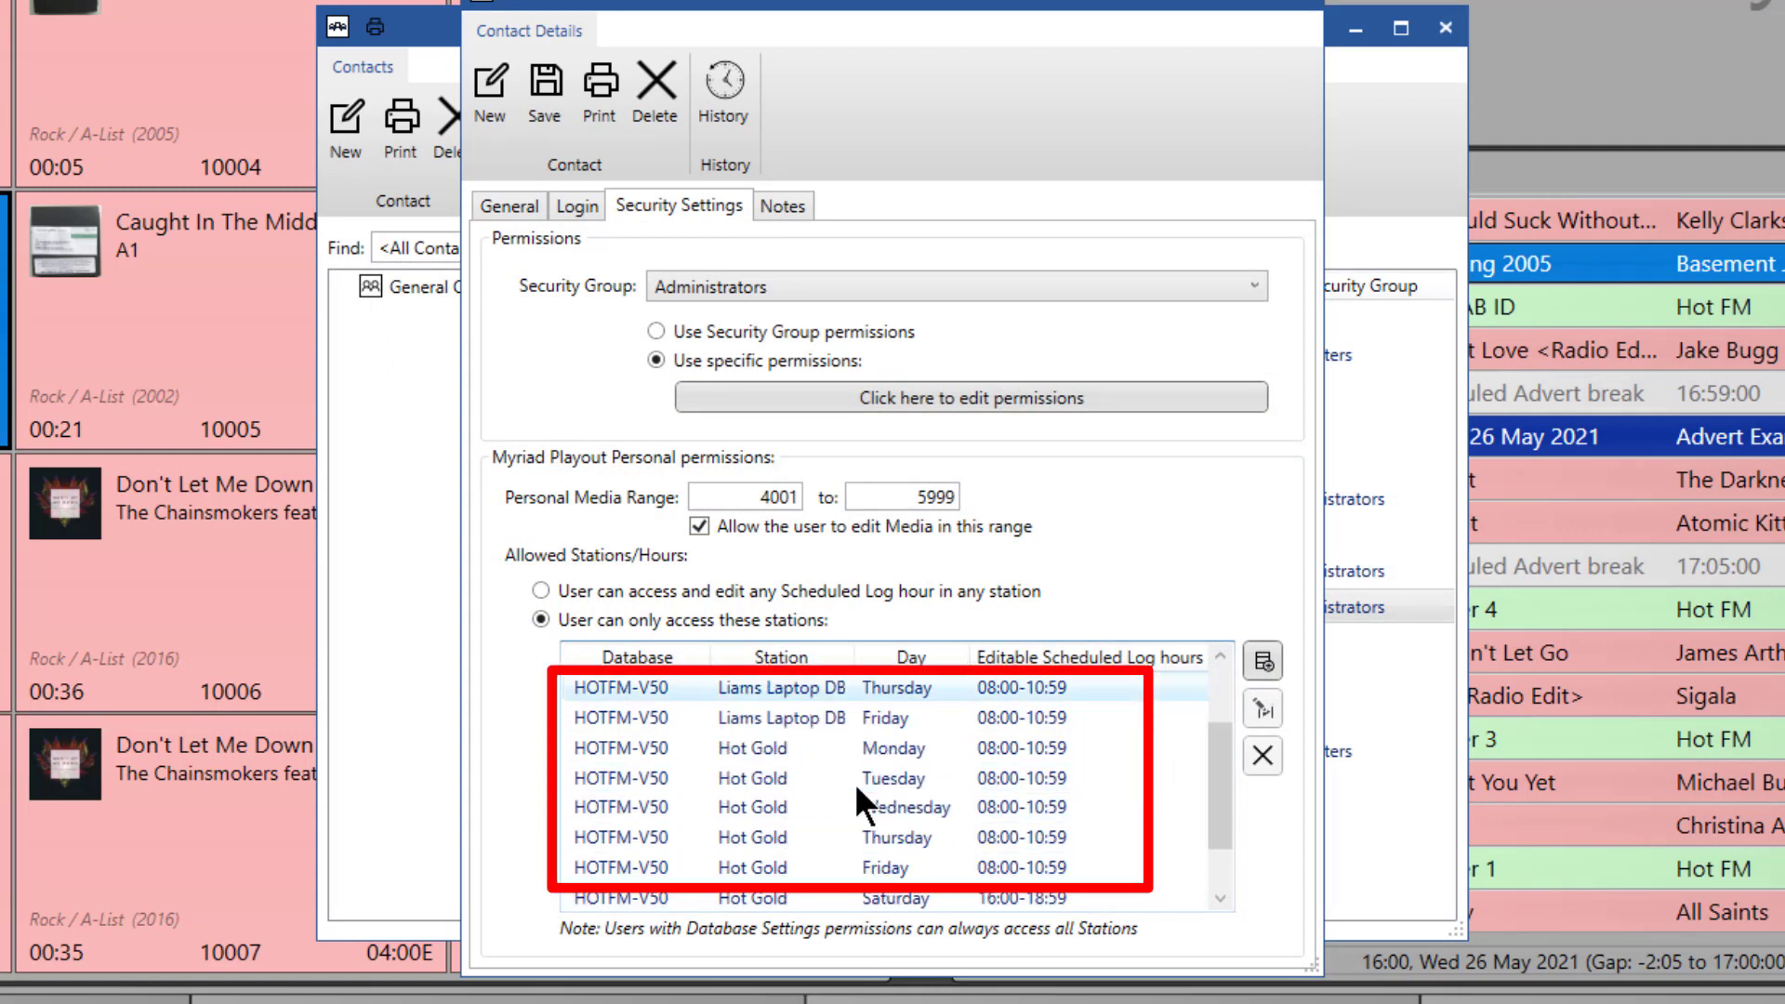
{"action": "scroll", "coordinate": [855, 783], "scroll_direction": "down", "scroll_amount": 1}
{"action": "scroll", "coordinate": [856, 772], "scroll_direction": "up", "scroll_amount": 2}
{"action": "scroll", "coordinate": [855, 770], "scroll_direction": "down", "scroll_amount": 2}
{"action": "scroll", "coordinate": [855, 770], "scroll_direction": "up", "scroll_amount": 2}
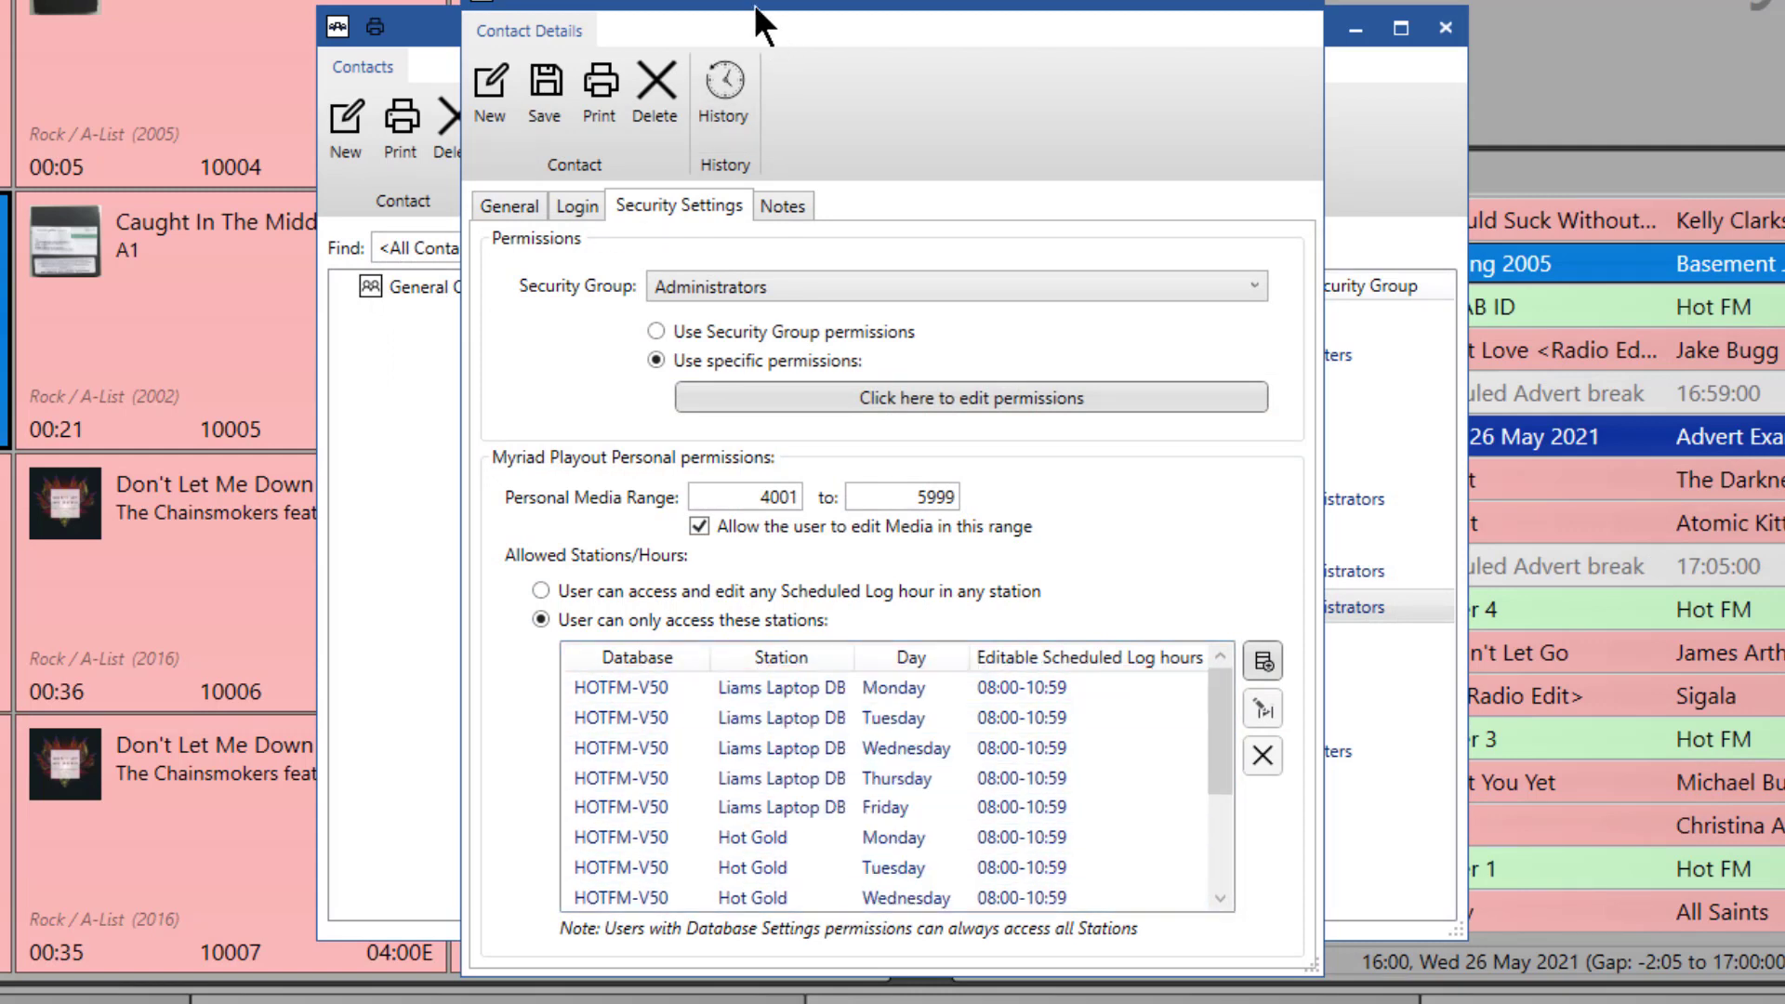
{"action": "left_click", "coordinate": [546, 88]}
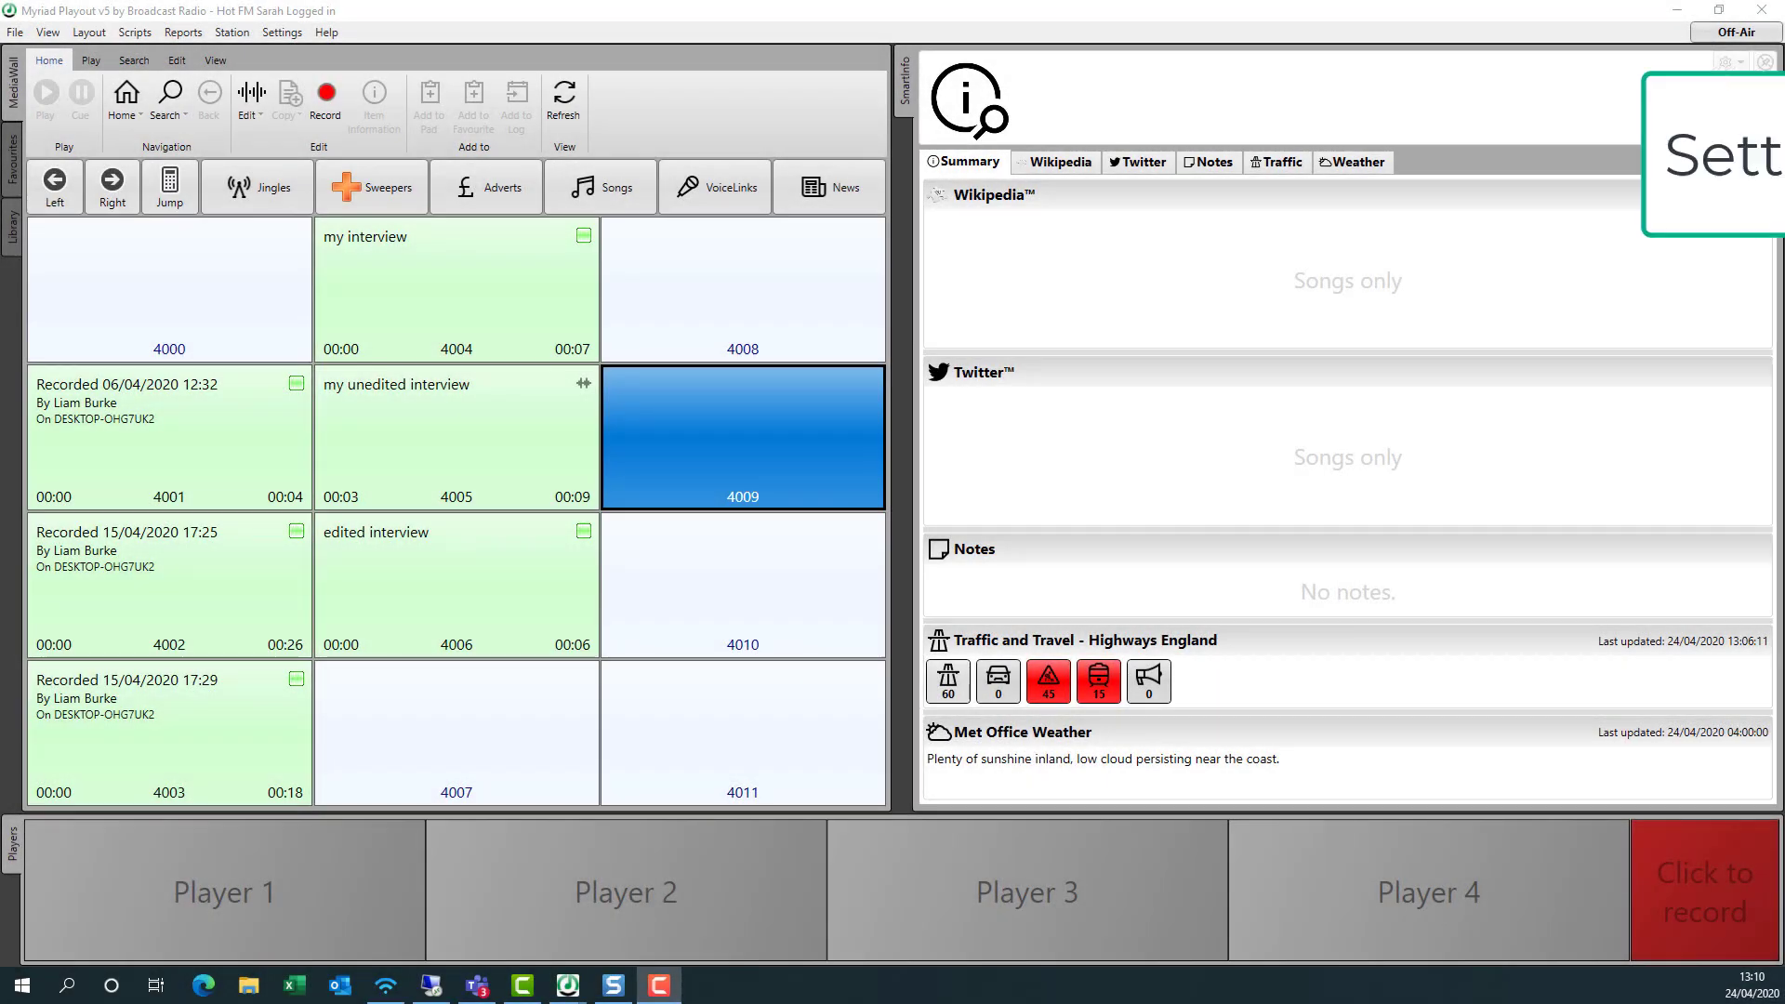
- Log the presenter out of the station and confirm the logout
{"action": "left_click", "coordinate": [15, 32]}
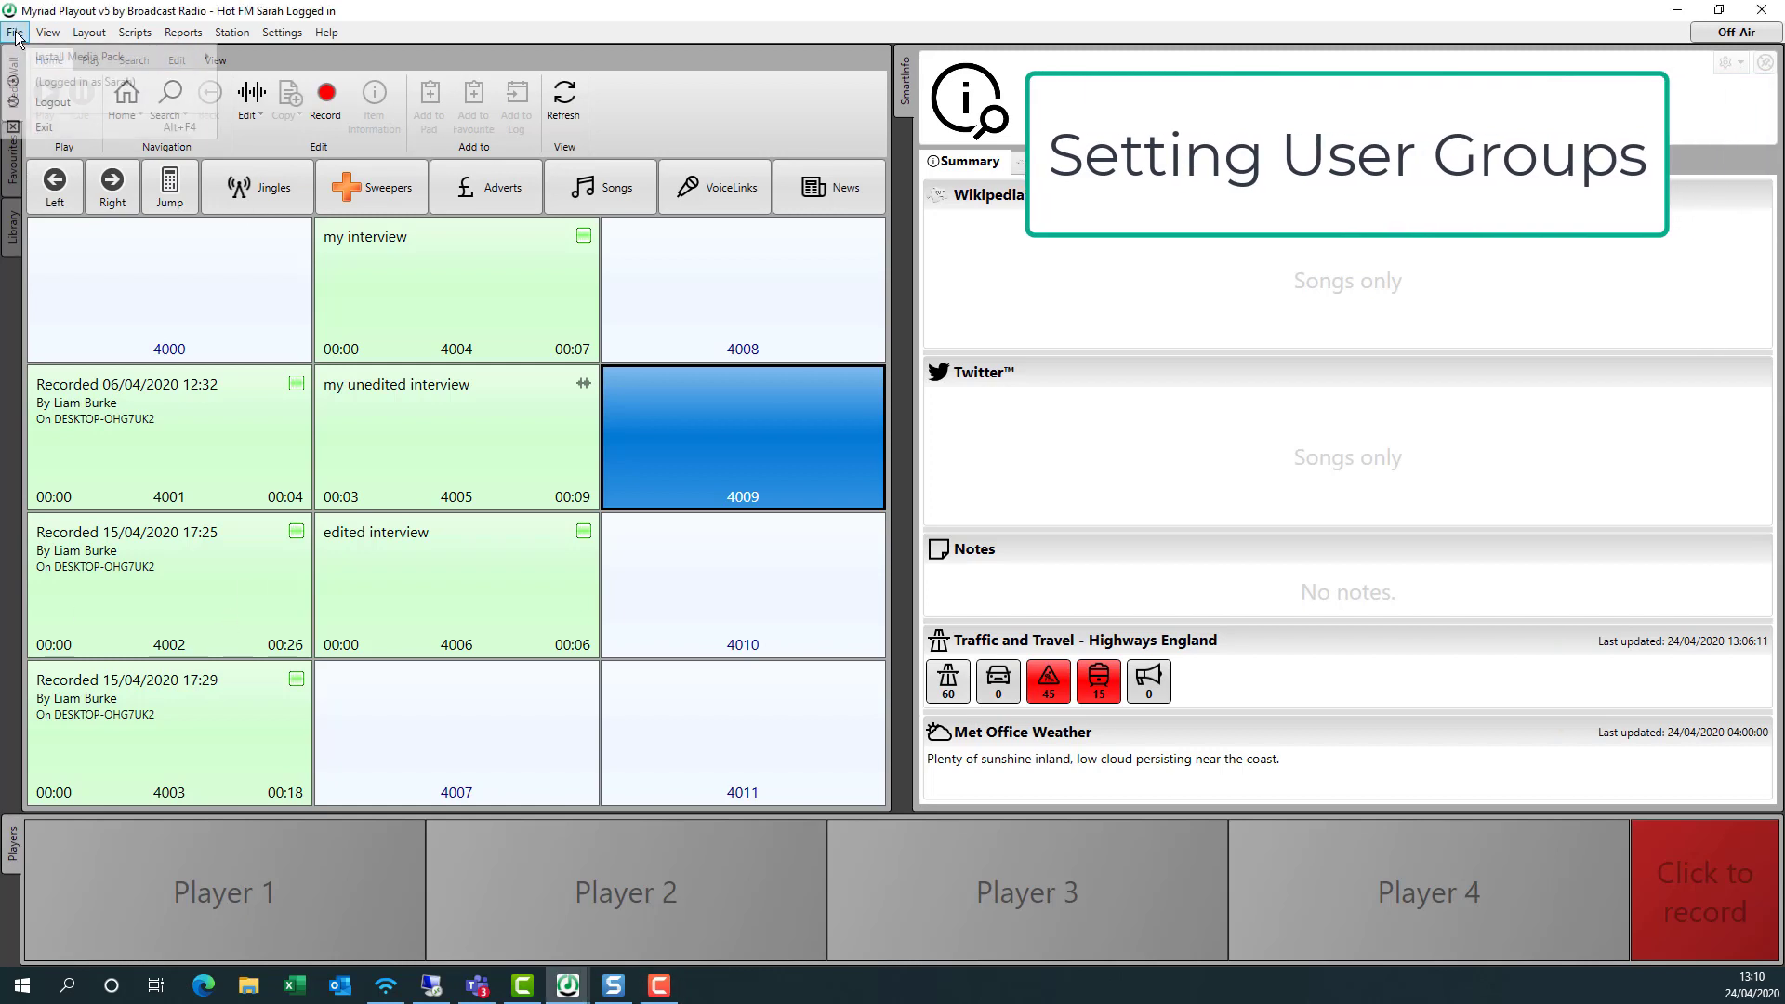
{"action": "left_click", "coordinate": [71, 102]}
{"action": "left_click", "coordinate": [945, 569]}
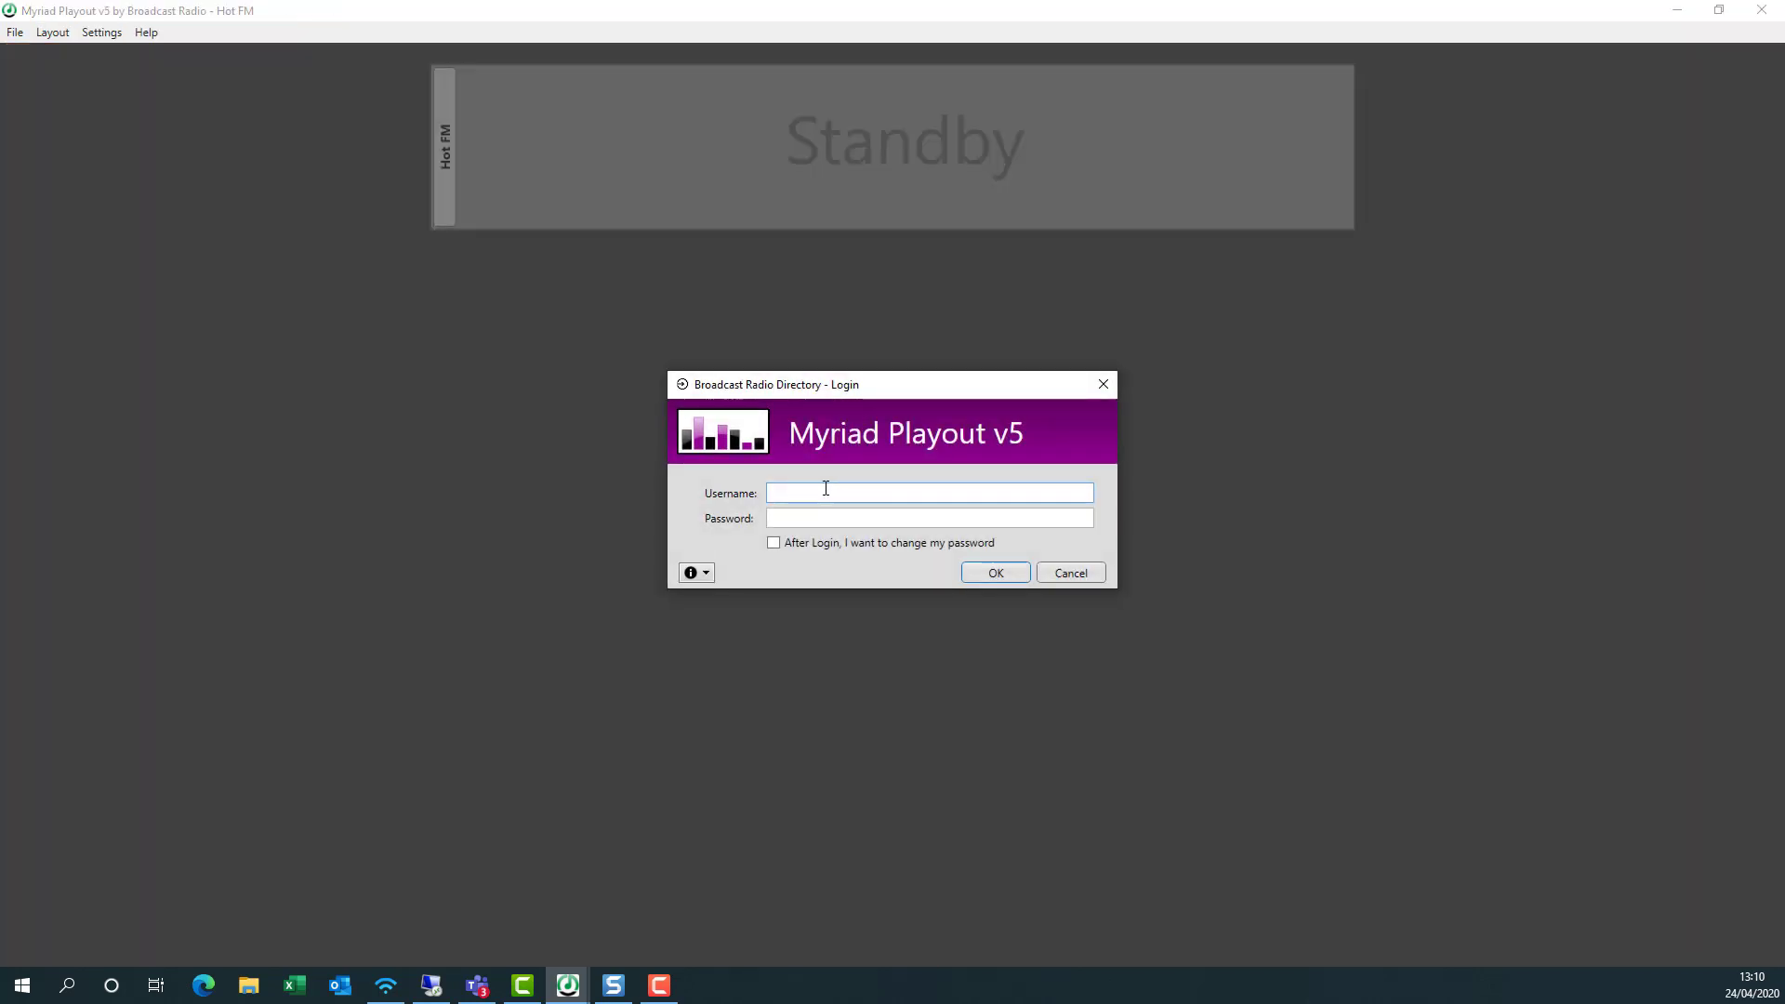
- Log in as the administrator by entering the account's username and password
{"action": "type", "text": "liamd"}
{"action": "key", "text": "Tab"}
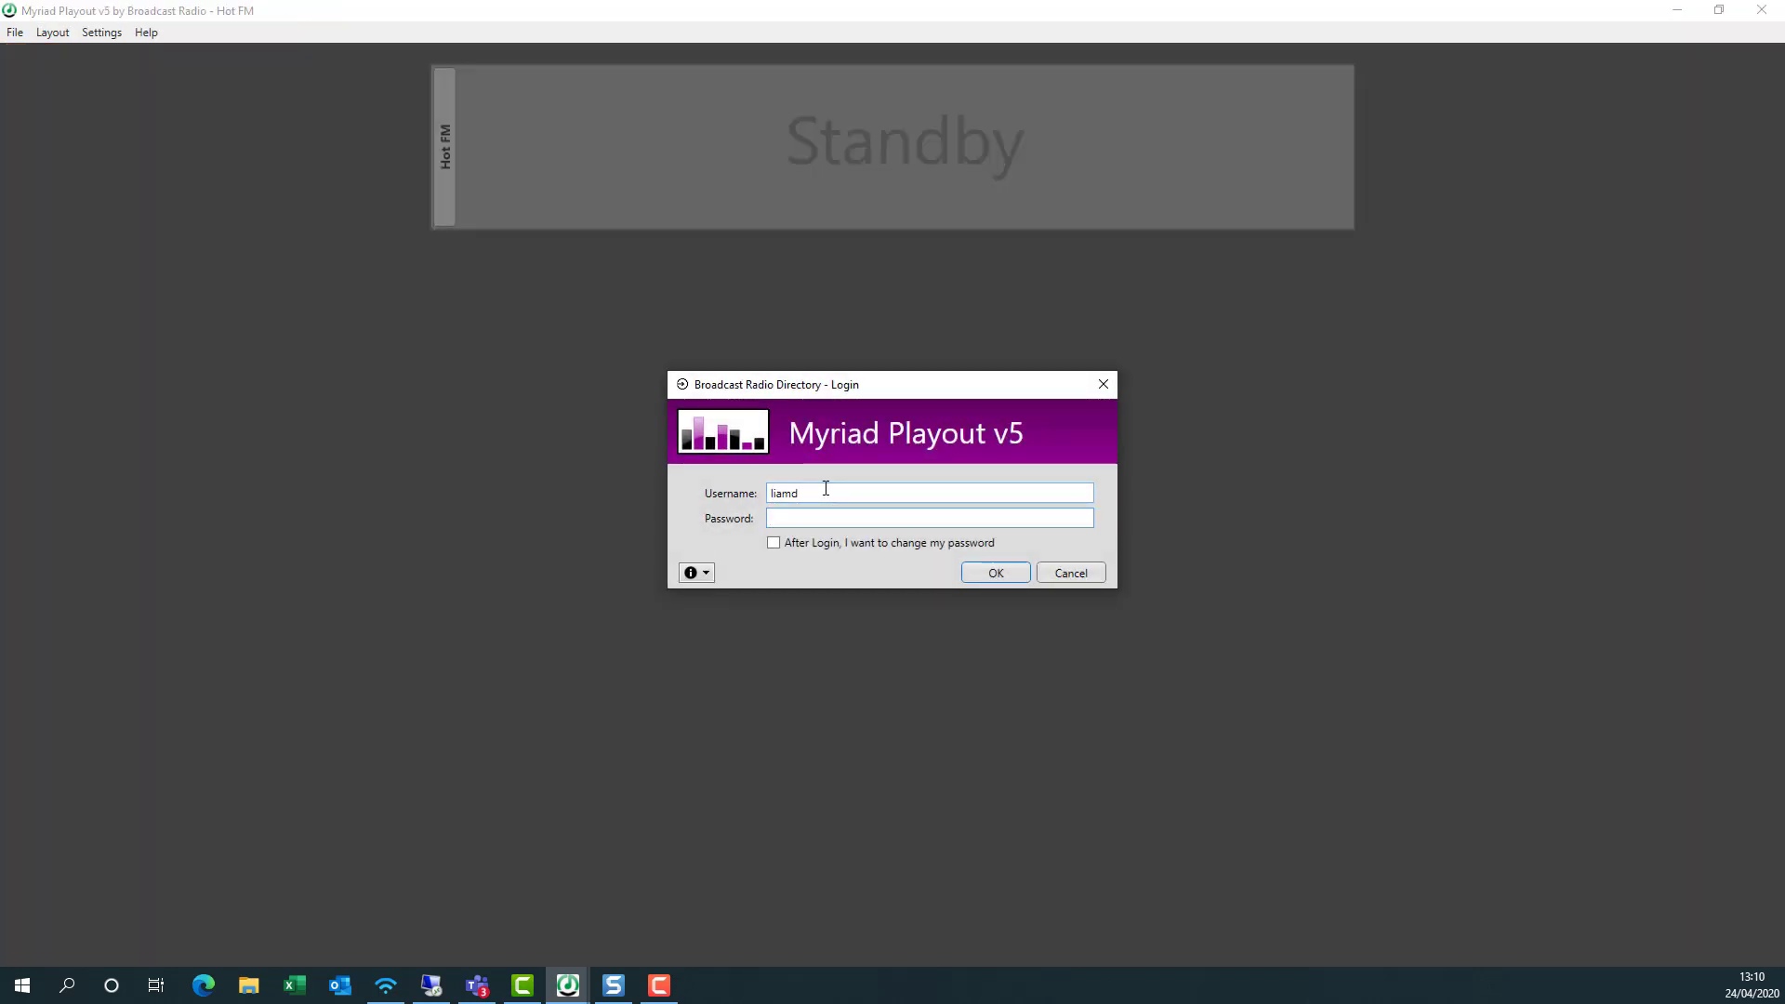
{"action": "type", "text": "********"}
{"action": "key", "text": "Return"}
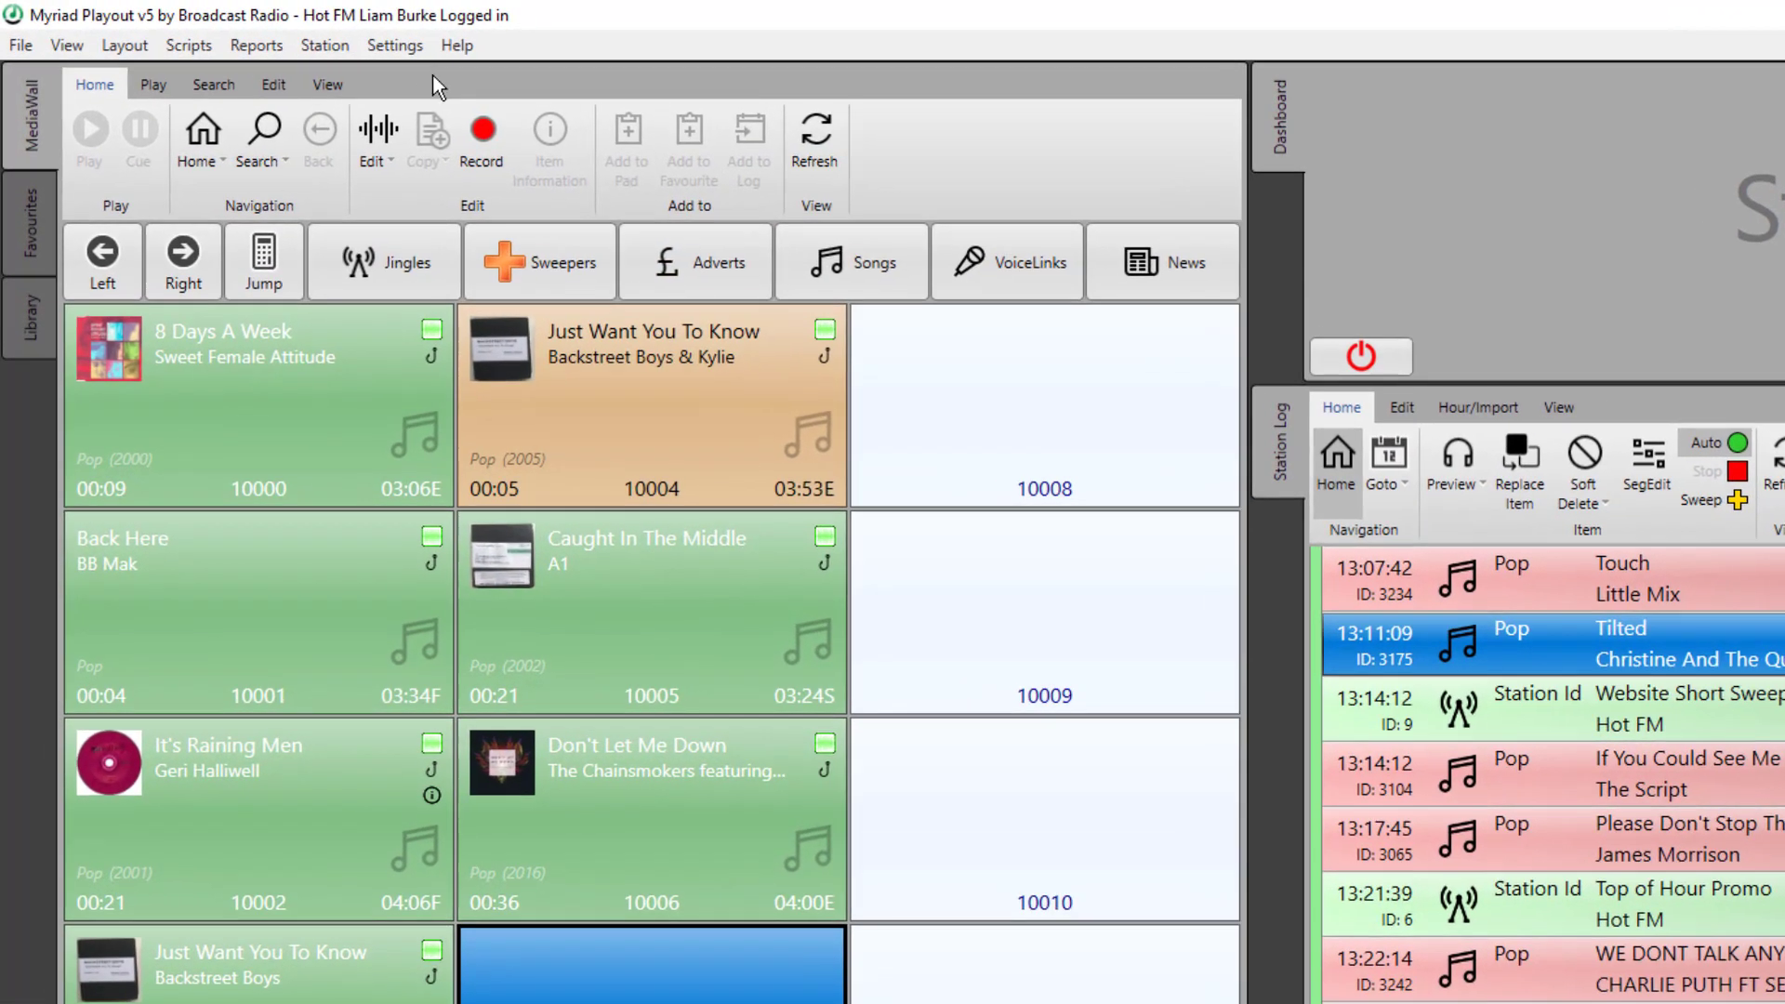
- Open the Directory settings and examine the Presenters security group's General, MediaWall and Station permissions
{"action": "left_click", "coordinate": [284, 30]}
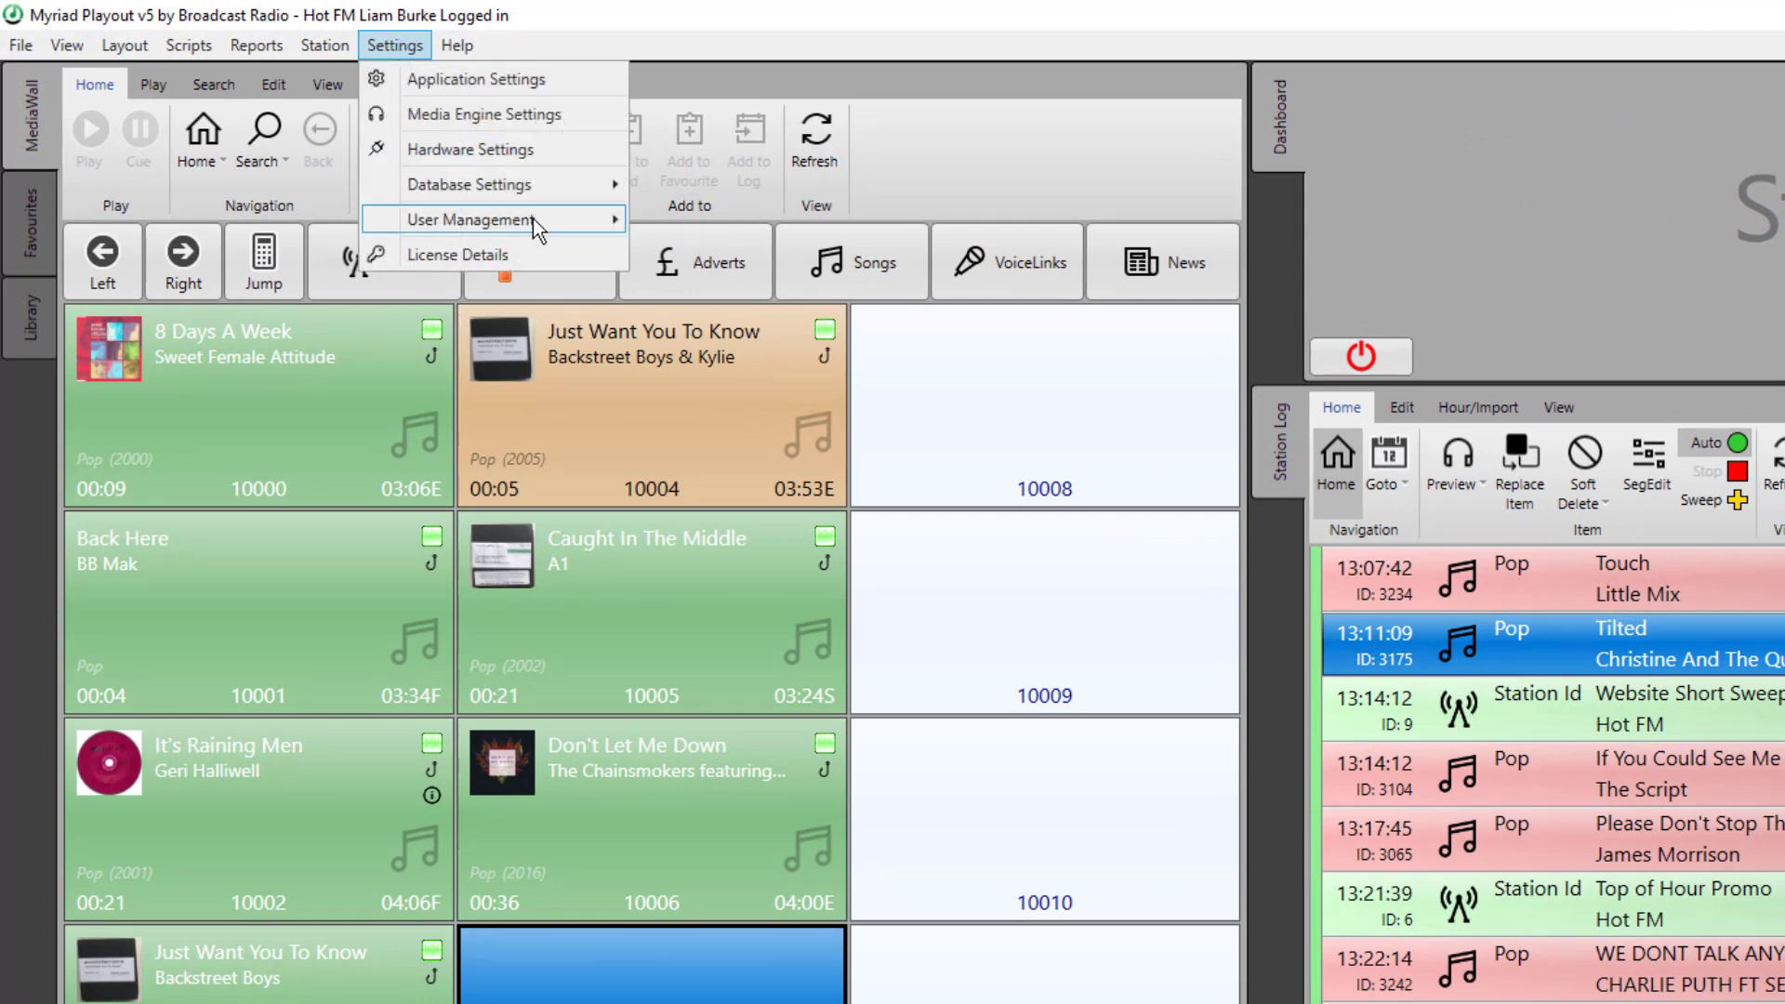
{"action": "mouse_move", "coordinate": [538, 223]}
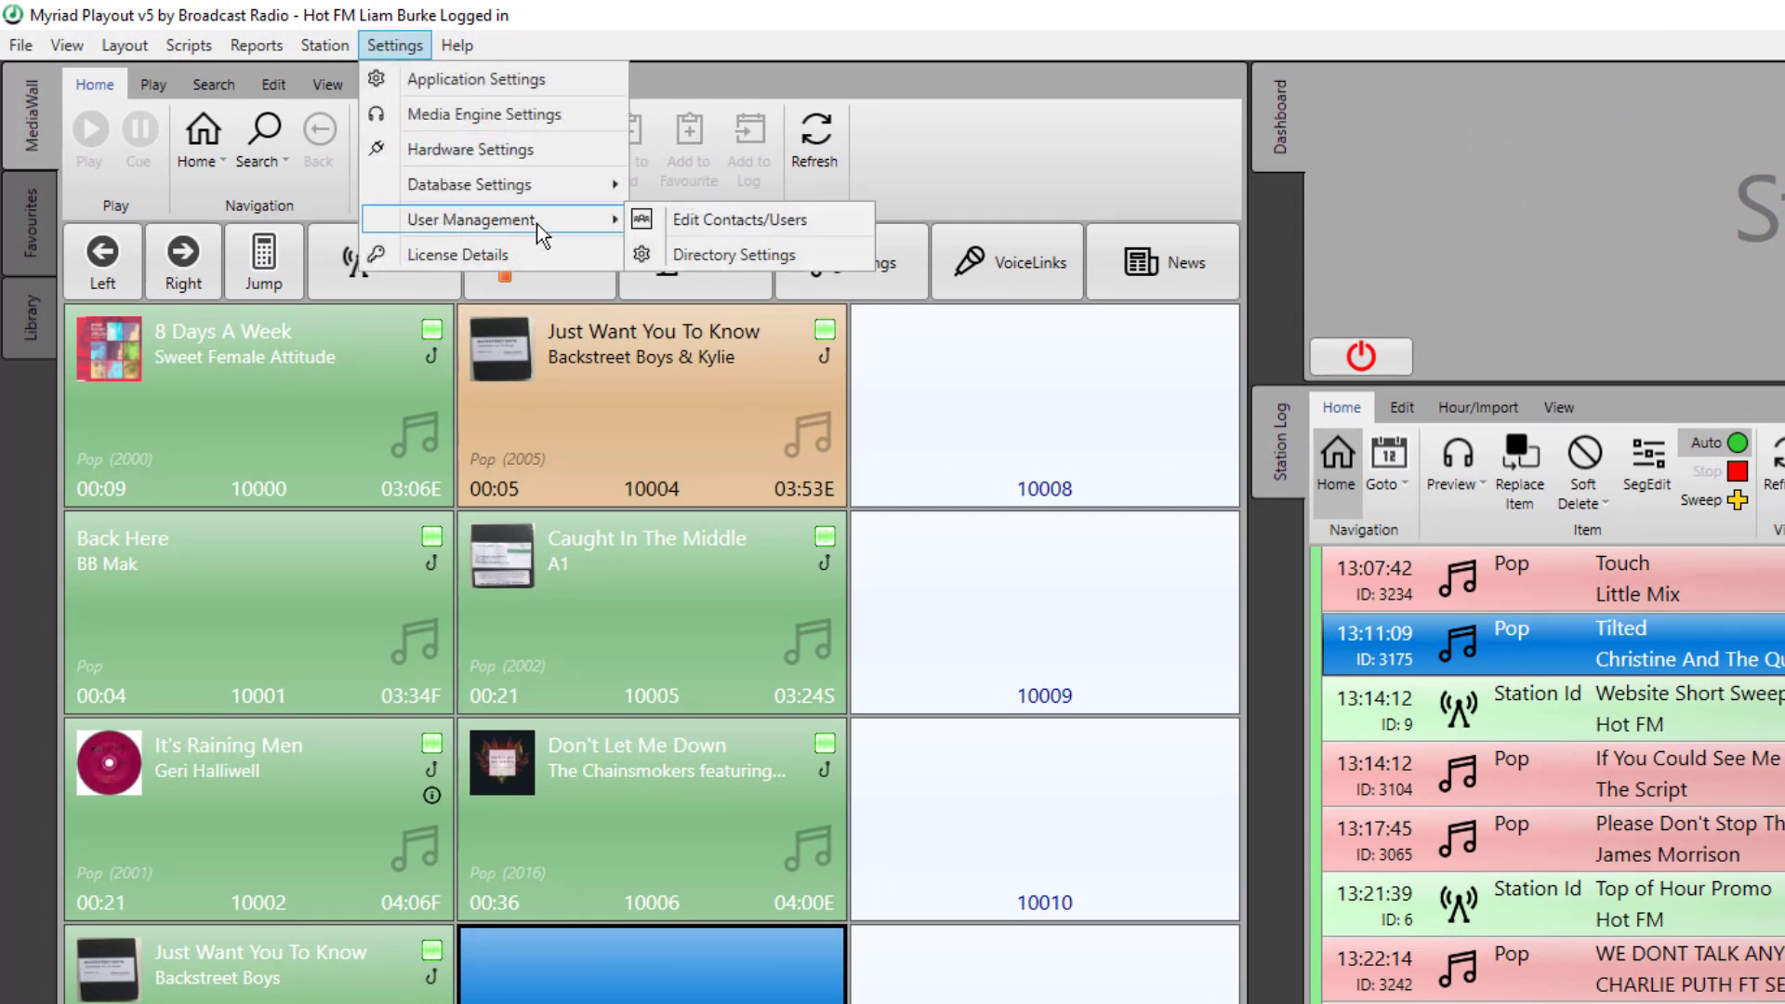
{"action": "left_click", "coordinate": [829, 264]}
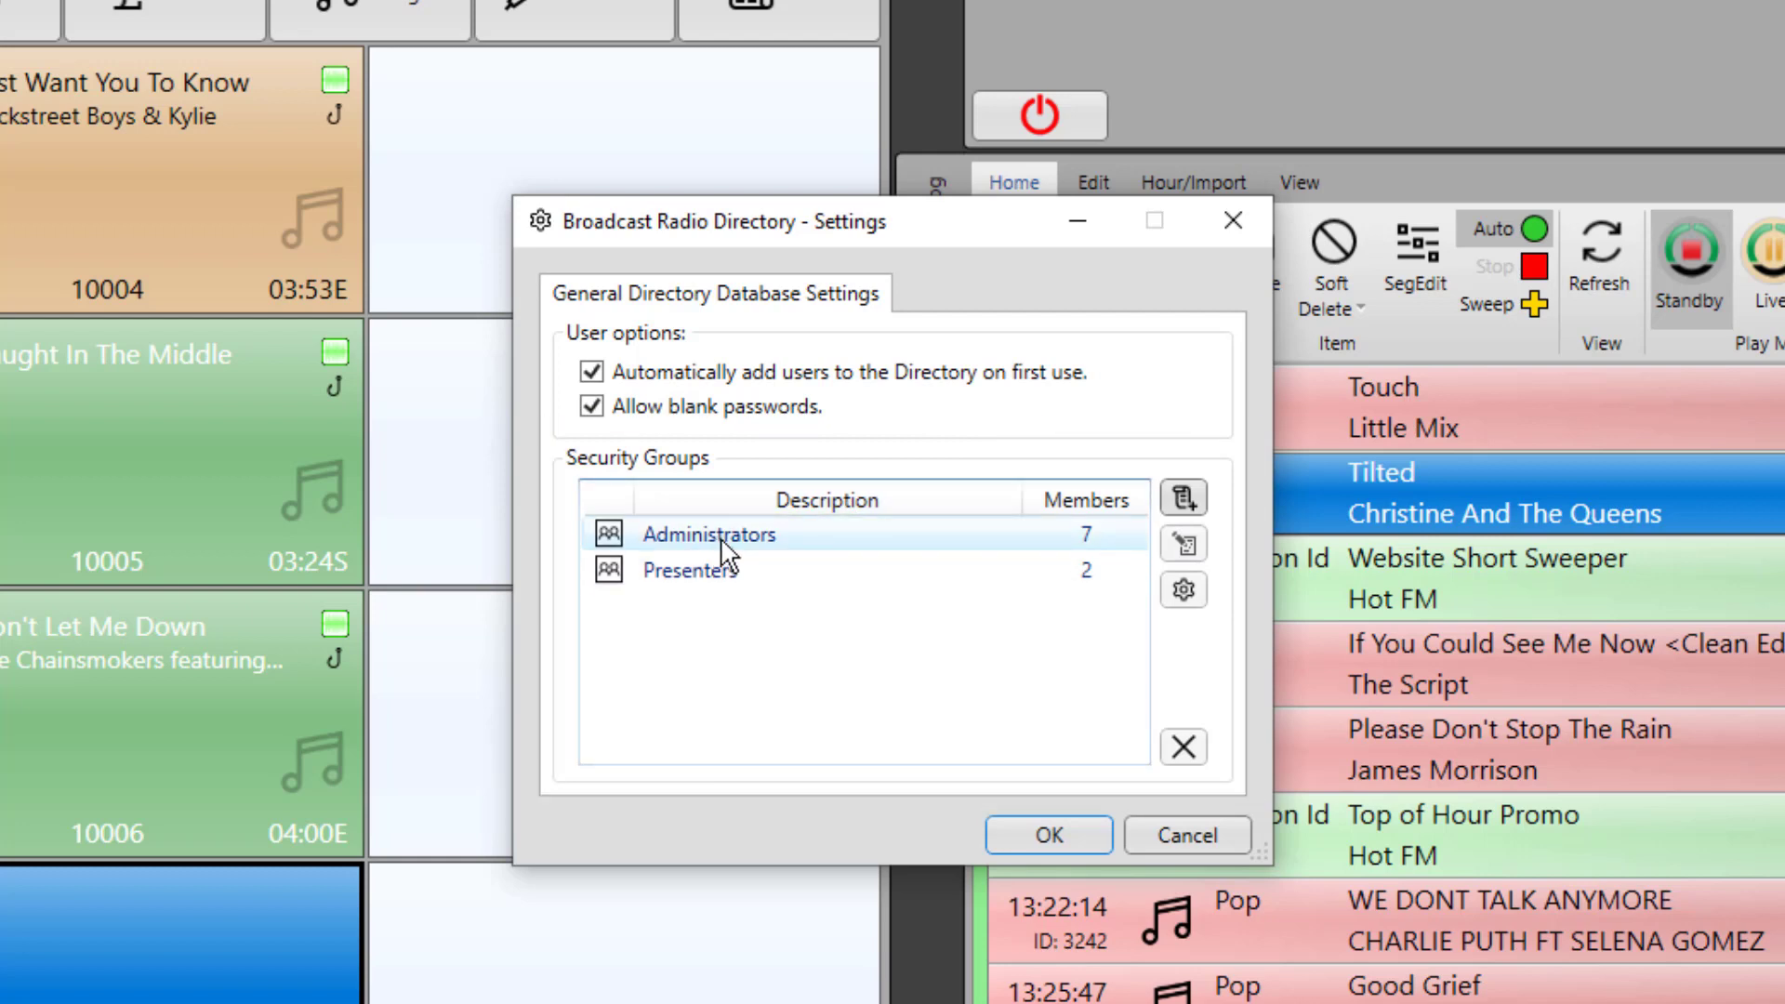
{"action": "double_click", "coordinate": [788, 583]}
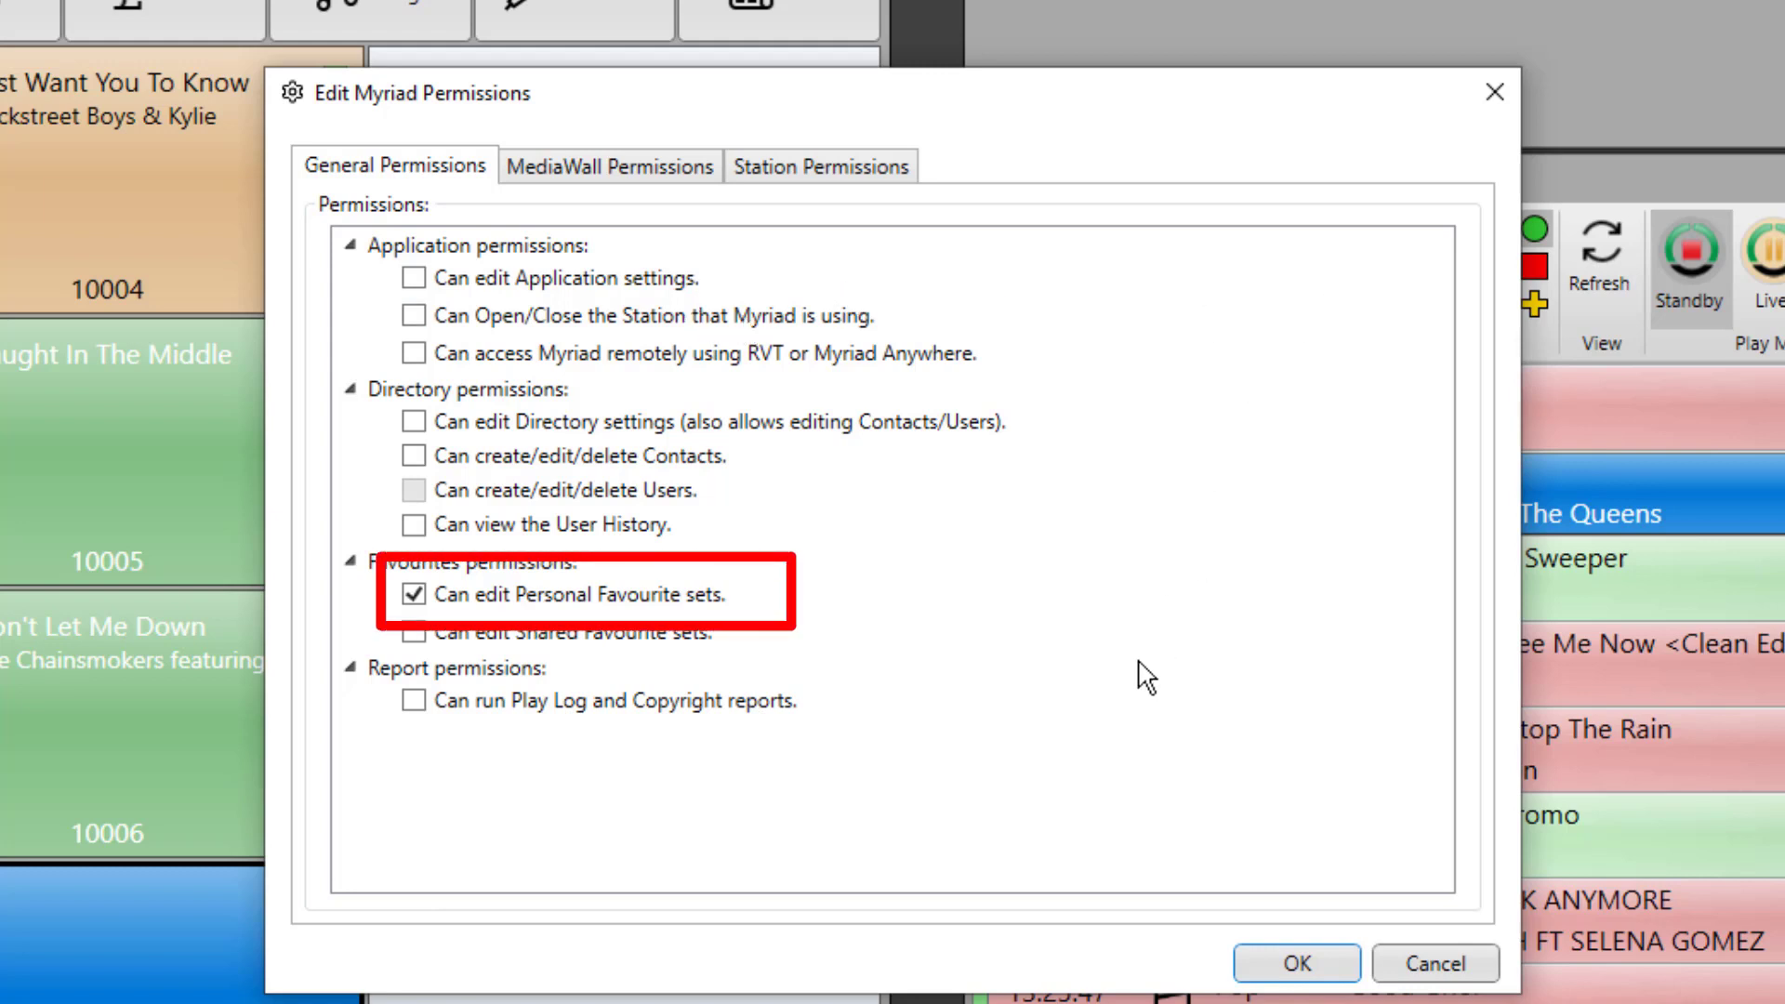
{"action": "left_click", "coordinate": [659, 169]}
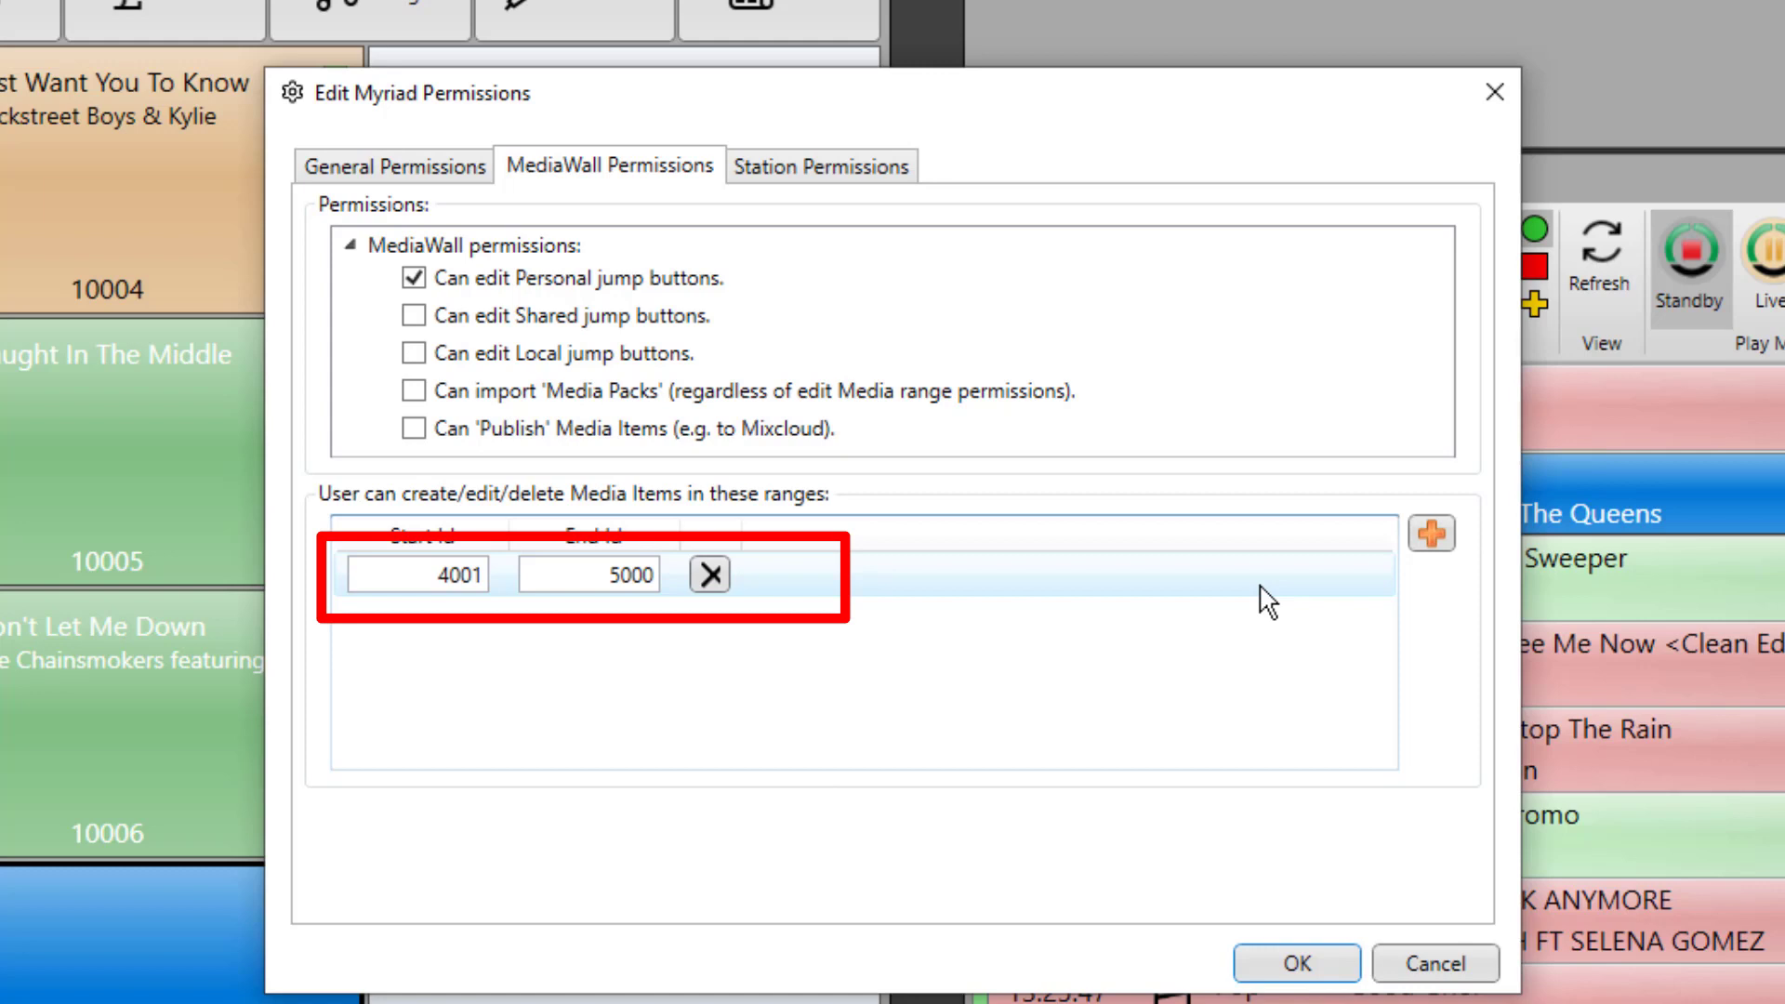
{"action": "left_click", "coordinate": [891, 182]}
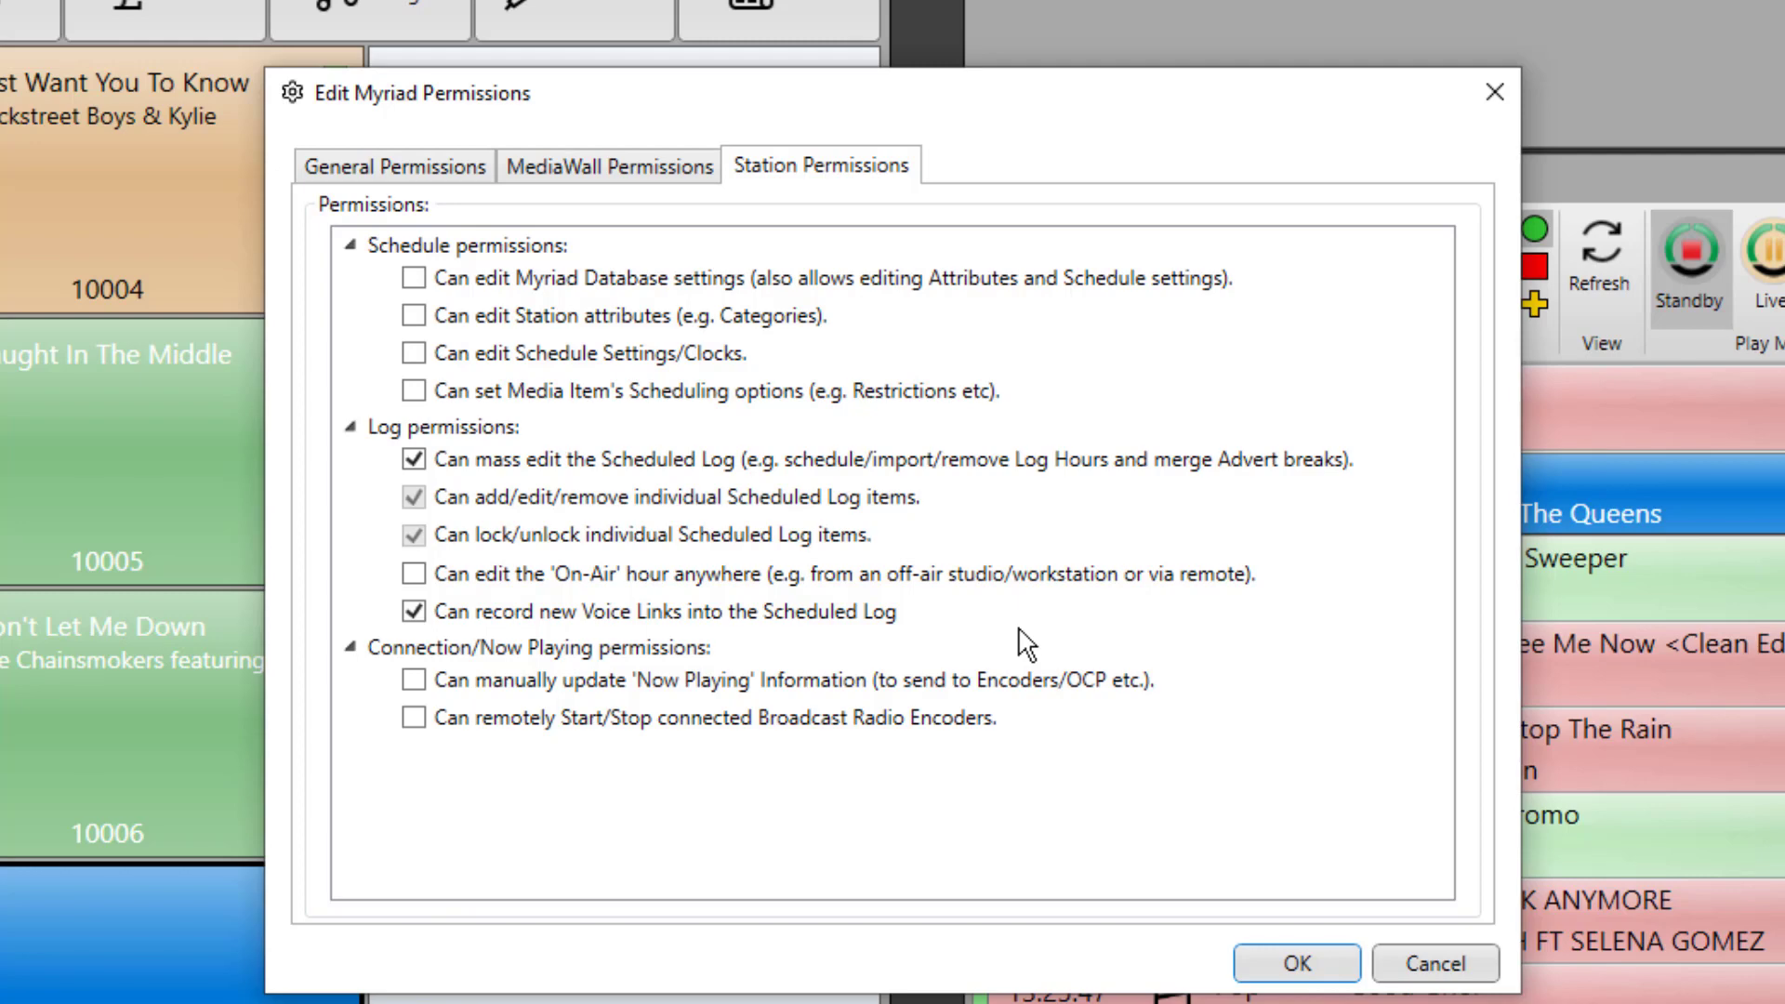
{"action": "left_click", "coordinate": [1301, 962]}
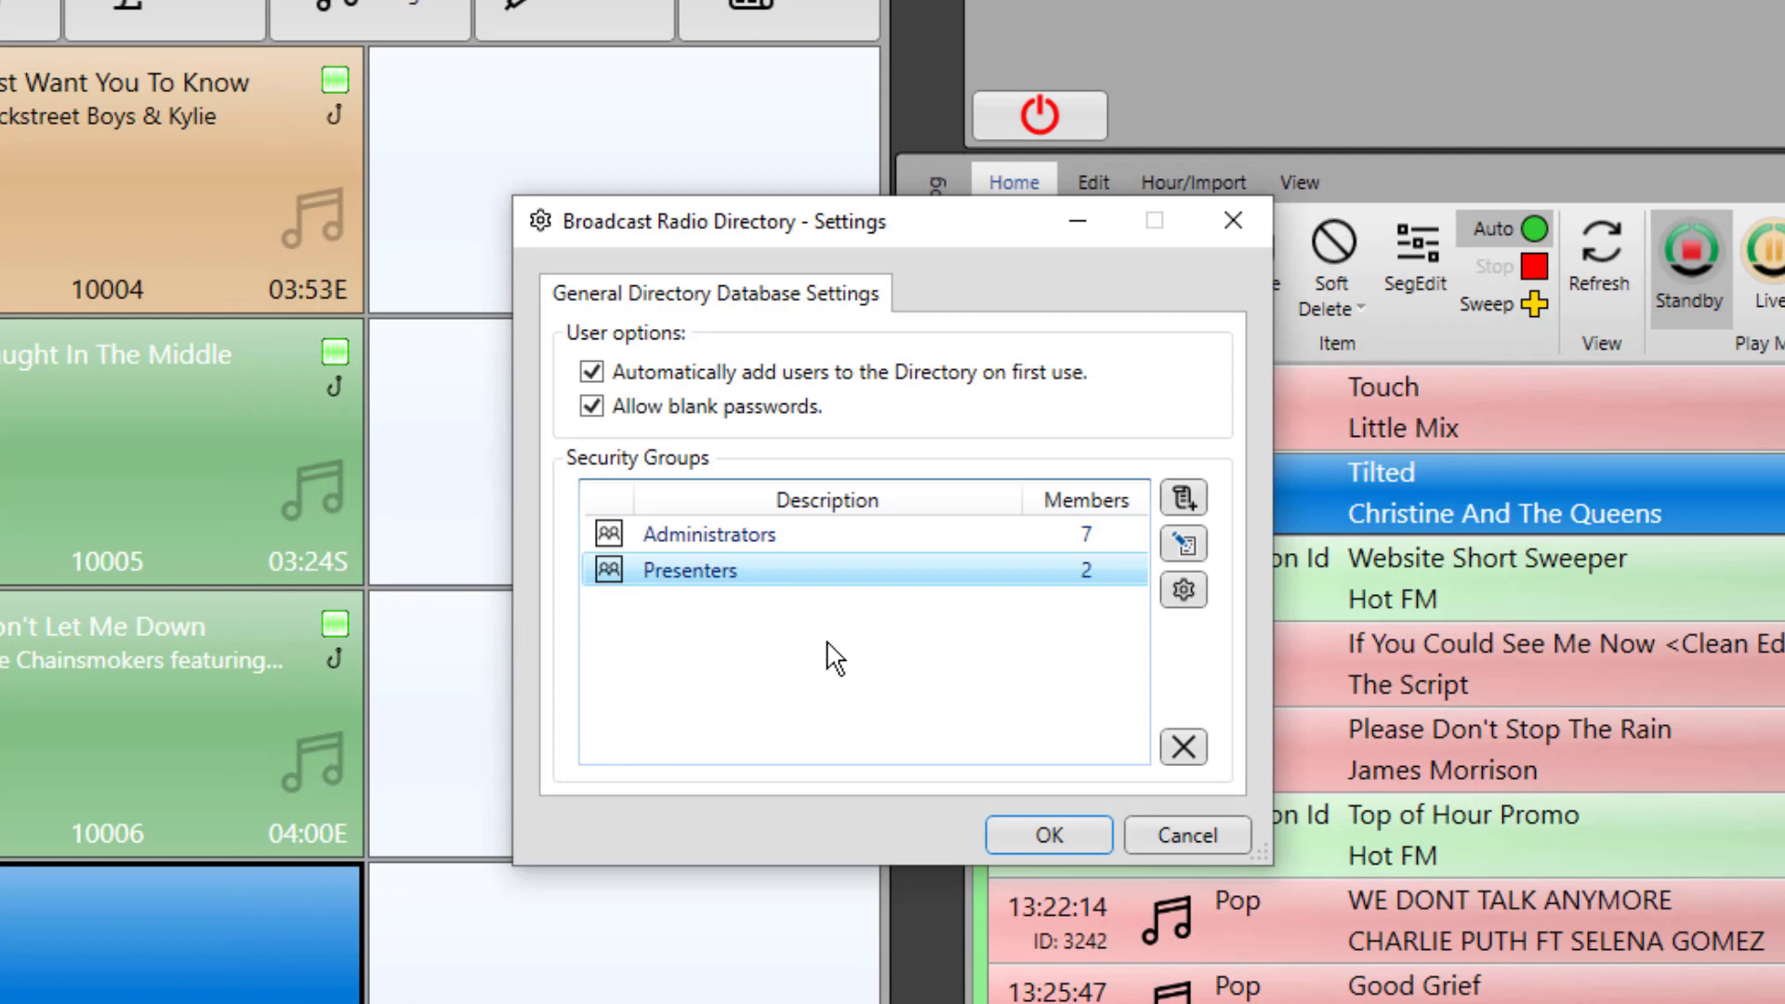
- Add a security group named New Security Group and check its general permissions without changing them
{"action": "left_click", "coordinate": [1194, 499]}
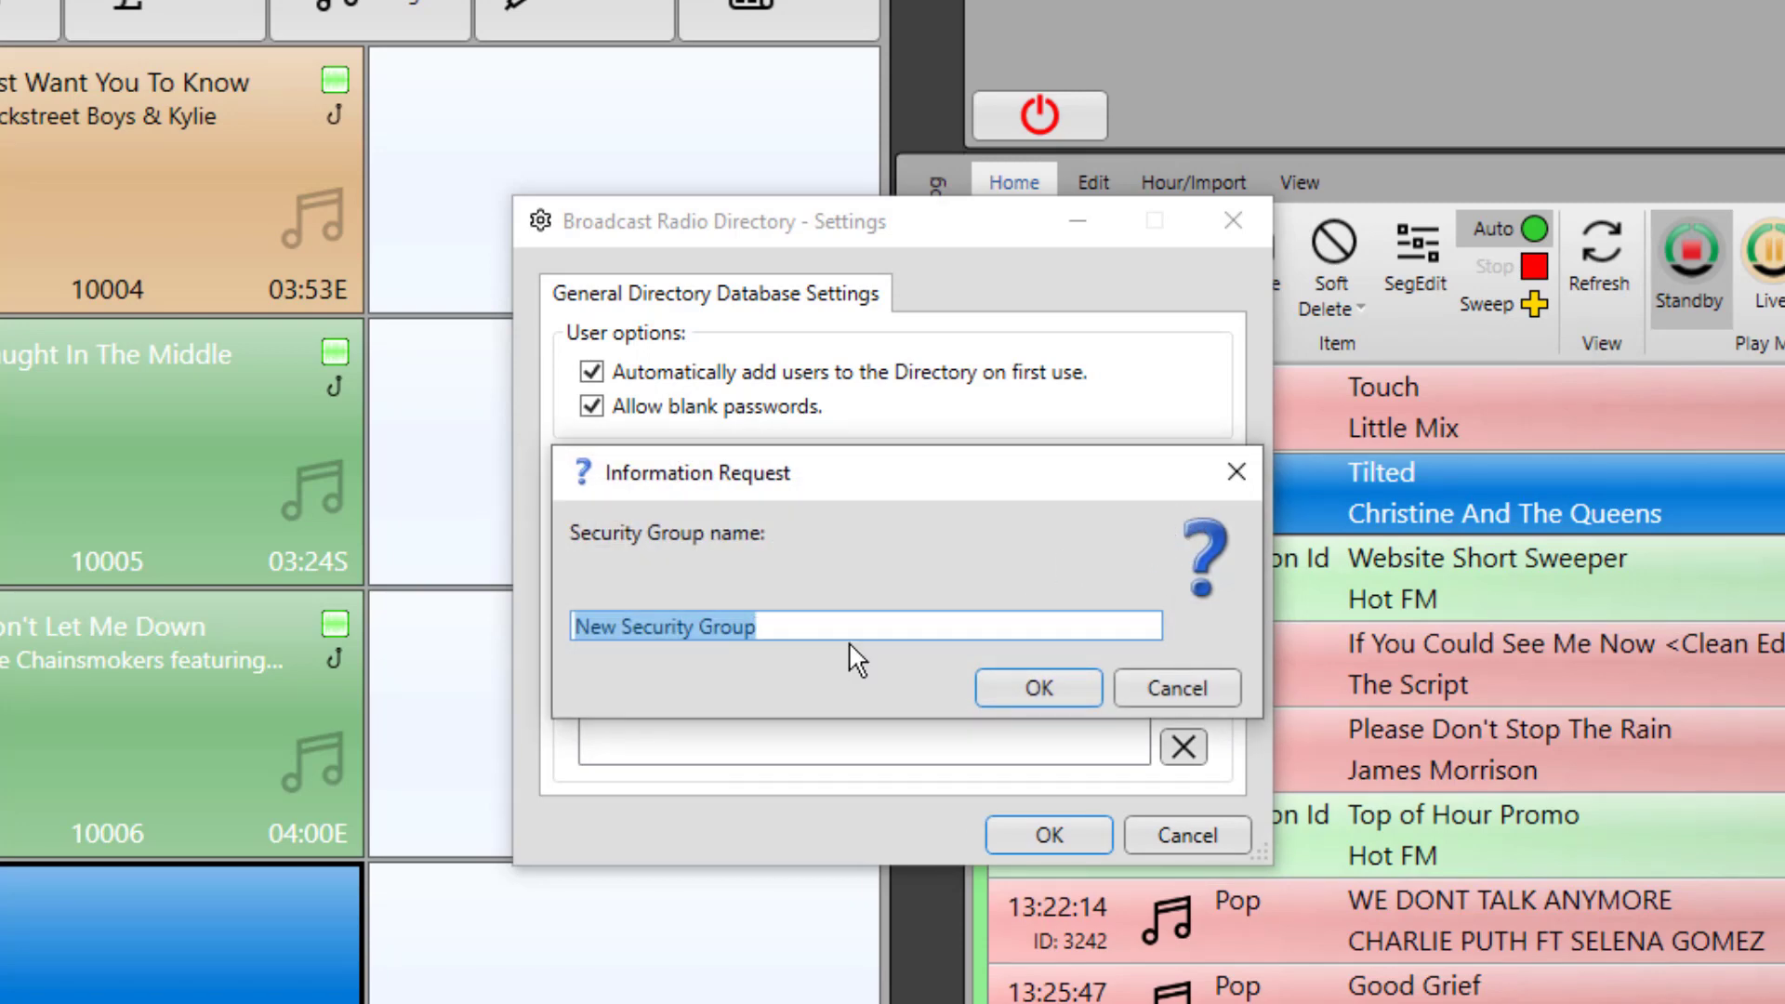
{"action": "left_click", "coordinate": [1016, 686]}
{"action": "left_click", "coordinate": [749, 606]}
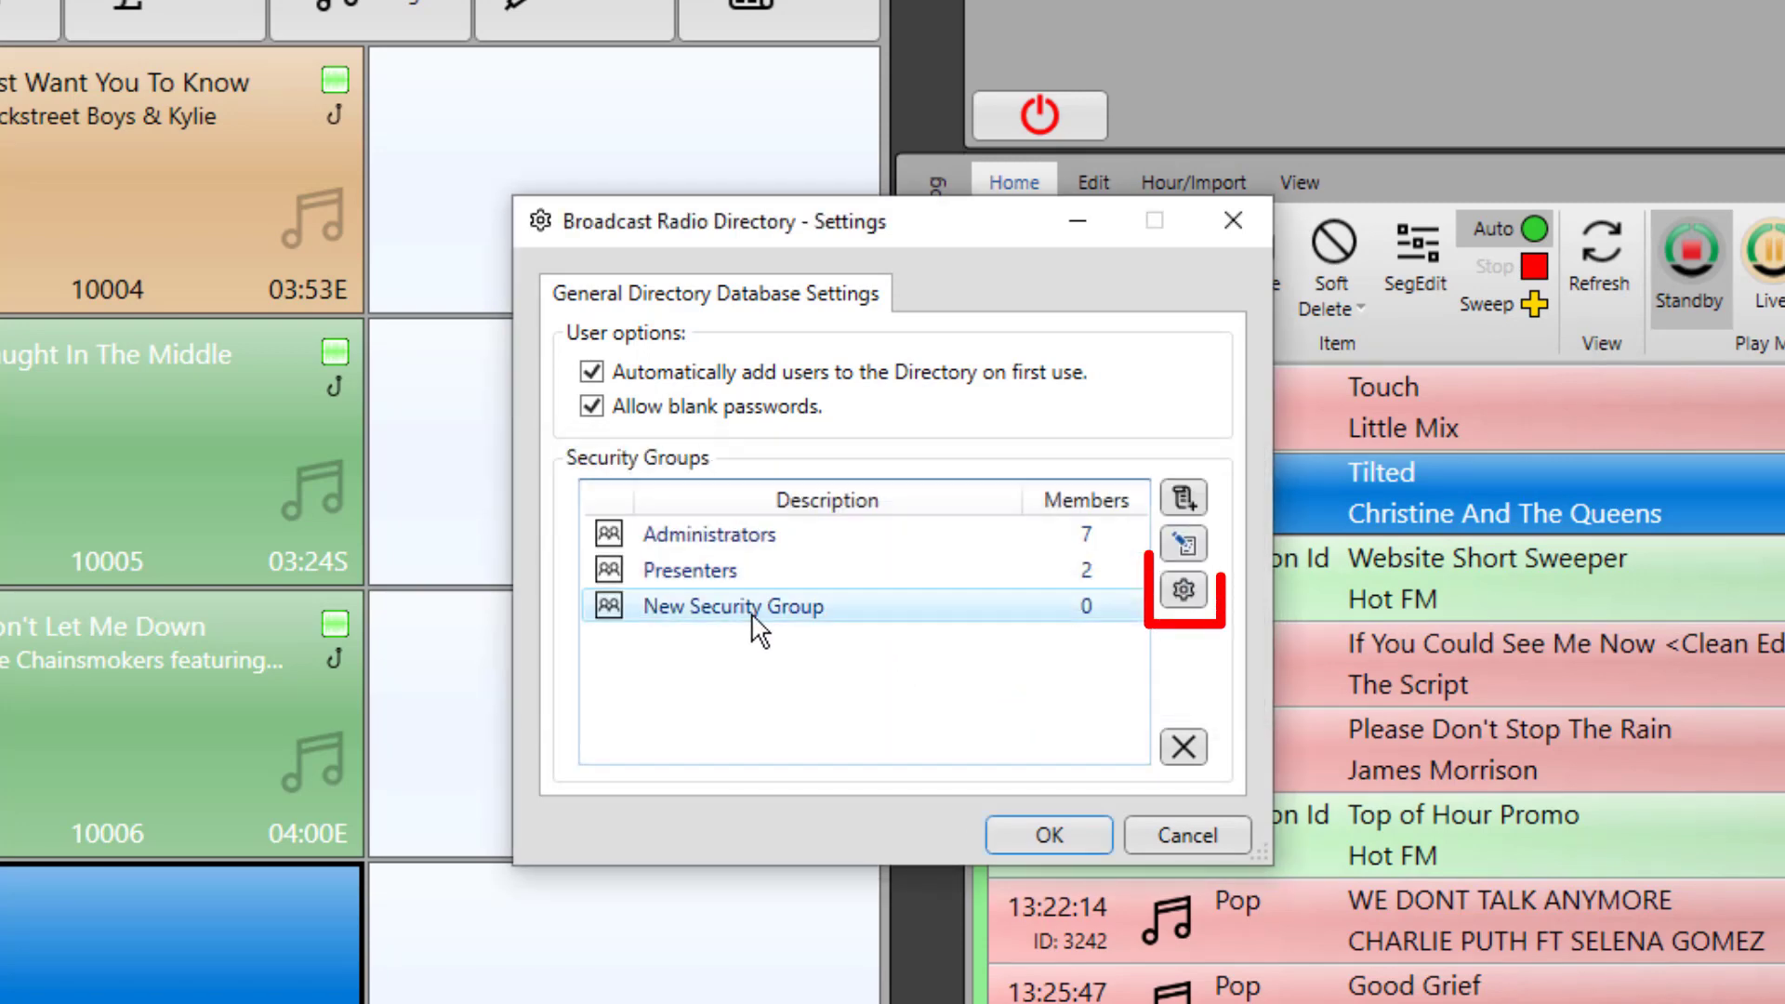
{"action": "left_click", "coordinate": [1184, 589]}
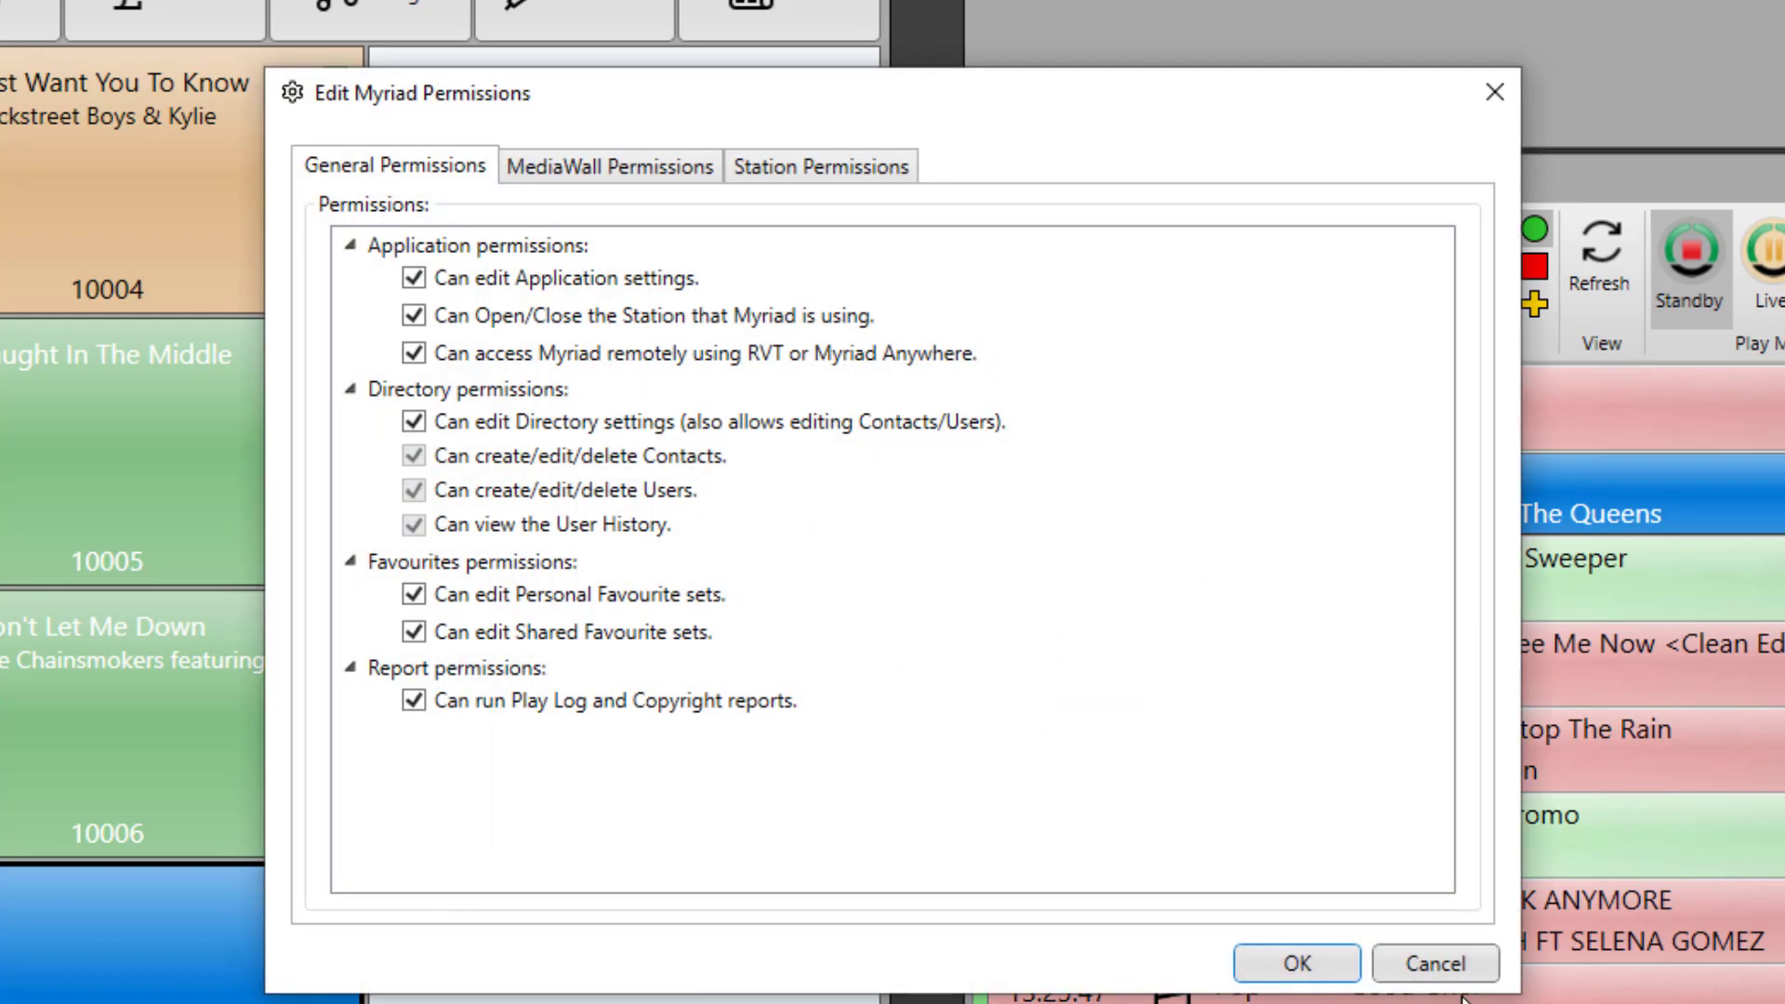
{"action": "left_click", "coordinate": [1435, 960]}
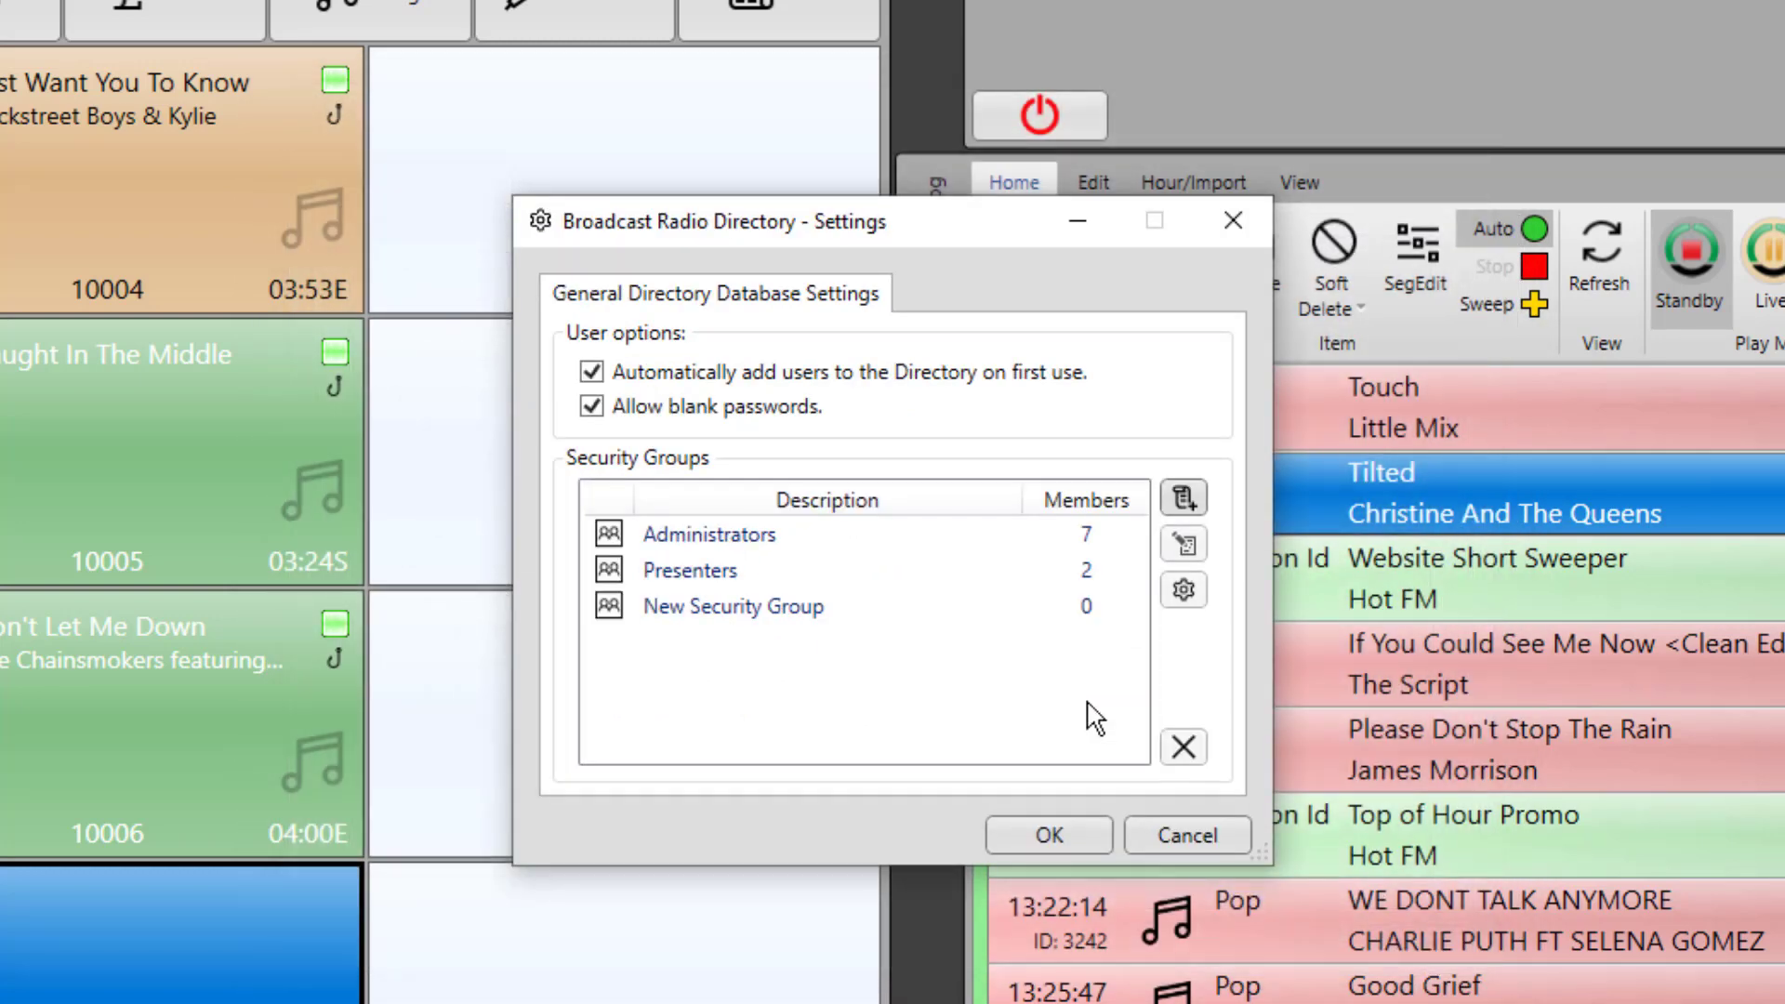
- Delete the New Security Group from the security groups and confirm the deletion
{"action": "left_click", "coordinate": [818, 613]}
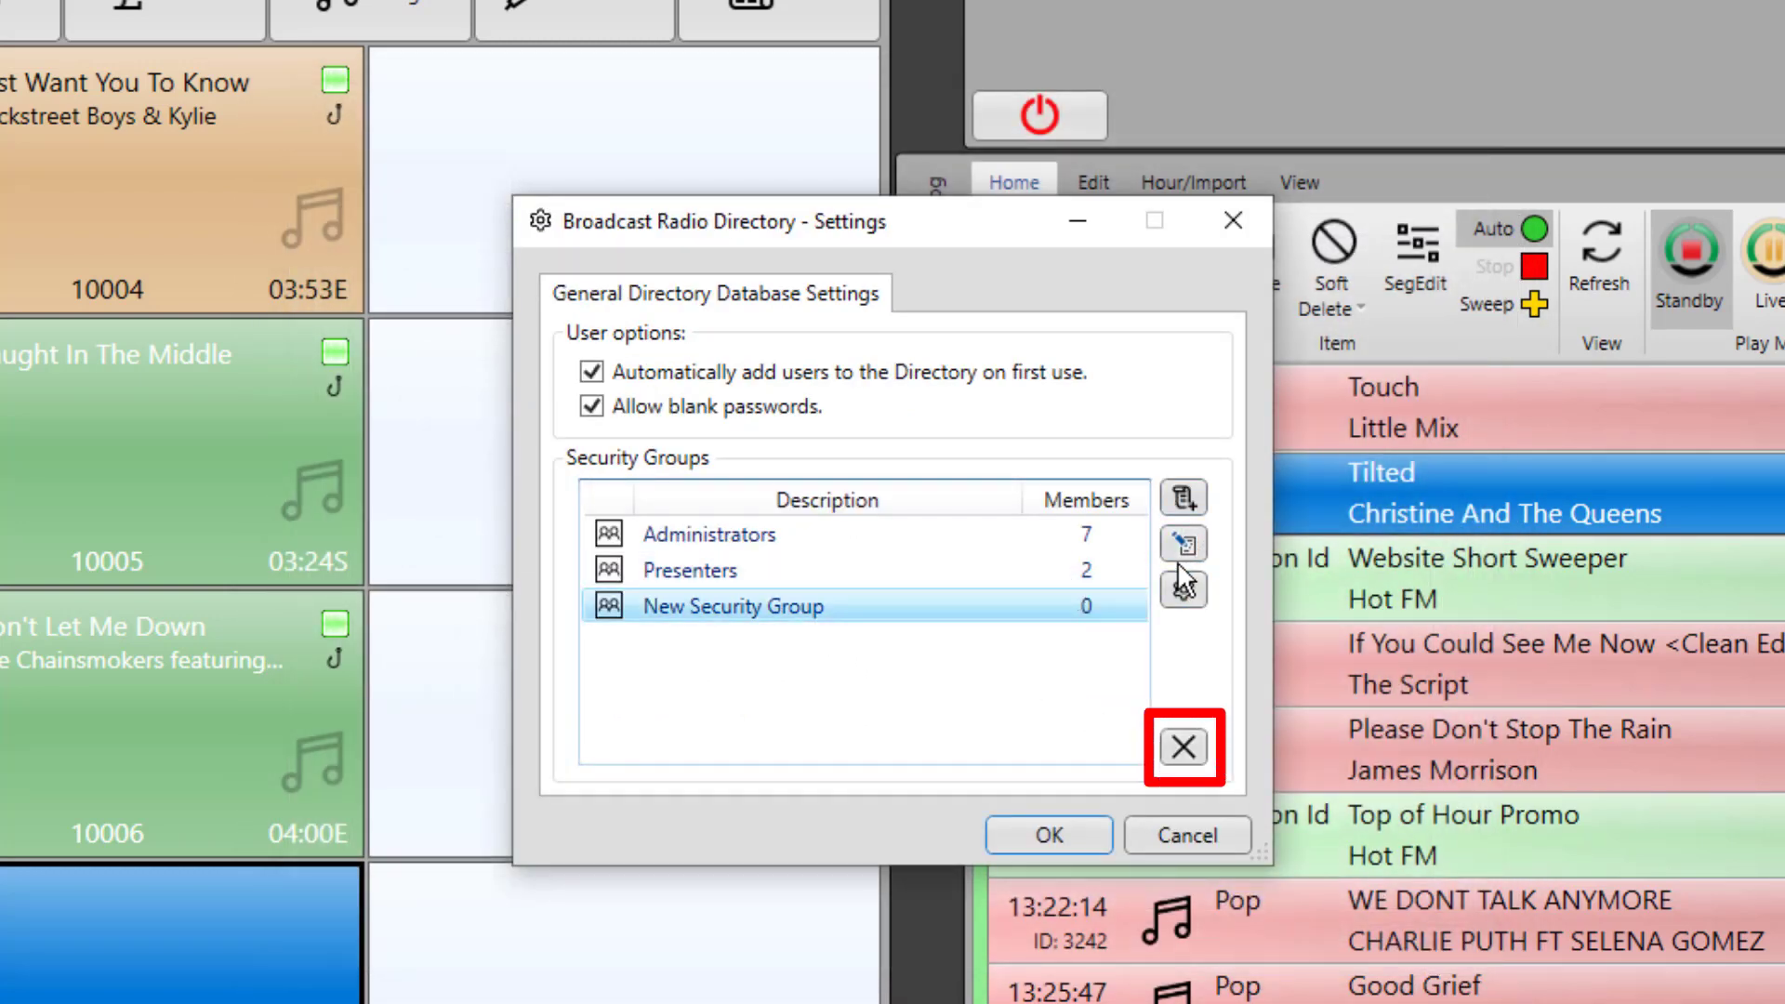
{"action": "left_click", "coordinate": [1183, 745]}
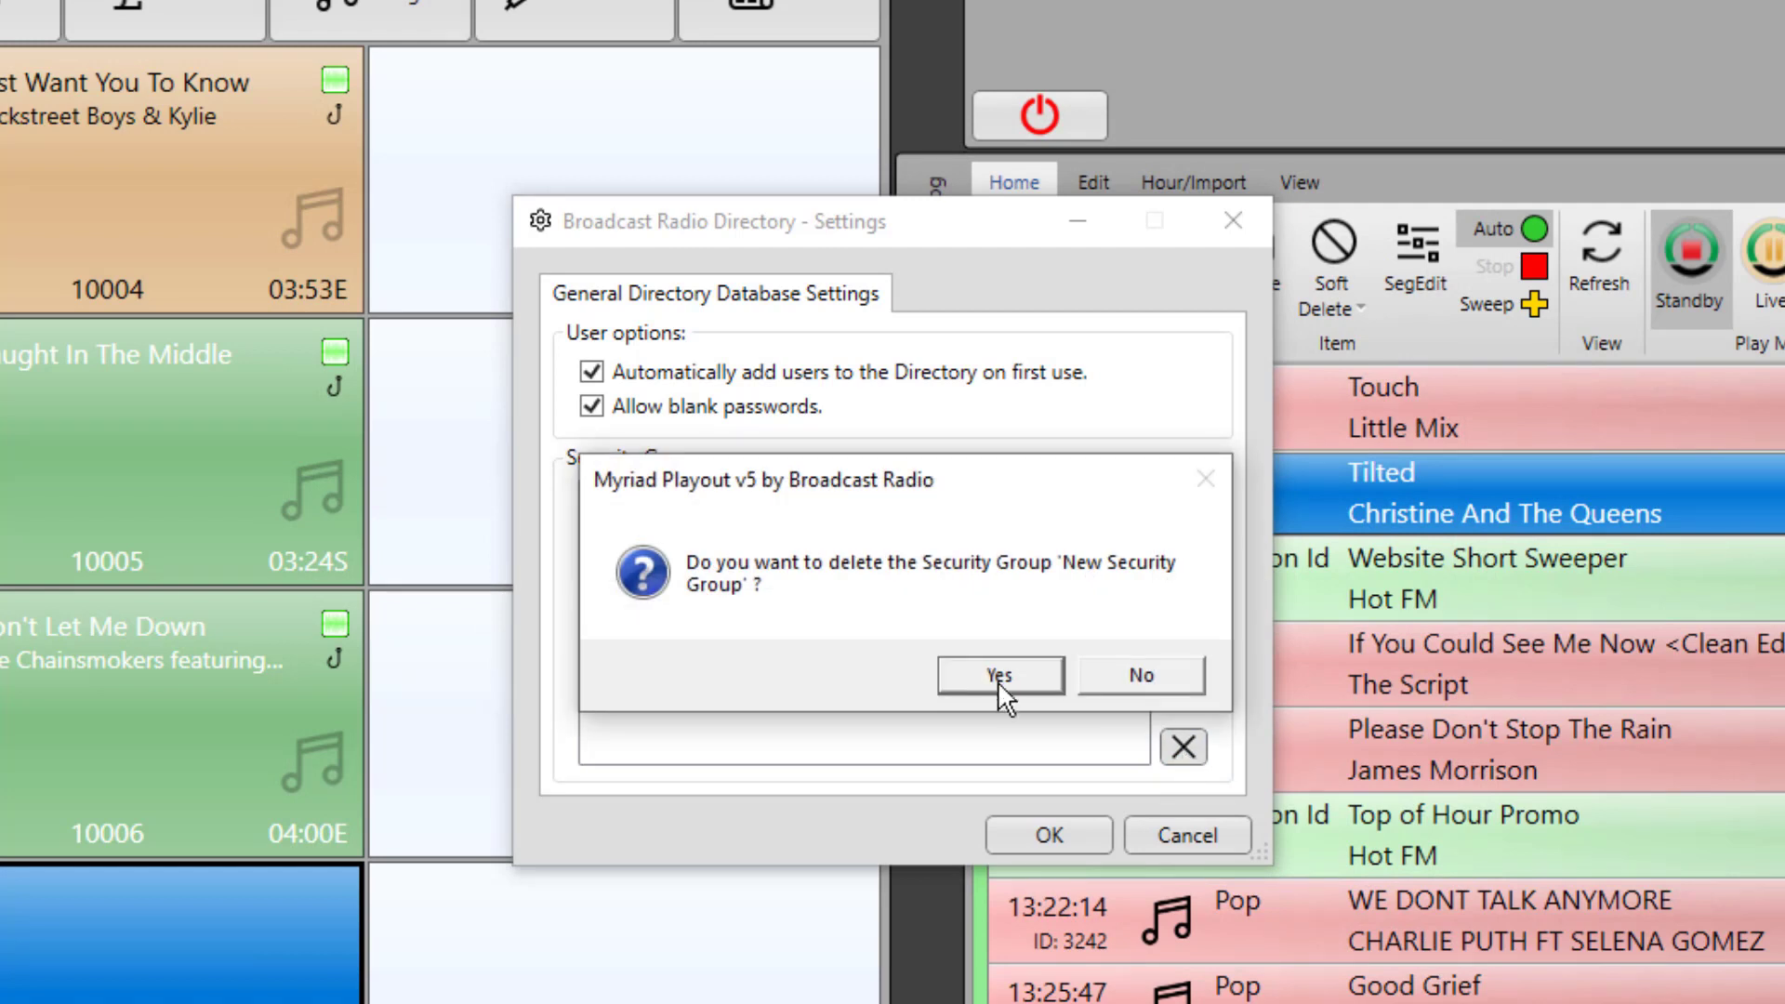
{"action": "left_click", "coordinate": [989, 675]}
- Open the Presenters security group for renaming, cancel the rename, and close the Directory settings
{"action": "left_click", "coordinate": [781, 572]}
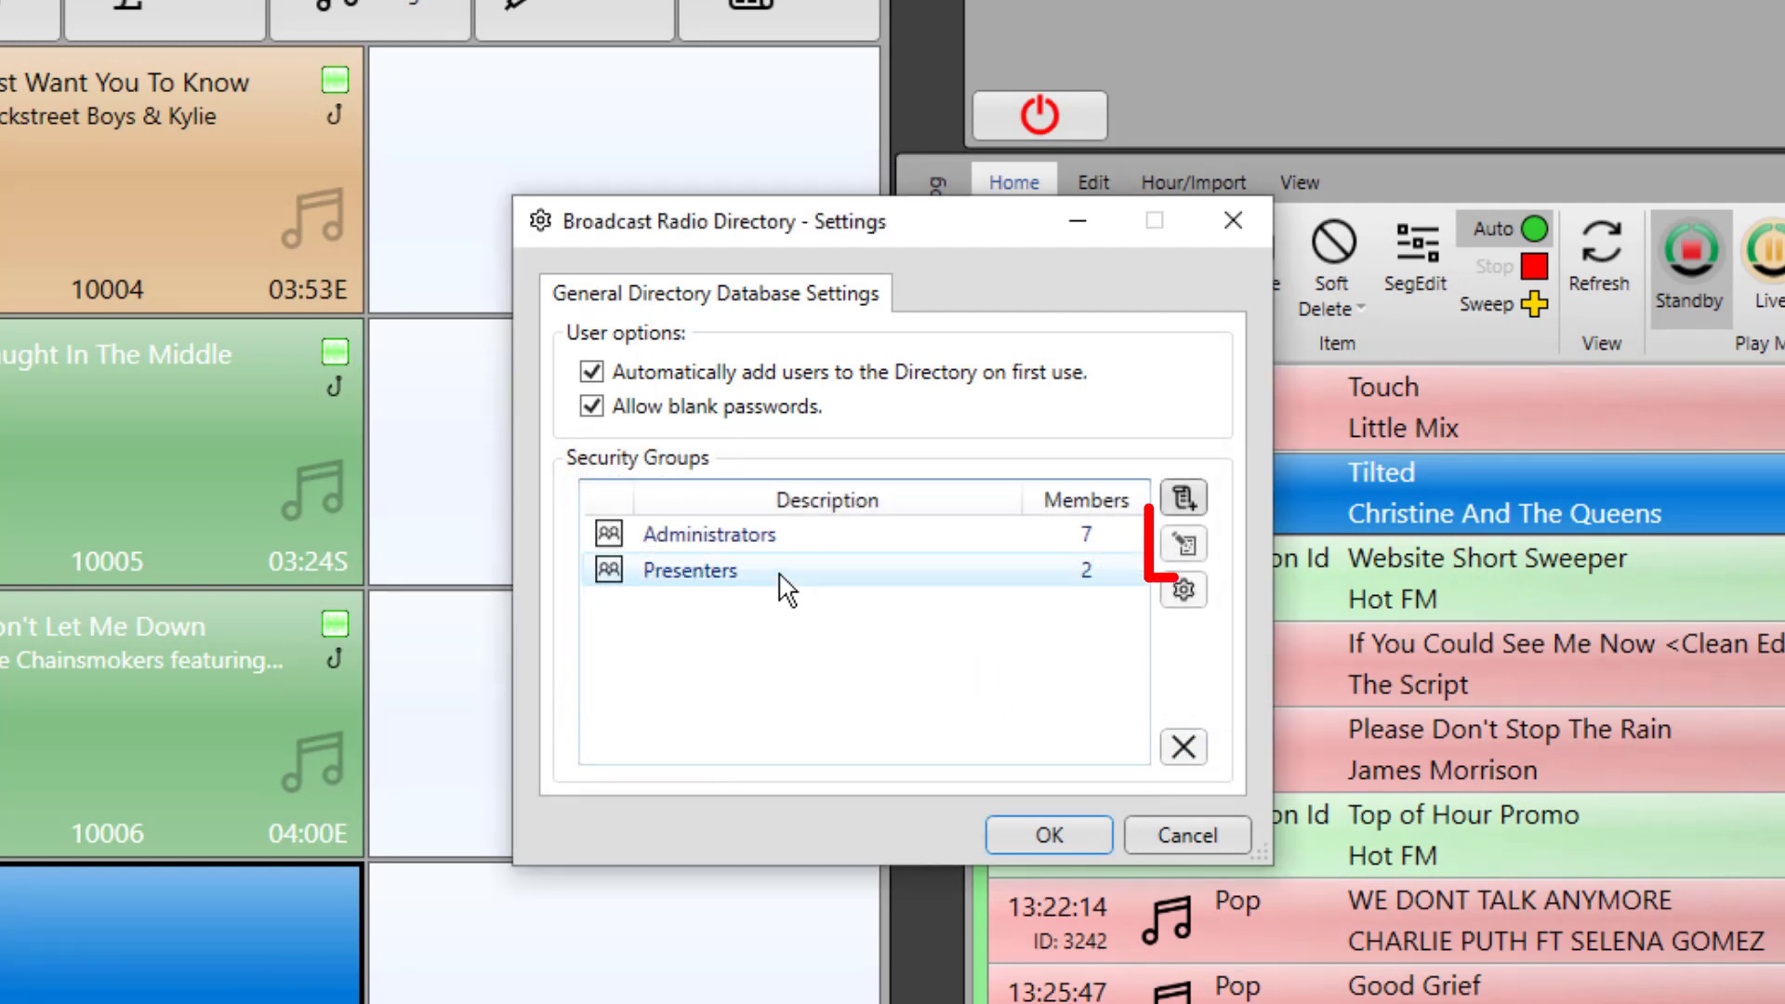
{"action": "left_click", "coordinate": [1184, 545]}
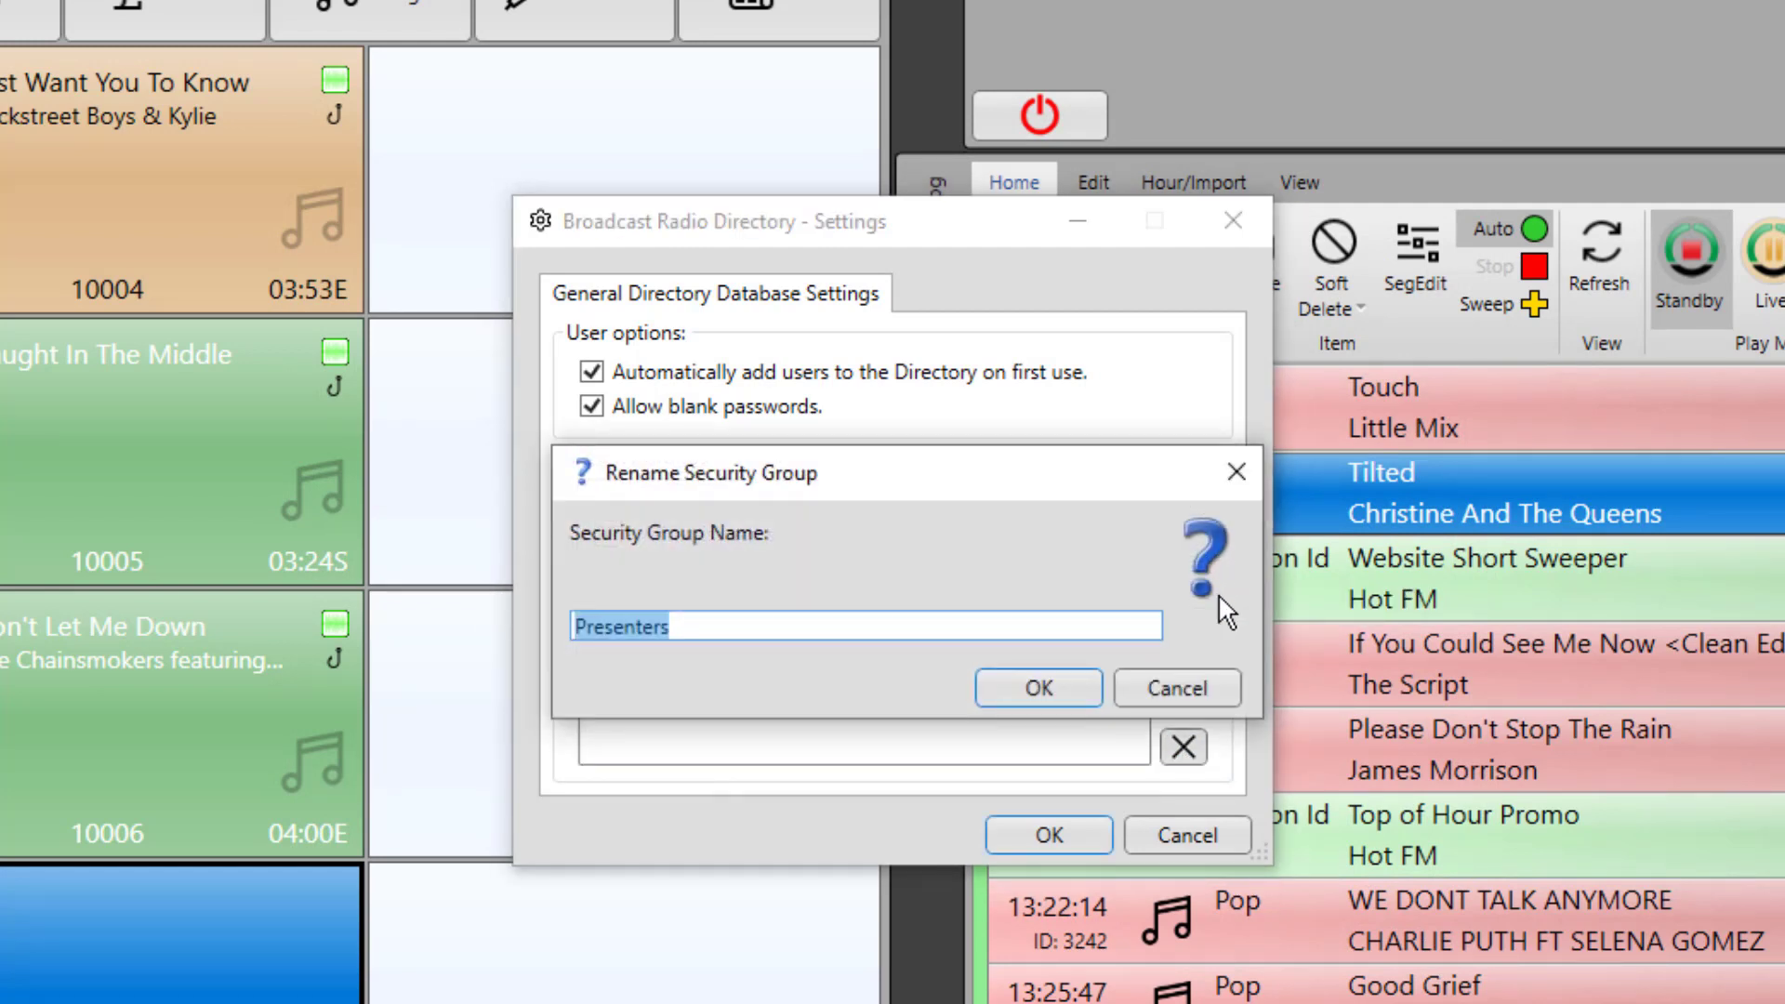
{"action": "left_click", "coordinate": [1190, 684]}
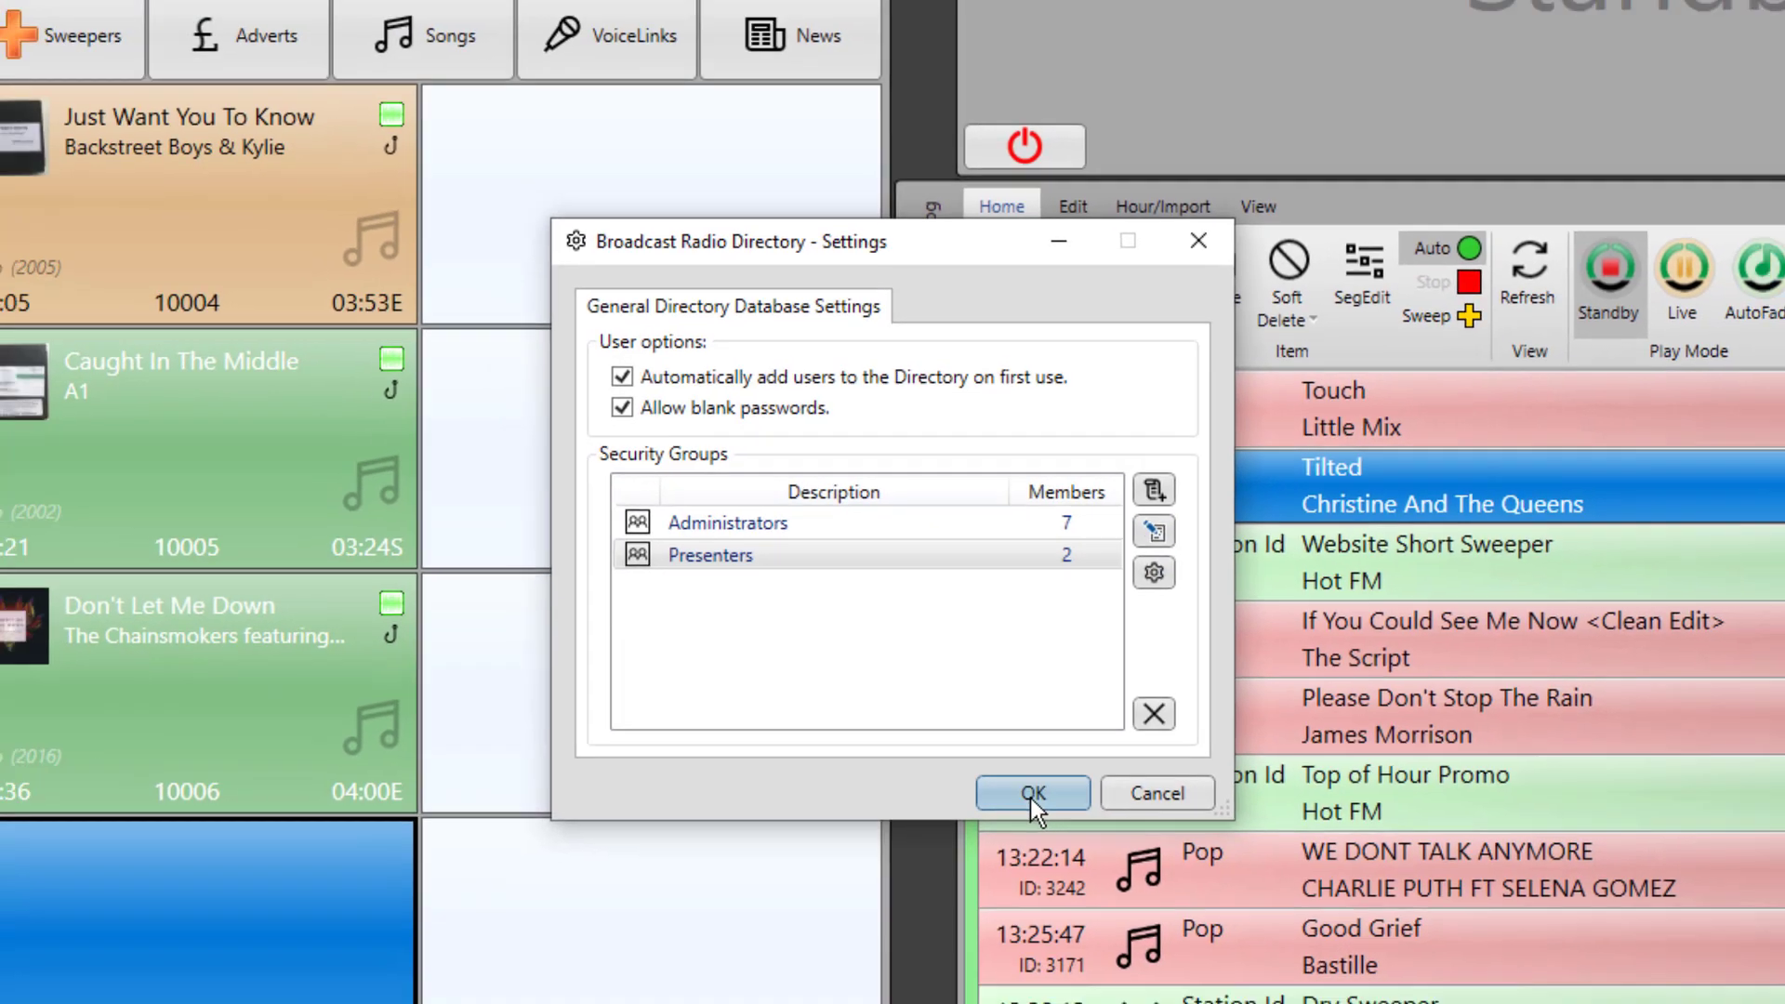
{"action": "left_click", "coordinate": [1049, 835]}
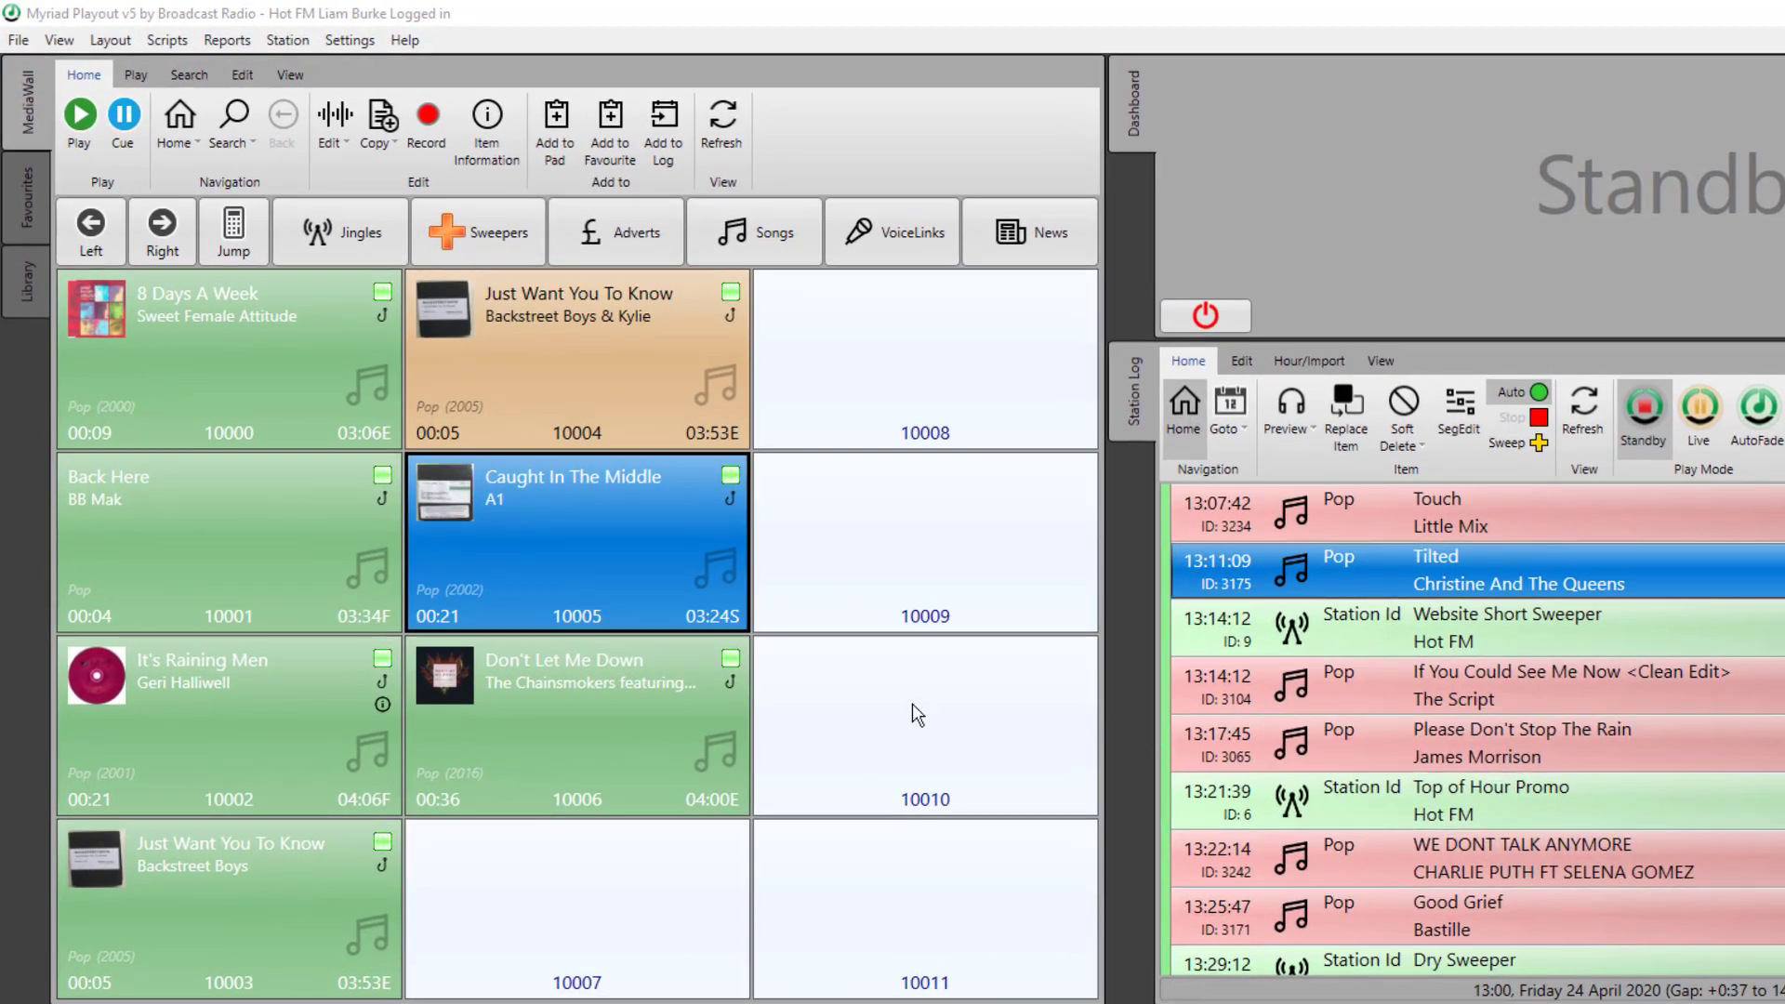
- Enlarge the MediaWall grid to 4 columns and 6 rows
{"action": "left_click", "coordinate": [290, 75]}
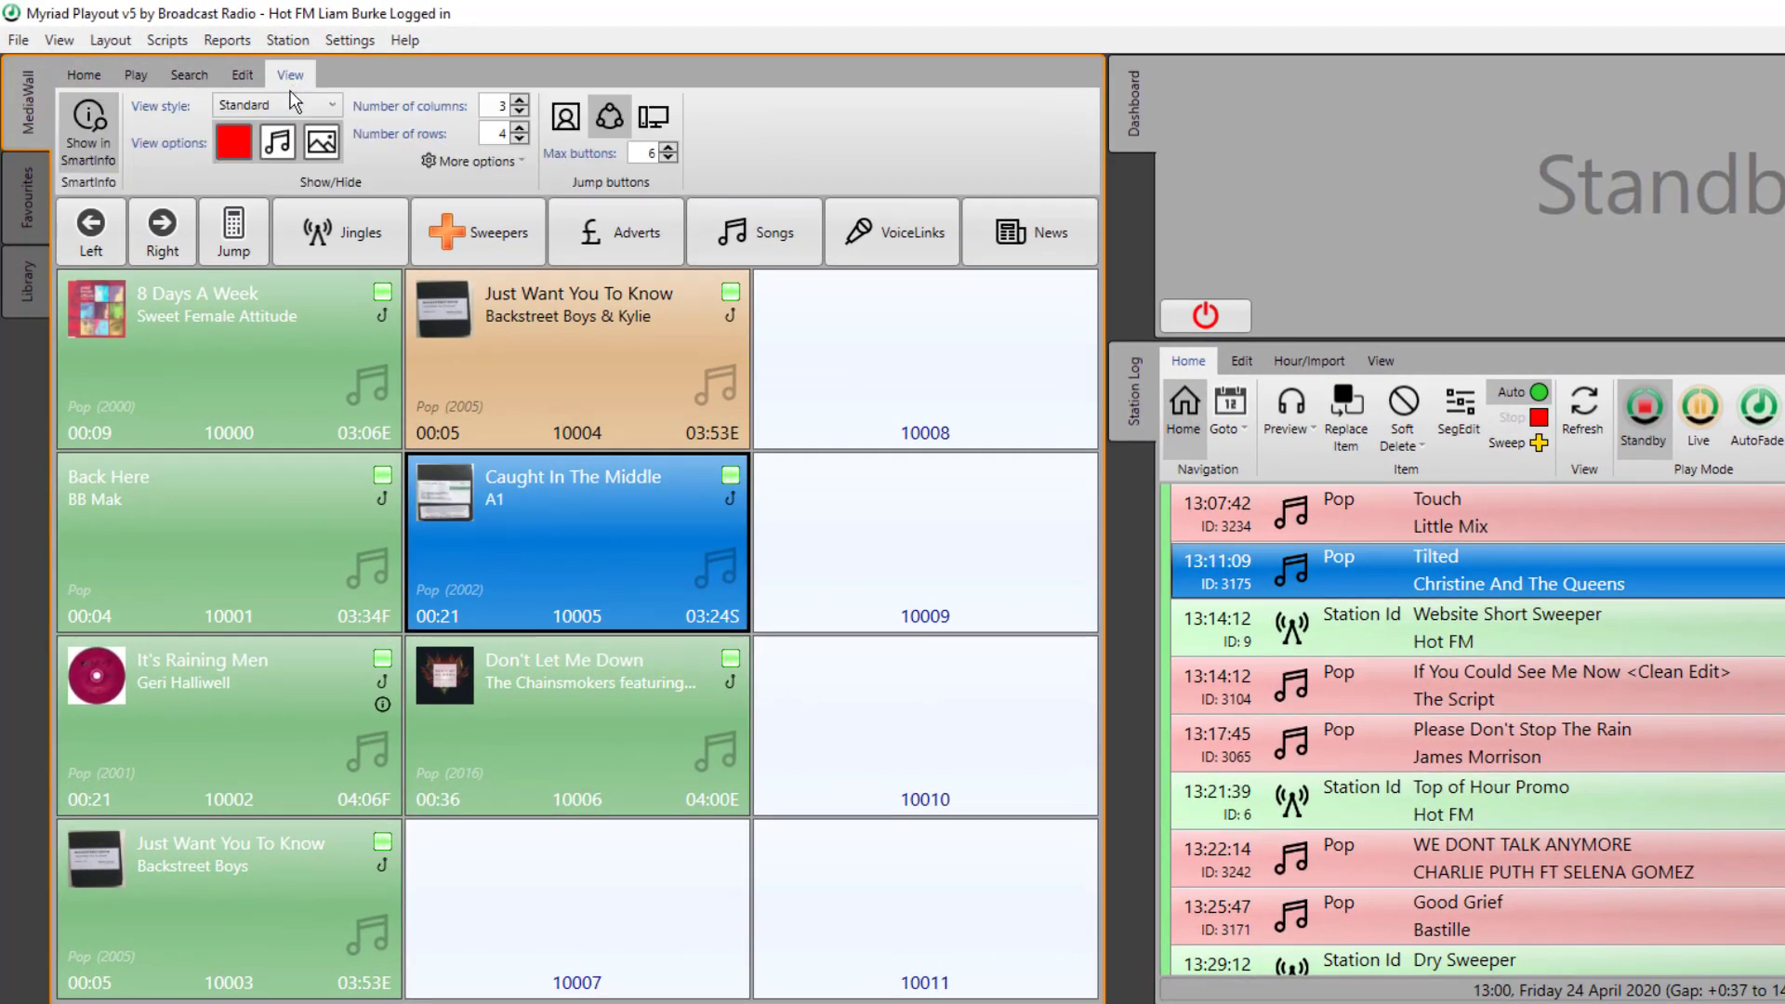
{"action": "left_click", "coordinate": [520, 100]}
{"action": "left_click", "coordinate": [519, 128]}
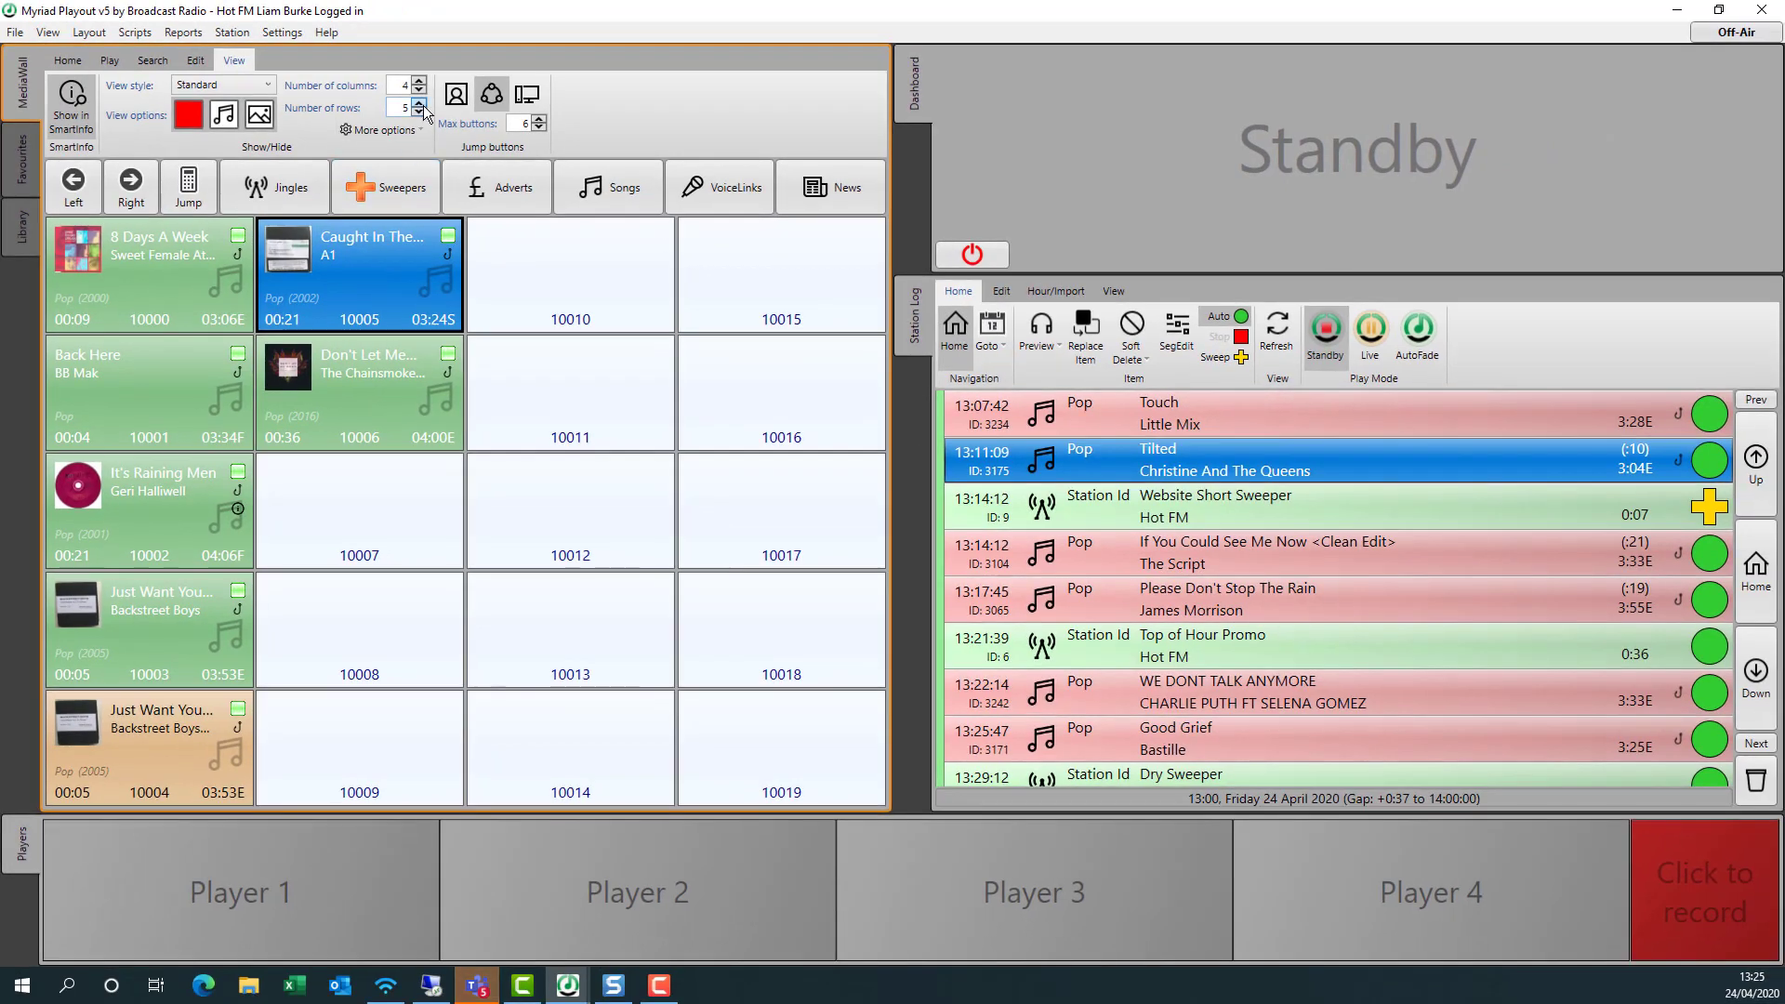
{"action": "left_click", "coordinate": [419, 103]}
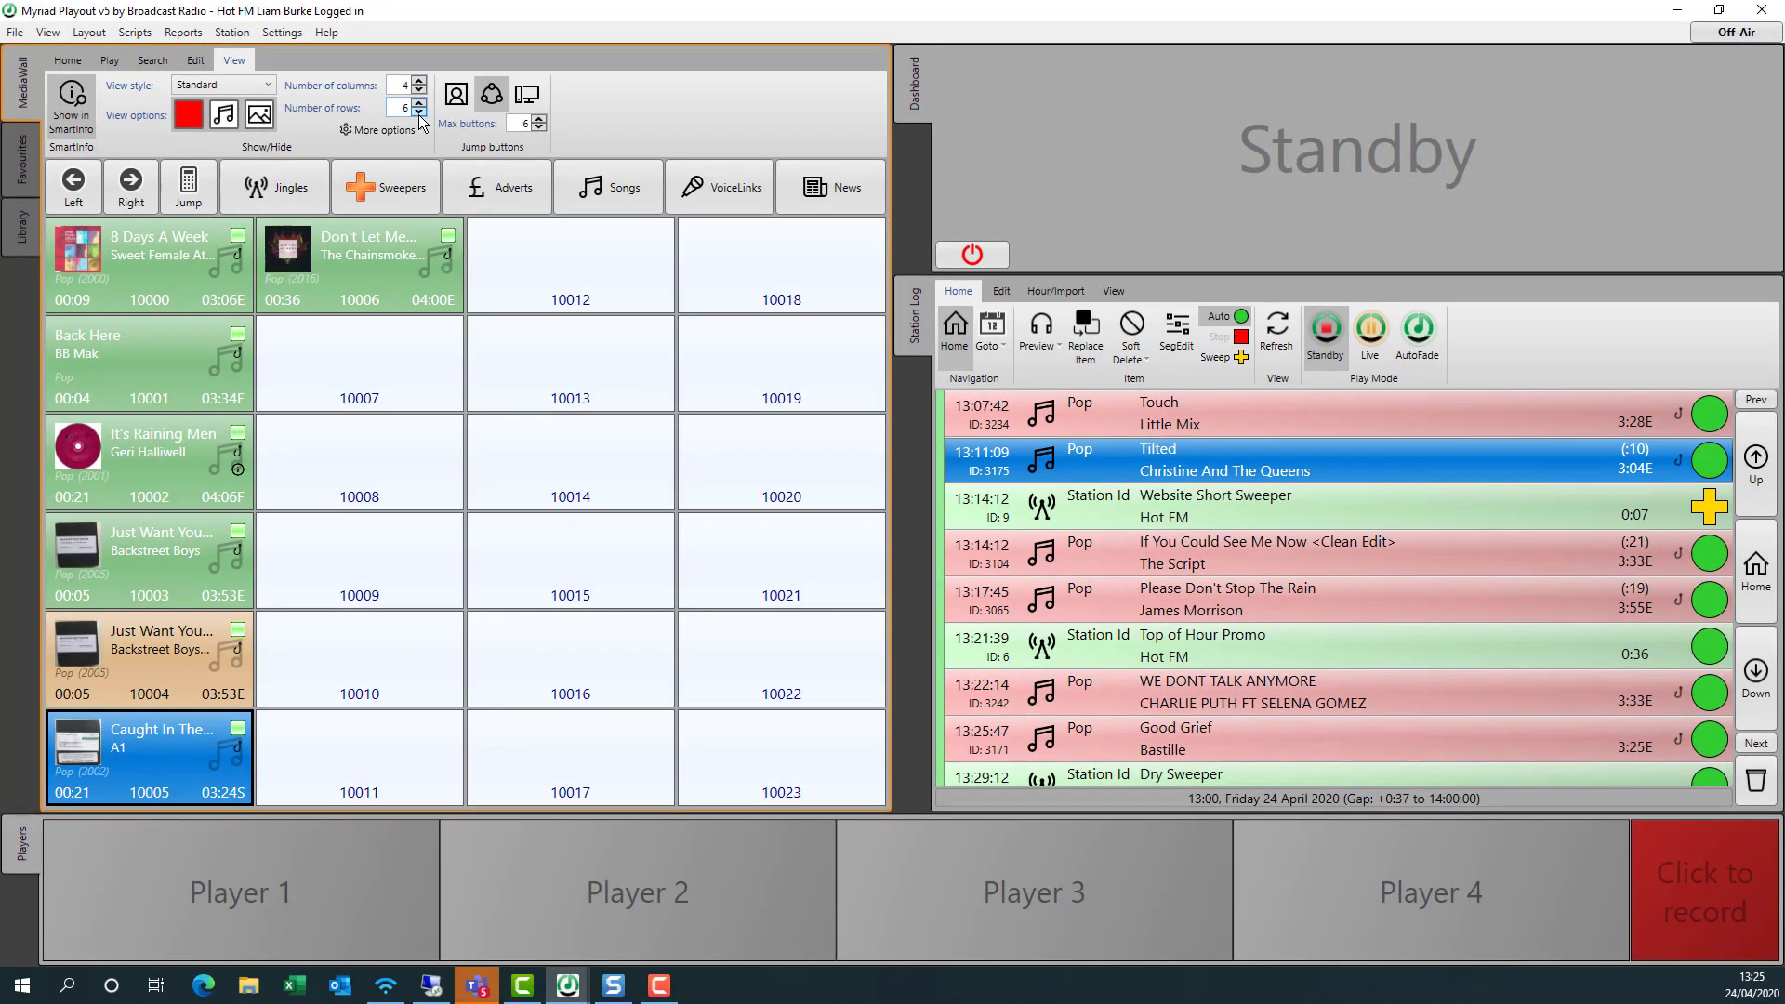
- Reduce the MediaWall grid to 3 columns and 4 rows
{"action": "left_click", "coordinate": [420, 112]}
{"action": "left_click", "coordinate": [420, 113]}
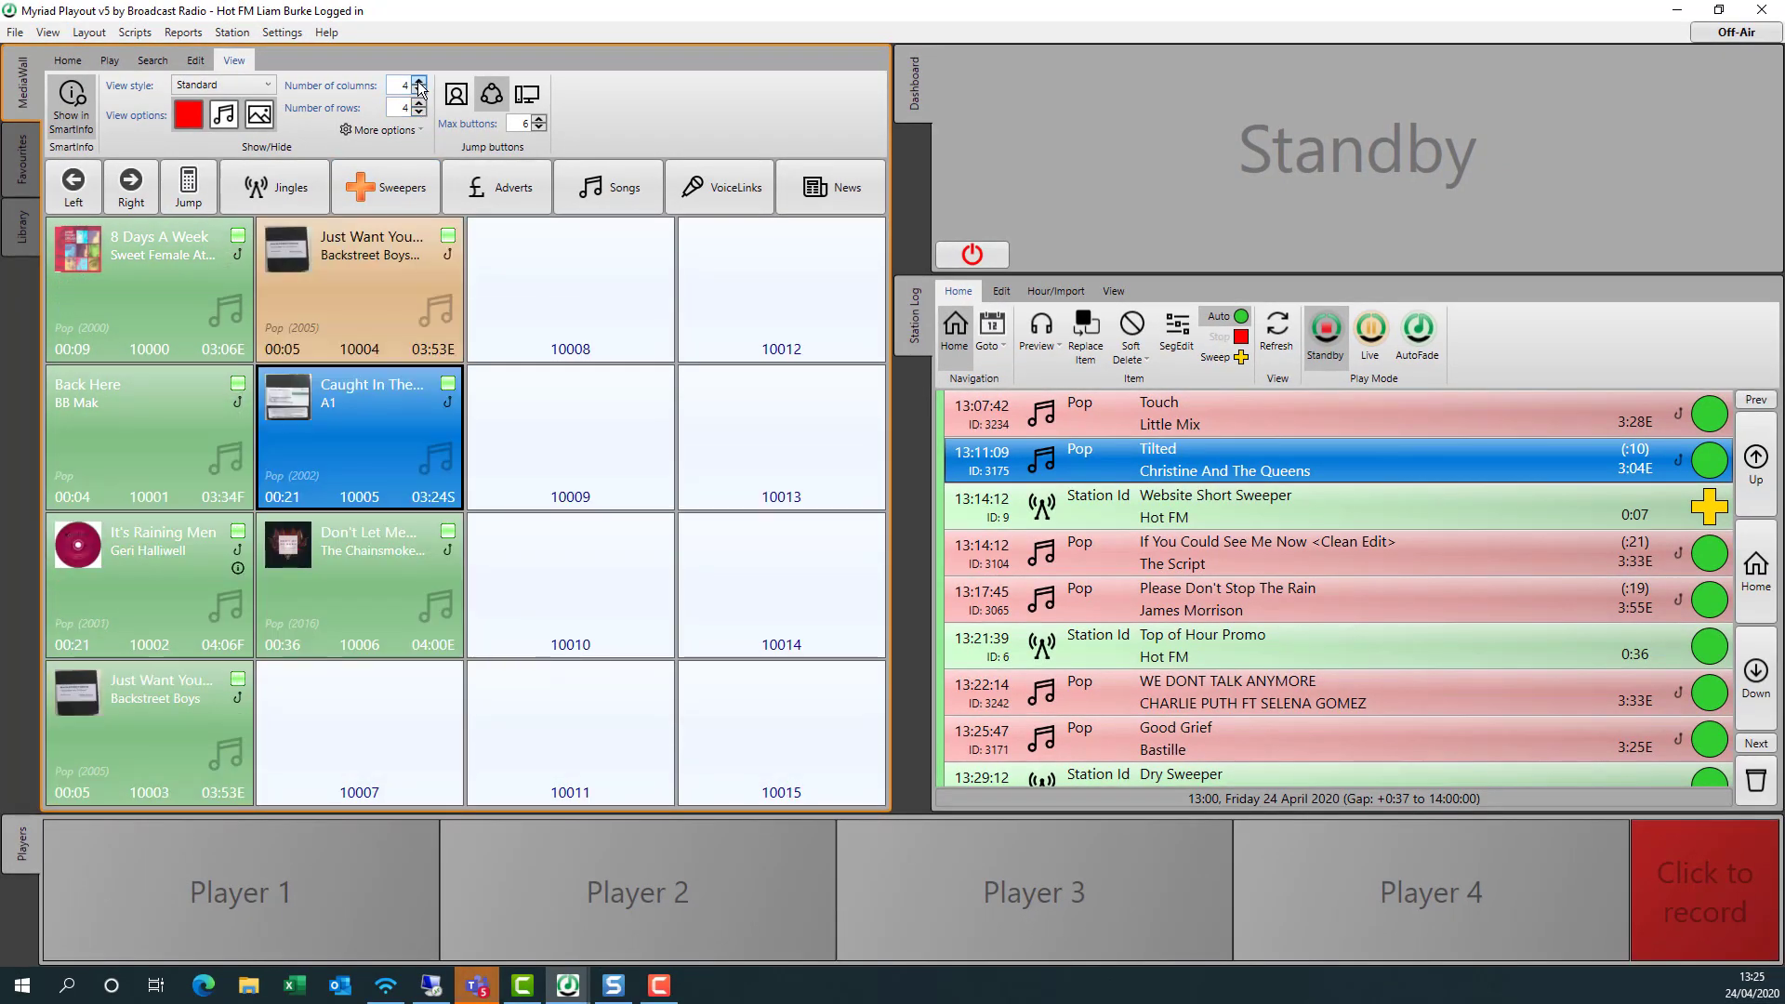
{"action": "left_click", "coordinate": [419, 89]}
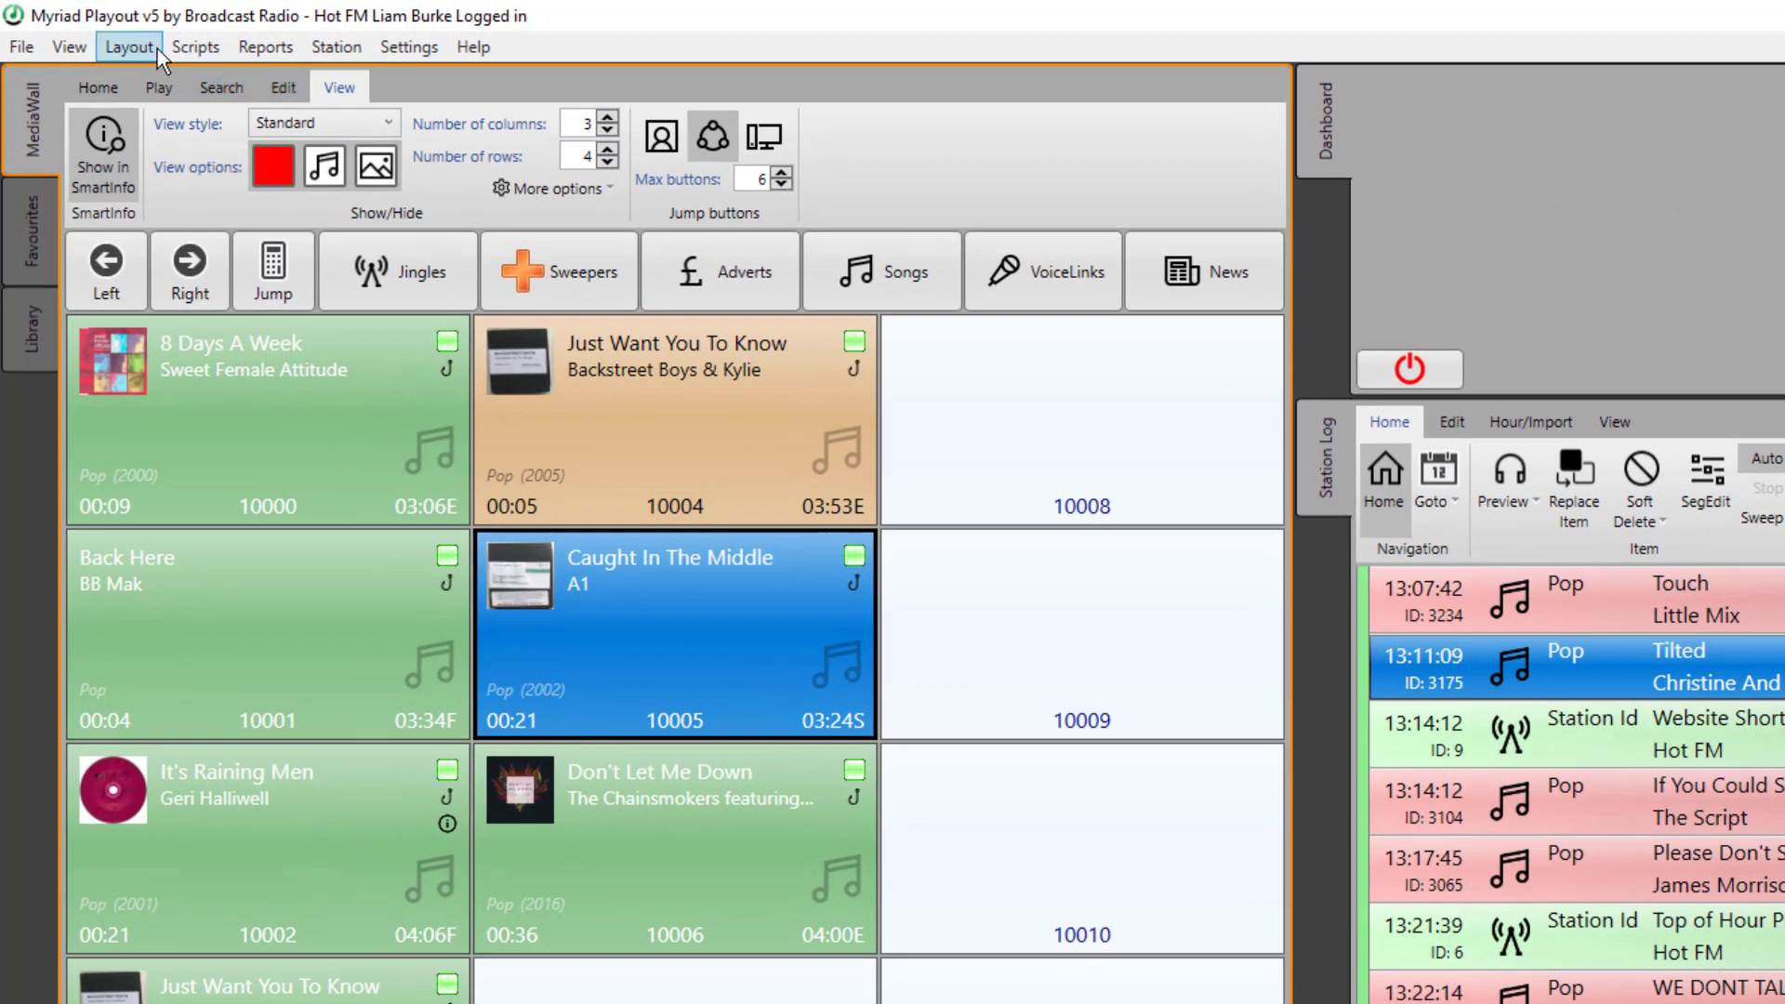
- Look over the available screen layouts, examine the General personal preferences, and close them with full media loading for SmoothEdit kept on
{"action": "left_click", "coordinate": [276, 54]}
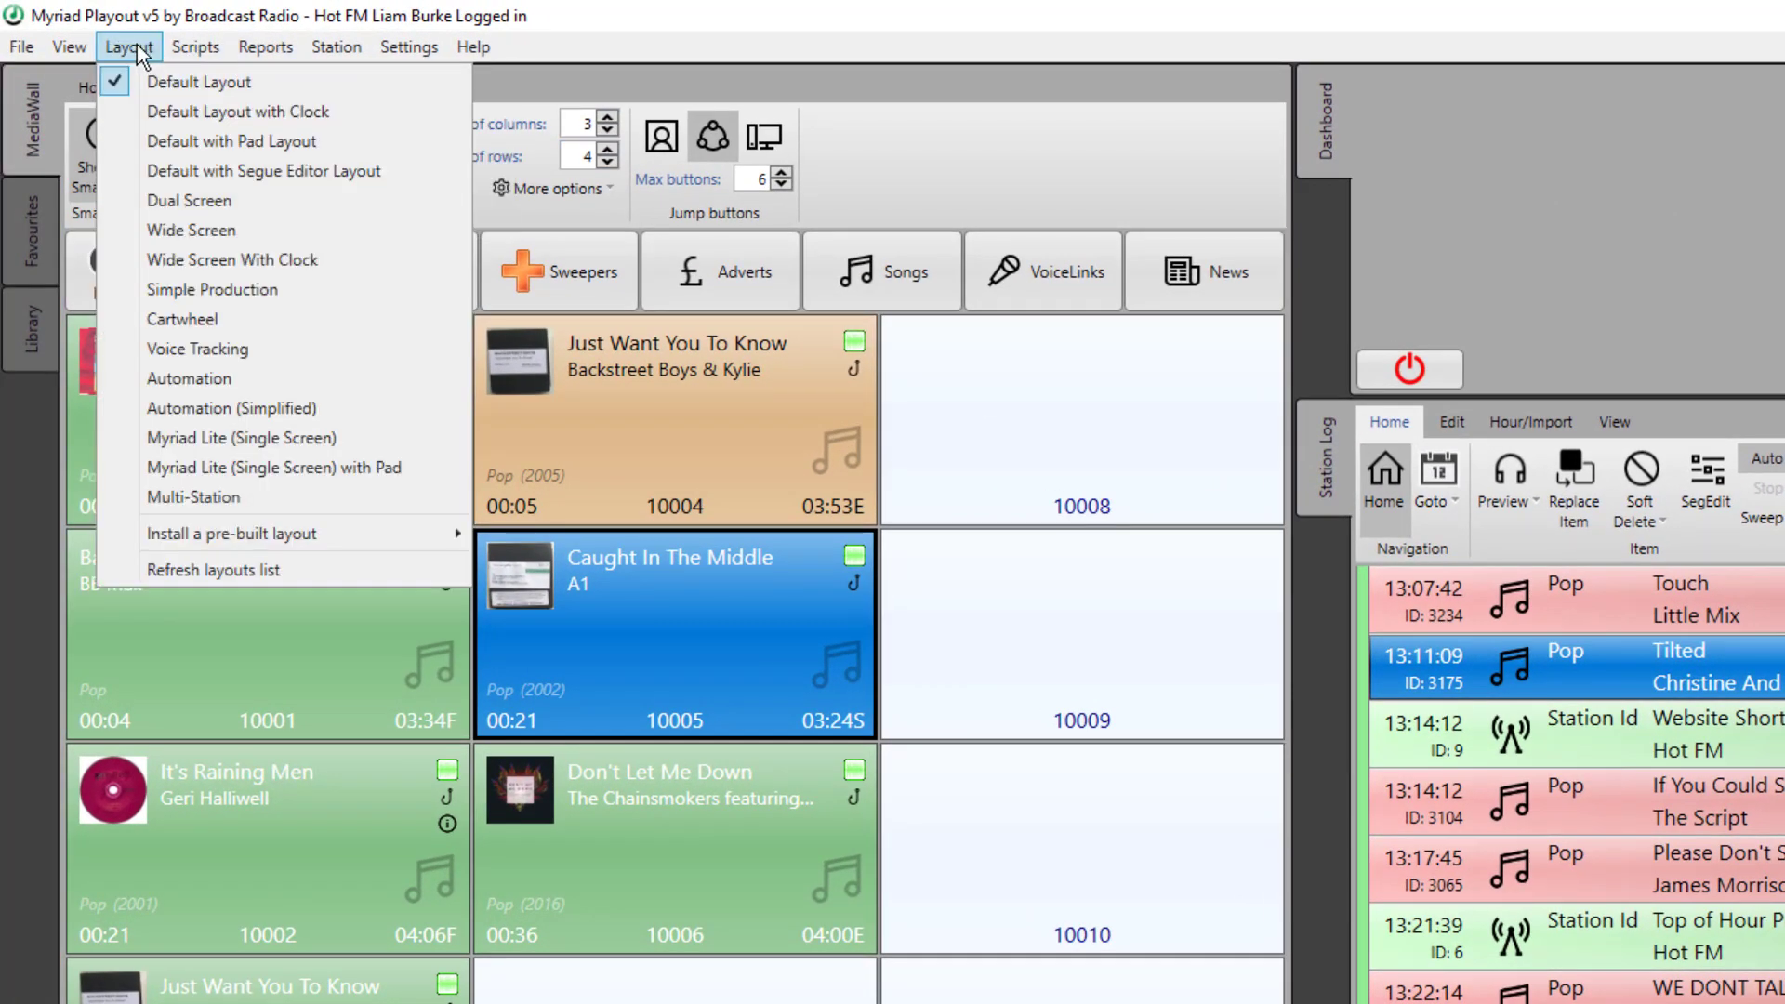
{"action": "mouse_move", "coordinate": [74, 46]}
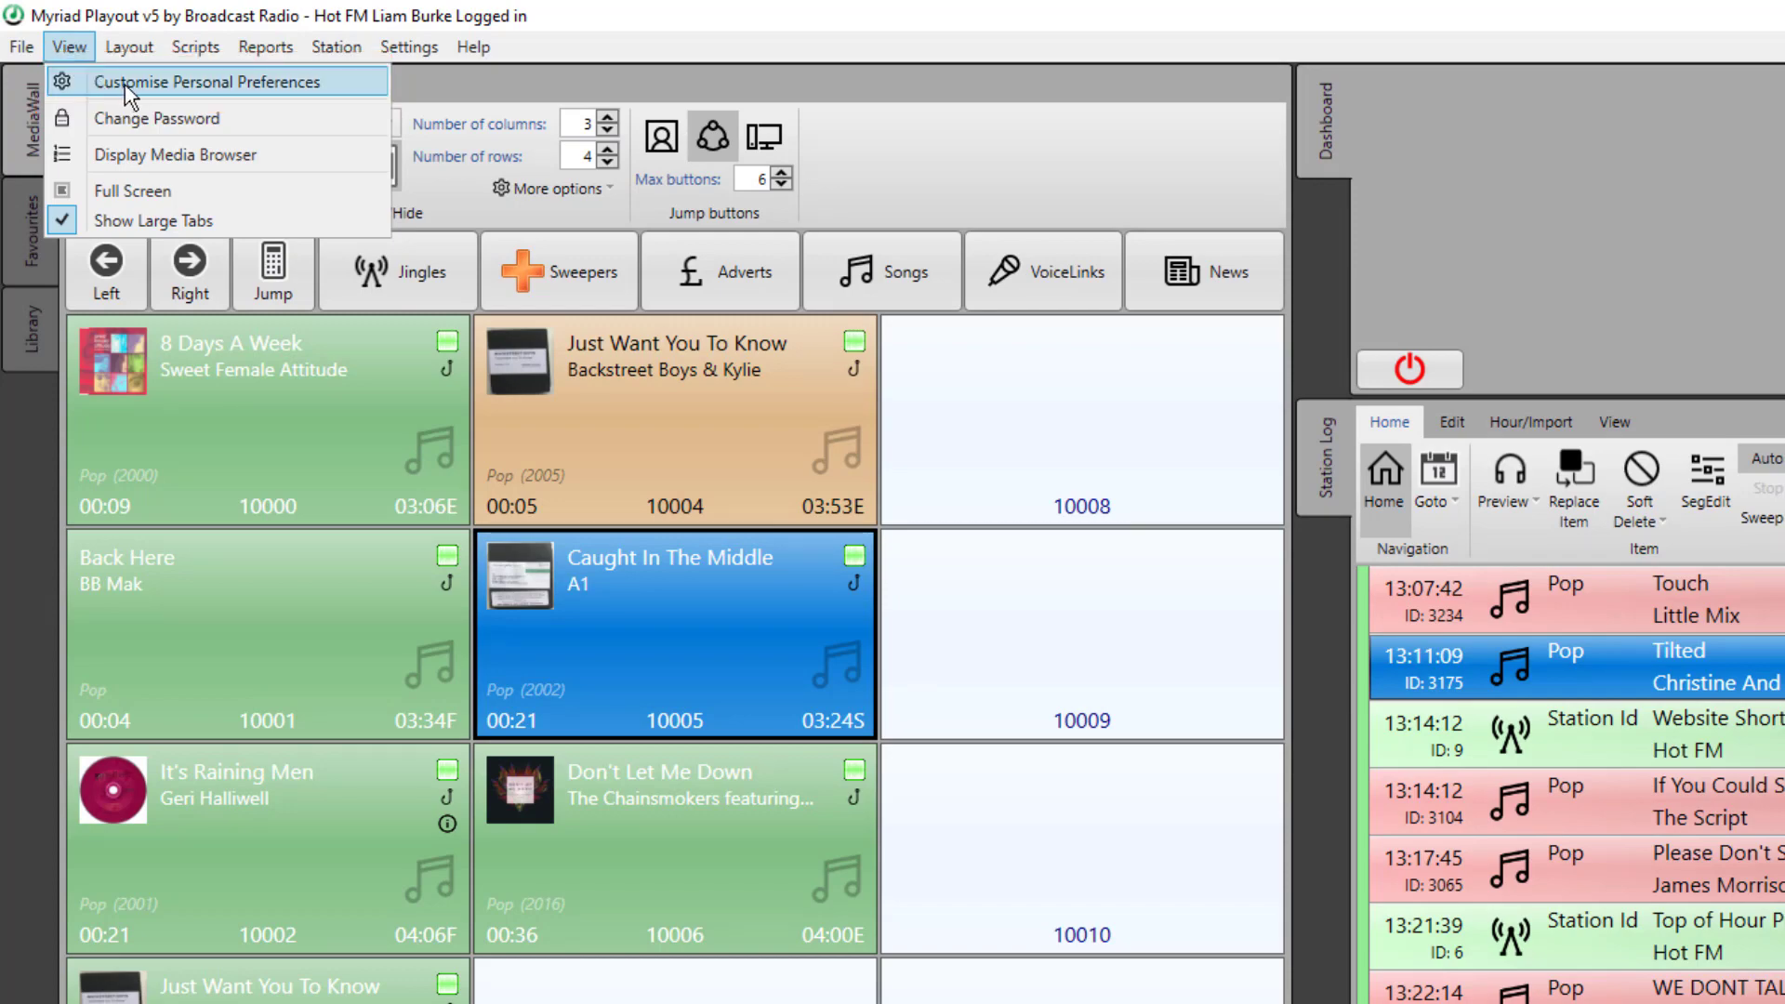
{"action": "left_click", "coordinate": [125, 84]}
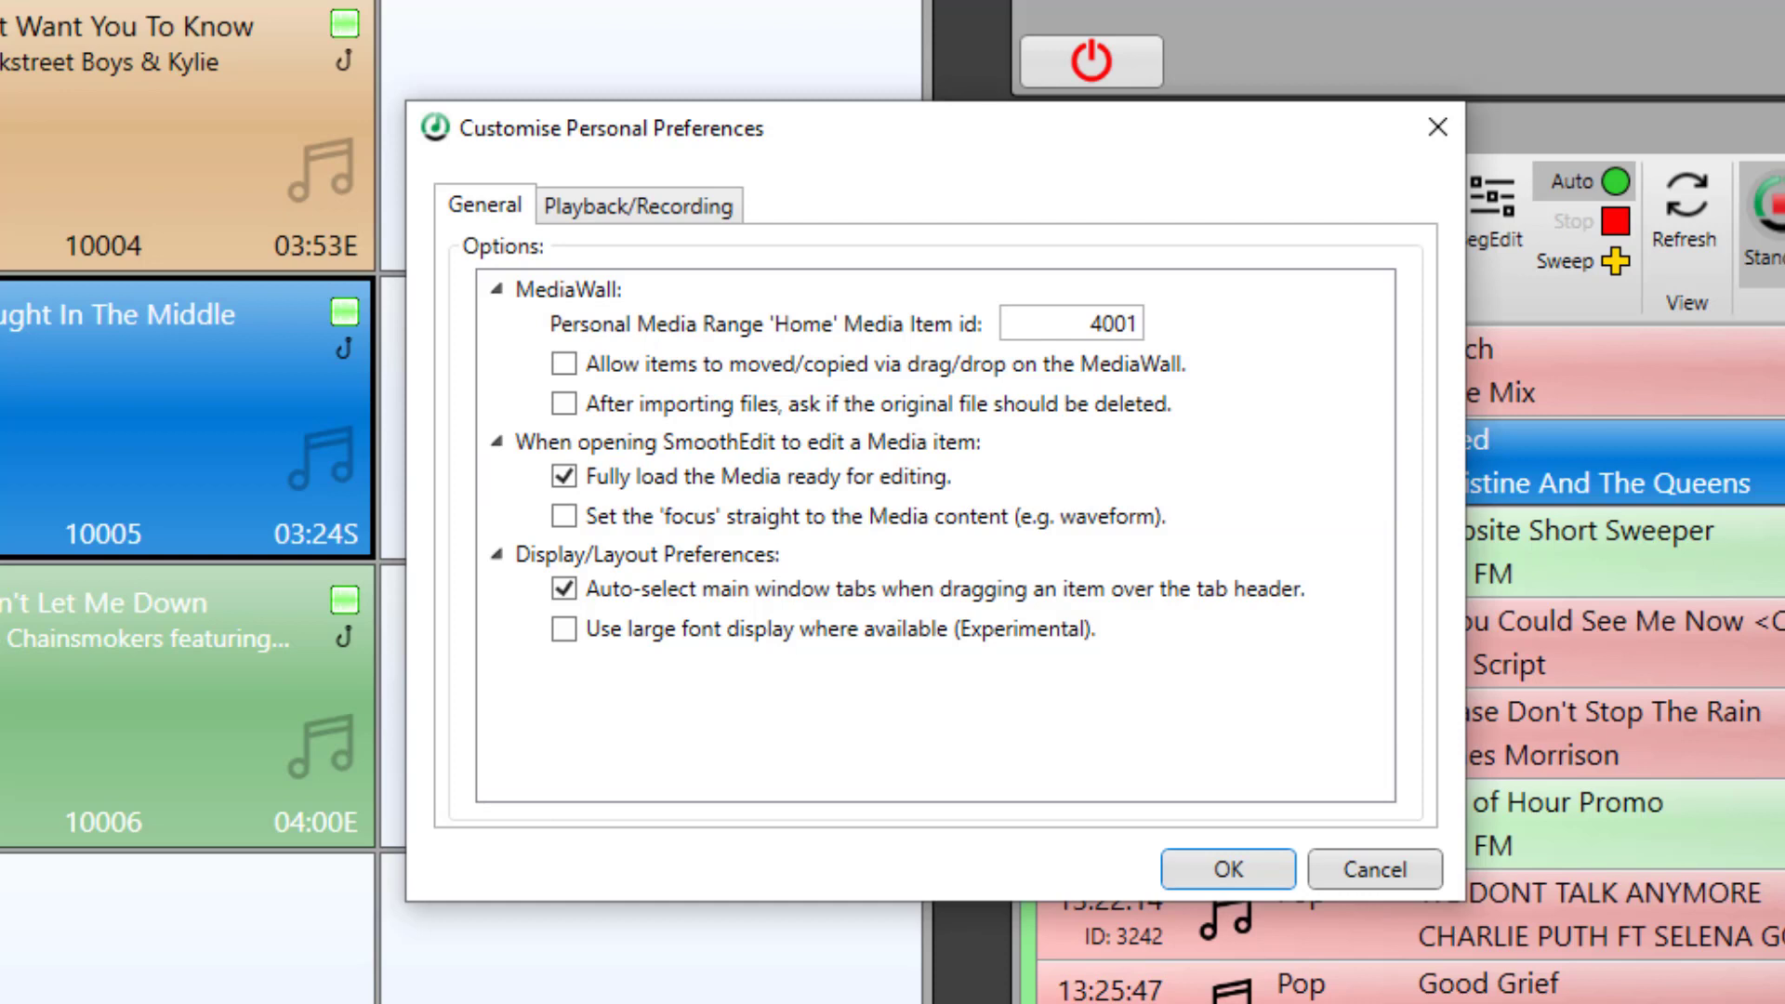
{"action": "left_click", "coordinate": [564, 477]}
{"action": "left_click", "coordinate": [564, 476]}
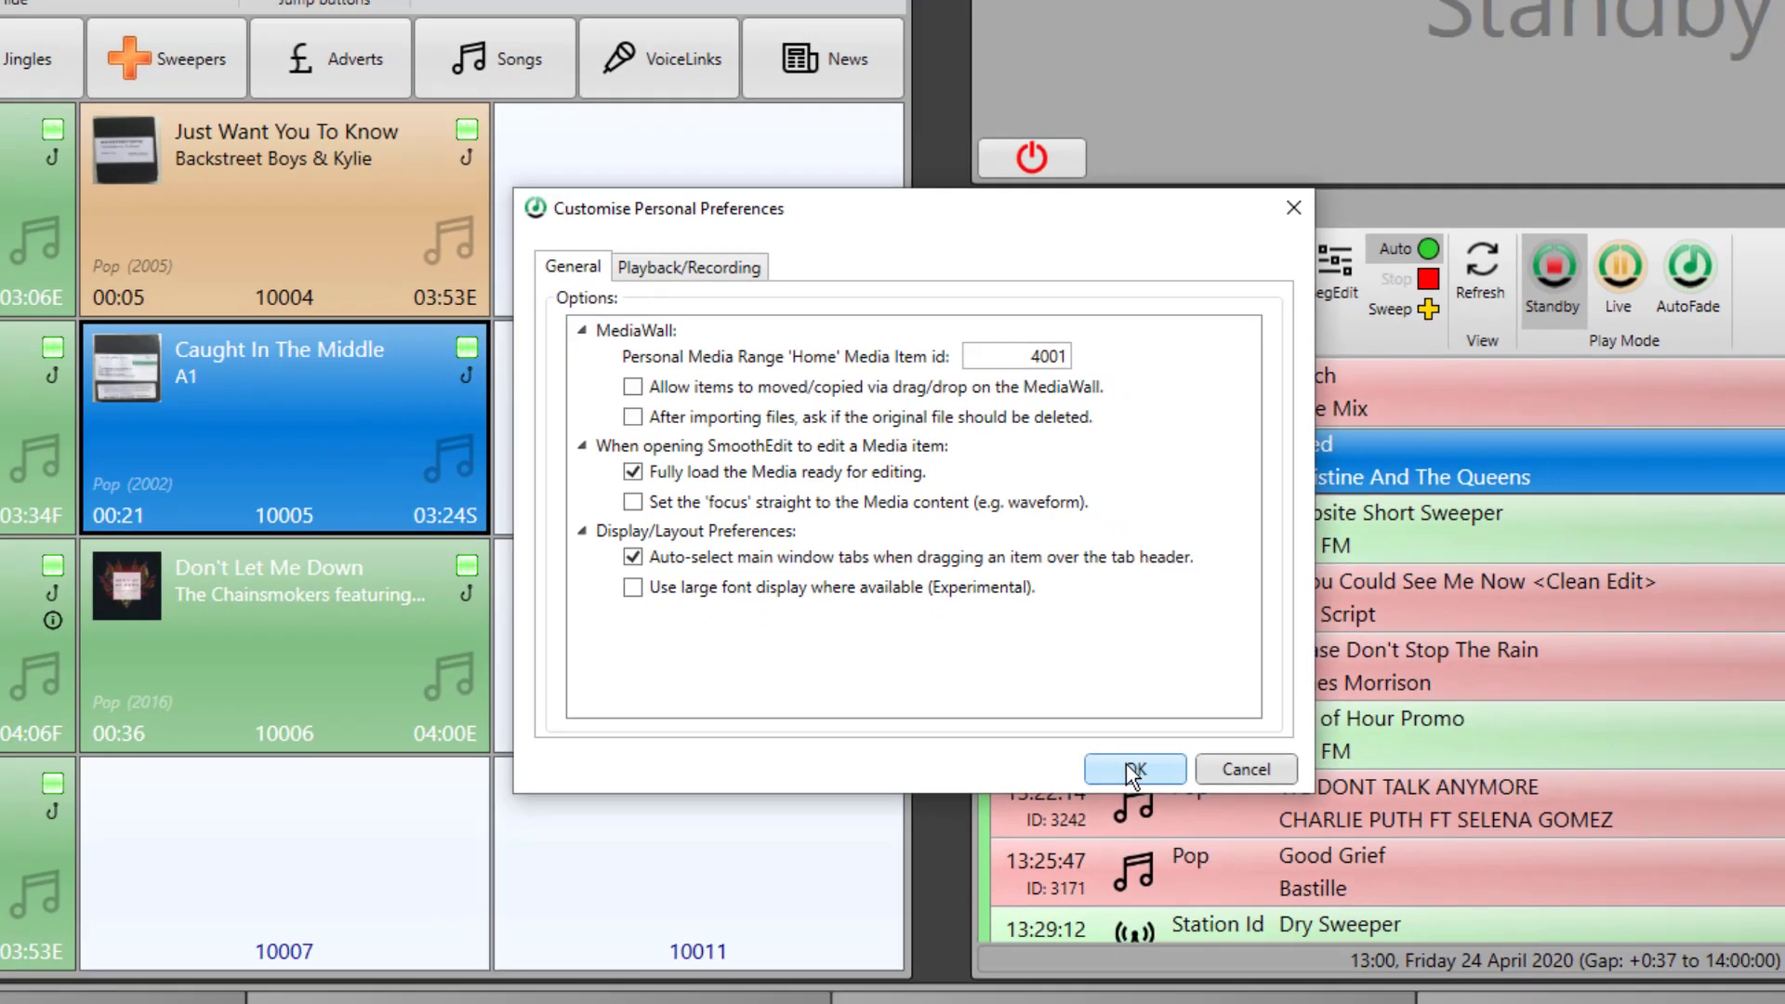
{"action": "left_click", "coordinate": [1228, 869]}
- Turn on the experimental large font display in the personal preferences and save
{"action": "left_click_drag", "start_coordinate": [487, 394], "coordinate": [483, 734]}
{"action": "left_click", "coordinate": [22, 81]}
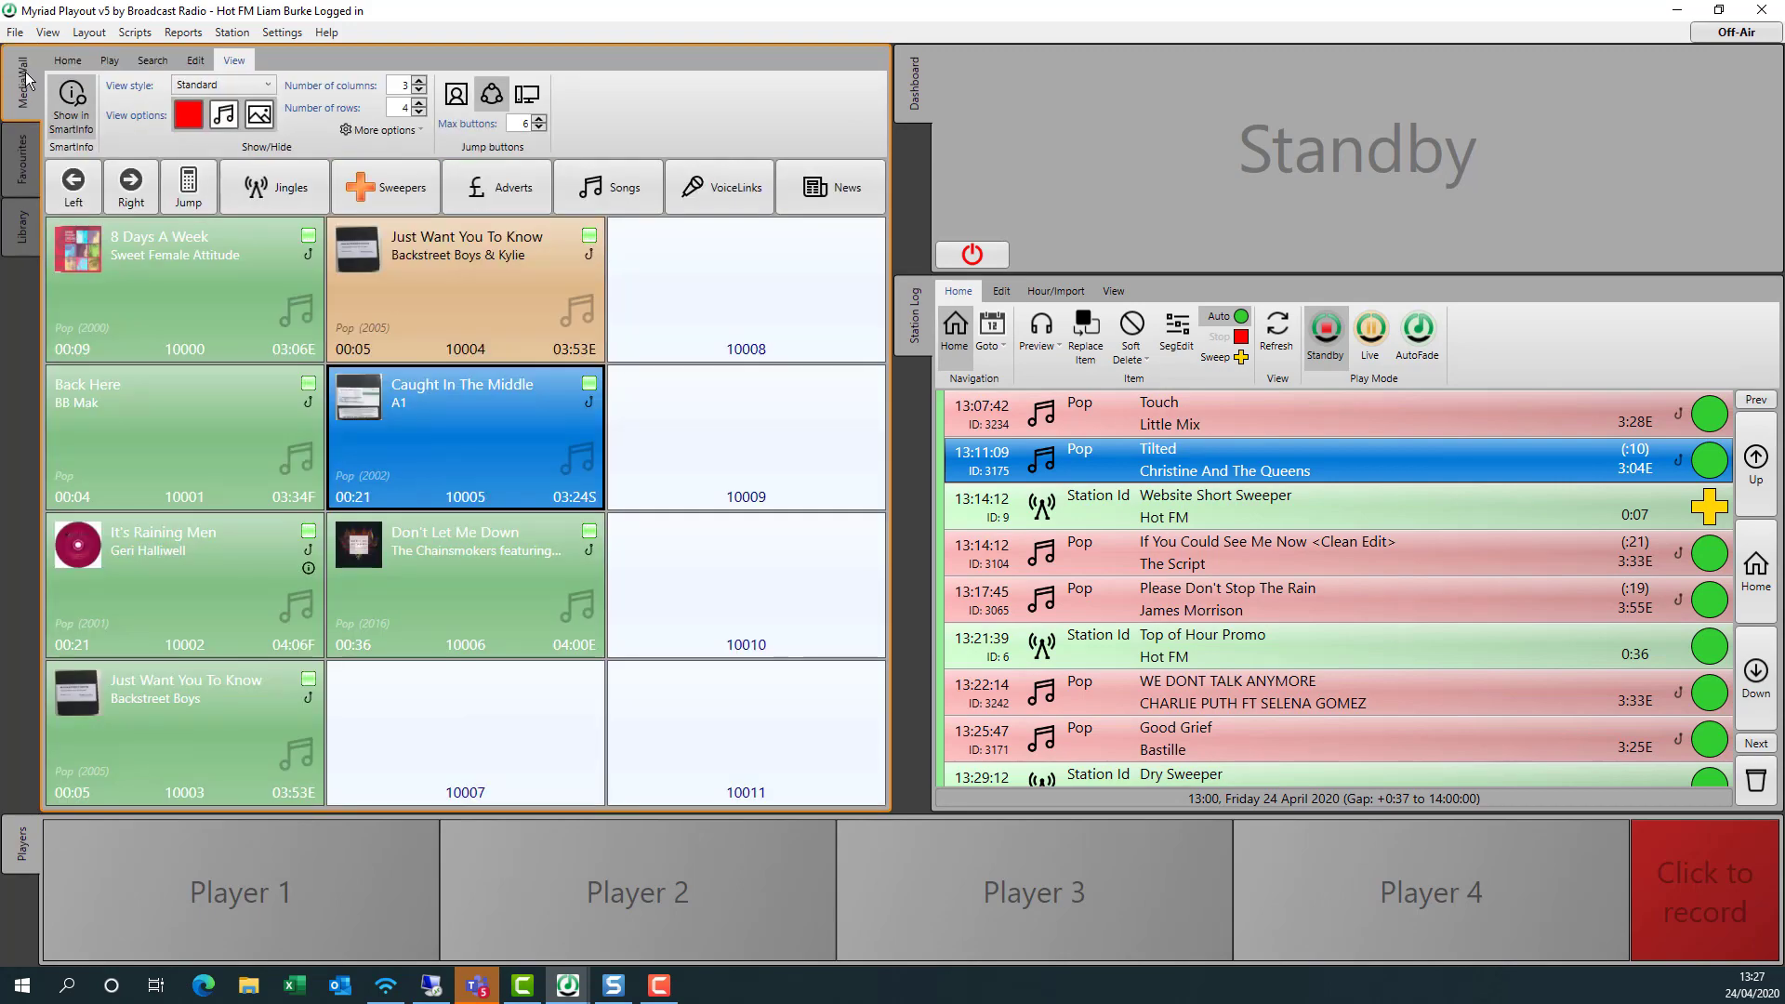
{"action": "left_click", "coordinate": [54, 34]}
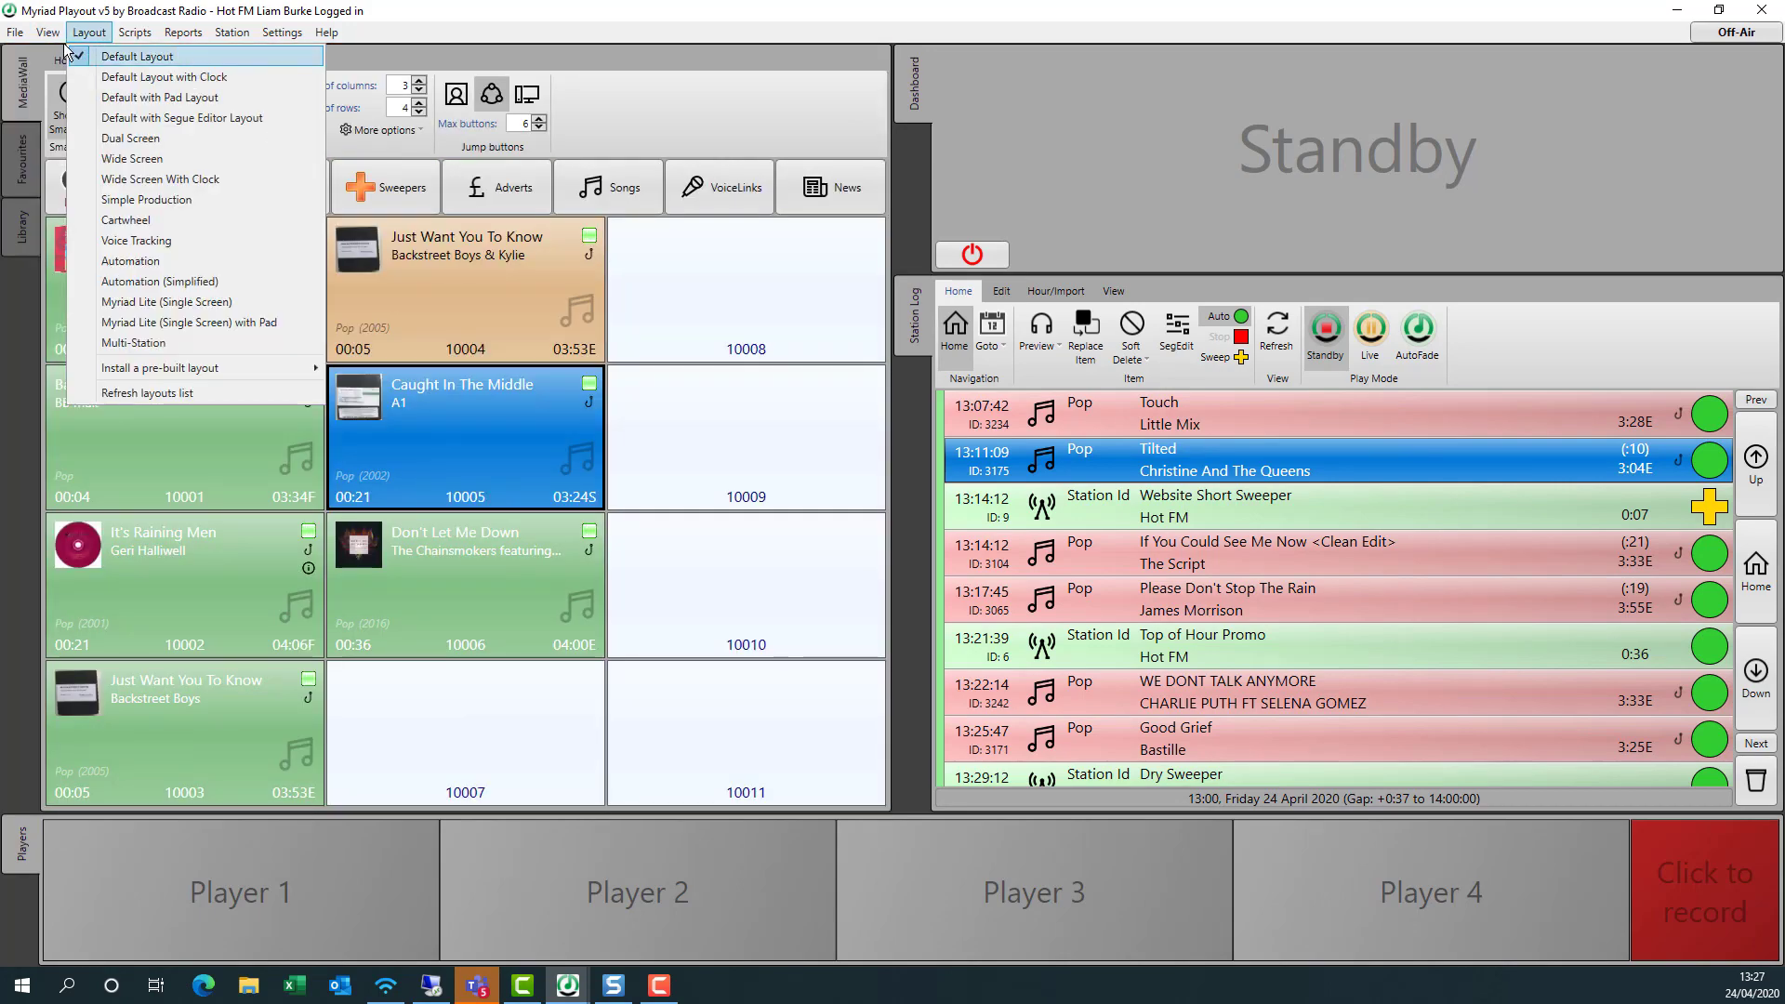
{"action": "left_click", "coordinate": [73, 59]}
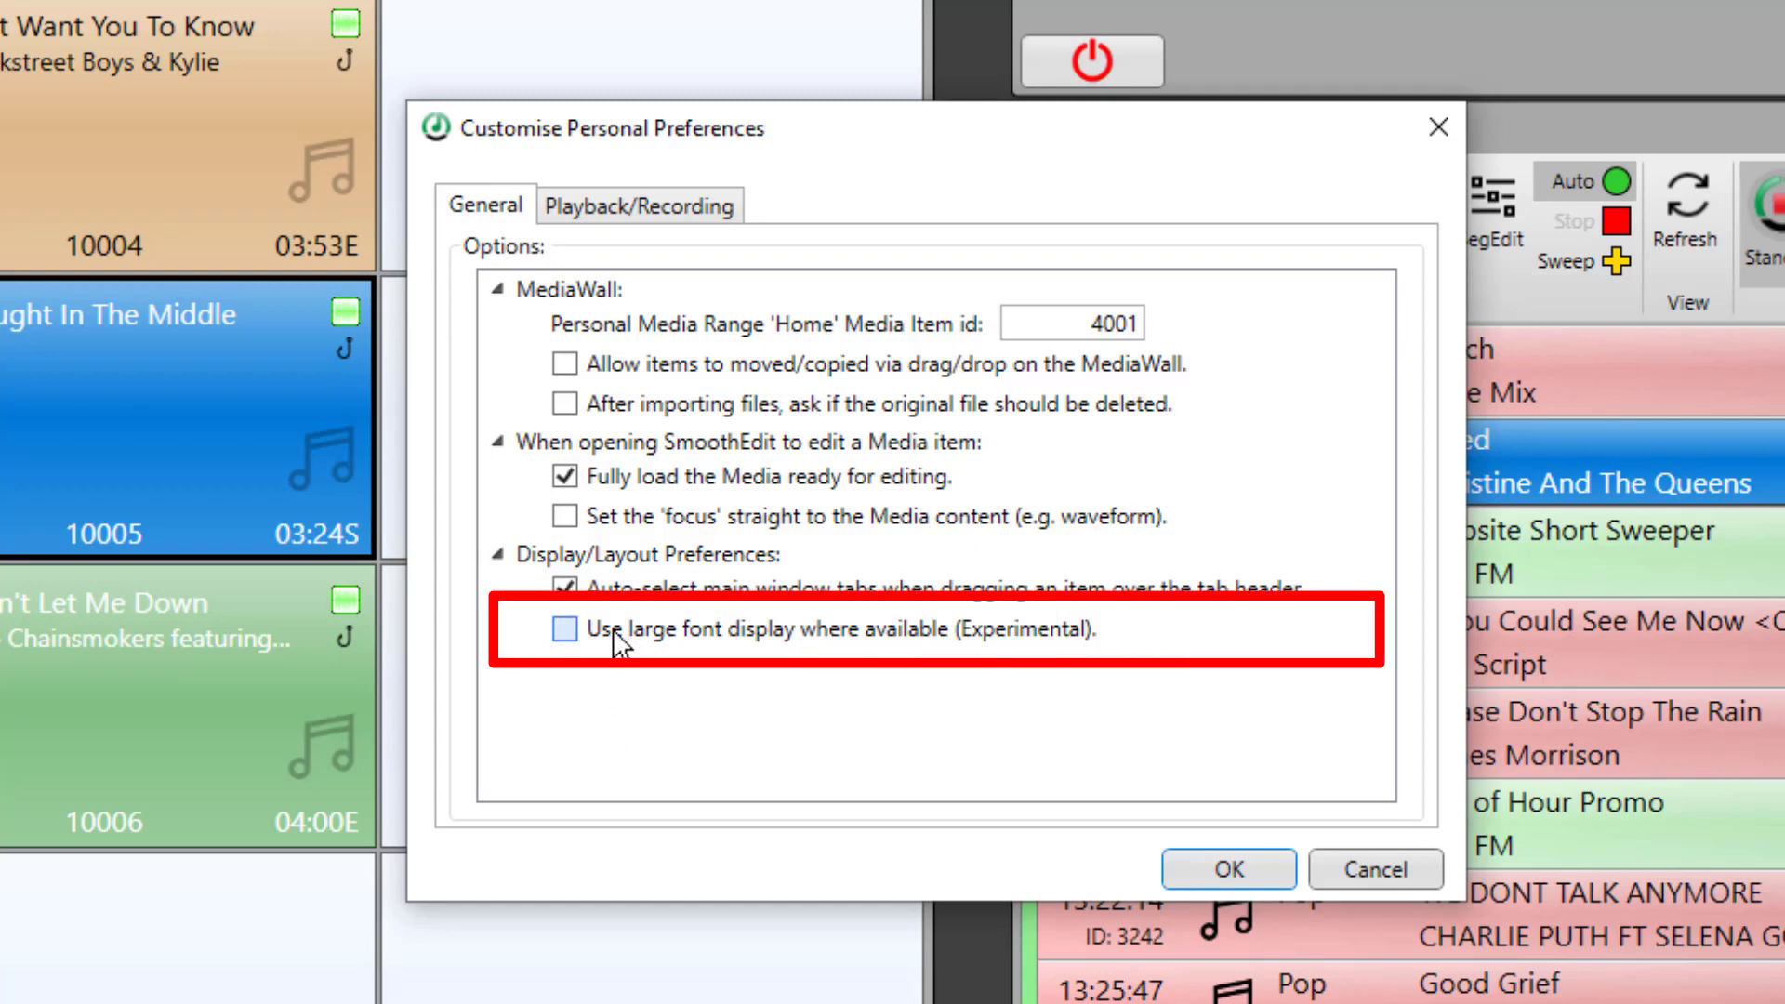
{"action": "left_click", "coordinate": [611, 628]}
{"action": "left_click", "coordinate": [1228, 870]}
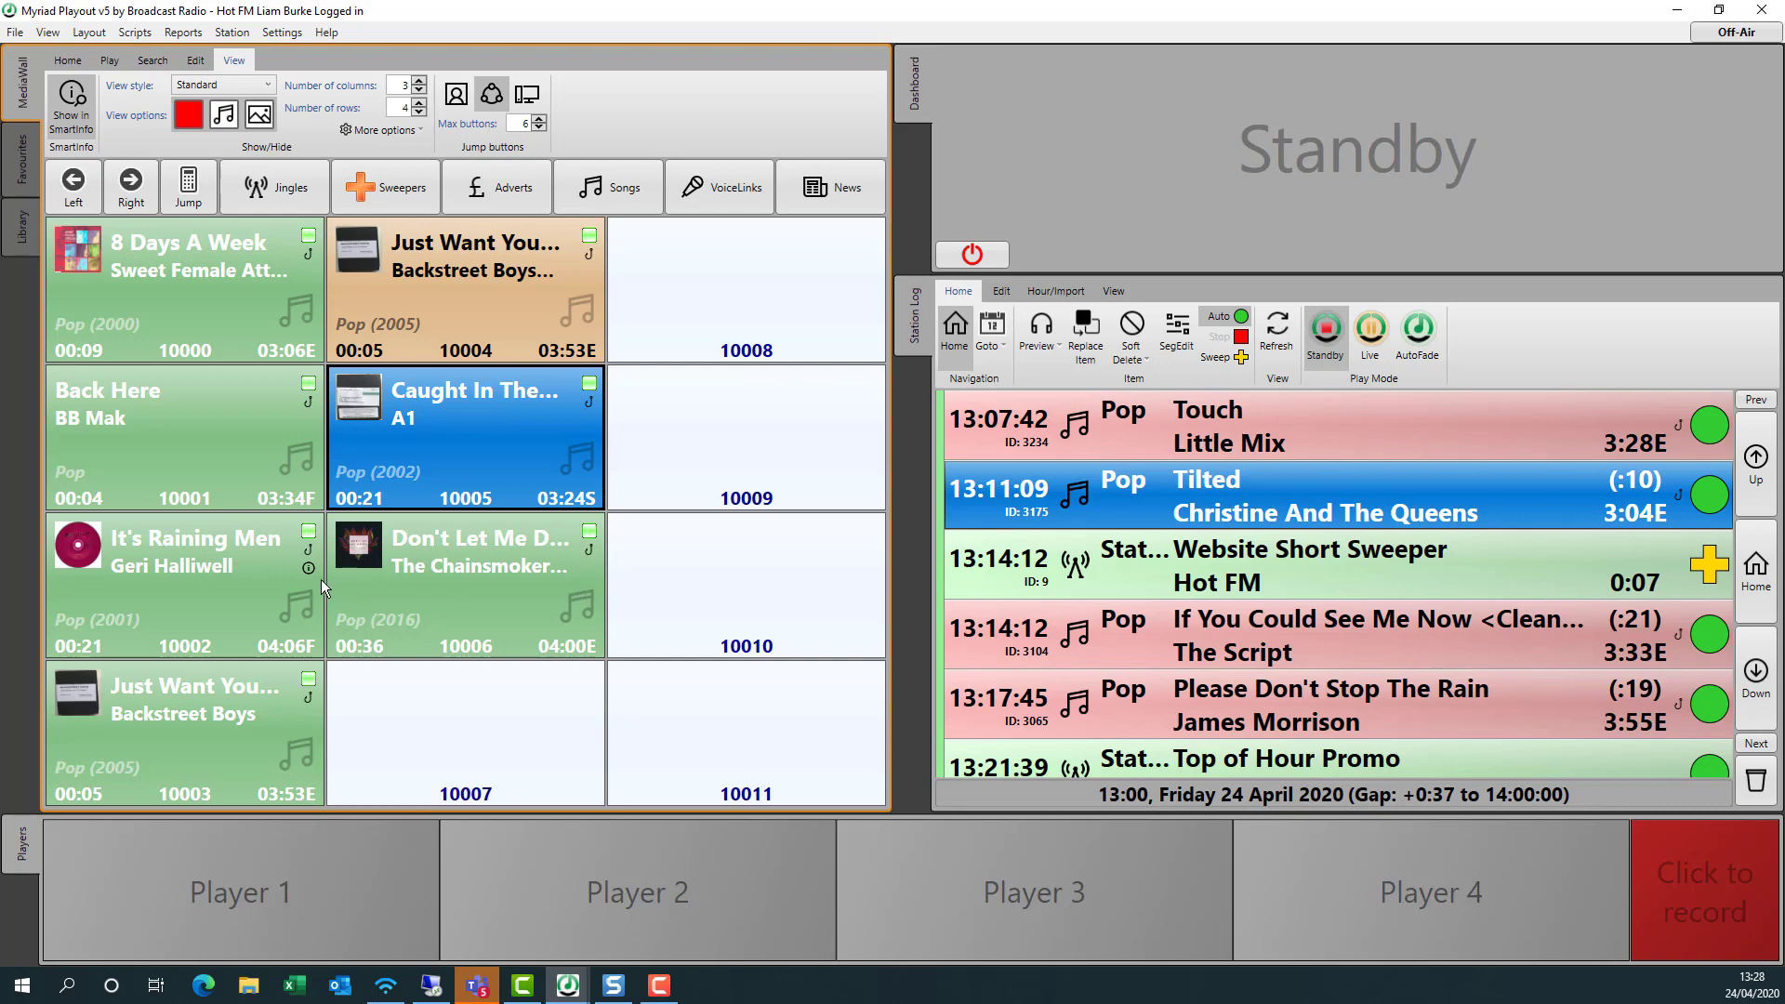
- Examine the Playback/Recording options in the personal preferences for the media players and recorders, and close the preferences
{"action": "left_click", "coordinate": [47, 32]}
{"action": "left_click", "coordinate": [85, 56]}
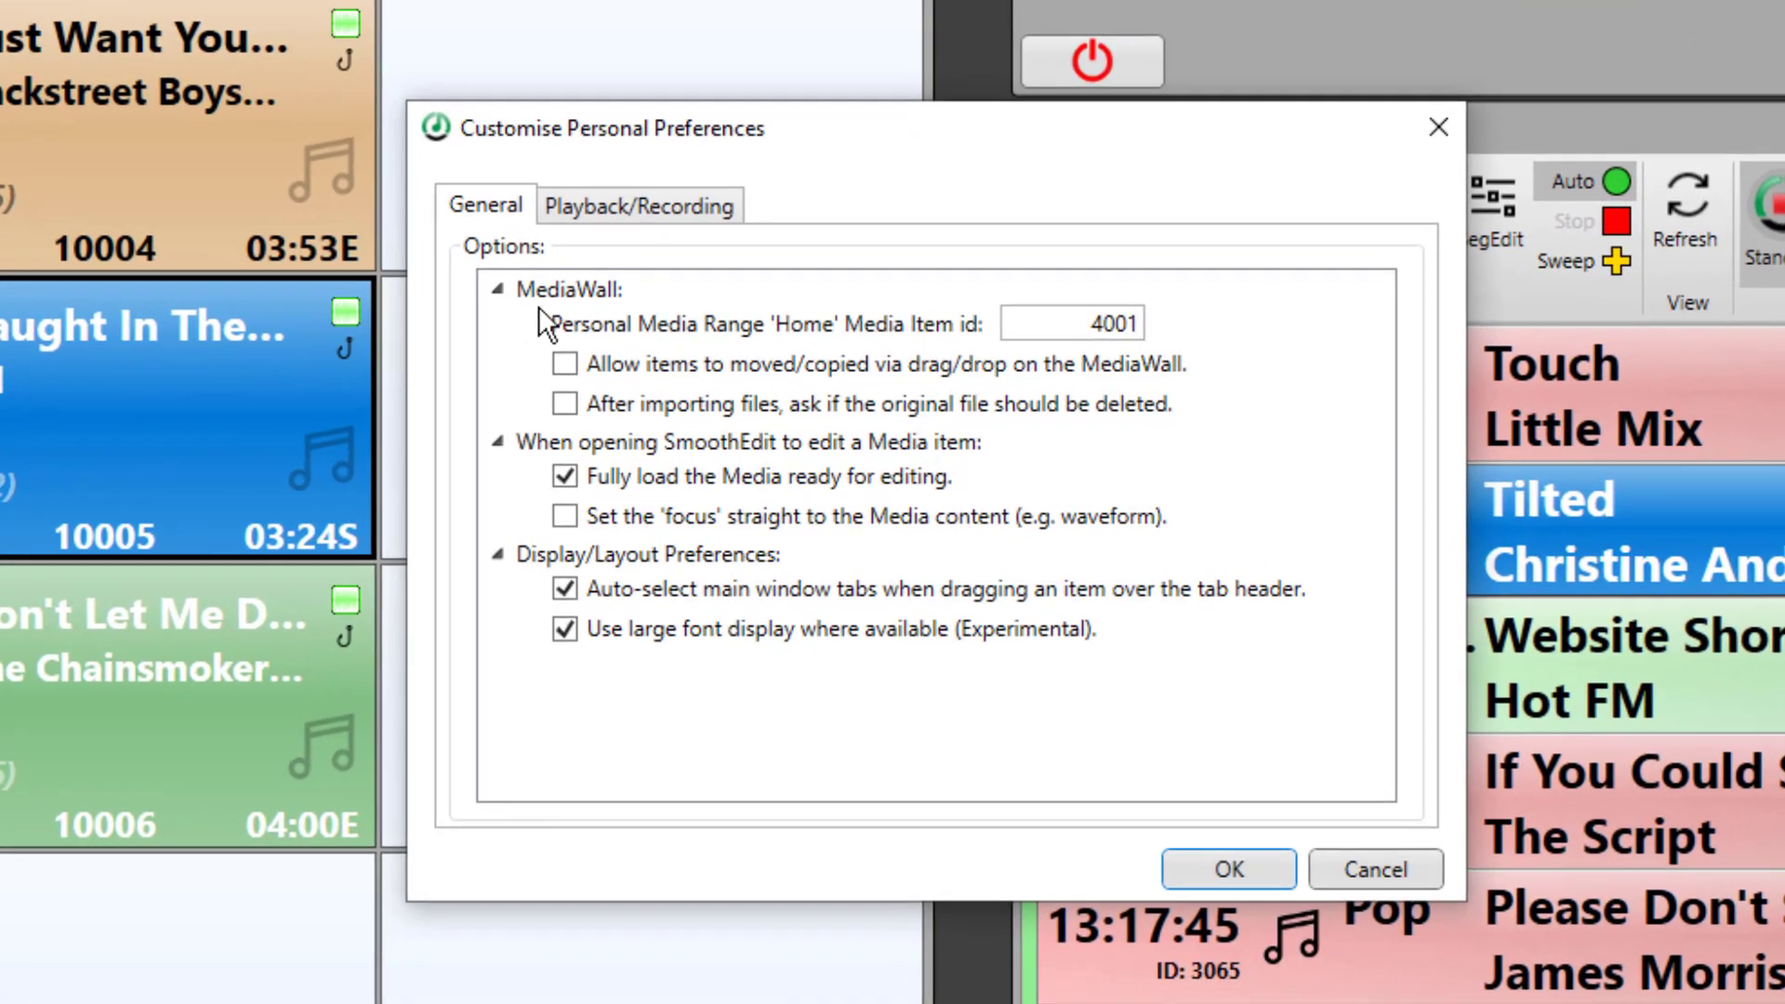
{"action": "left_click", "coordinate": [751, 331]}
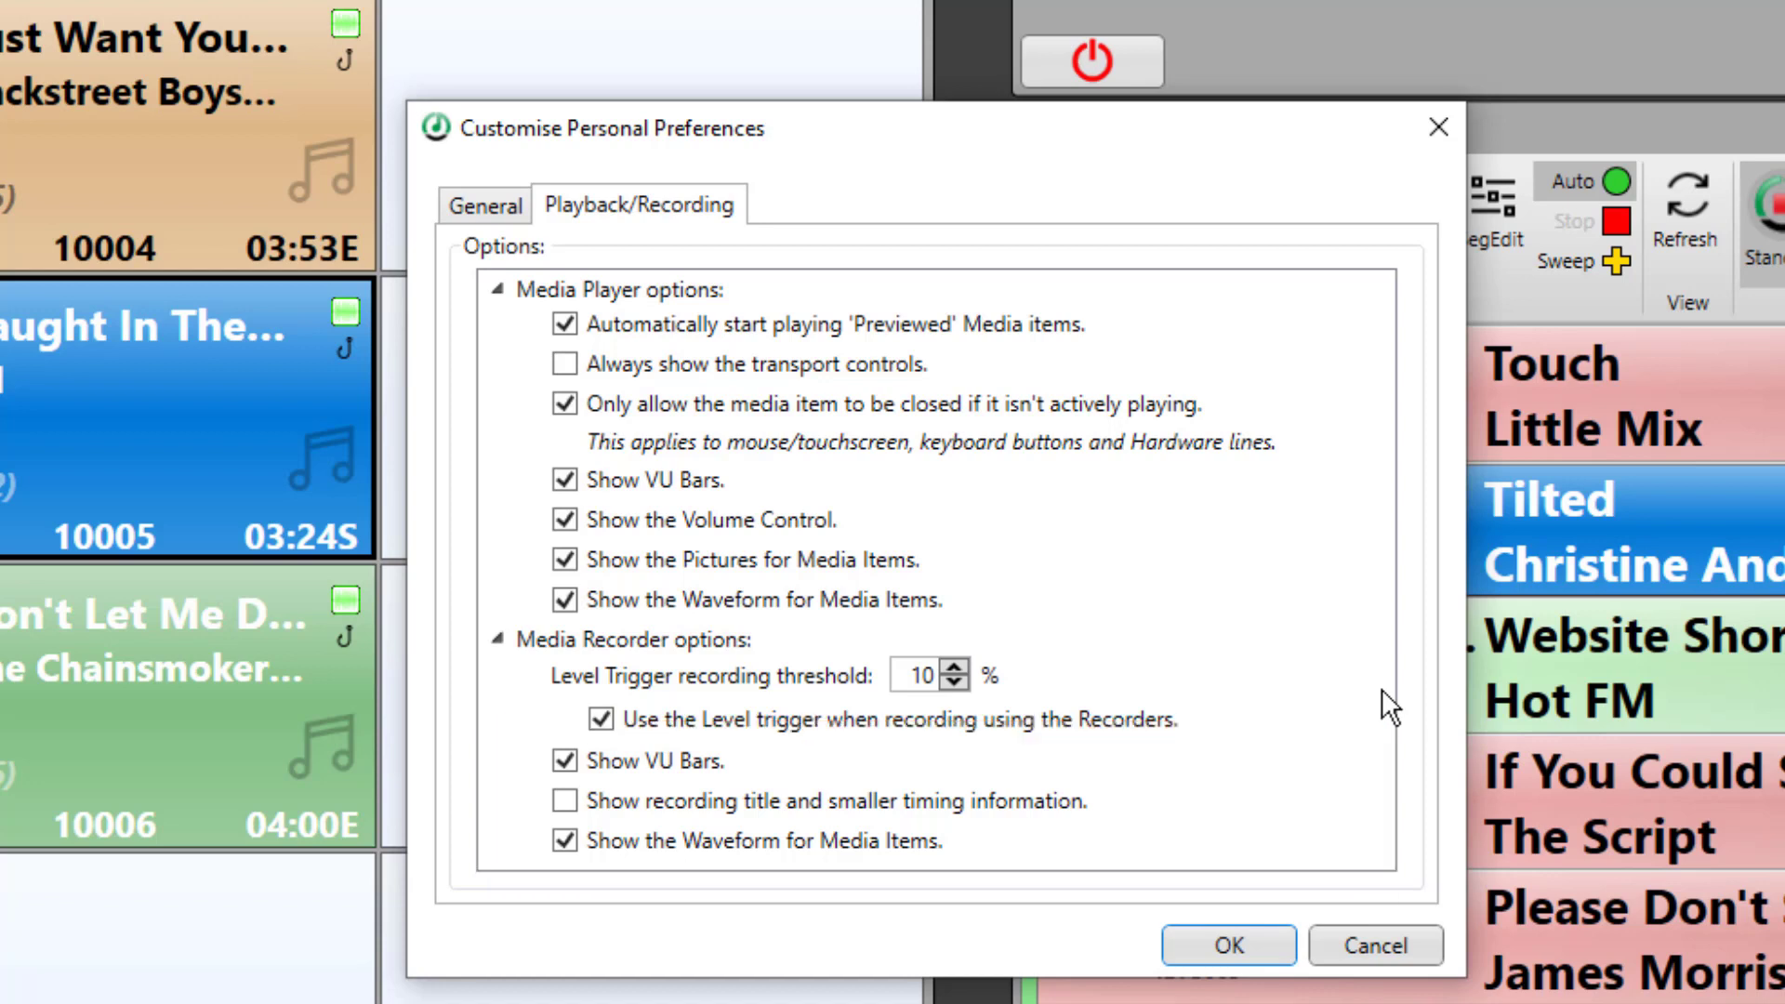
{"action": "left_click", "coordinate": [1231, 948]}
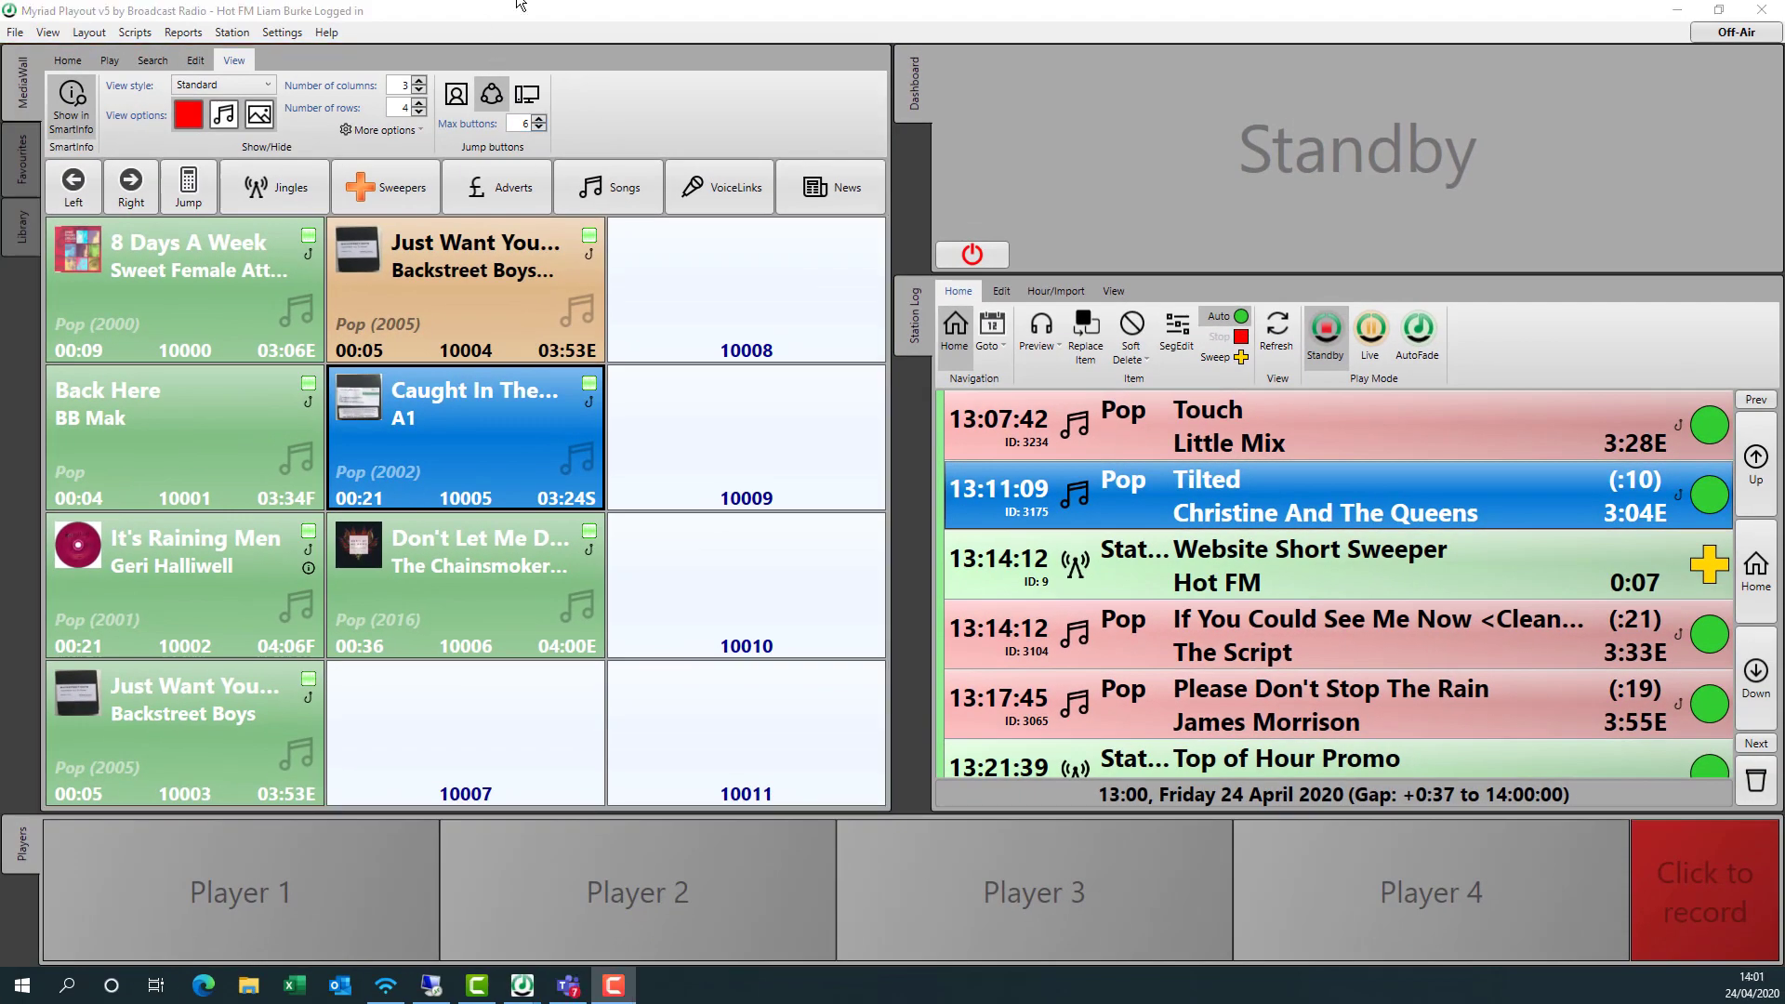
- Turn off the large font display in the personal preferences and save
{"action": "left_click", "coordinate": [48, 31]}
{"action": "left_click", "coordinate": [72, 57]}
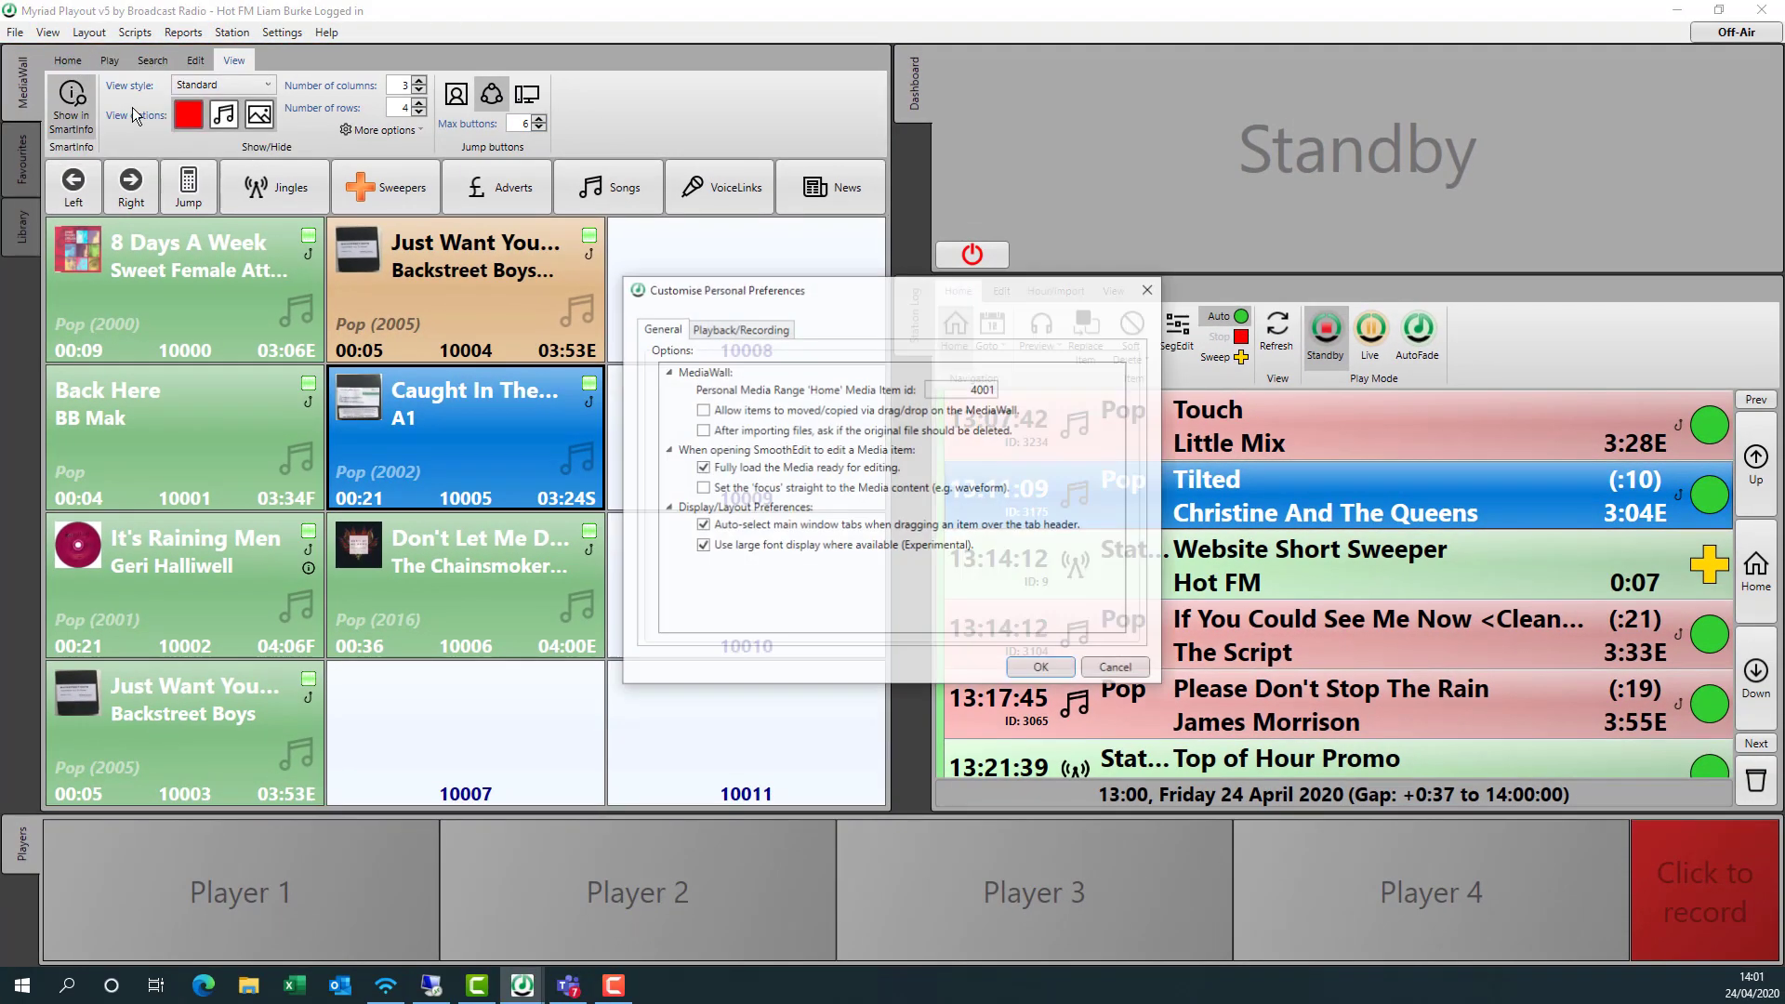
{"action": "left_click", "coordinate": [1036, 669]}
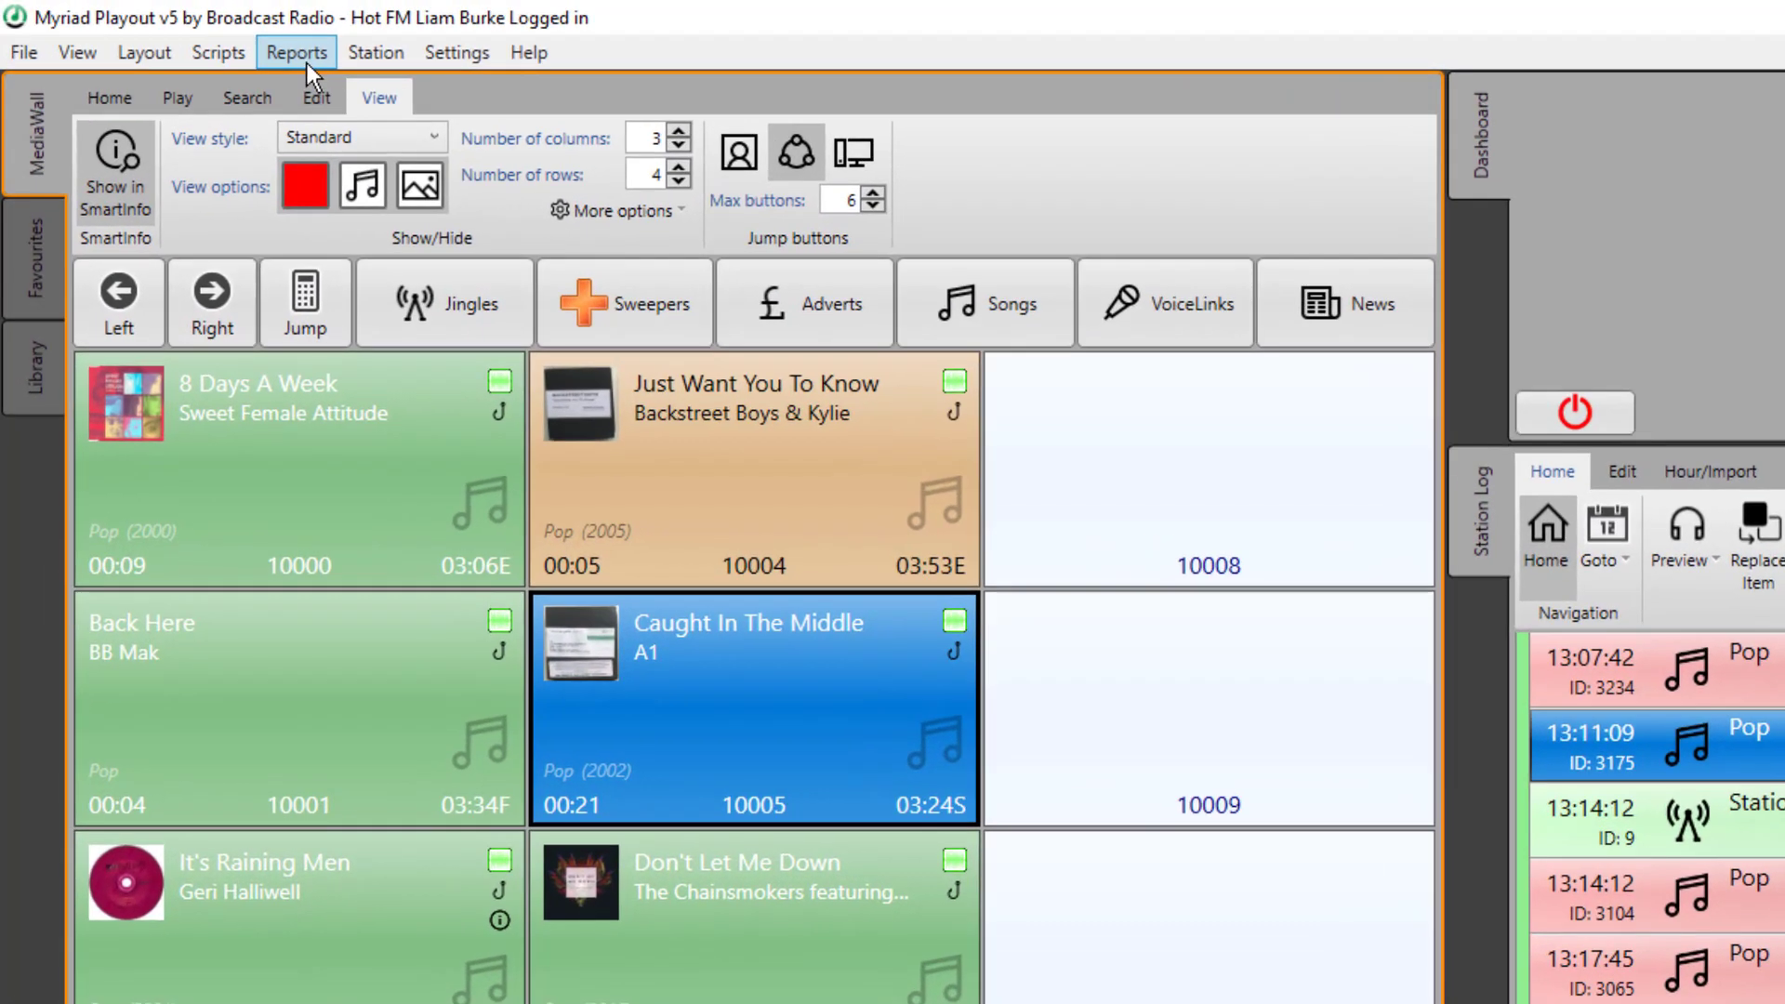
- Run the User Summary report, look through the listed users' login and security group details, and close the report
{"action": "left_click", "coordinate": [296, 53]}
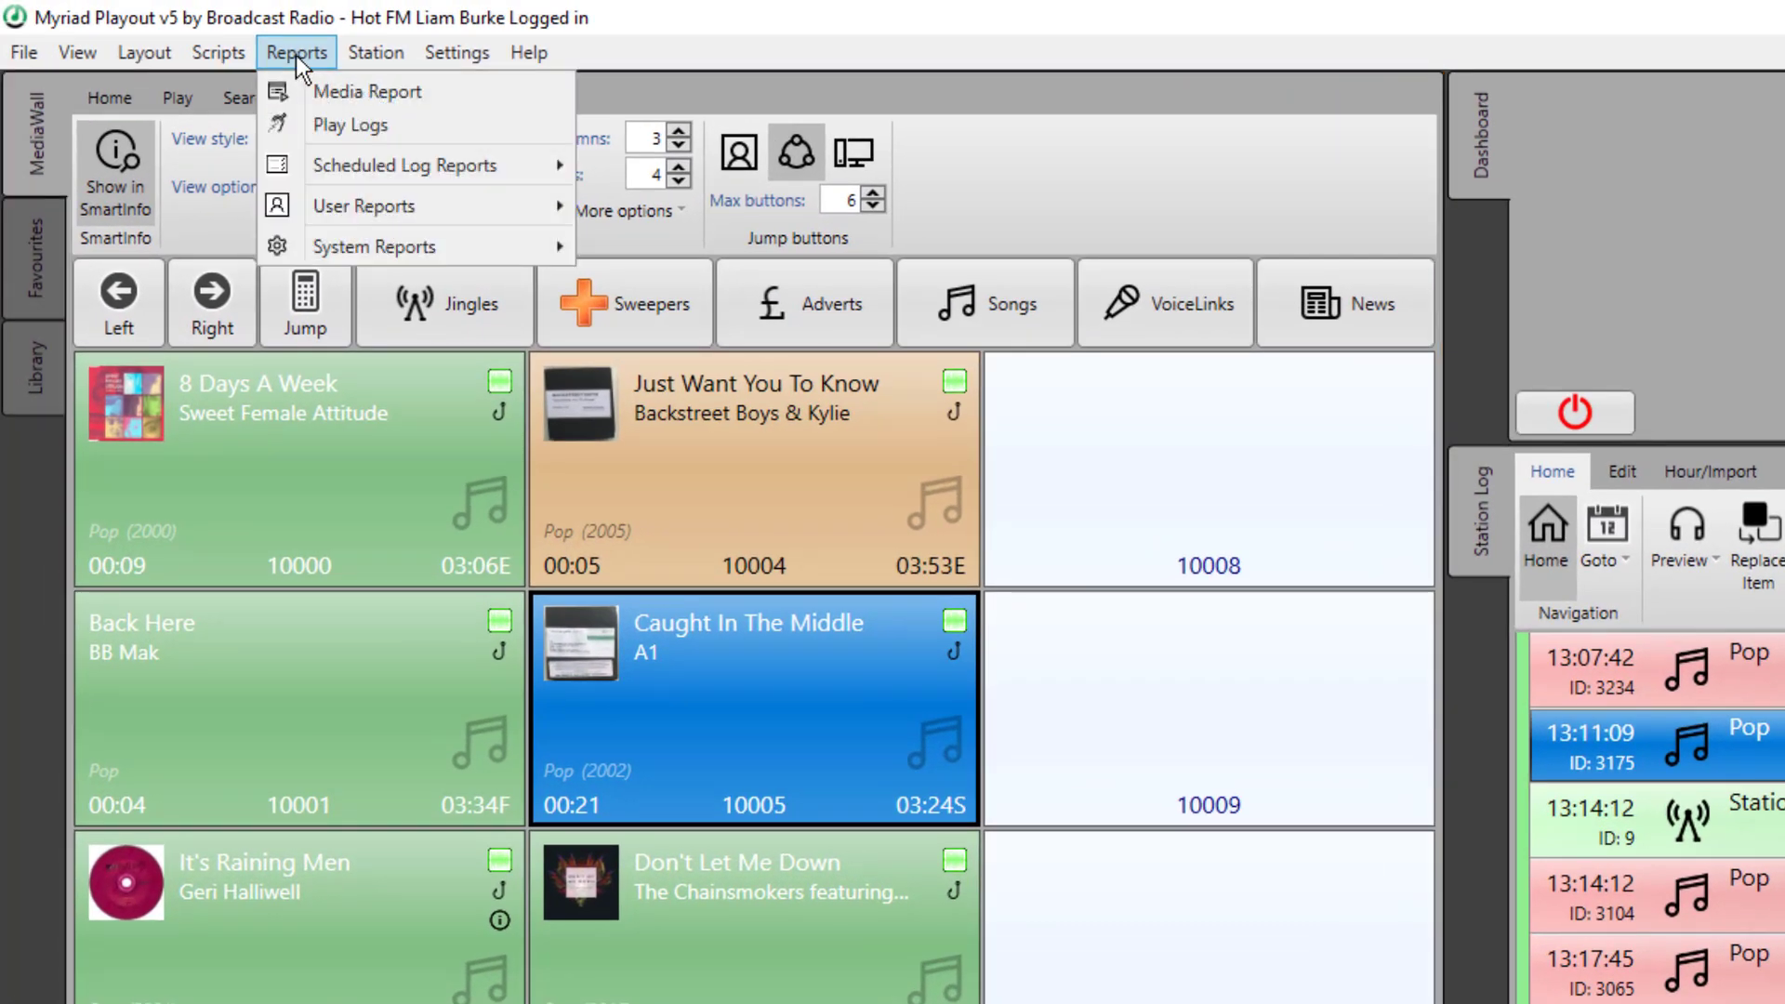
{"action": "mouse_move", "coordinate": [403, 213]}
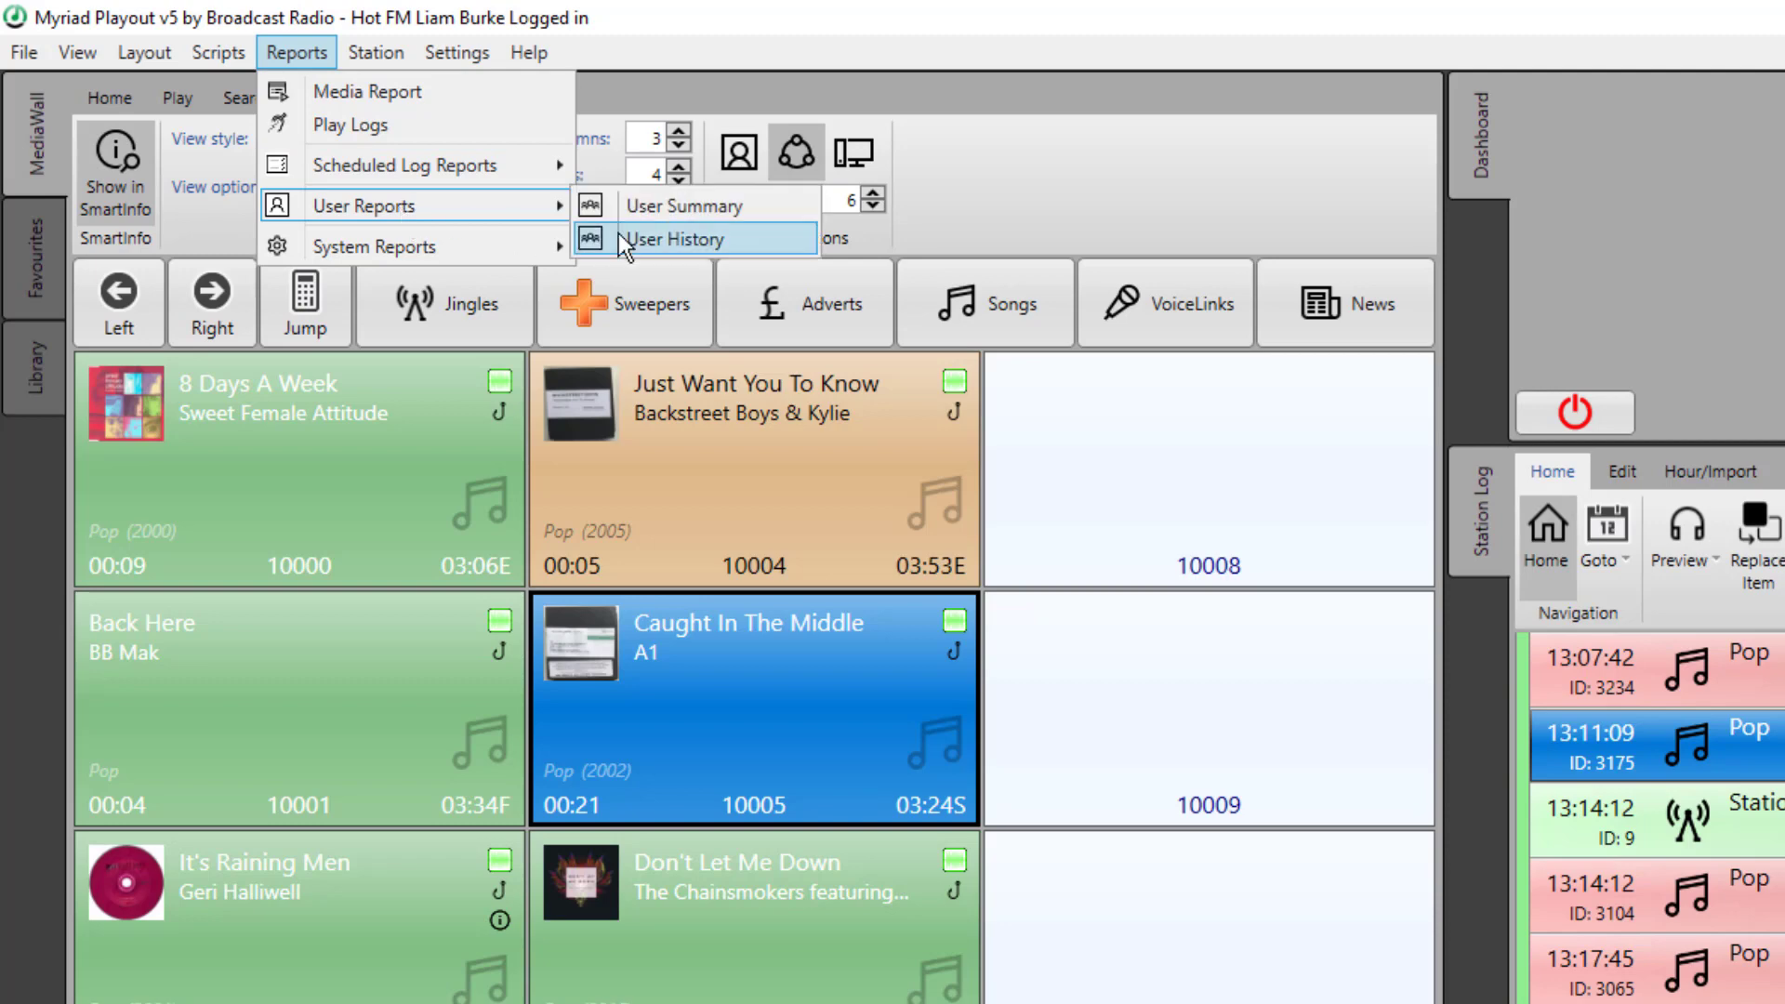
{"action": "left_click", "coordinate": [731, 205]}
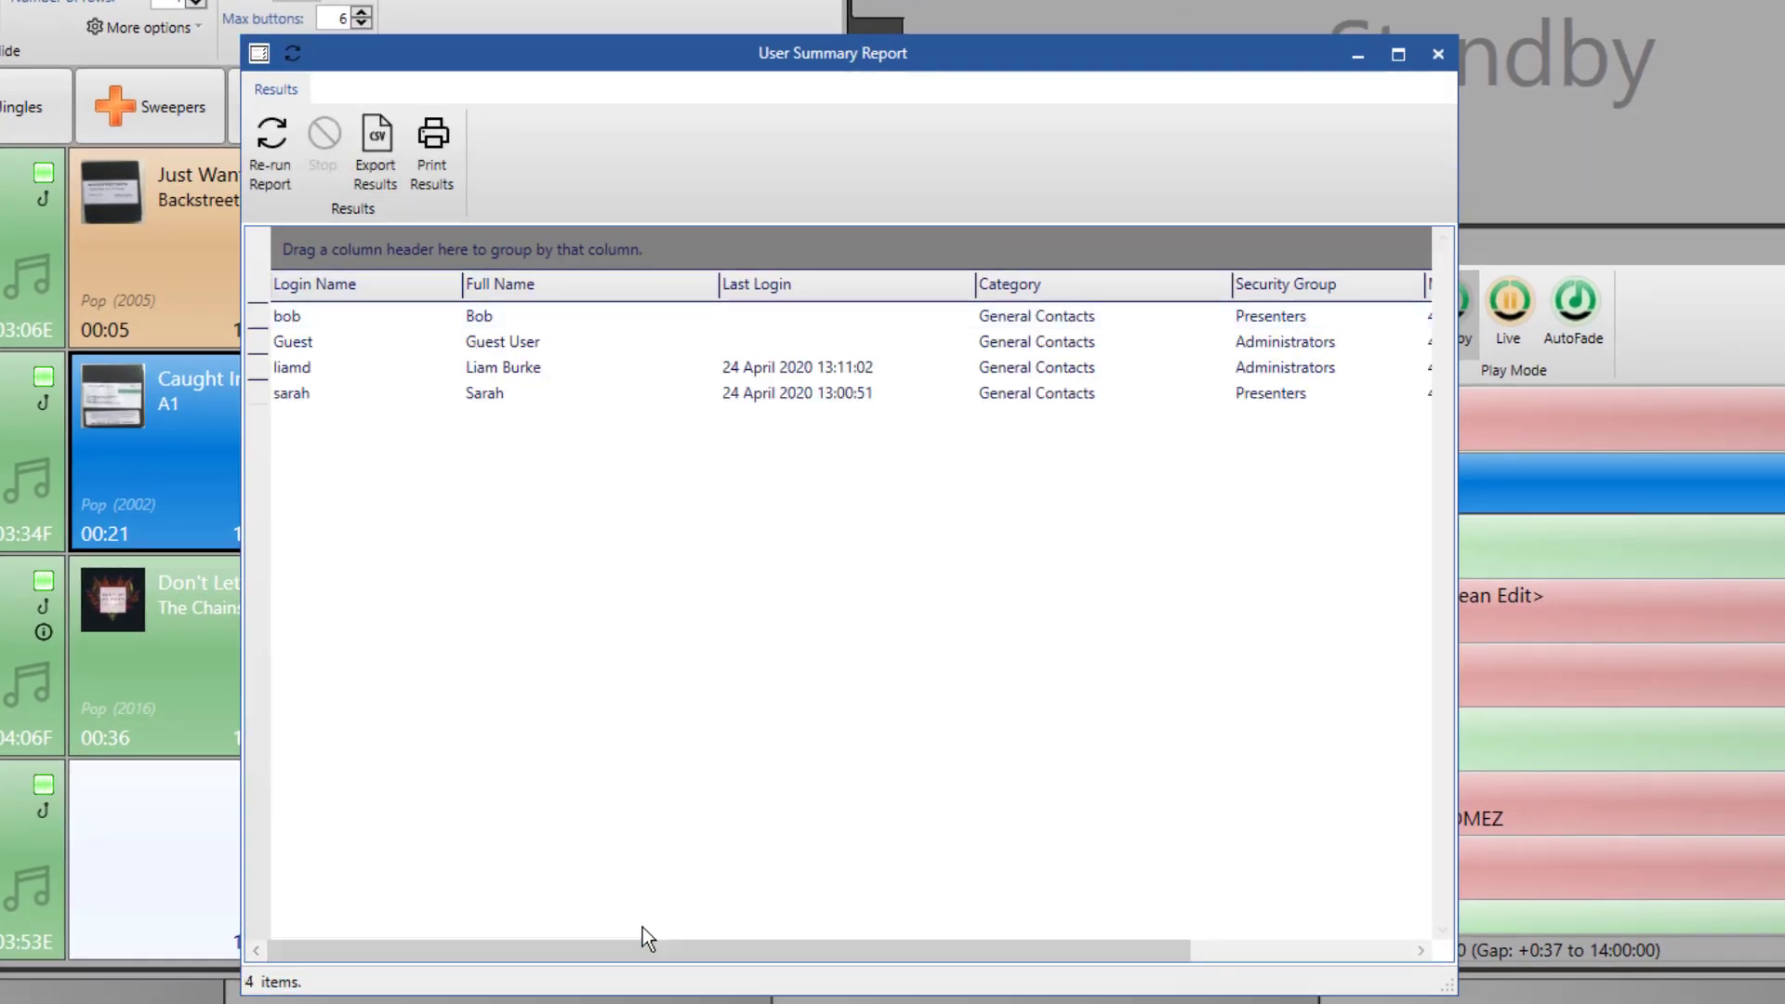
{"action": "mouse_move", "coordinate": [564, 950]}
{"action": "left_mouse_down"}
{"action": "mouse_move", "coordinate": [785, 950]}
{"action": "mouse_move", "coordinate": [545, 949]}
{"action": "left_mouse_up"}
{"action": "left_click", "coordinate": [1438, 55]}
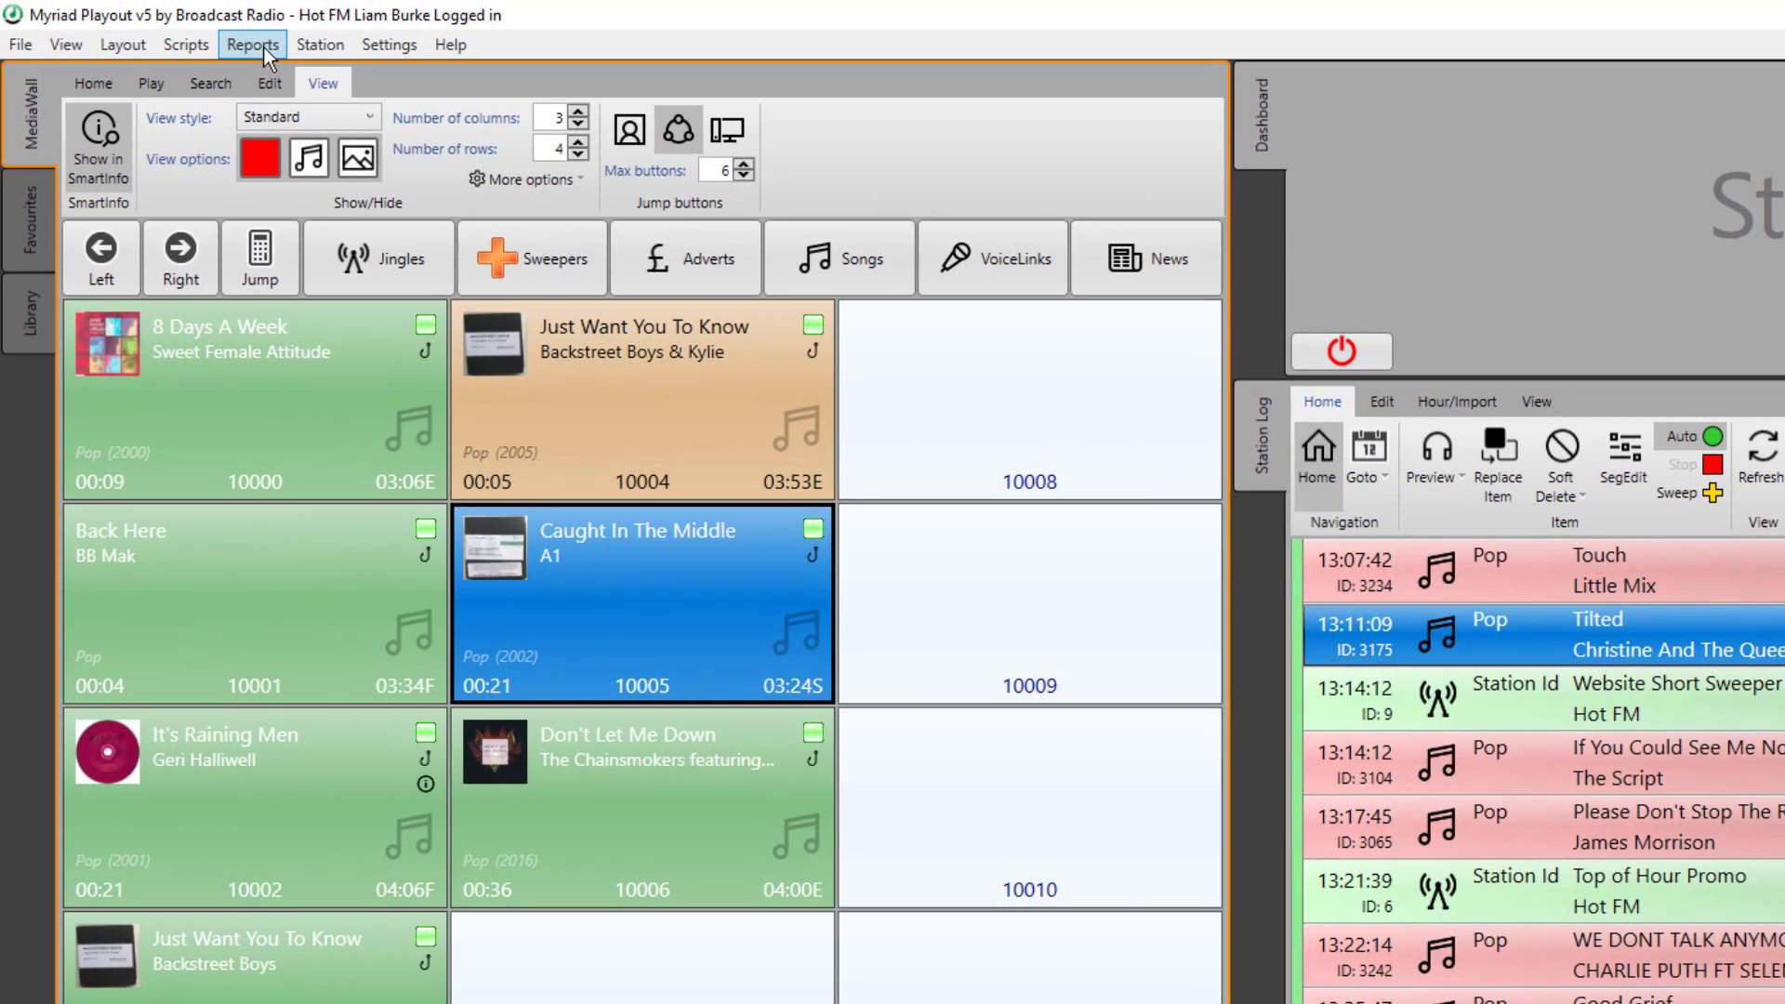
- Open the User History report, fit its window into view and look over the application area and event filters
{"action": "left_click", "coordinate": [253, 44]}
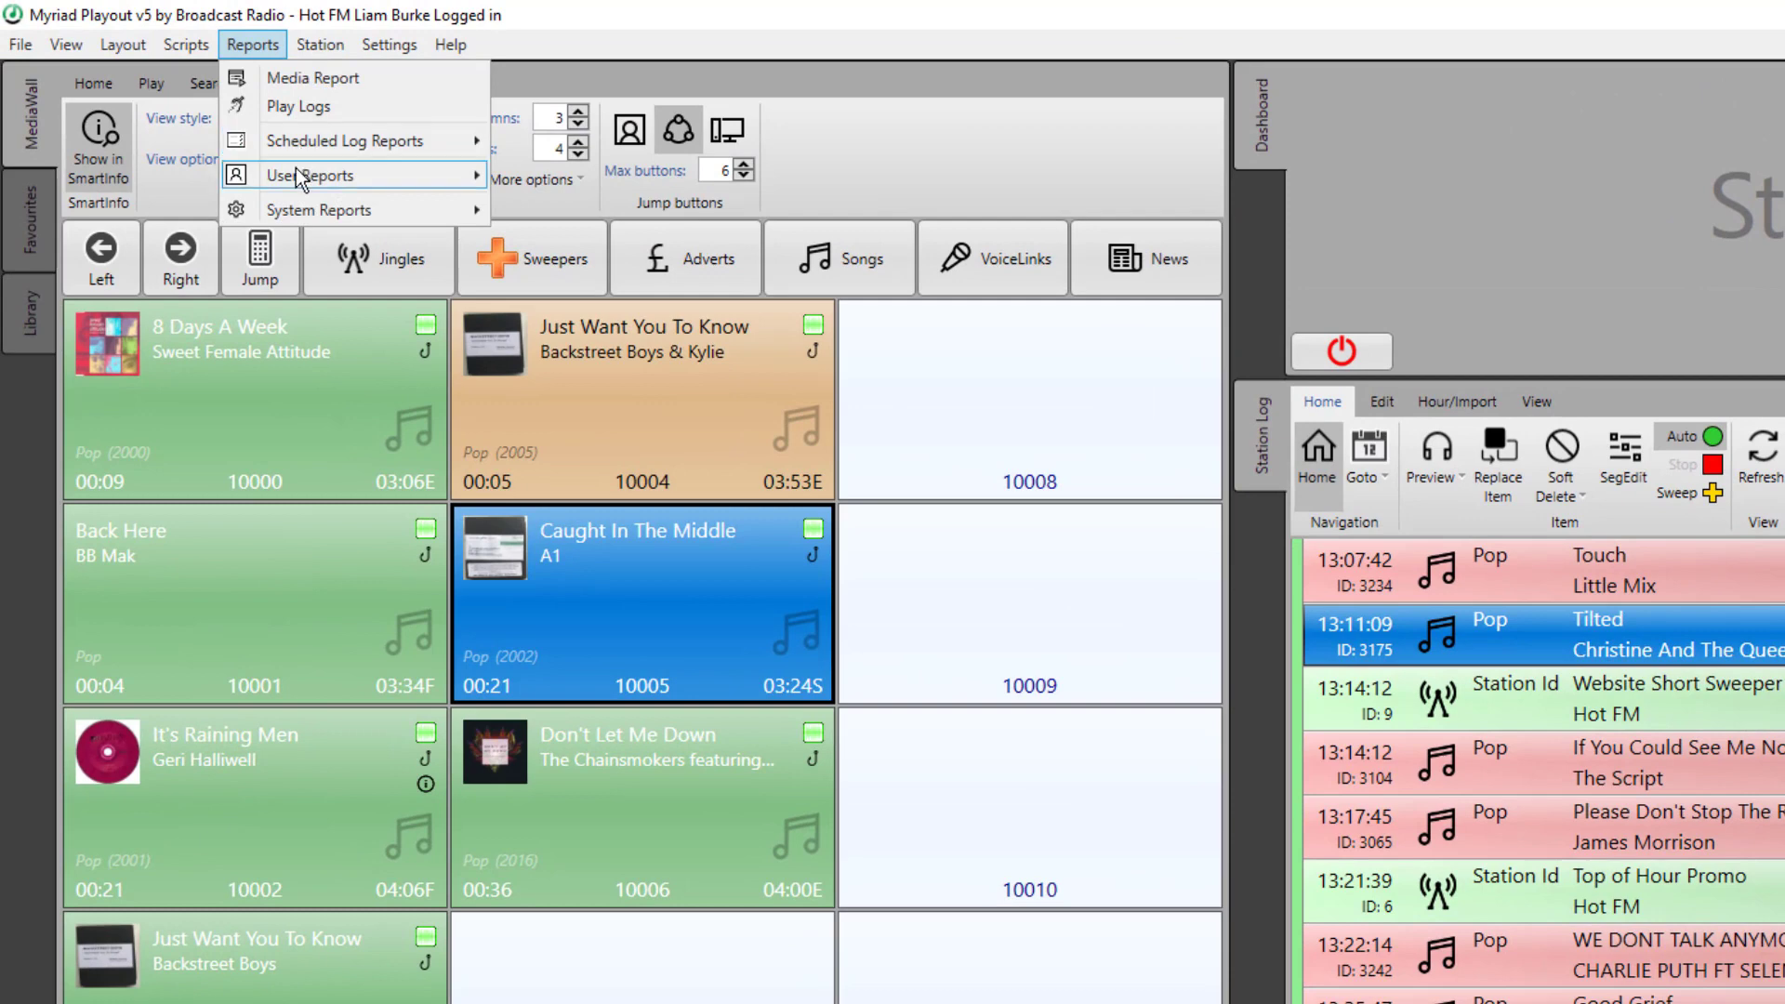
{"action": "mouse_move", "coordinate": [297, 170]}
{"action": "left_click", "coordinate": [641, 205]}
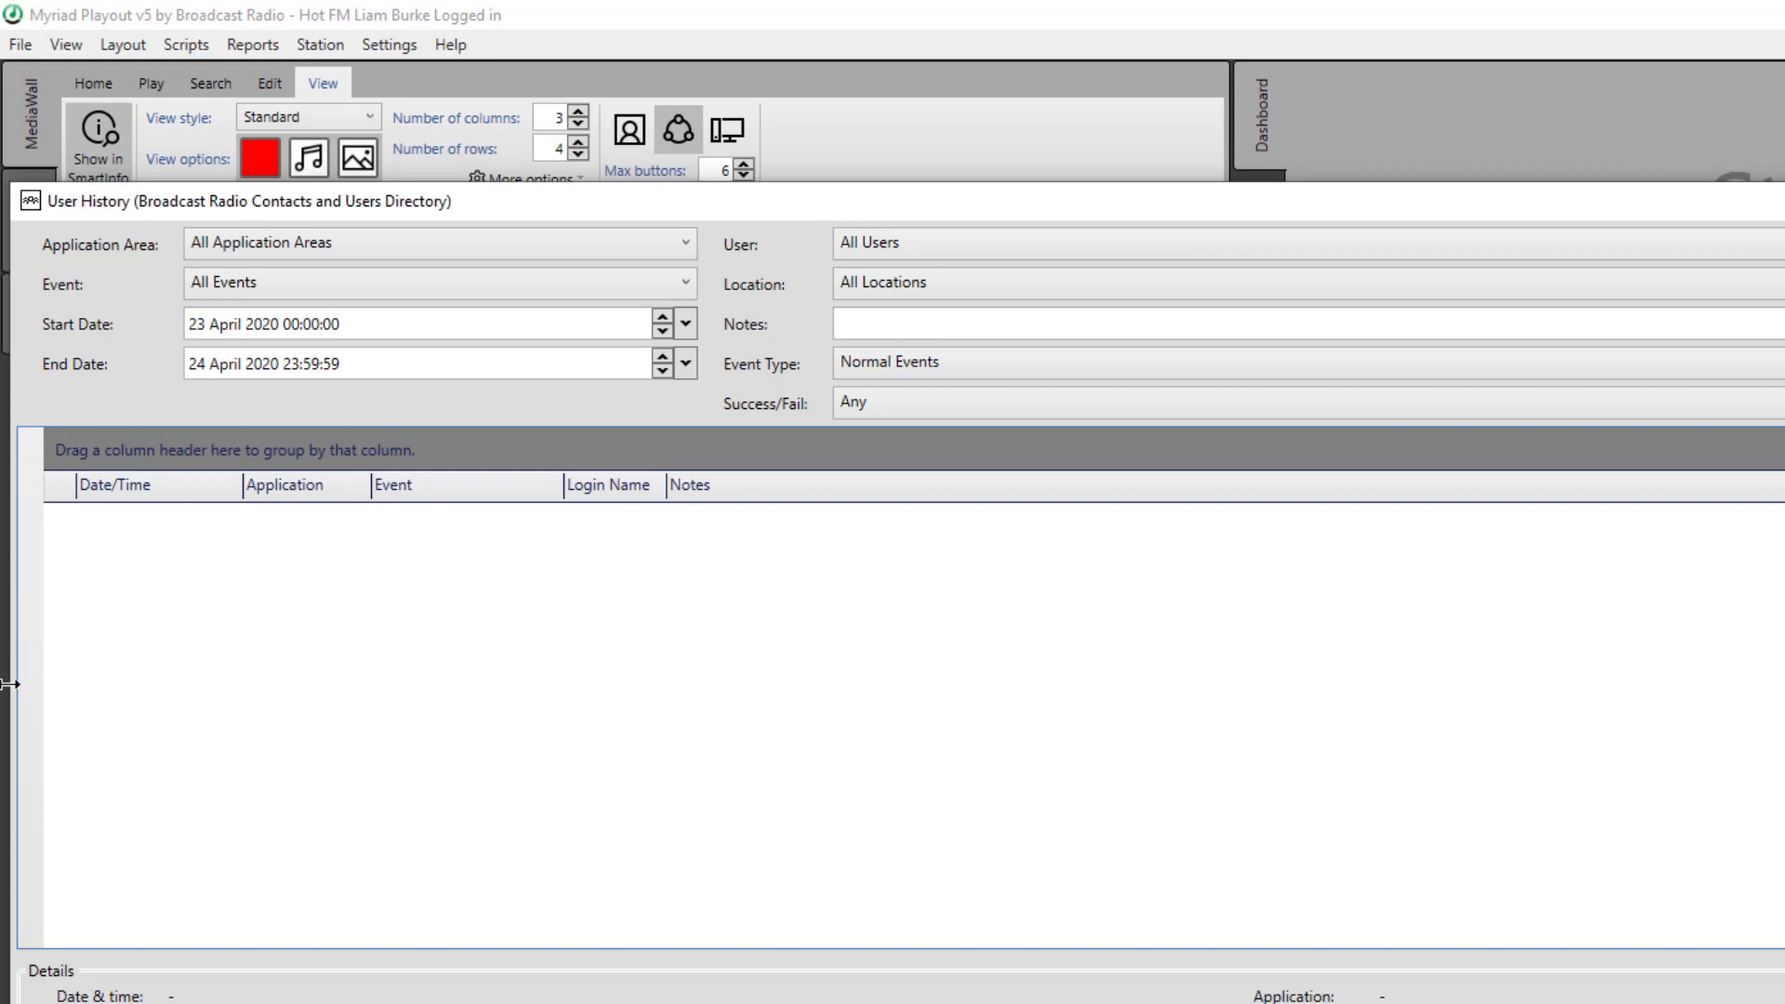
{"action": "left_click_drag", "start_coordinate": [11, 684], "coordinate": [846, 735]}
{"action": "left_click_drag", "start_coordinate": [1481, 206], "coordinate": [912, 180]}
{"action": "left_click", "coordinate": [483, 72]}
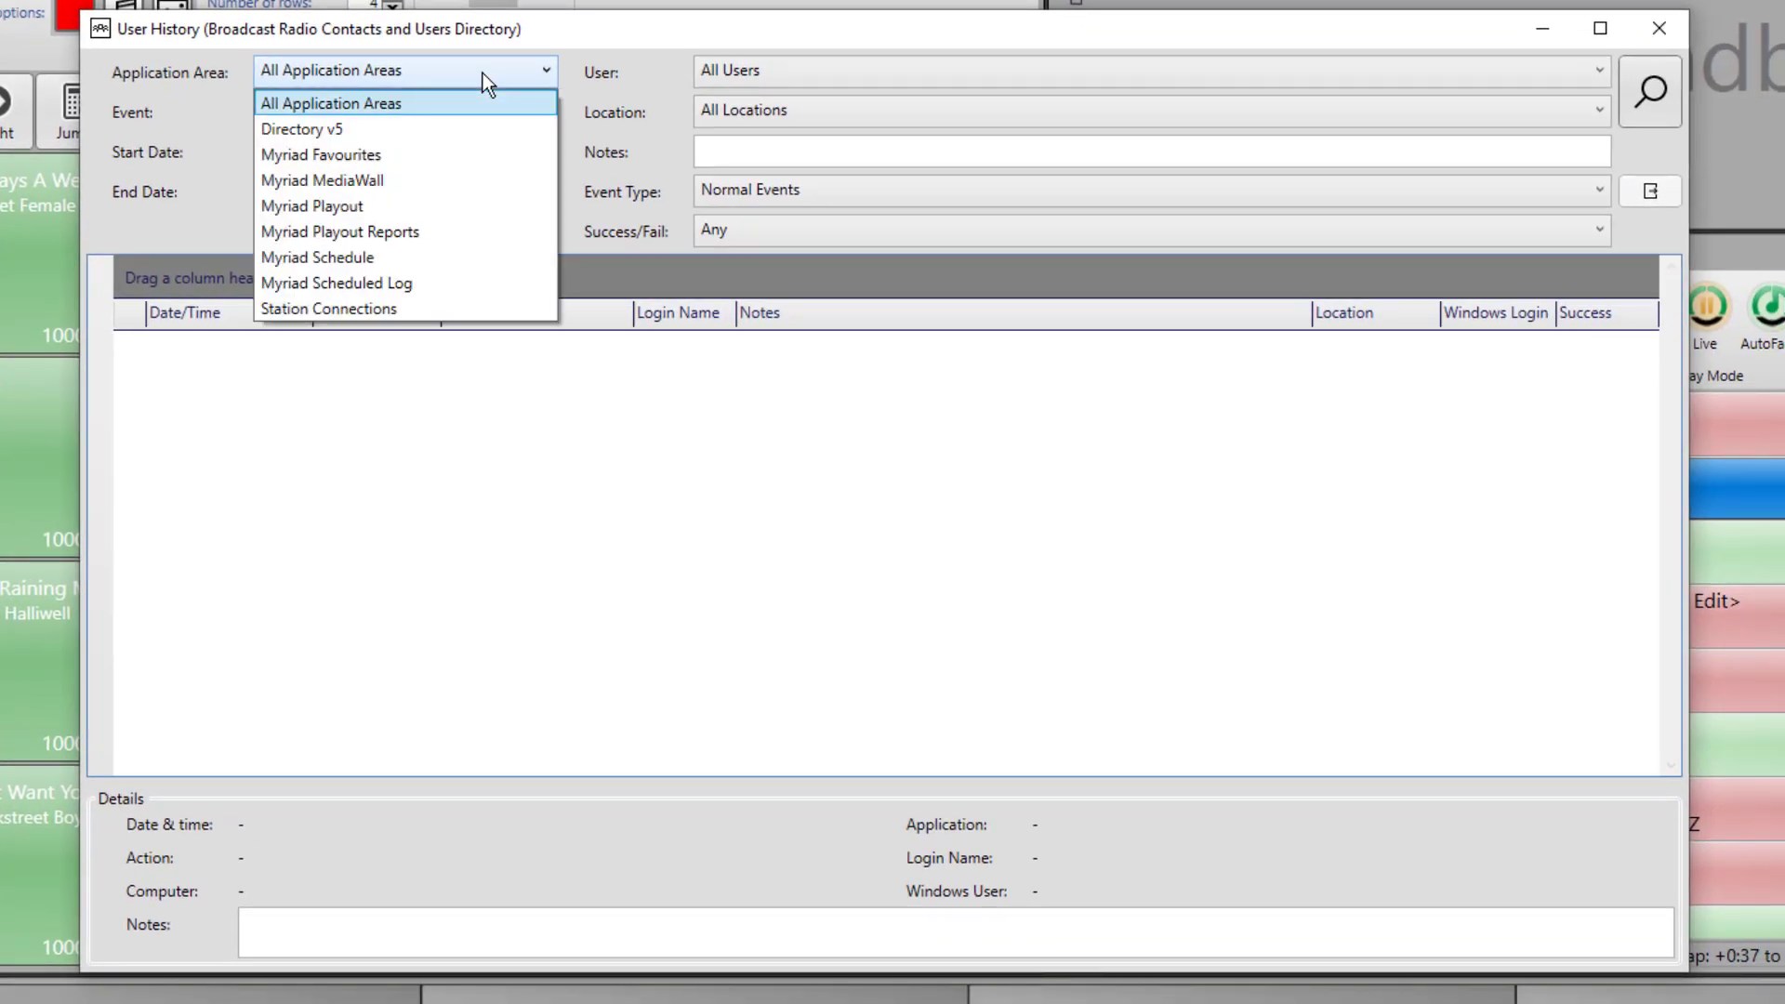
{"action": "left_click", "coordinate": [482, 73]}
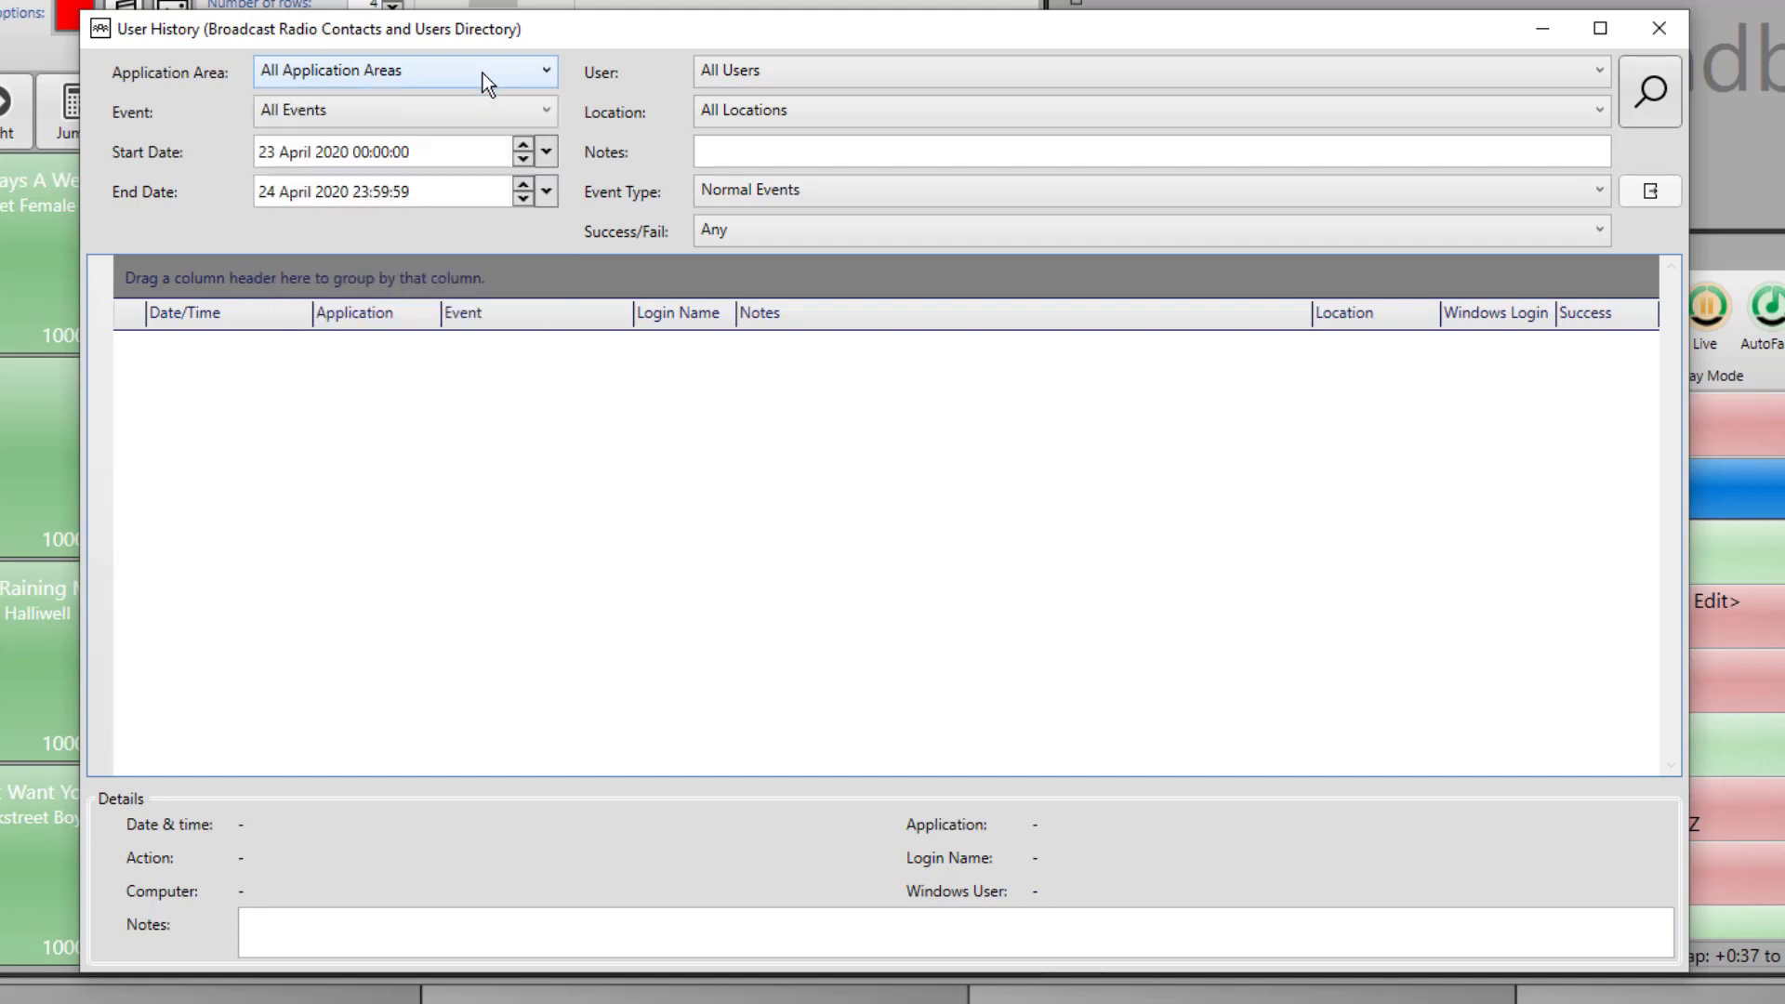
{"action": "left_click", "coordinate": [530, 118]}
{"action": "left_click", "coordinate": [570, 112]}
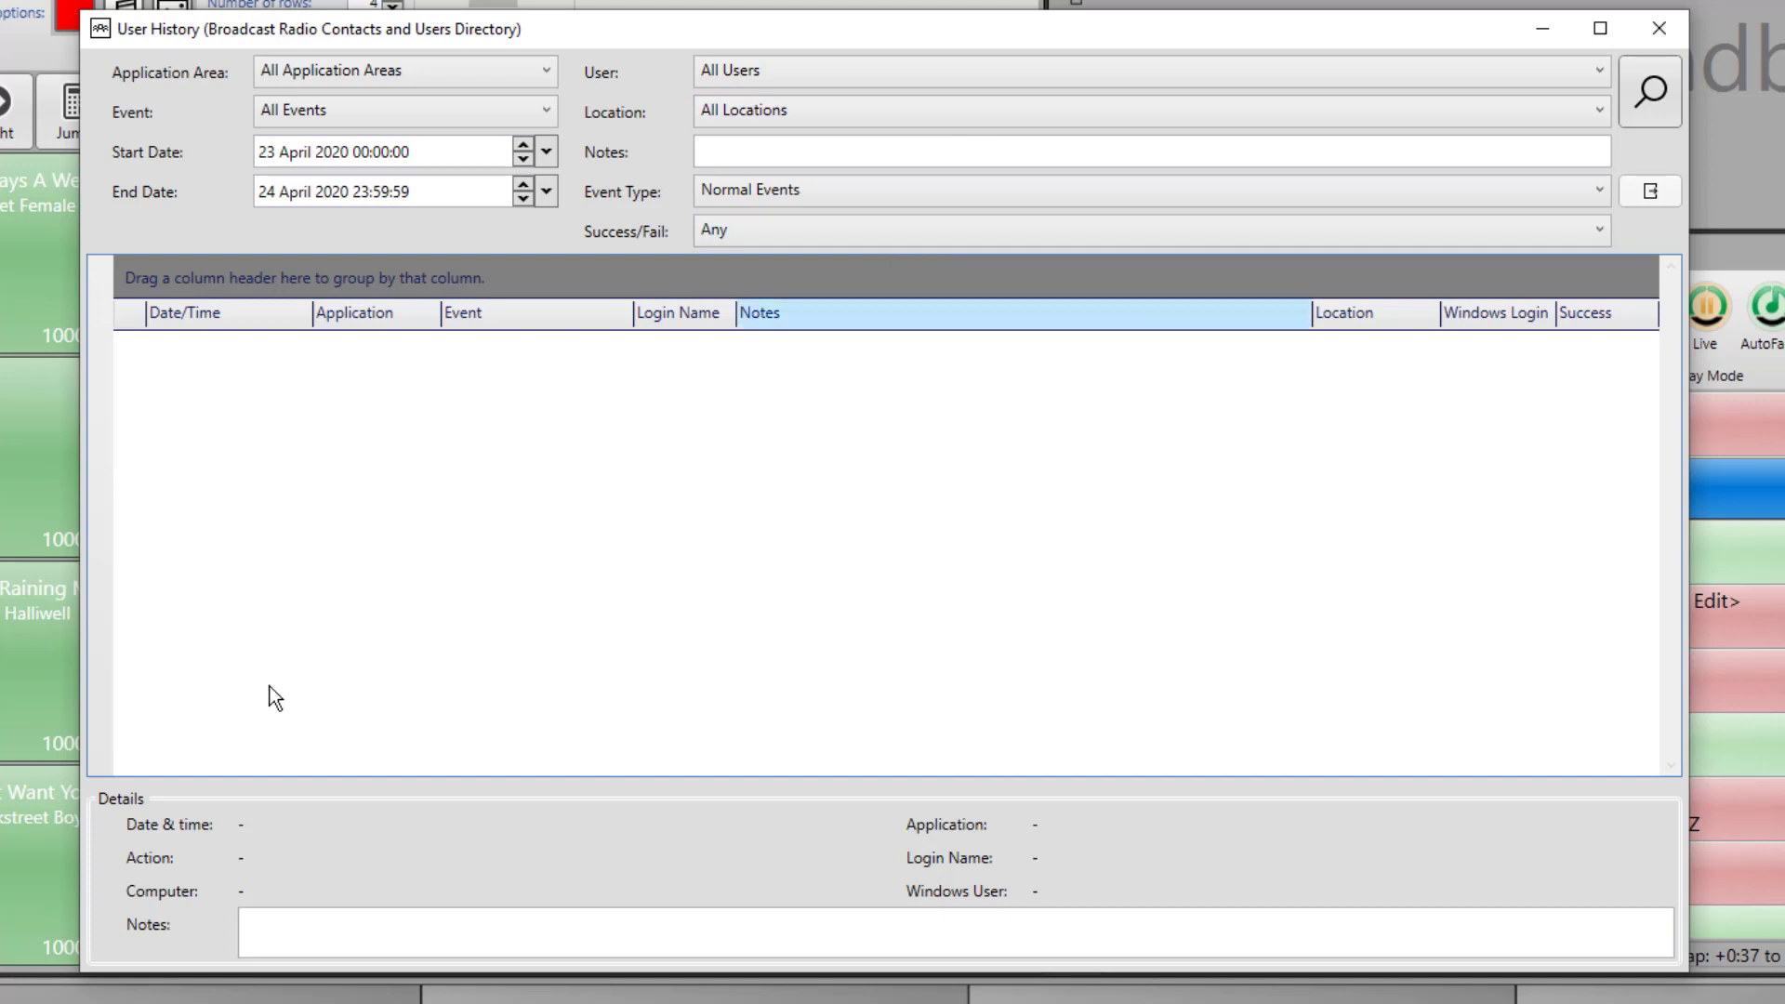
- Search the user history across all application areas, events and users, and examine the logged entries down to 23 April 2020
{"action": "left_click", "coordinate": [1641, 102]}
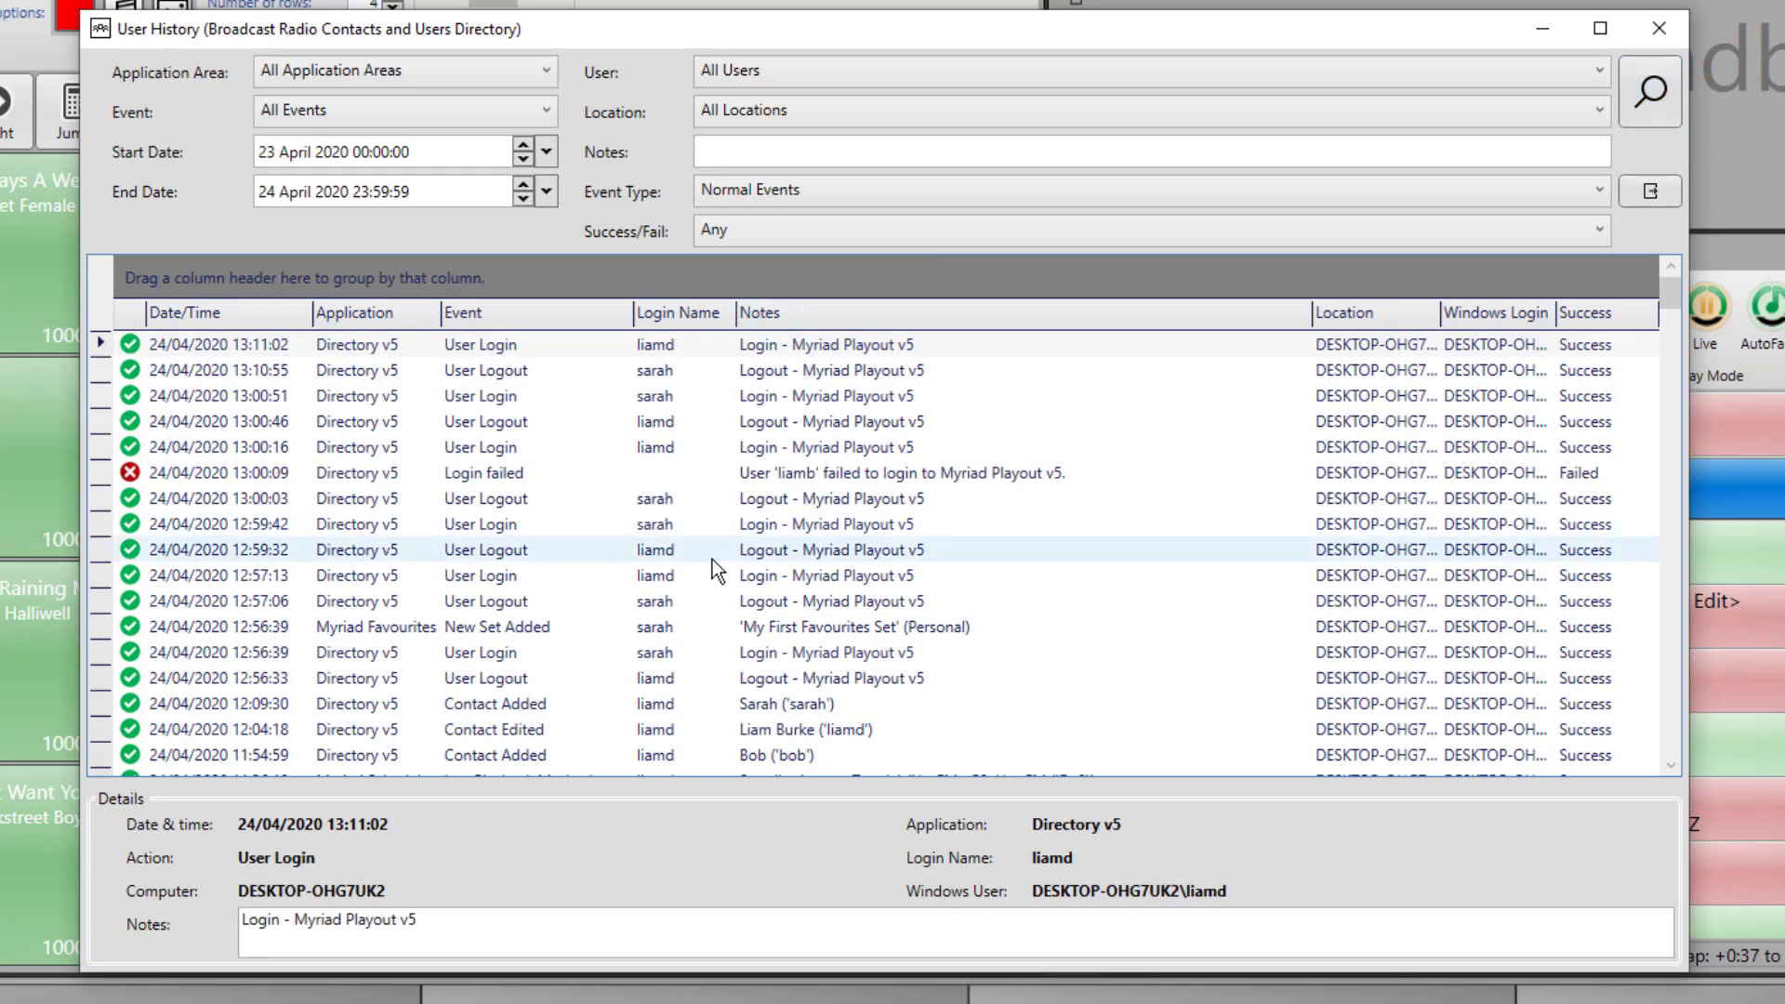
{"action": "scroll", "coordinate": [930, 508], "scroll_direction": "down", "scroll_amount": 8}
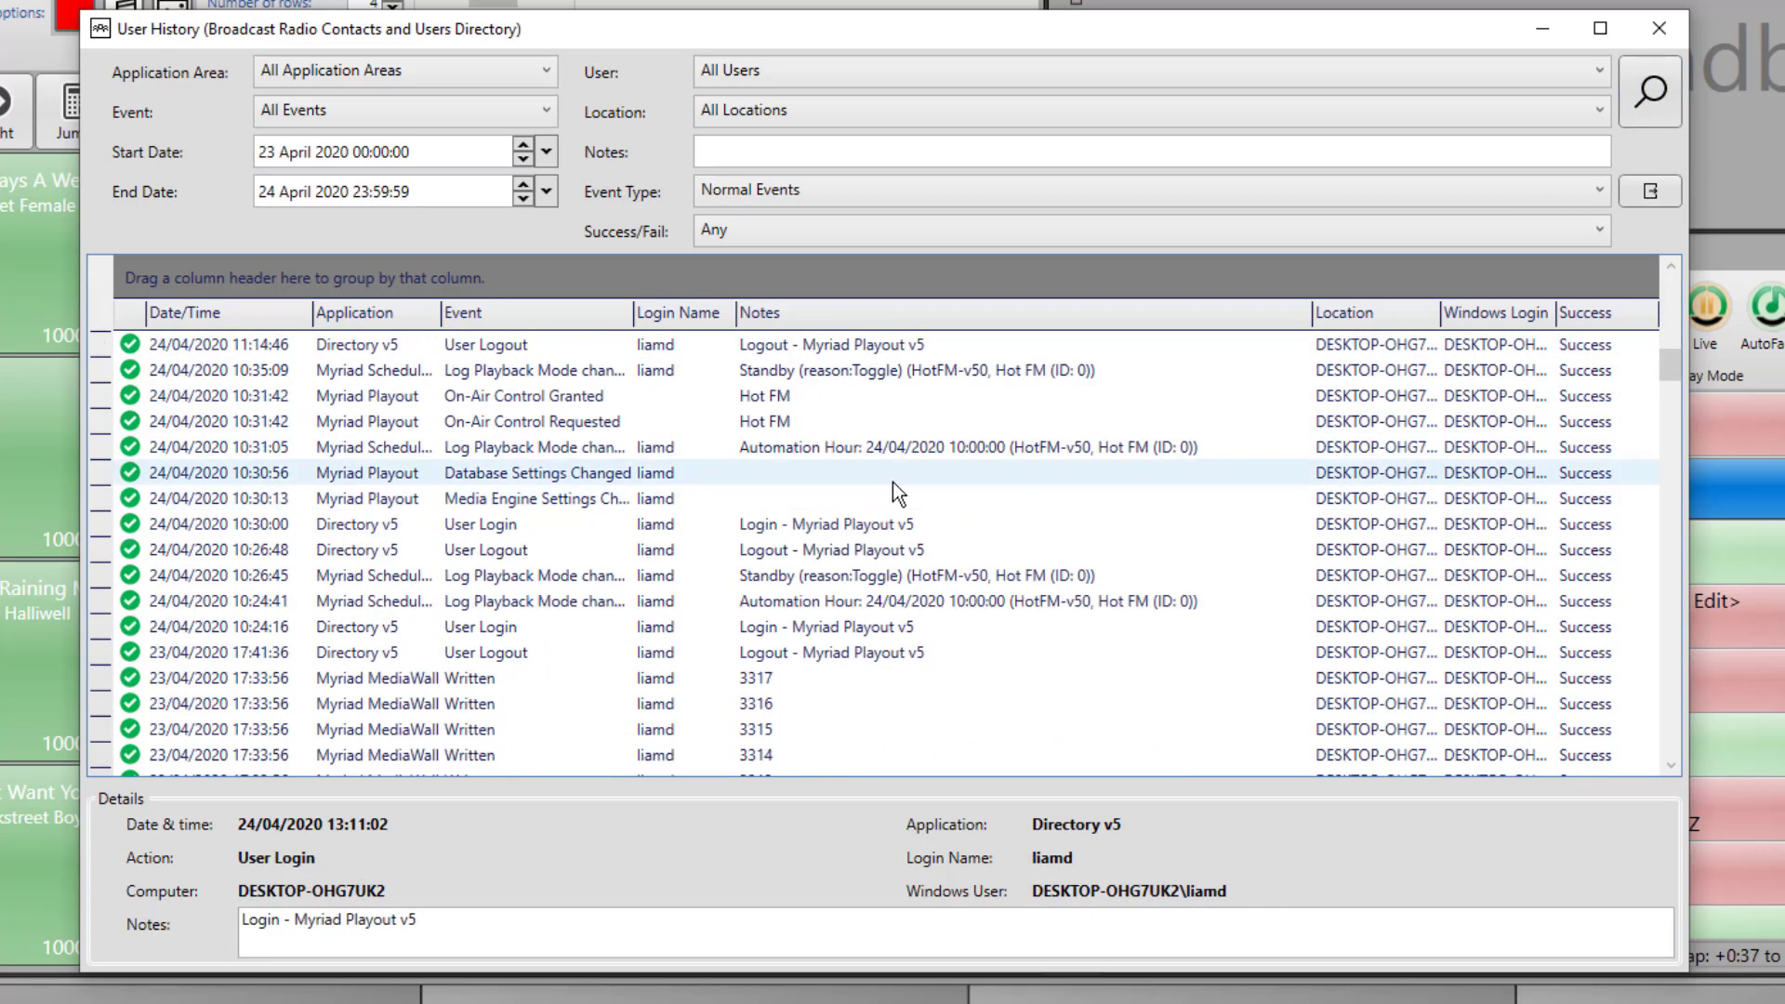
{"action": "scroll", "coordinate": [893, 493], "scroll_direction": "down", "scroll_amount": 2}
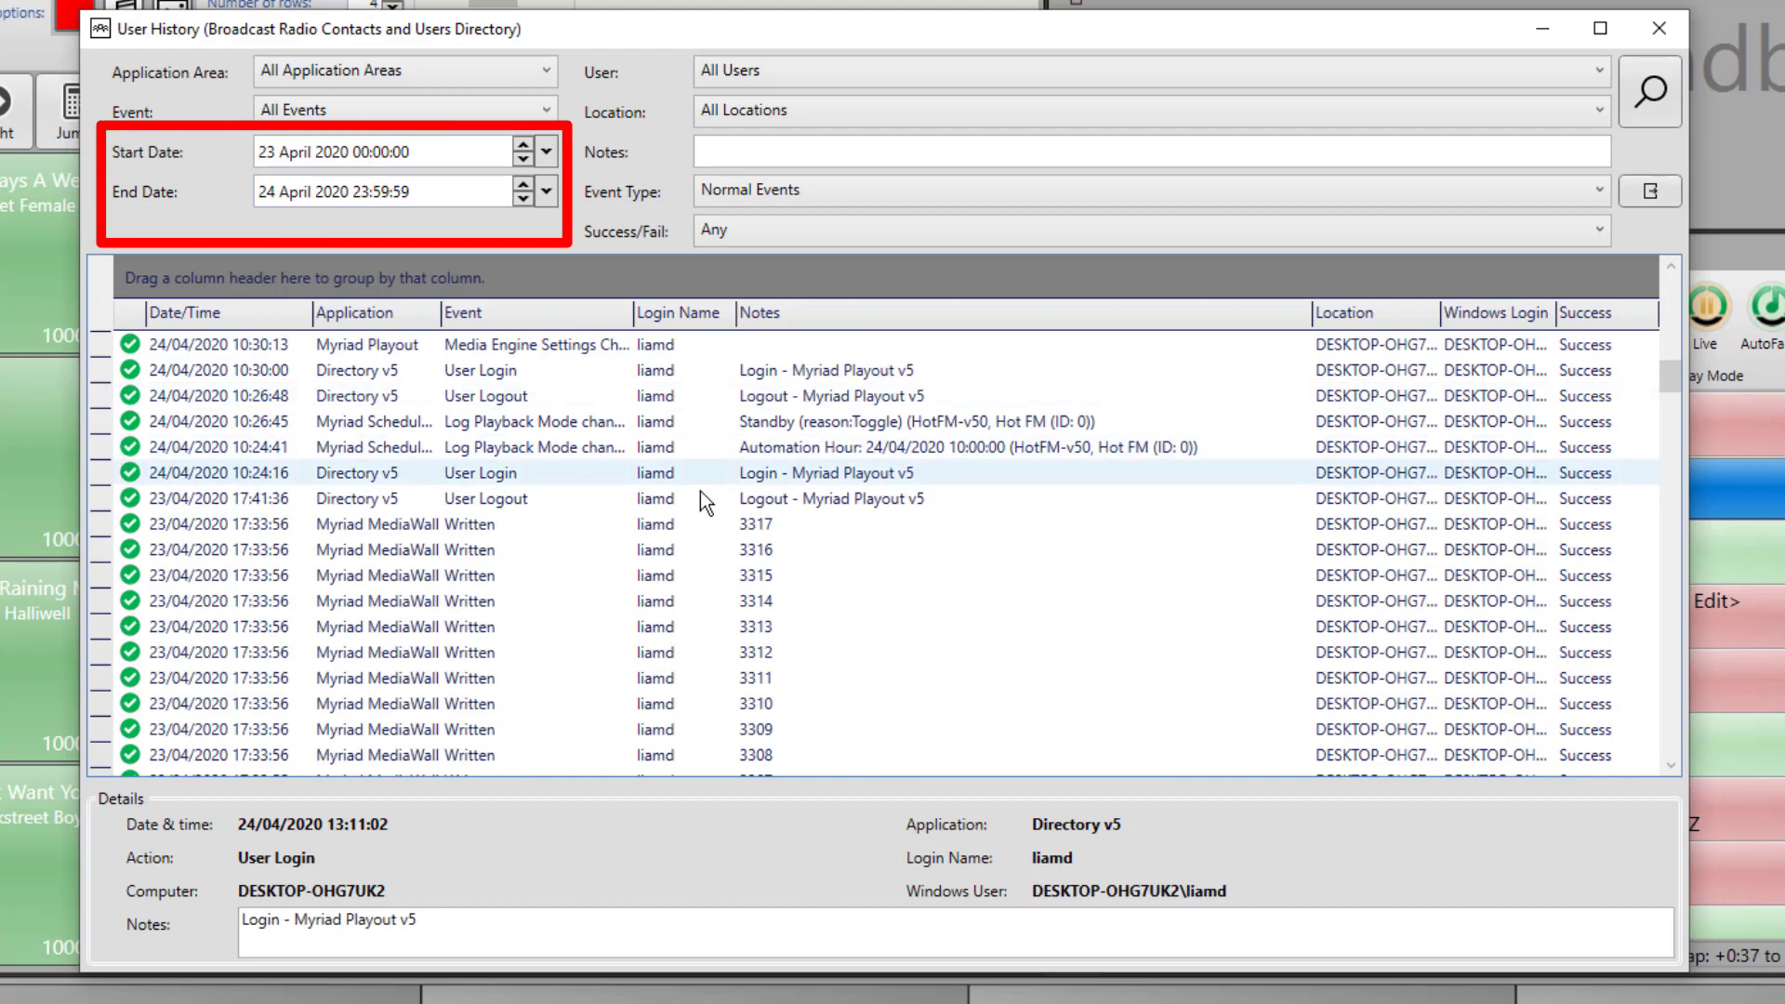
{"action": "scroll", "coordinate": [805, 502], "scroll_direction": "down", "scroll_amount": 10}
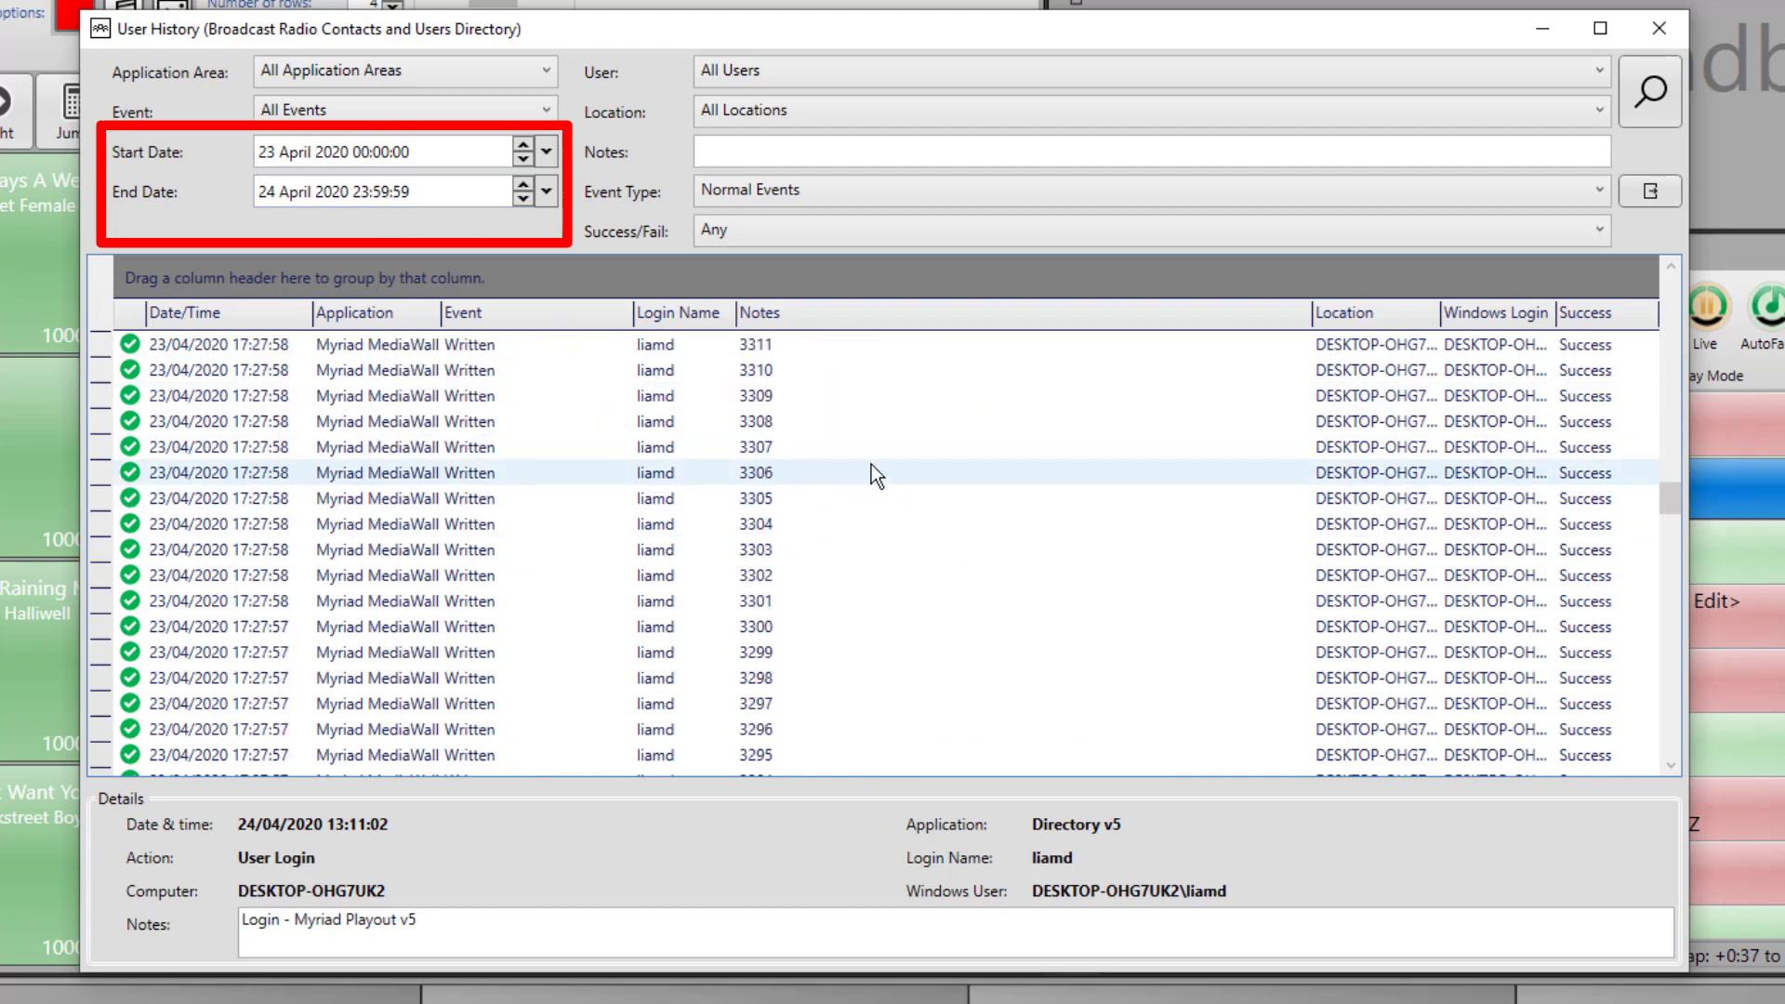
{"action": "scroll", "coordinate": [872, 463], "scroll_direction": "down", "scroll_amount": 4}
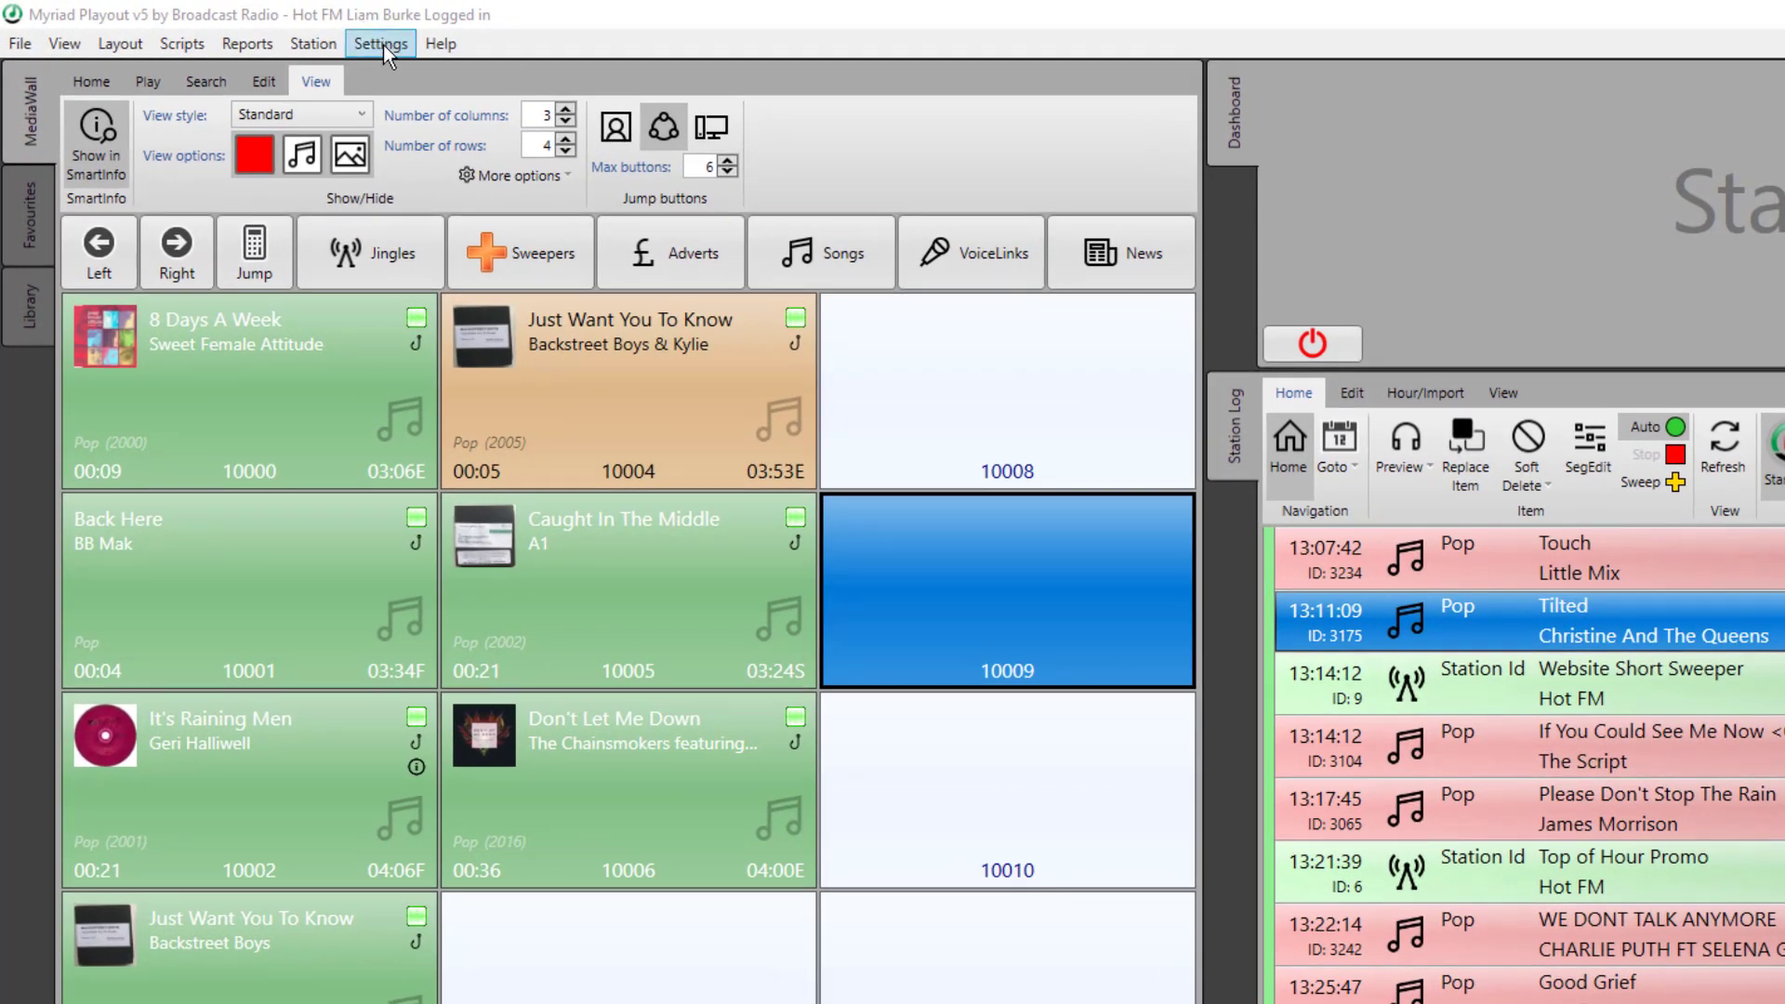
- Examine the Application Settings for data locations, startup options, the Media Editor and the Media Engine connection
{"action": "left_click", "coordinate": [384, 44]}
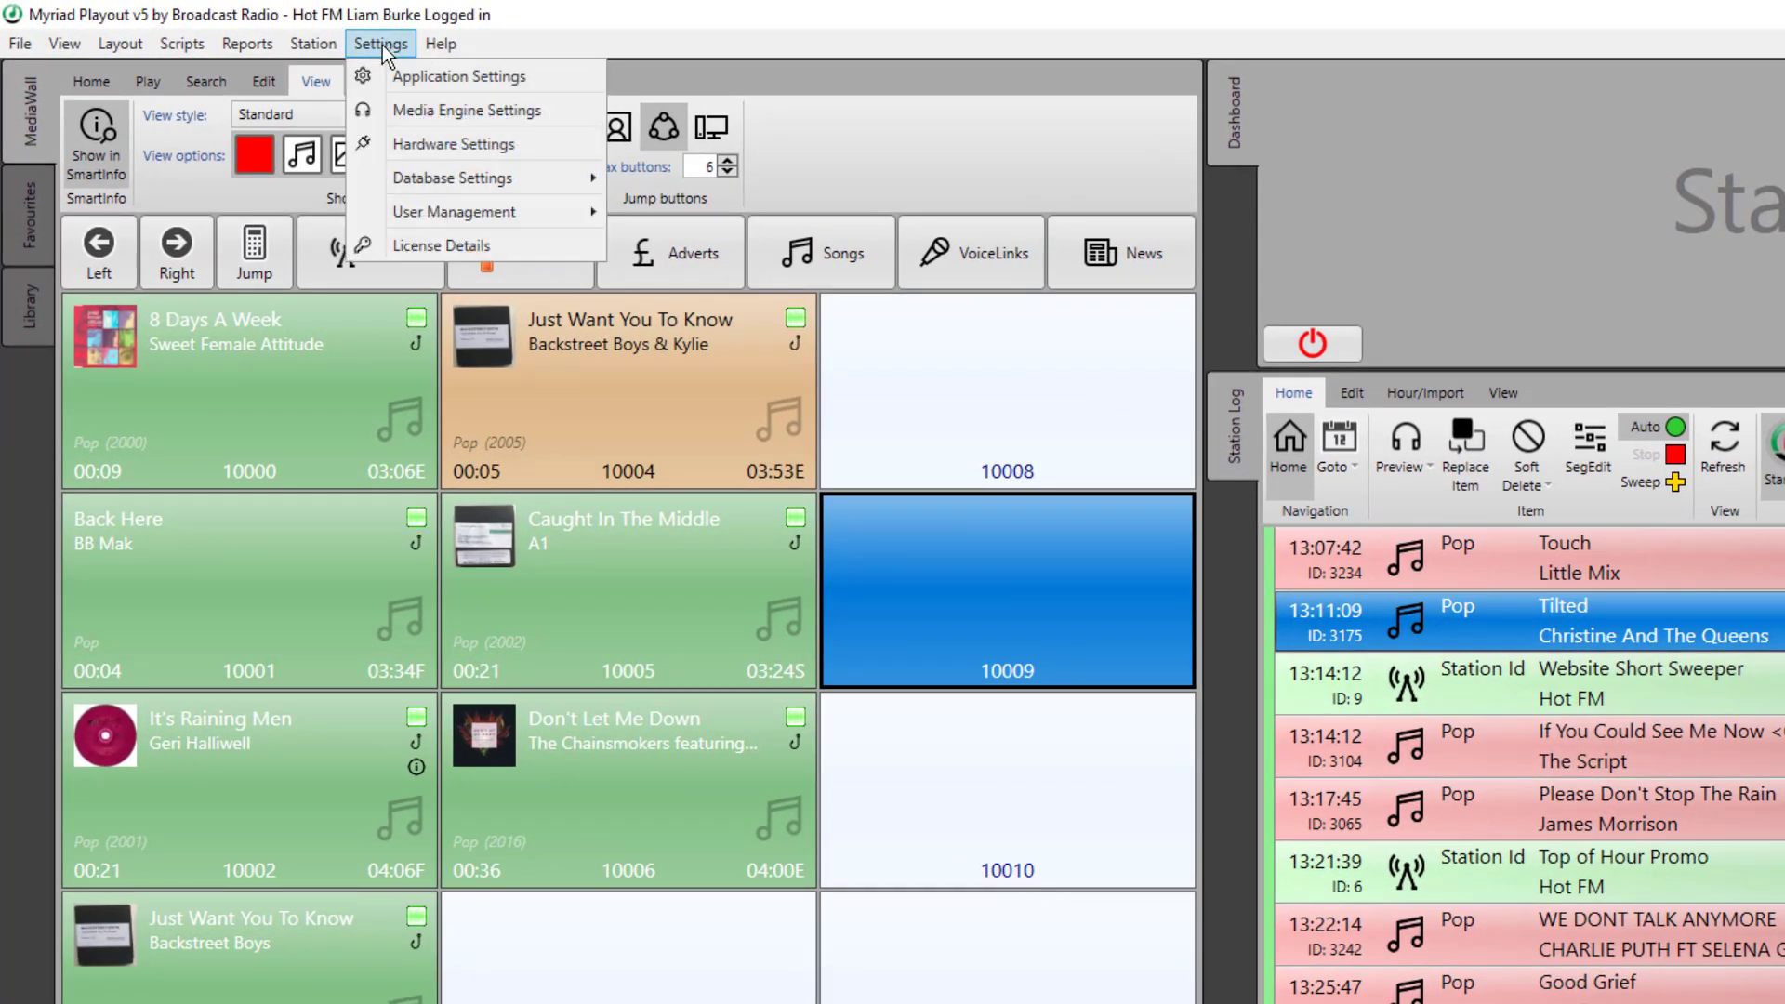
{"action": "left_click", "coordinate": [420, 77]}
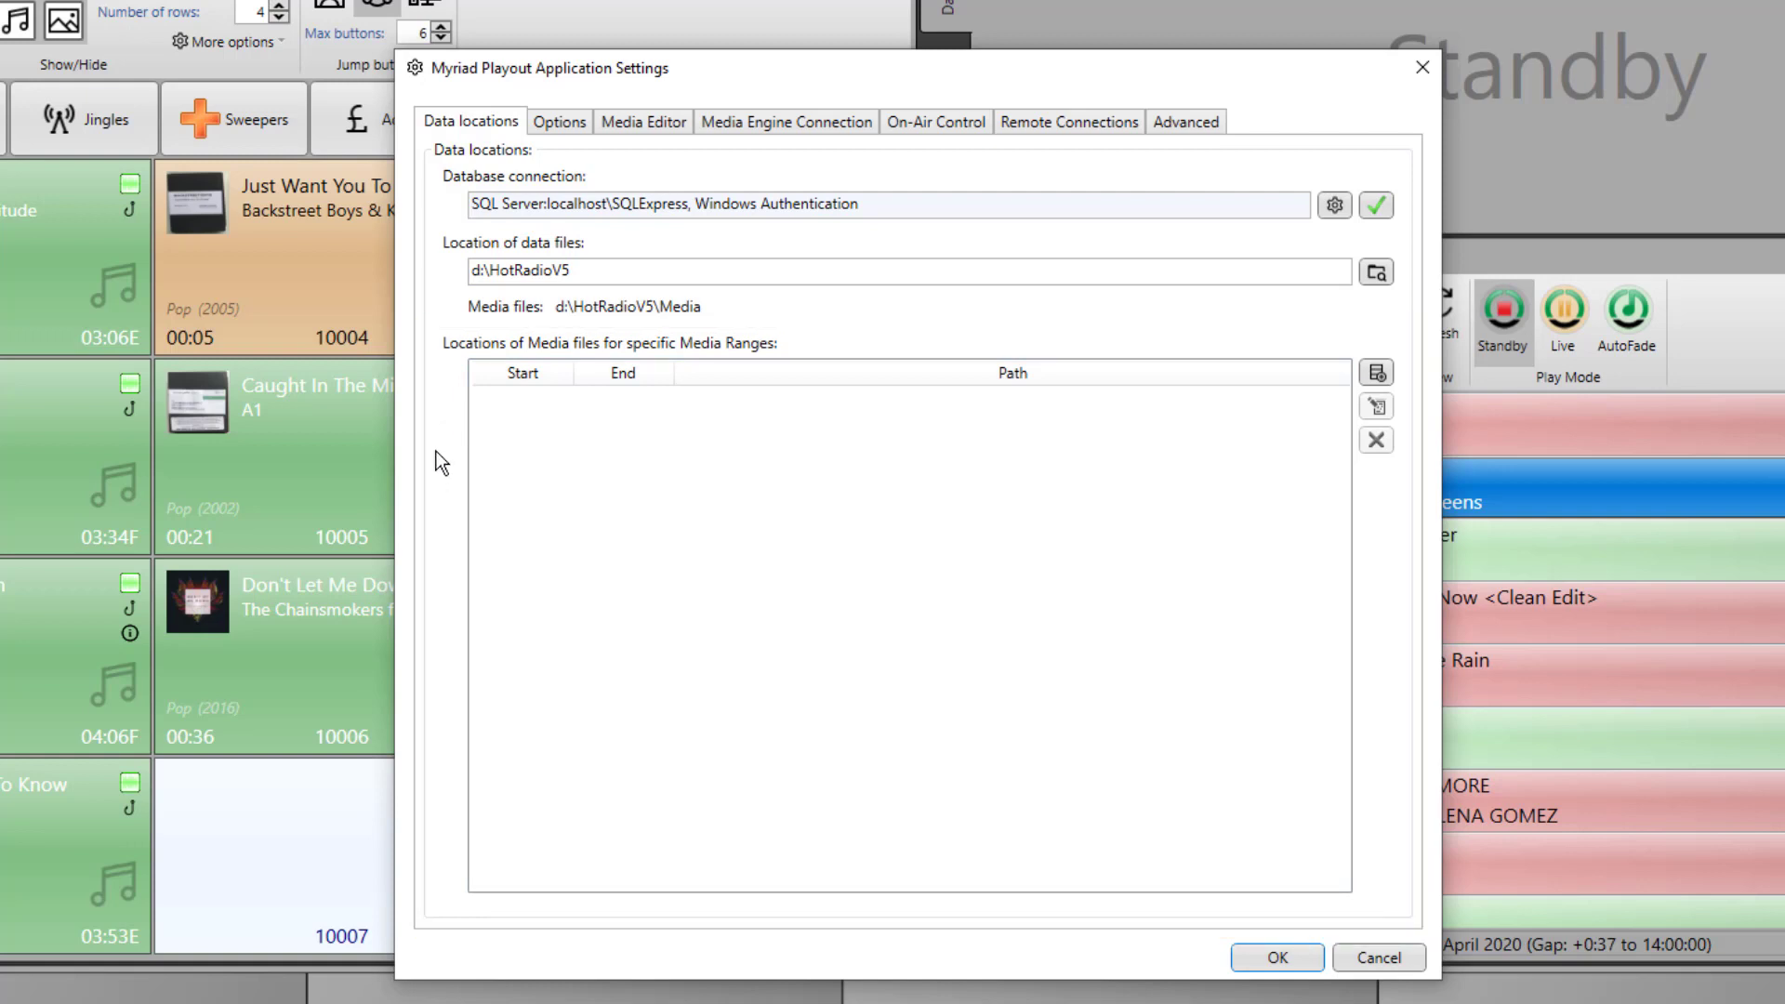
{"action": "left_click", "coordinate": [558, 128]}
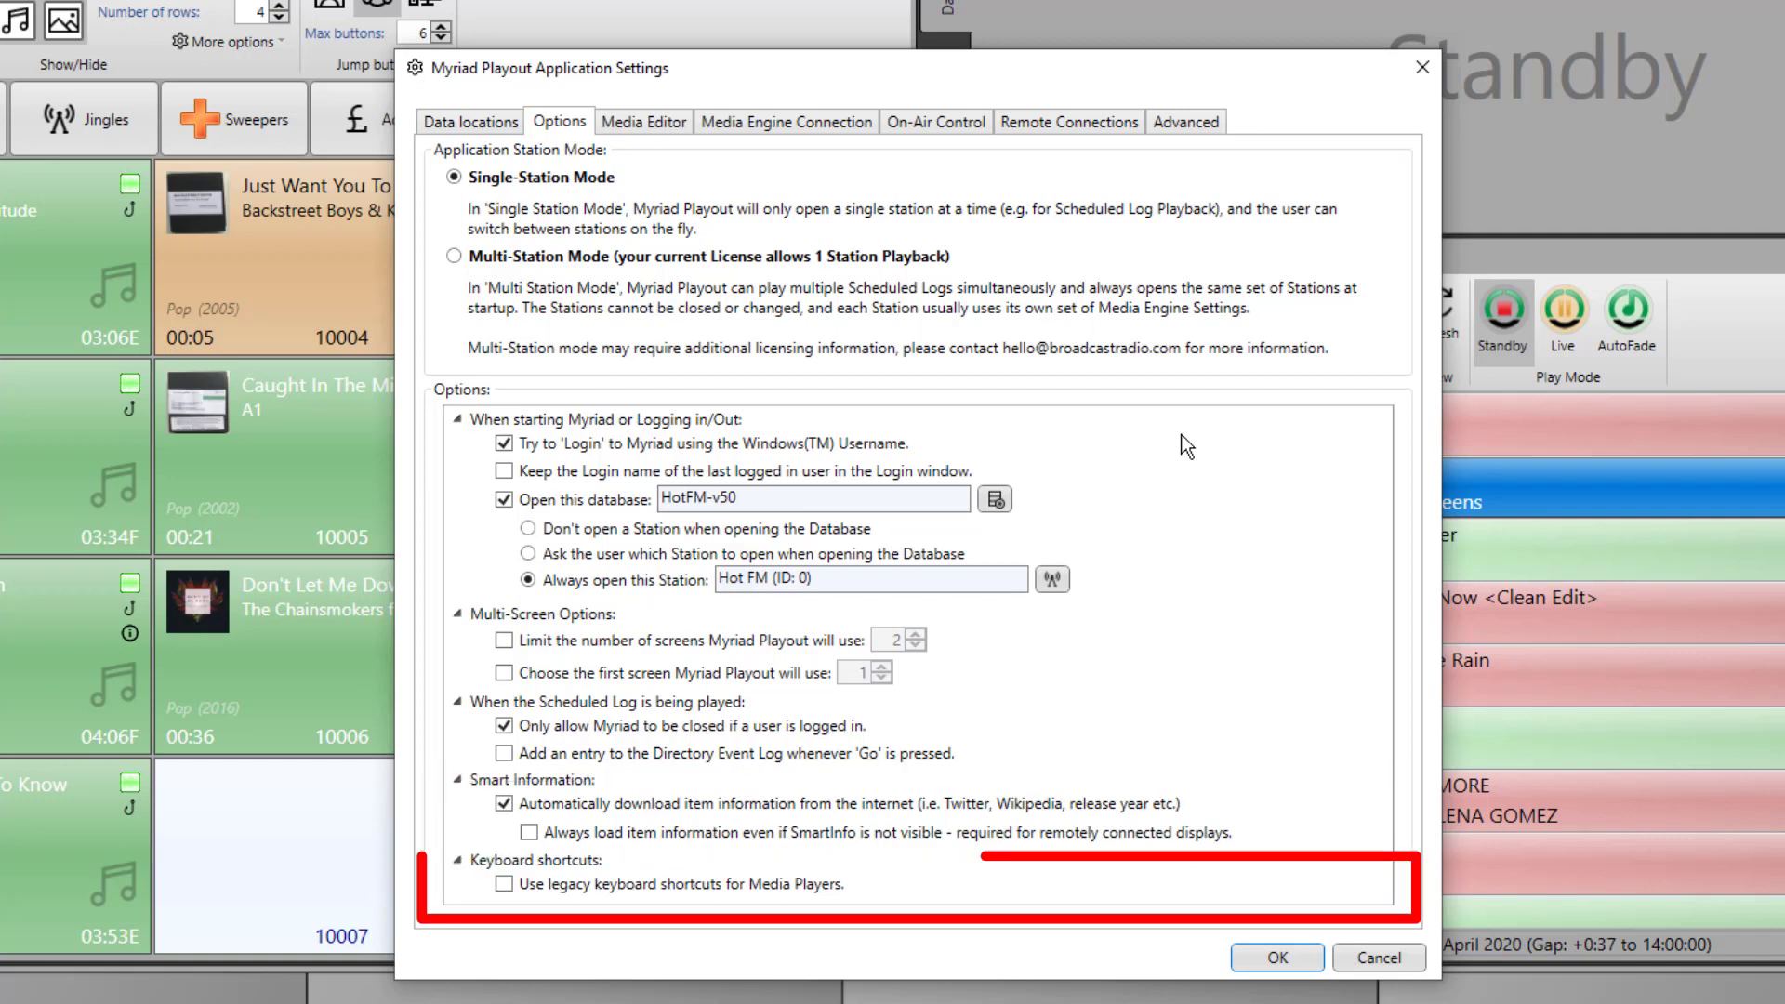
{"action": "left_click", "coordinate": [664, 126]}
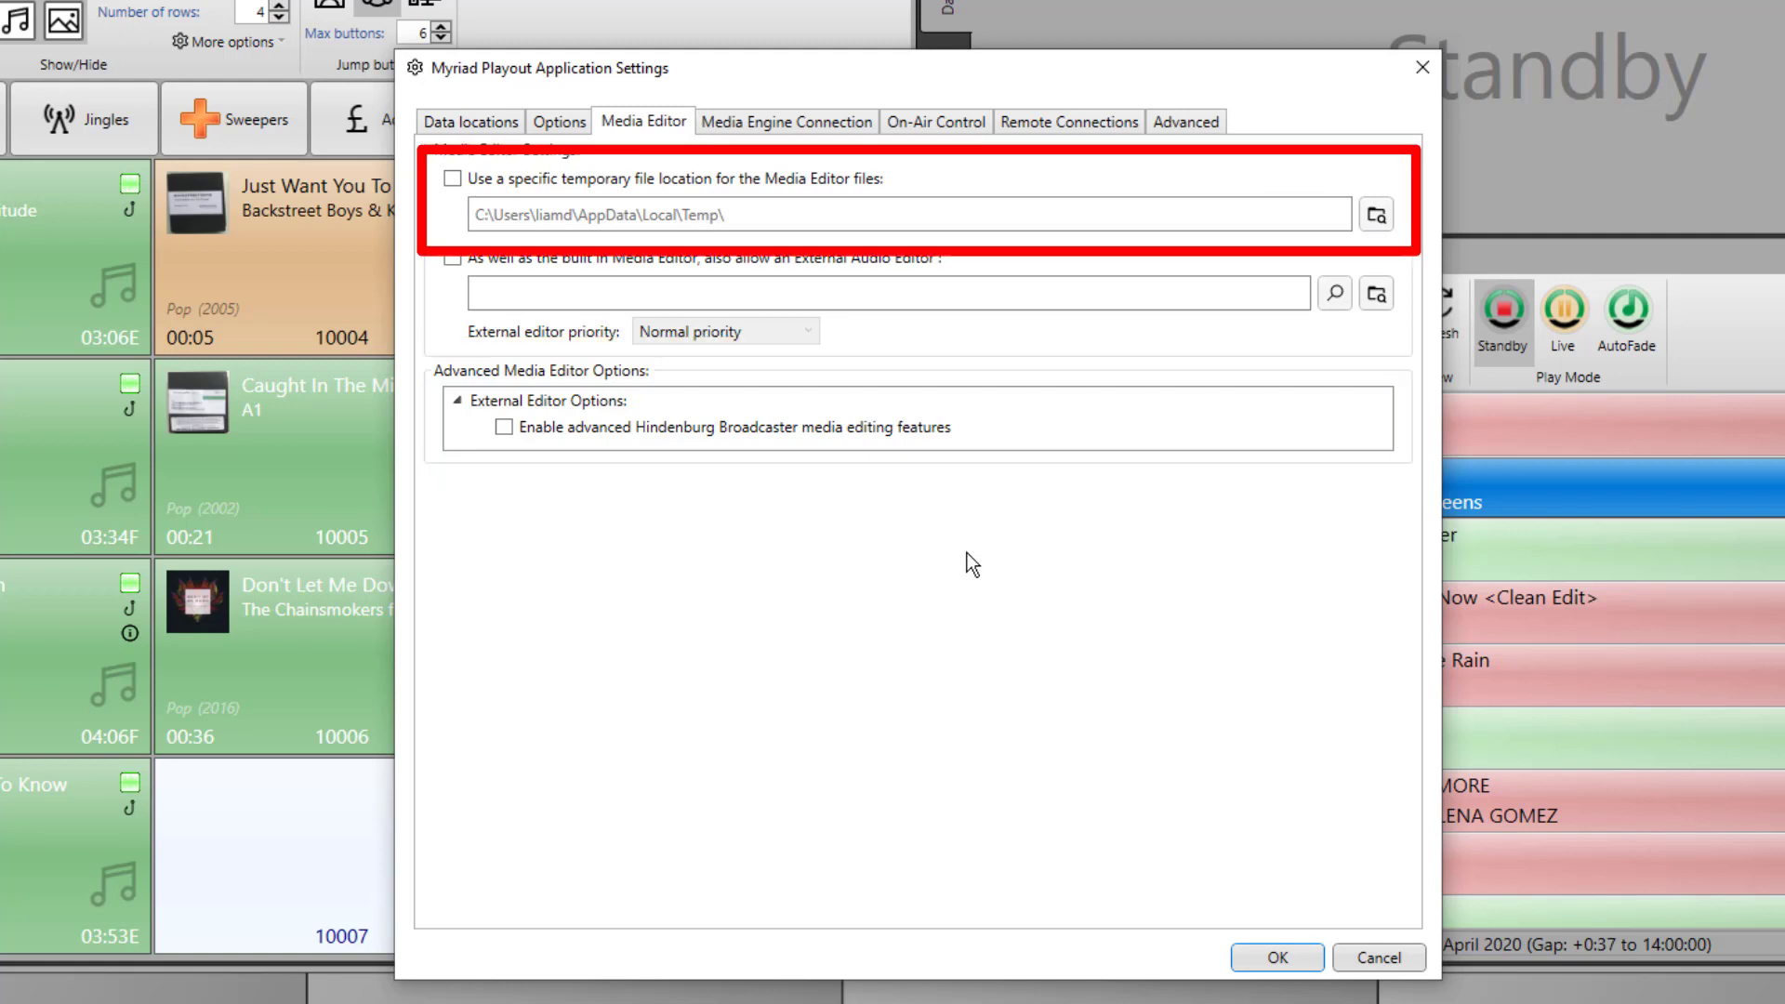
{"action": "left_click", "coordinate": [819, 122]}
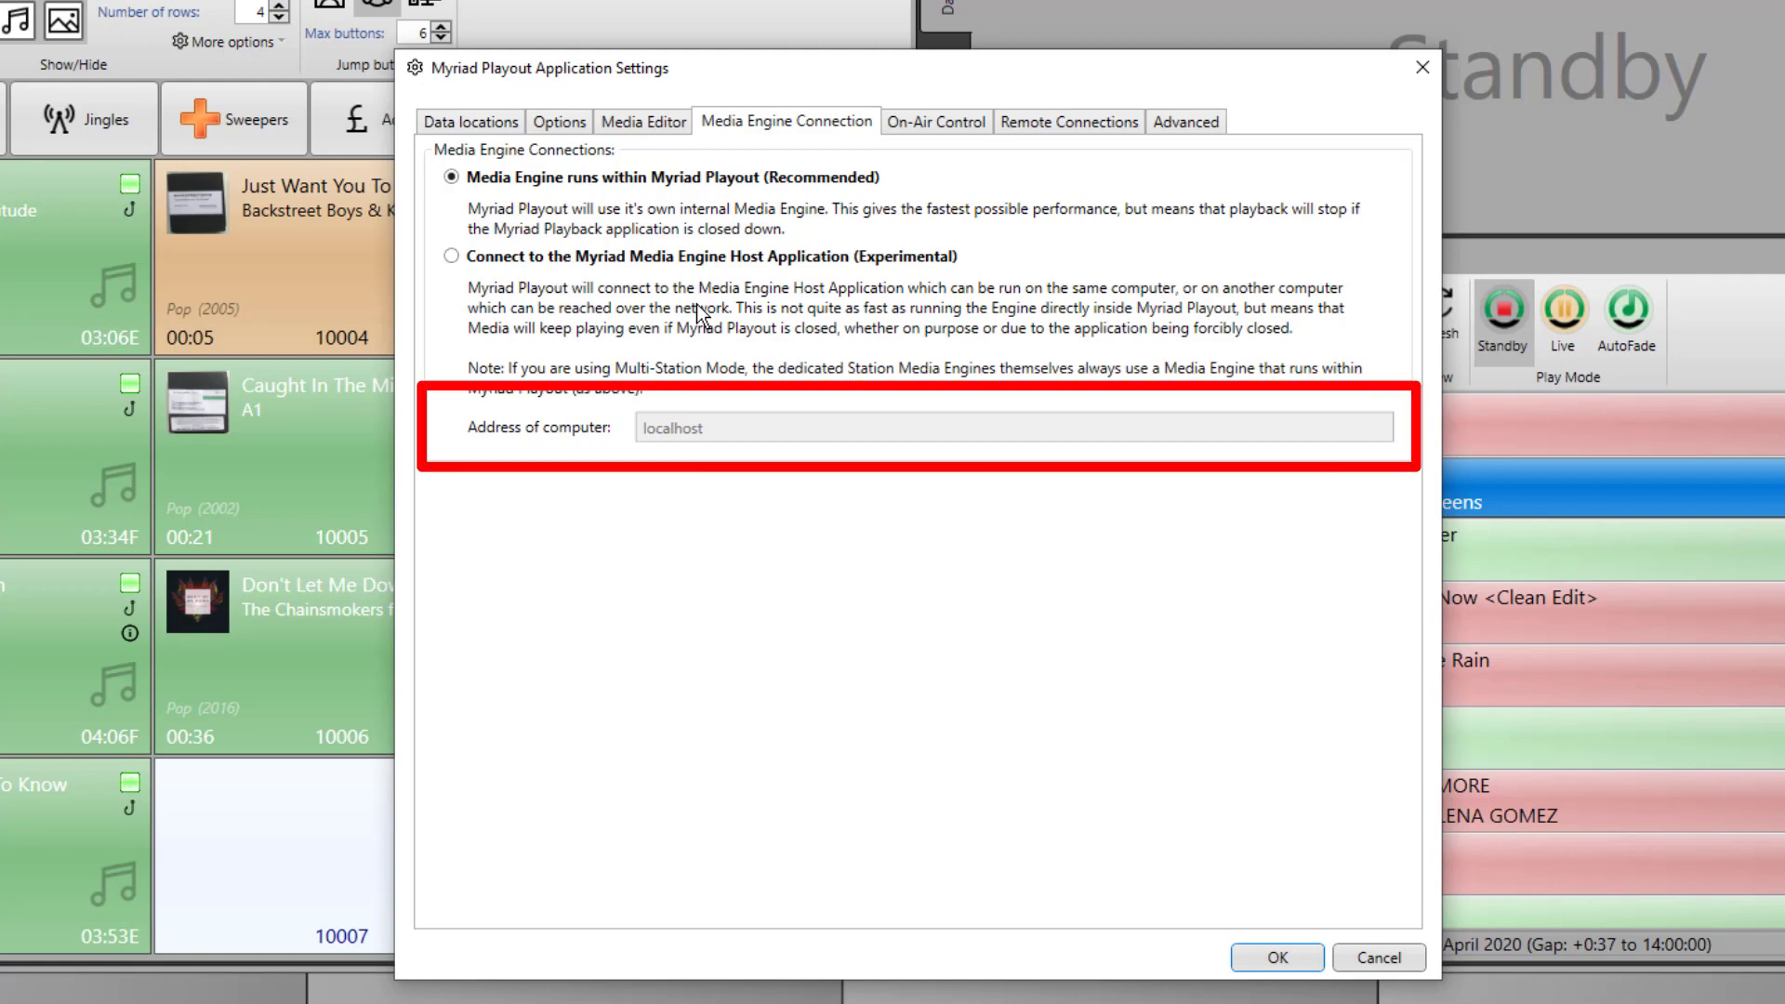
- Turn on taking control when starting the Log playing in the On-Air Control application settings
{"action": "left_click", "coordinate": [939, 118]}
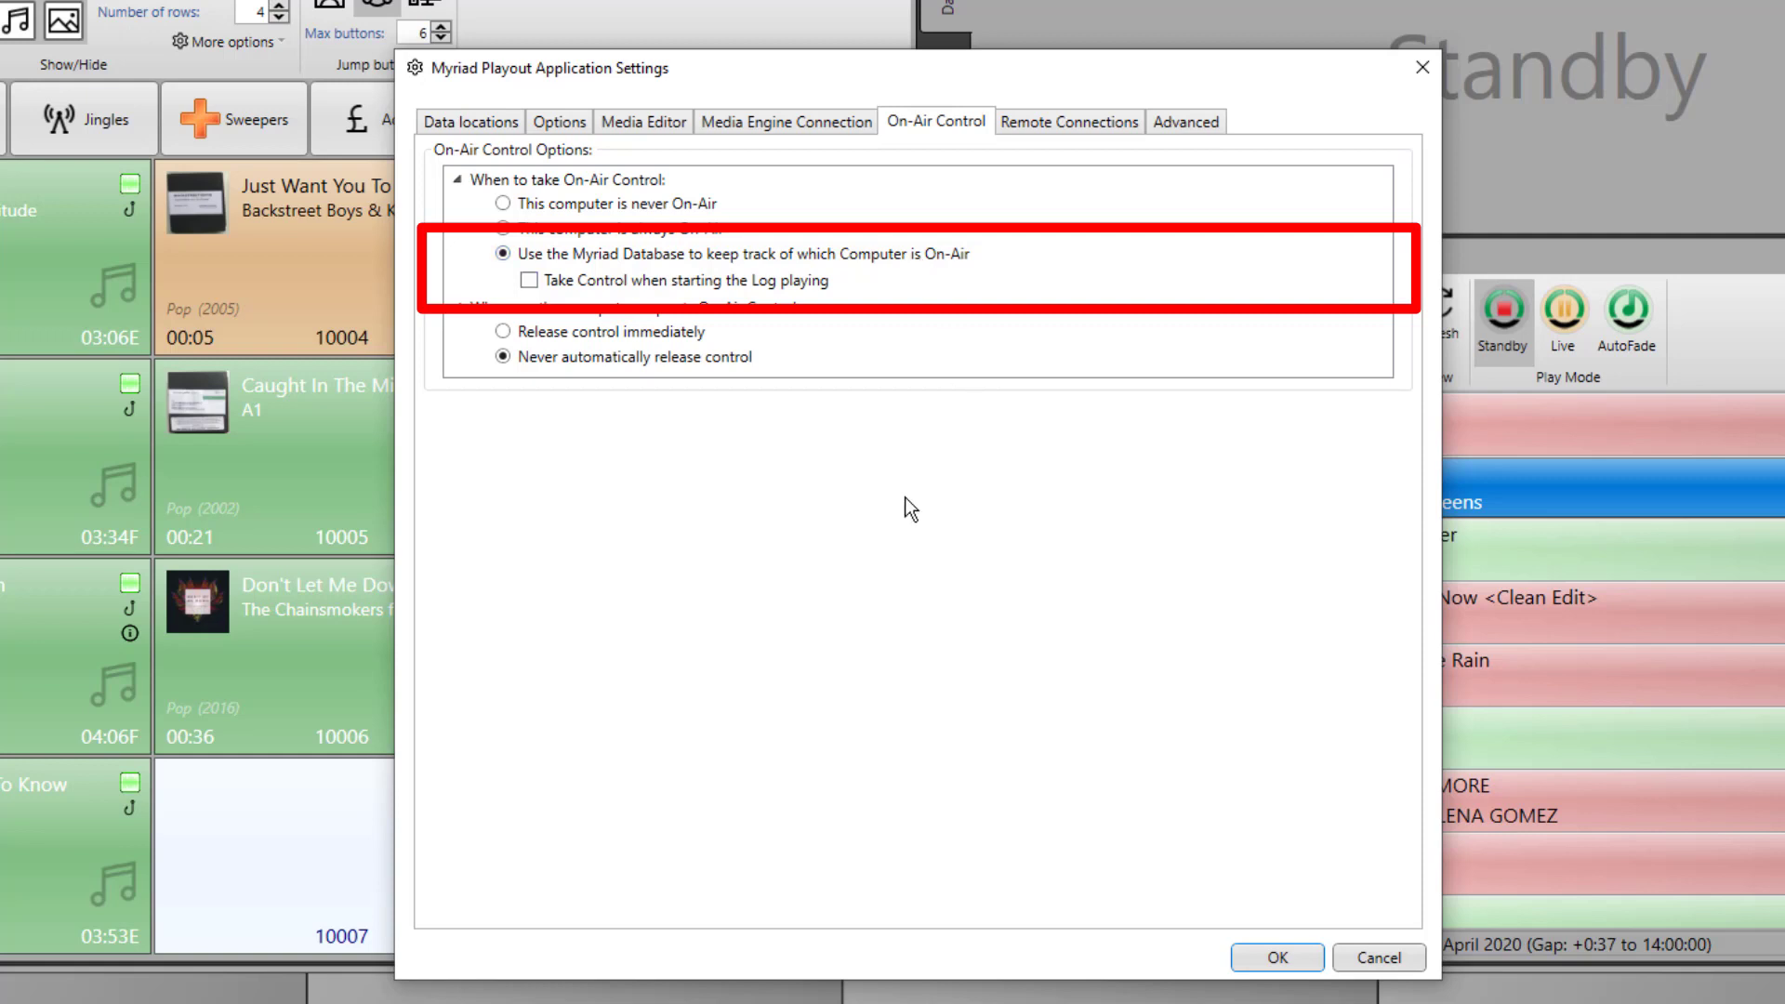
{"action": "left_click", "coordinate": [607, 284]}
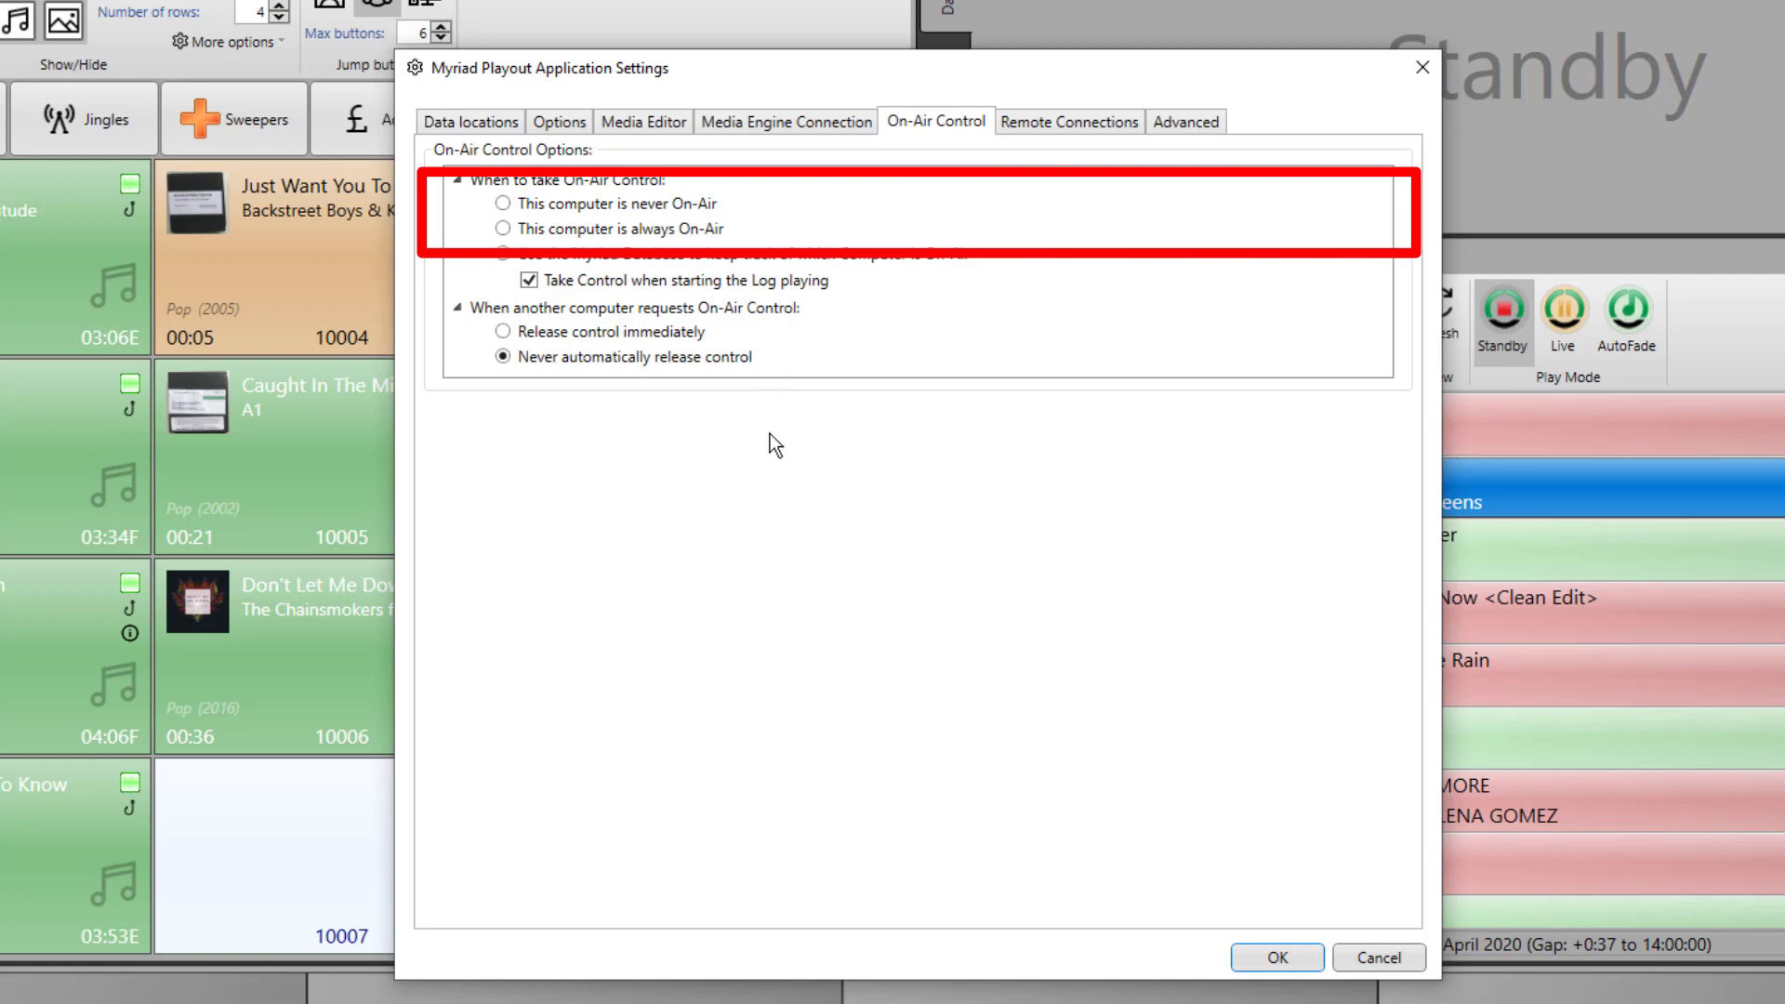
- Preview the D&R Airlite/Webstation mixer options among the remote connection settings and look at the Advanced application settings
{"action": "left_click", "coordinate": [1069, 123]}
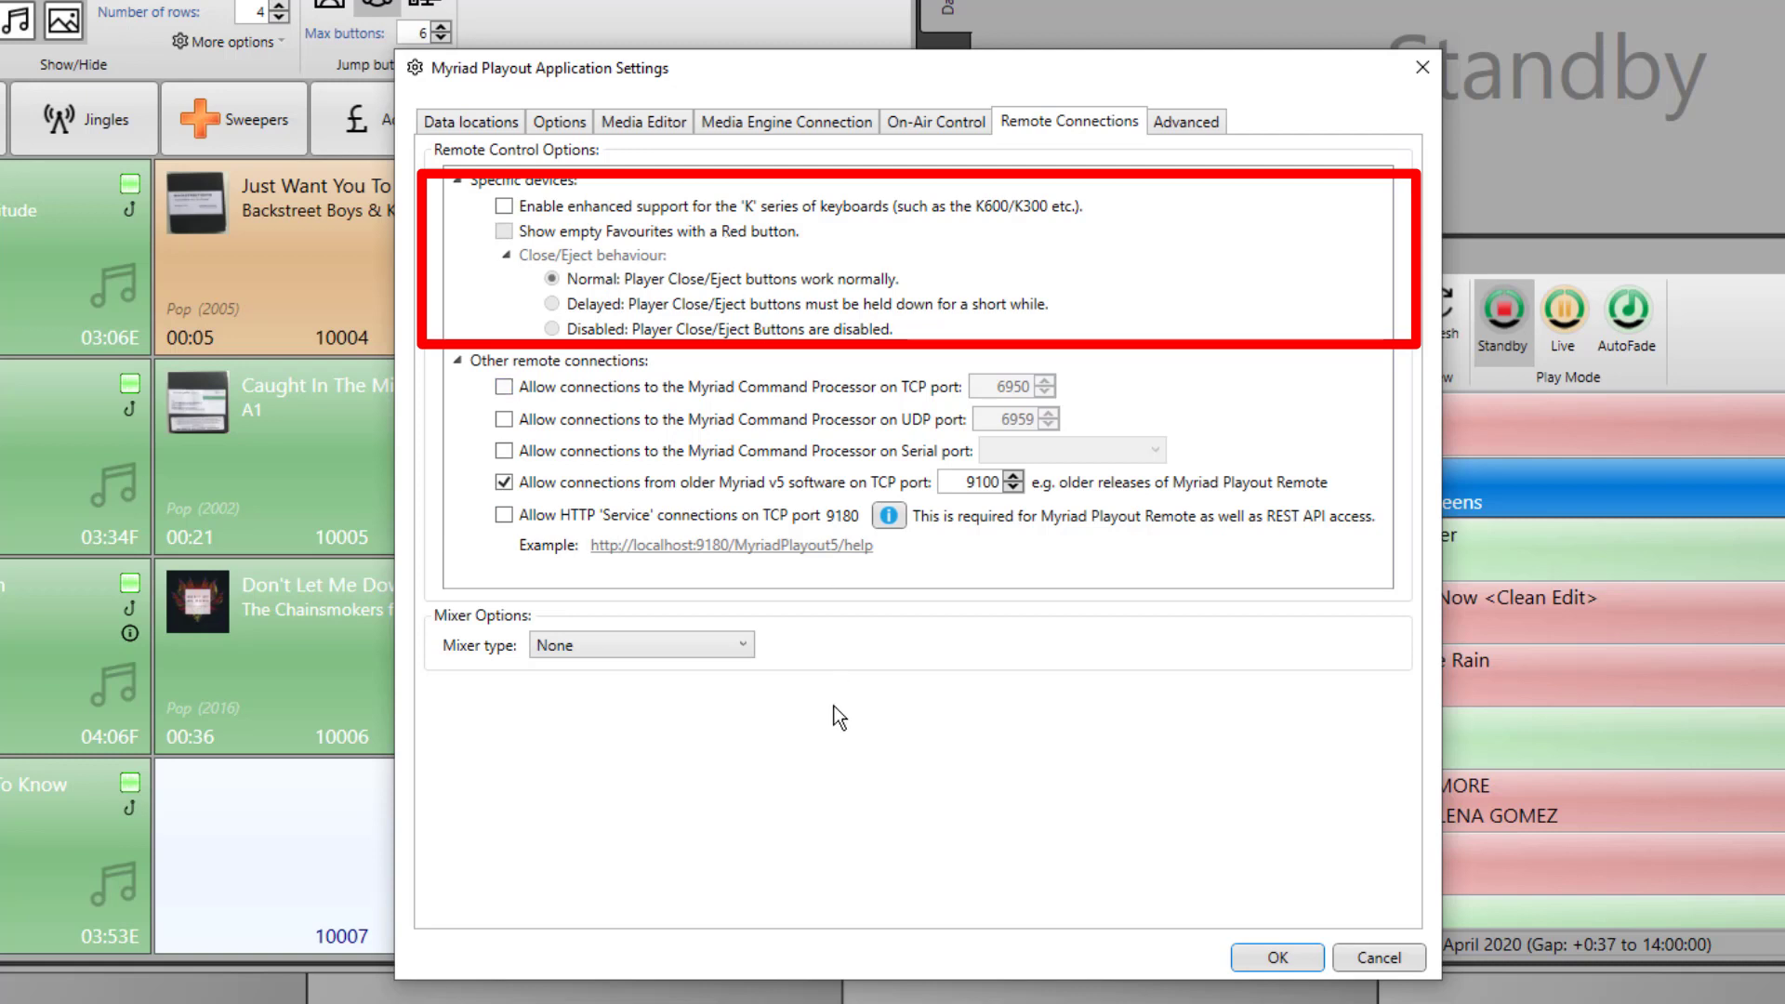
{"action": "left_click", "coordinate": [753, 643]}
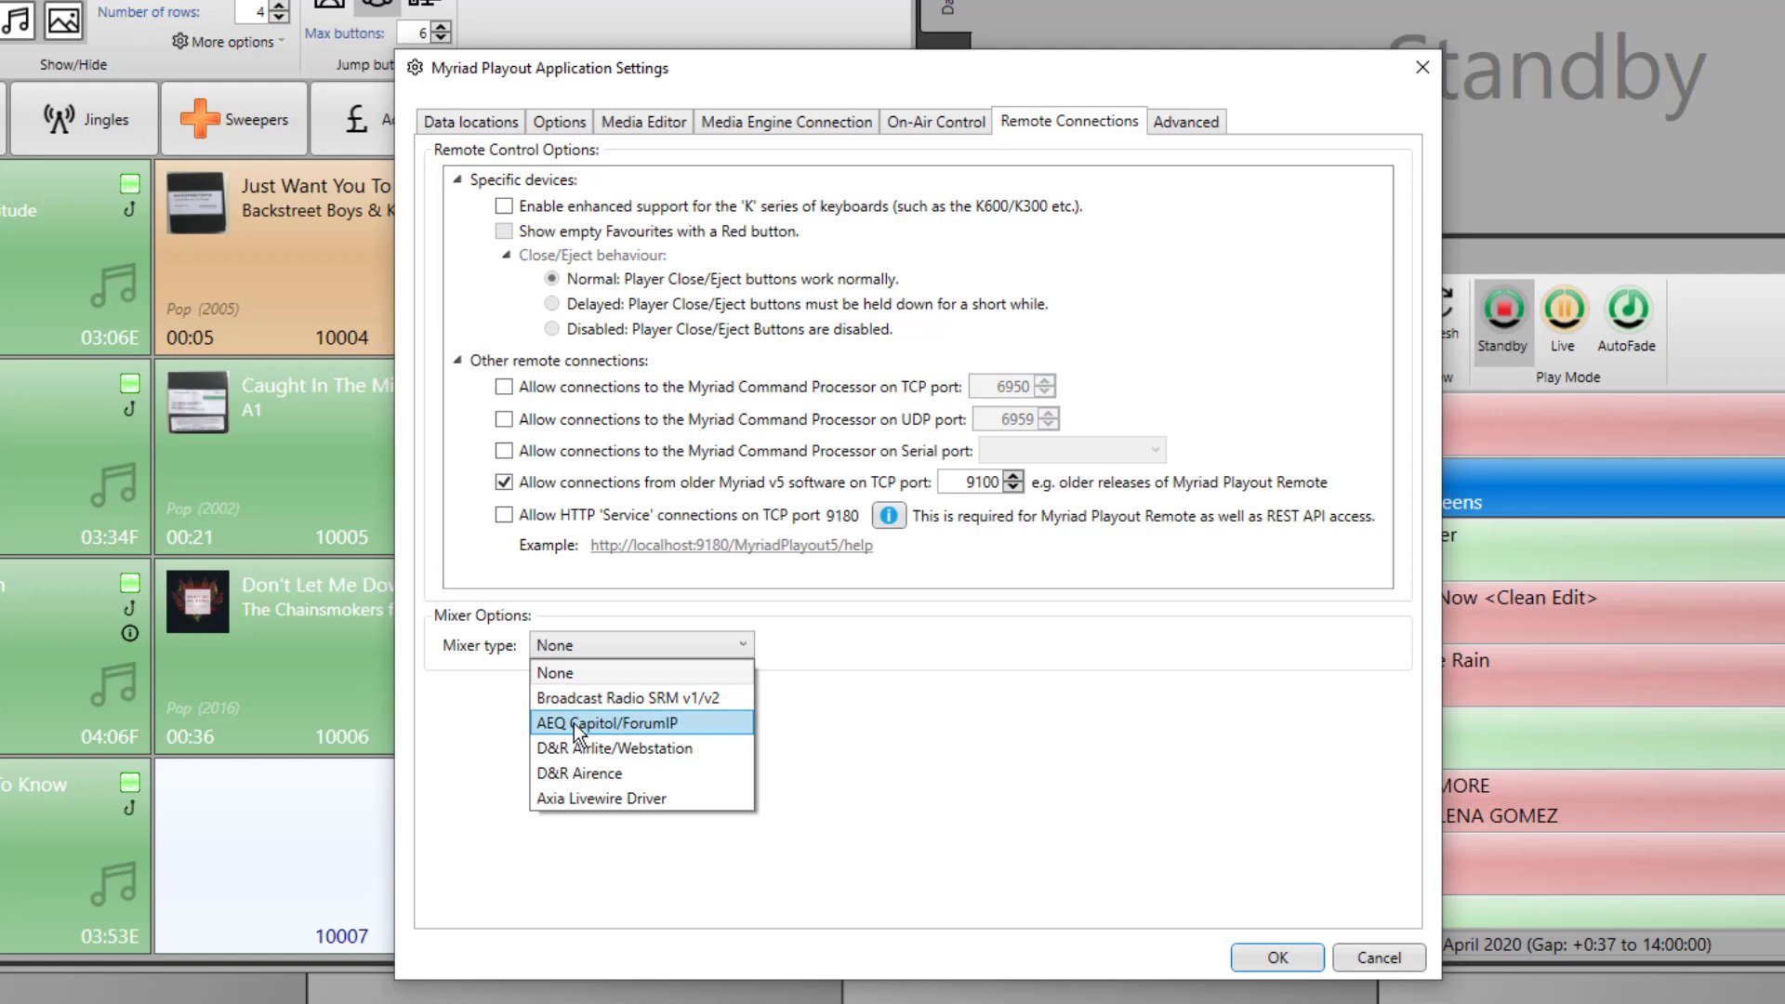
{"action": "left_click", "coordinate": [625, 749]}
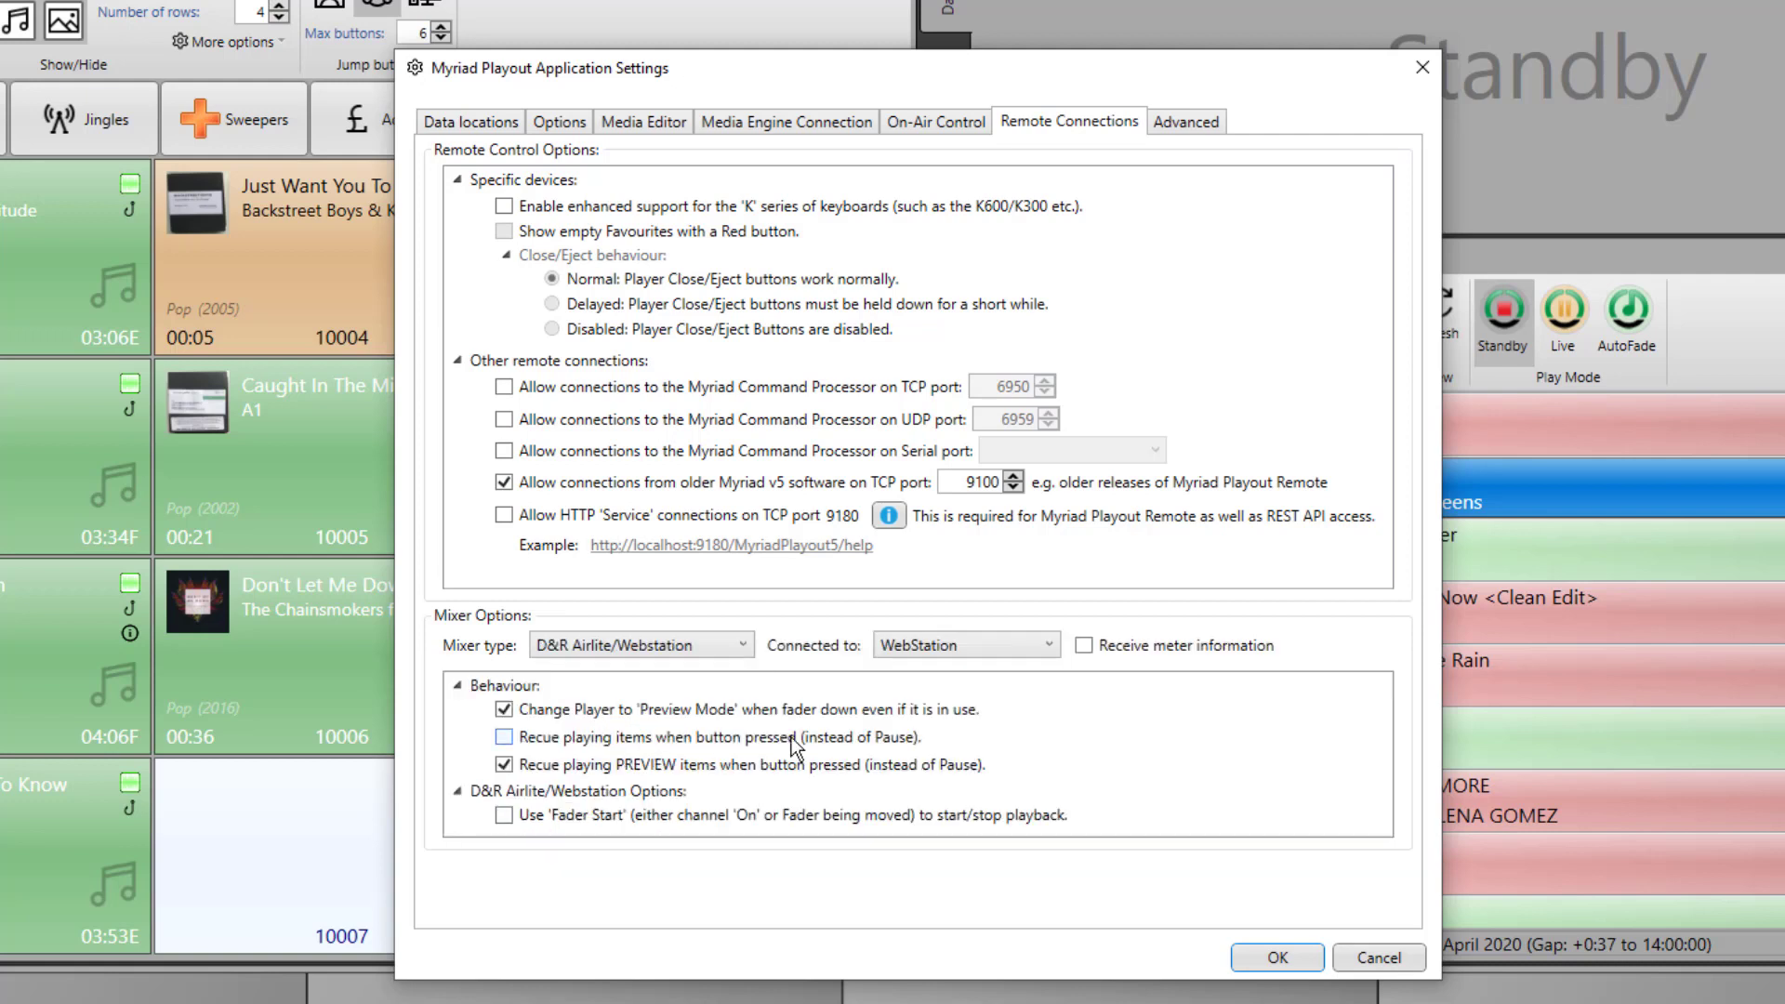
{"action": "left_click", "coordinate": [734, 648]}
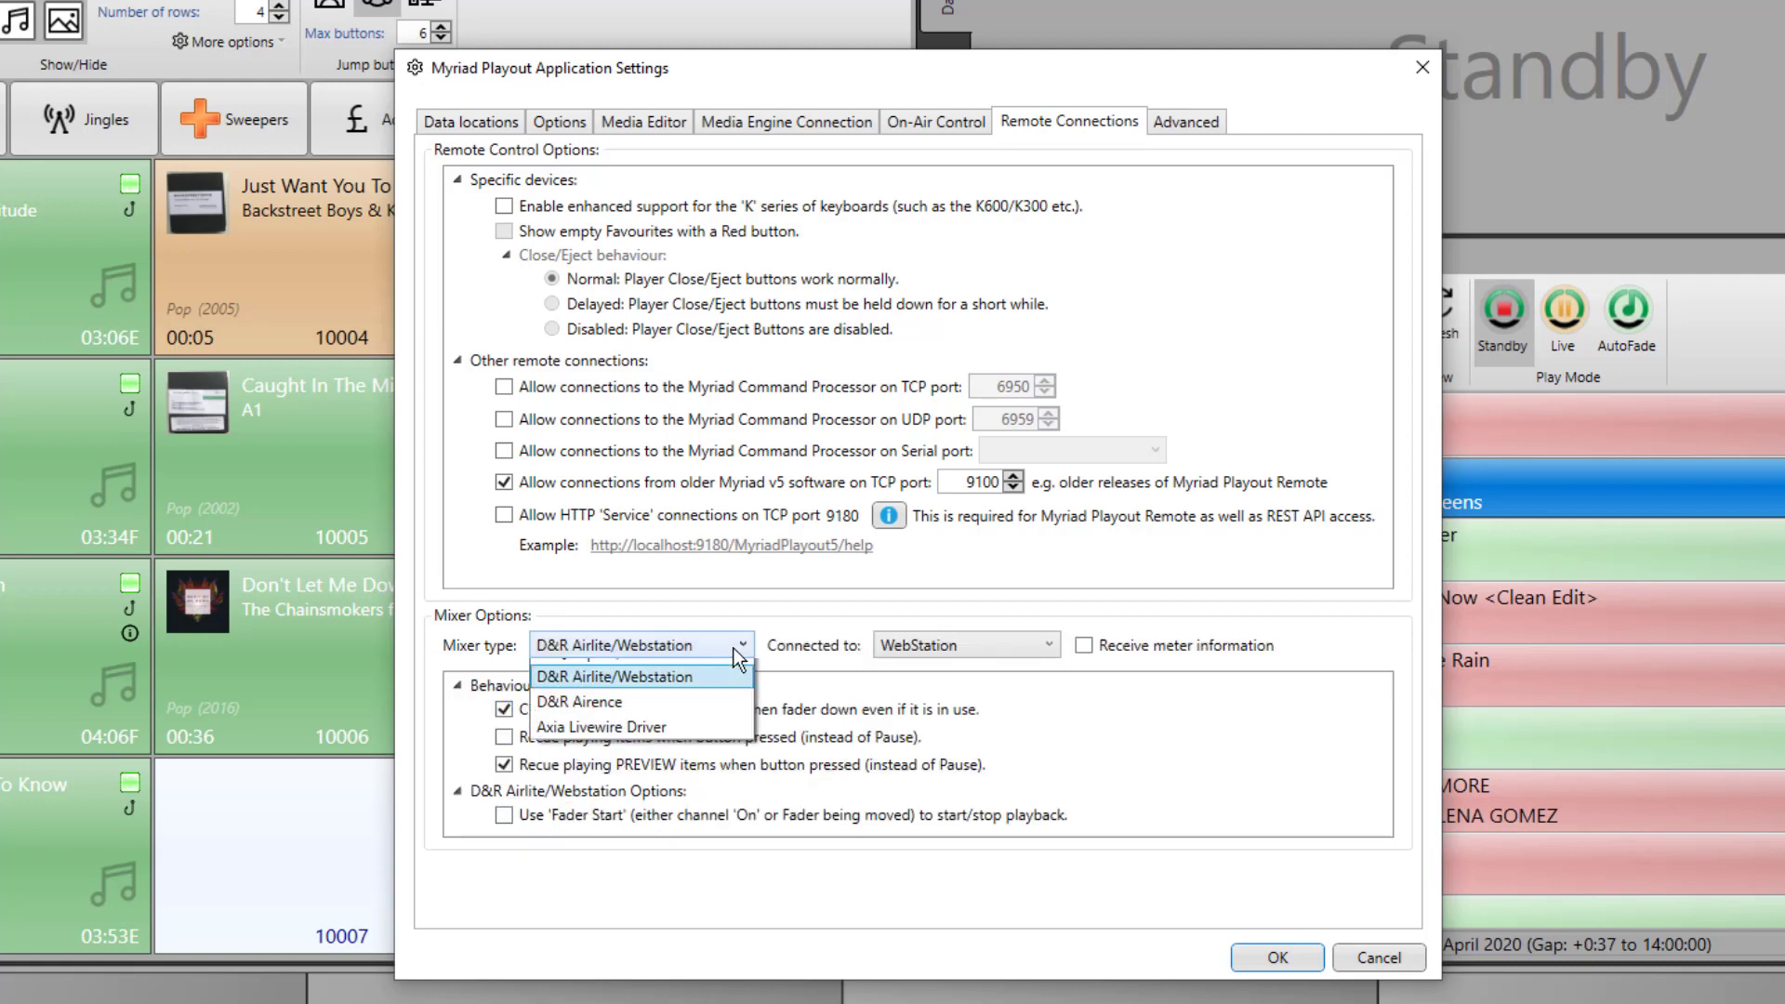
{"action": "left_click", "coordinate": [635, 671]}
{"action": "left_click", "coordinate": [1206, 124]}
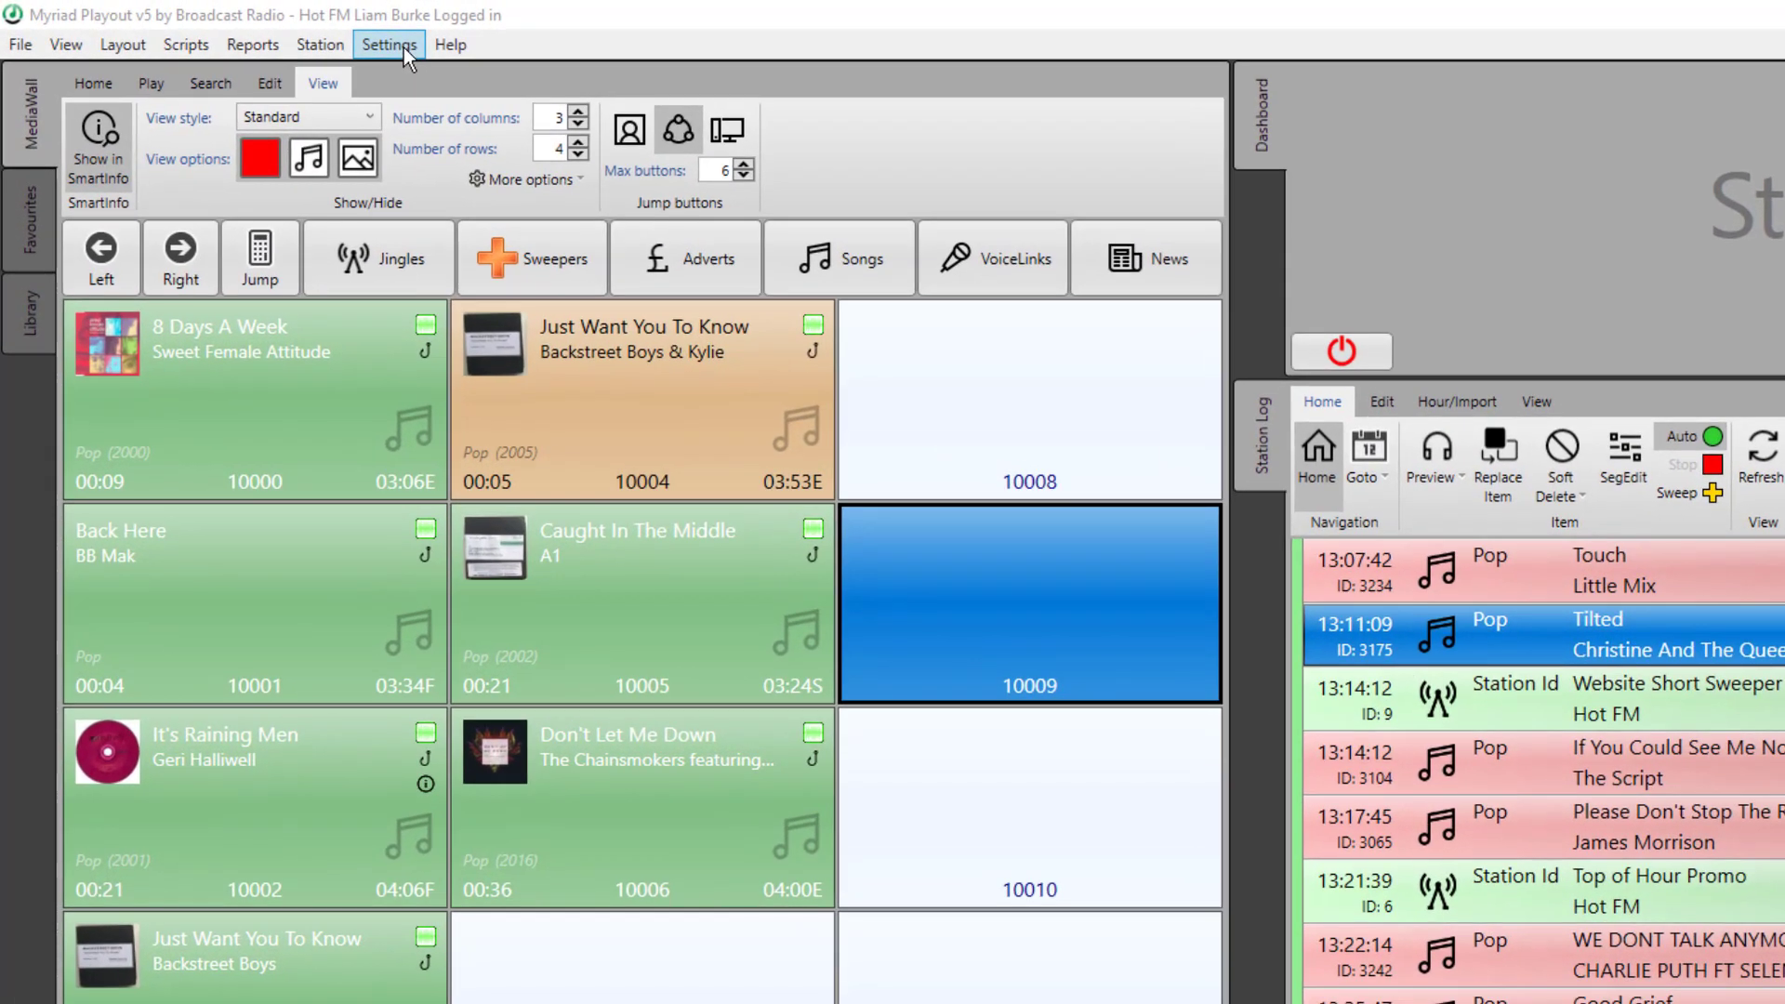
- Examine the Media Engine Settings for the sound device allocation methods and the devices available to player 1
{"action": "left_click", "coordinate": [403, 48]}
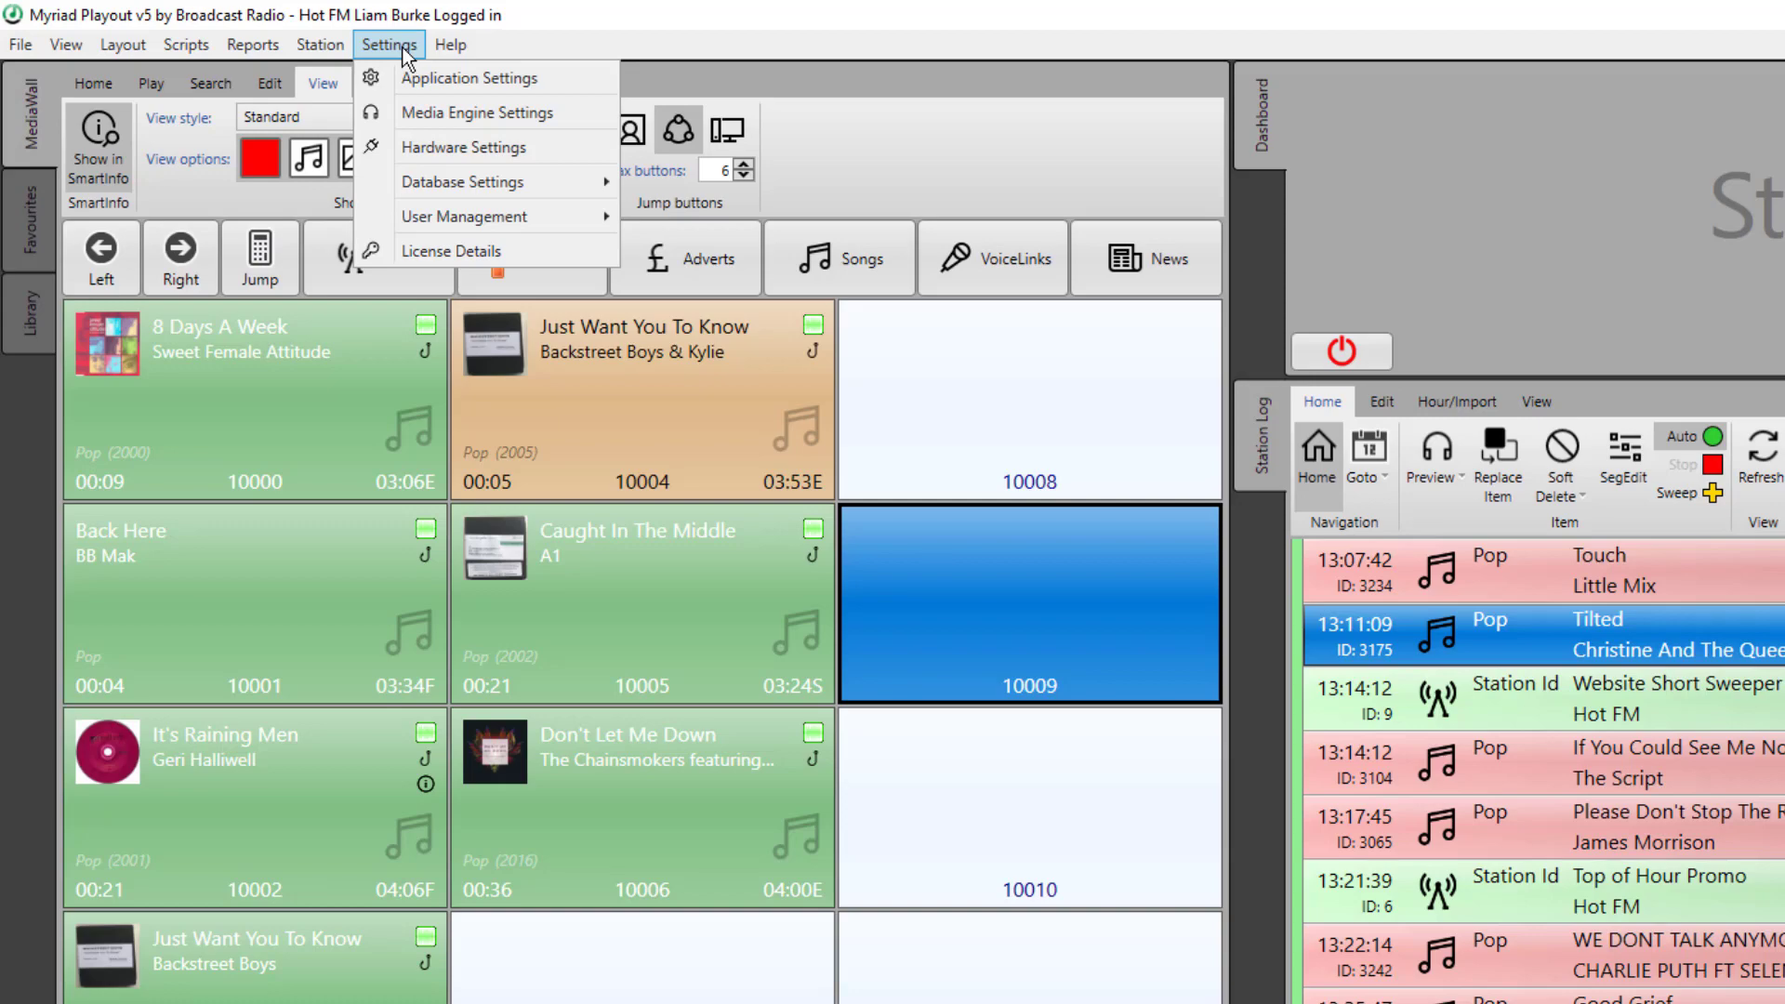
{"action": "left_click", "coordinate": [420, 113]}
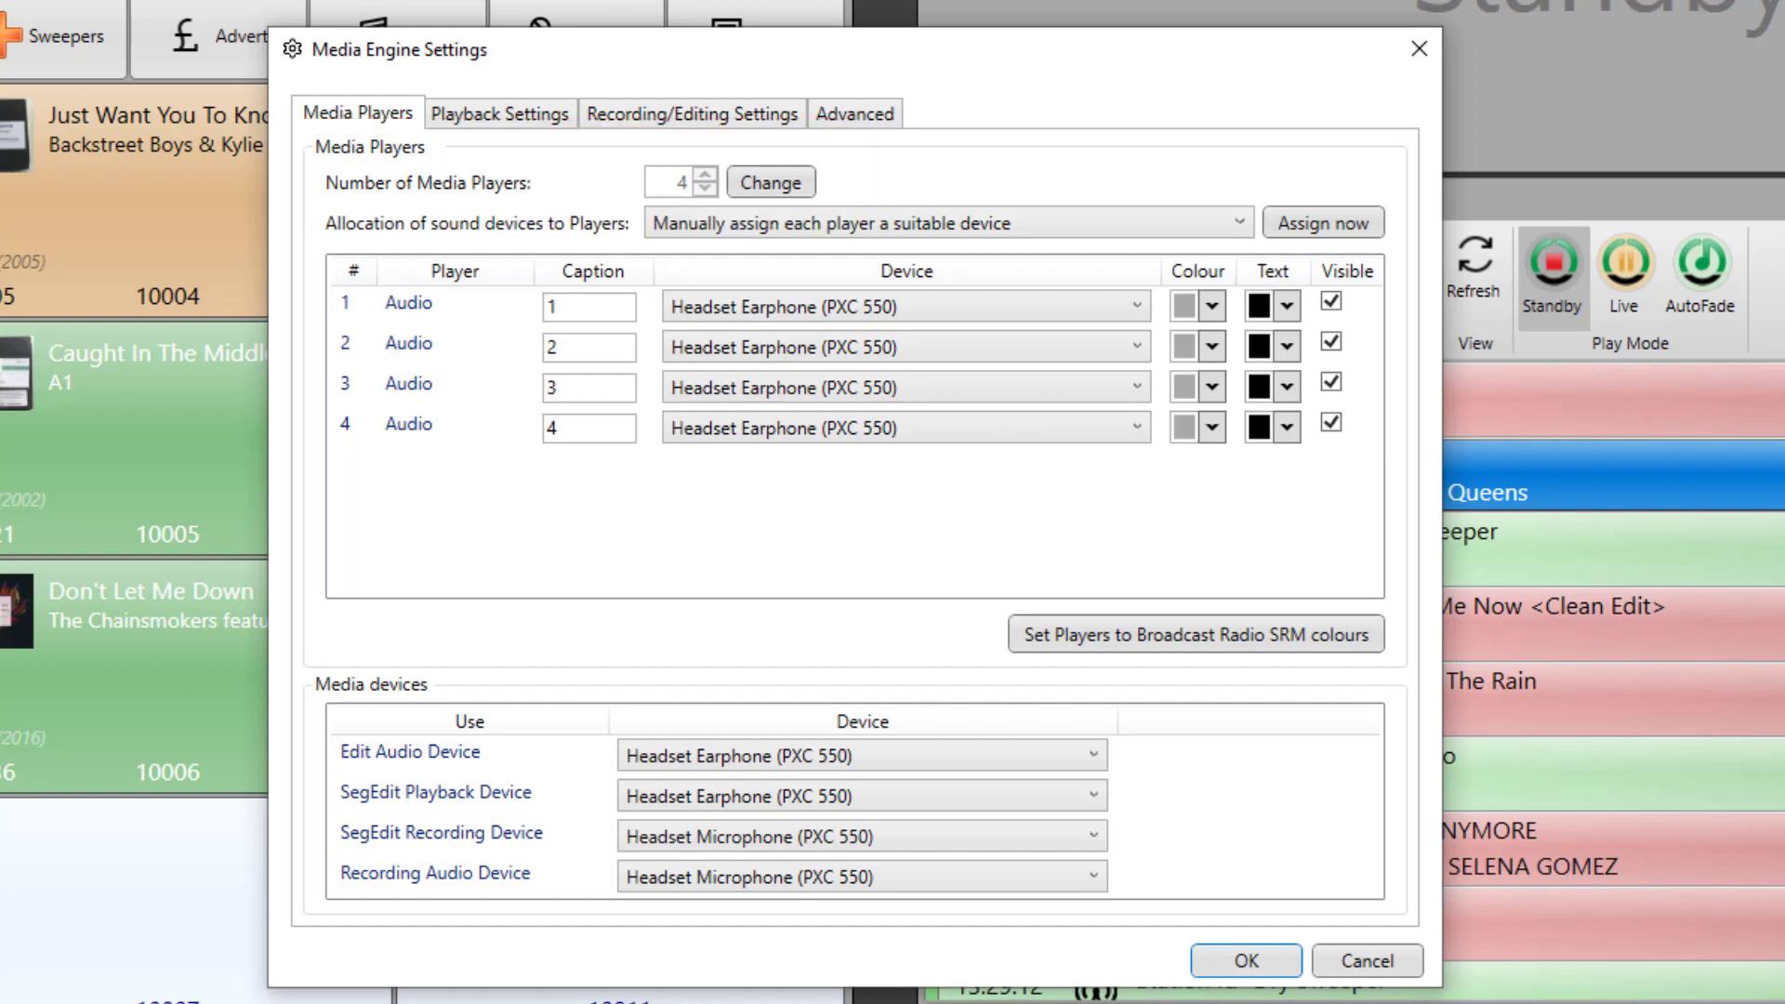
{"action": "left_click", "coordinate": [1137, 220]}
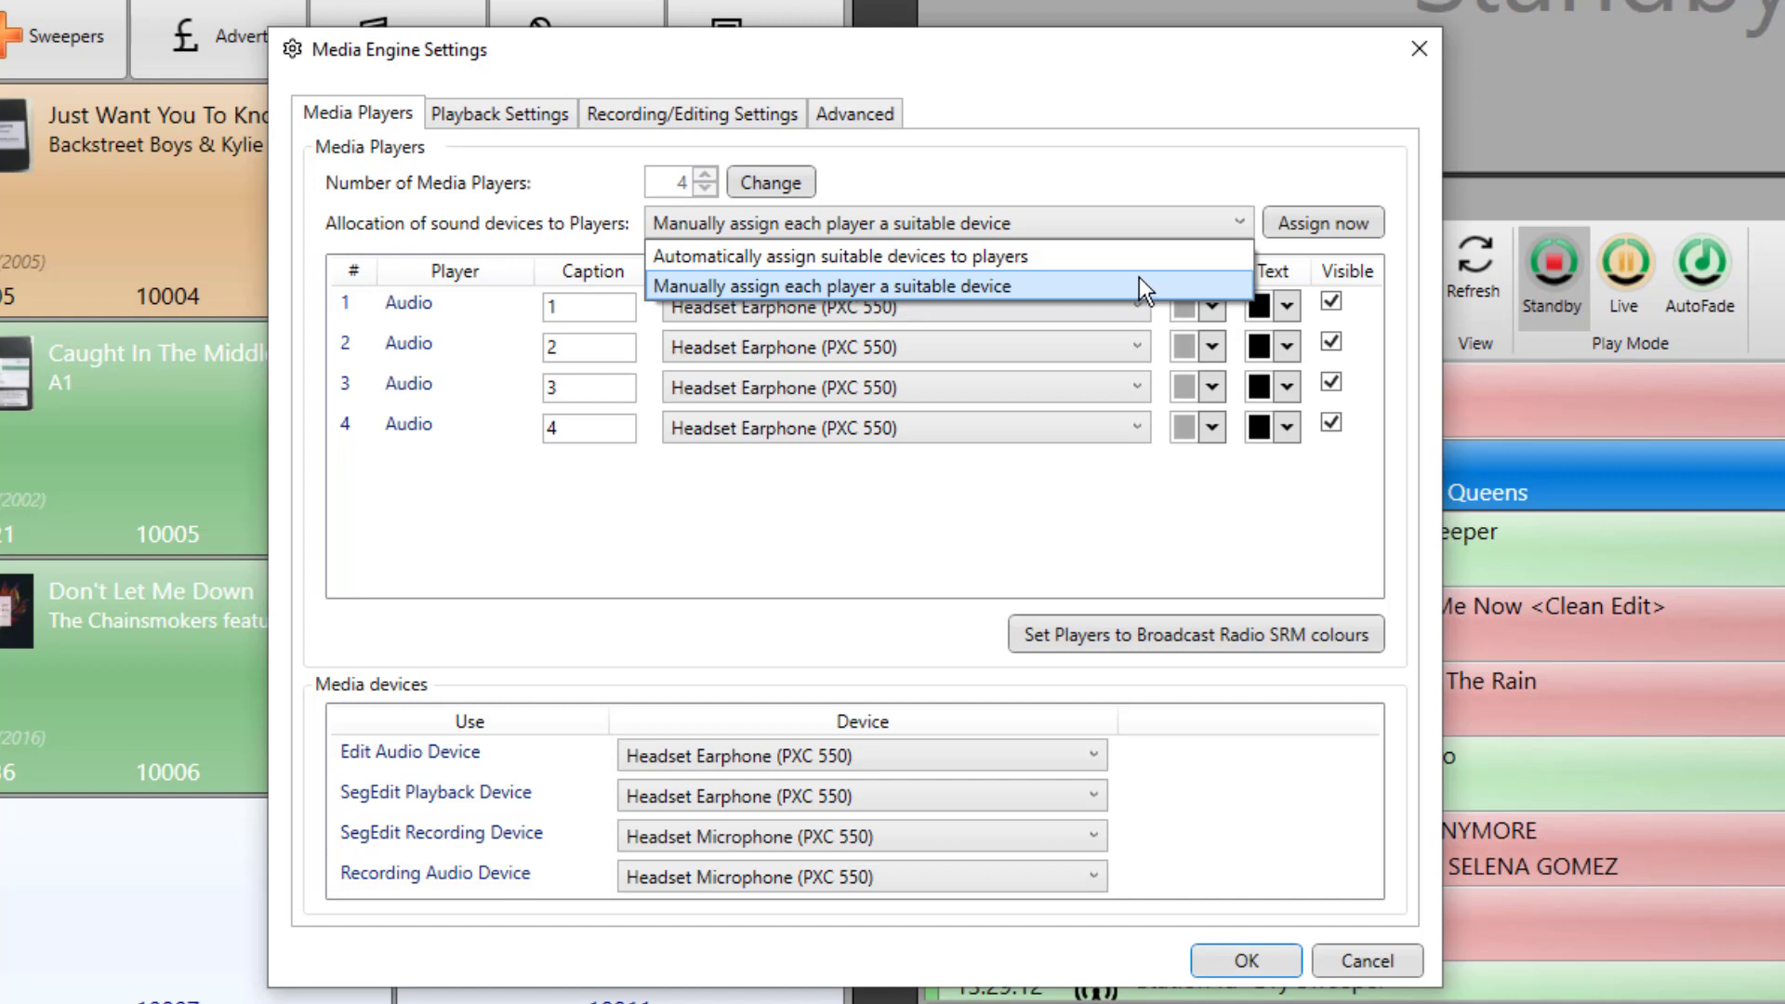
{"action": "left_click", "coordinate": [1187, 165]}
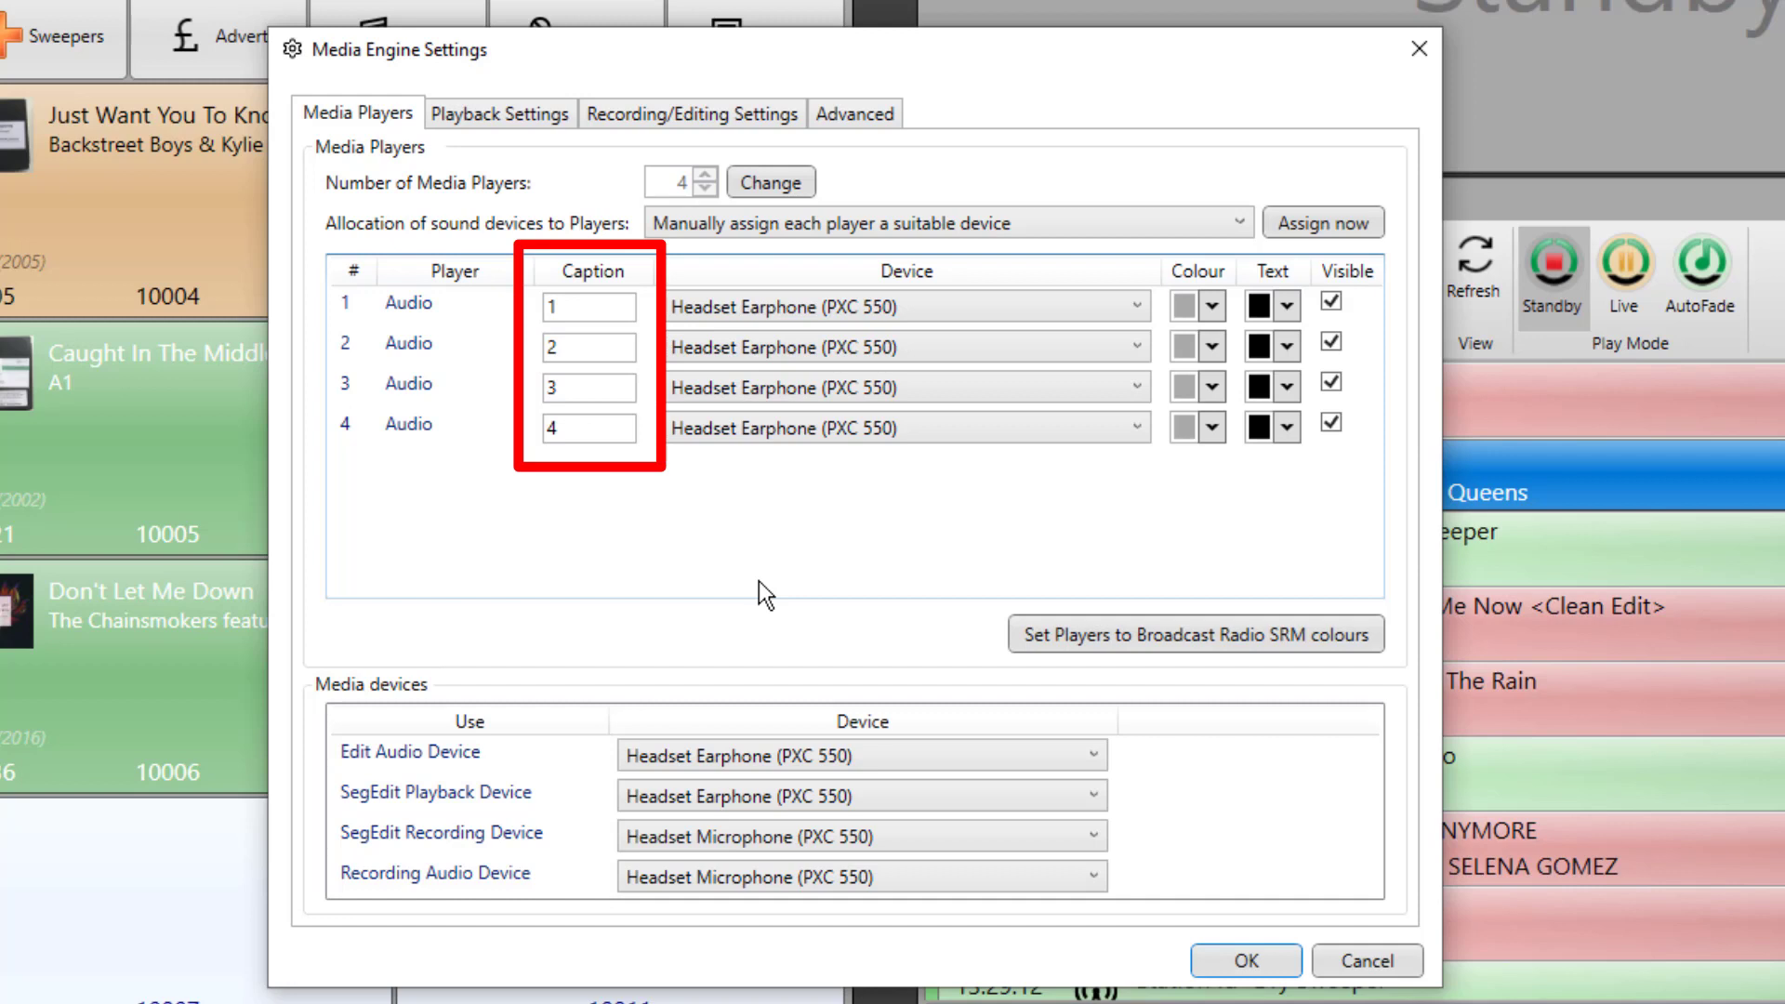
{"action": "left_click", "coordinate": [948, 307]}
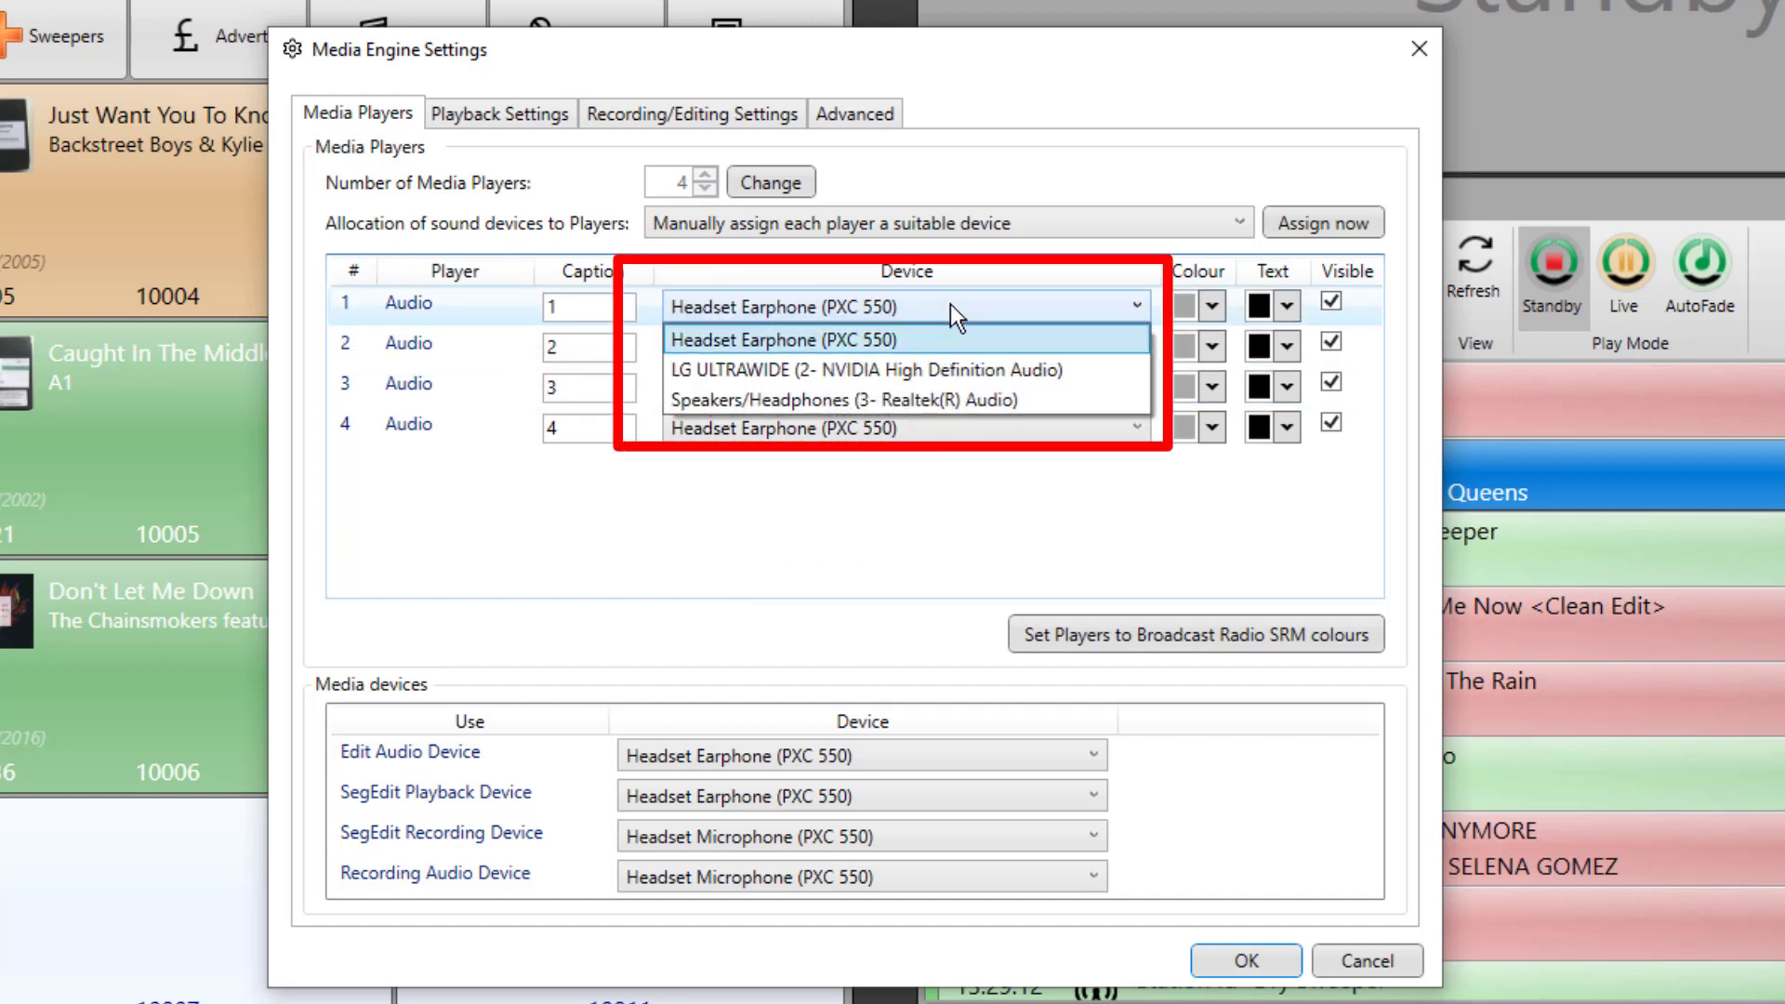
{"action": "left_click", "coordinate": [950, 304]}
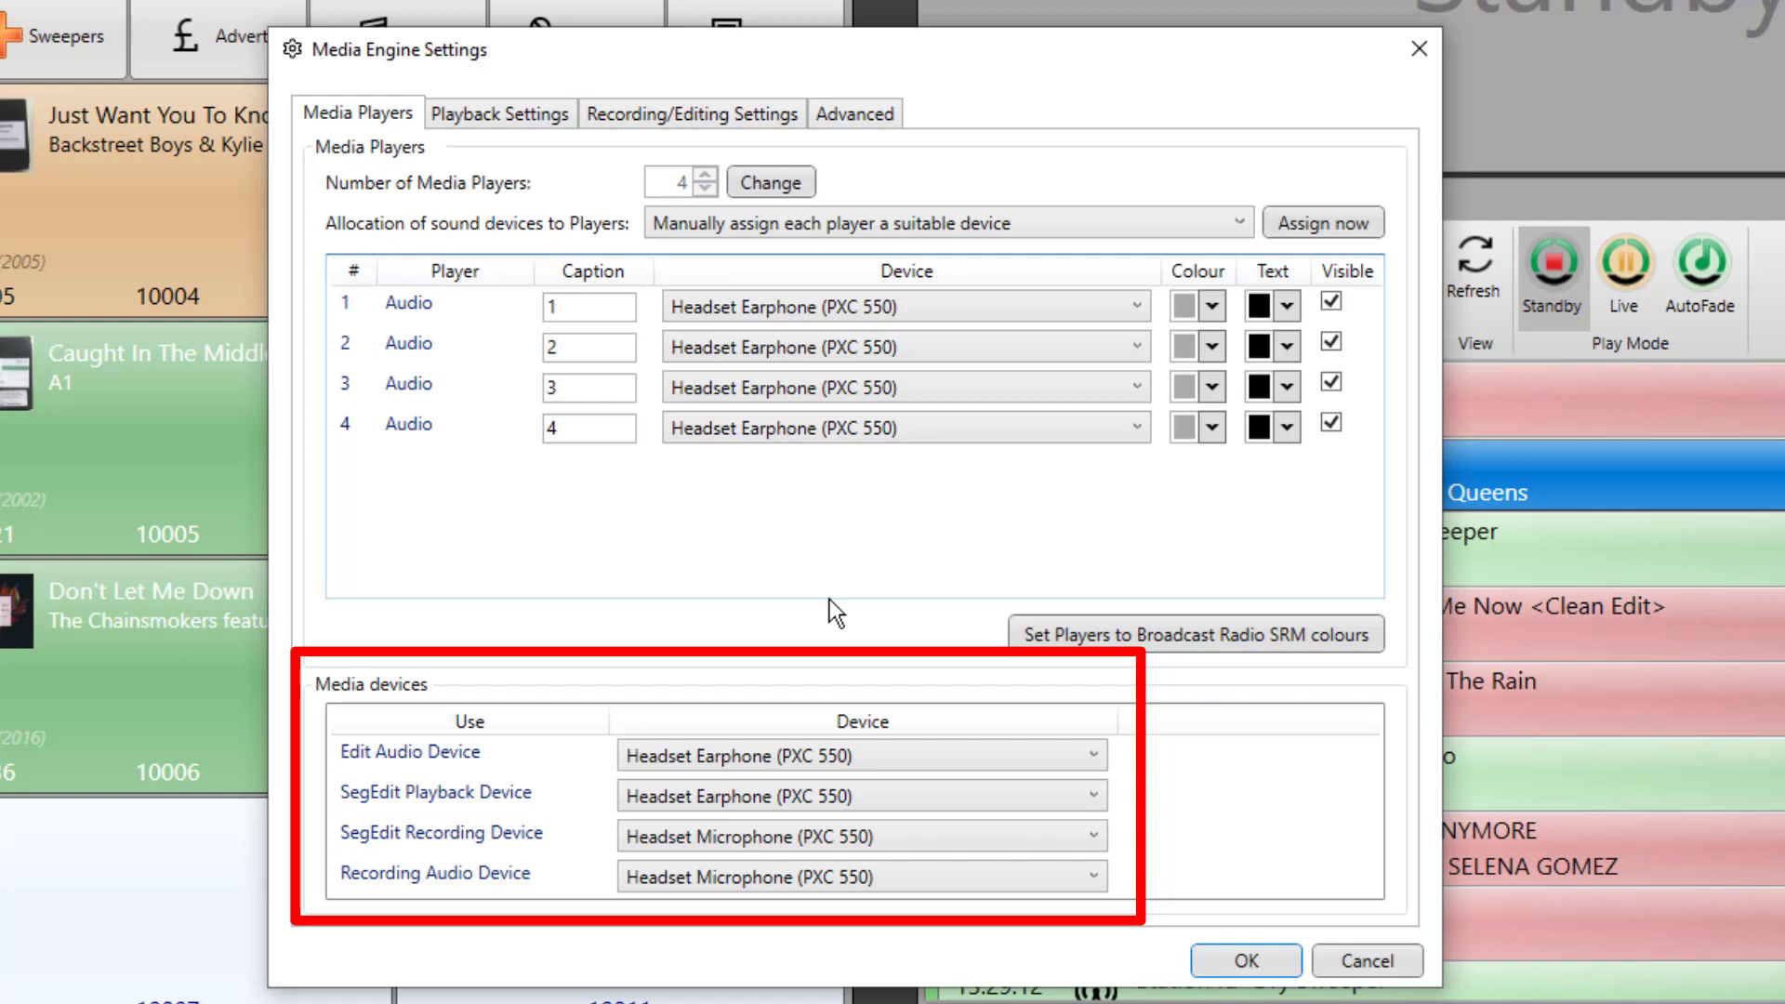
- Set the first player for Favourite items to Player 3 in the playback settings and examine the Recording/Editing settings
{"action": "left_click", "coordinate": [510, 106]}
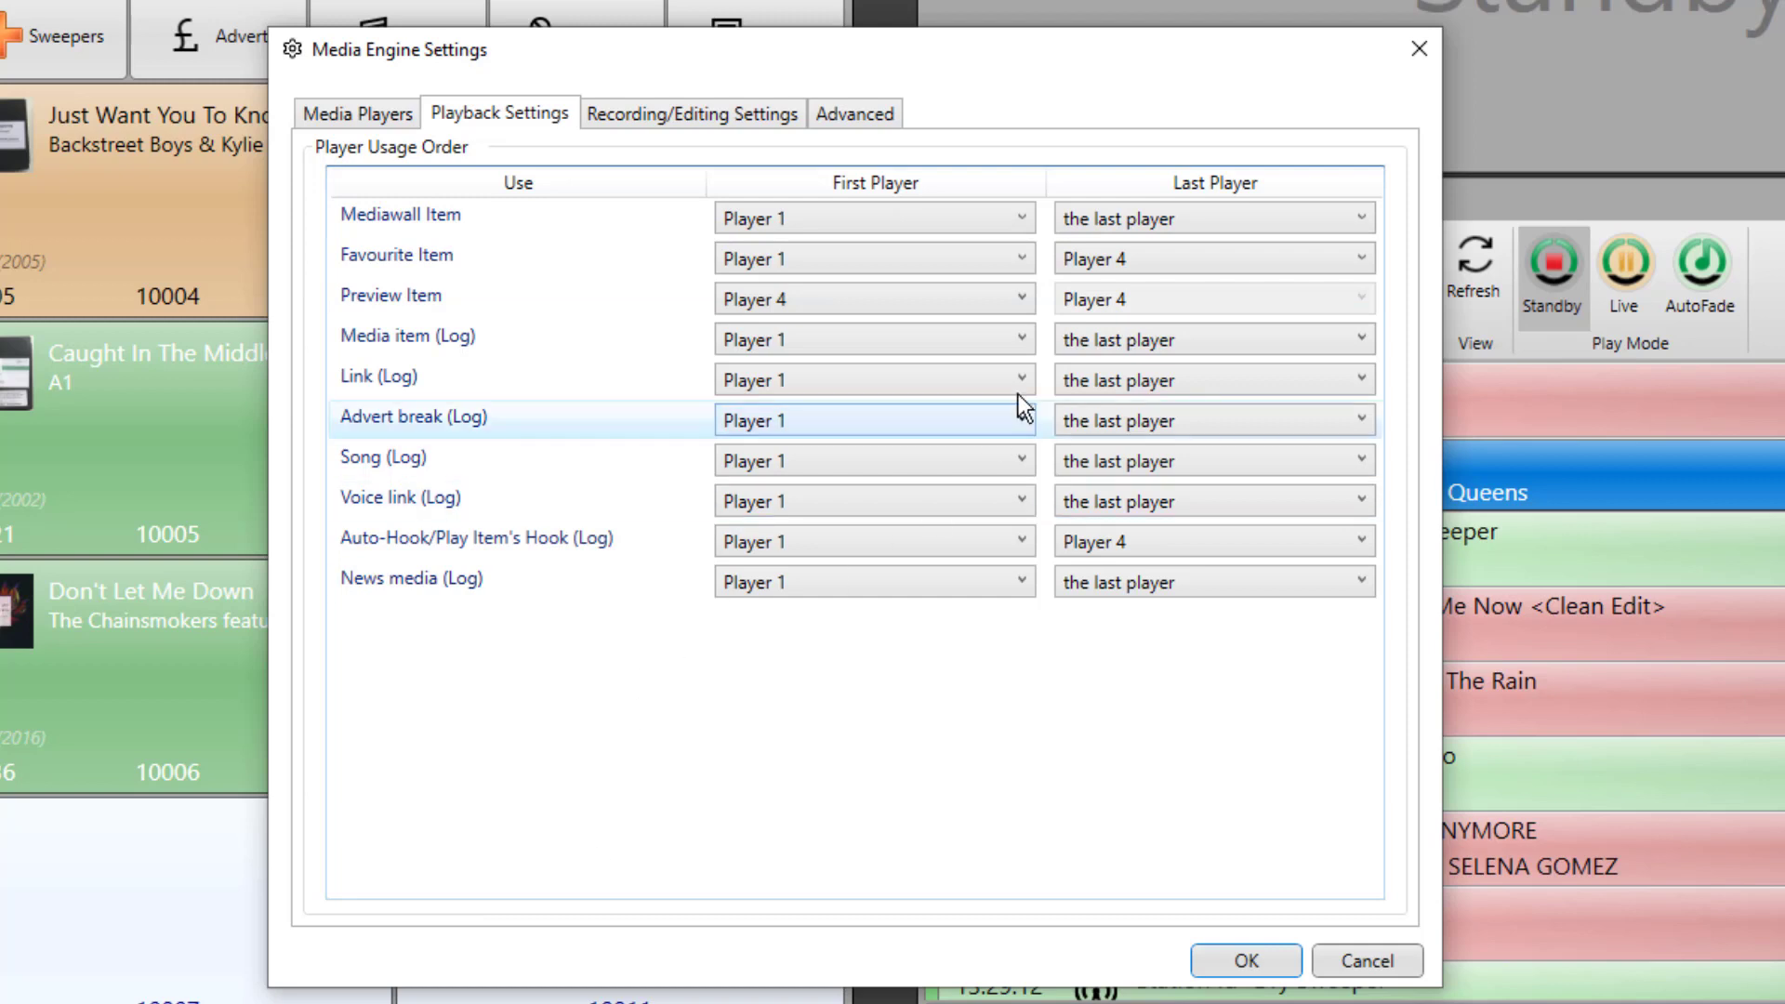
{"action": "left_click", "coordinate": [1022, 262]}
{"action": "left_click", "coordinate": [865, 351]}
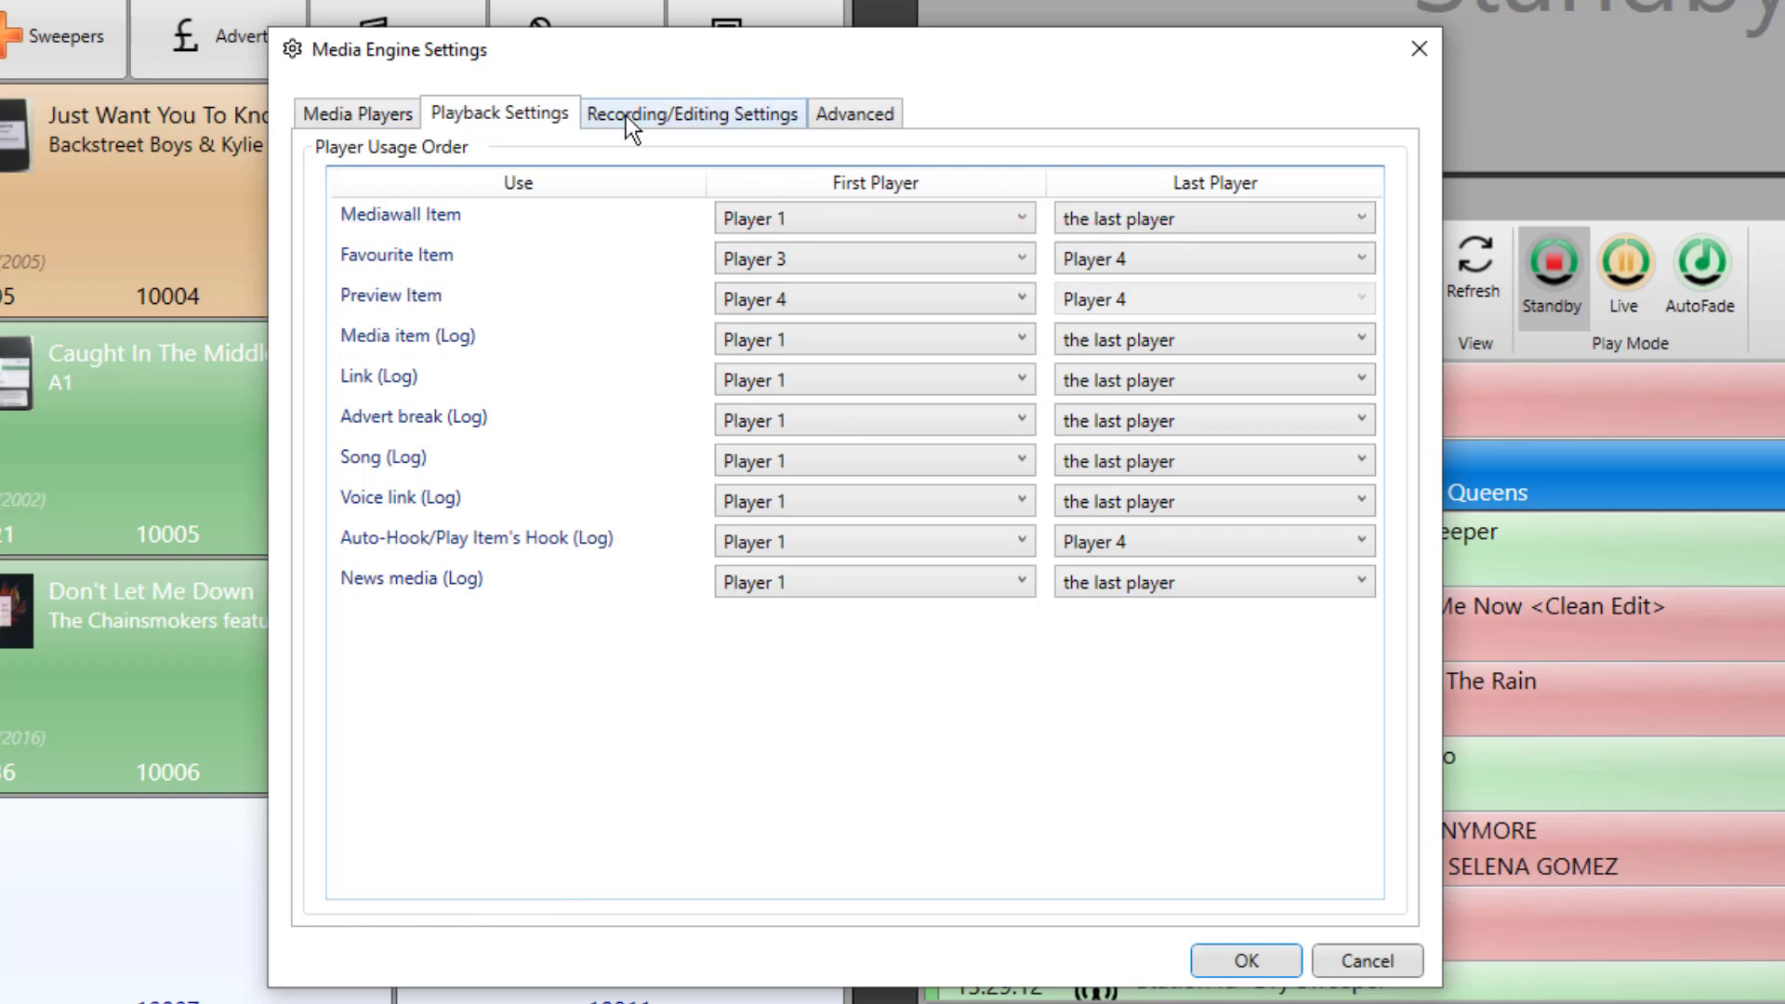
{"action": "left_click", "coordinate": [708, 113]}
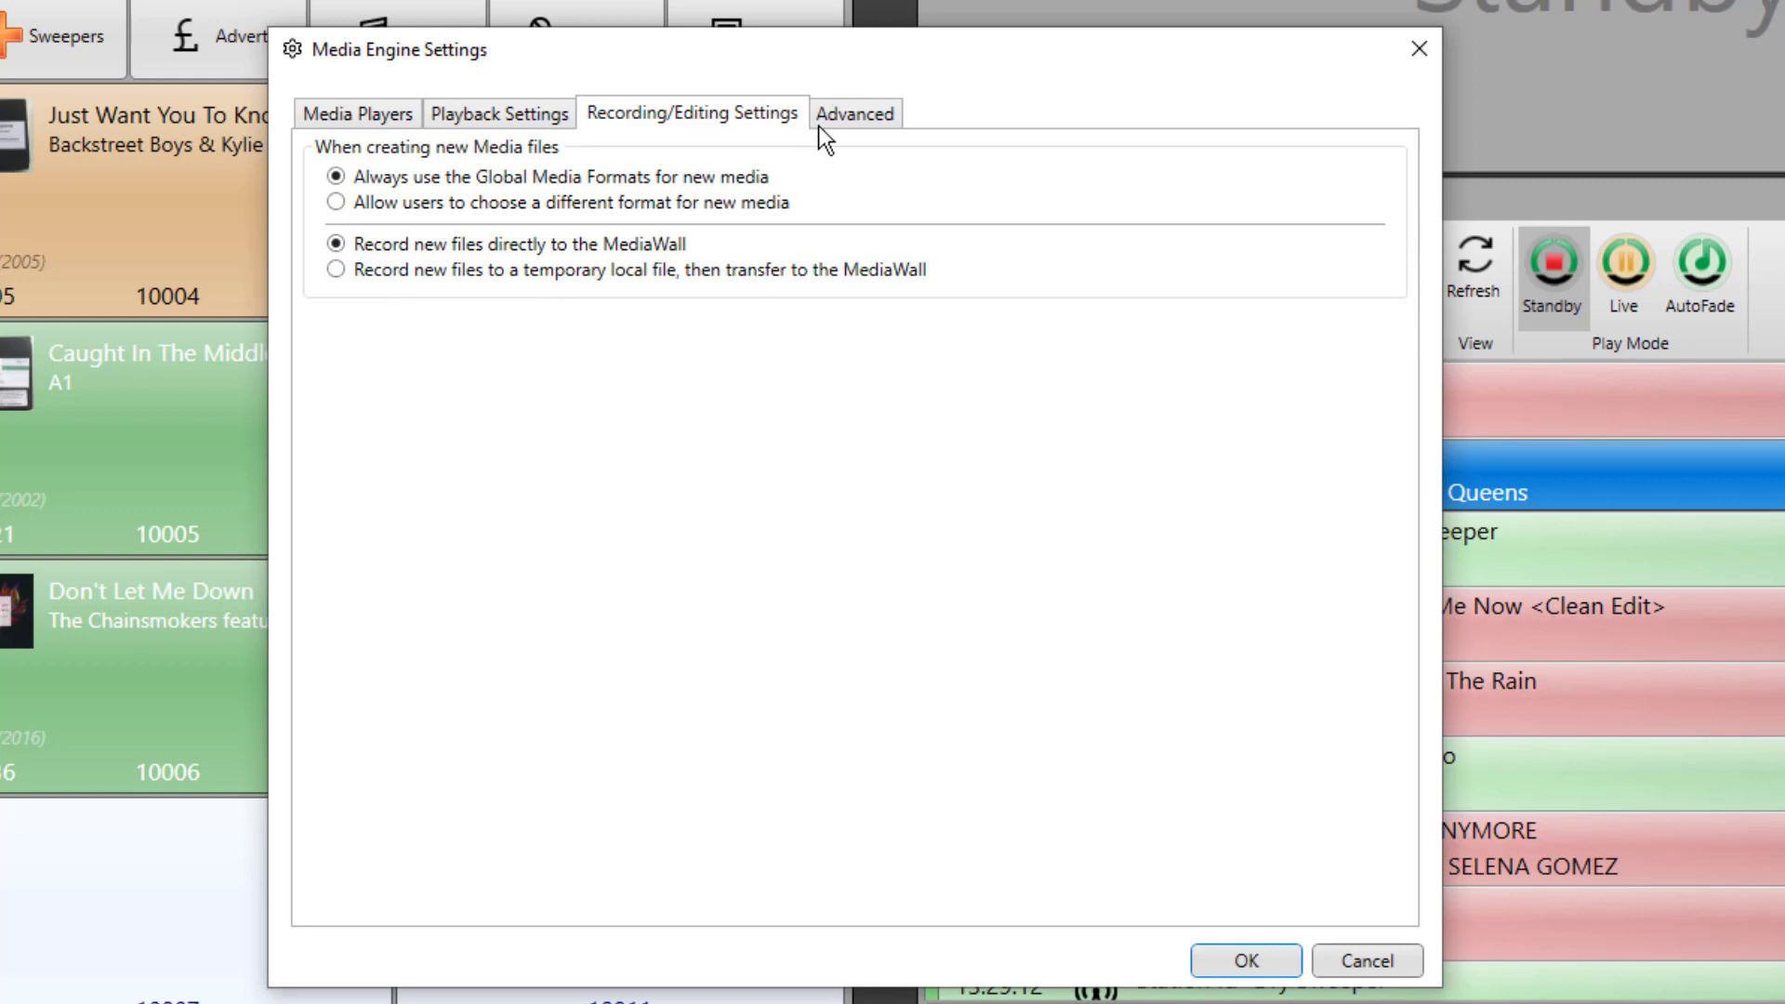
- Look at the Advanced media engine settings and open the Database Settings
{"action": "left_click", "coordinate": [875, 119]}
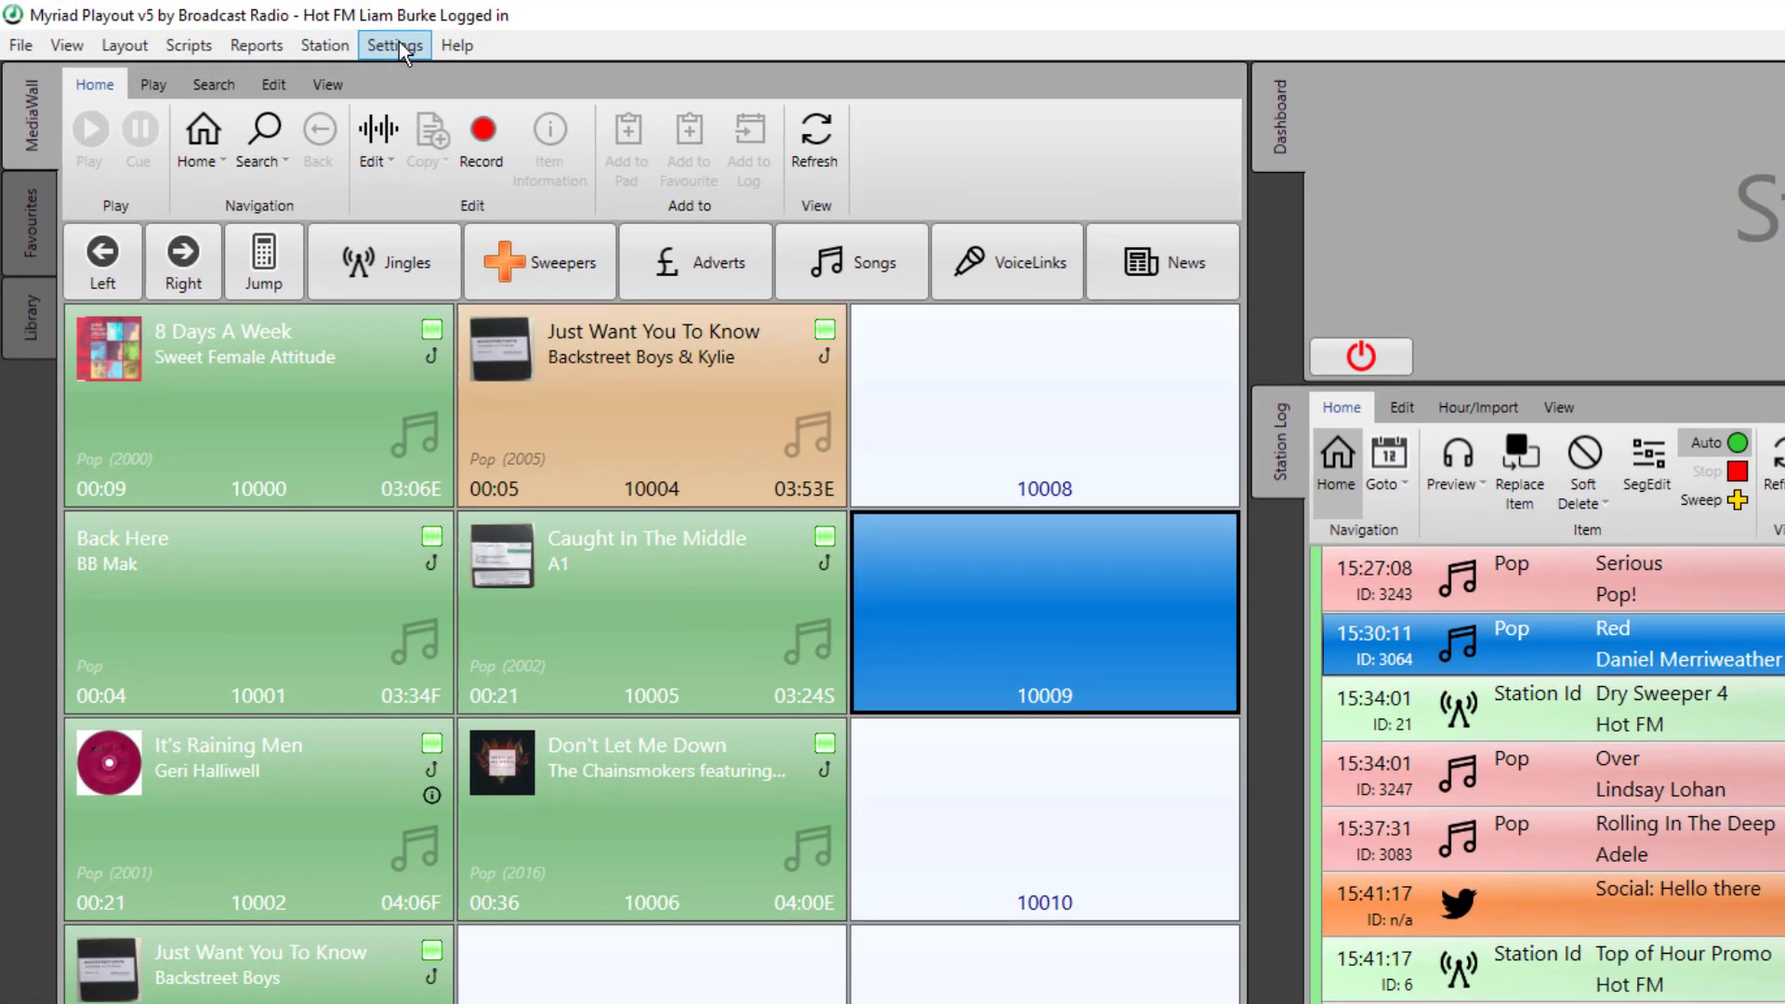
{"action": "left_click", "coordinate": [342, 38]}
{"action": "mouse_move", "coordinate": [407, 155]}
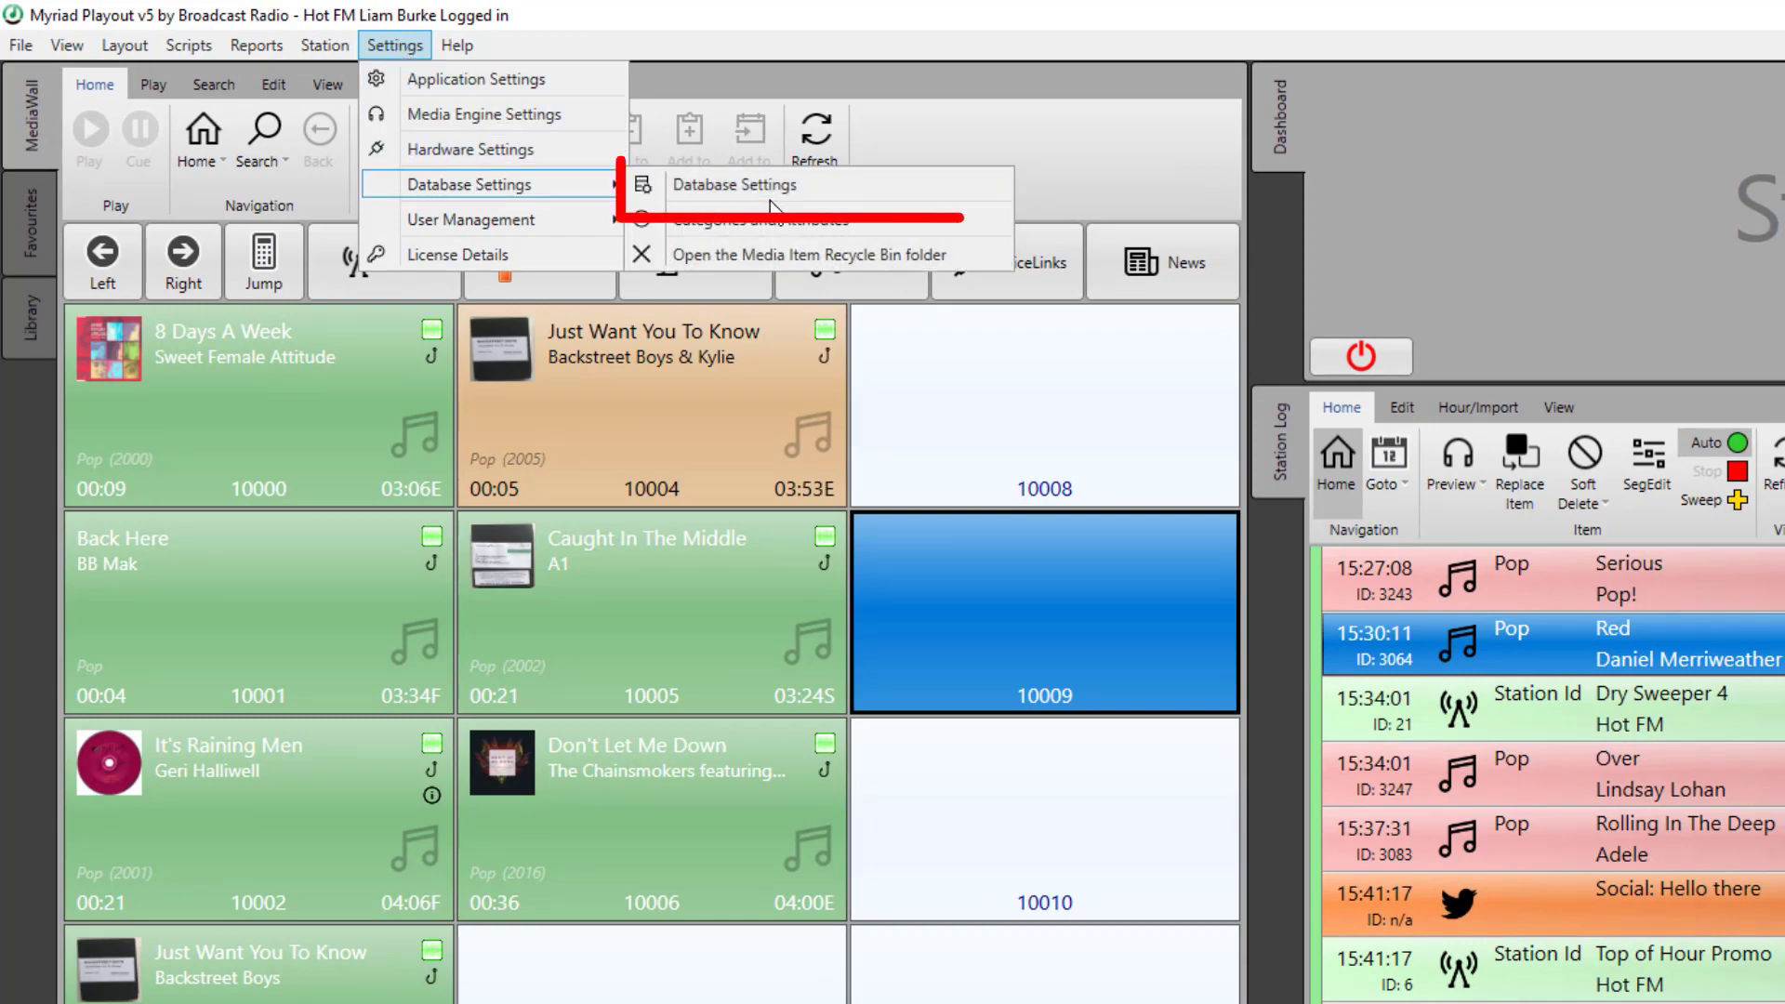
{"action": "left_click", "coordinate": [783, 185]}
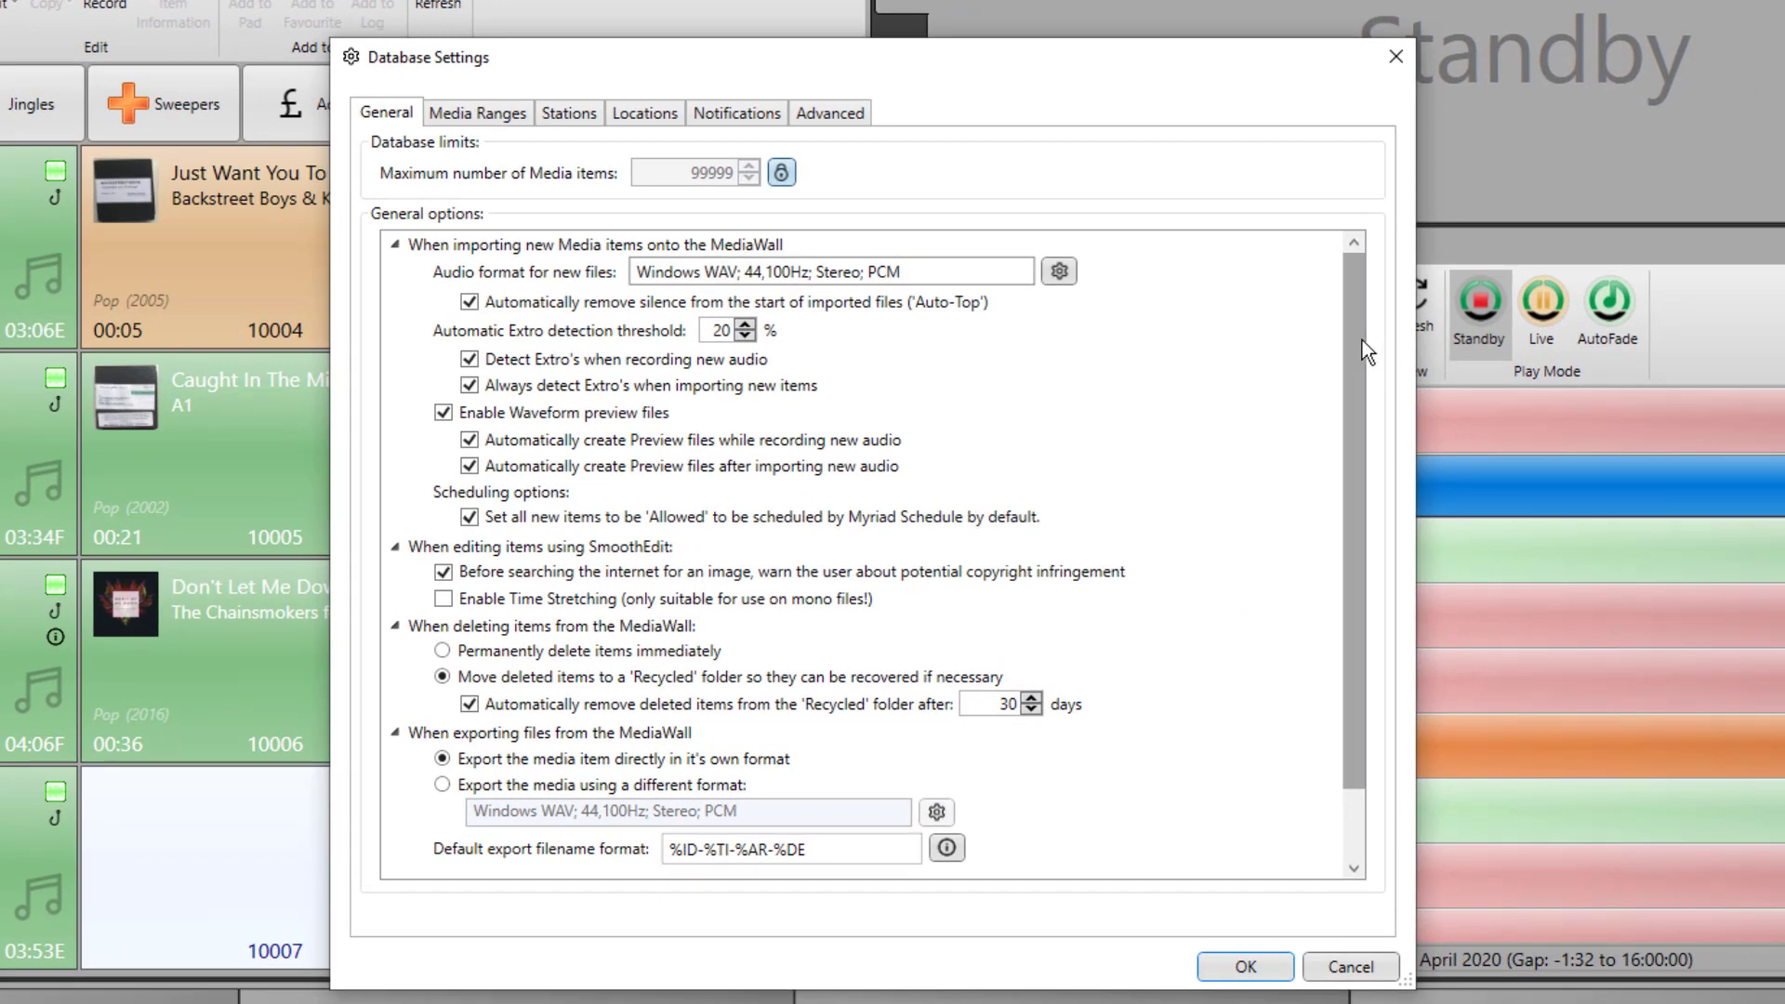
- Examine the general database options down to media playback, briefly unlocking and relocking the maximum number of Media items
{"action": "left_click_drag", "start_coordinate": [1356, 358], "coordinate": [1362, 220]}
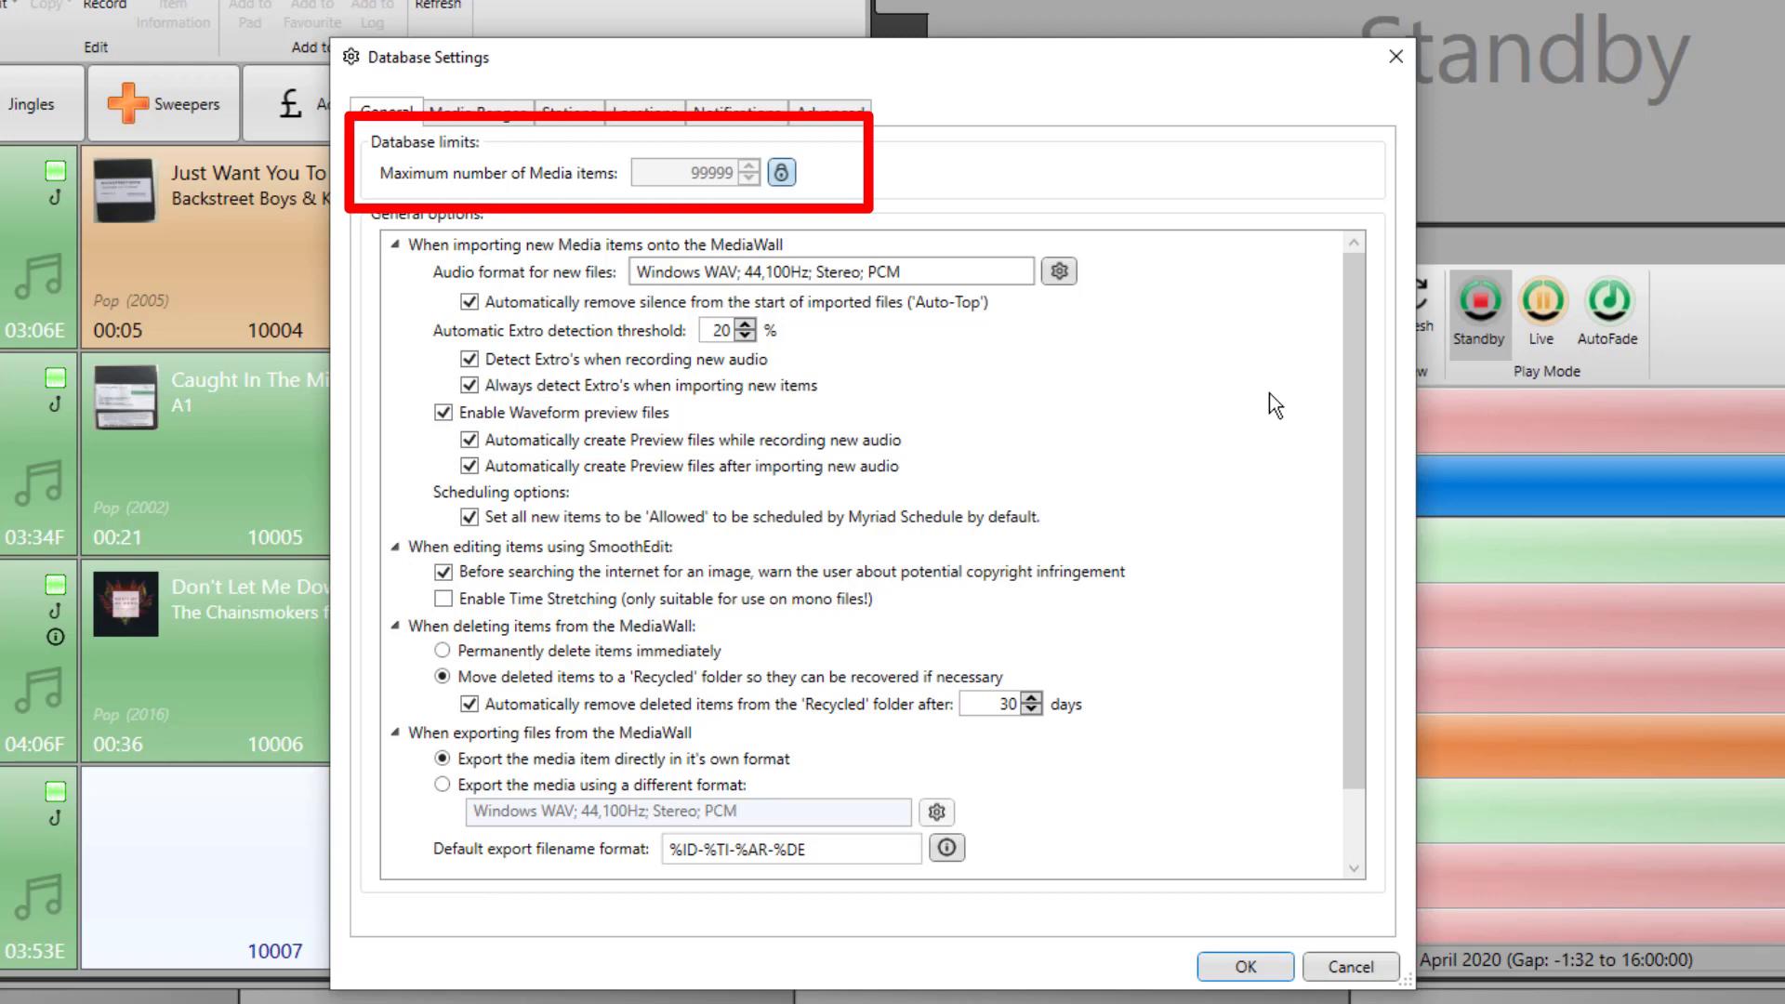
{"action": "left_click", "coordinate": [791, 178]}
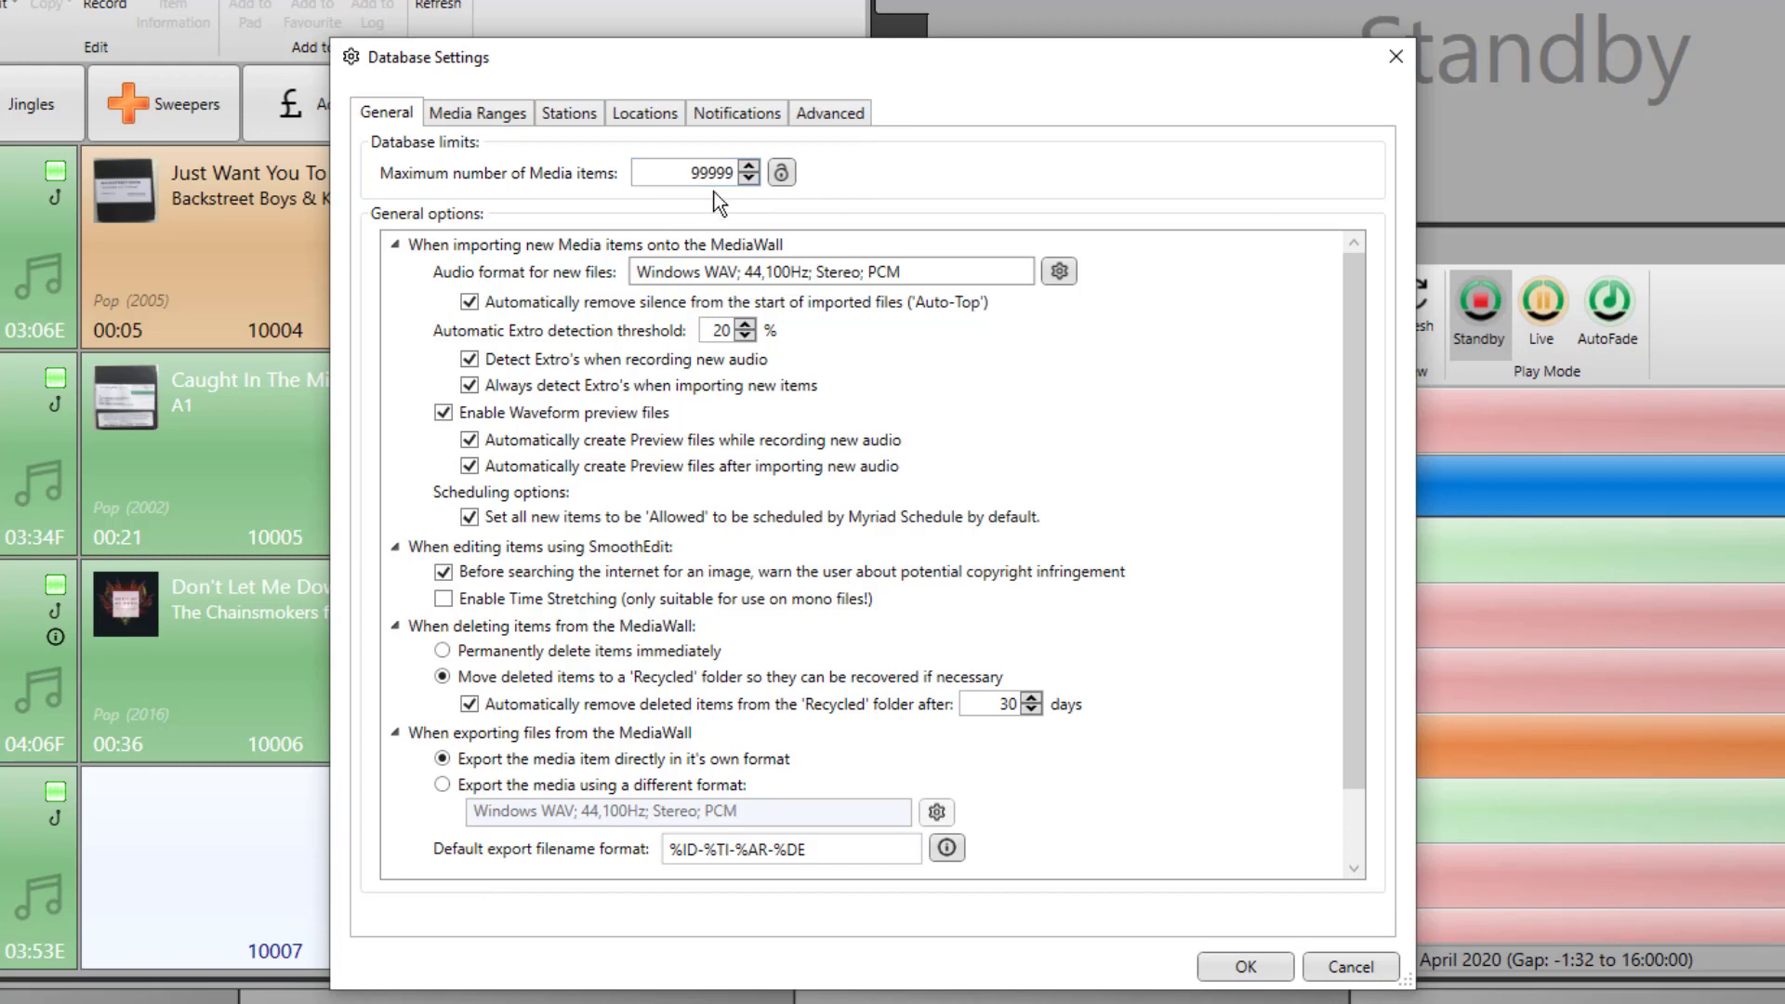
{"action": "left_click", "coordinate": [791, 173]}
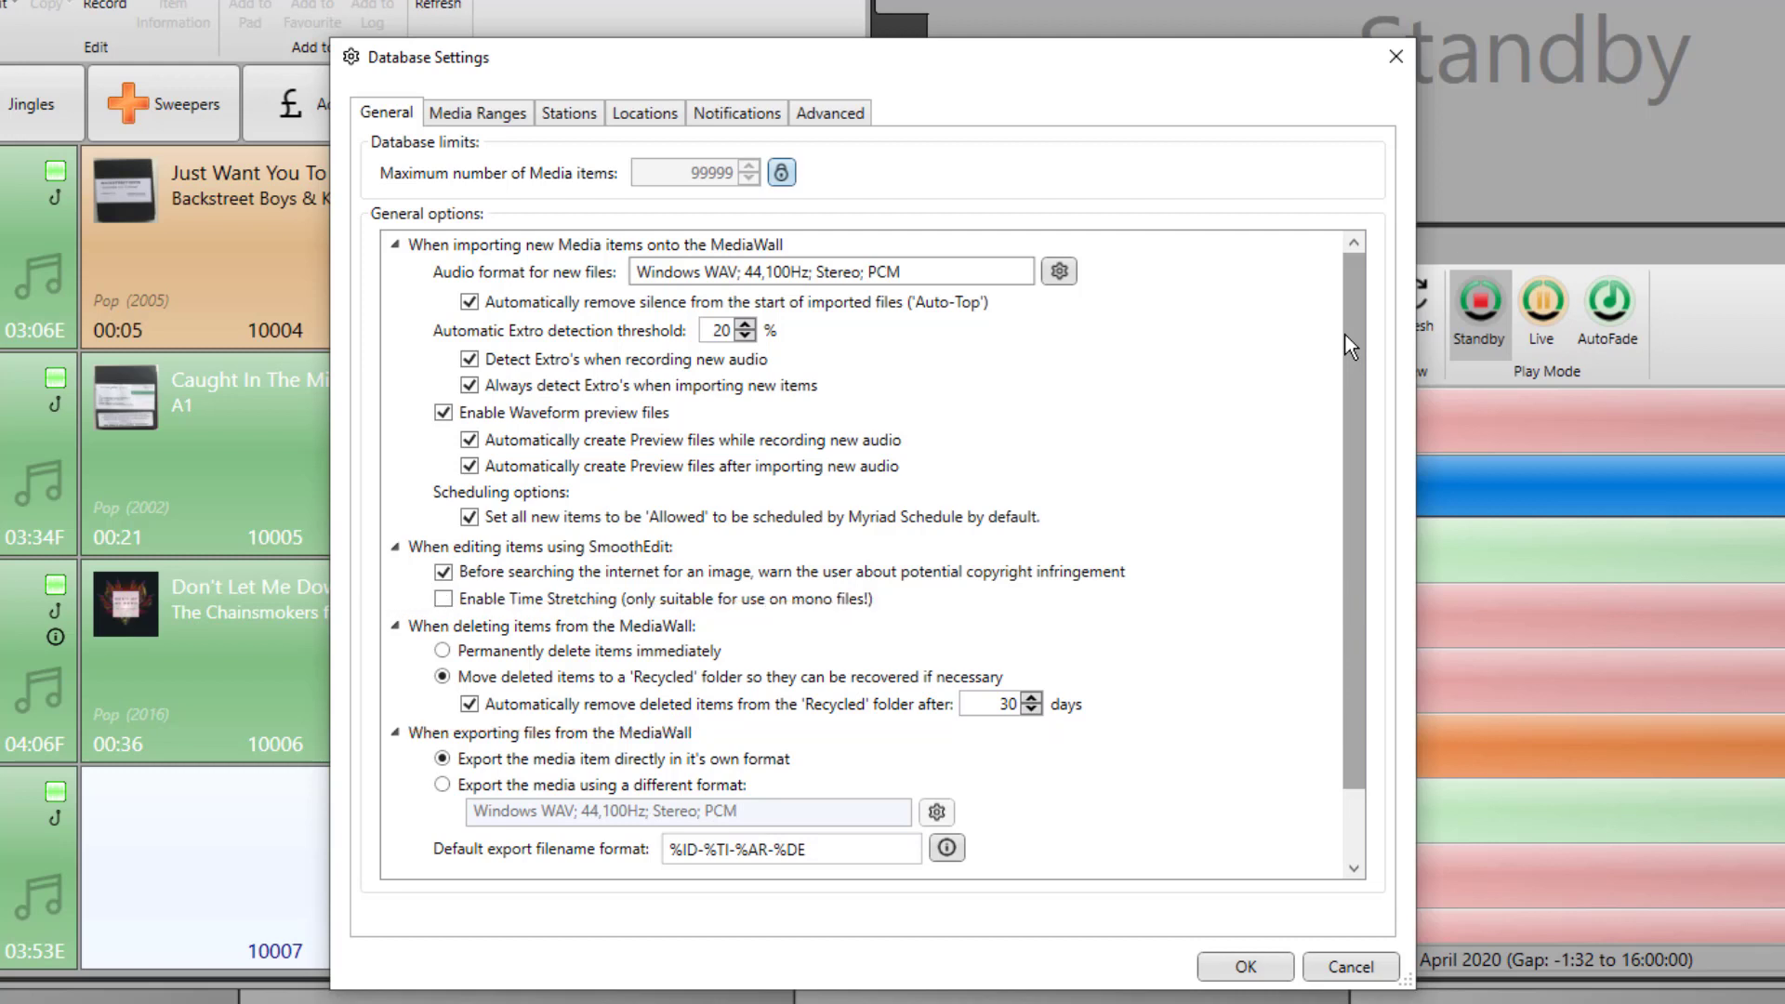
{"action": "scroll", "coordinate": [1360, 377], "scroll_direction": "down", "scroll_amount": 2}
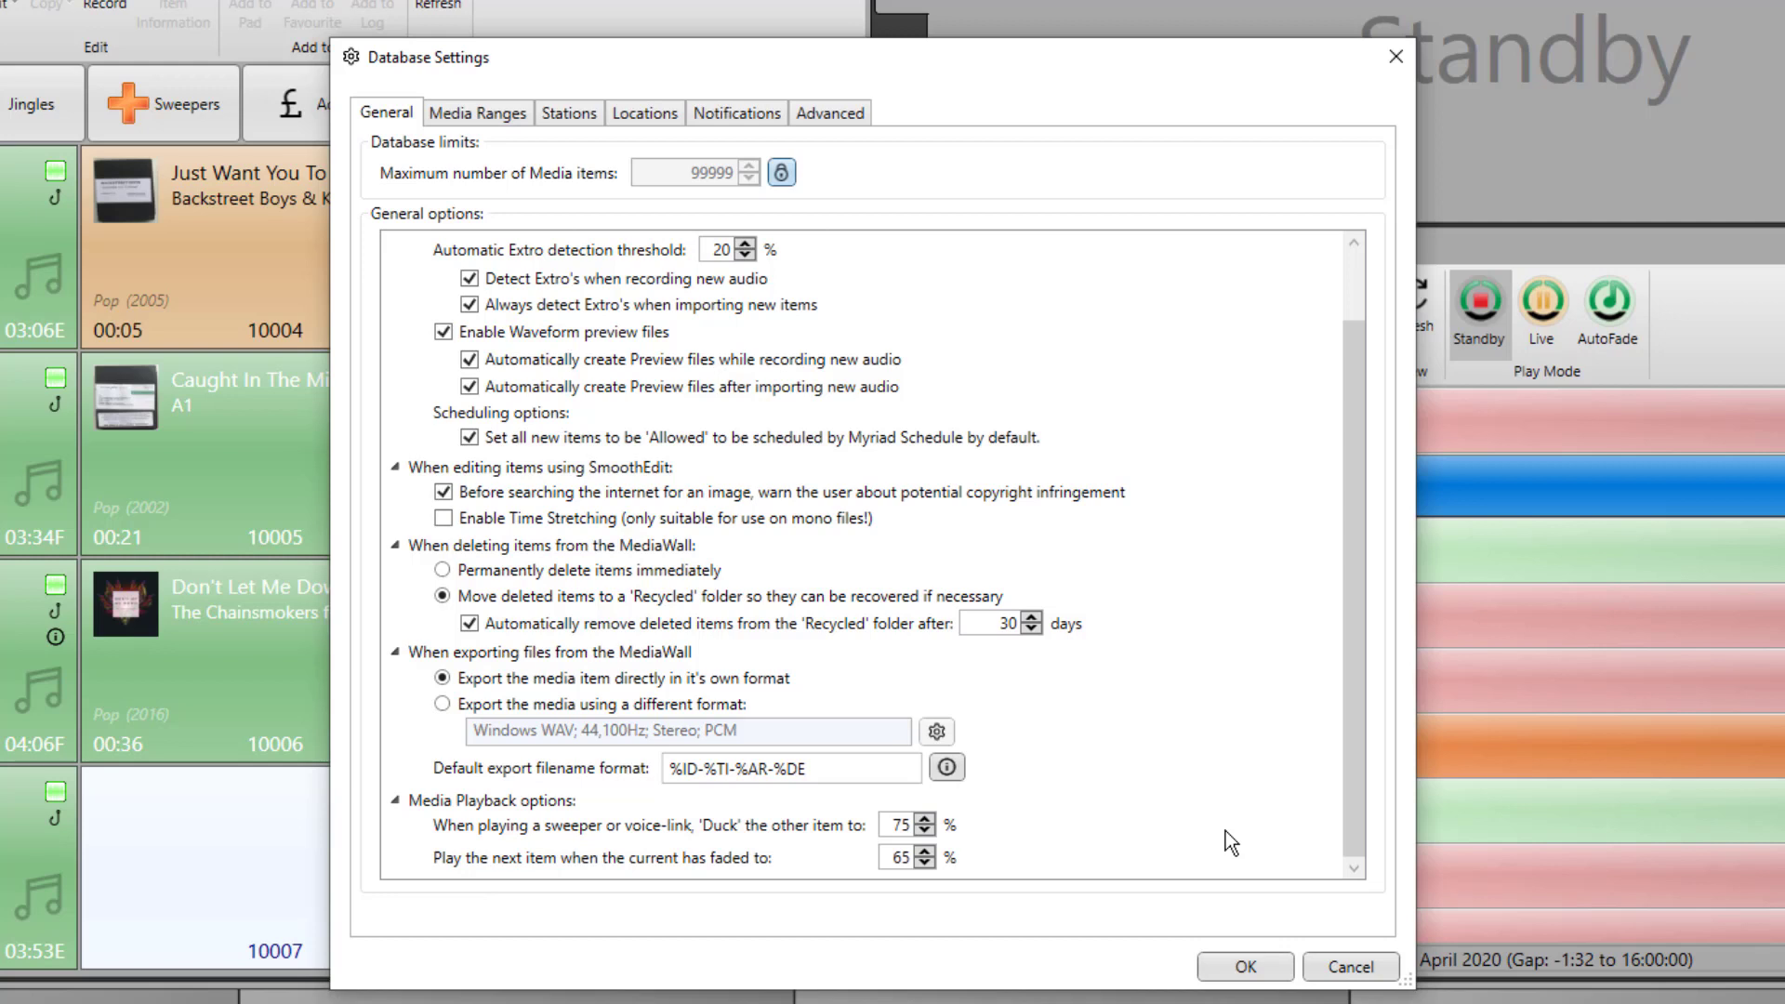
- Examine the database's Media Ranges, Stations, Locations, Notifications and Advanced settings
{"action": "left_click", "coordinate": [481, 111]}
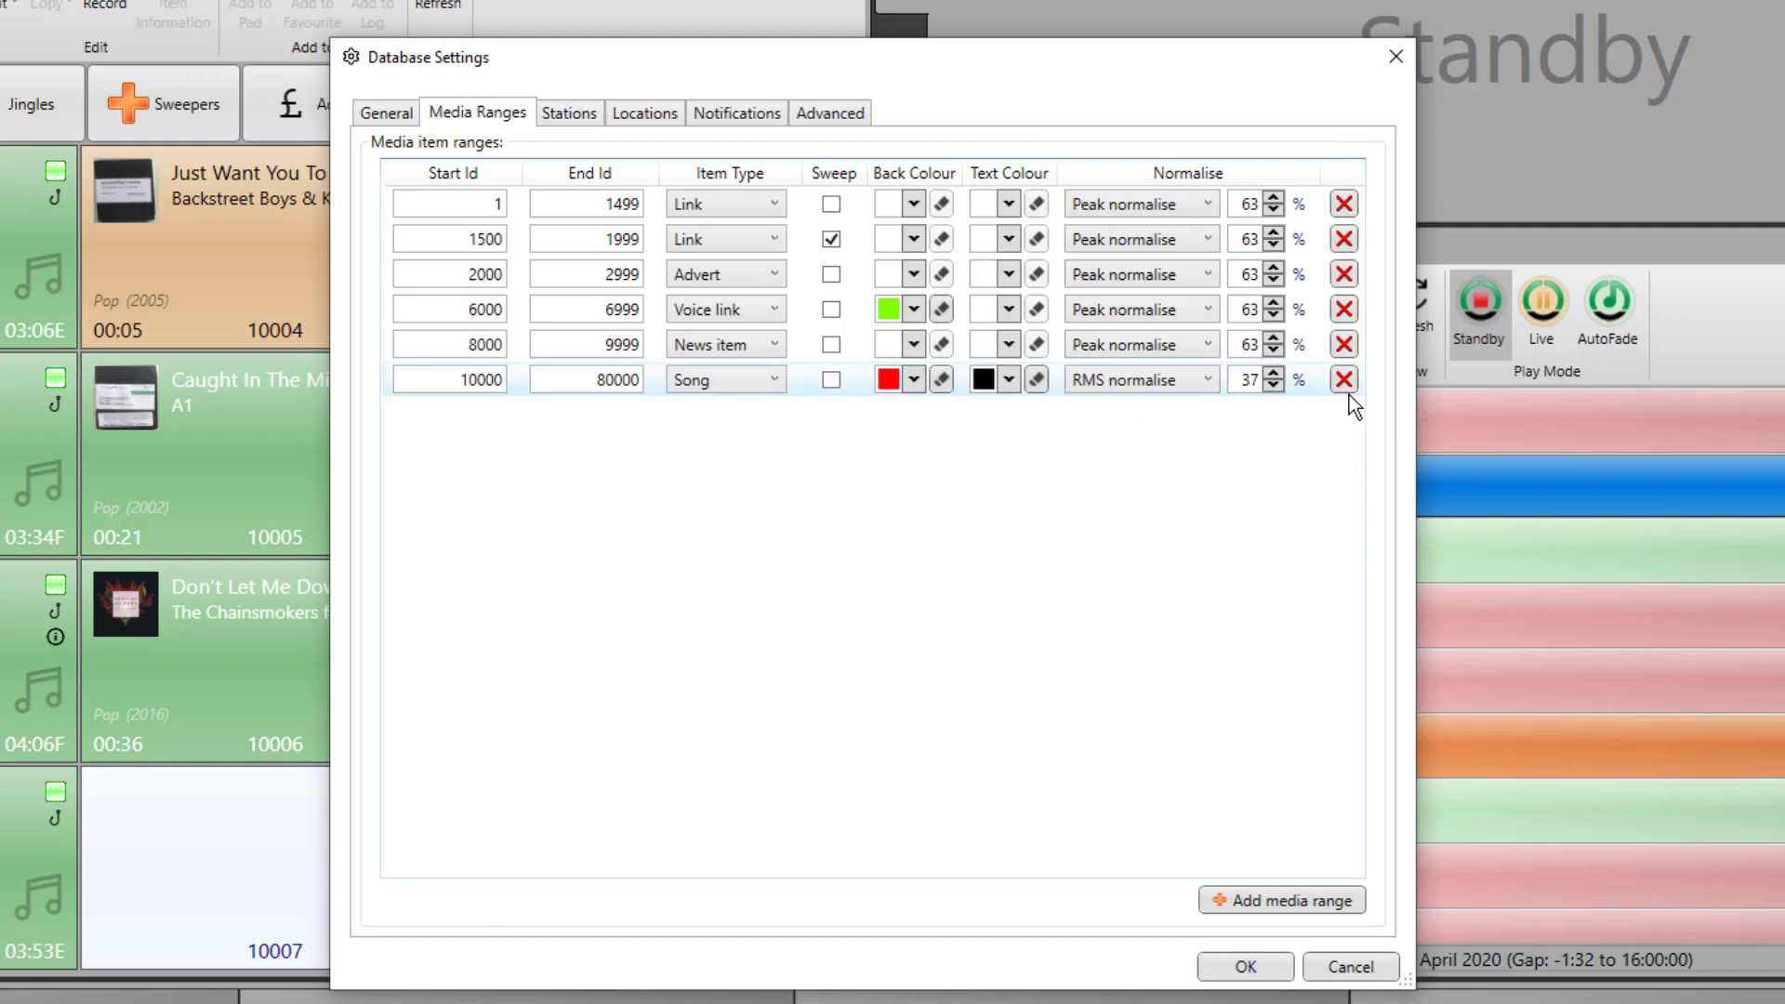
{"action": "left_click", "coordinate": [585, 116]}
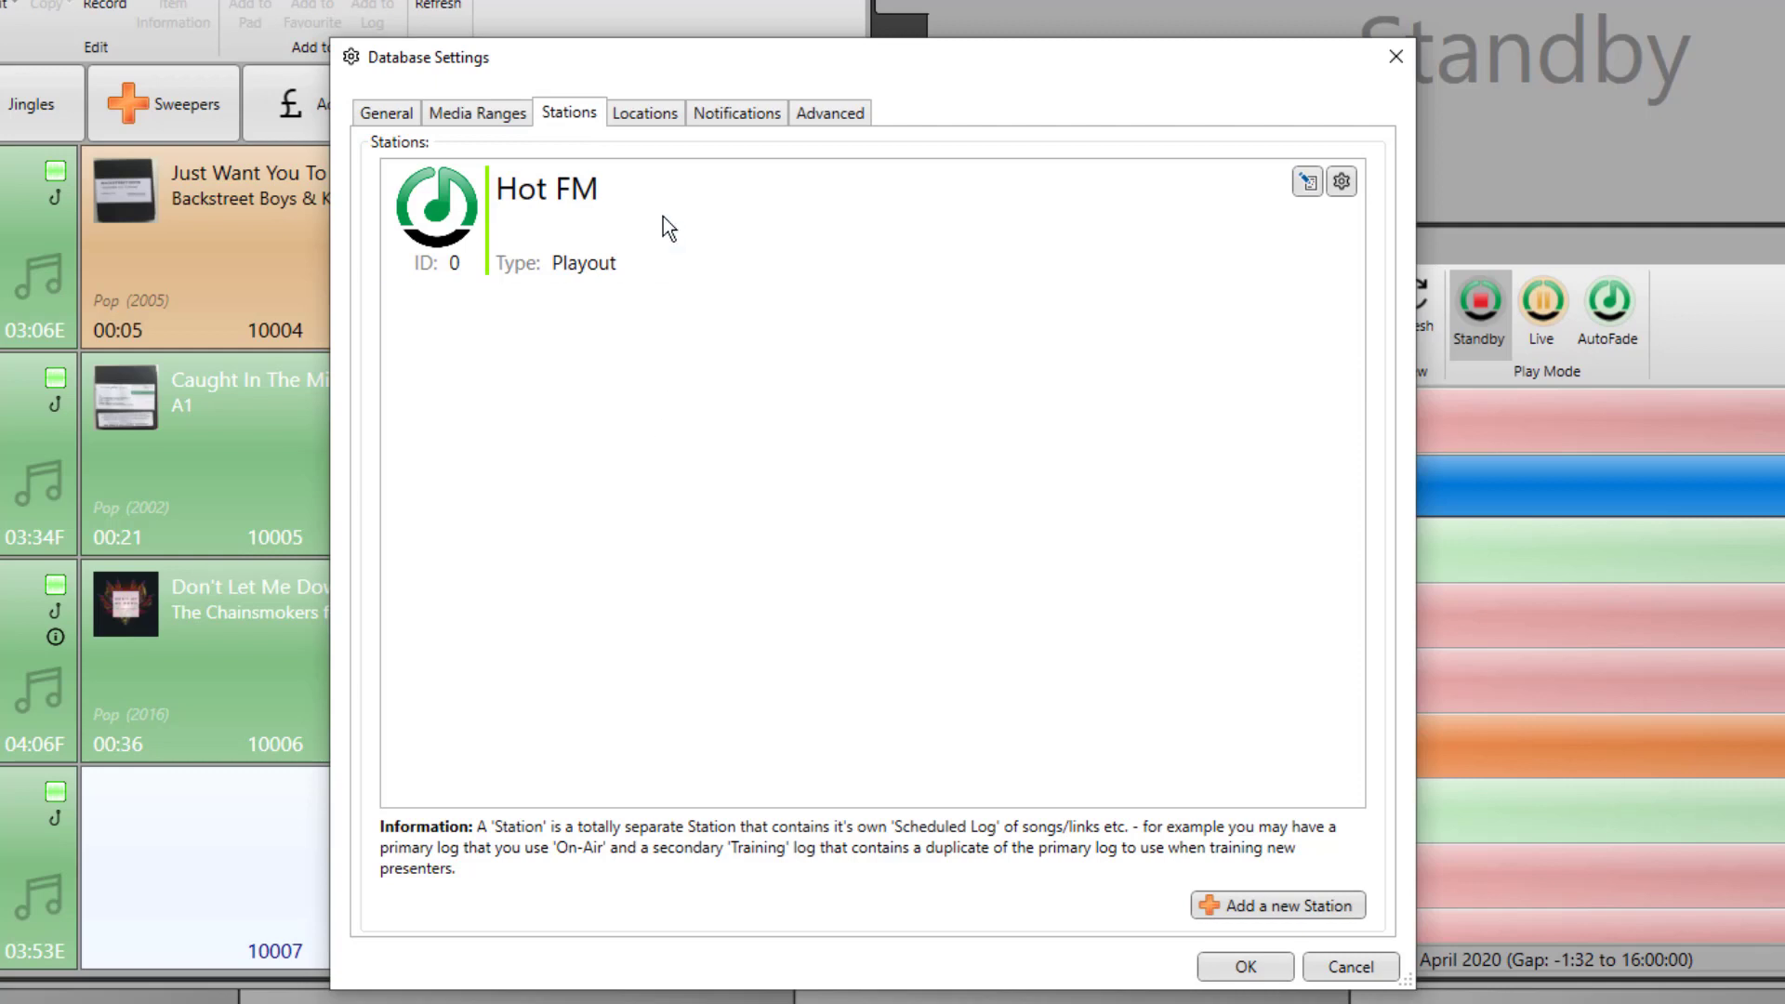
{"action": "left_click", "coordinate": [656, 114]}
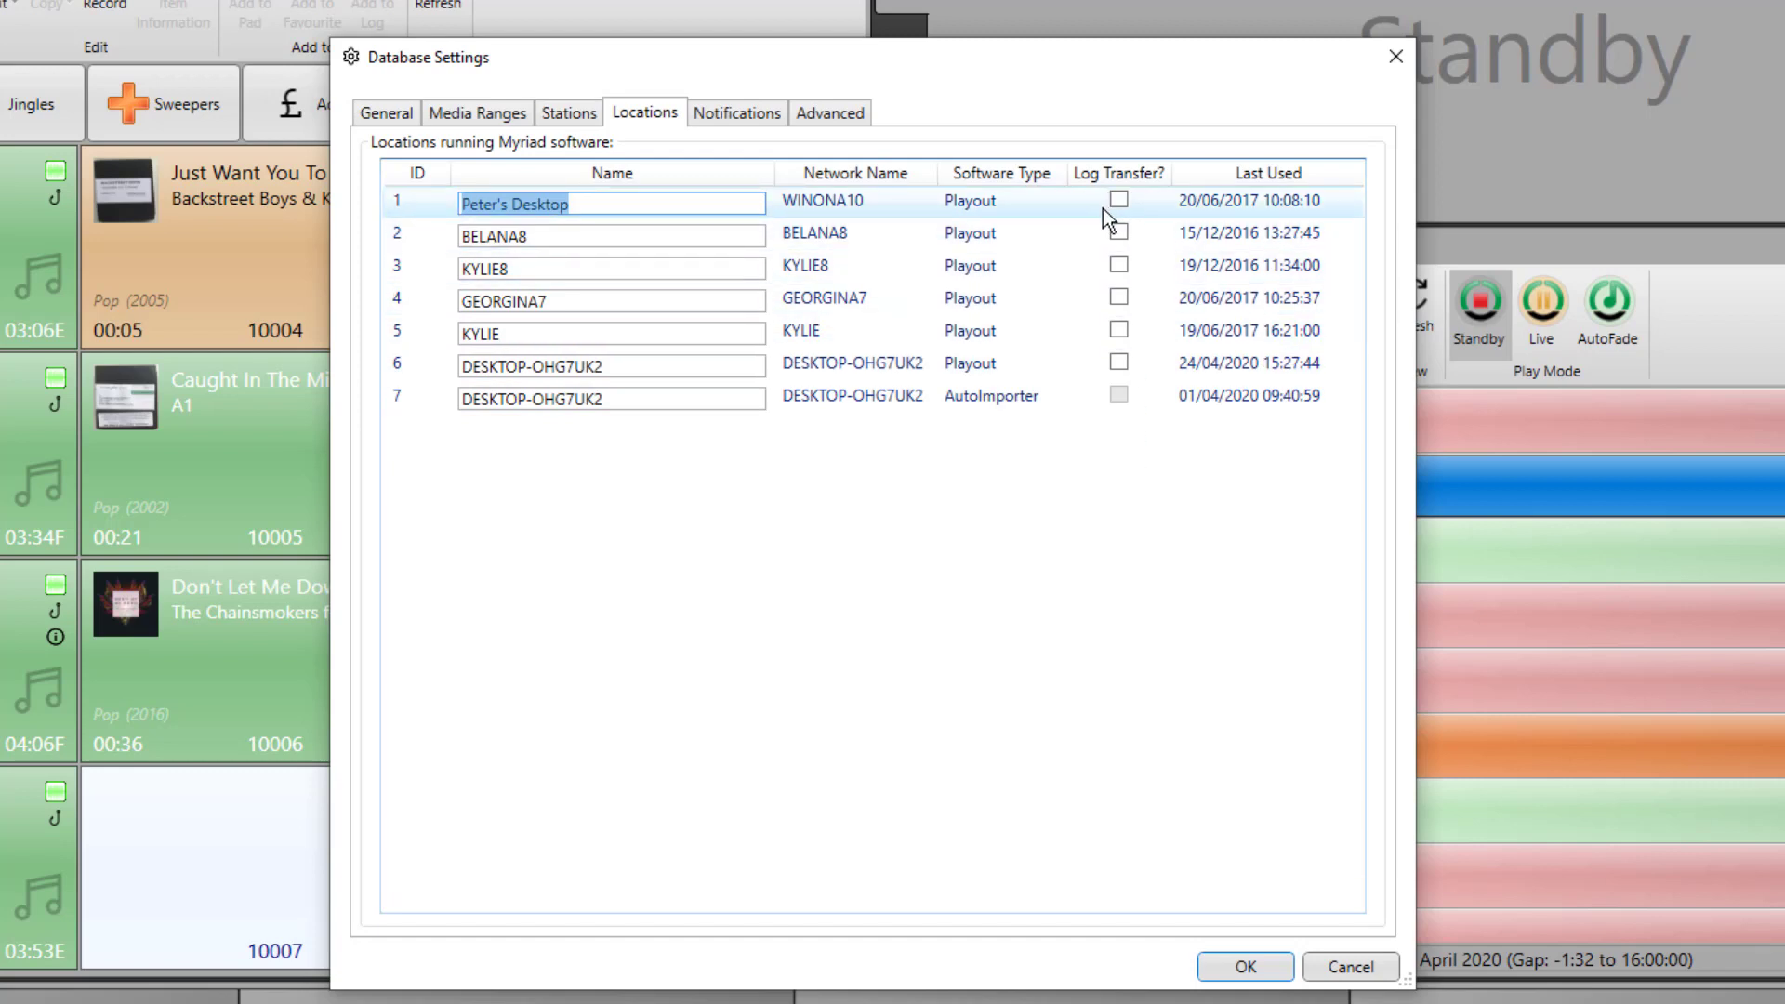
{"action": "left_click", "coordinate": [769, 116]}
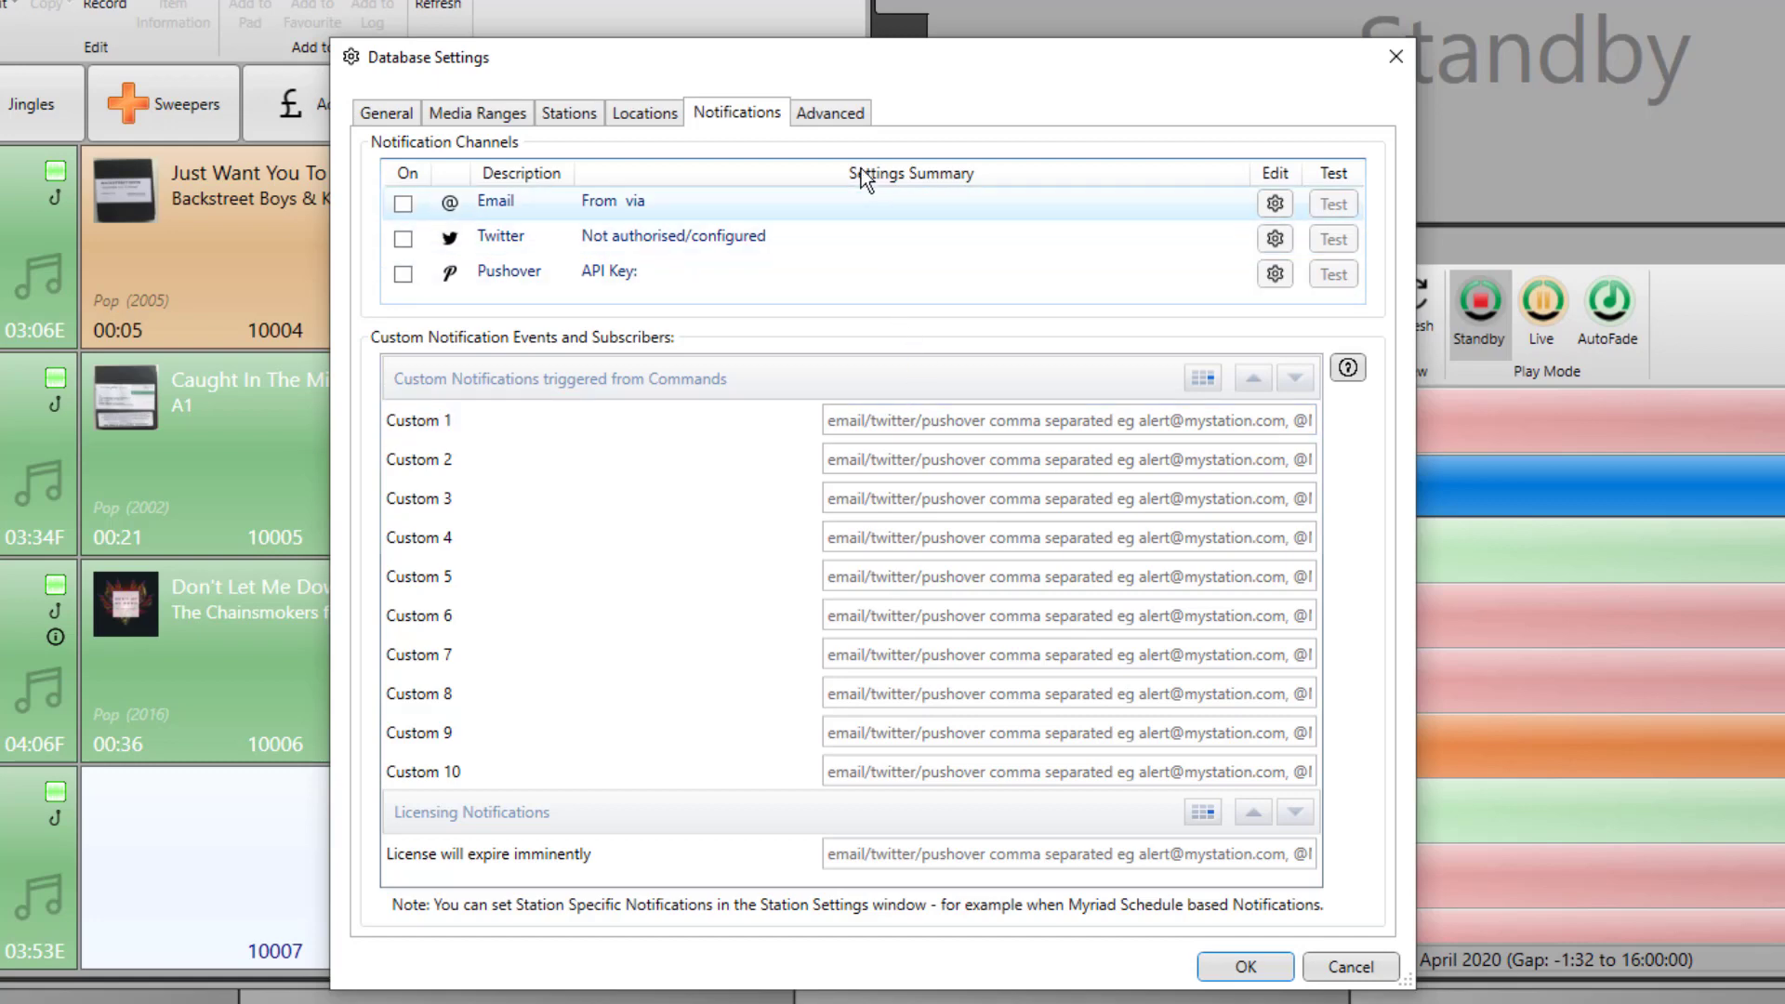
{"action": "left_click", "coordinate": [849, 124]}
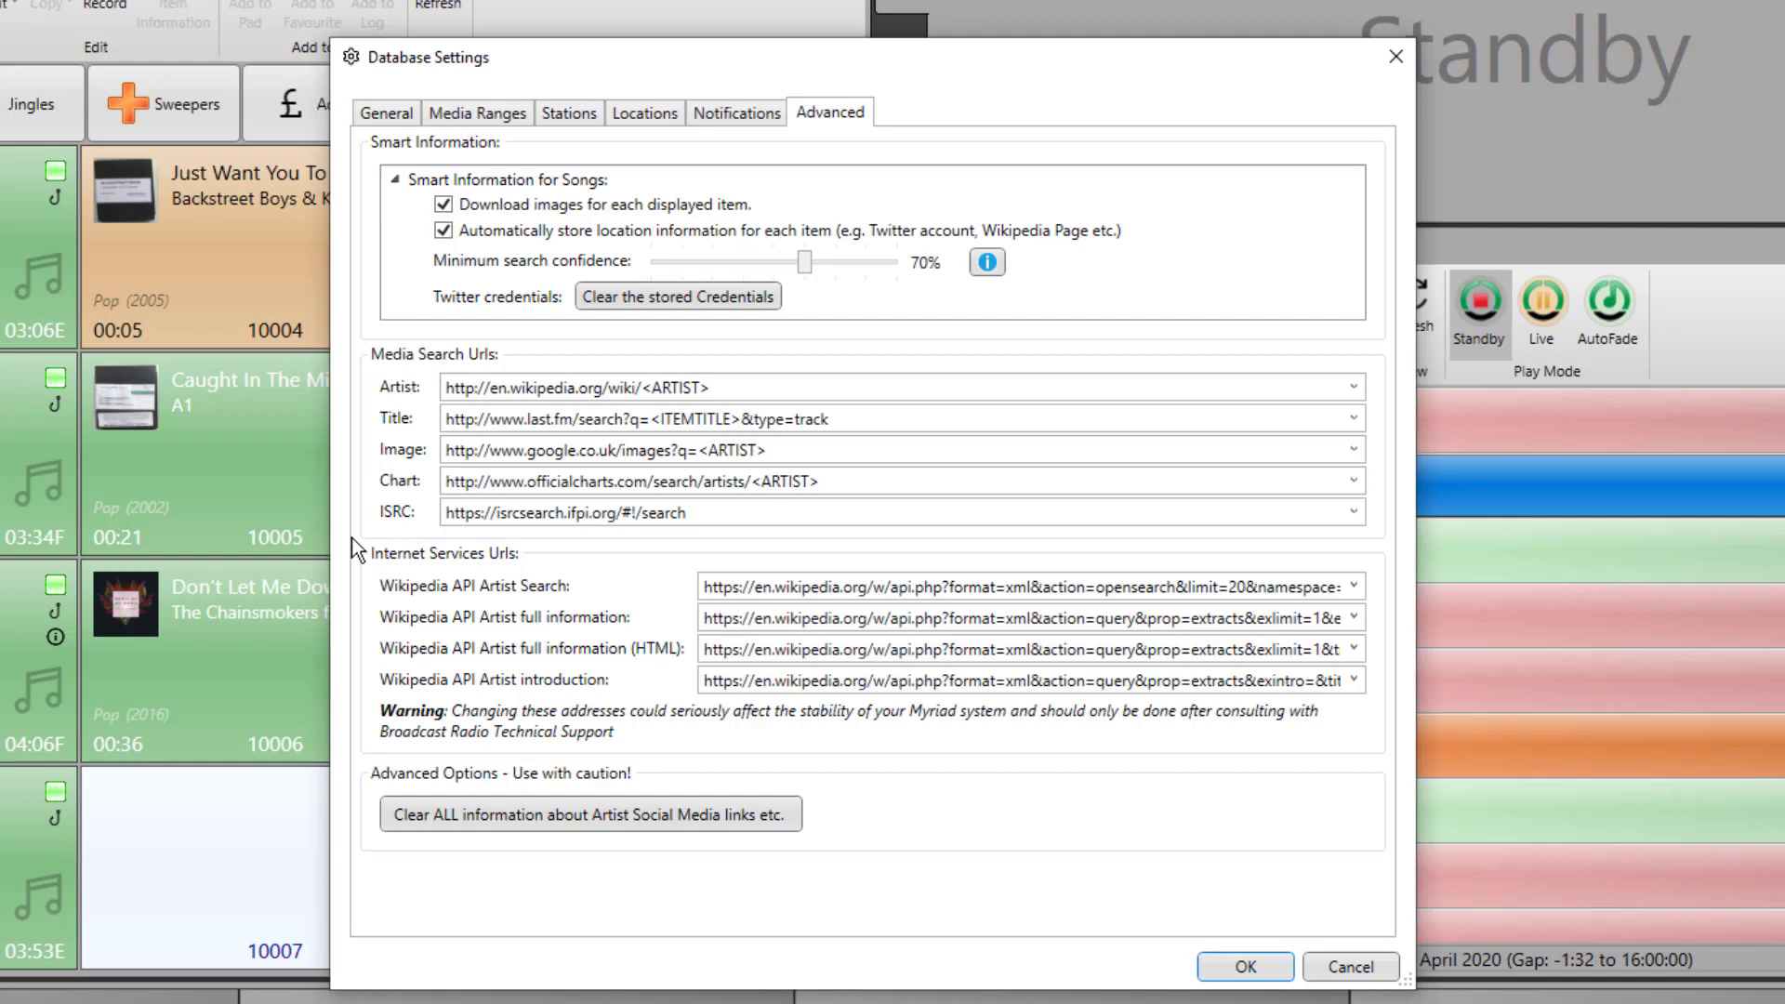
- Open the Hot FM station's settings and examine its item types, advert log icon symbols and sweeper playback positions
{"action": "left_click", "coordinate": [577, 113]}
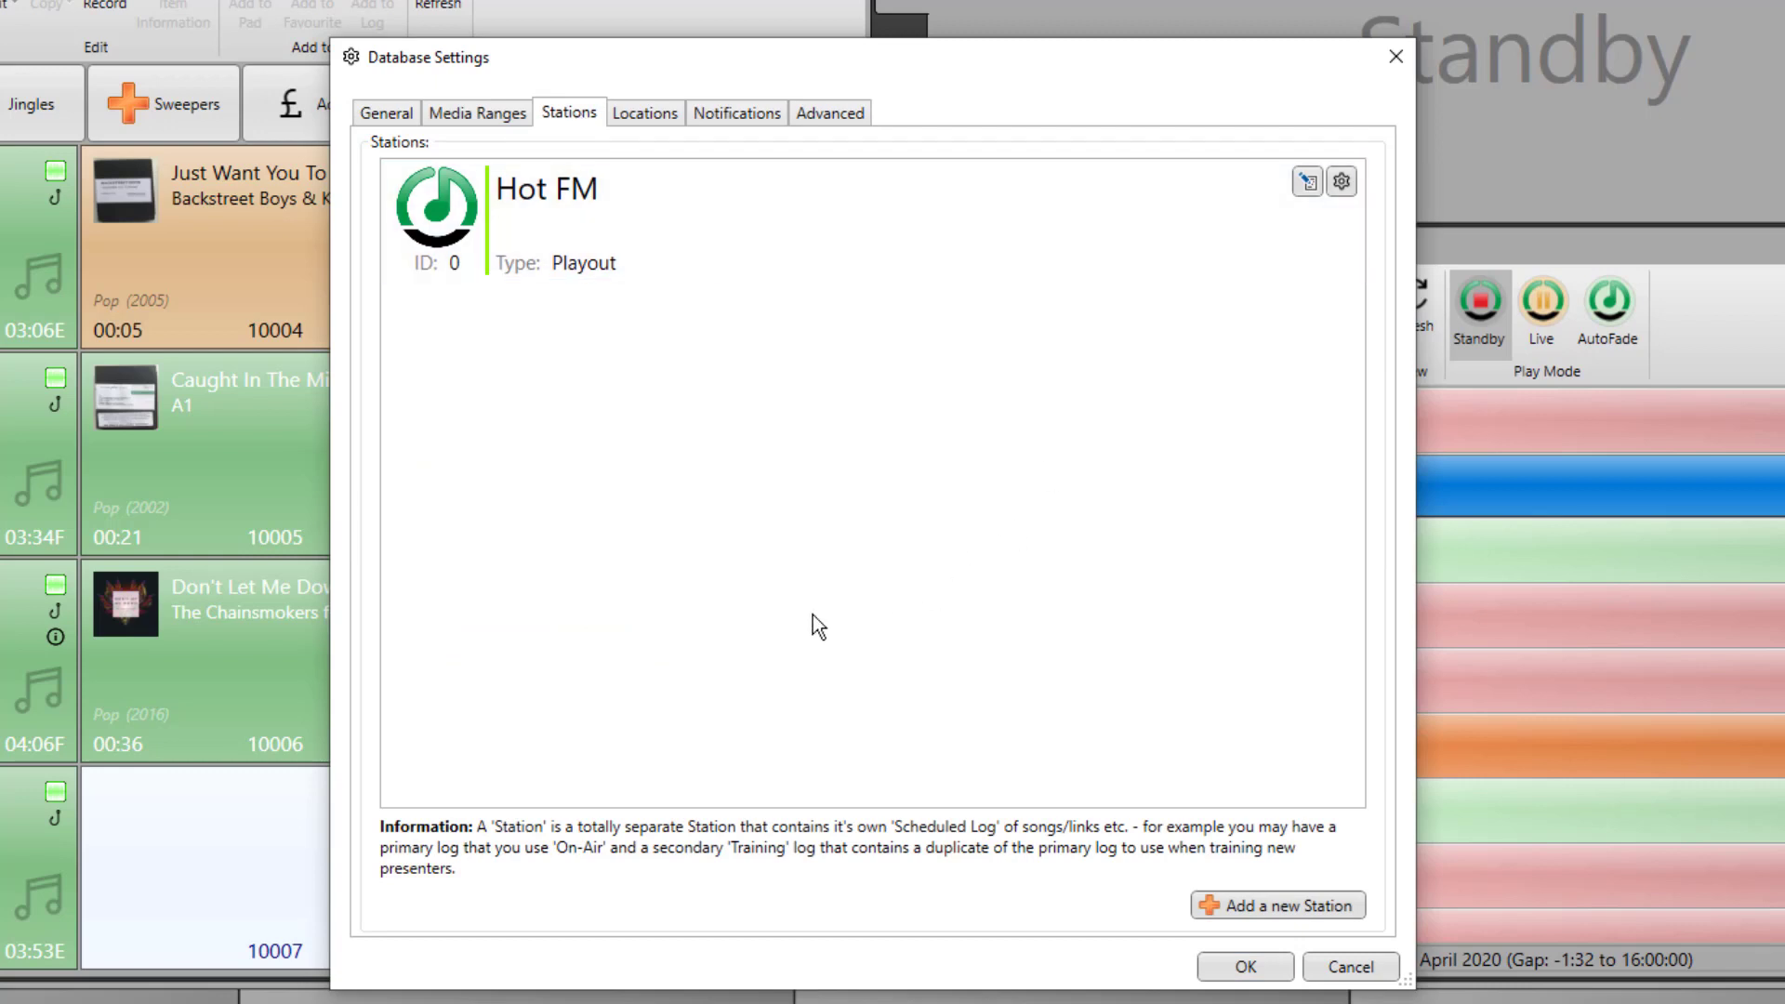
{"action": "double_click", "coordinate": [706, 233]}
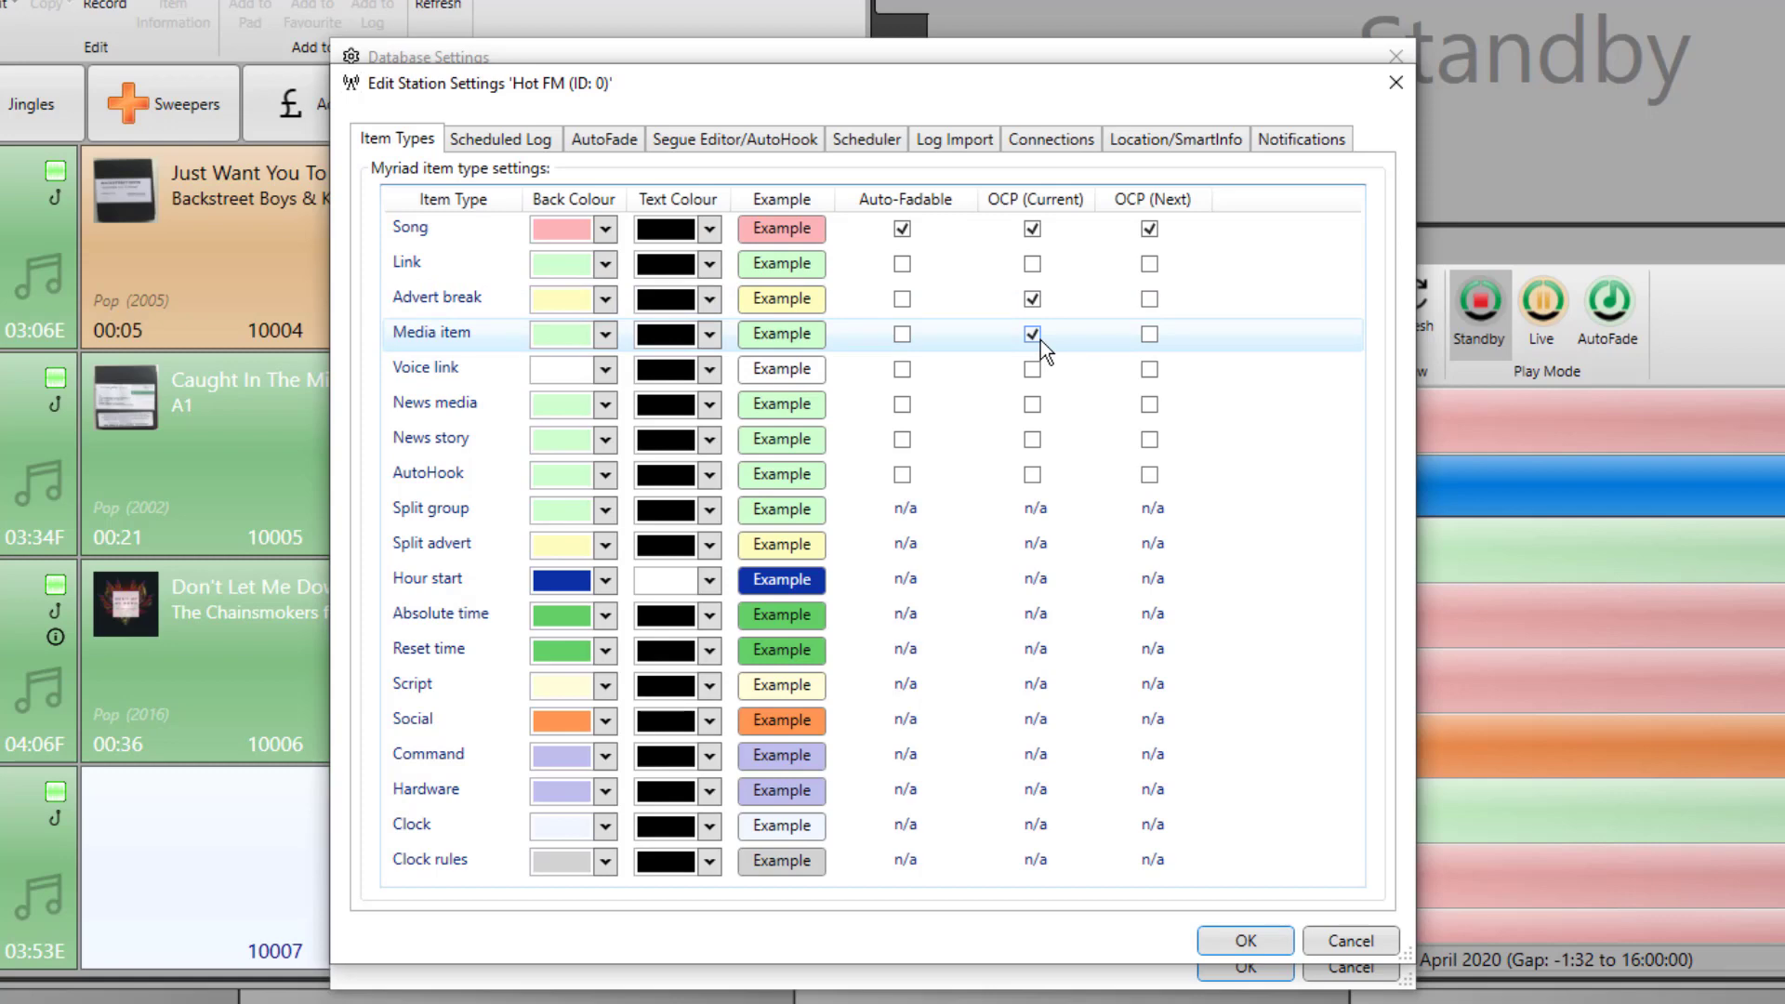
{"action": "left_click", "coordinate": [490, 145]}
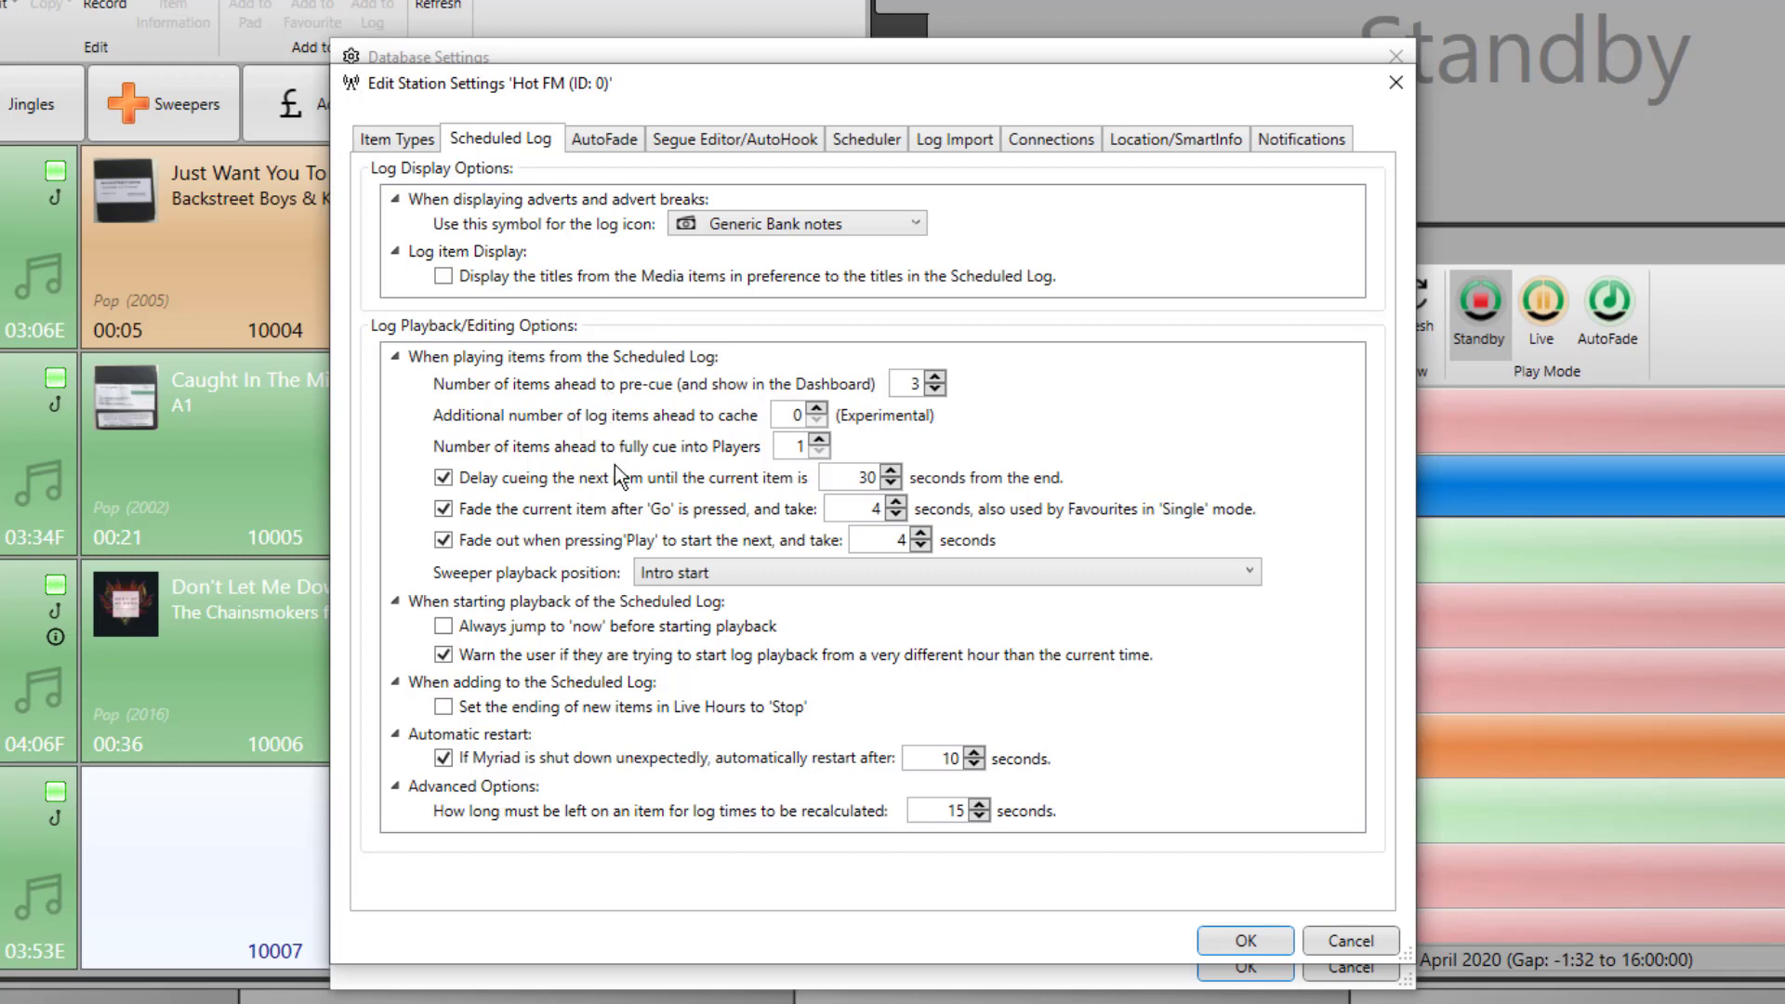
{"action": "left_click", "coordinate": [912, 225]}
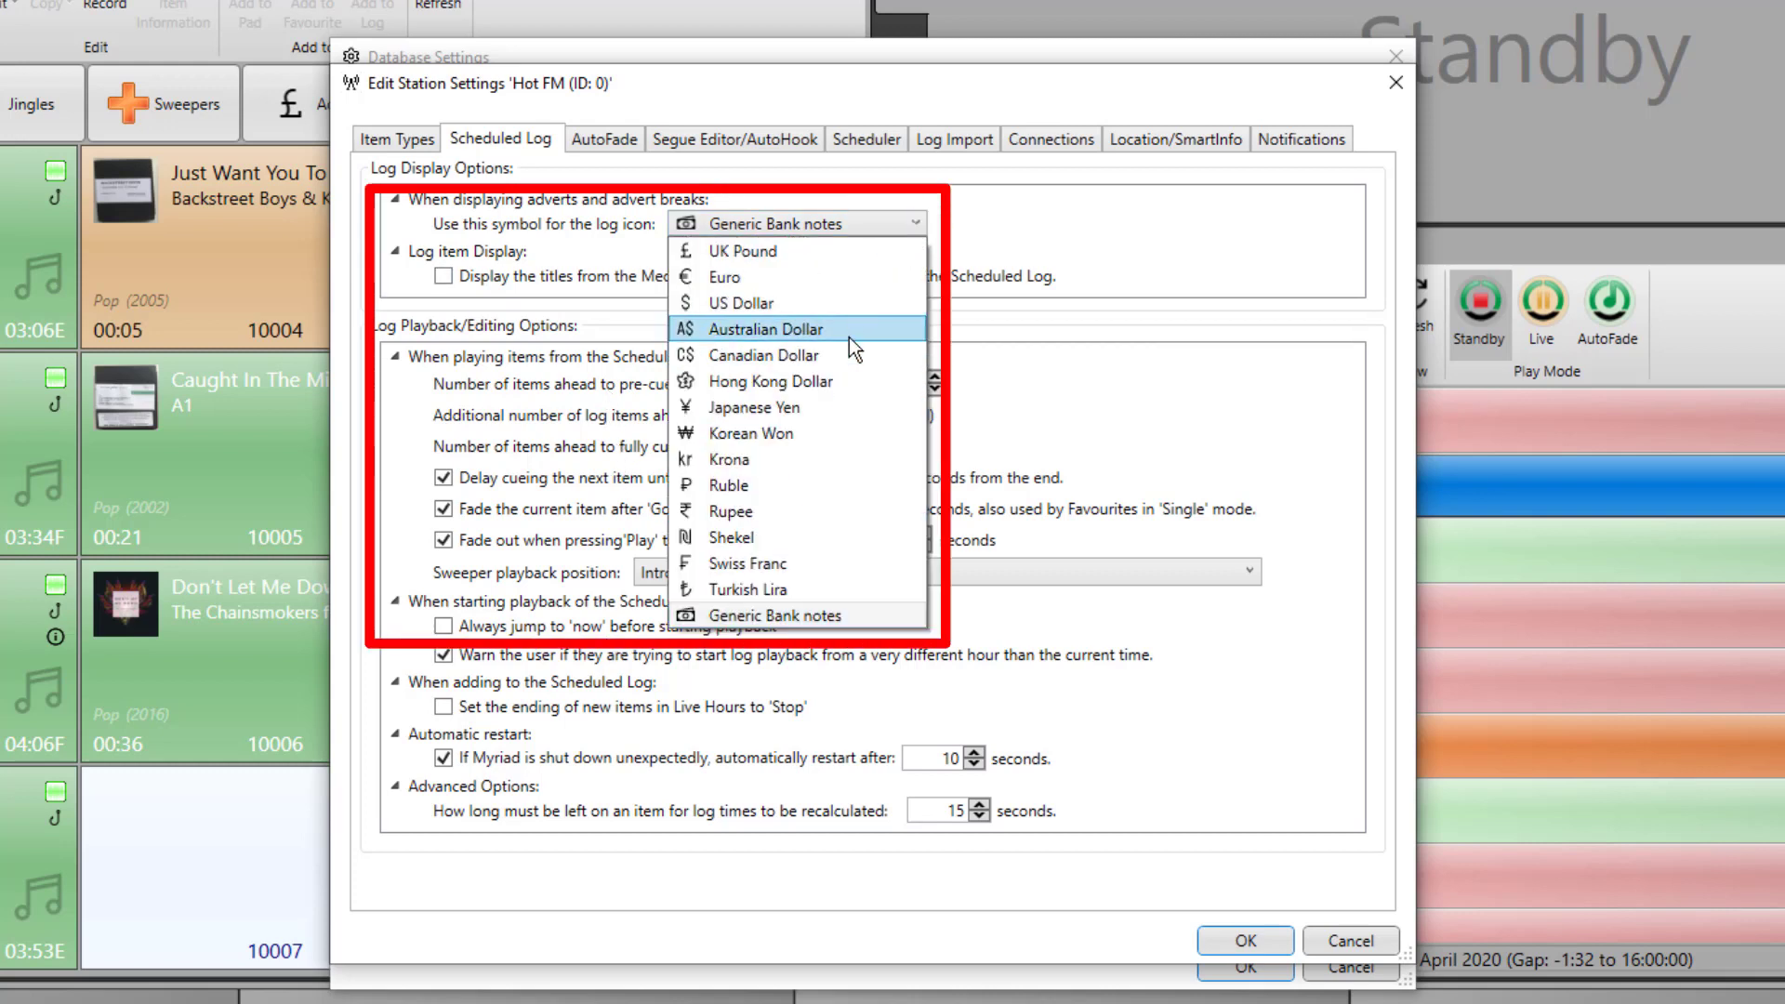
{"action": "left_click", "coordinate": [1196, 230]}
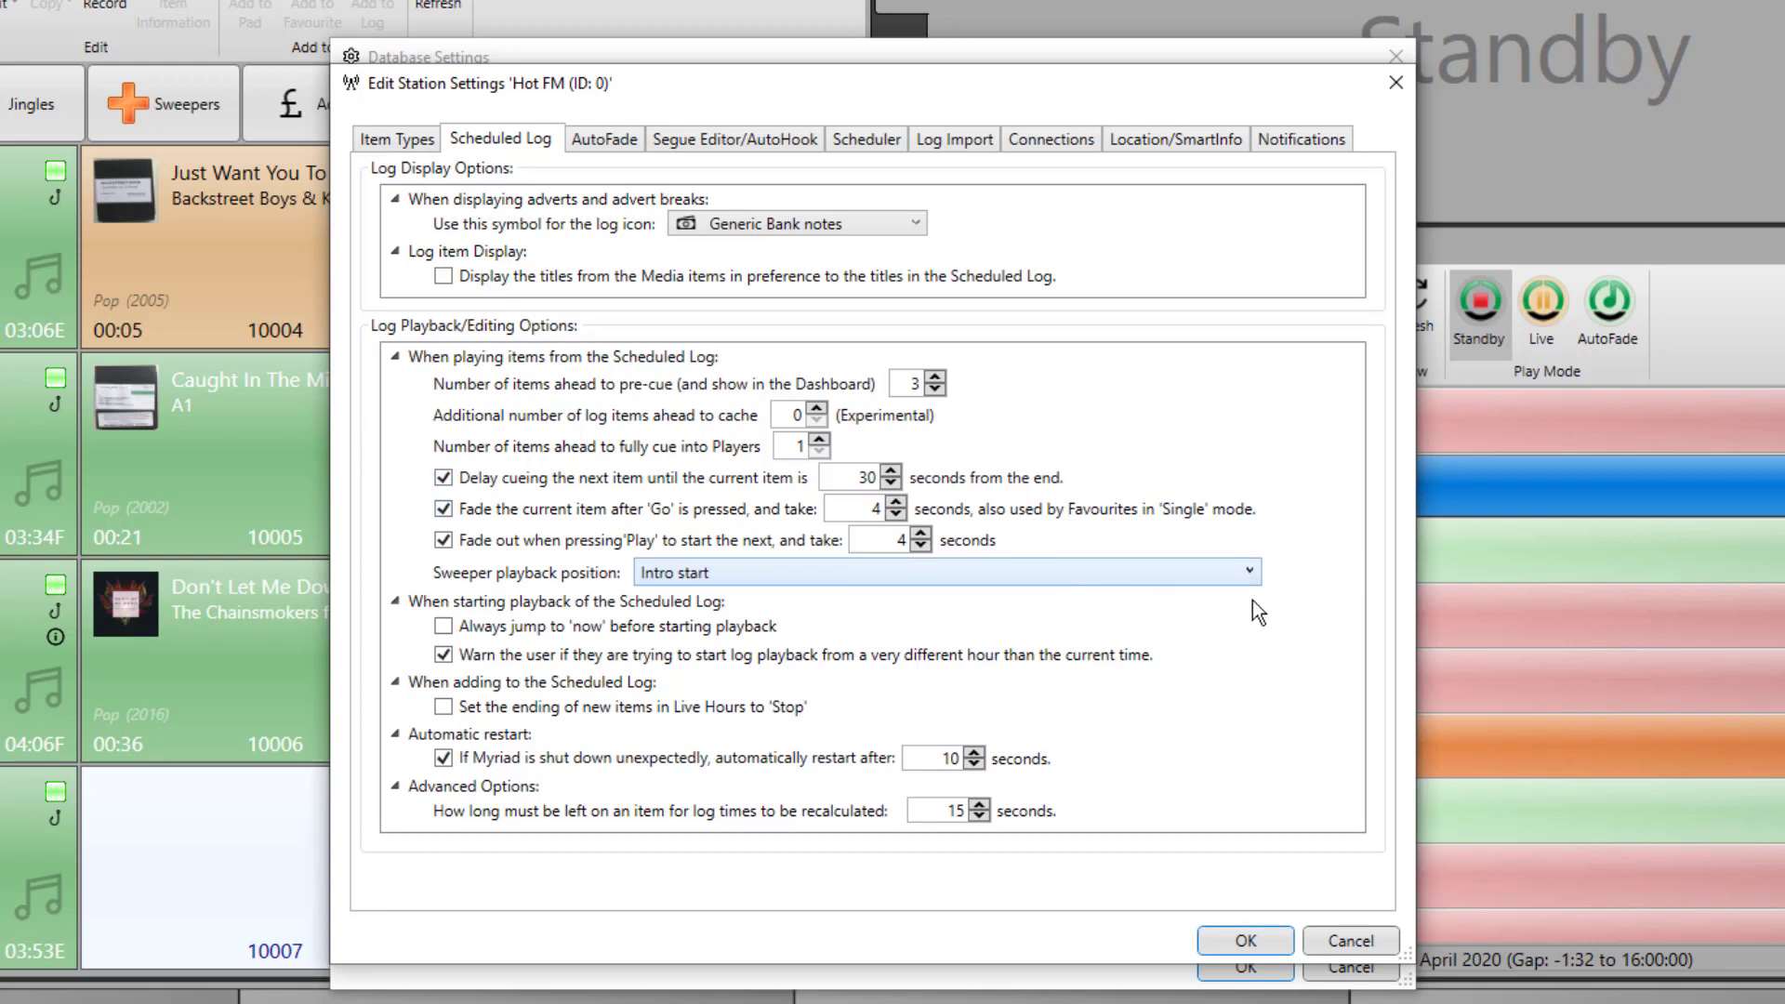
{"action": "left_click", "coordinate": [1249, 572]}
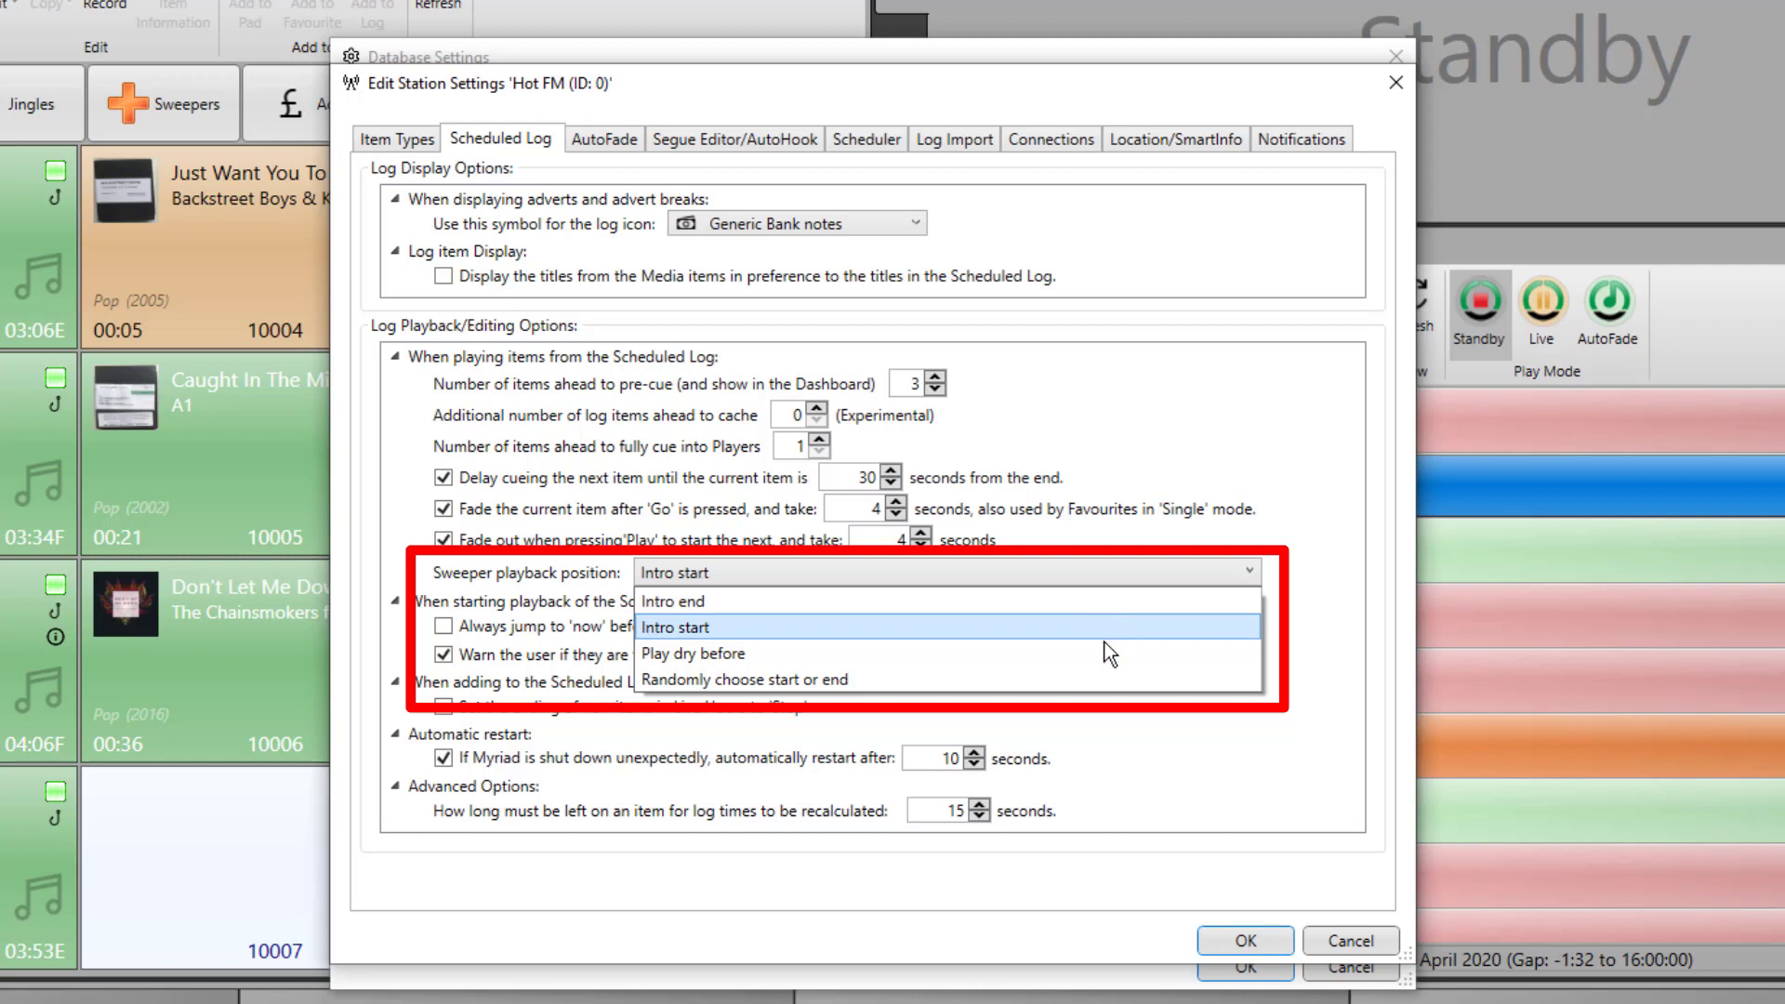
{"action": "left_click", "coordinate": [1184, 573]}
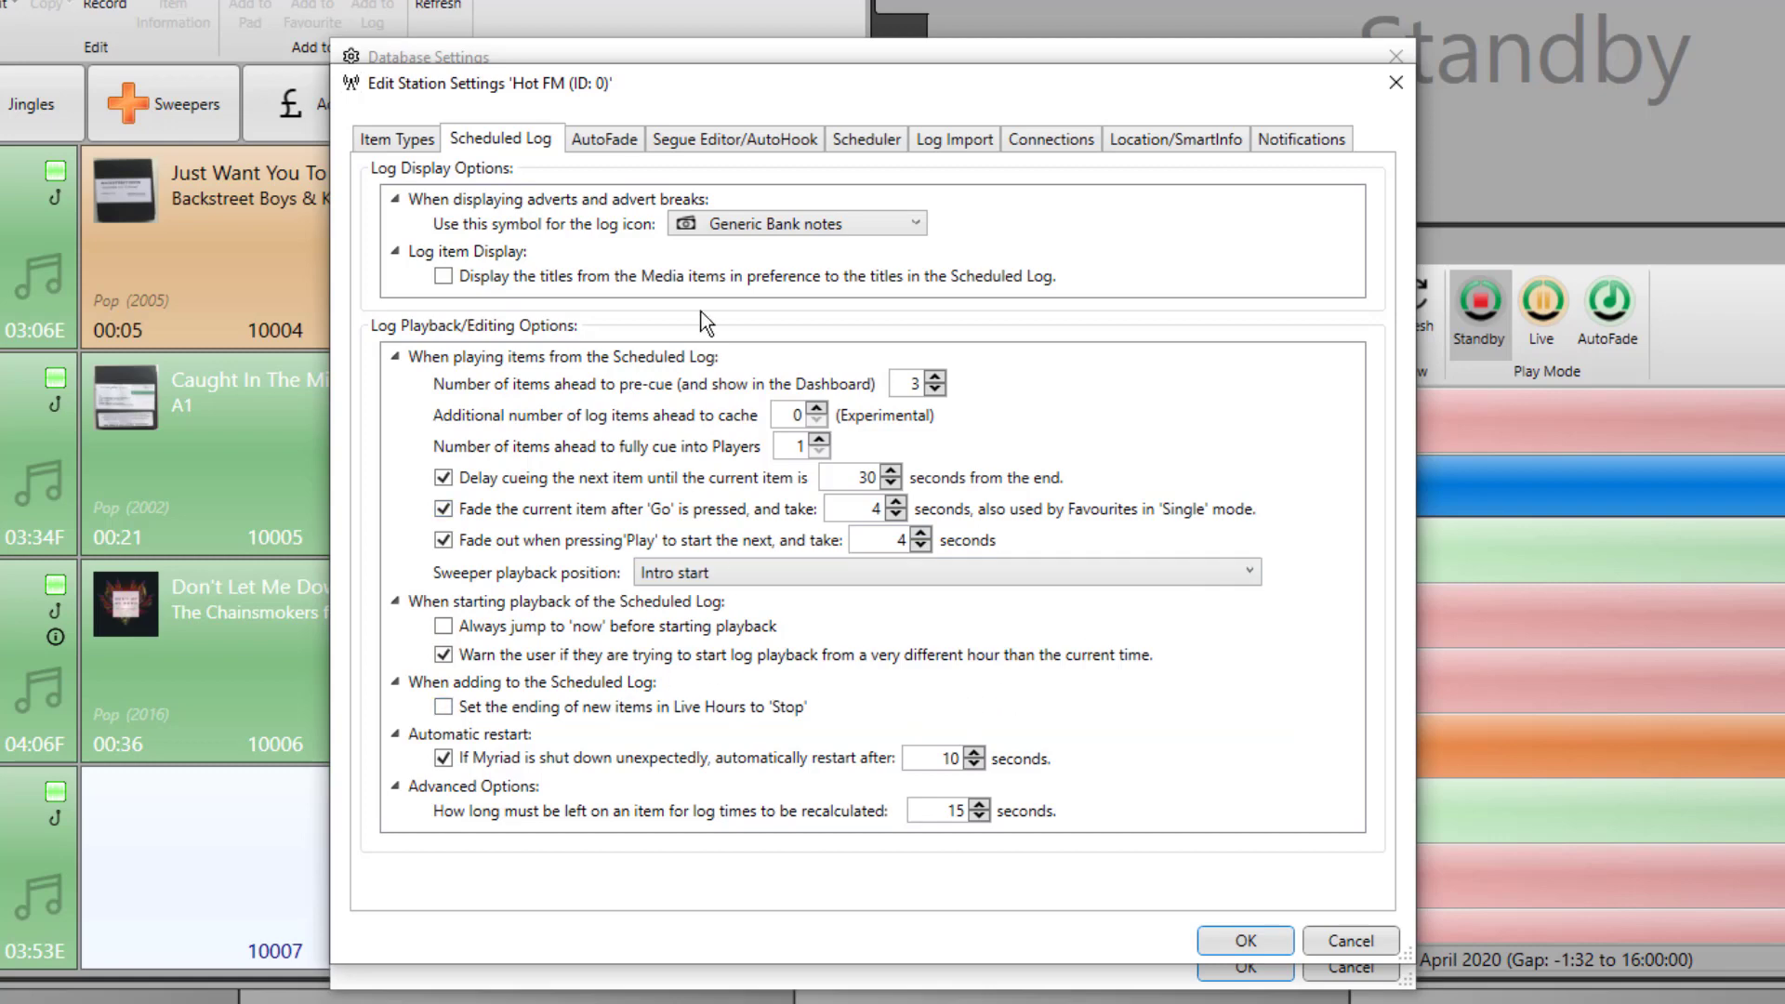
- Examine the station's AutoFade fading rules and its Segue Editor/AutoHook options
{"action": "left_click", "coordinate": [613, 139]}
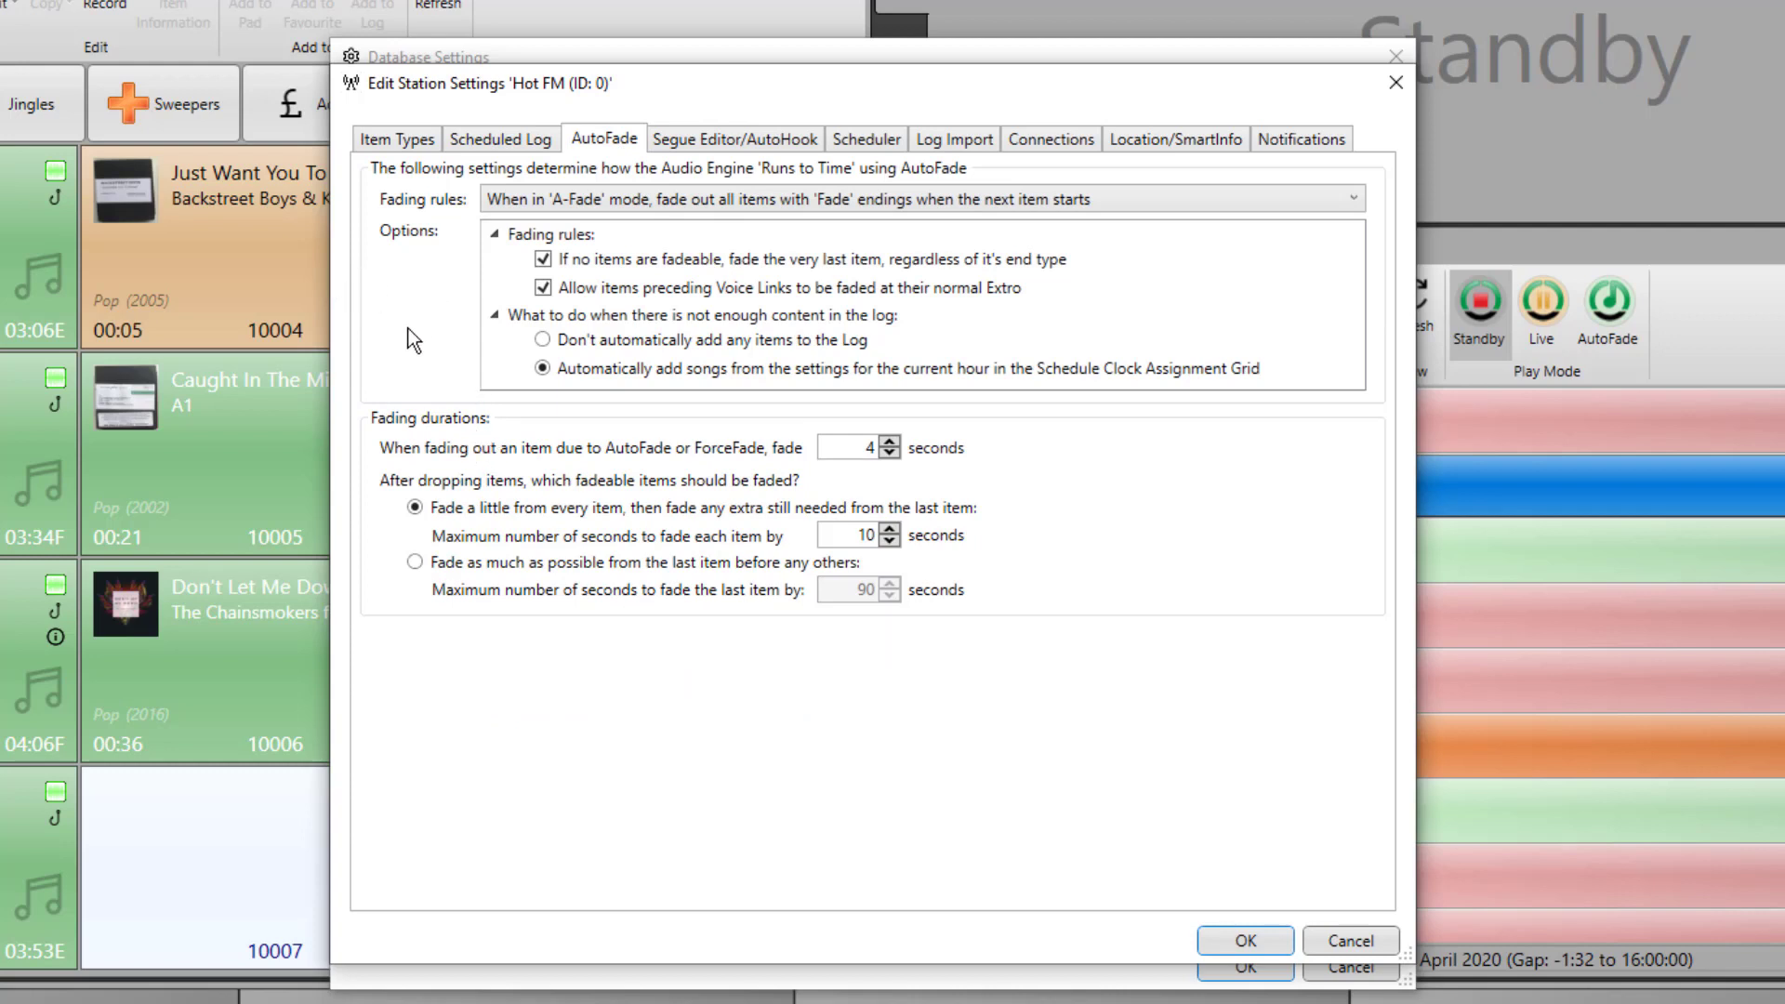
{"action": "left_click", "coordinate": [1296, 194]}
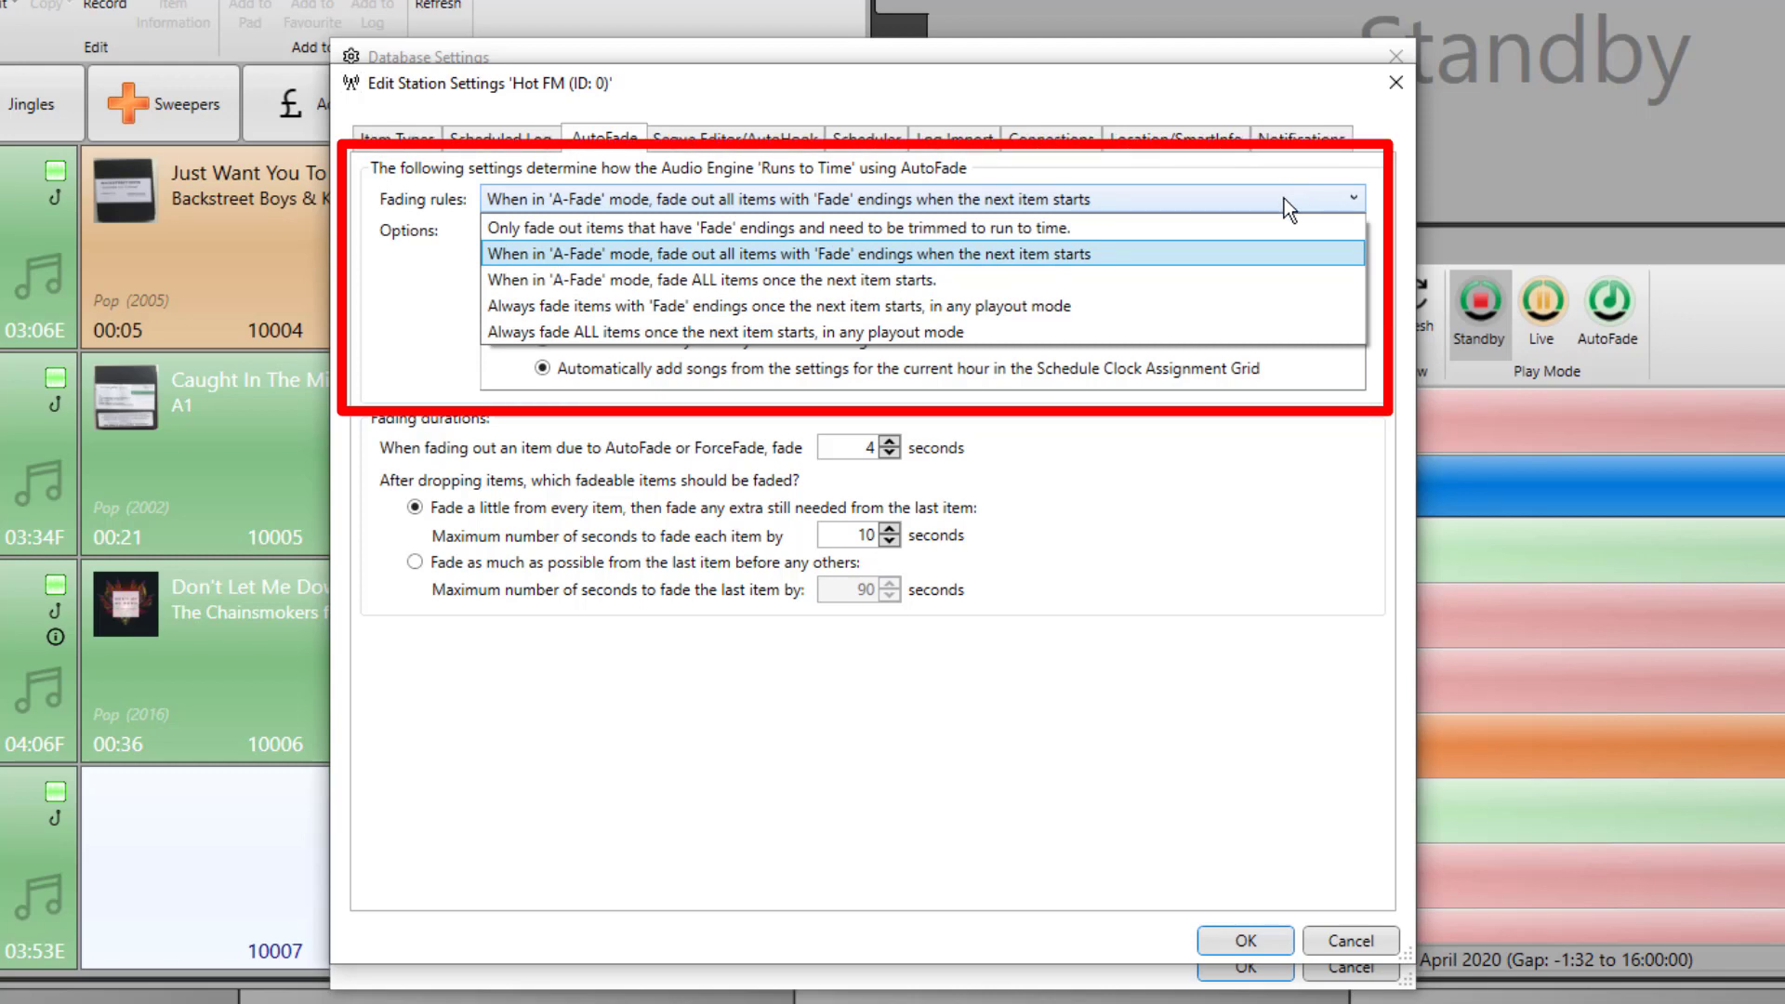
{"action": "left_click", "coordinate": [1285, 198]}
{"action": "left_click", "coordinate": [765, 137]}
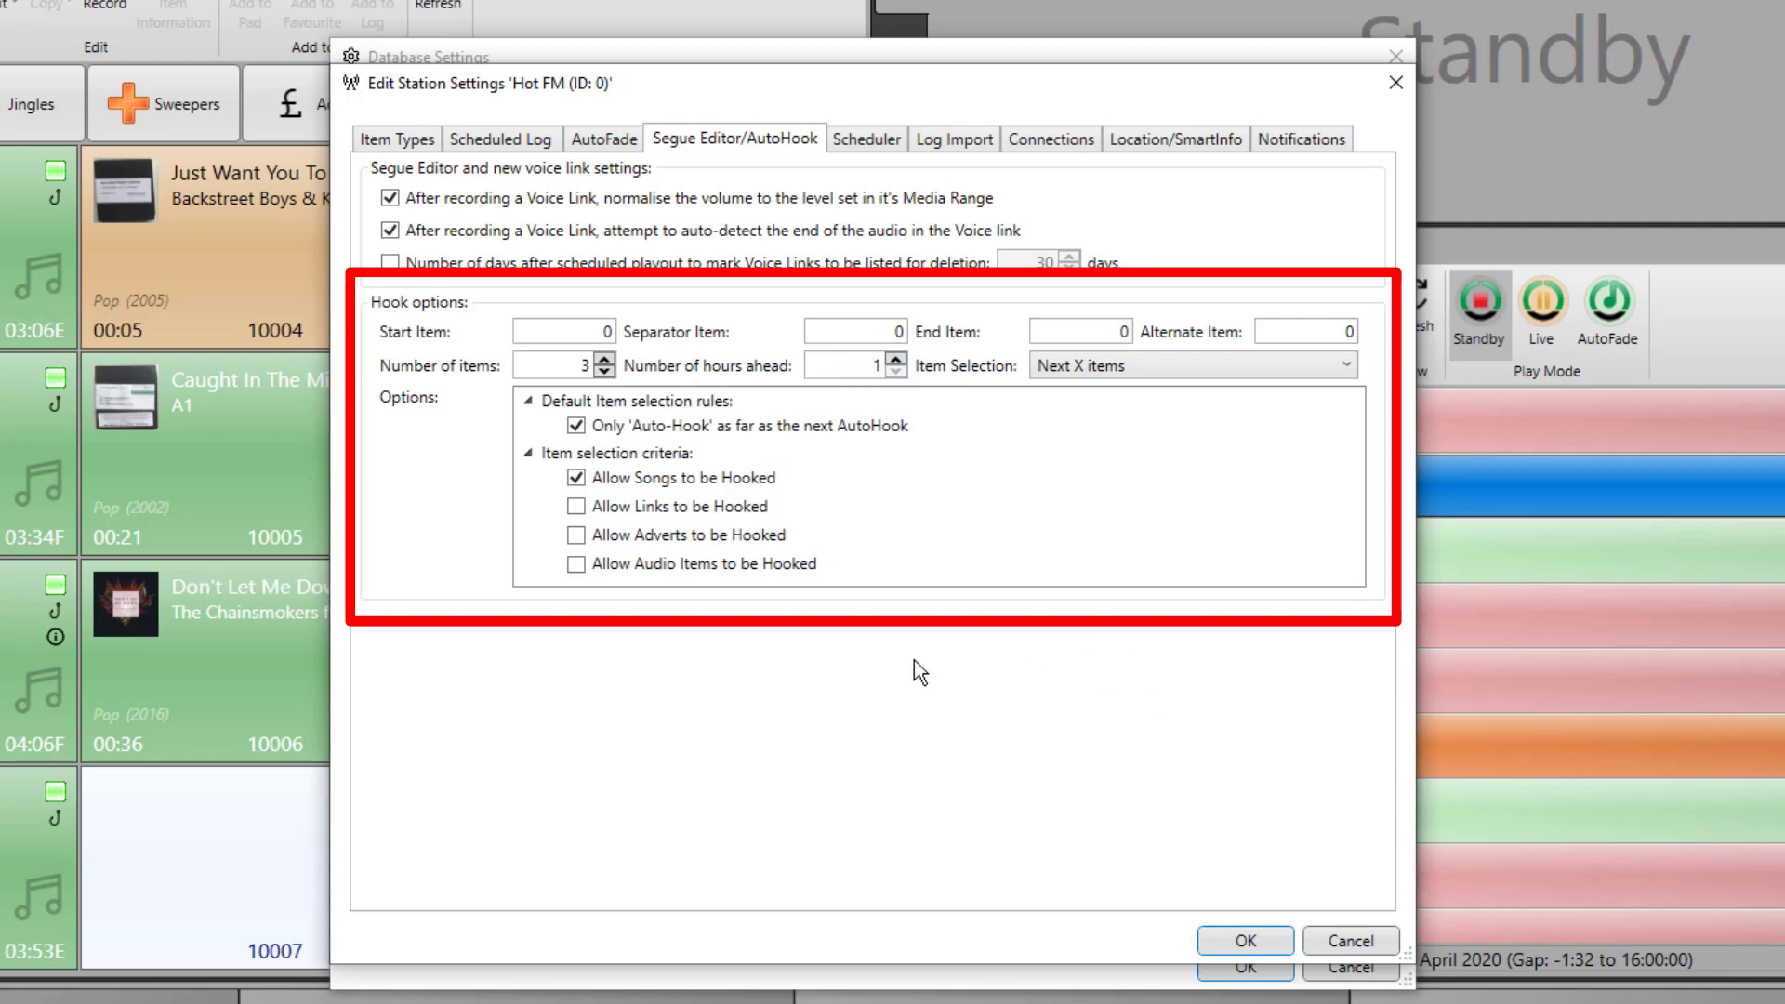
- Examine the station's Scheduler settings, including the choices for automatically scheduling or importing logs
{"action": "left_click", "coordinate": [886, 145]}
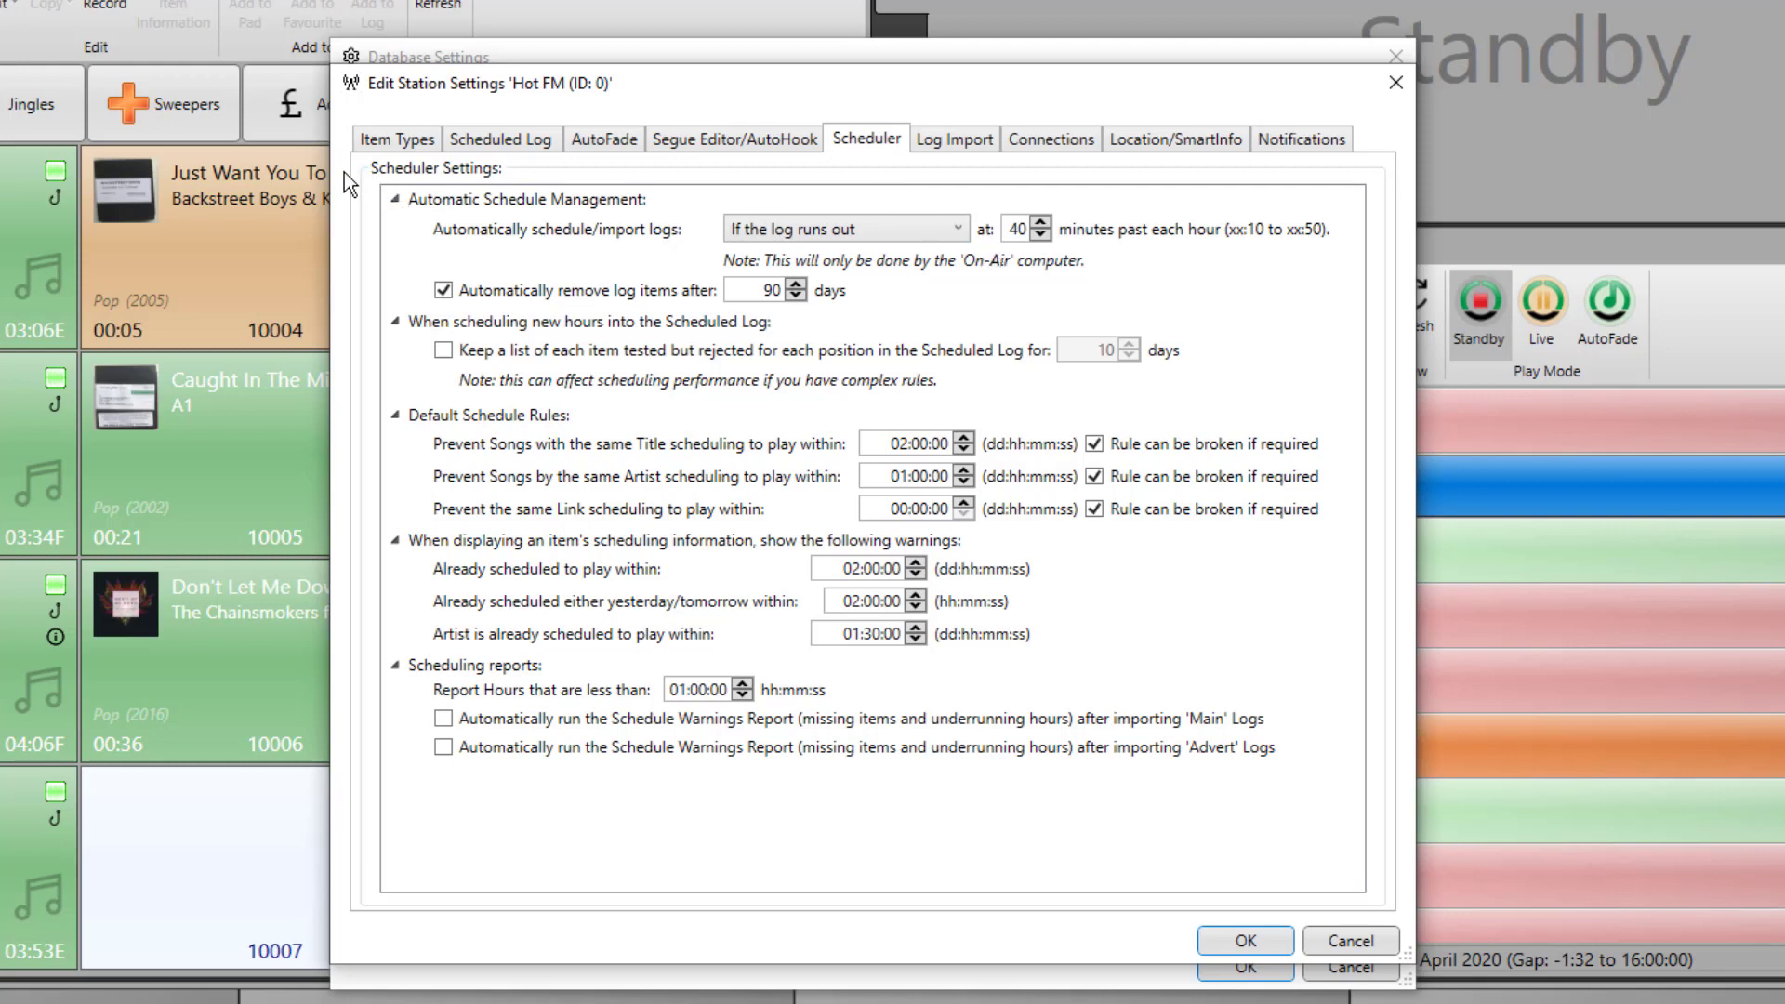
{"action": "left_click", "coordinate": [960, 234]}
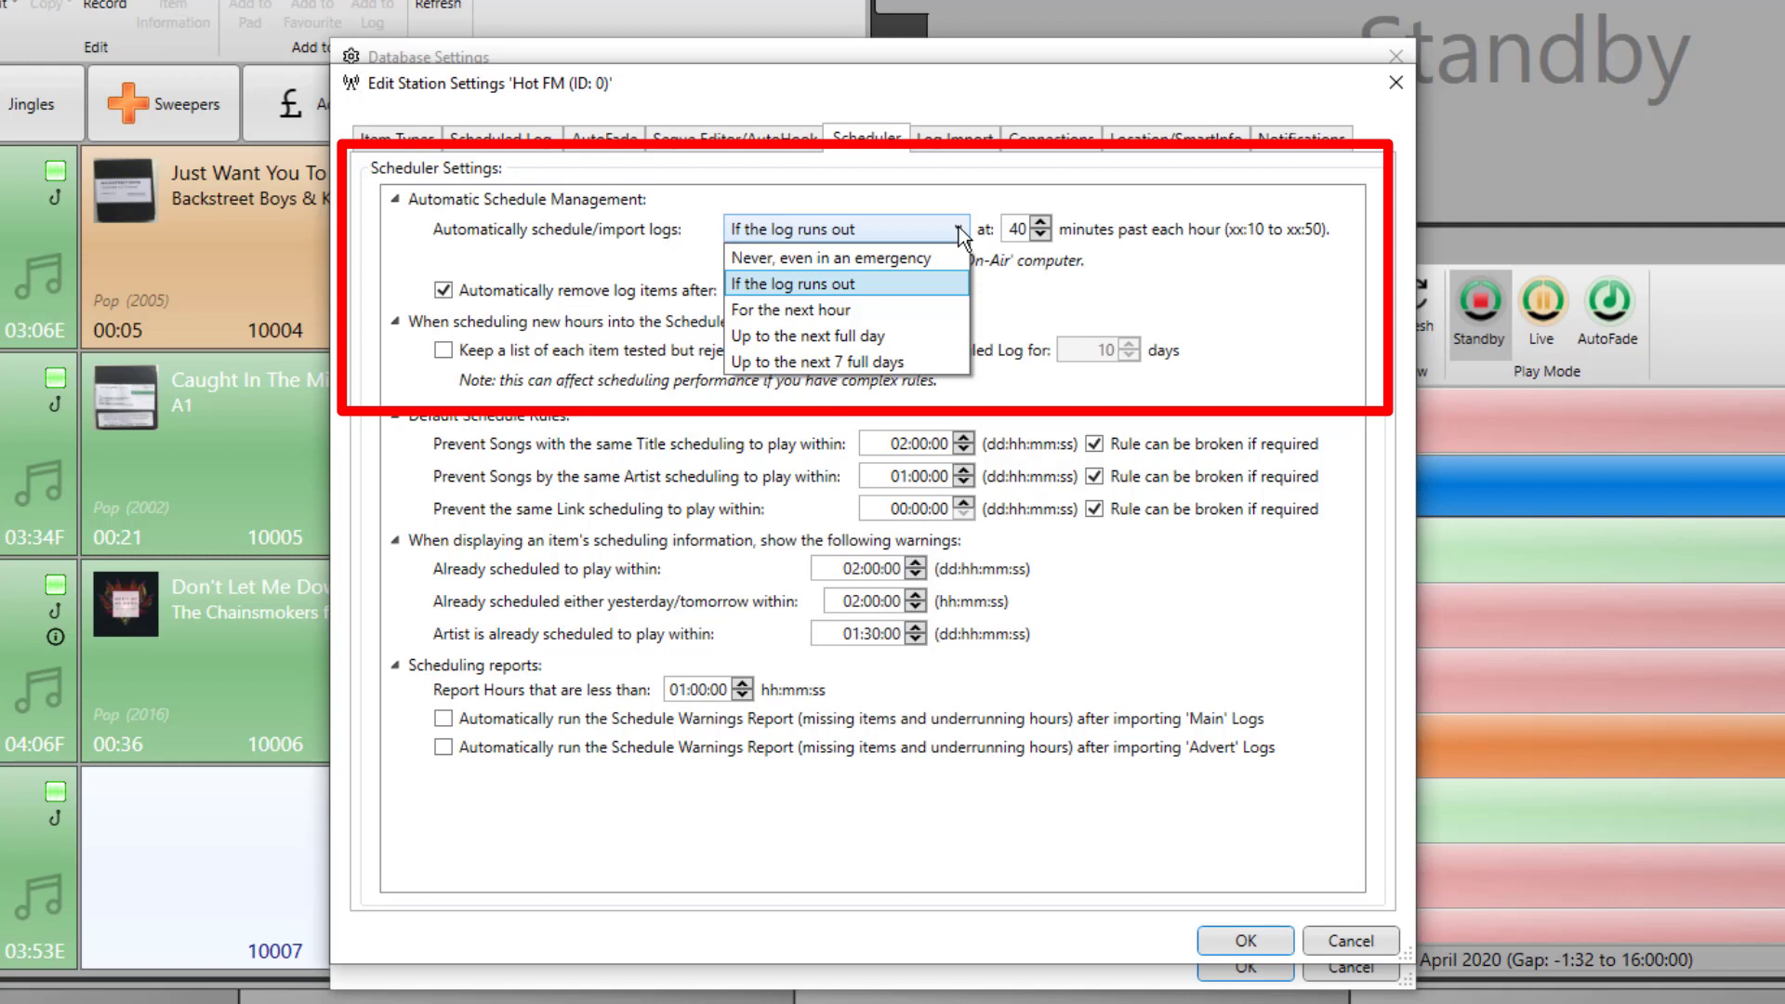
{"action": "left_click", "coordinate": [1222, 270]}
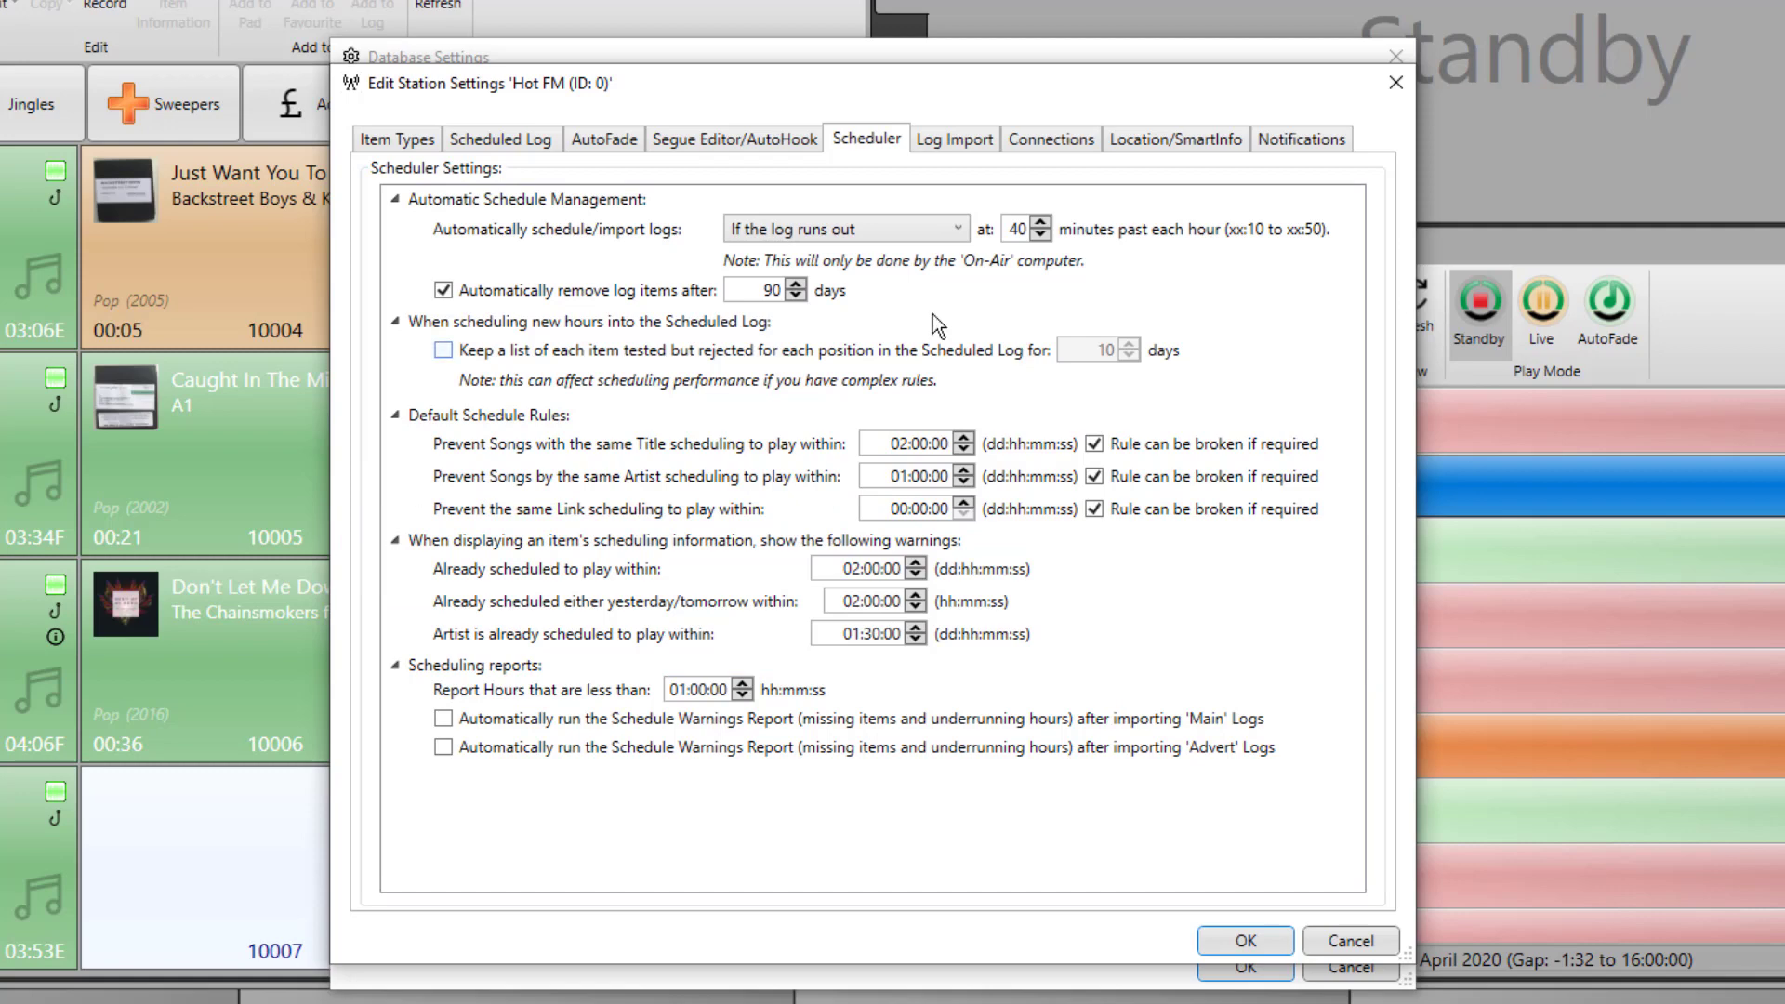
- Turn importing the Main Scheduled Log from log files on and back off in the station's Log Import settings
{"action": "left_click", "coordinate": [954, 141]}
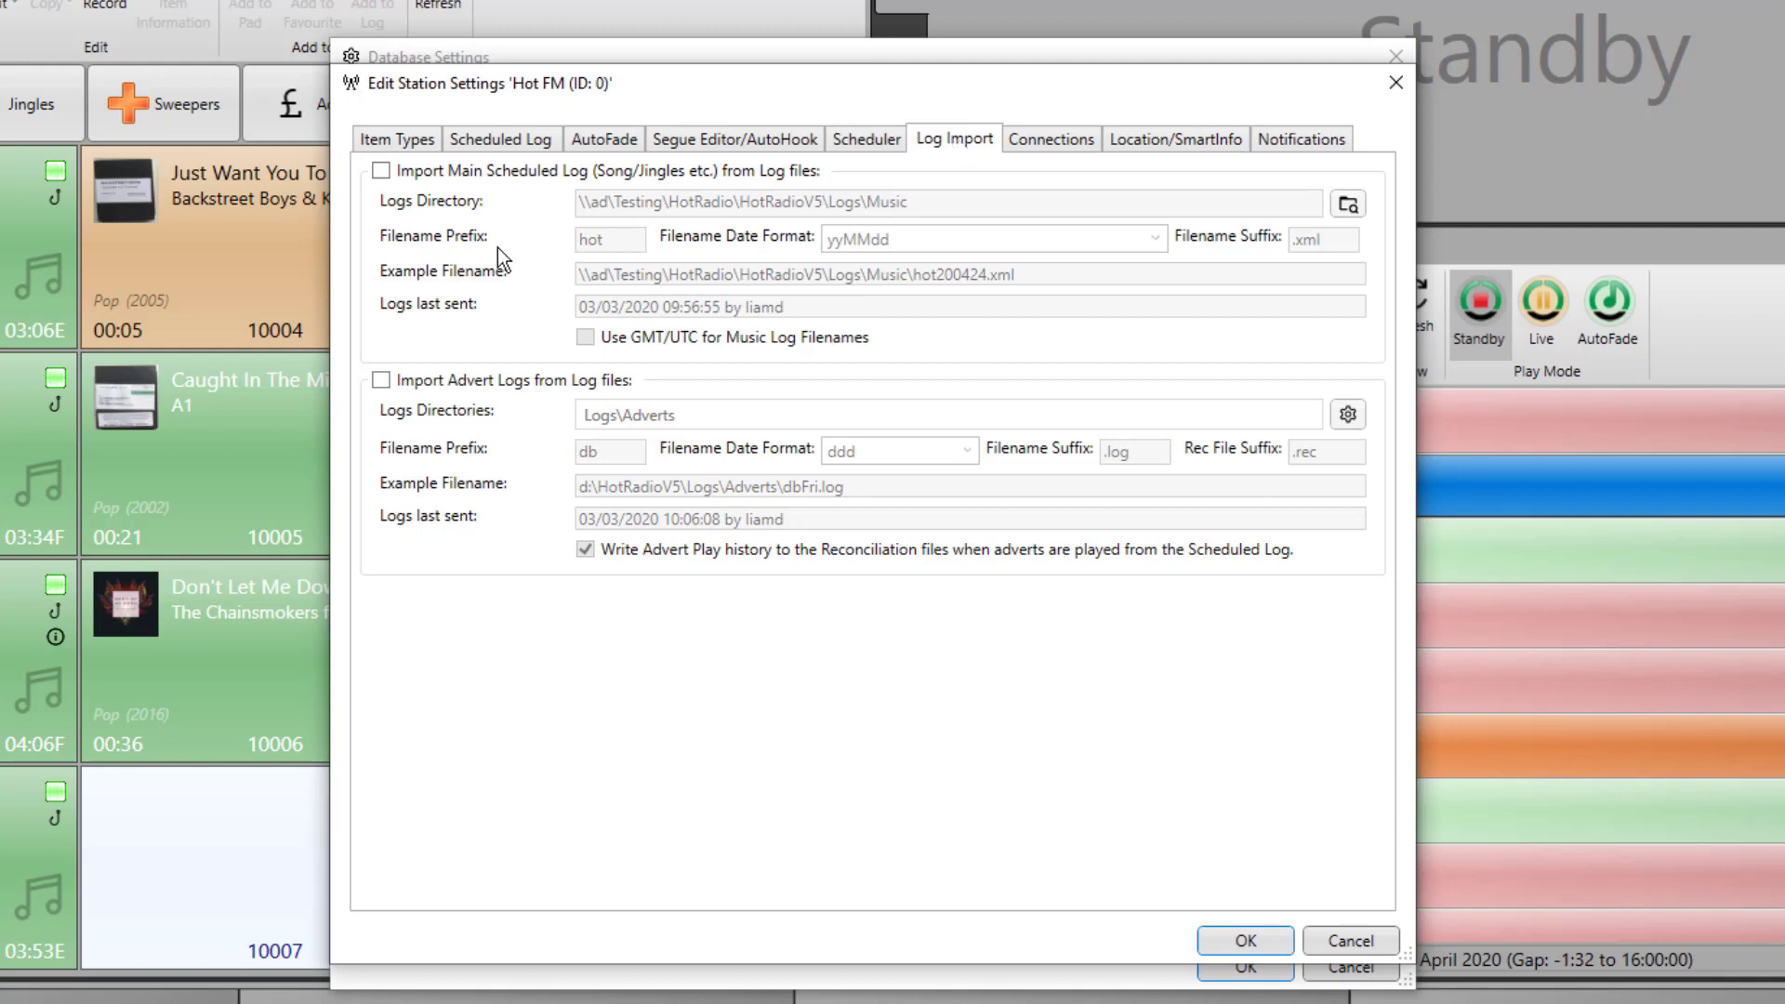
{"action": "left_click", "coordinate": [381, 171]}
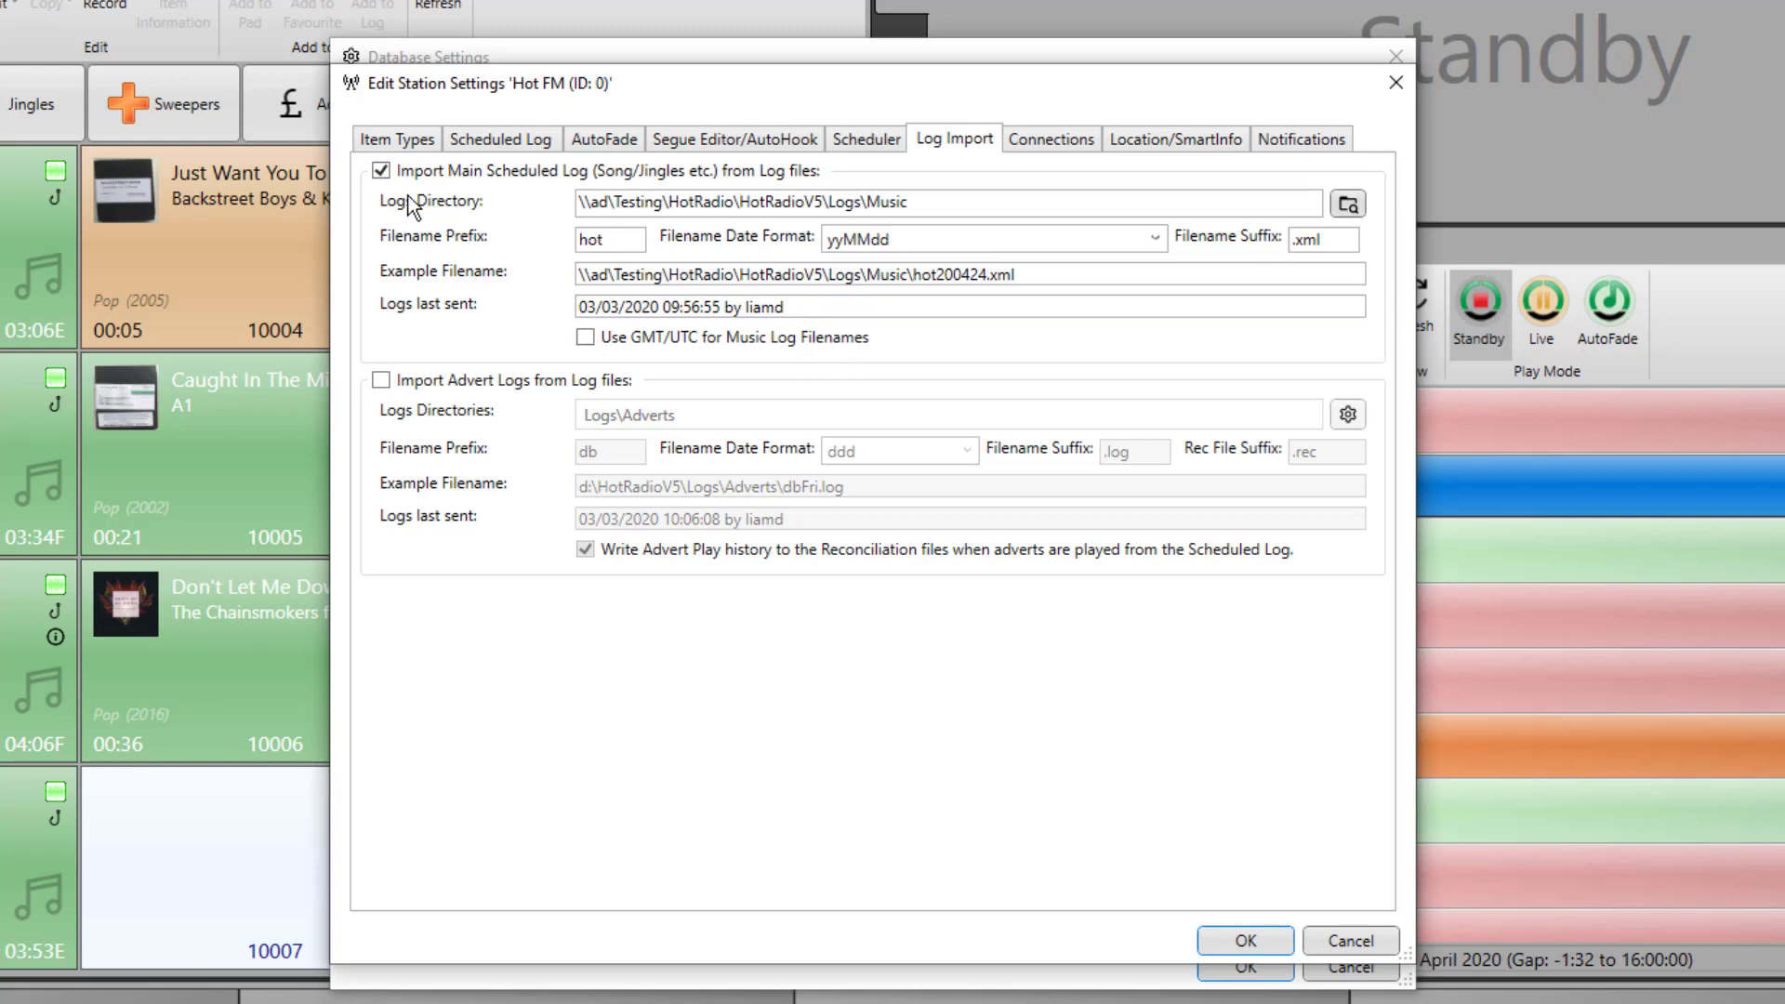
{"action": "left_click", "coordinate": [382, 171]}
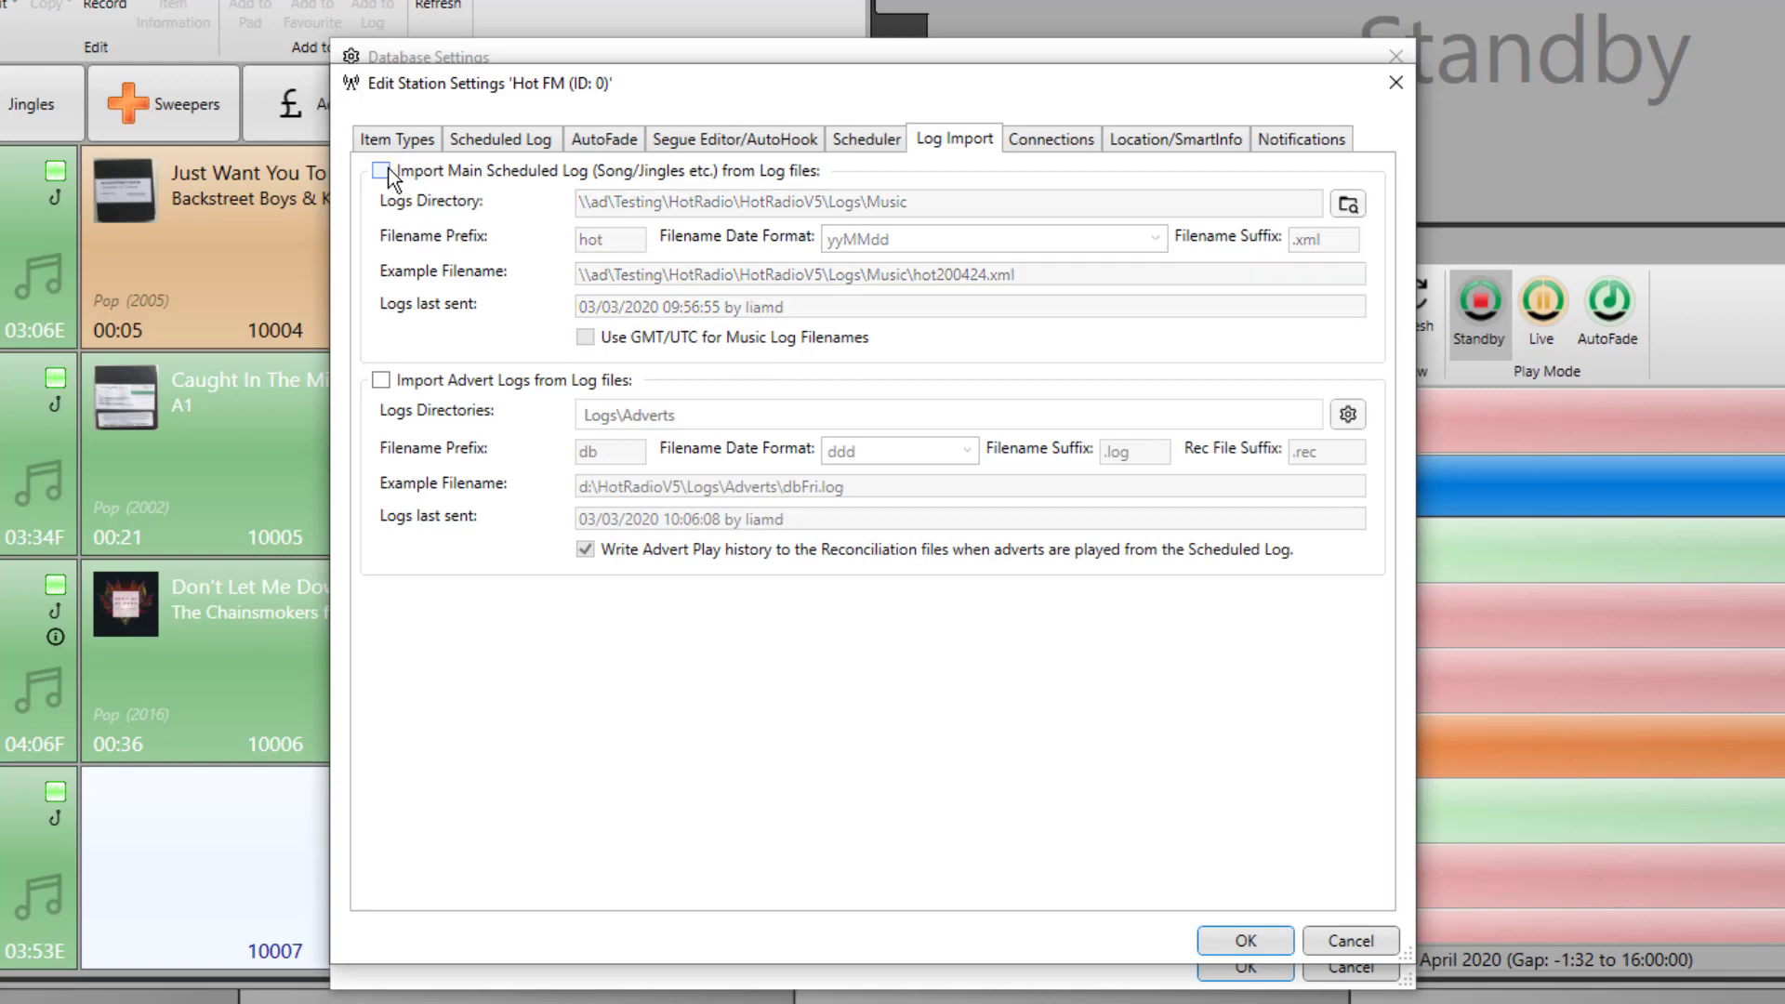
- Add an enabled encoder connection to localhost with external reference Encoder1 in the station connections and delete it again
{"action": "left_click", "coordinate": [1065, 138]}
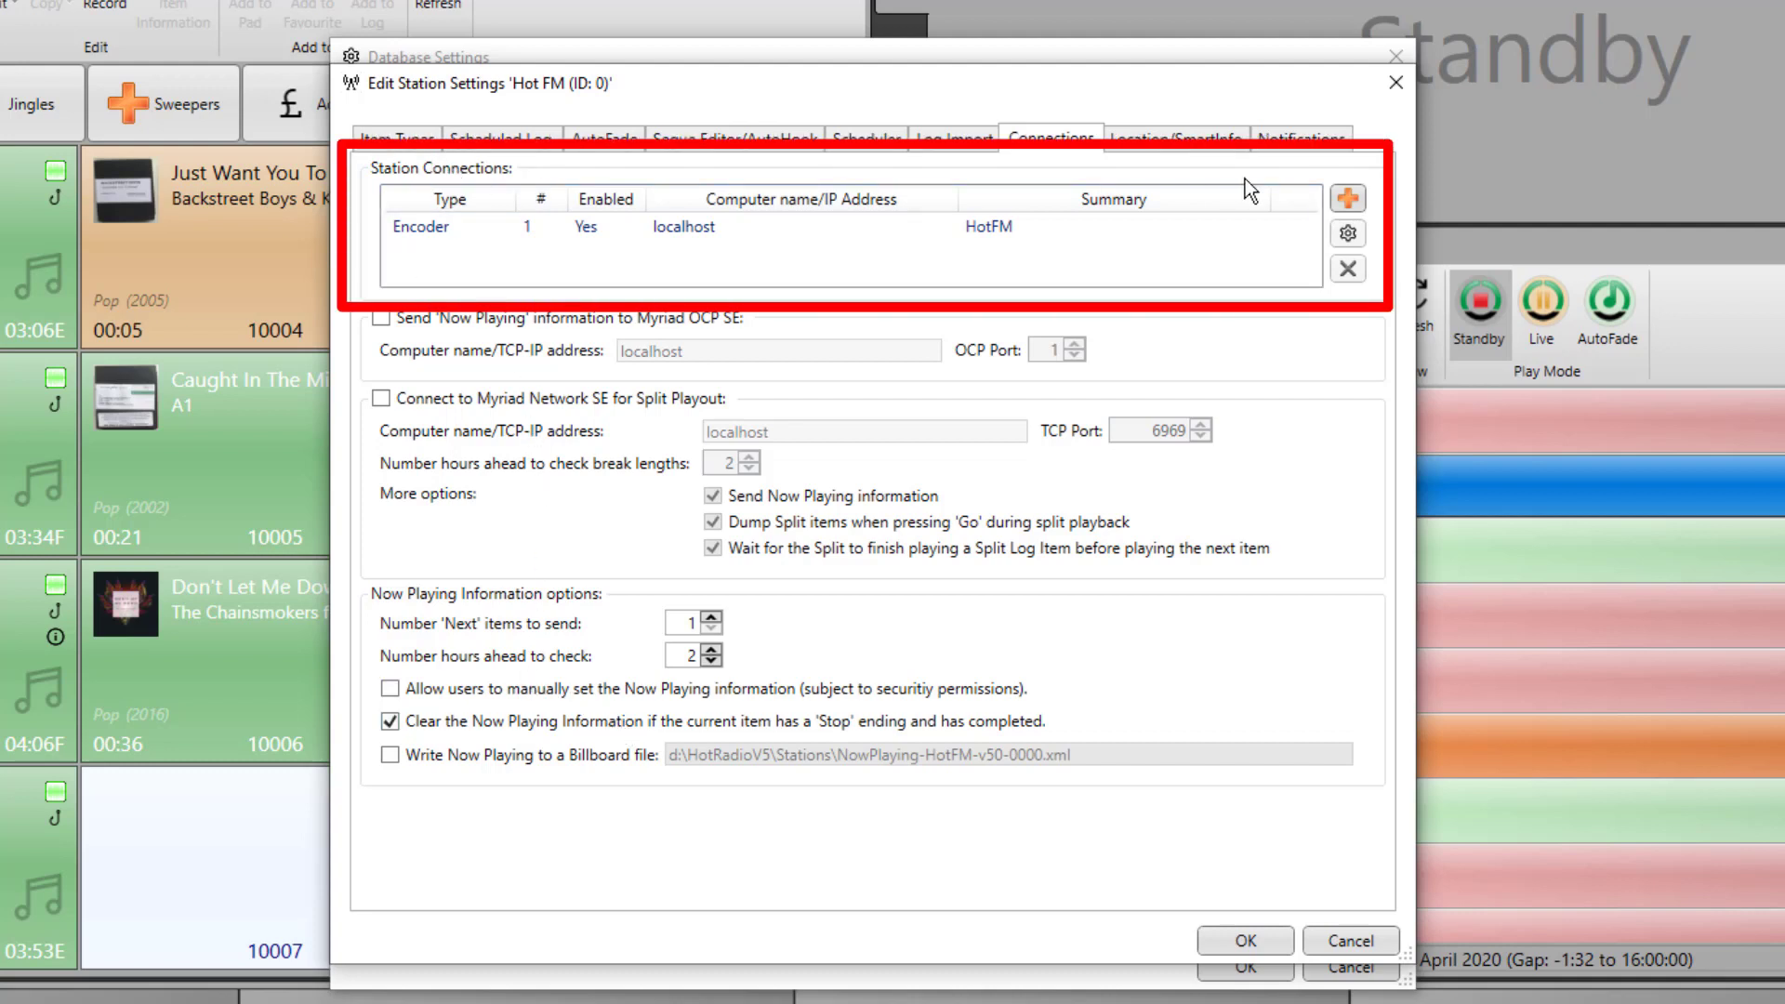
{"action": "left_click", "coordinate": [1348, 196]}
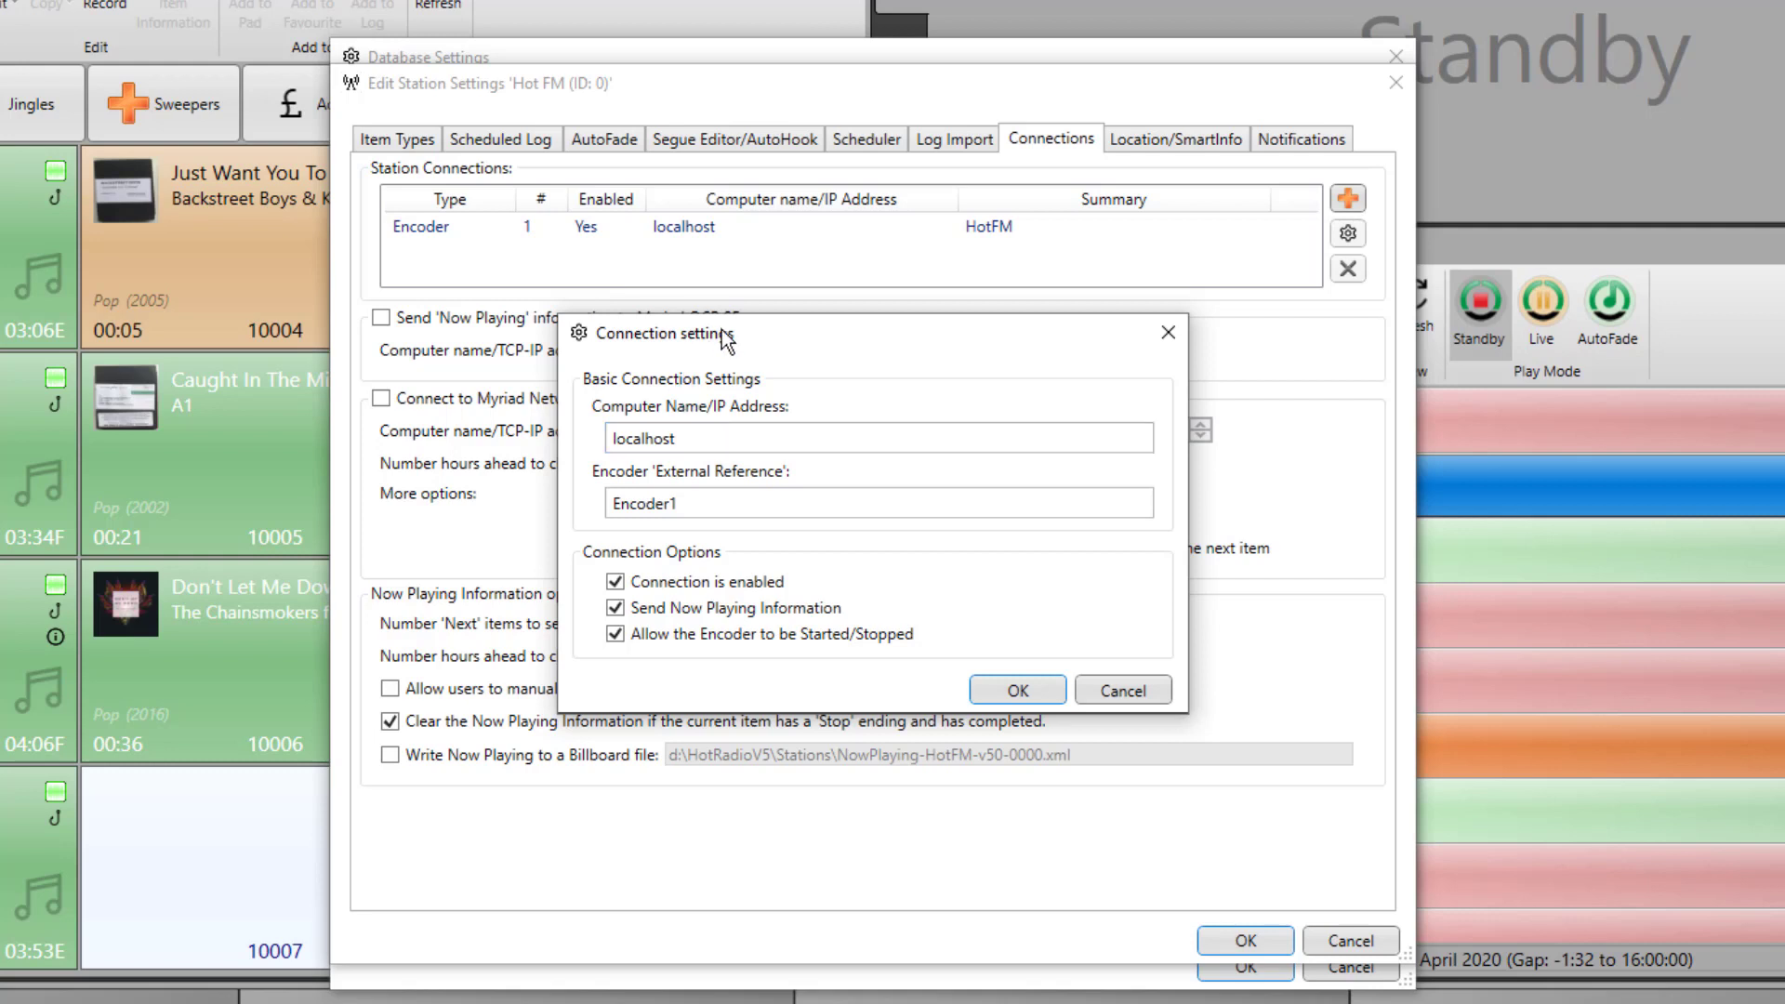
{"action": "double_click", "coordinate": [713, 430]}
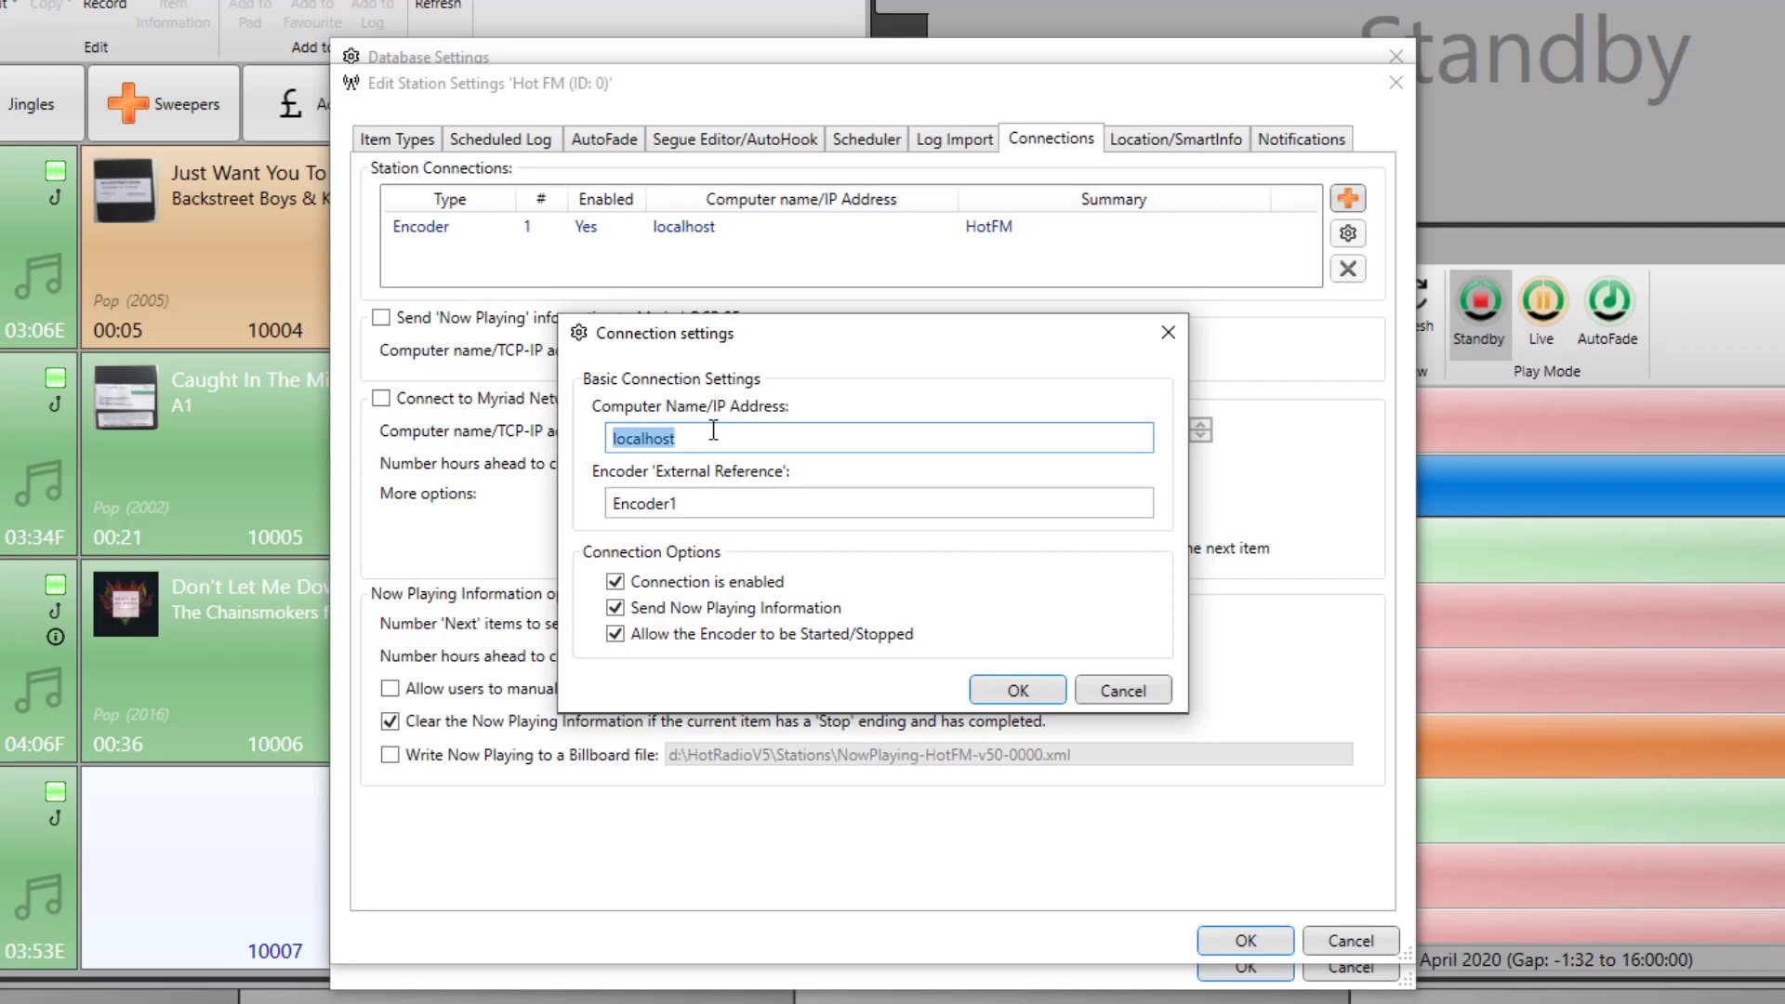
{"action": "double_click", "coordinate": [735, 499]}
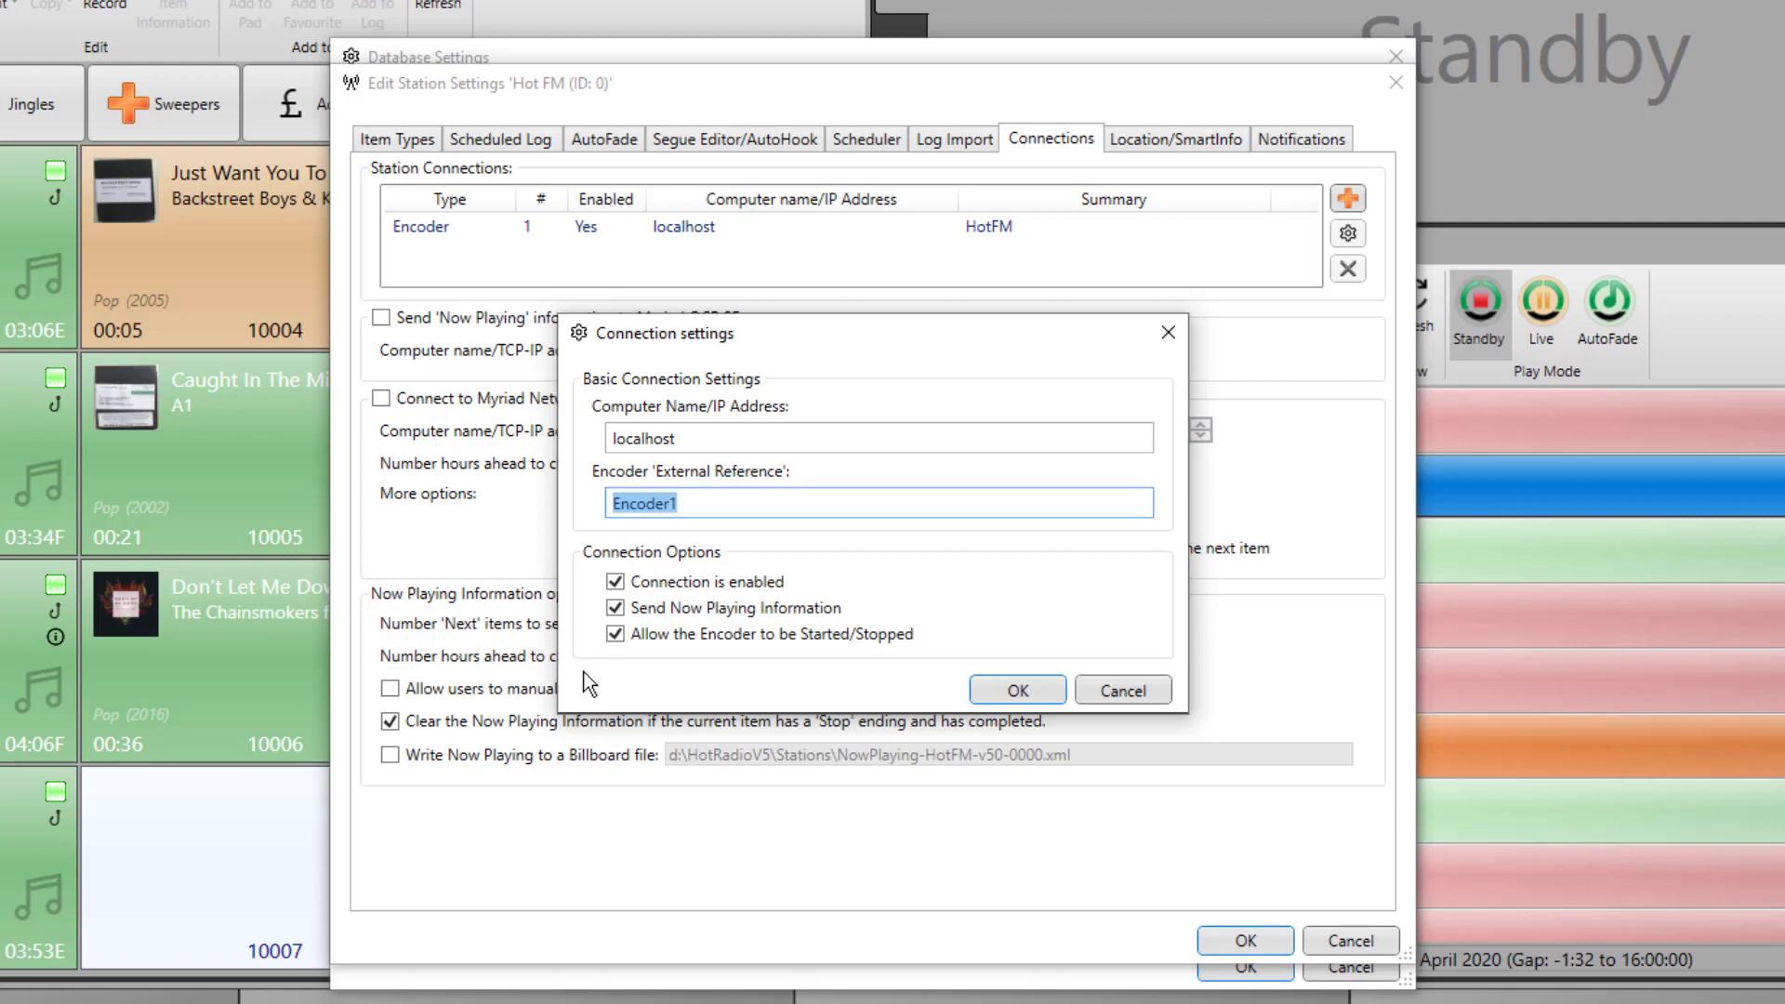
{"action": "left_click", "coordinate": [1033, 694]}
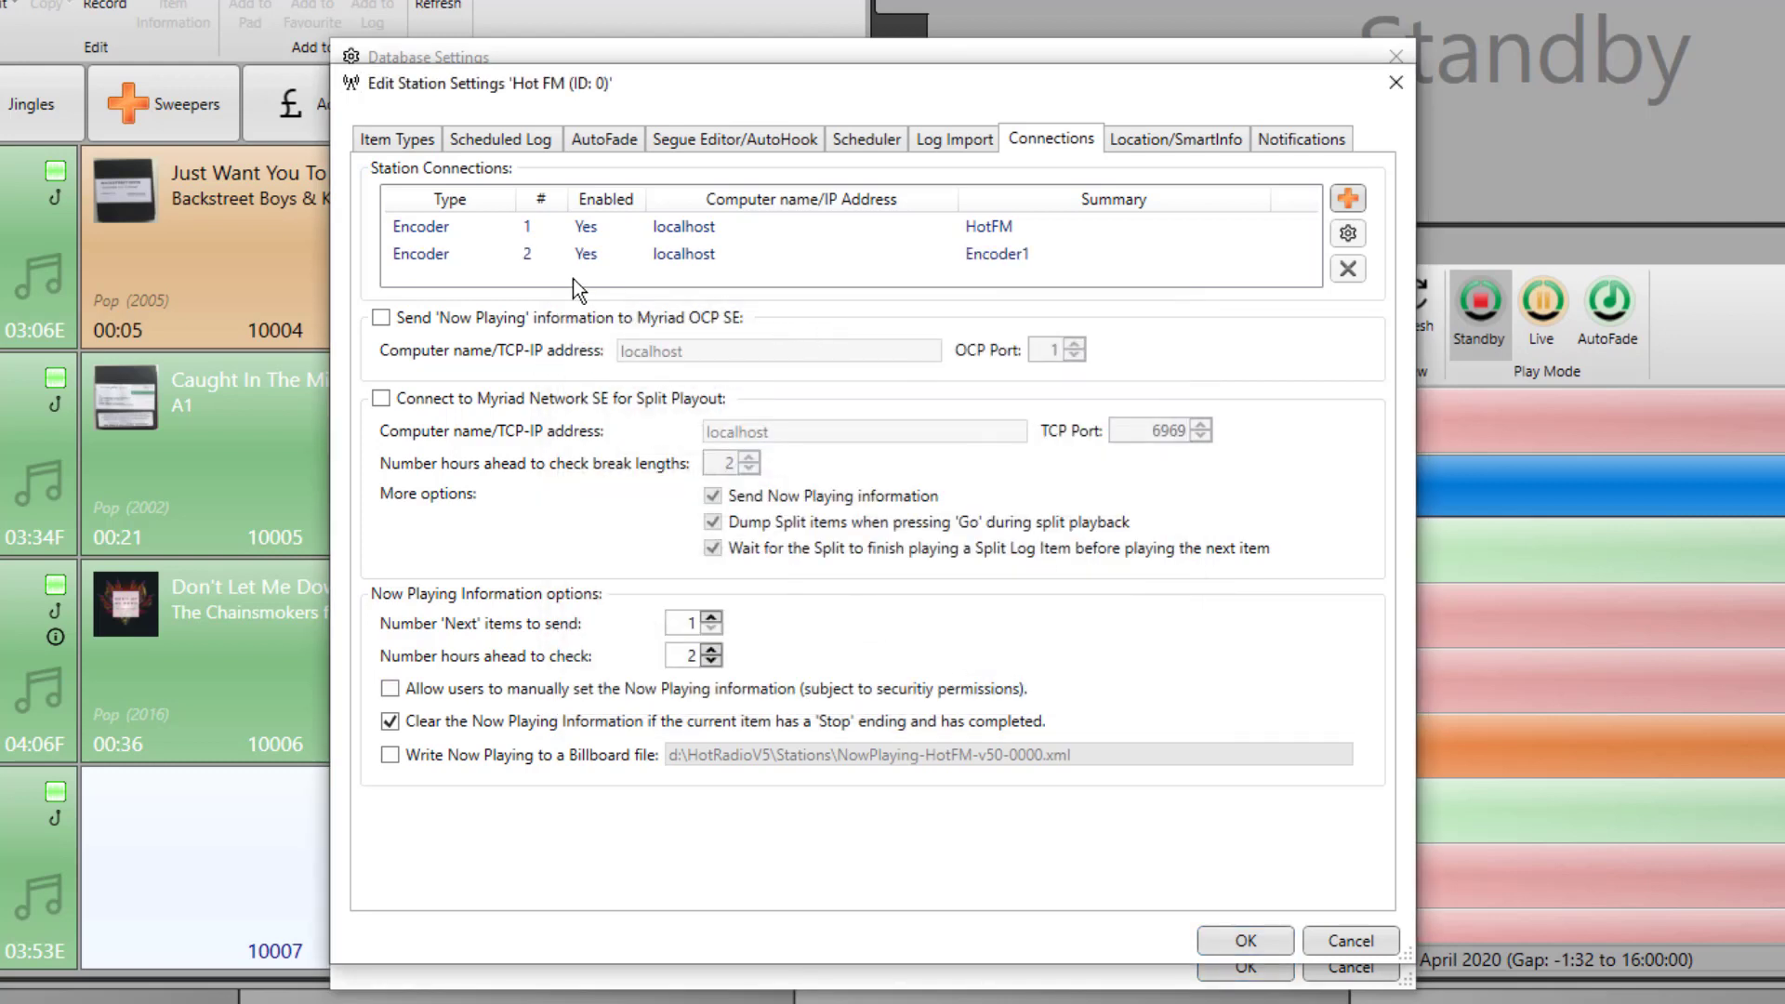
{"action": "left_click", "coordinate": [580, 251]}
{"action": "left_click", "coordinate": [1345, 269]}
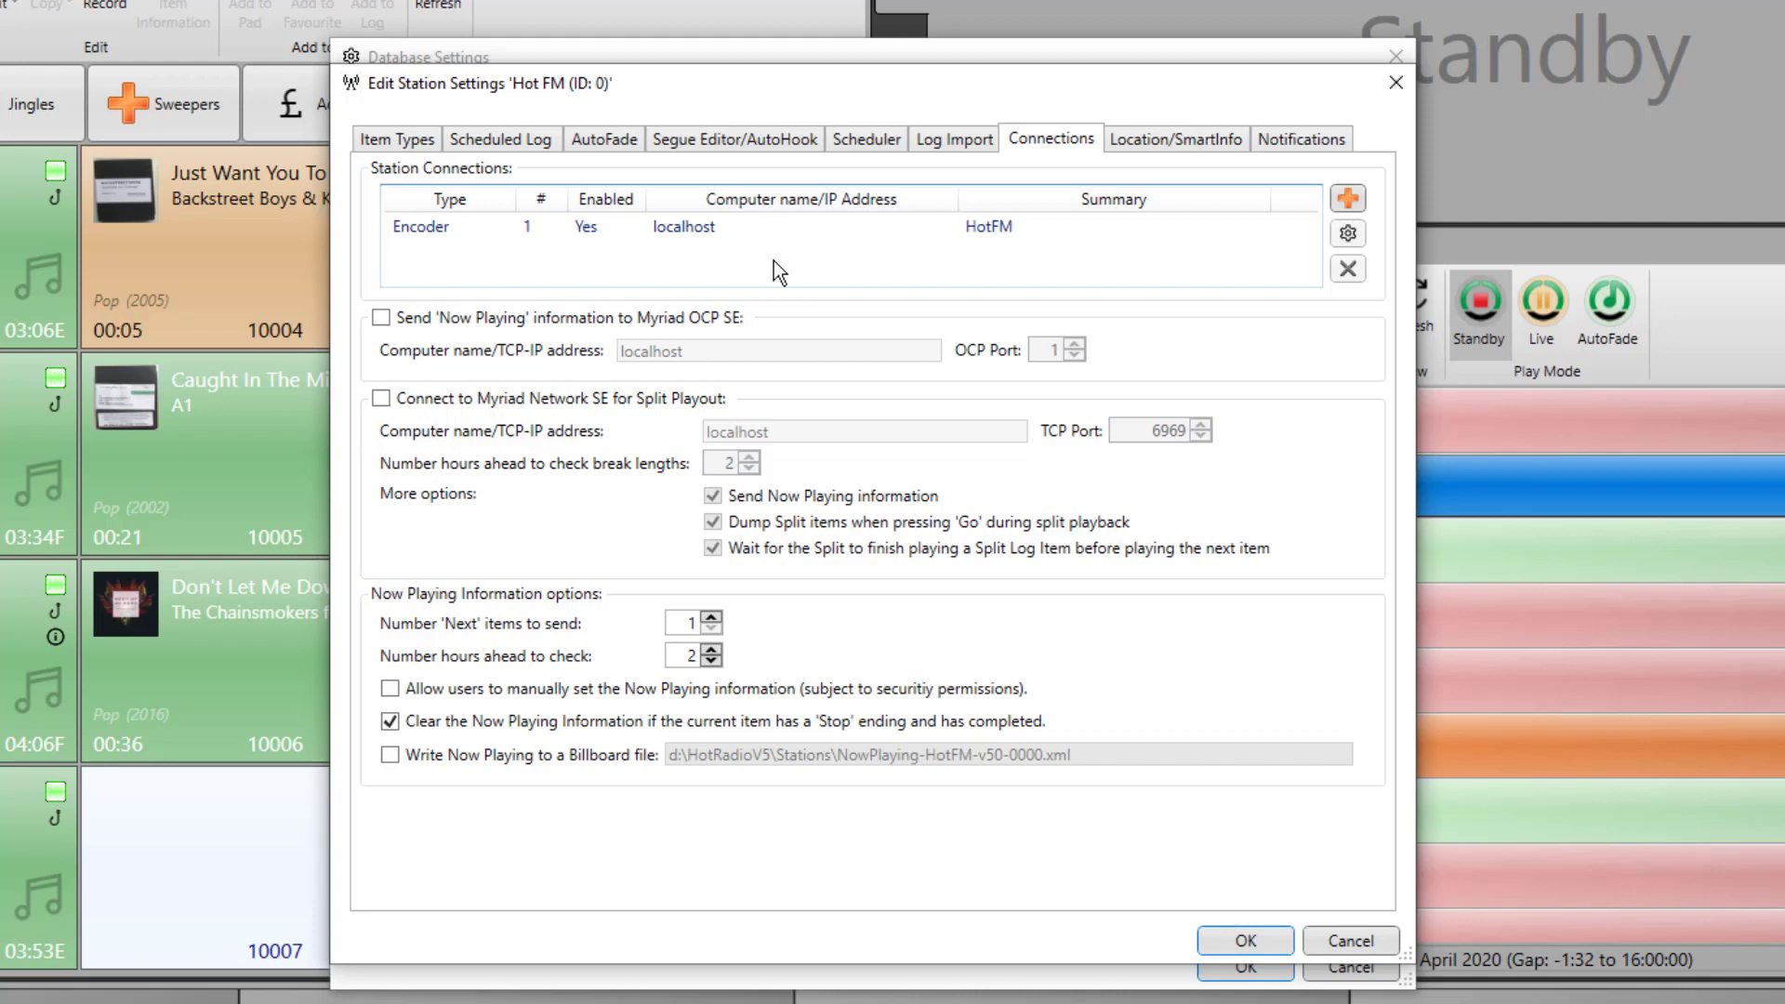
- Turn on sending 'Now Playing' information to Myriad OCP SE for the Hot FM station
{"action": "left_click", "coordinate": [382, 318]}
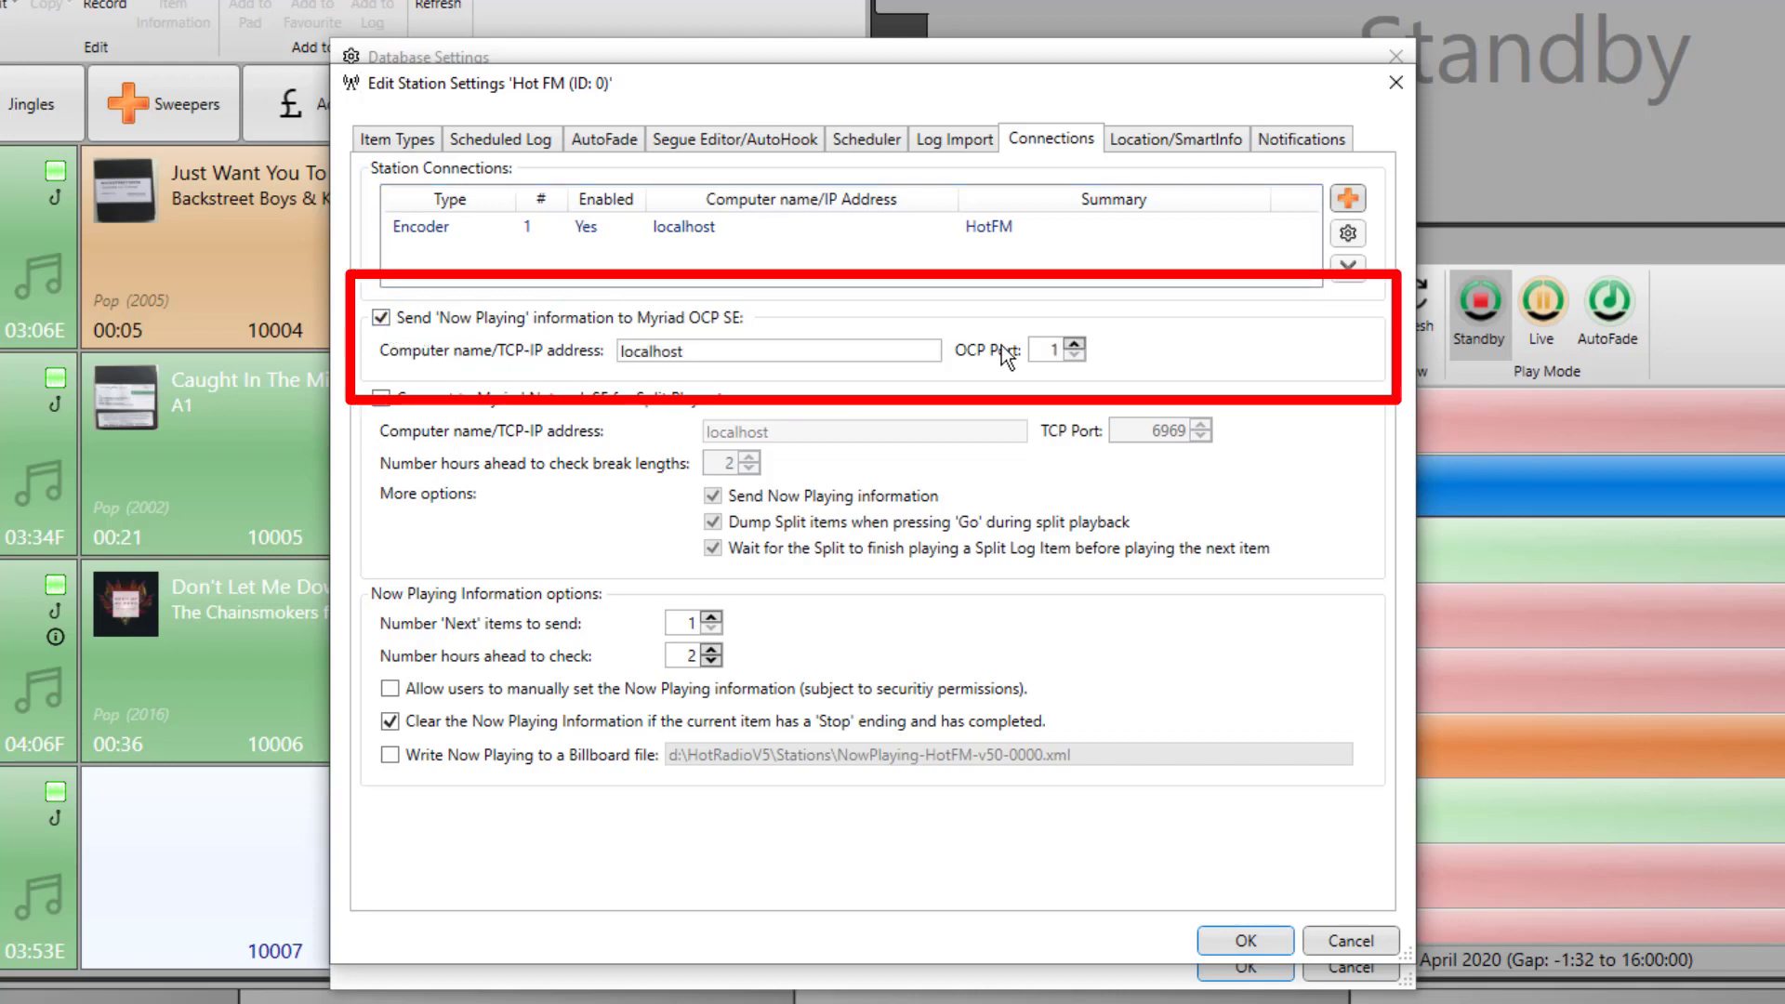
- Turn off sending 'Now Playing' information to Myriad OCP SE, and switch the Myriad Network SE split playout connection on and back off
{"action": "double_click", "coordinate": [727, 351]}
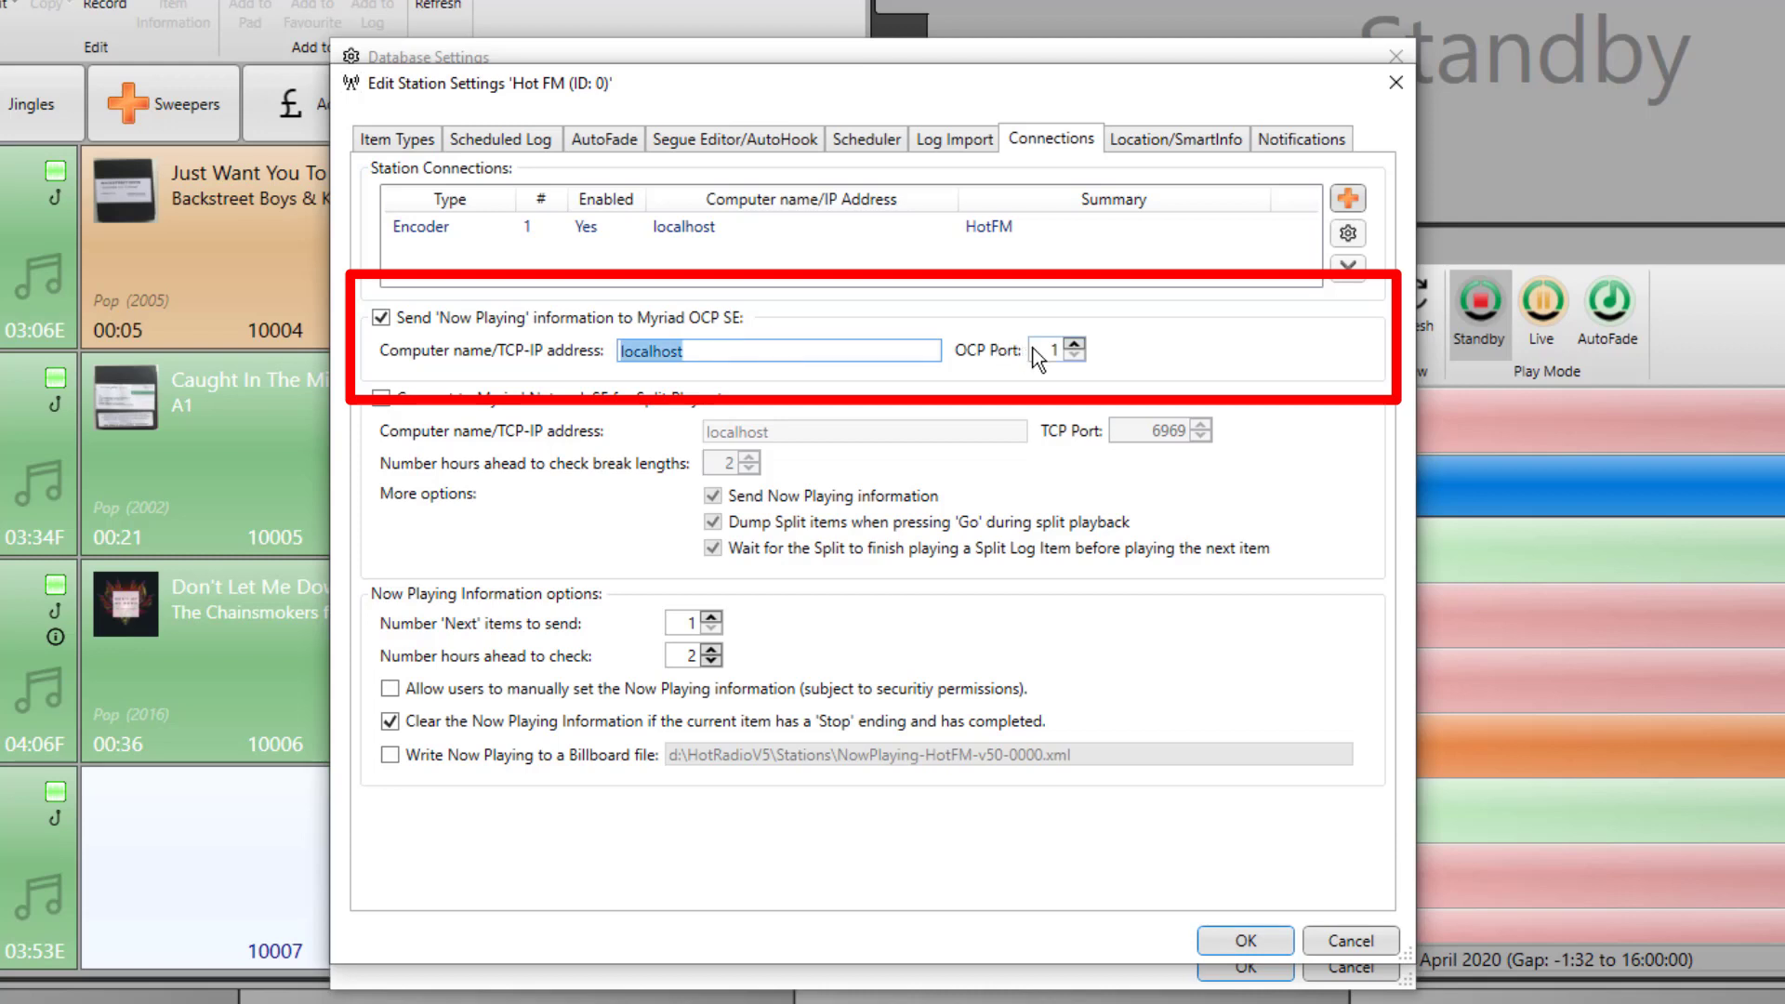
{"action": "left_click", "coordinate": [473, 320]}
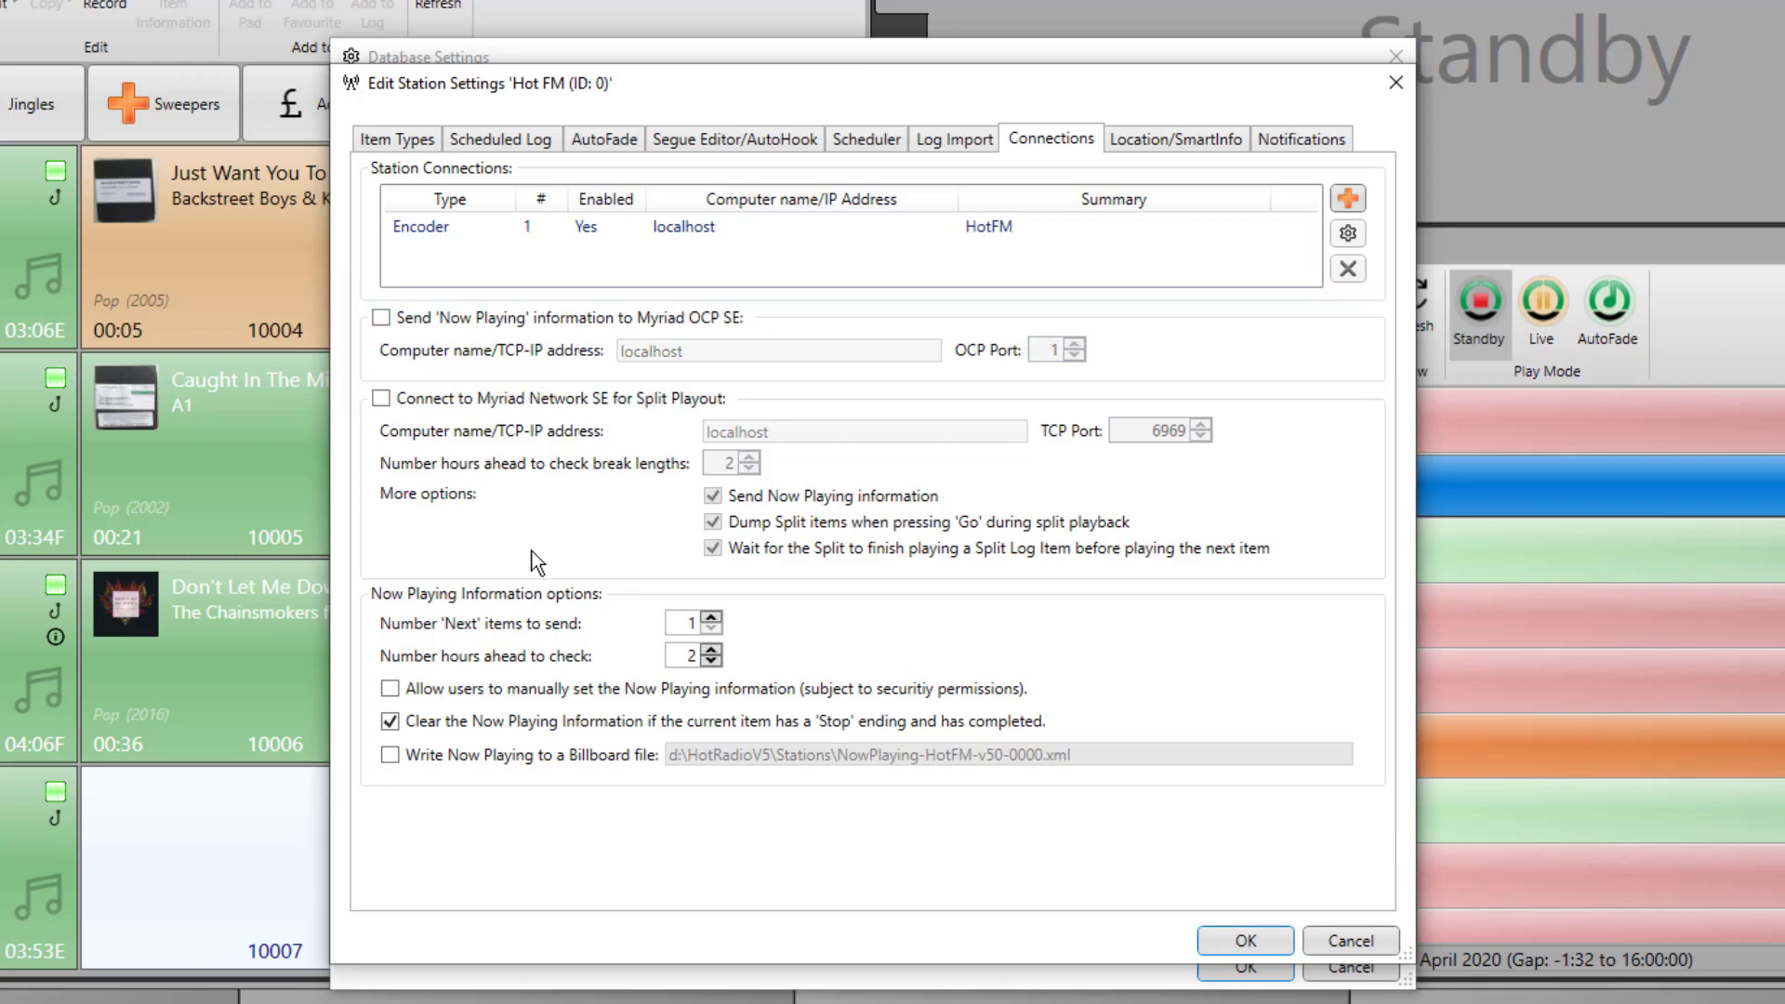
{"action": "left_click", "coordinate": [428, 406]}
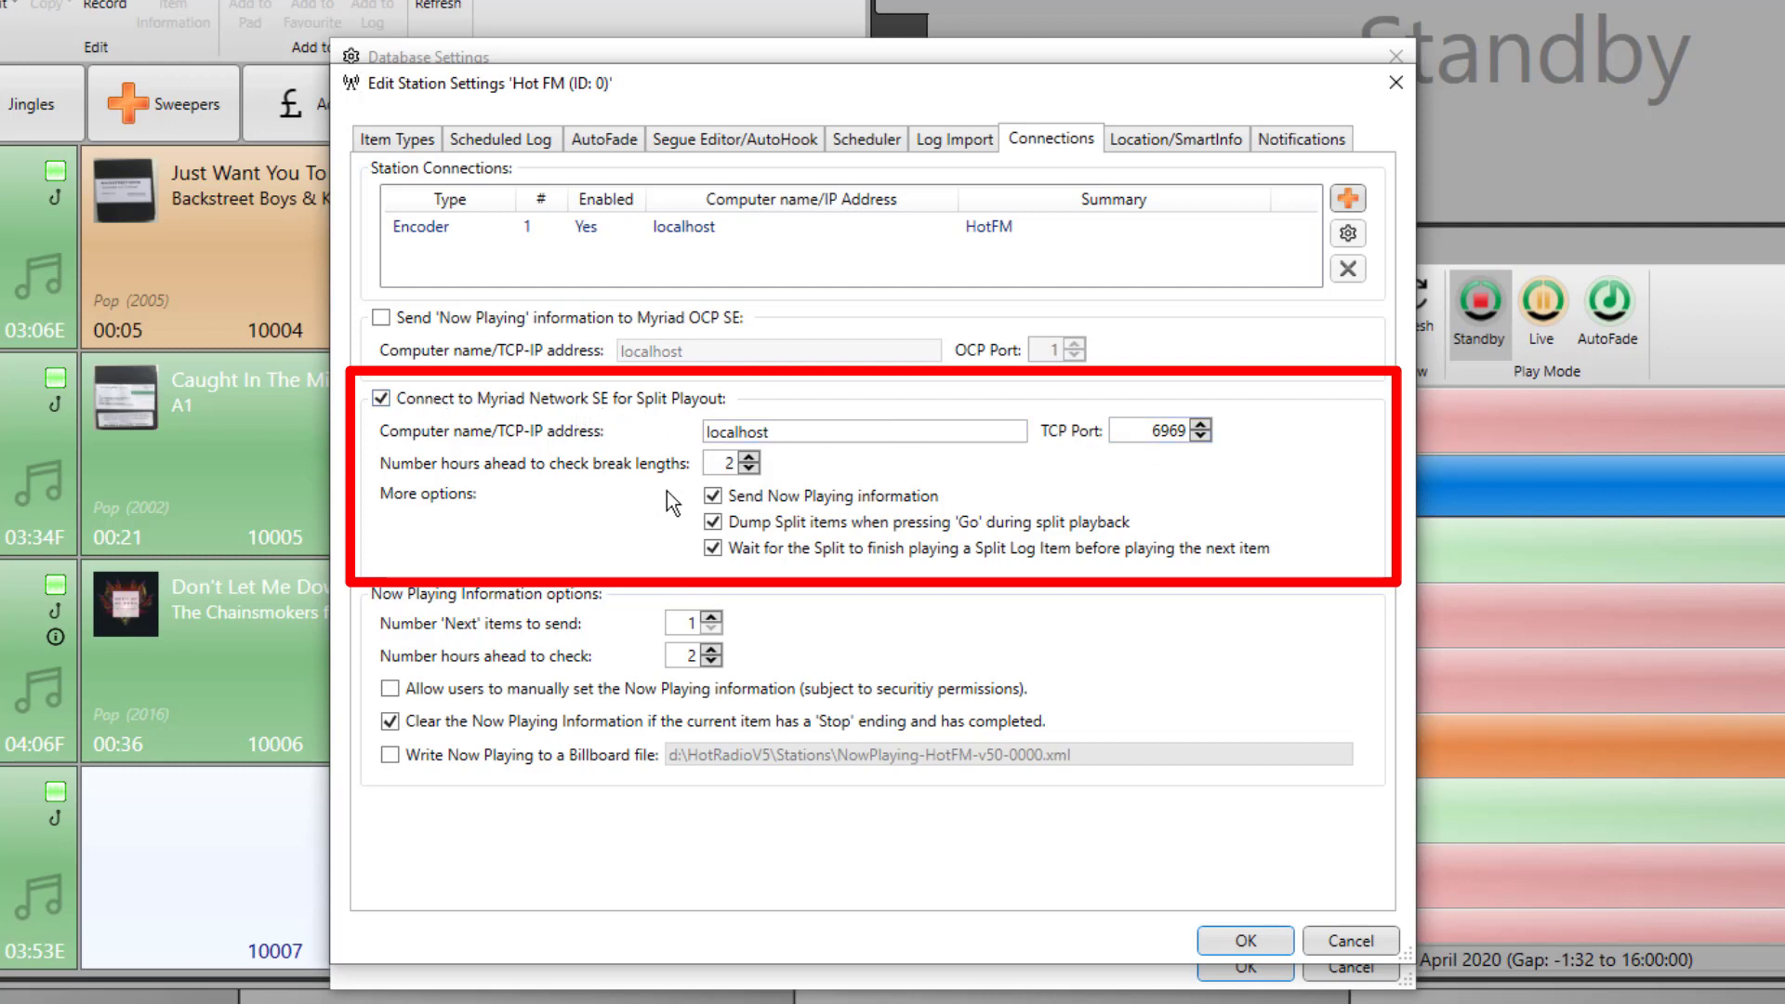
{"action": "left_click", "coordinate": [394, 397]}
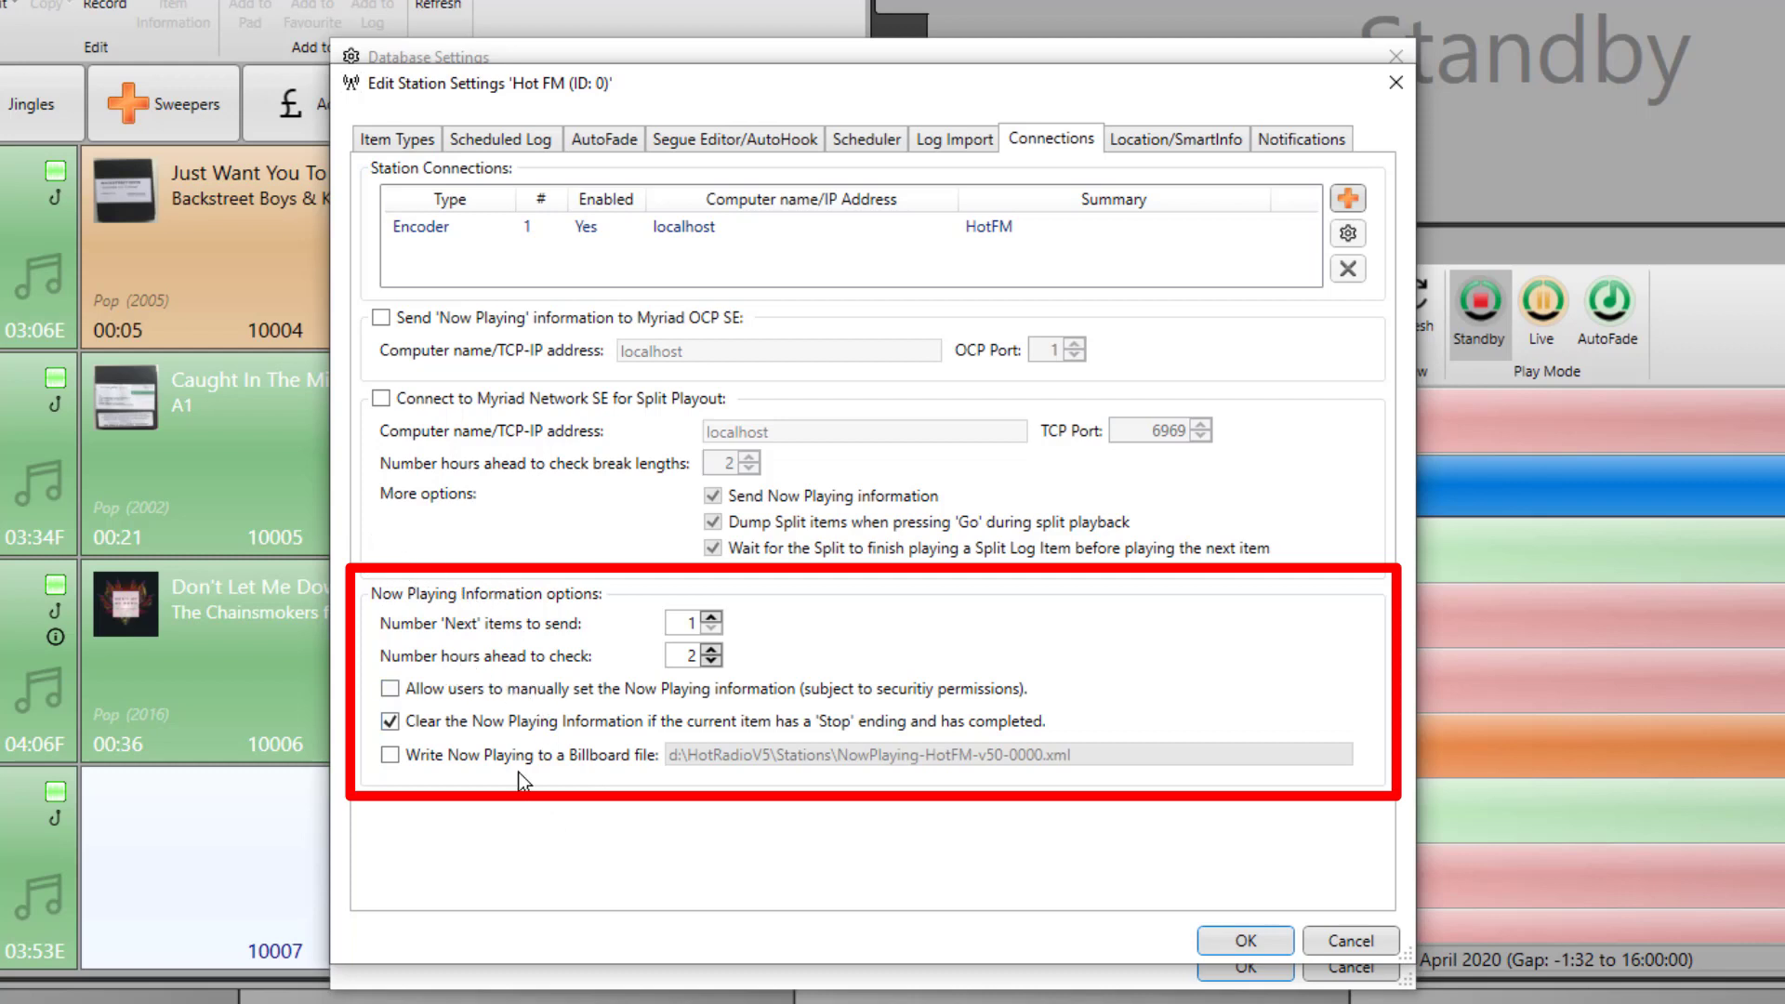
- Choose YH - Yorkshire & the Humber as the station's MetOffice weather region and view the available Traffic and Travel sources
{"action": "left_click", "coordinate": [1174, 140]}
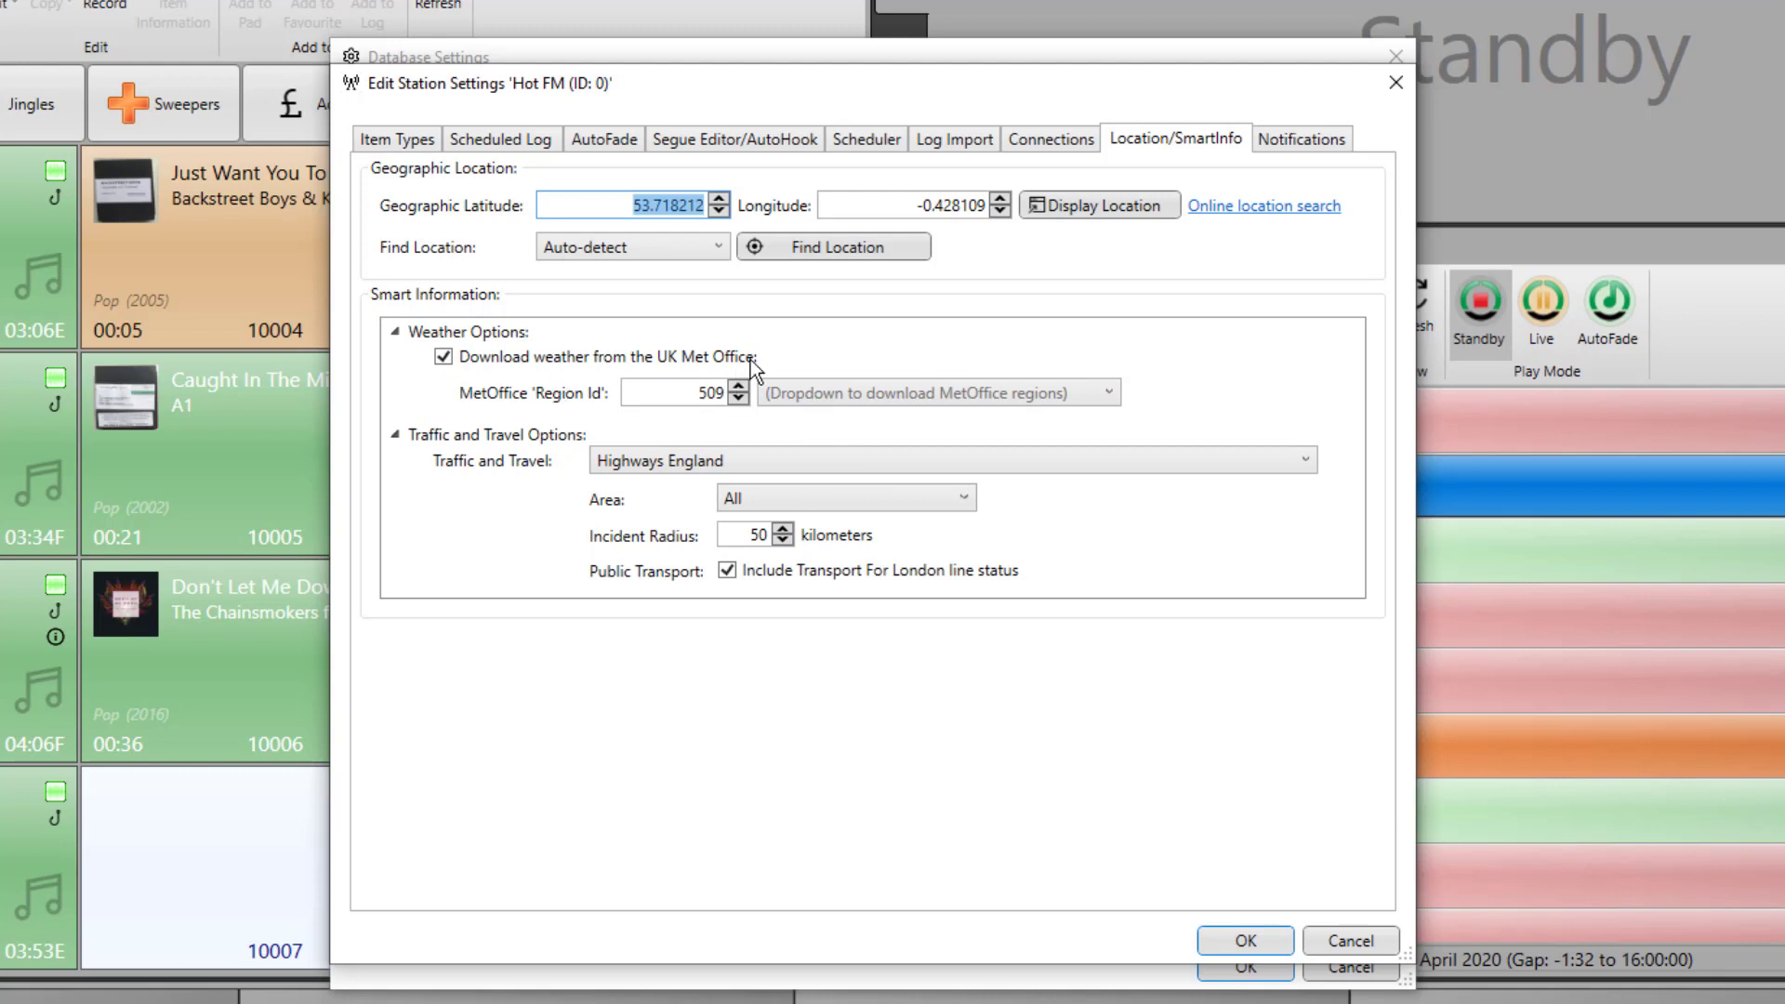
{"action": "left_click", "coordinate": [837, 390]}
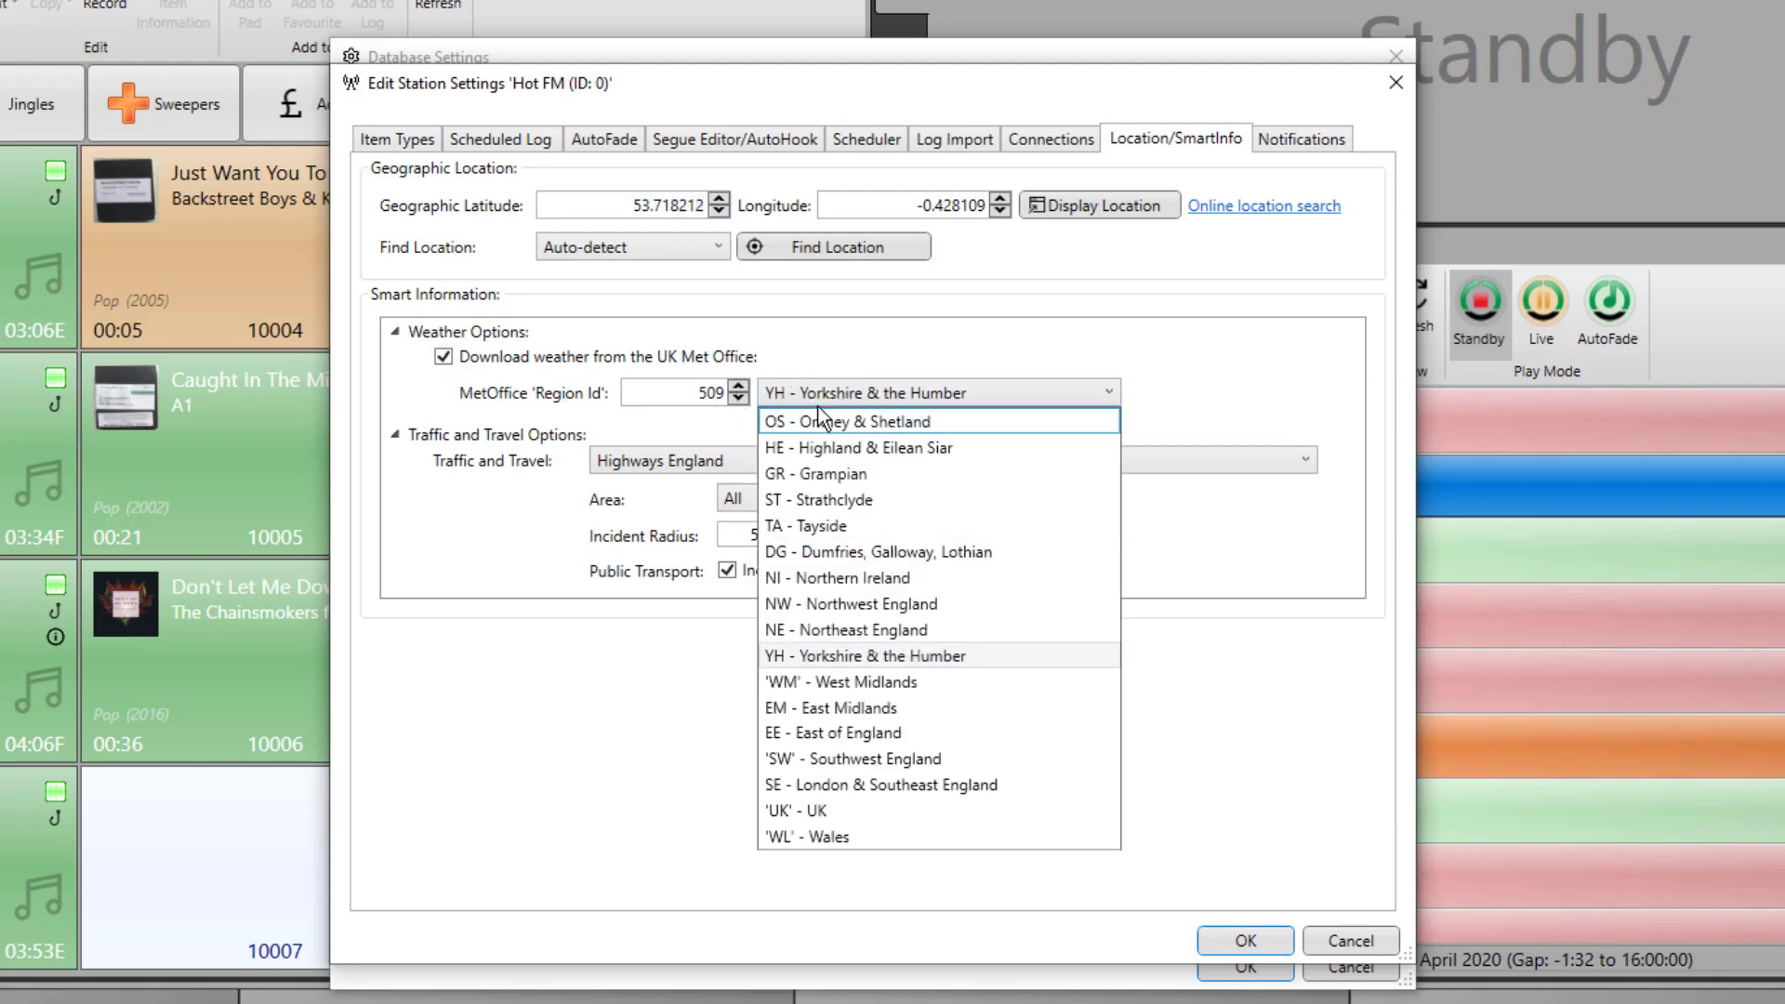
{"action": "left_click", "coordinate": [970, 655]}
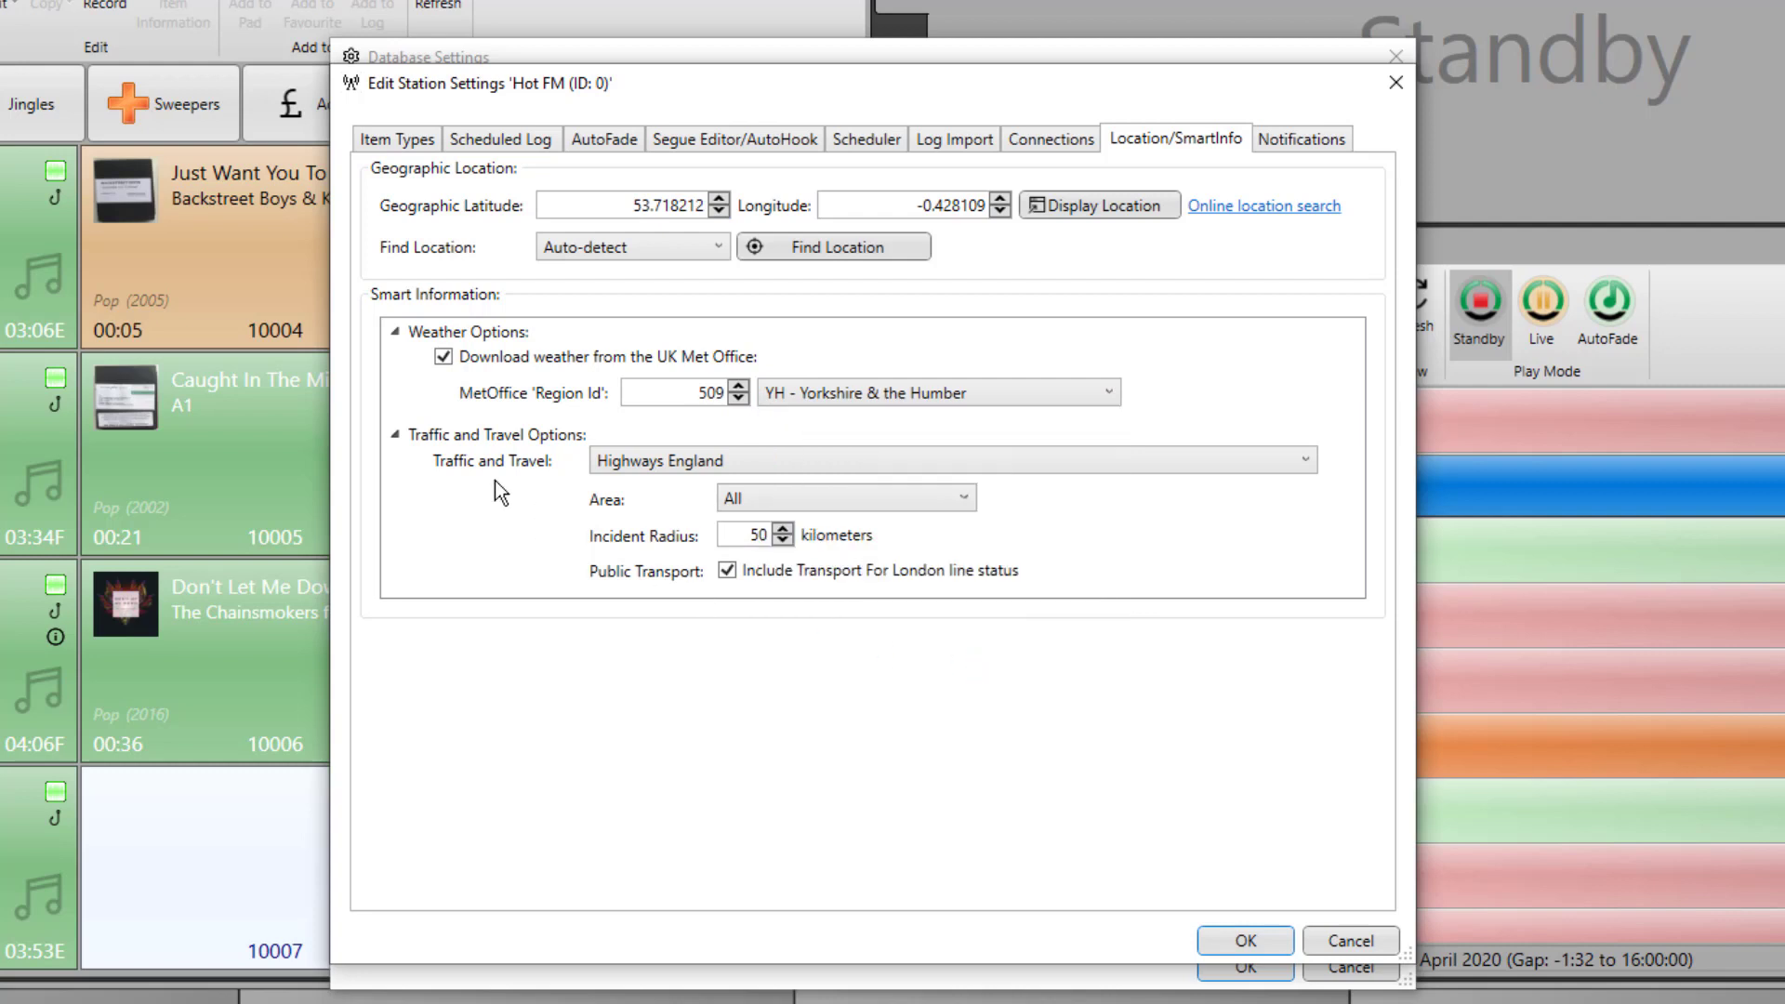
{"action": "left_click", "coordinate": [1036, 469]}
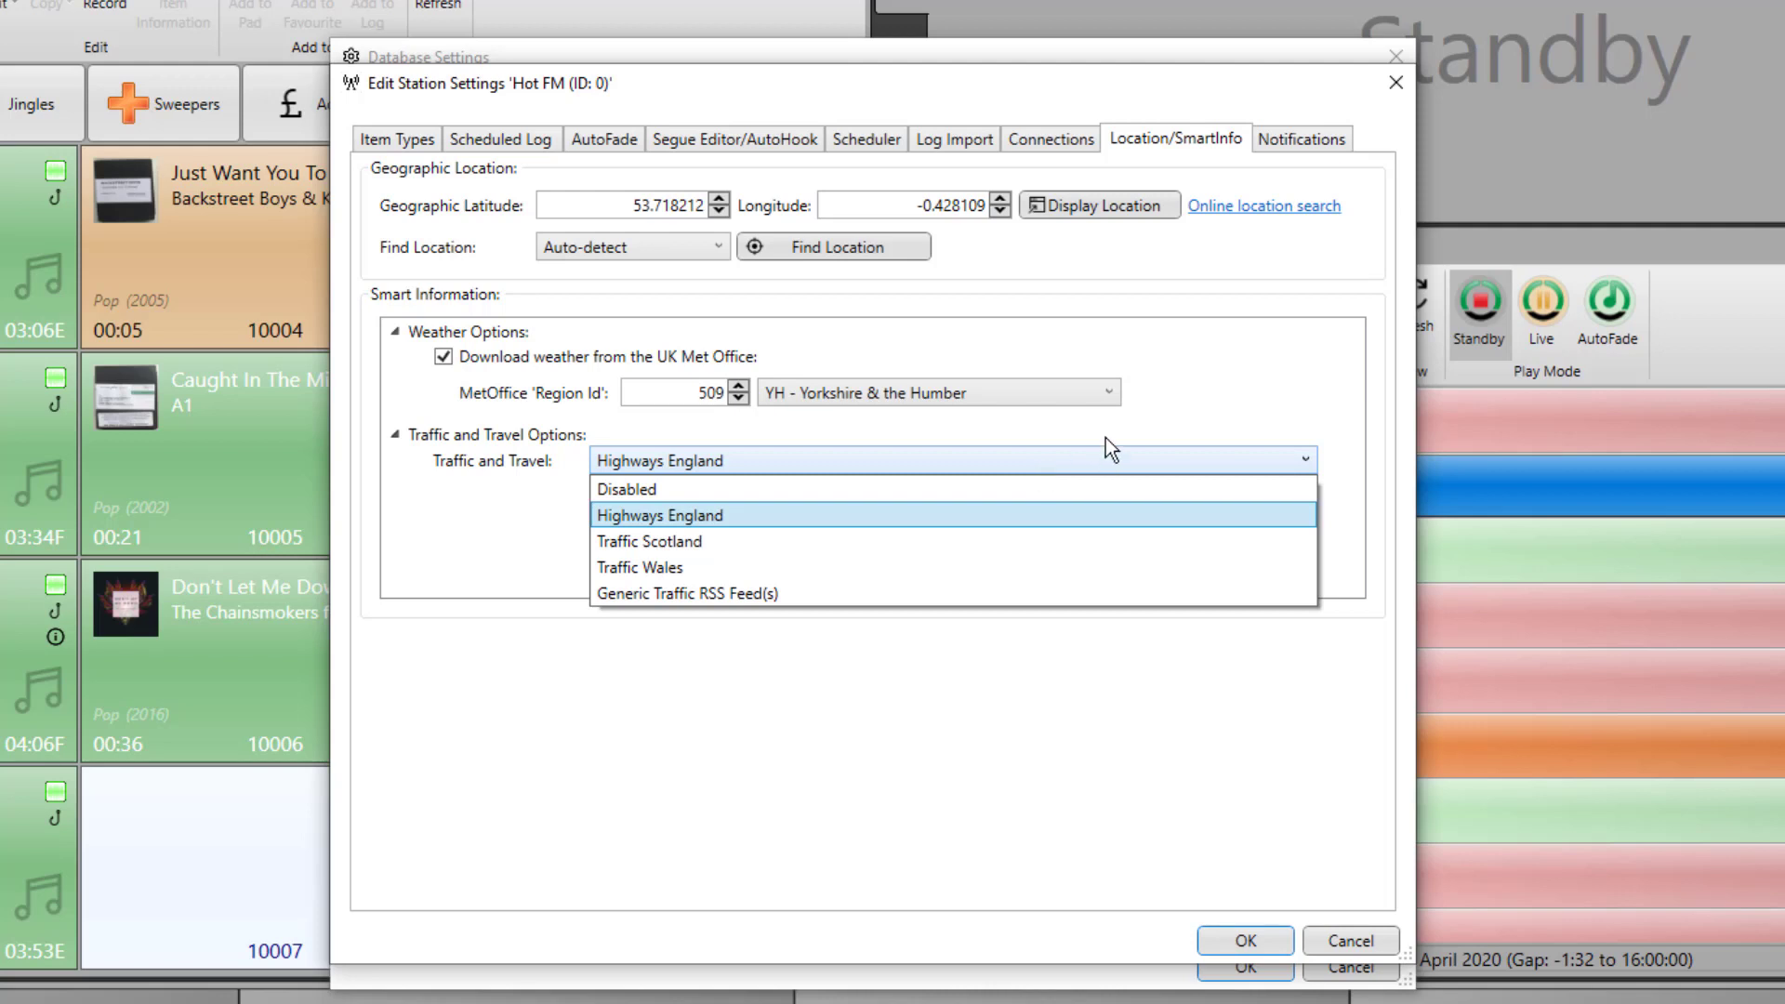
{"action": "left_click", "coordinate": [1210, 374]}
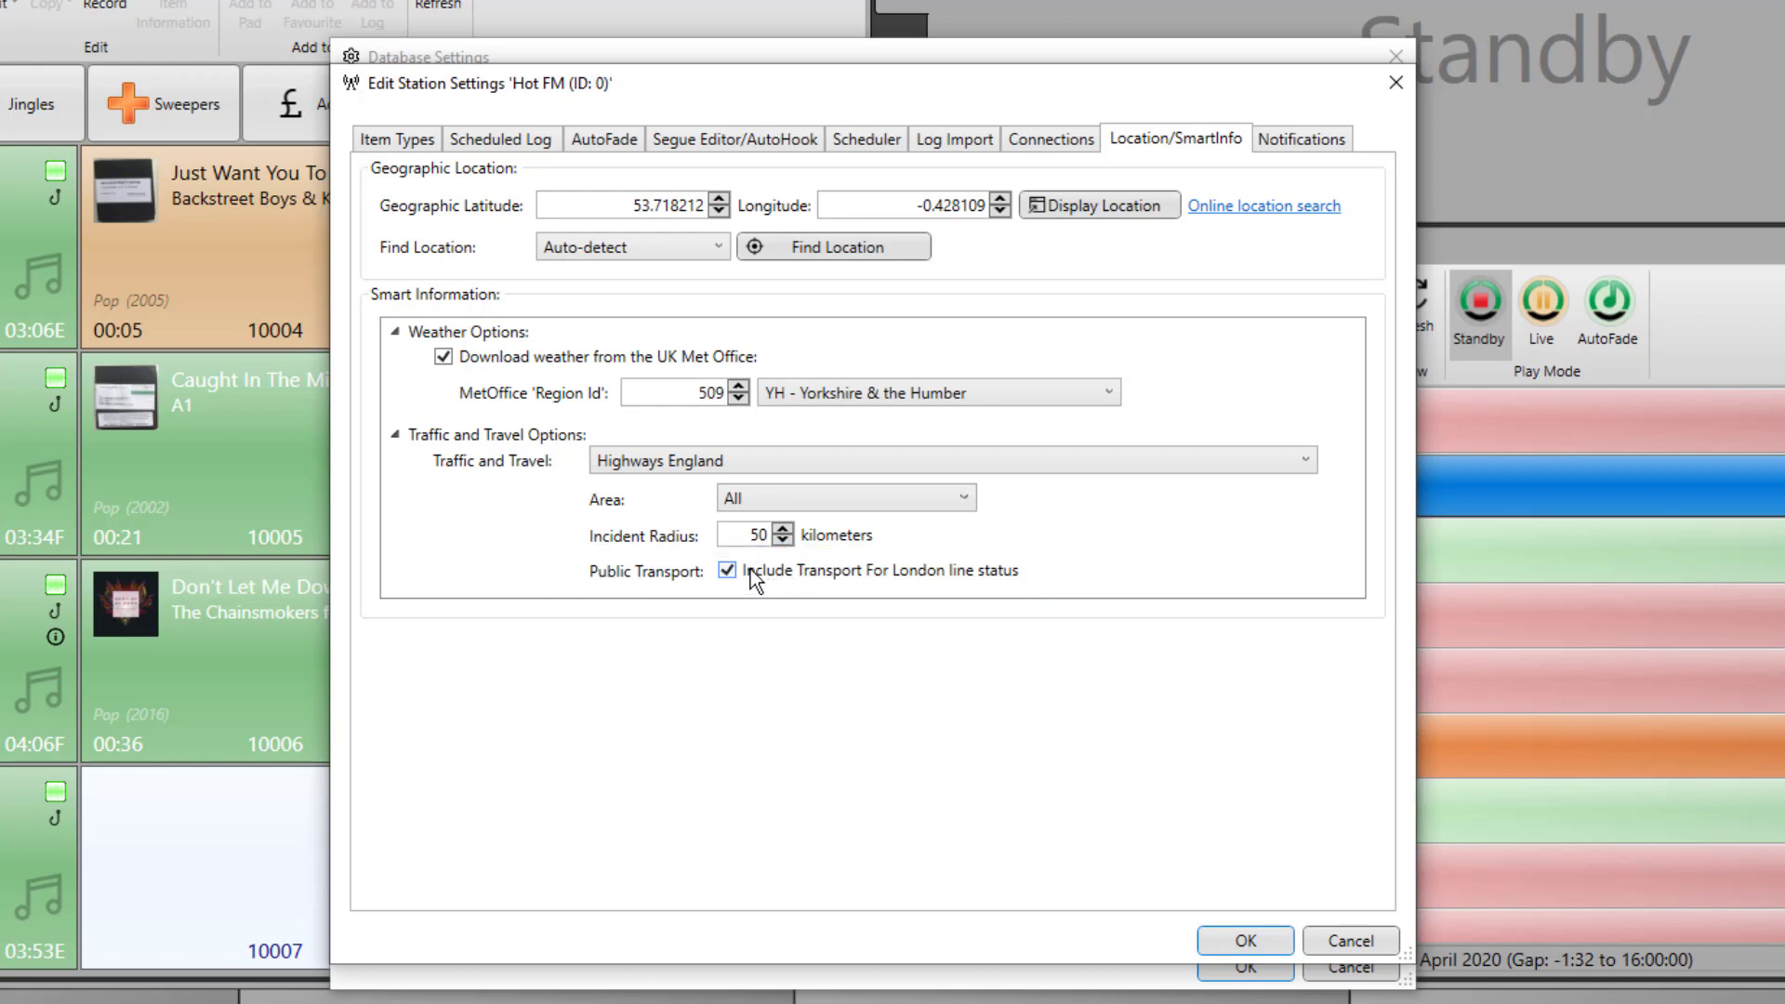
- View the station's notification events, and save and close the station settings and the database settings
{"action": "left_click", "coordinate": [1294, 139]}
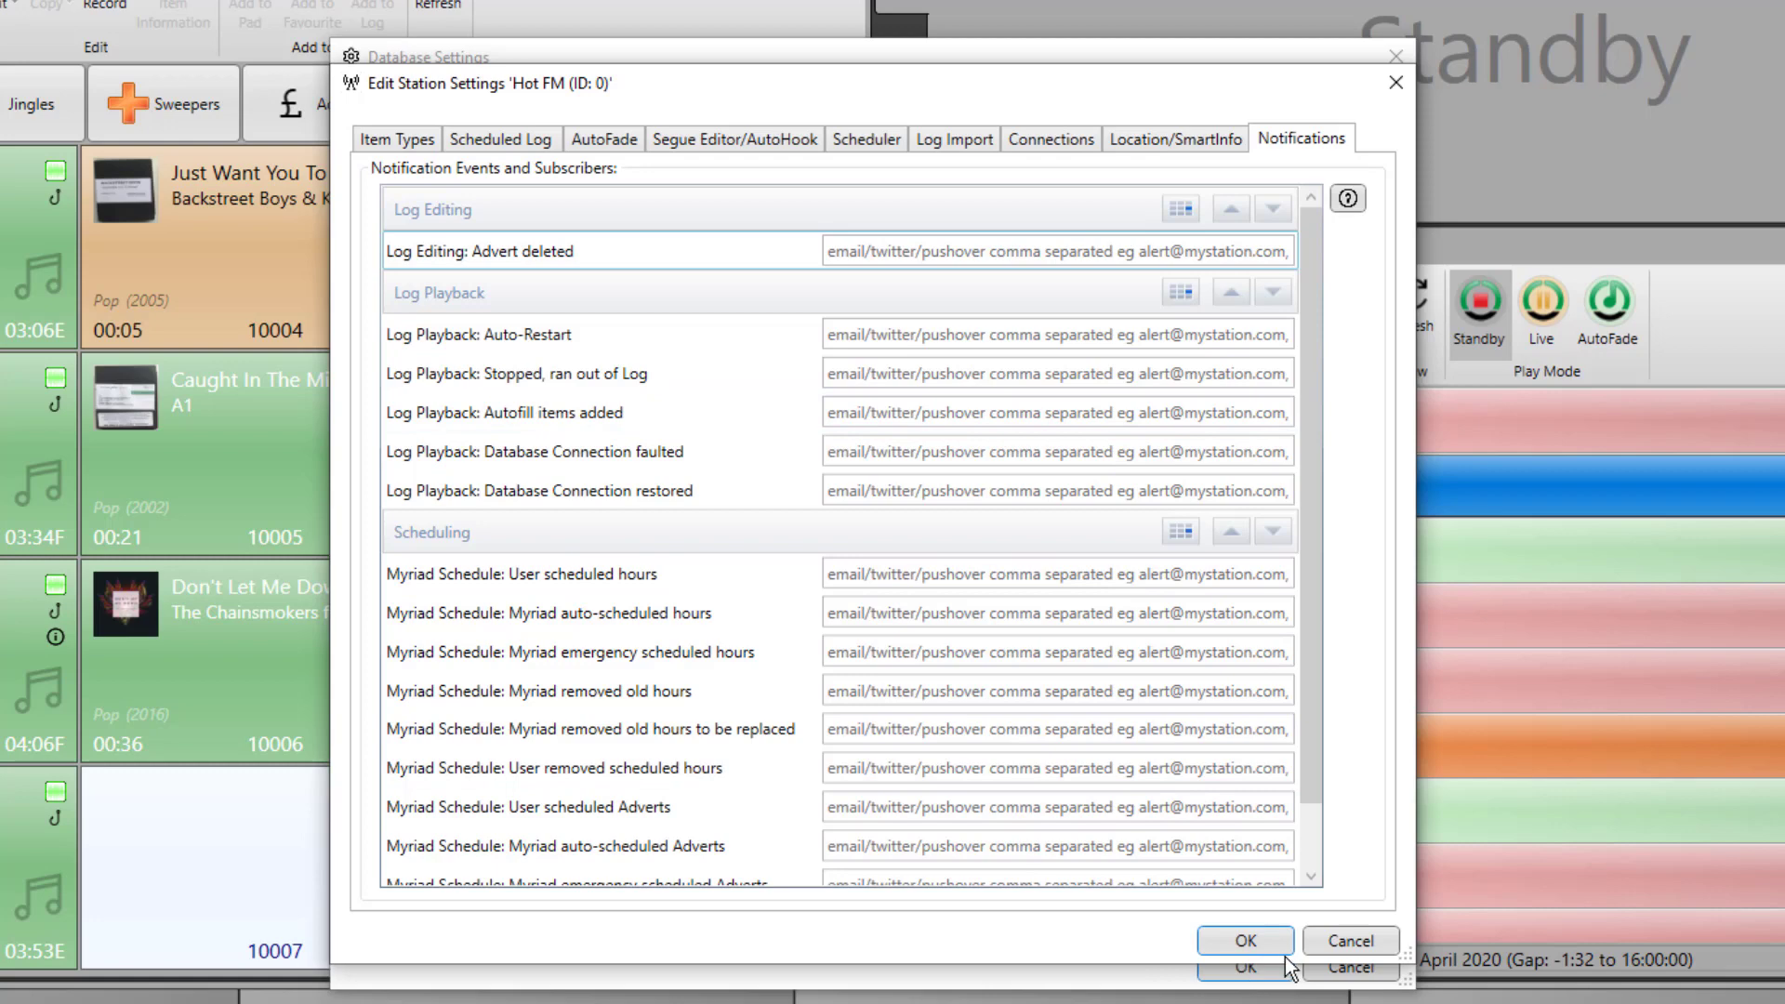
{"action": "left_click", "coordinate": [1245, 941]}
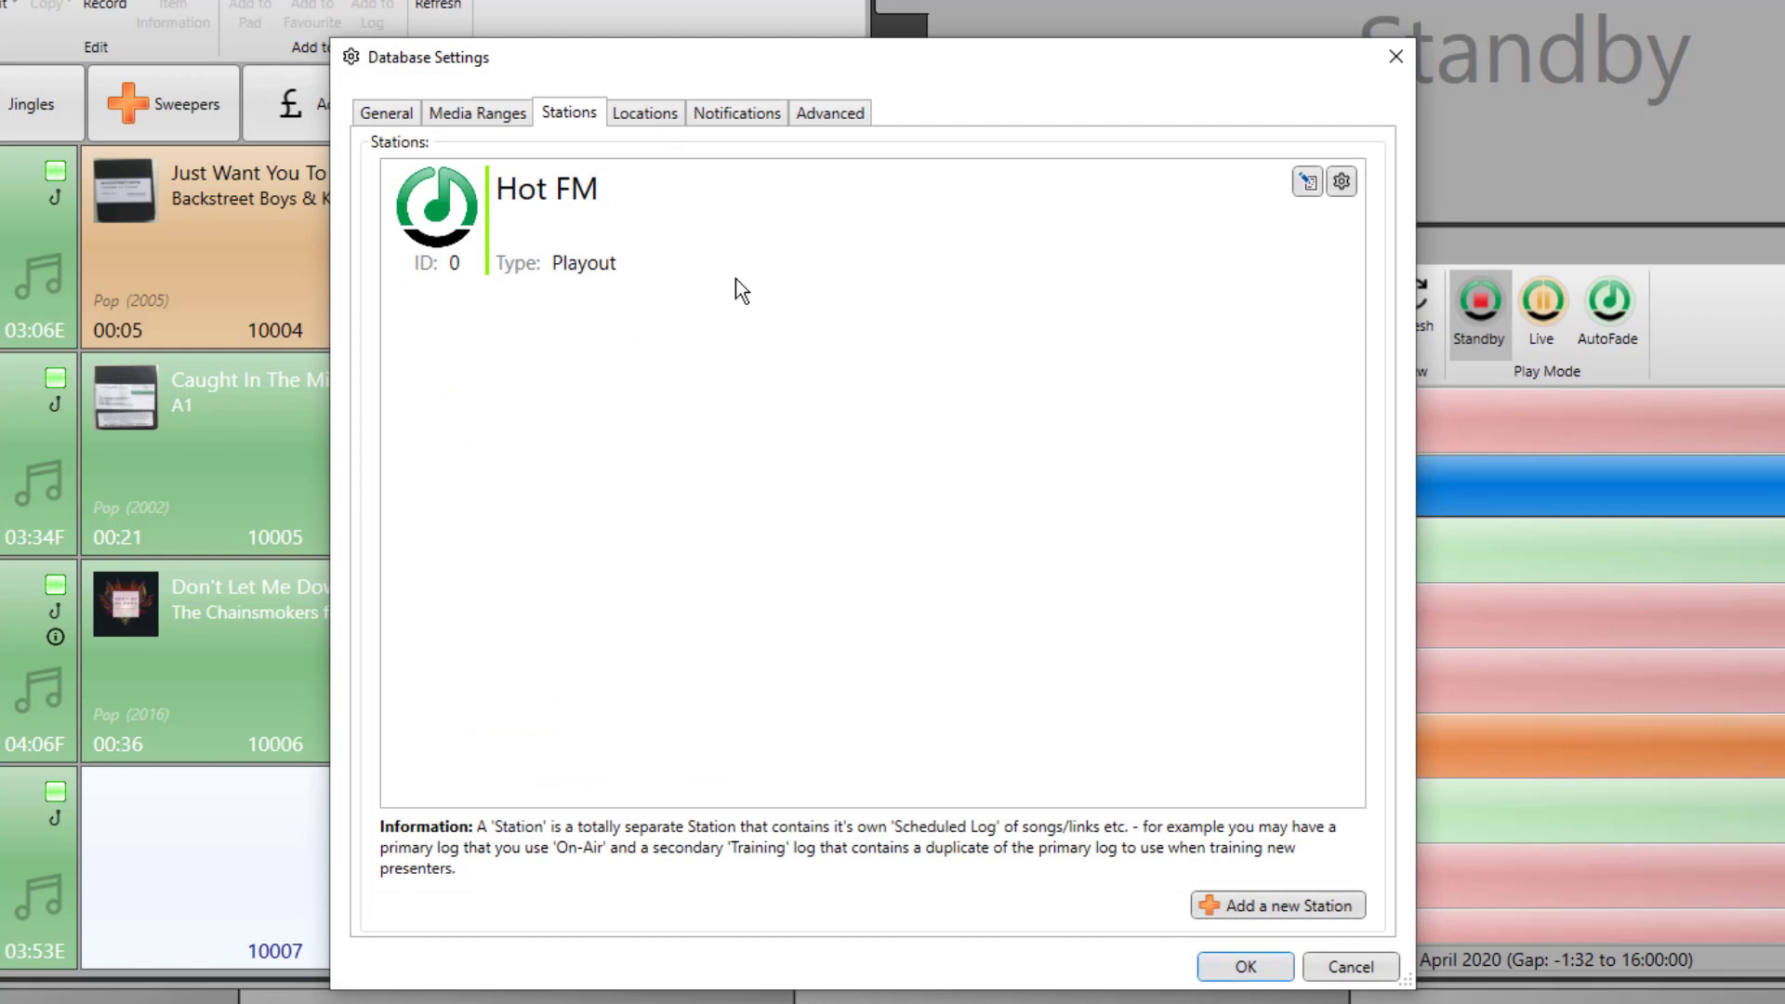
{"action": "left_click", "coordinate": [385, 114]}
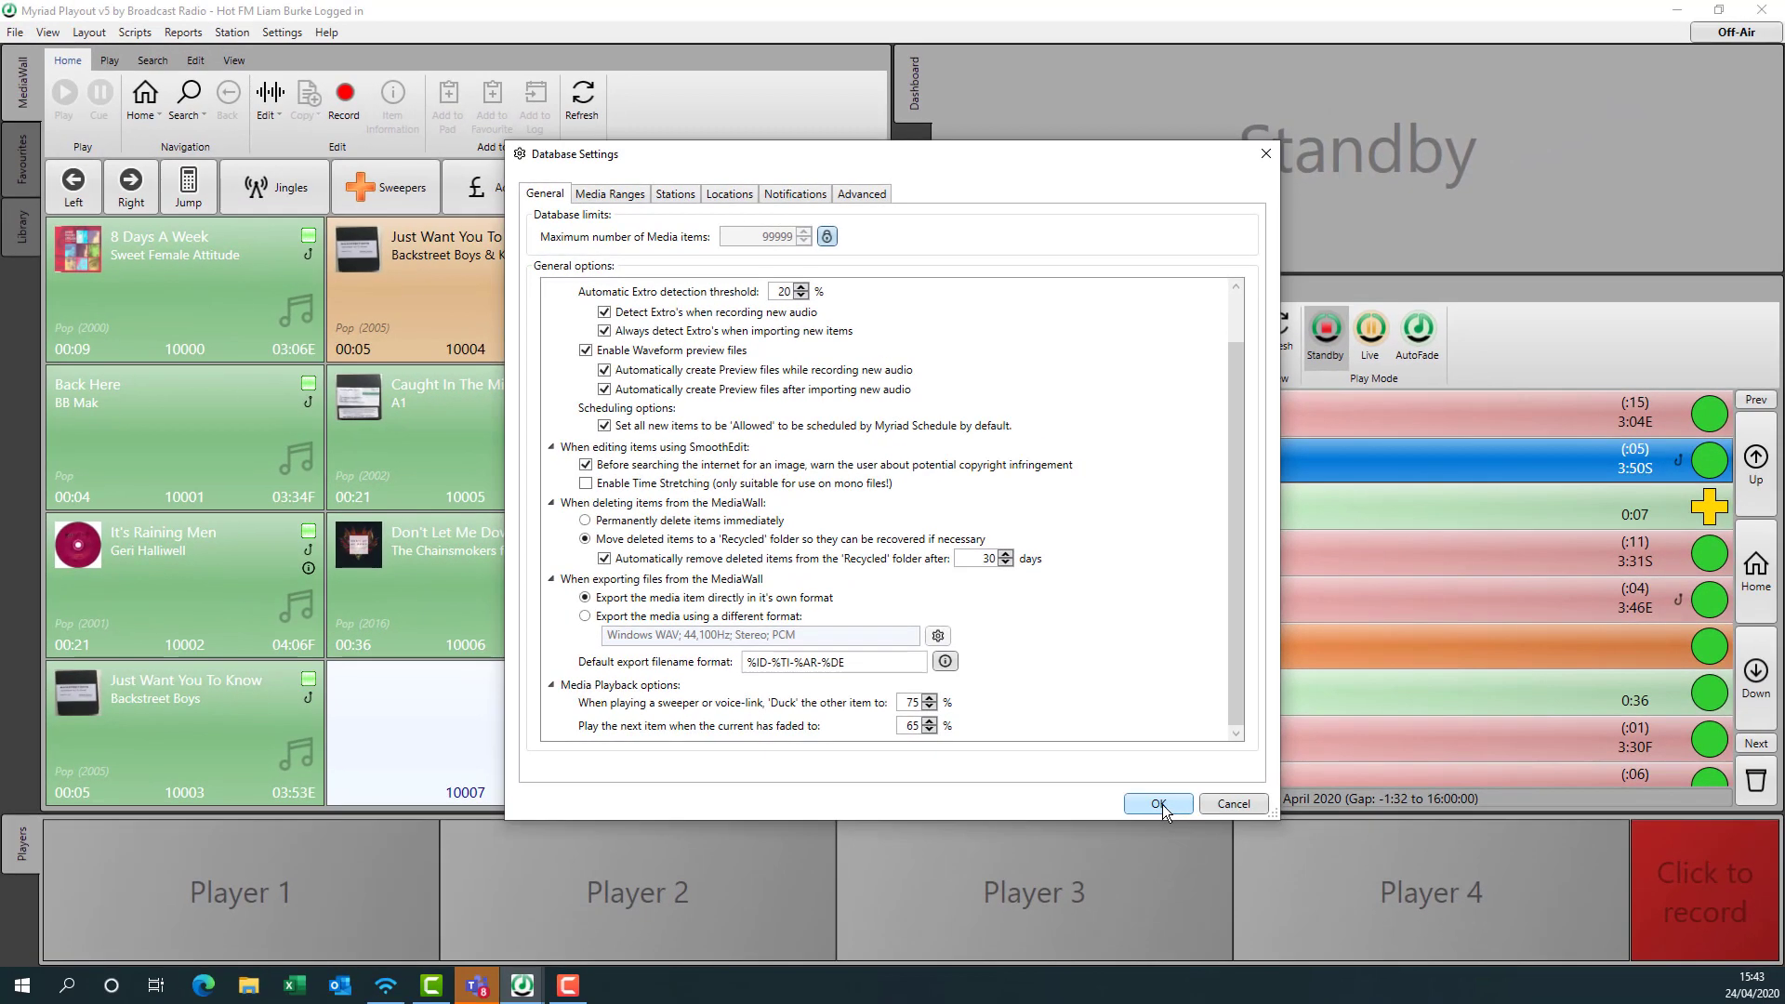
{"action": "left_click", "coordinate": [1159, 805]}
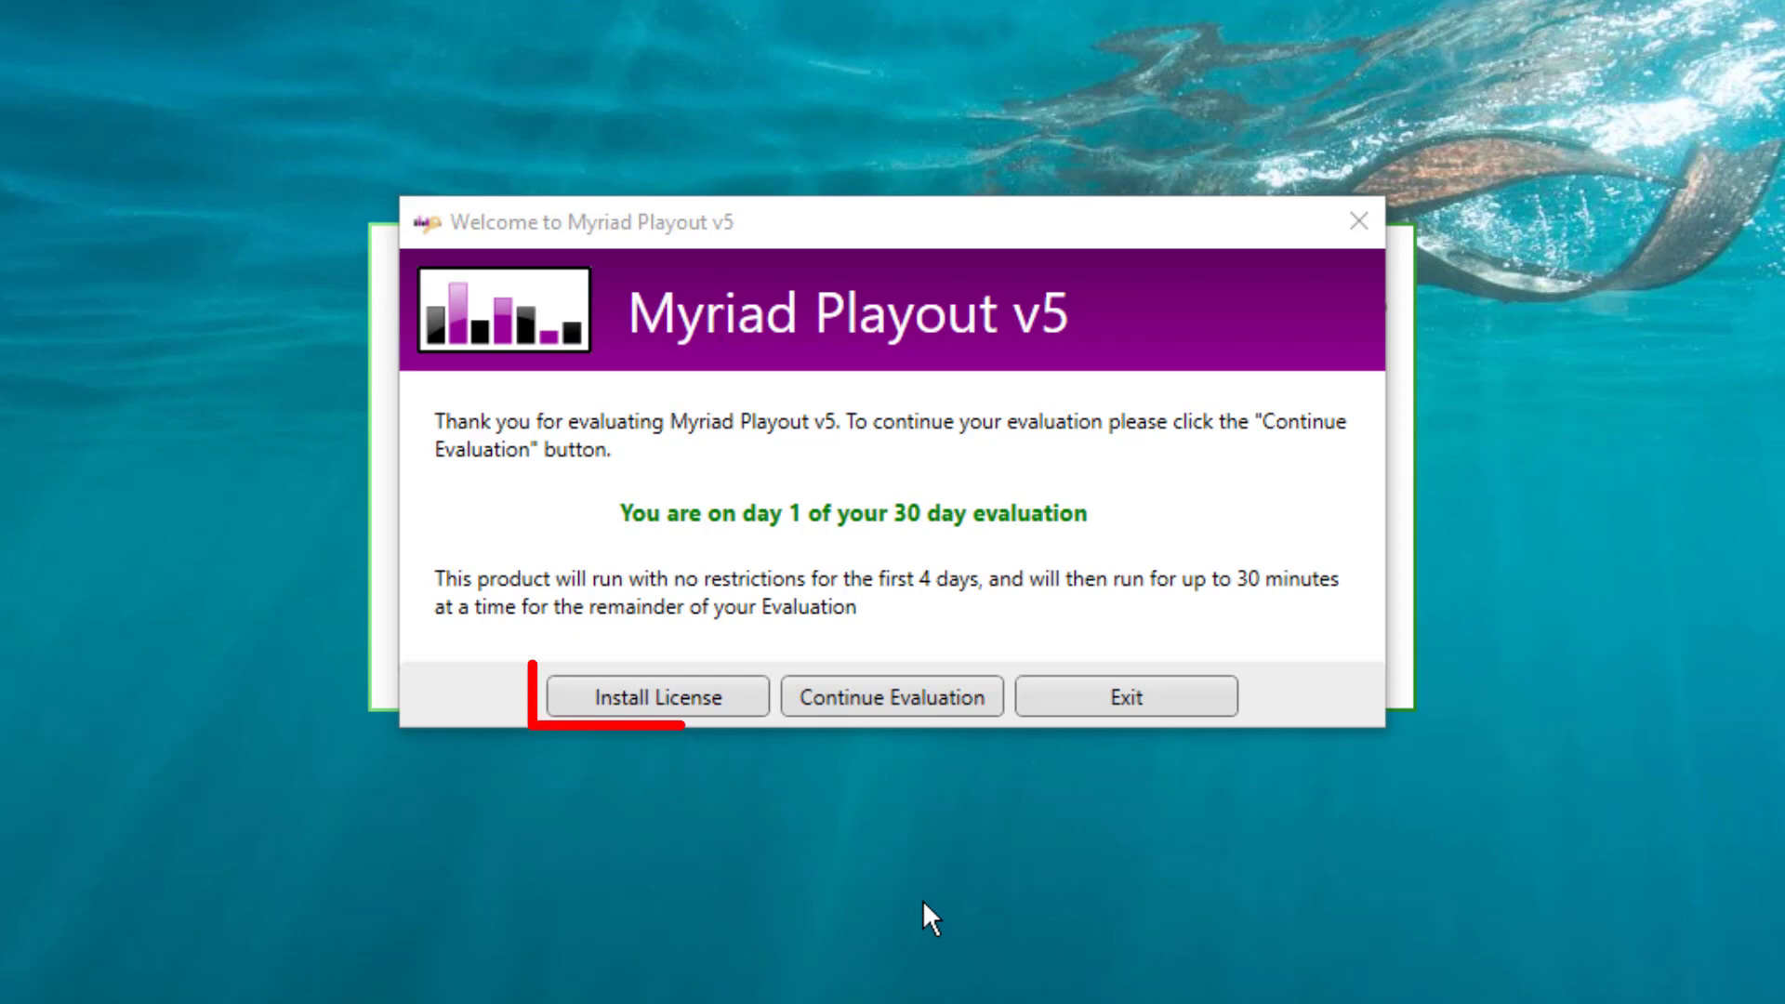
- Paste the license key to install the Myriad Playout v5 license, and continue starting the program
{"action": "left_click", "coordinate": [673, 699]}
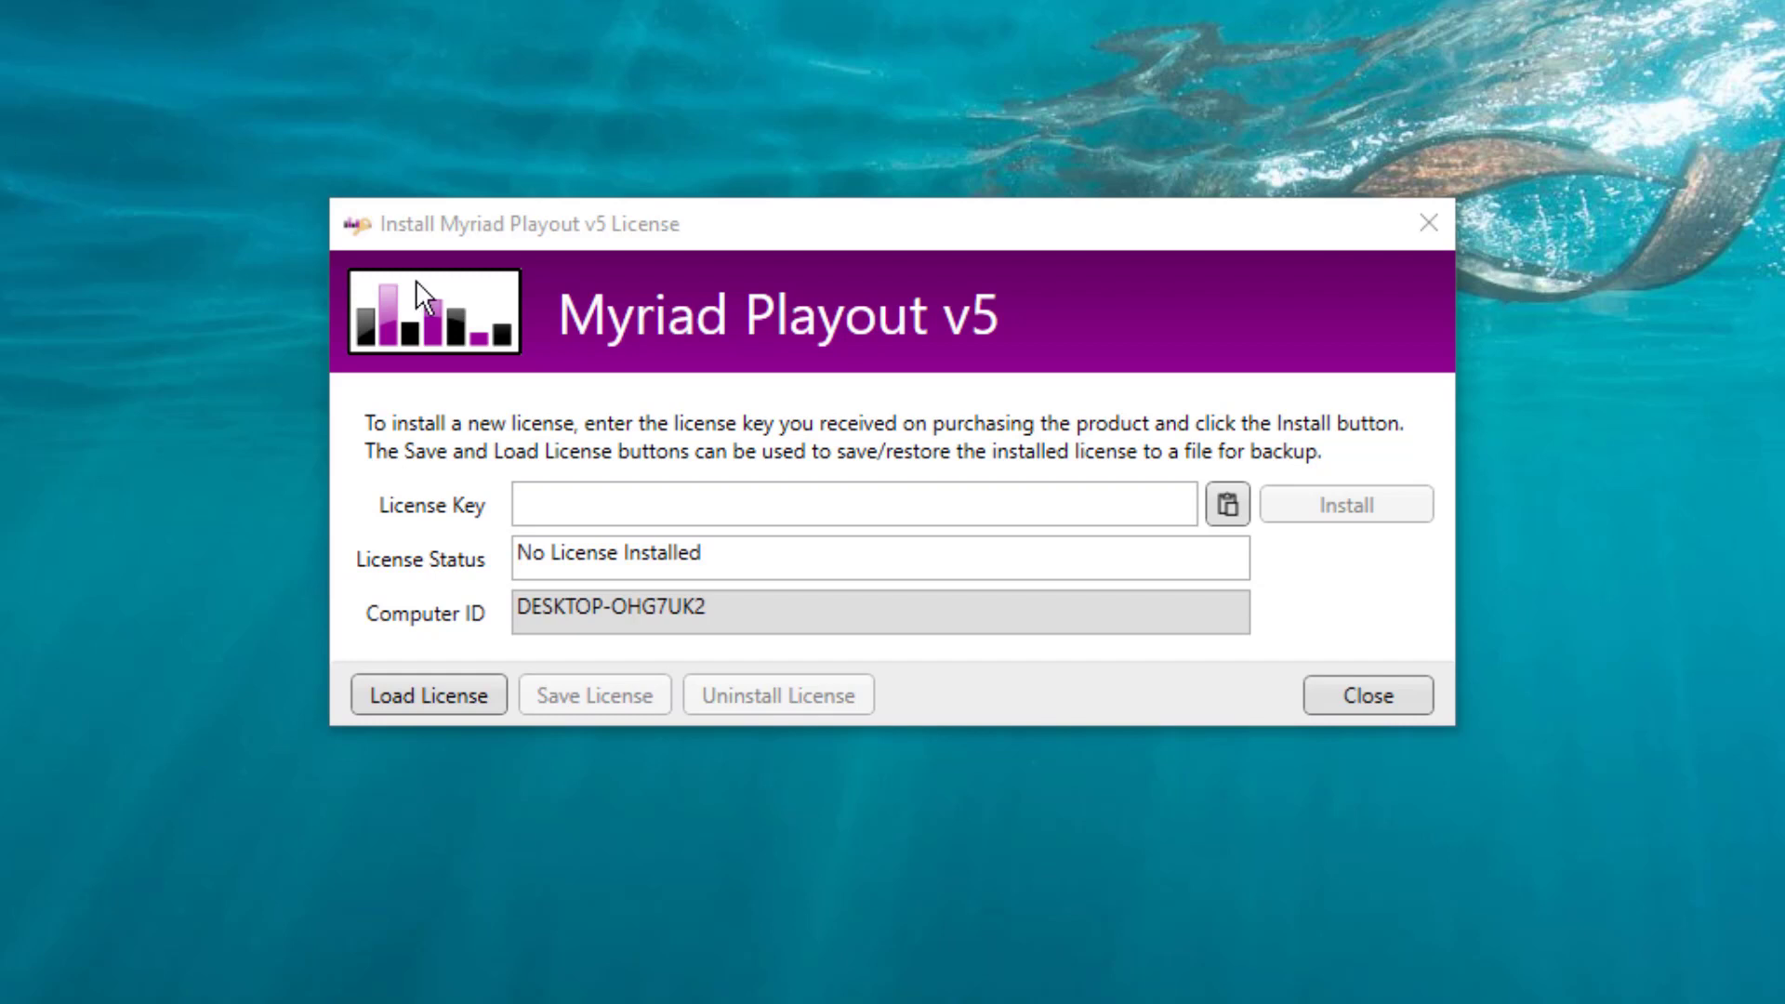
{"action": "left_click", "coordinate": [557, 505]}
{"action": "key", "text": "ctrl+v"}
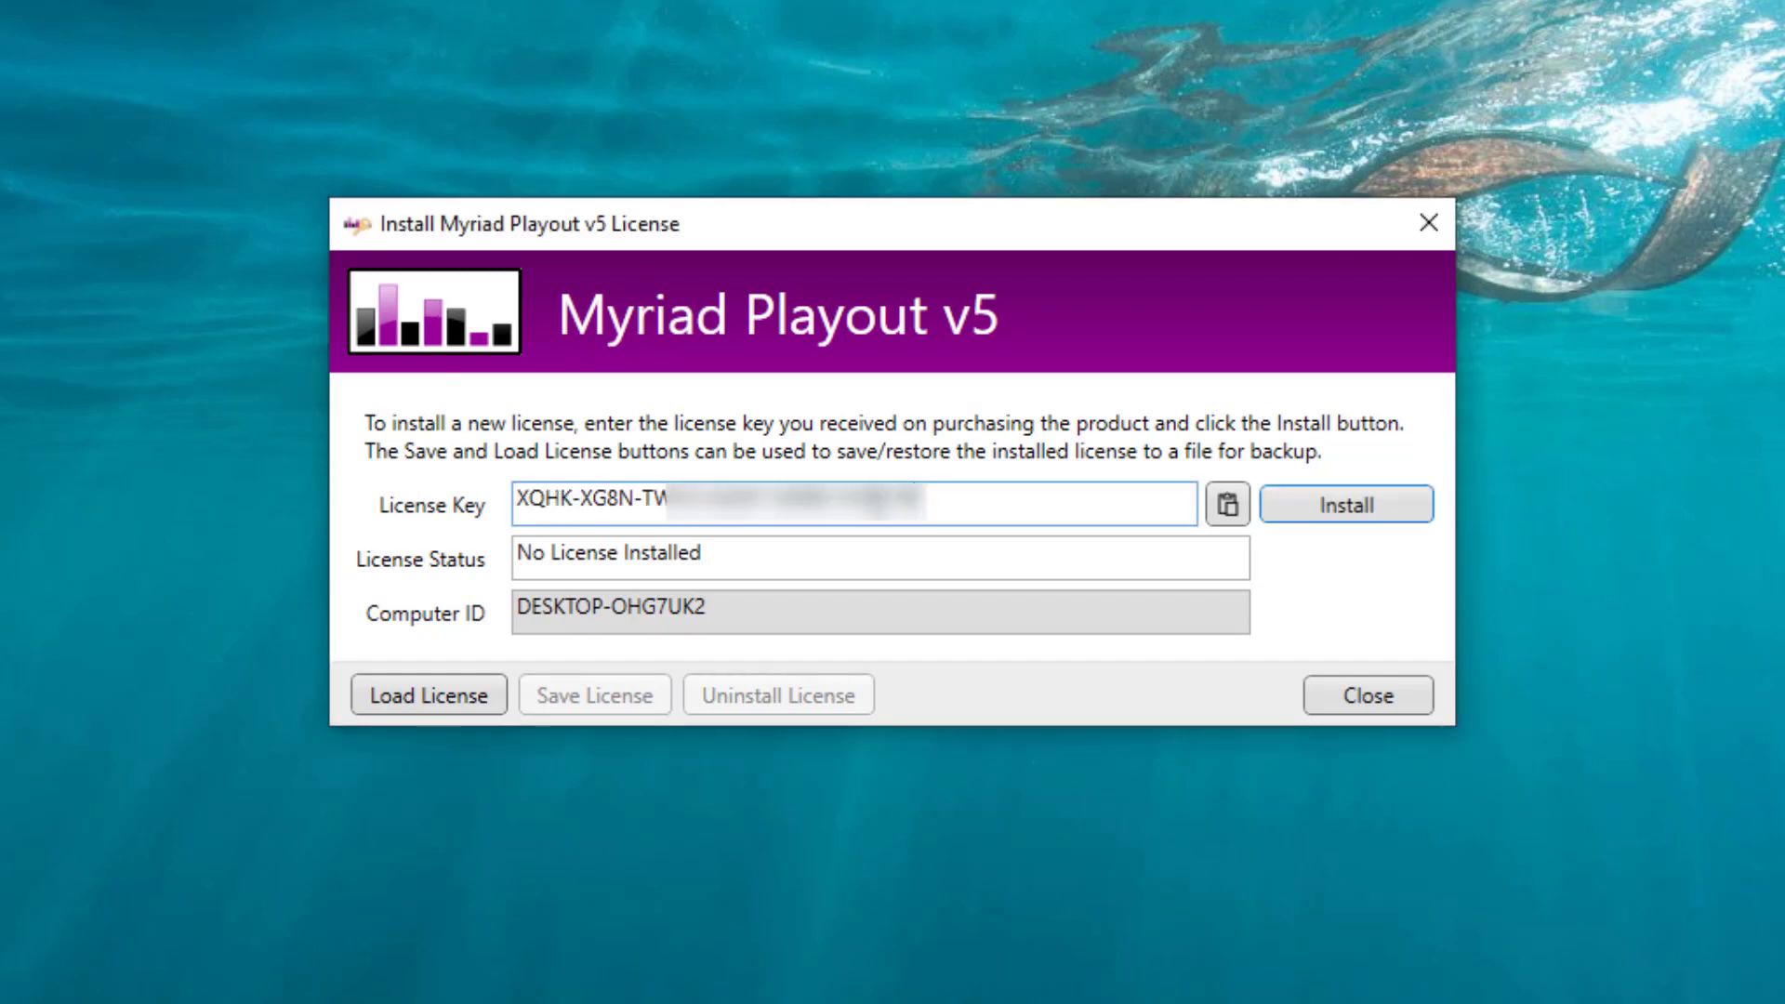
{"action": "left_click", "coordinate": [1360, 506]}
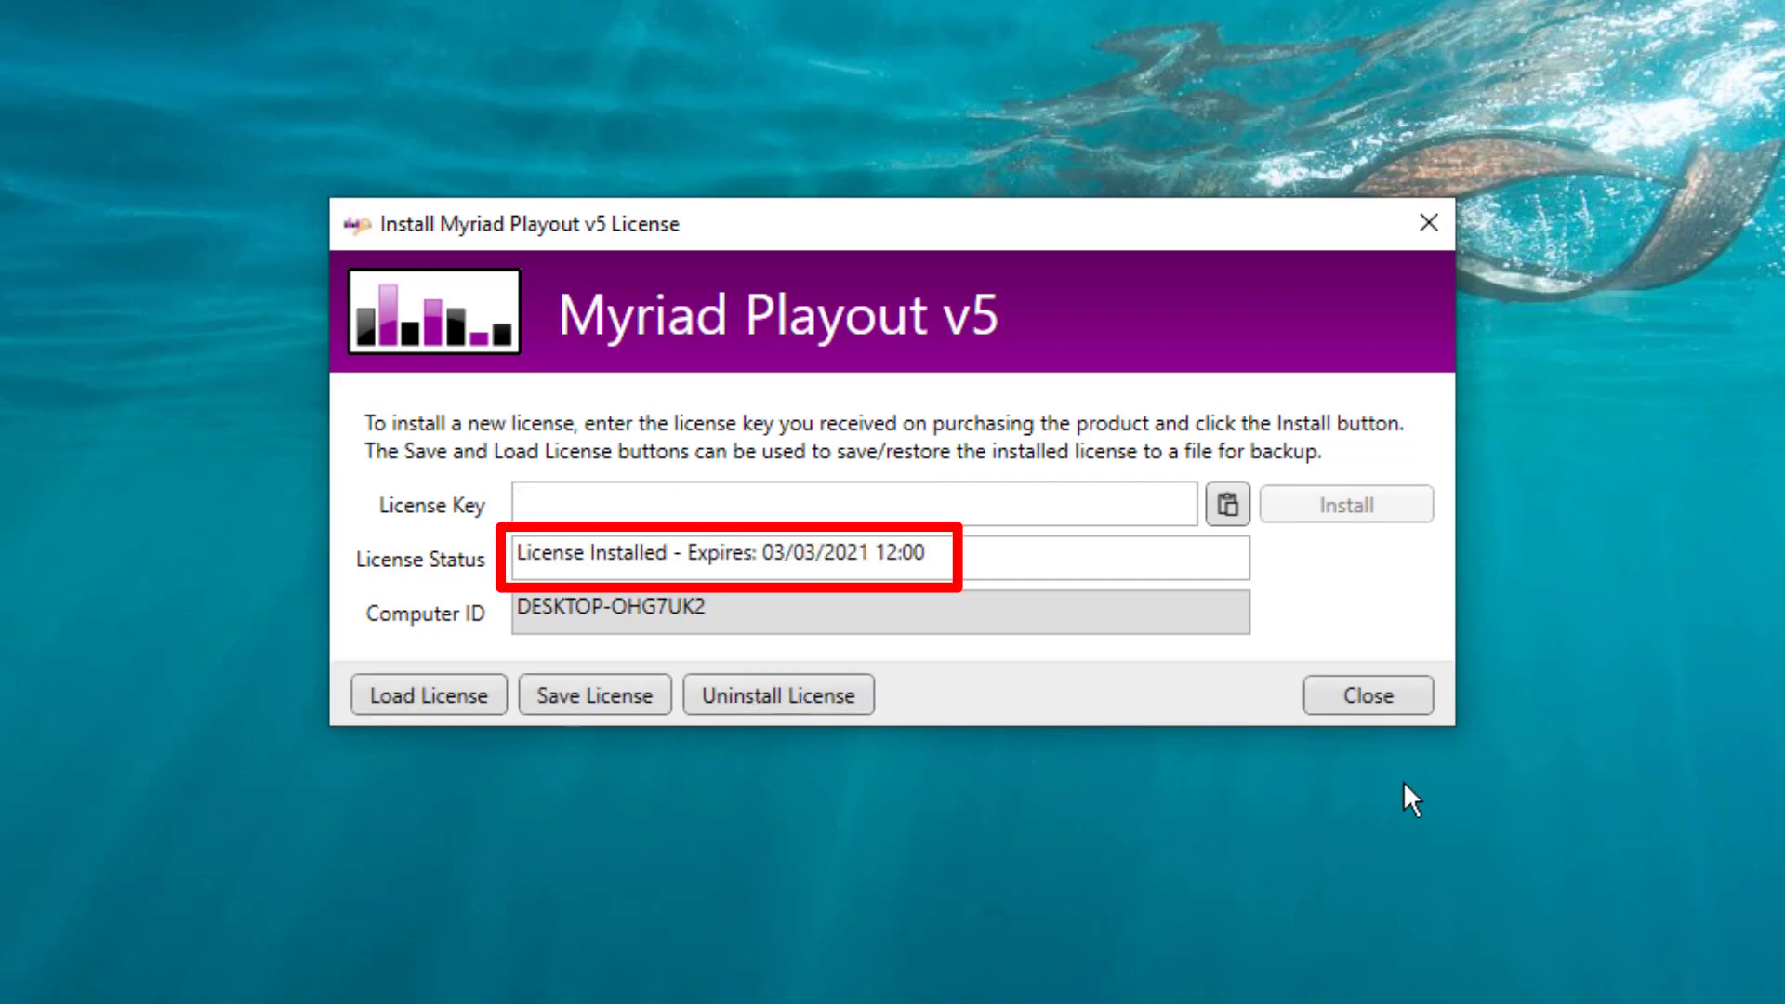
{"action": "left_click", "coordinate": [1372, 701]}
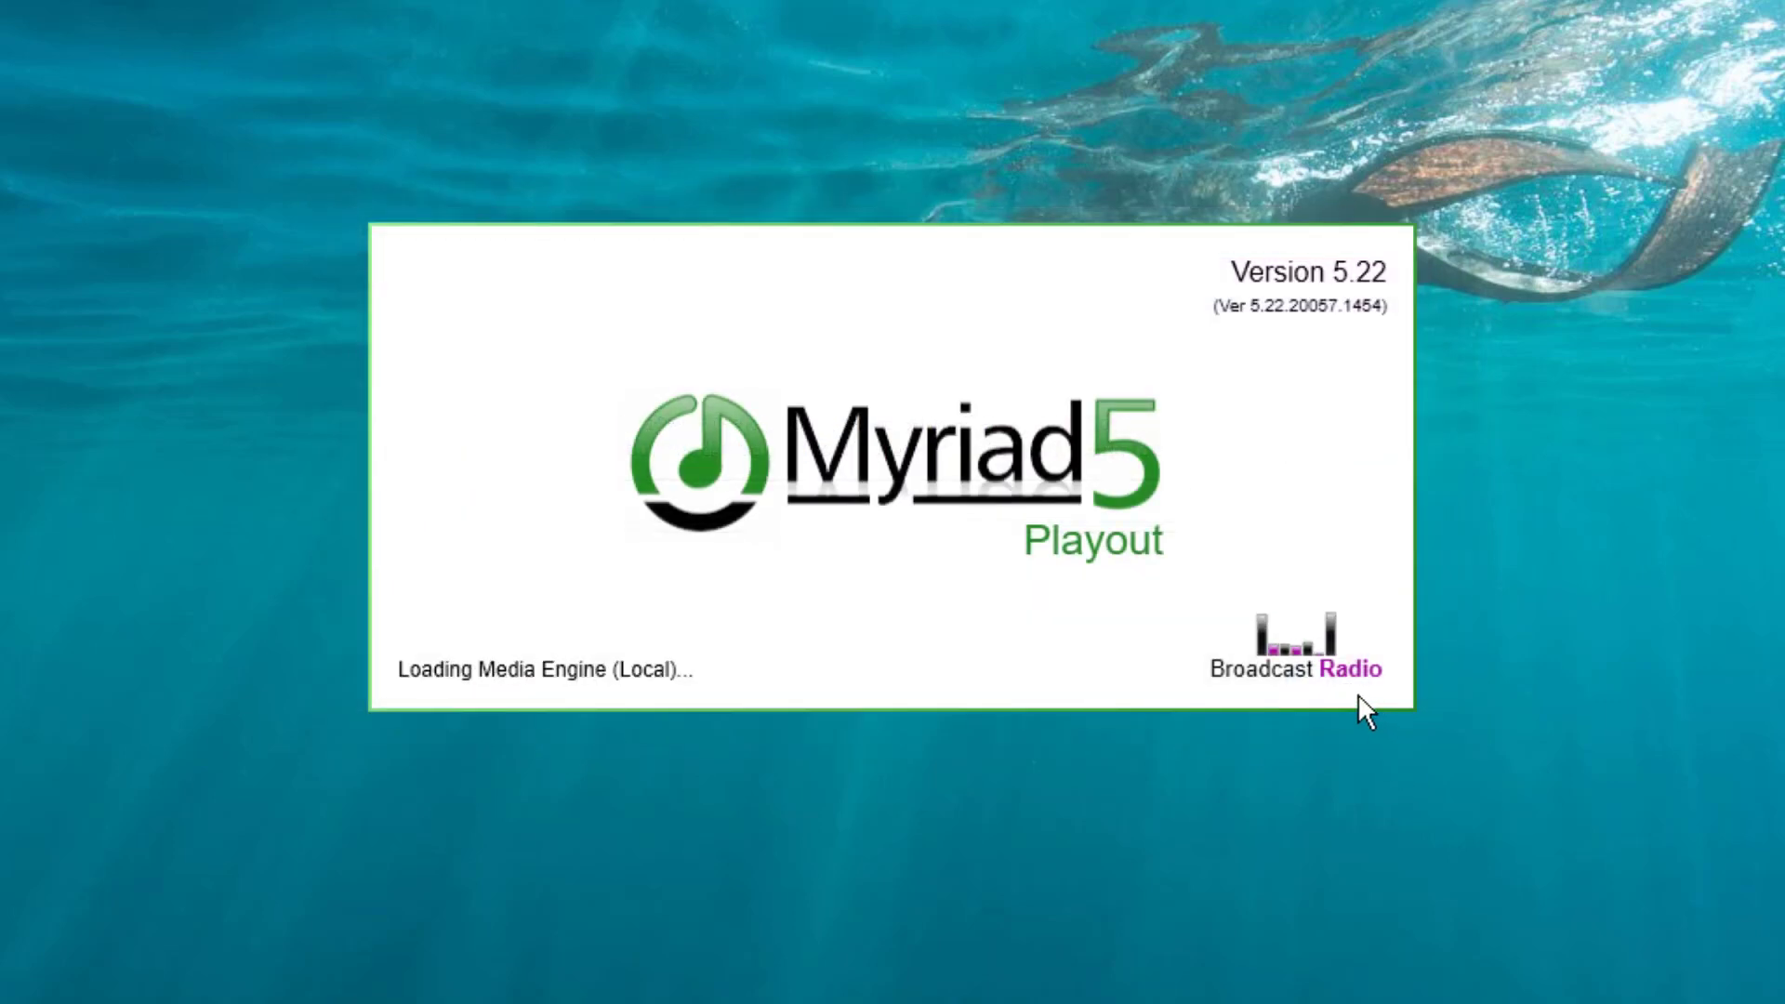